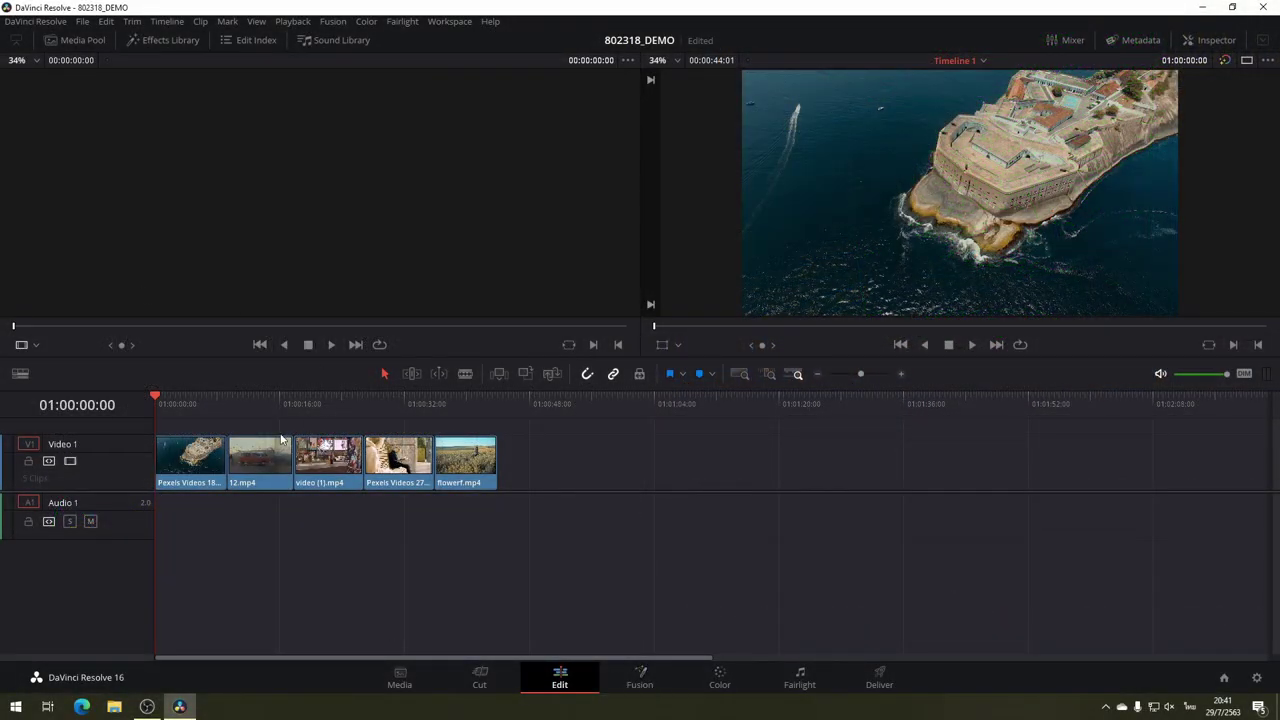
Preview the footage, then open the first clip on the Fusion page.
mouse_move(160, 400)
mouse_down()
mouse_move(450, 422)
mouse_move(85, 417)
mouse_up()
mouse_move(160, 404)
mouse_down()
mouse_move(206, 408)
mouse_move(170, 407)
mouse_up()
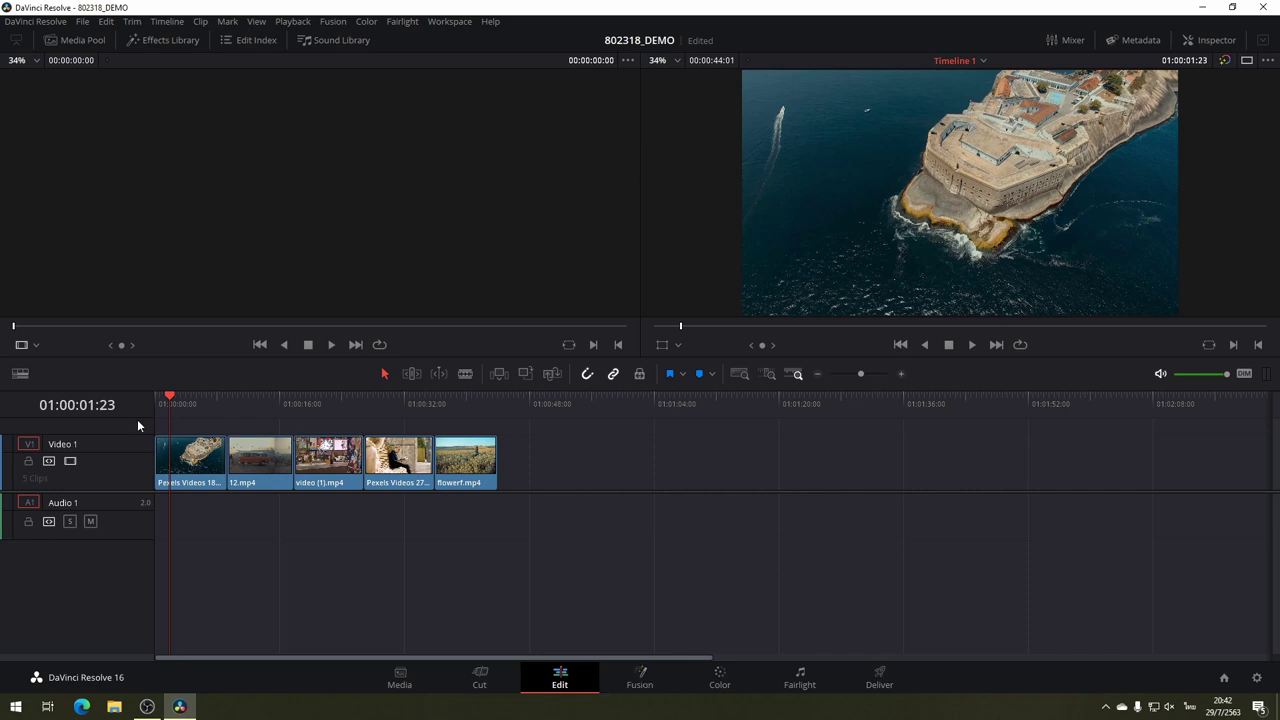
click(184, 466)
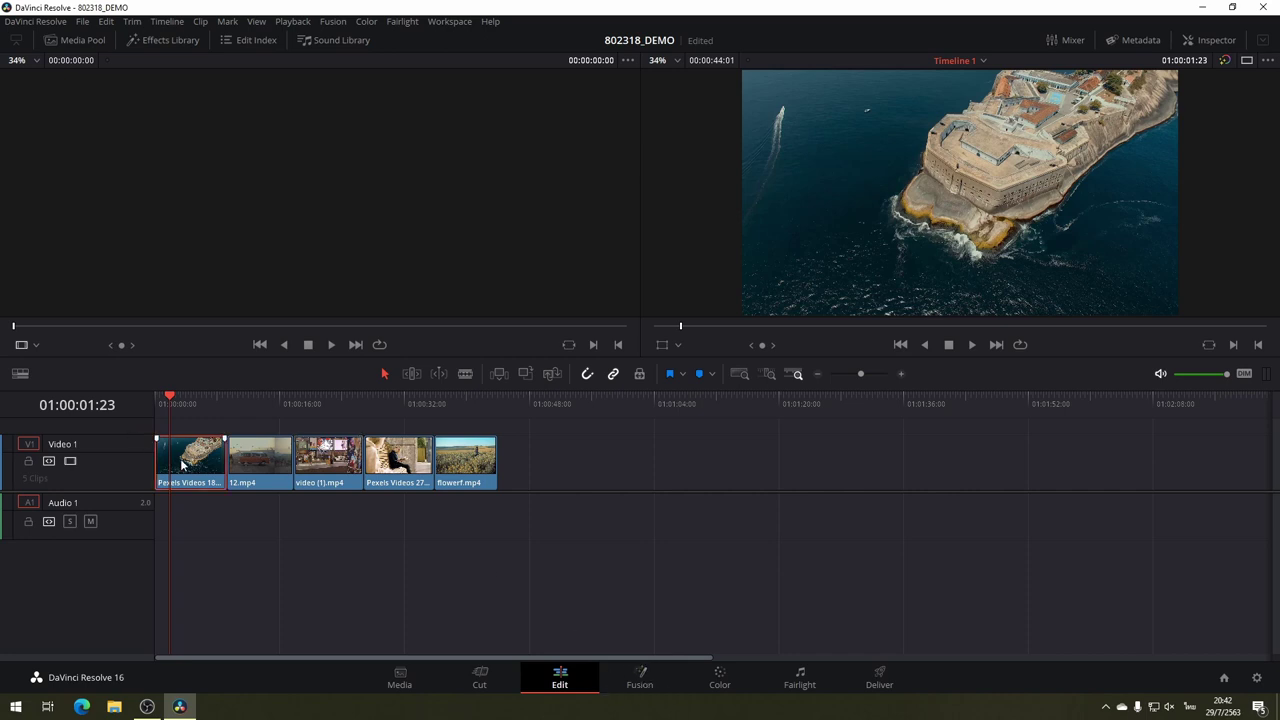
click(641, 692)
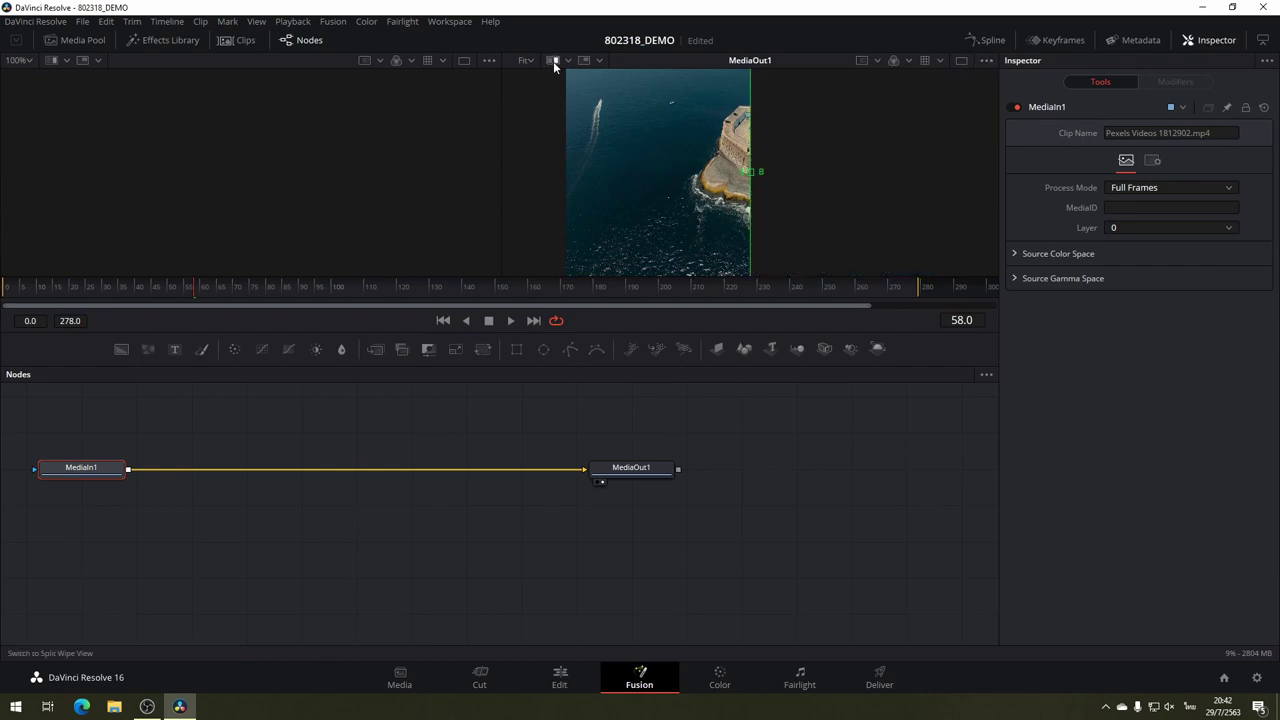
Show one enlarged viewer above the recentred MediaIn1-to-MediaOut1 node graph.
click(986, 62)
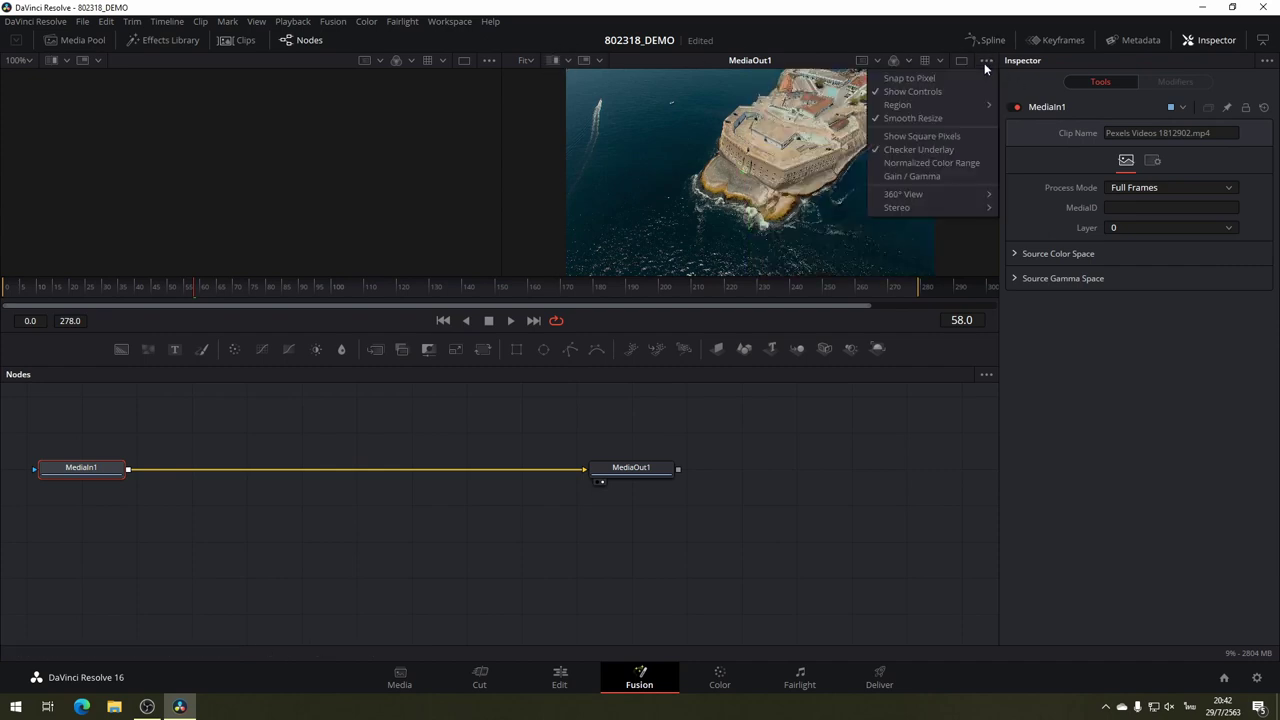
click(951, 60)
click(958, 60)
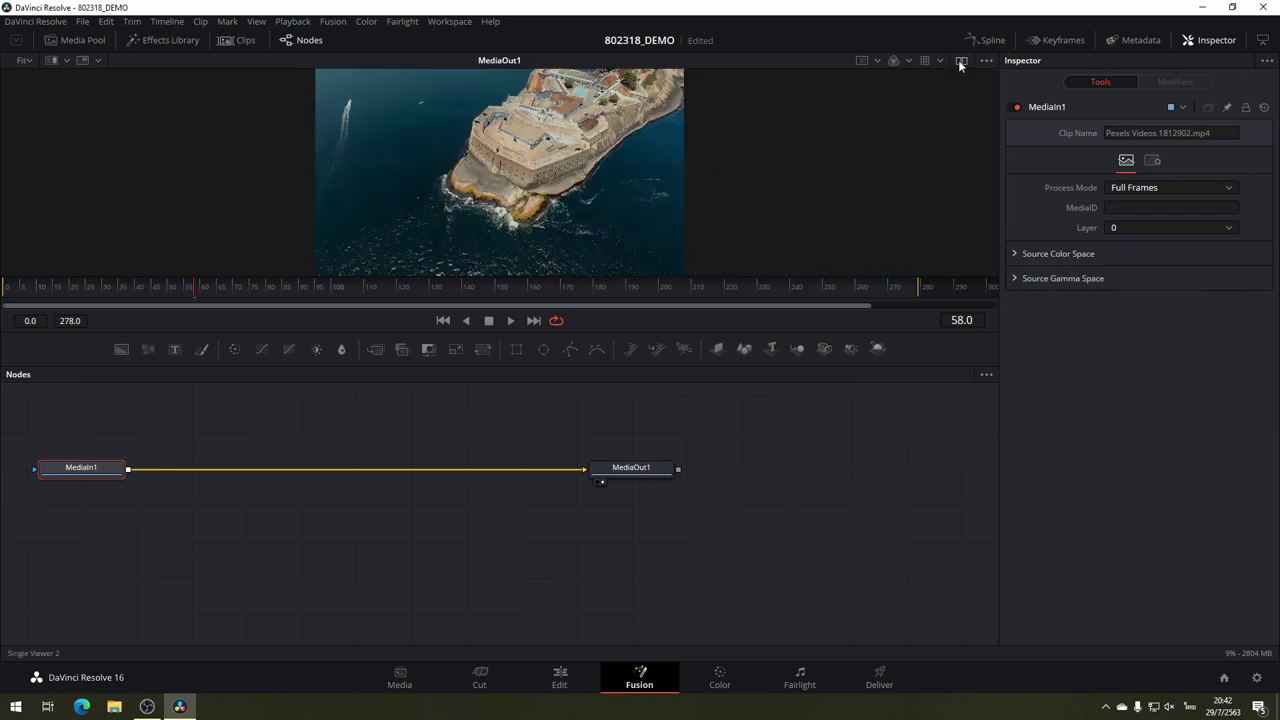
click(961, 61)
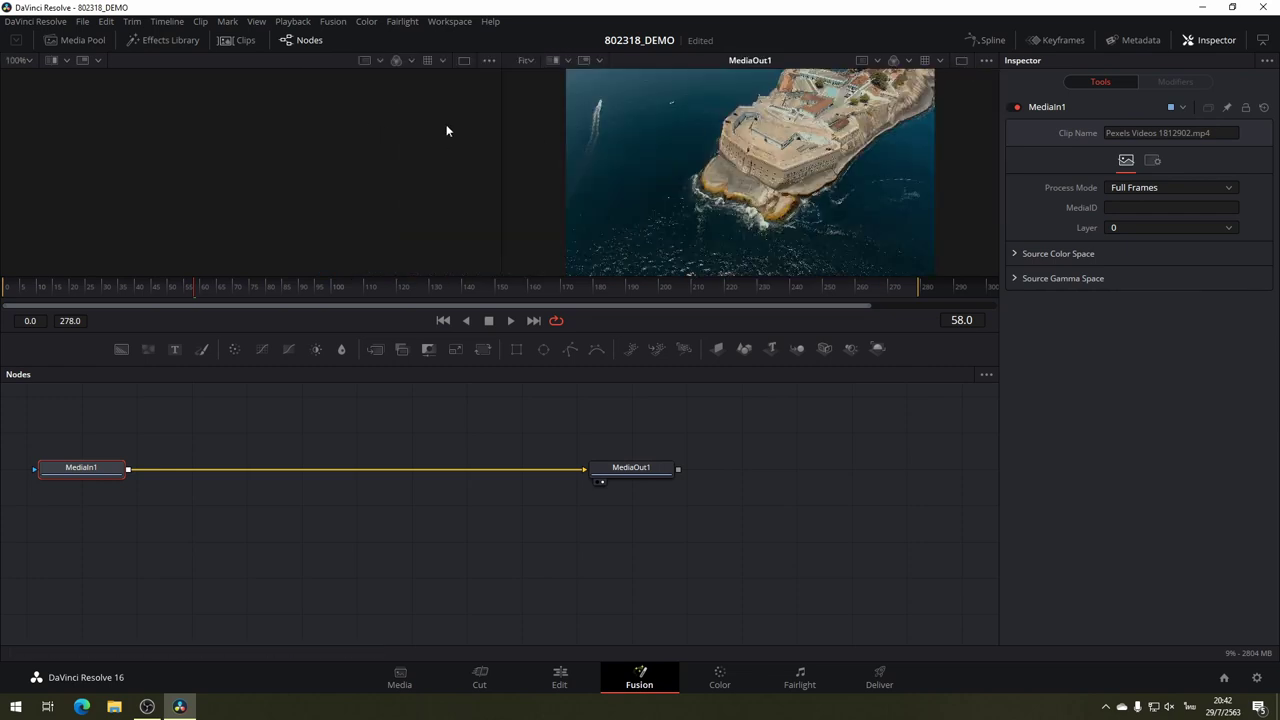
click(961, 60)
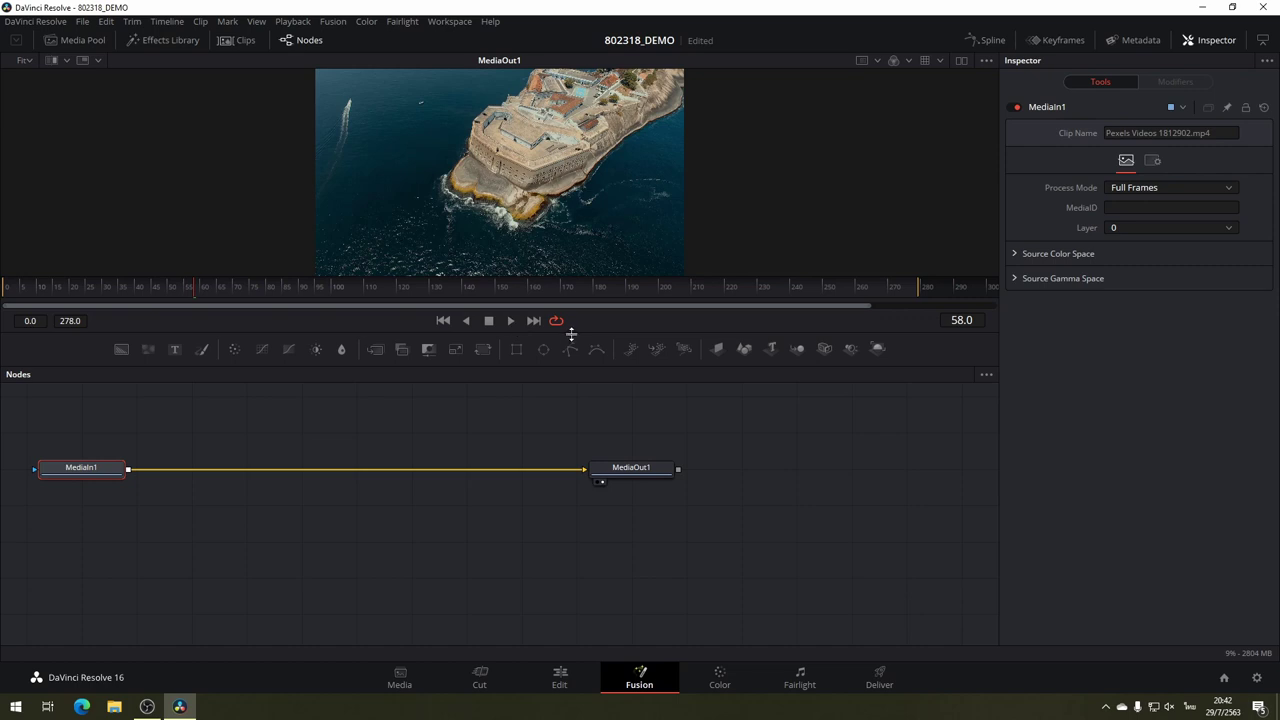
drag(575, 333, 576, 410)
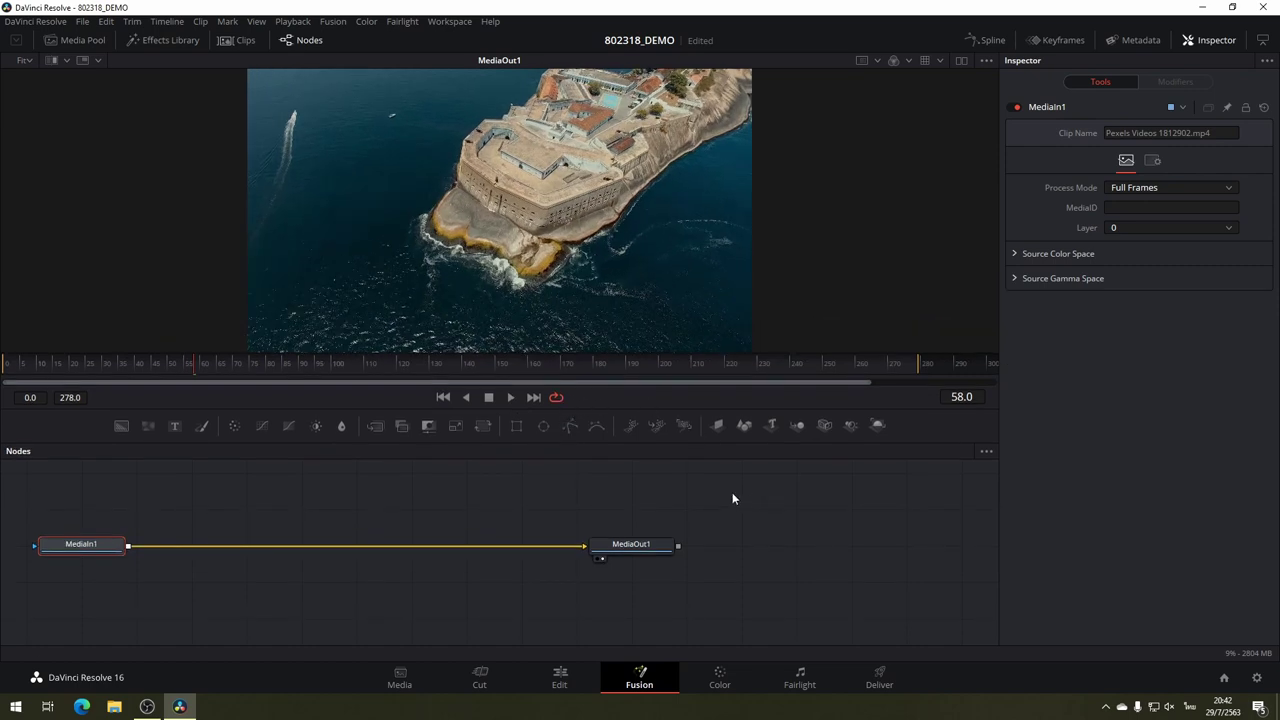
drag(696, 505, 868, 496)
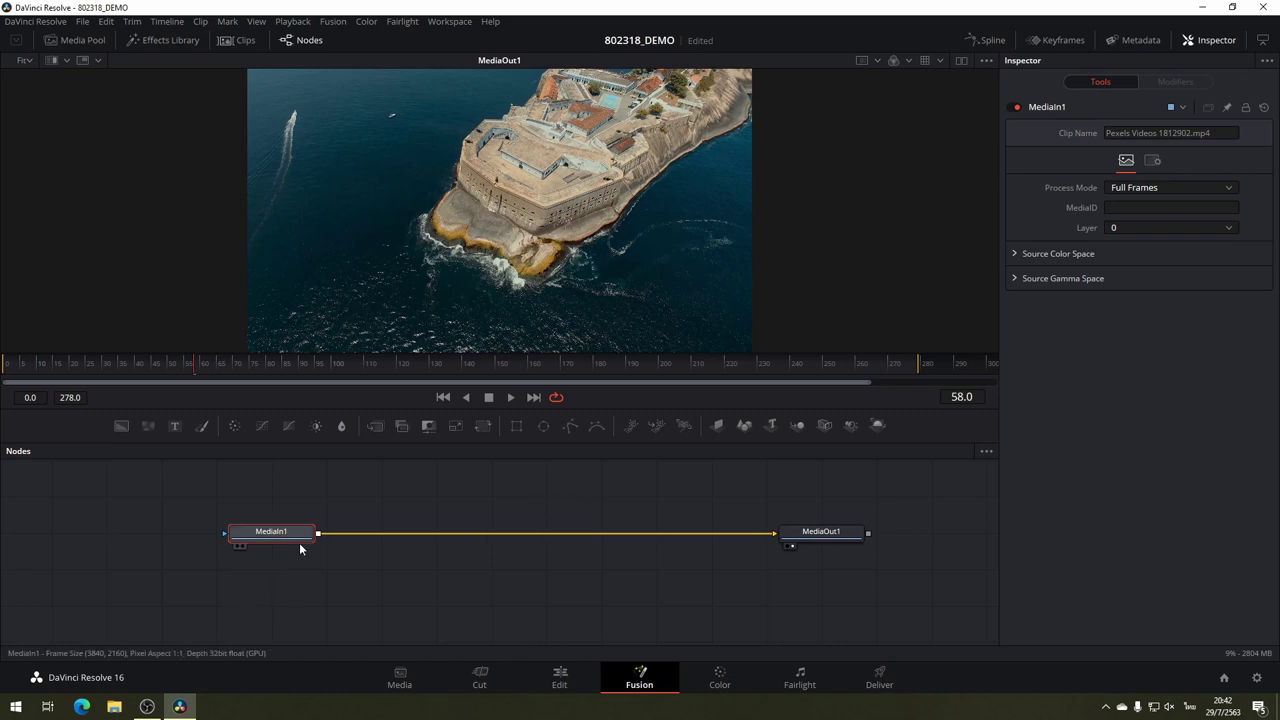
Search the Select Tool picker for 'tracker' and choose Planar Tracker.
key(shift+space)
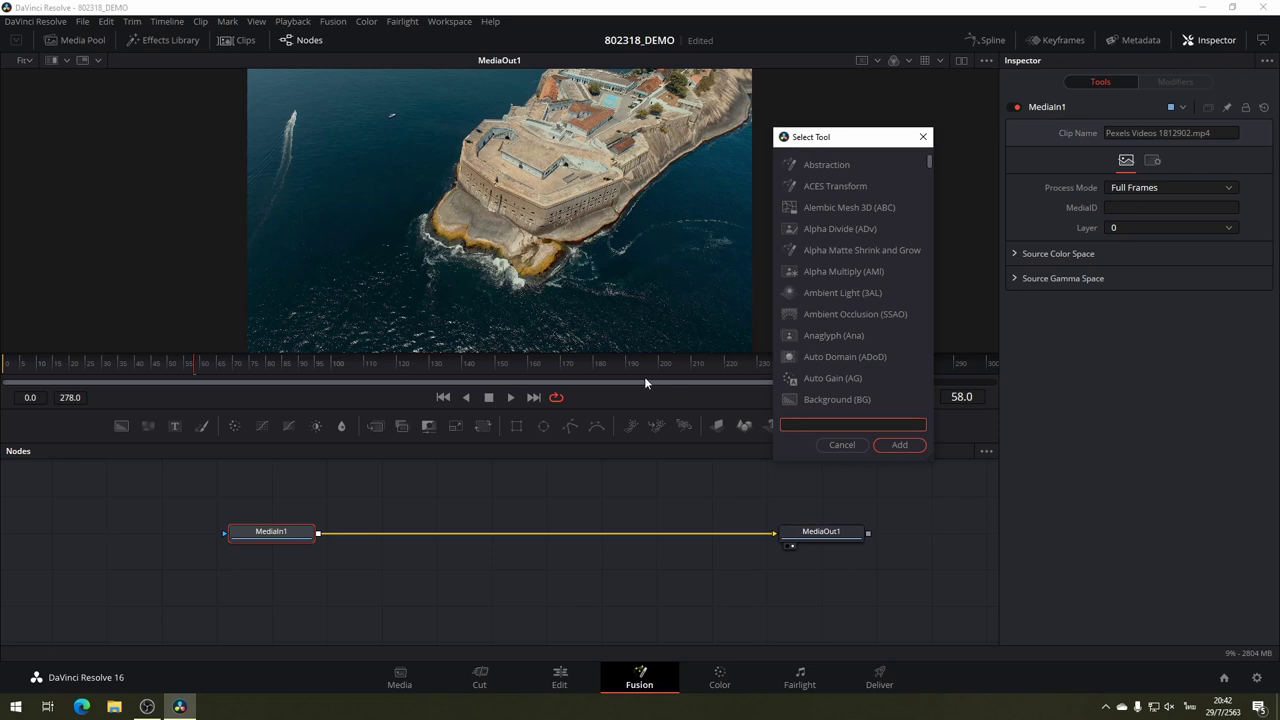
drag(845, 145, 685, 166)
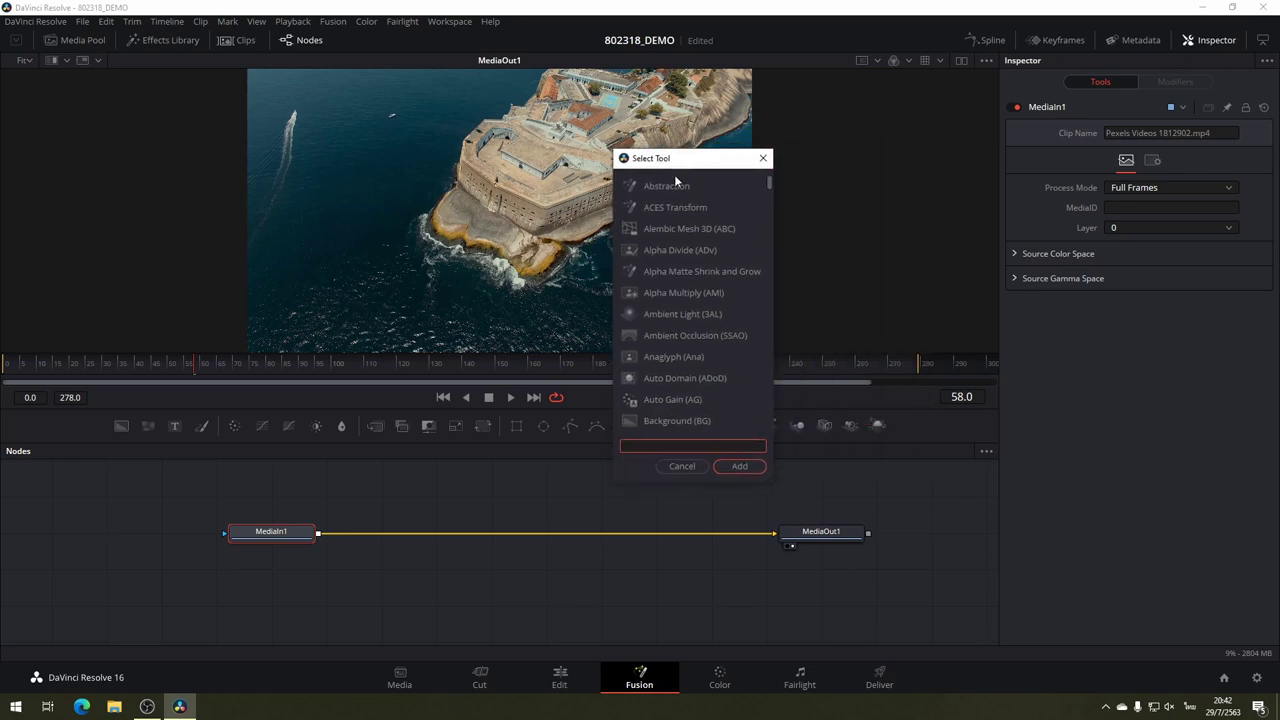
text(รพฟน)
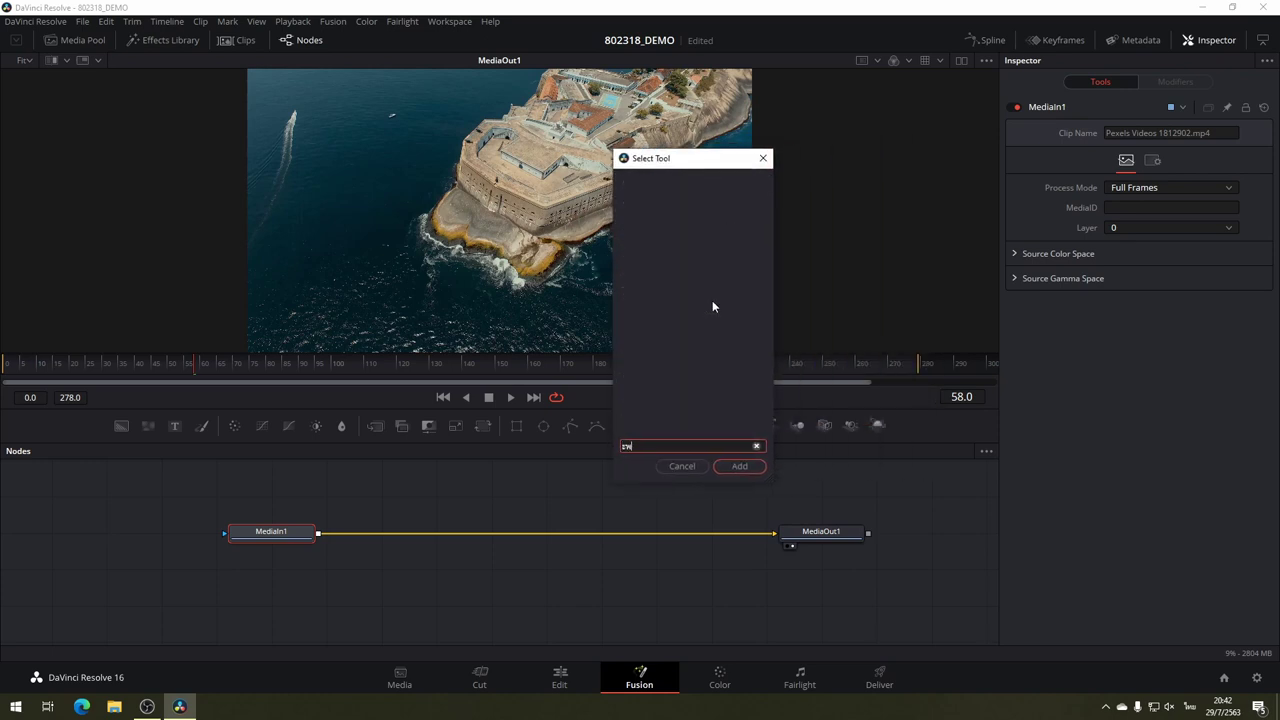
text(ะ่าฟ)
key(BackSpace)
key(BackSpace)
key(BackSpace)
key(BackSpace)
key(BackSpace)
key(BackSpace)
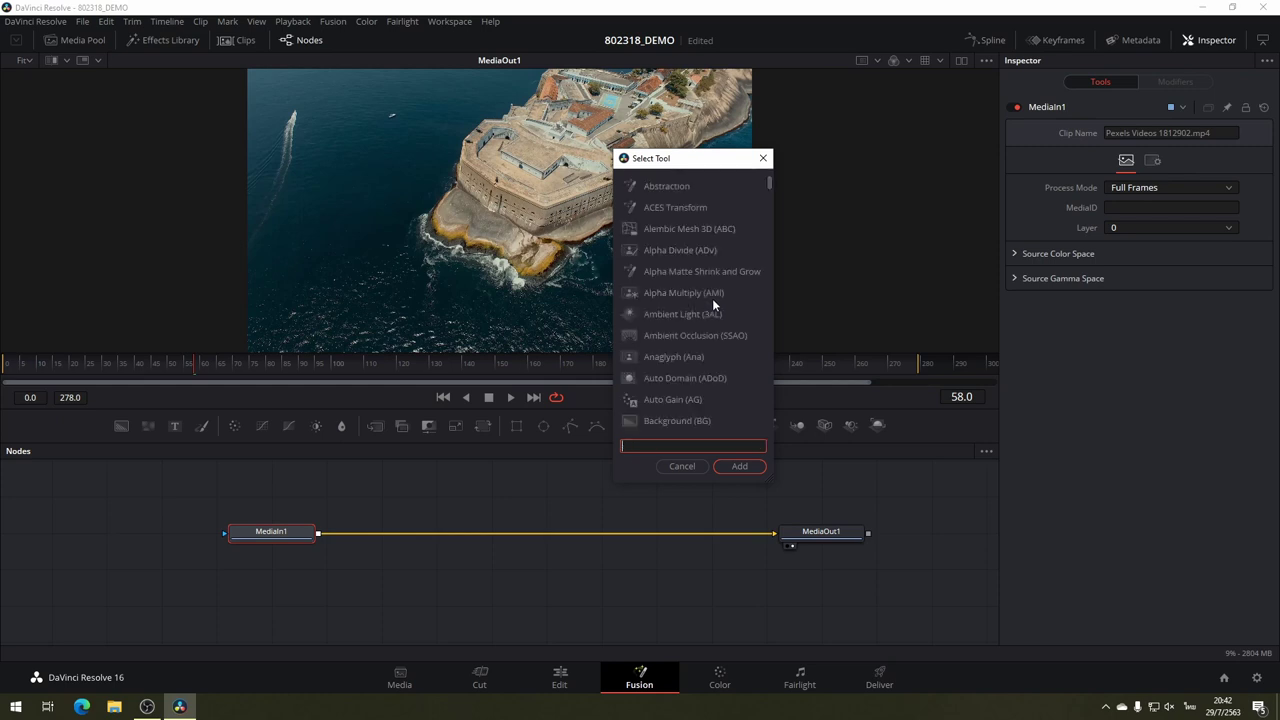
key(alt+shift)
text(tra)
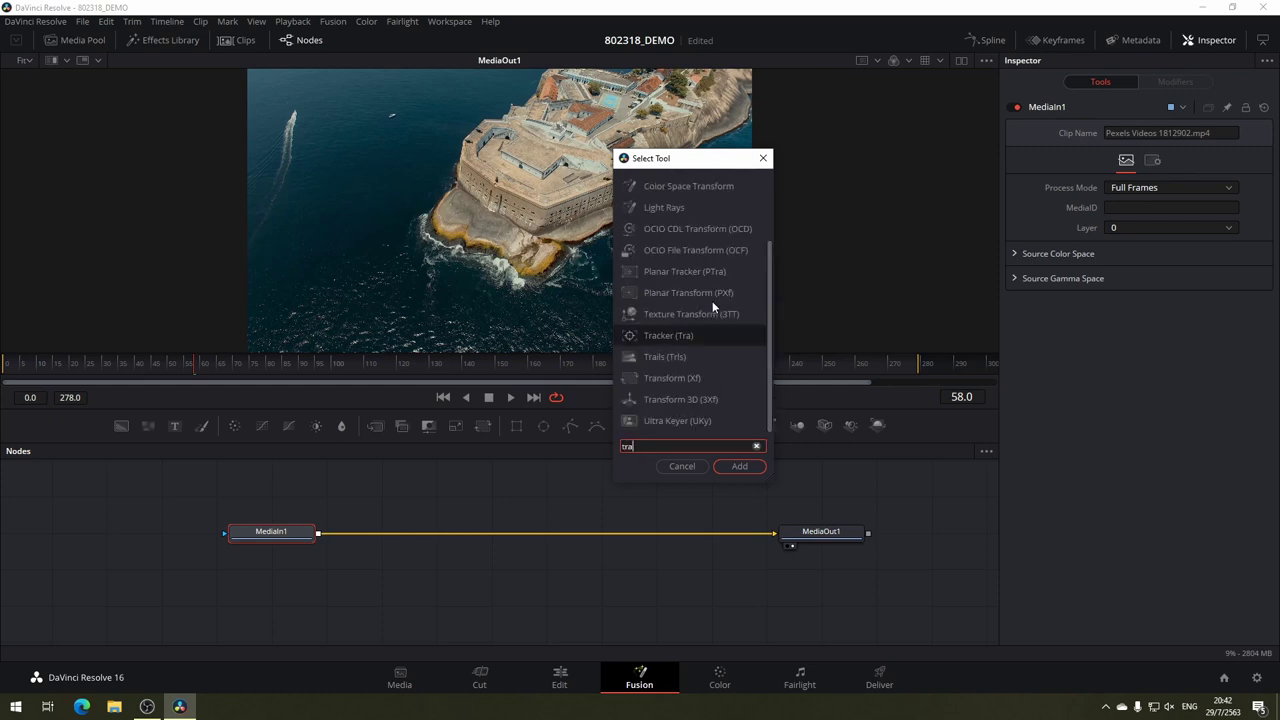
text(cker)
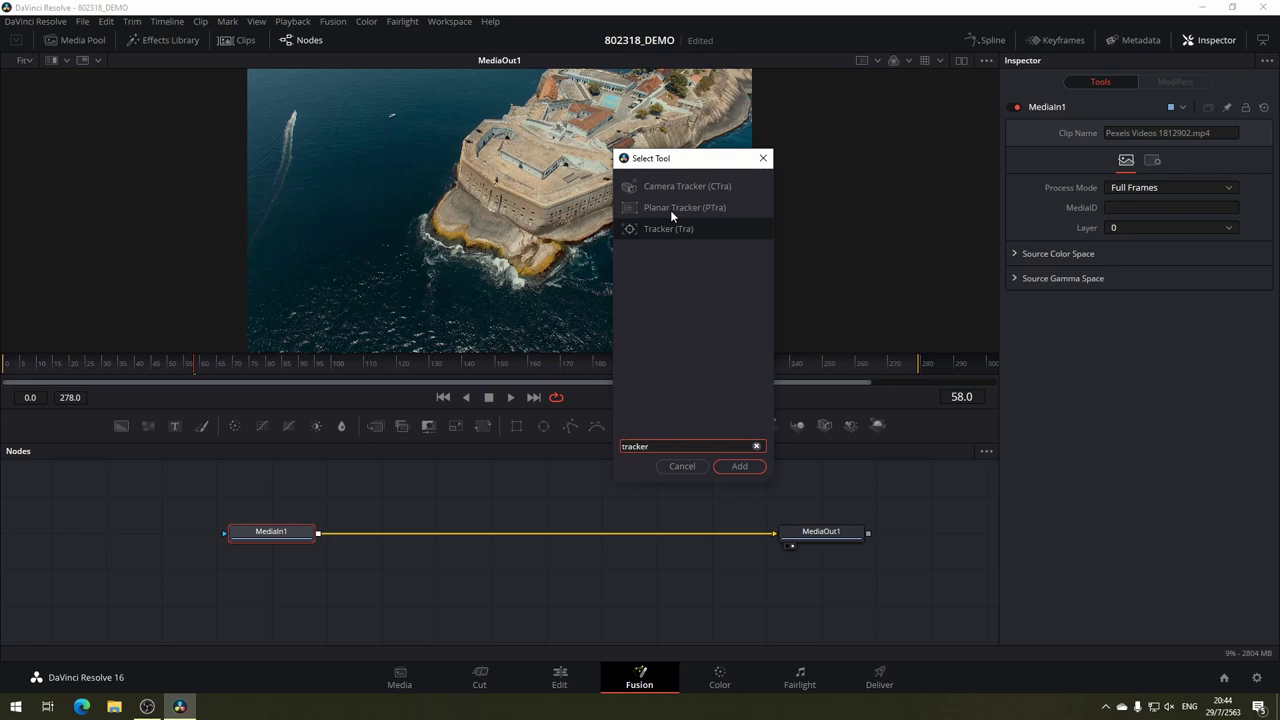
click(705, 207)
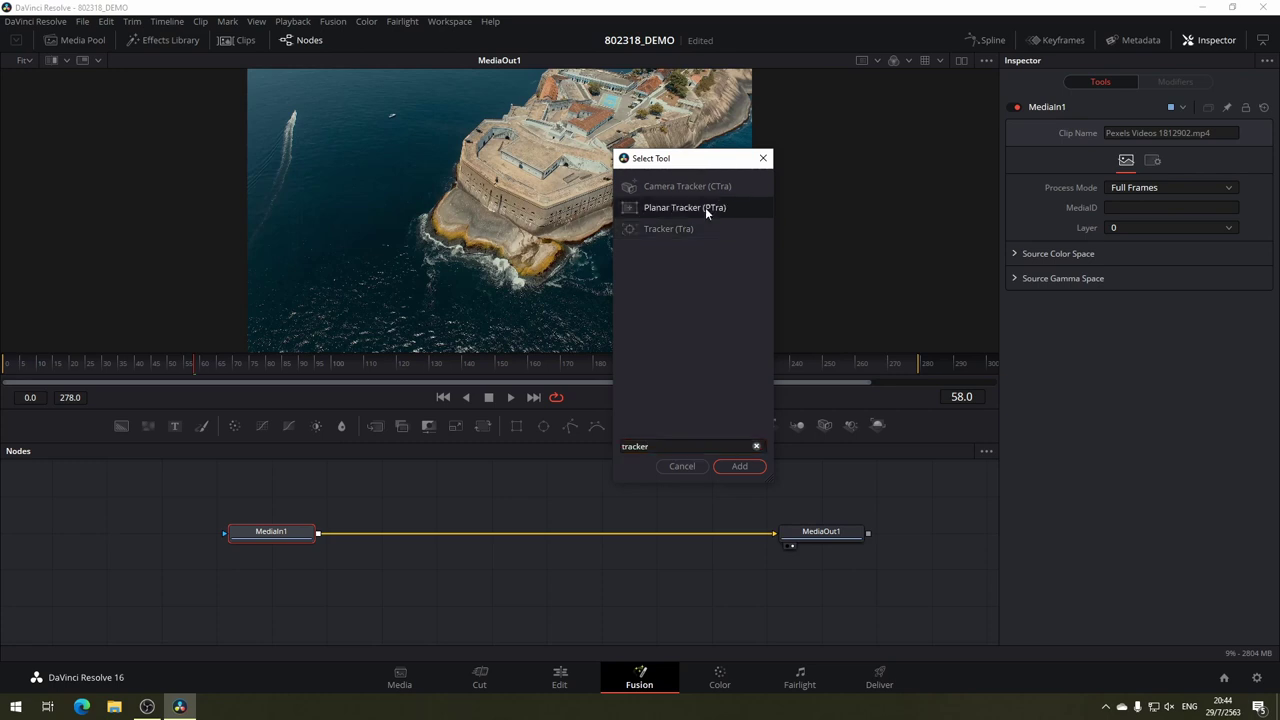
Add PlanarTracker1 and nudge it right along the MediaIn1–MediaOut1 connection.
click(746, 466)
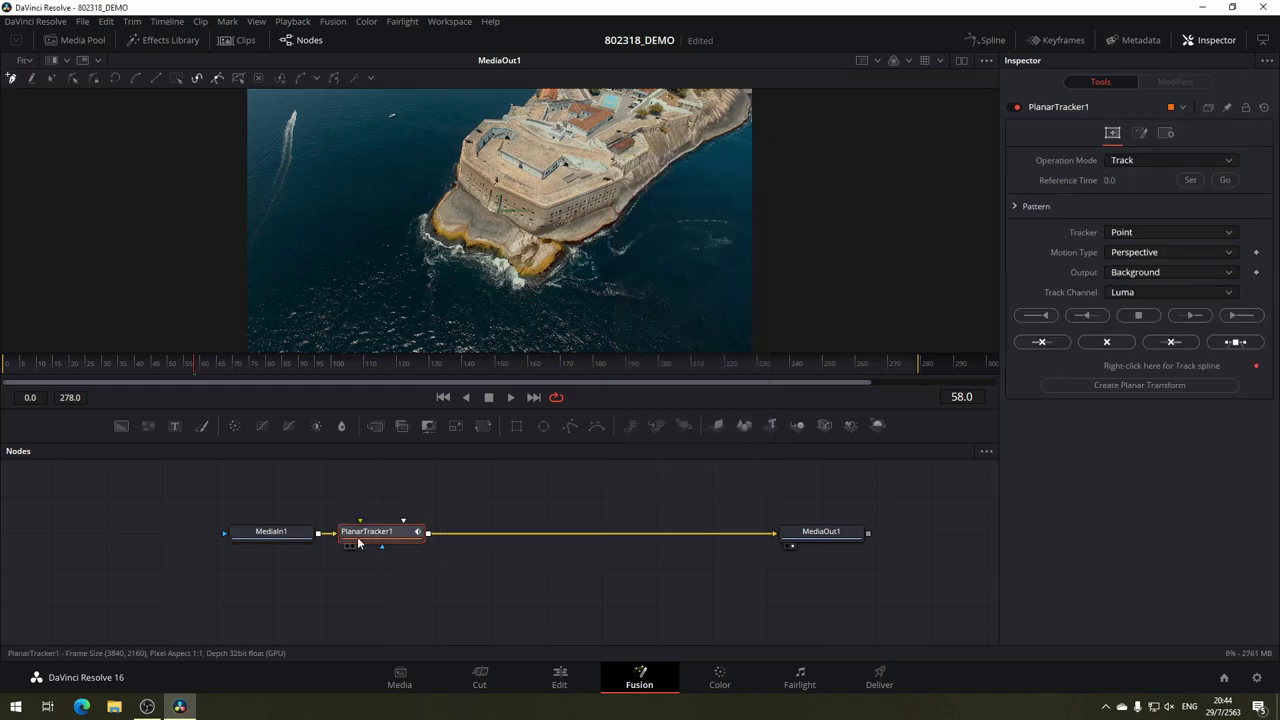
drag(381, 539, 425, 541)
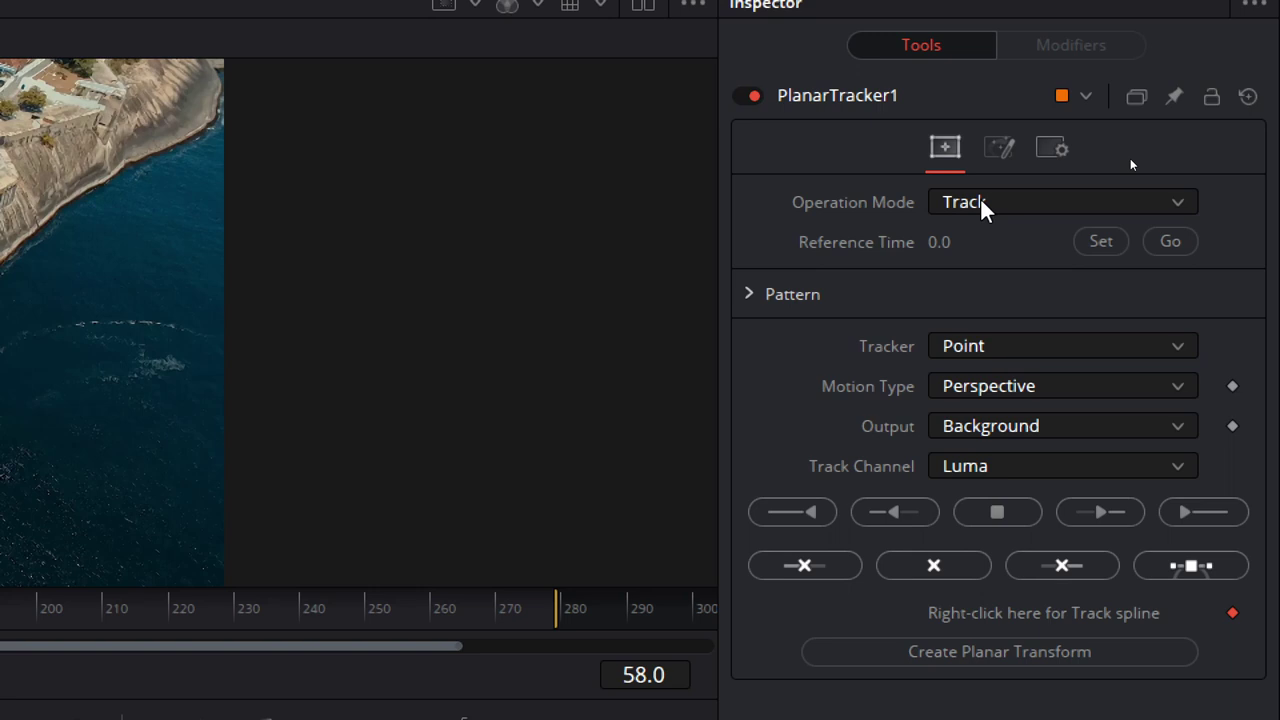
click(982, 204)
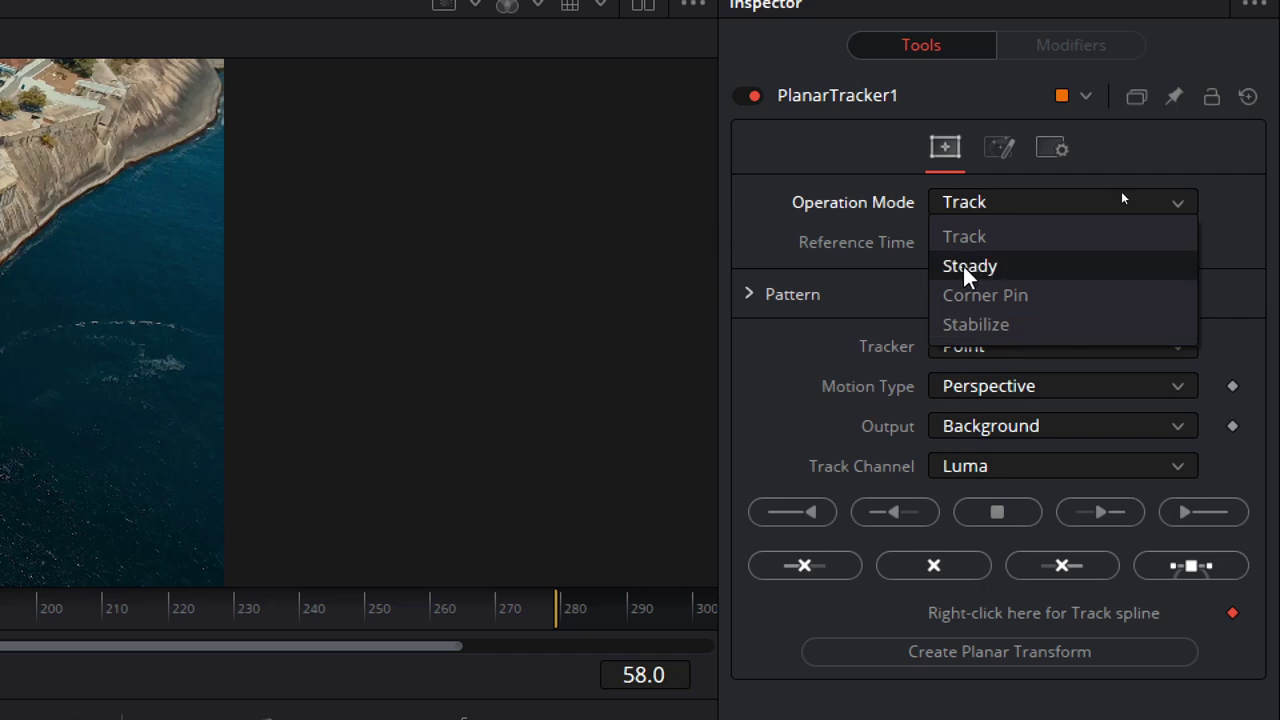
click(825, 245)
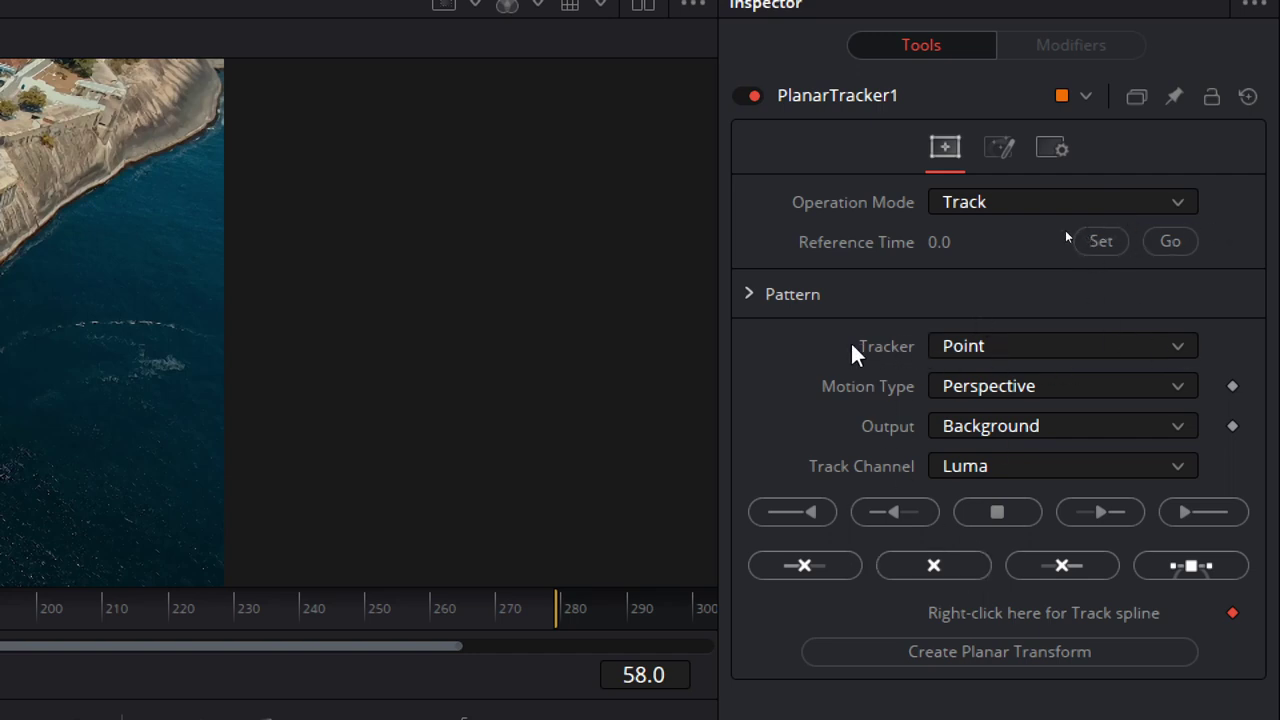
click(994, 342)
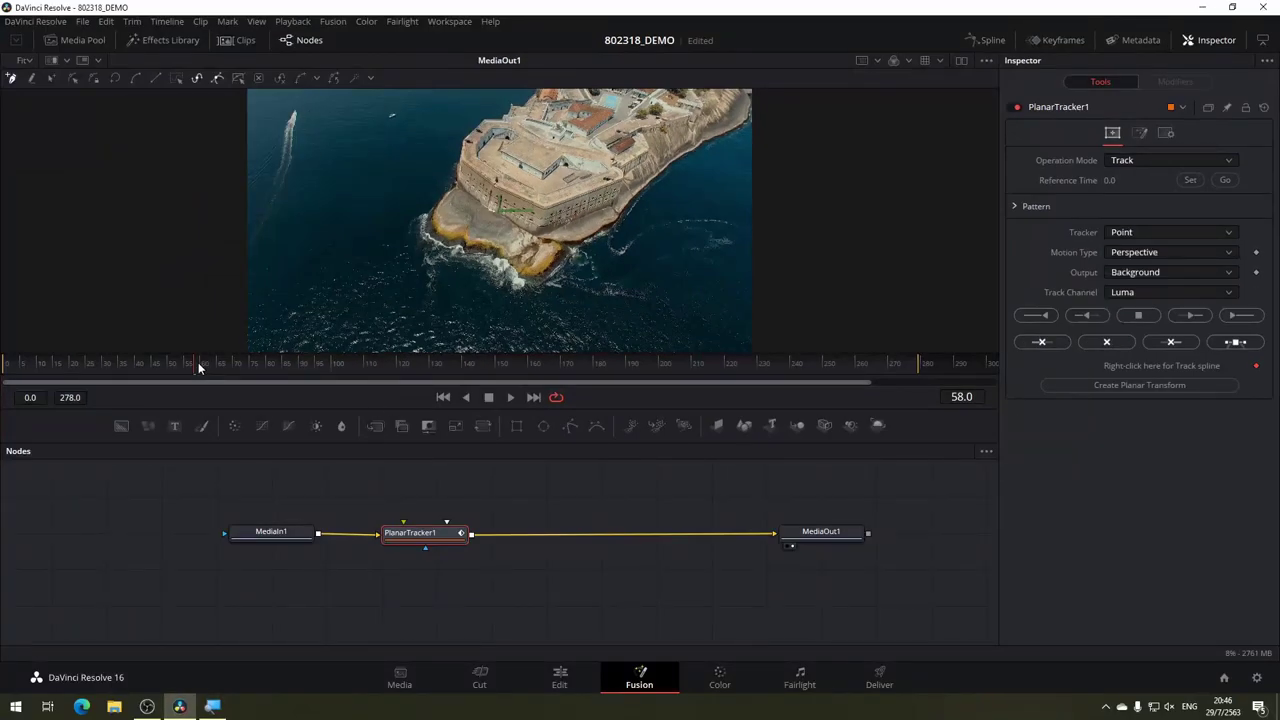
Jump ahead to frame 96 of the clip.
mouse_move(198, 362)
mouse_down()
mouse_move(579, 363)
mouse_move(133, 373)
mouse_move(396, 373)
mouse_up()
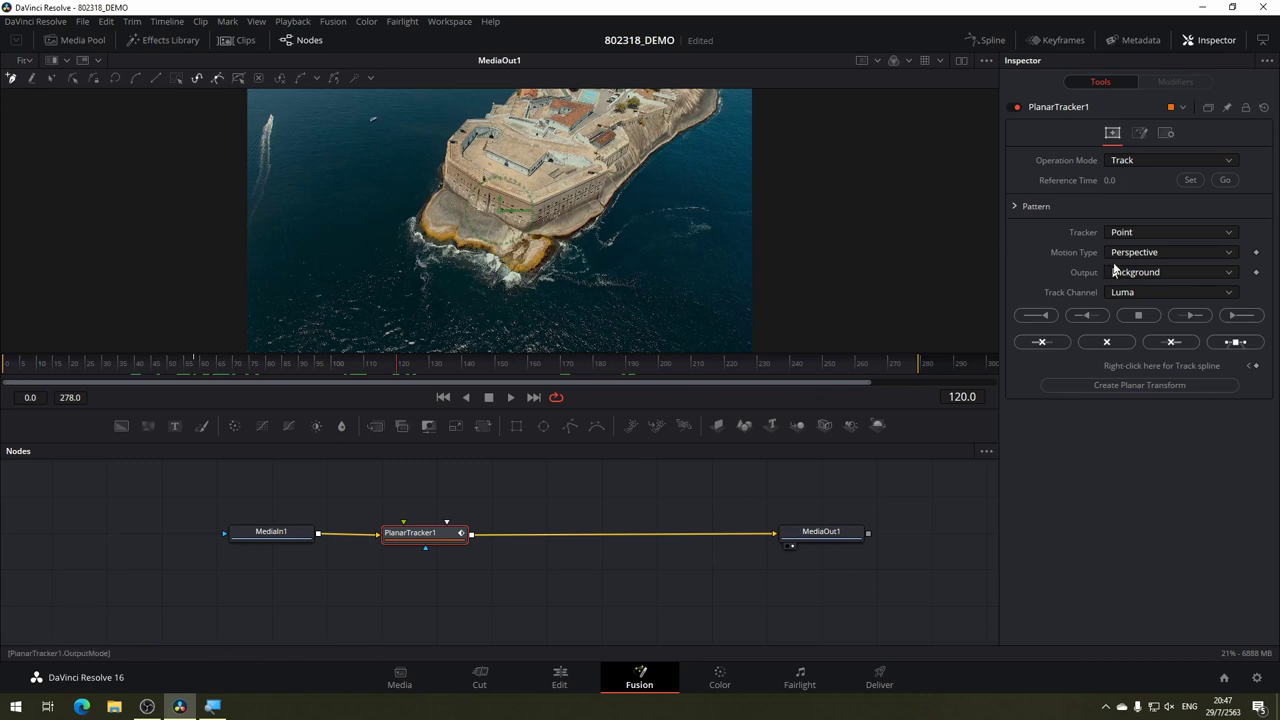
Change PlanarTracker1's tracker from Point to Hybrid Point/Area.
click(1148, 233)
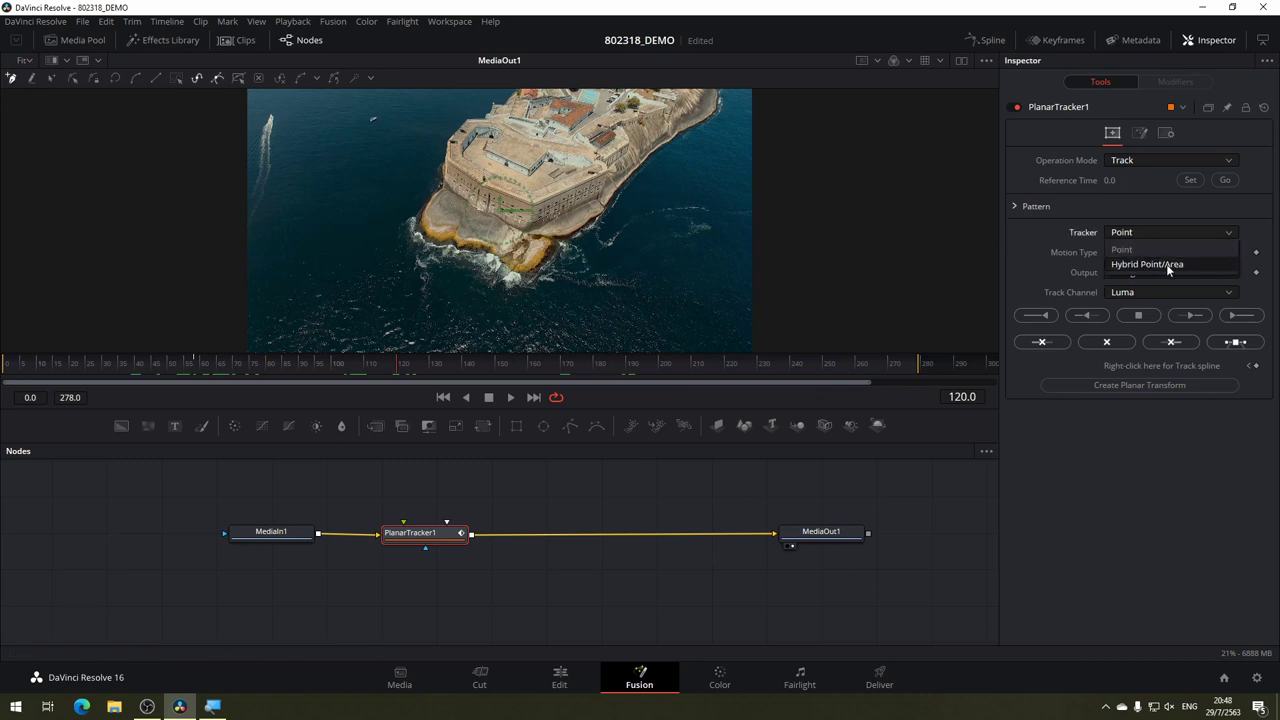
click(1158, 266)
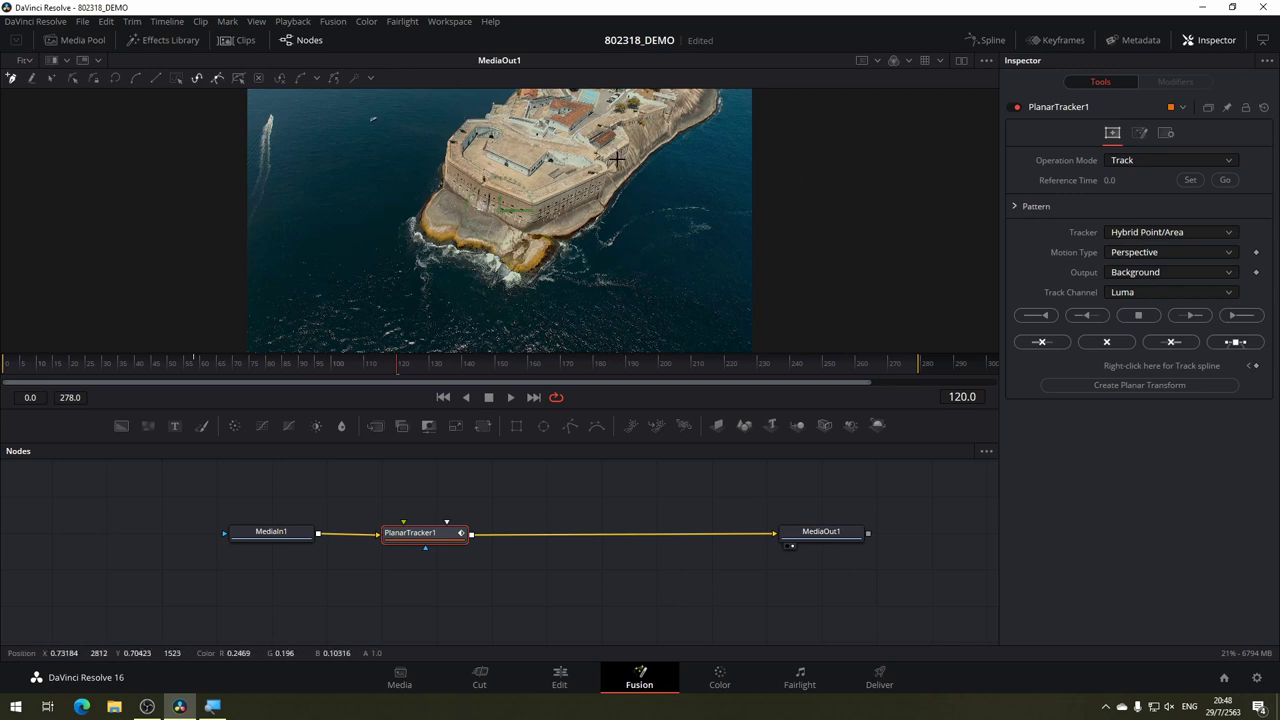
click(1117, 252)
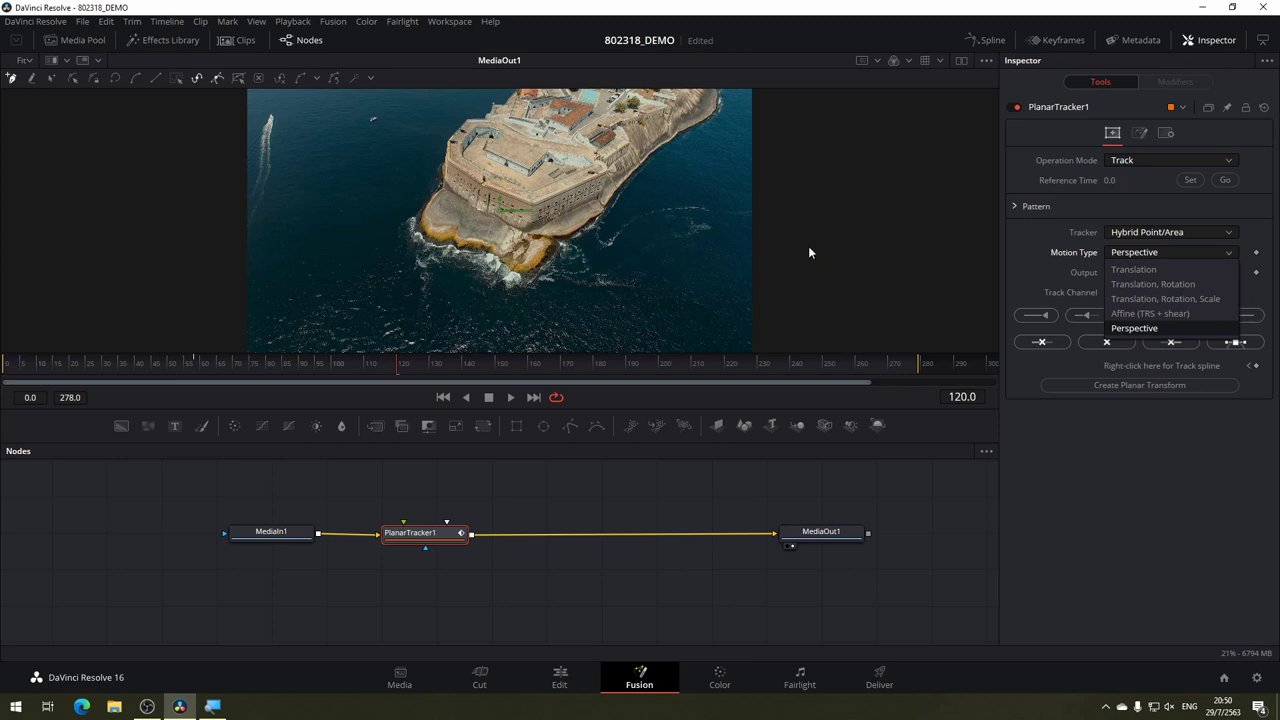
Keep Perspective motion, Background output and Luma track channel on PlanarTracker1.
click(1133, 329)
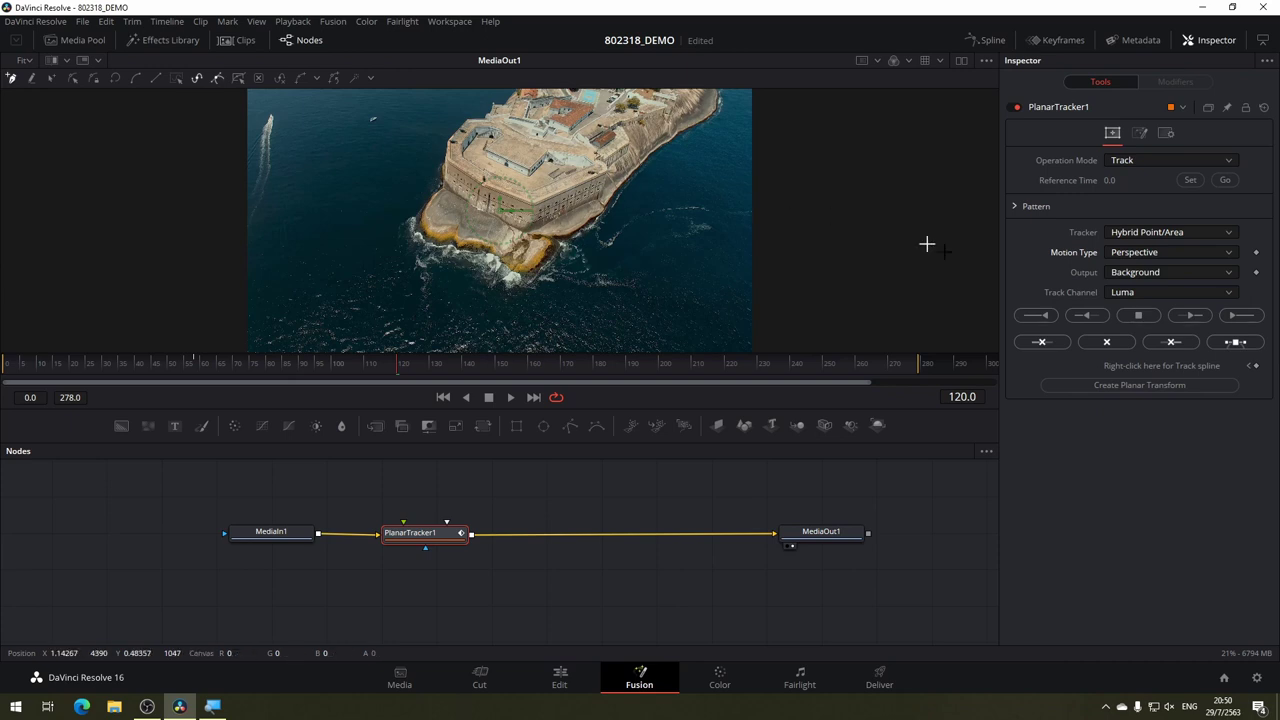
click(1134, 273)
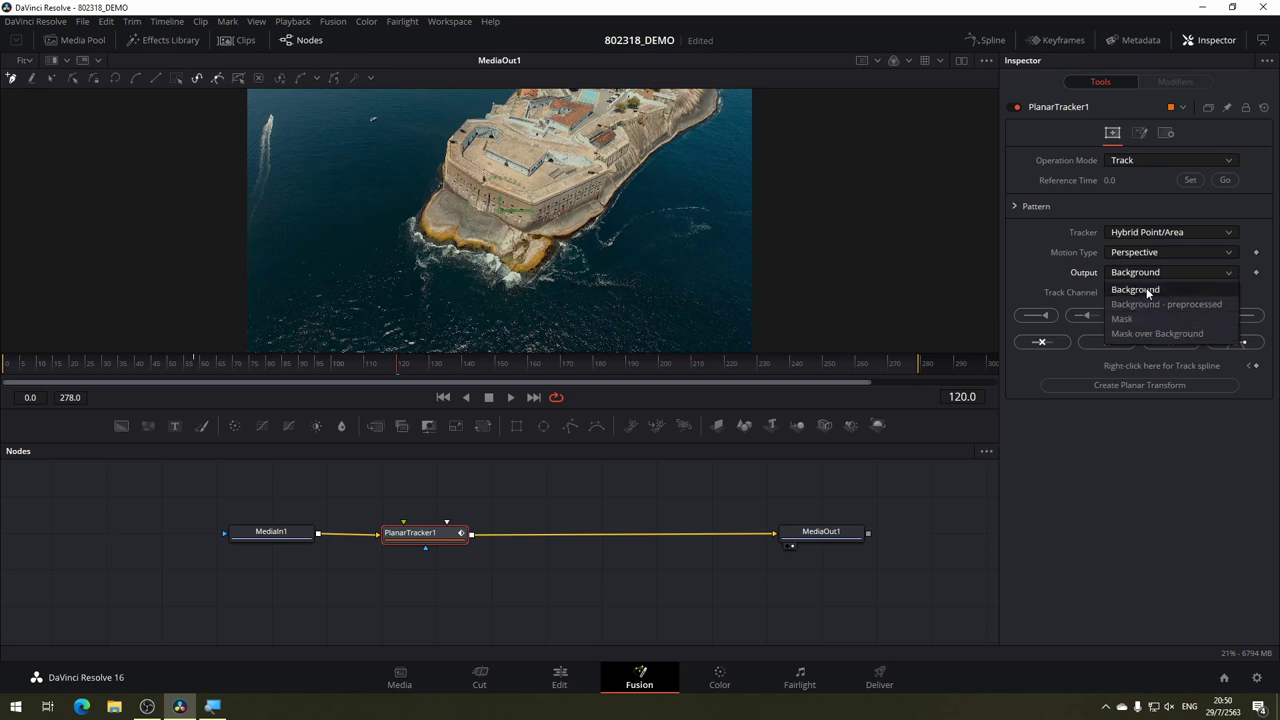
click(1136, 290)
click(1108, 293)
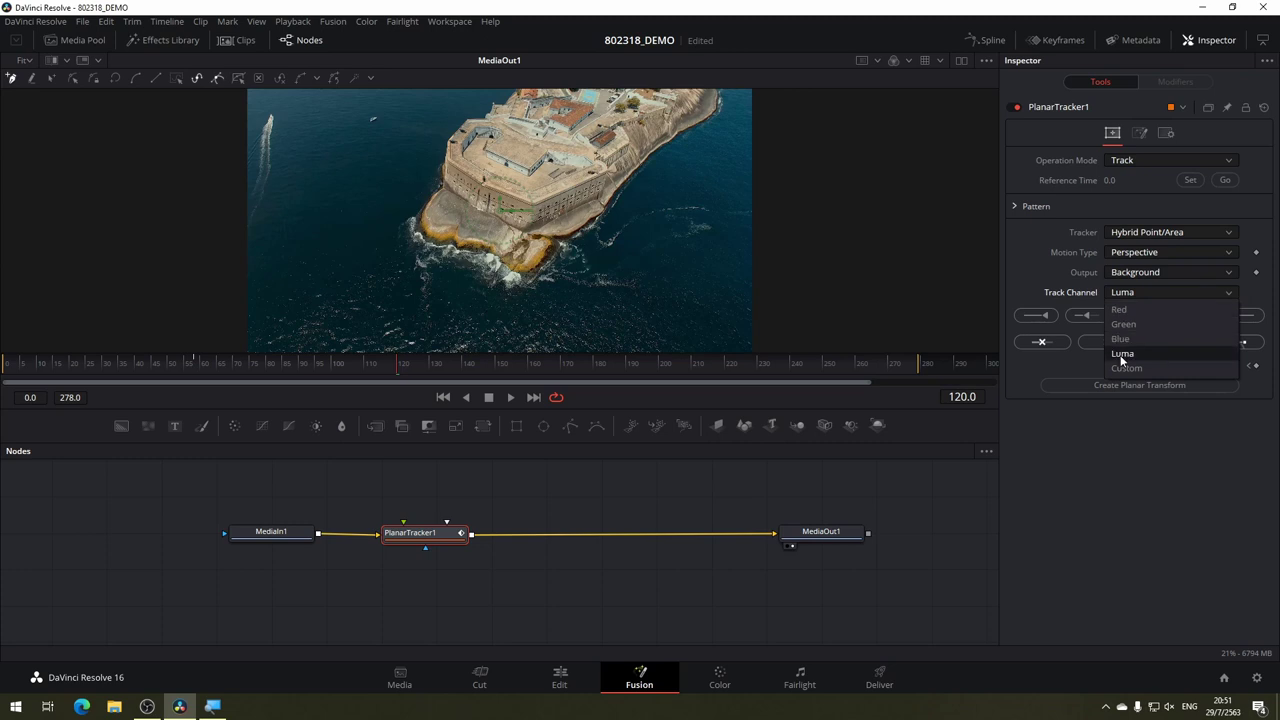
click(1120, 354)
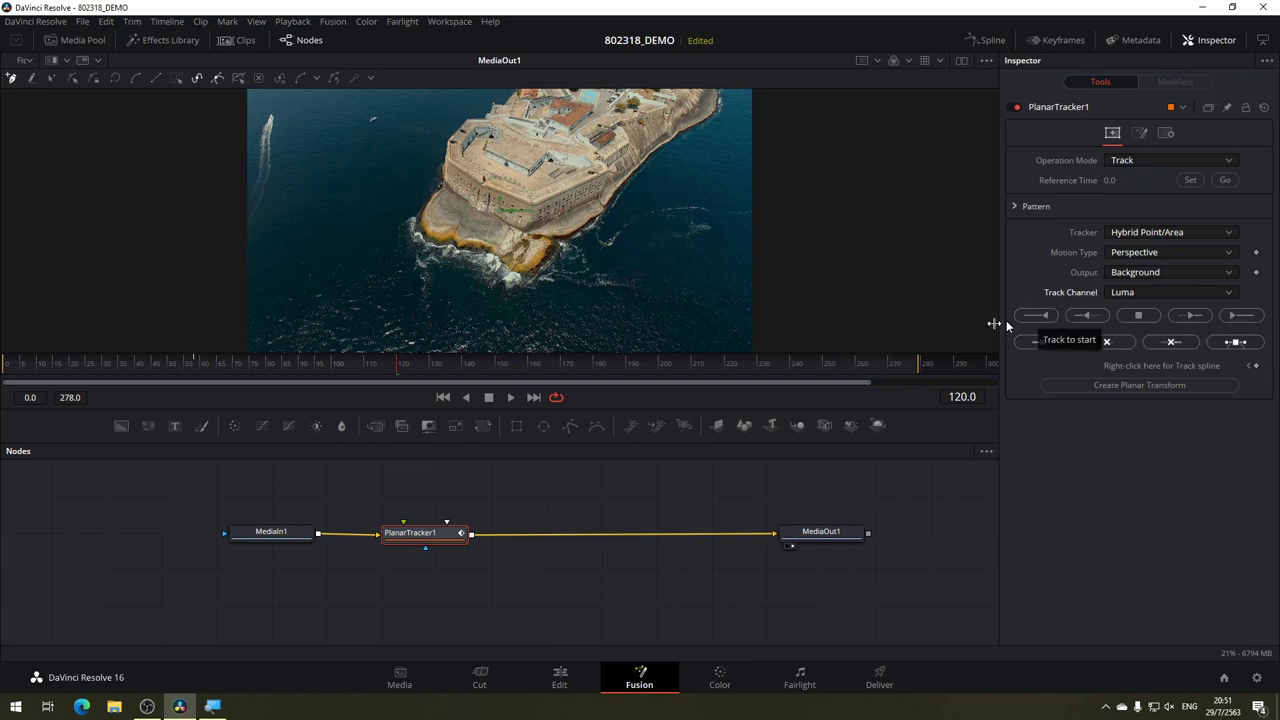
Go to frame 130 and zoom the viewer in on the fort at 39%.
mouse_move(432, 370)
mouse_down()
mouse_move(485, 370)
mouse_move(430, 361)
mouse_up()
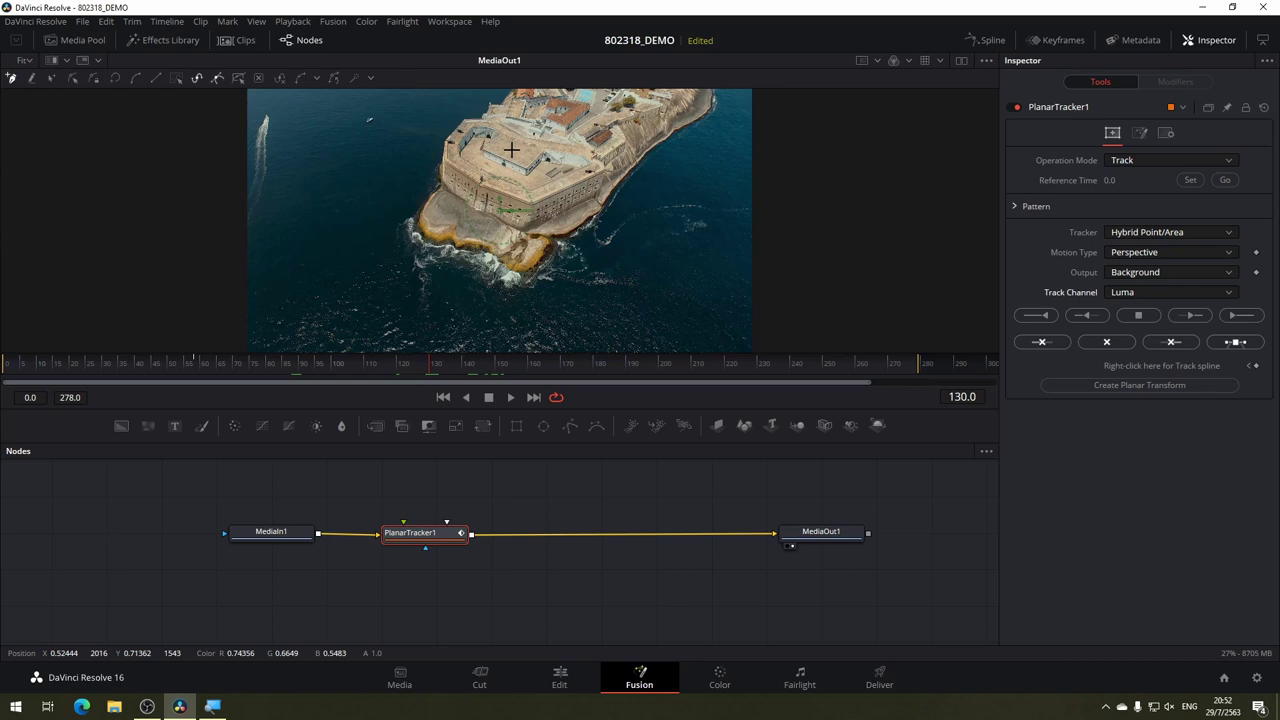
drag(511, 149, 497, 198)
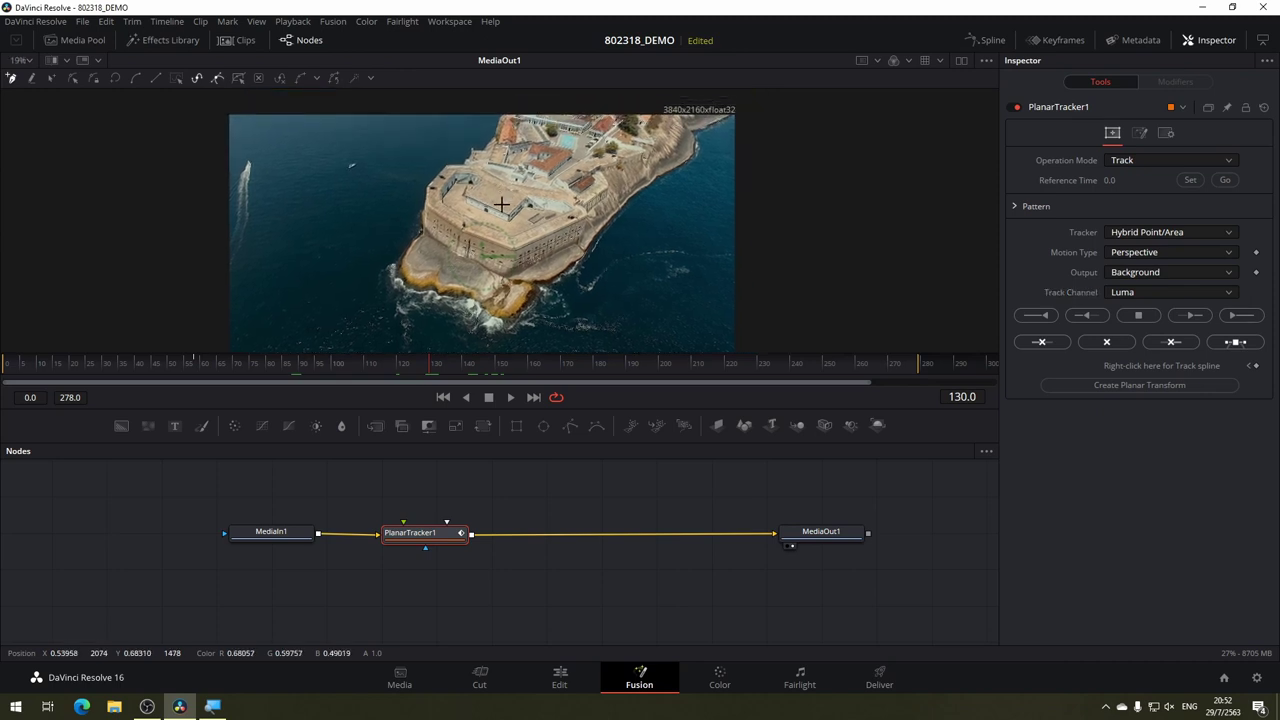
scroll(501, 204, up, 4)
scroll(510, 185, down, 1)
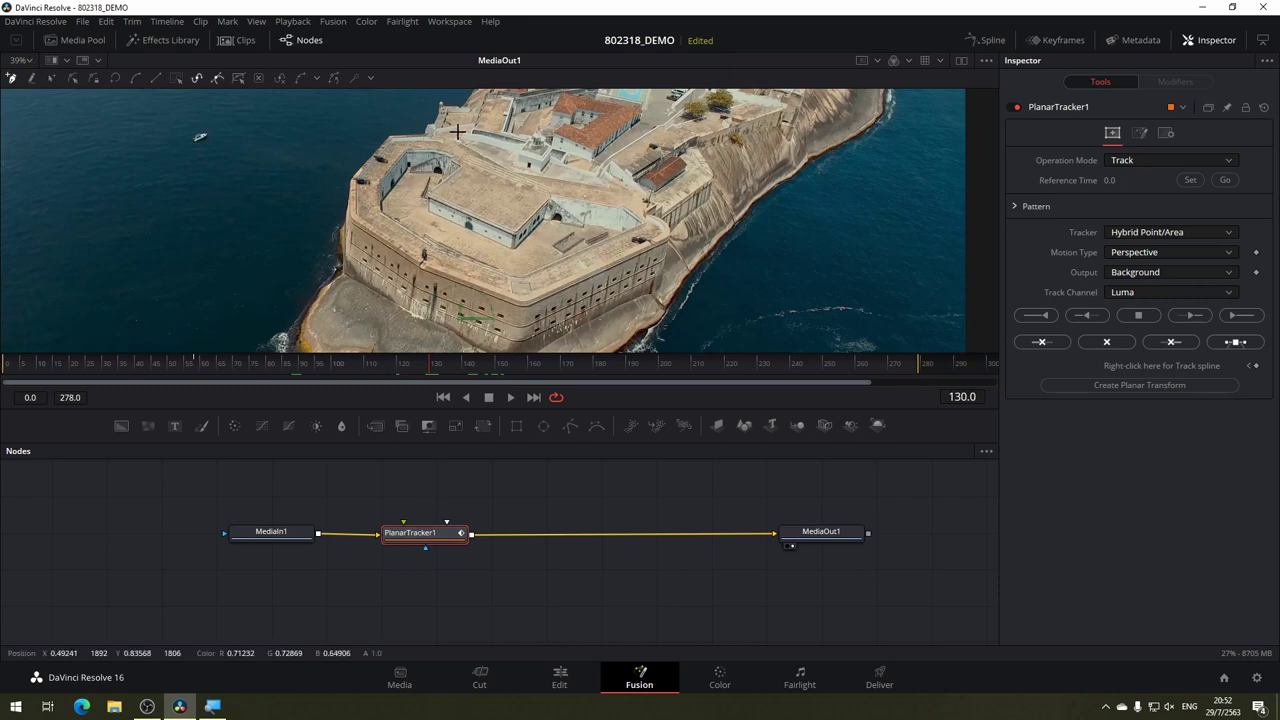
Draw a closed tracking polygon around the fort's roof and set frame 130 as reference.
click(390, 136)
click(355, 180)
click(353, 215)
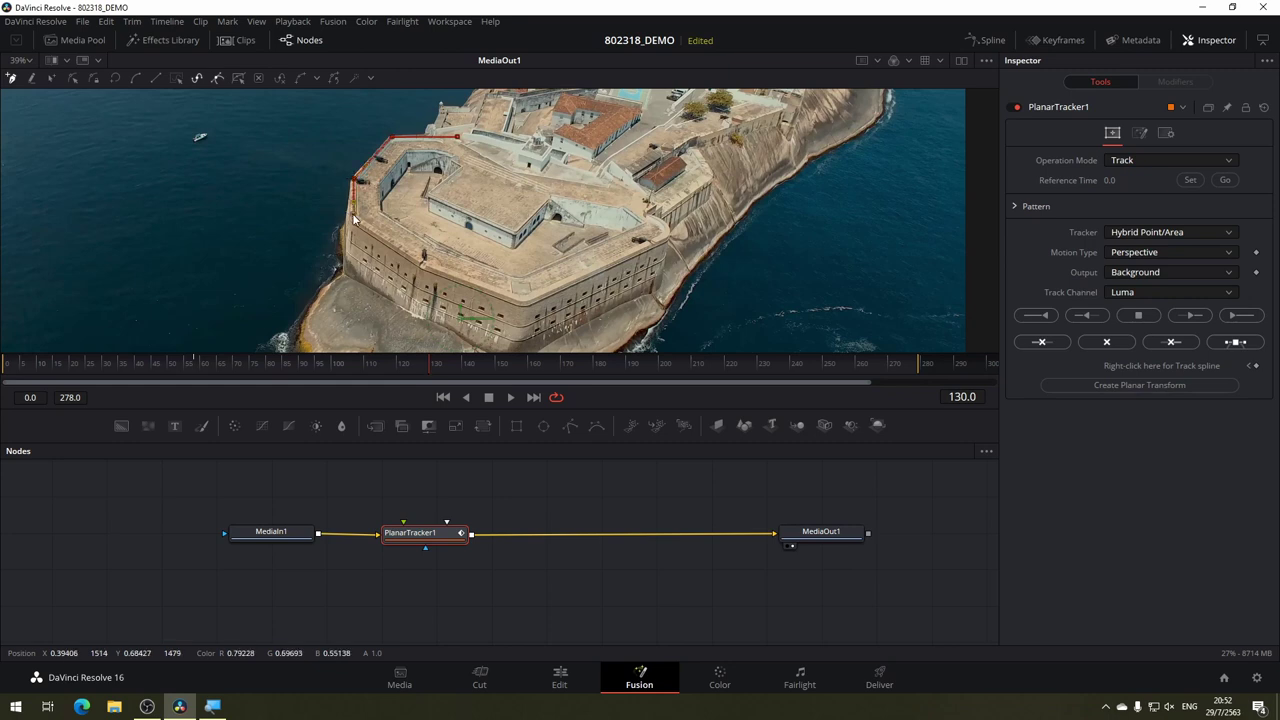
click(424, 261)
click(522, 300)
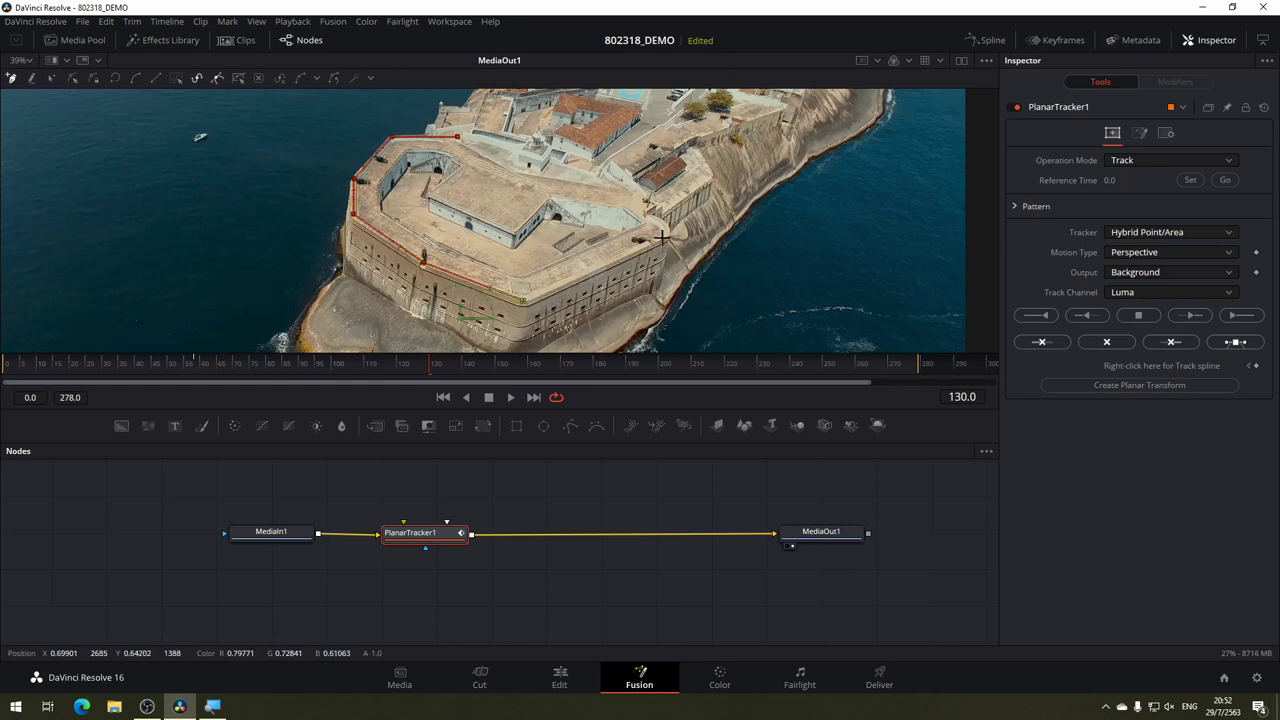
click(664, 236)
click(646, 208)
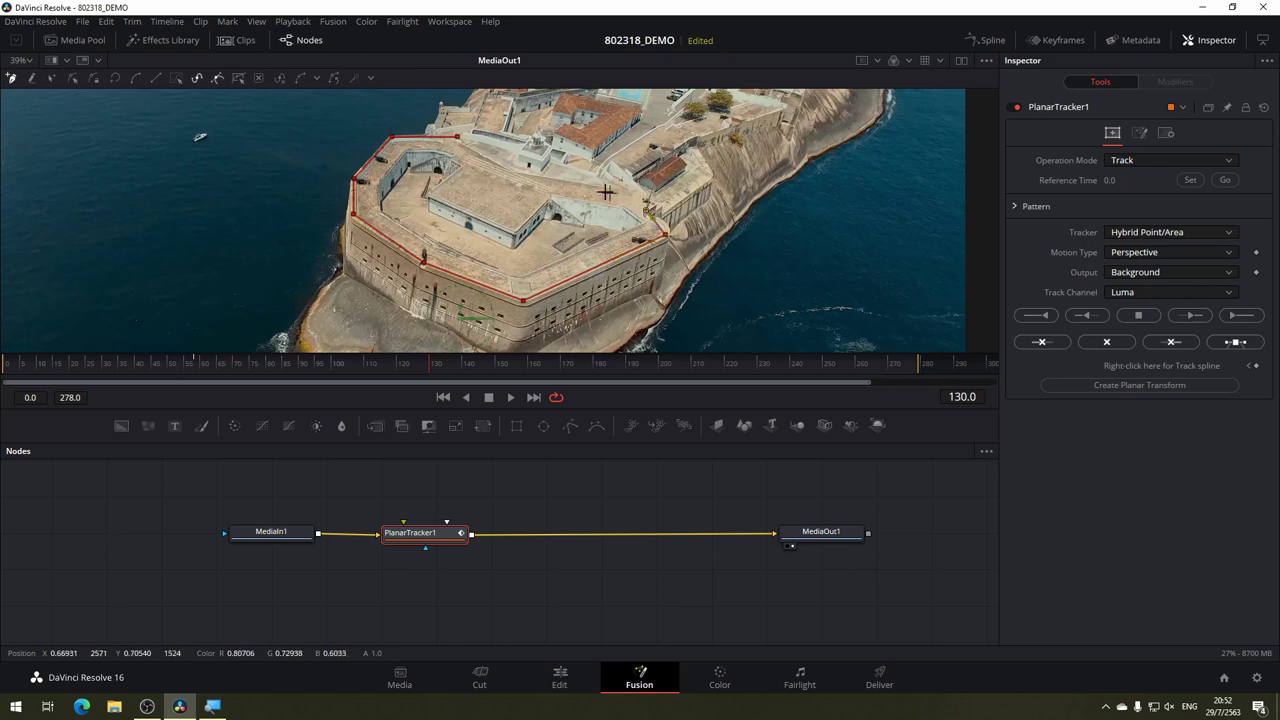
click(462, 141)
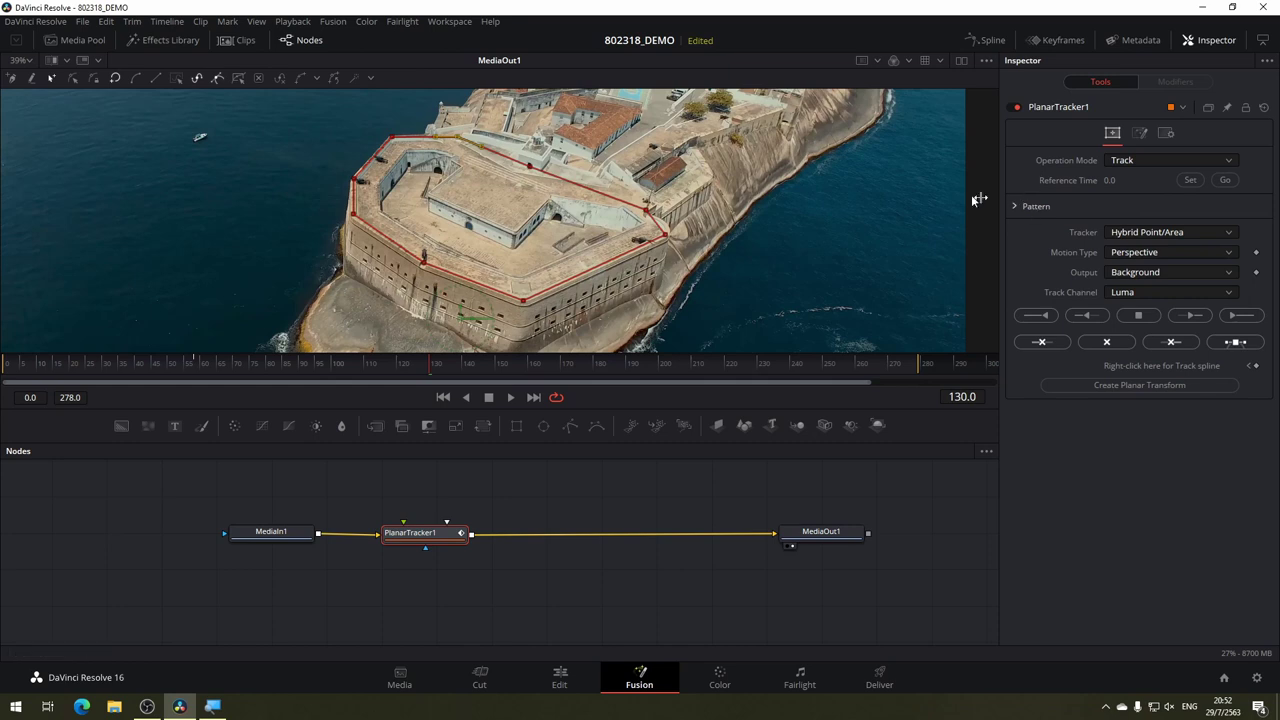
click(1191, 181)
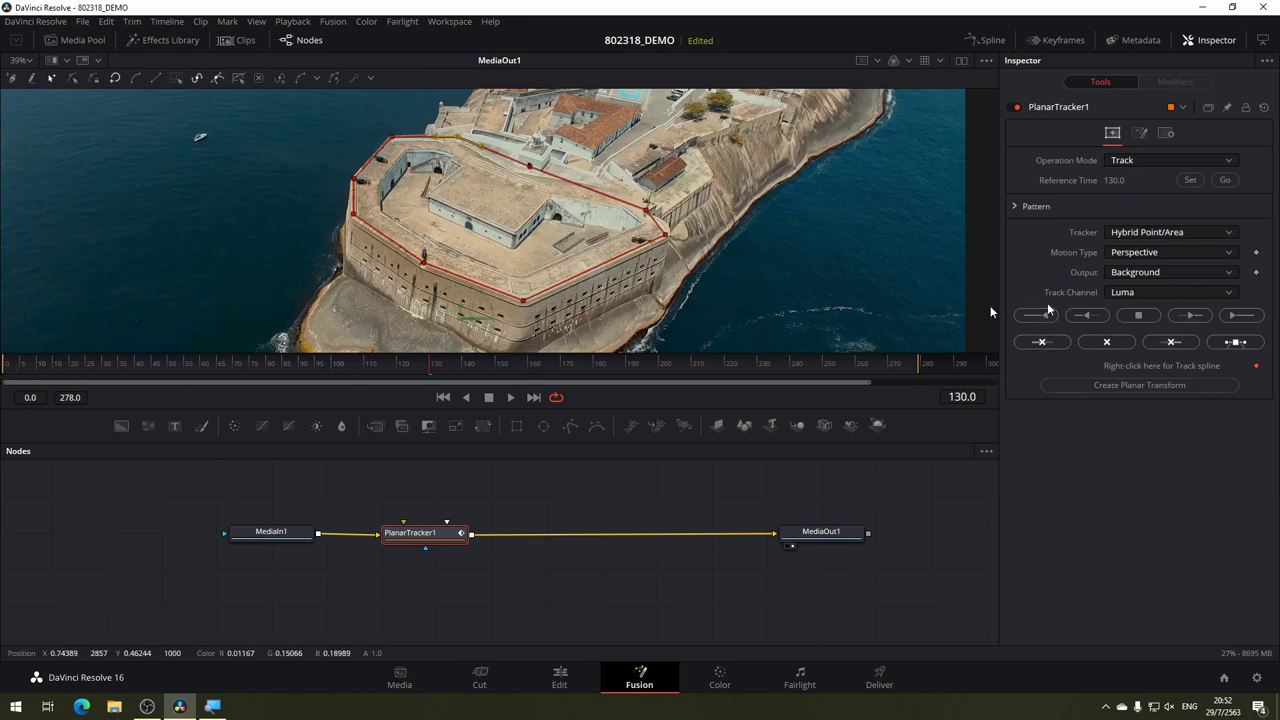
Track the fort forward from frame 130 to the end, checking frames near 135.
click(1238, 318)
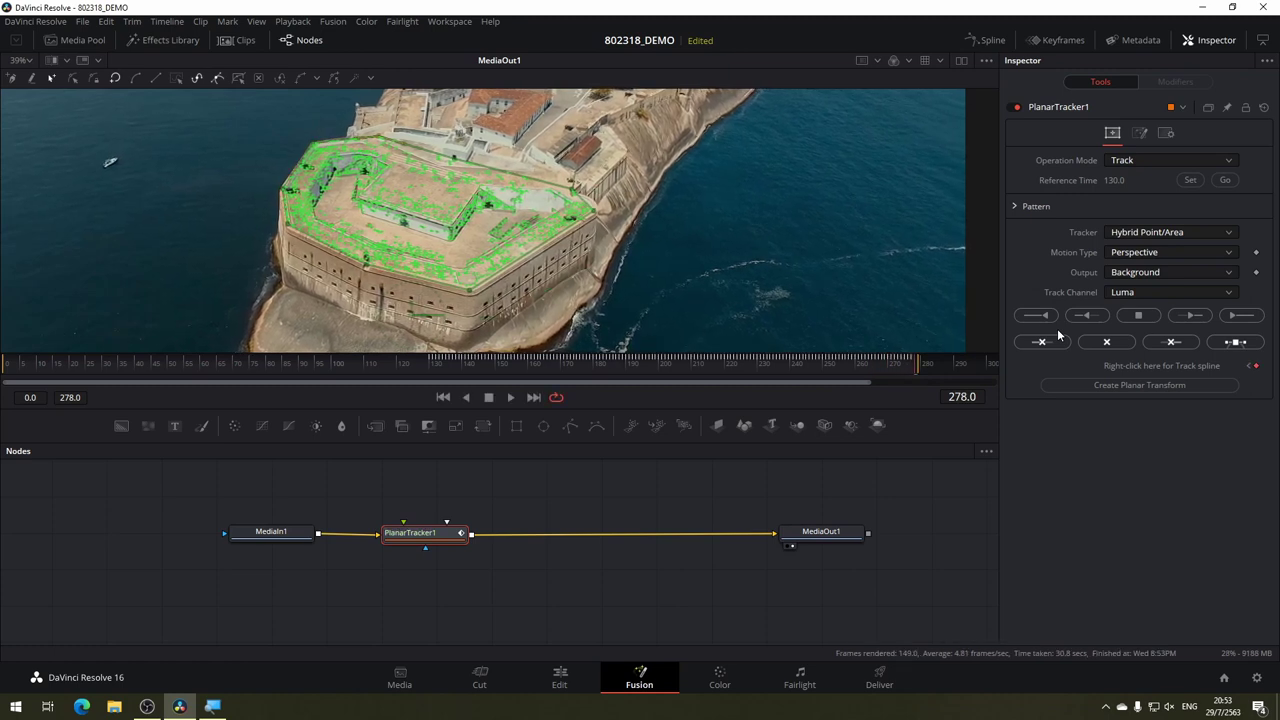
click(450, 371)
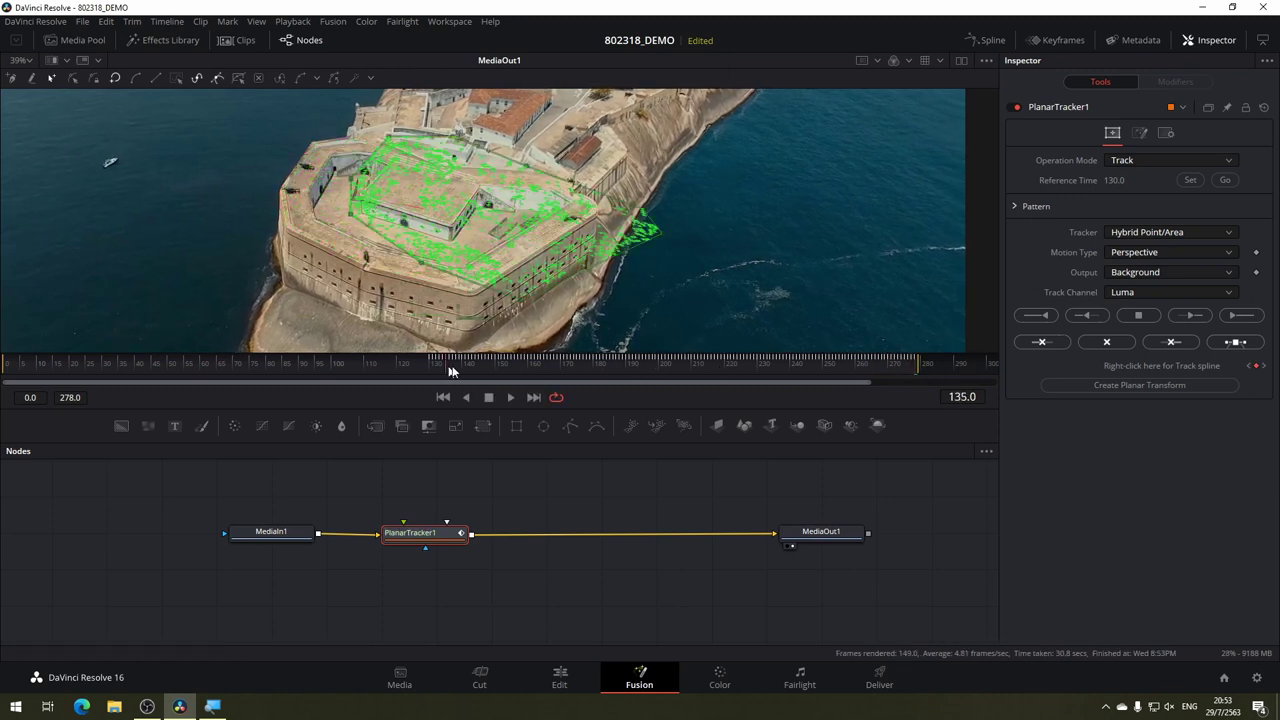
mouse_move(450, 371)
mouse_down()
mouse_move(521, 372)
mouse_move(429, 375)
mouse_up()
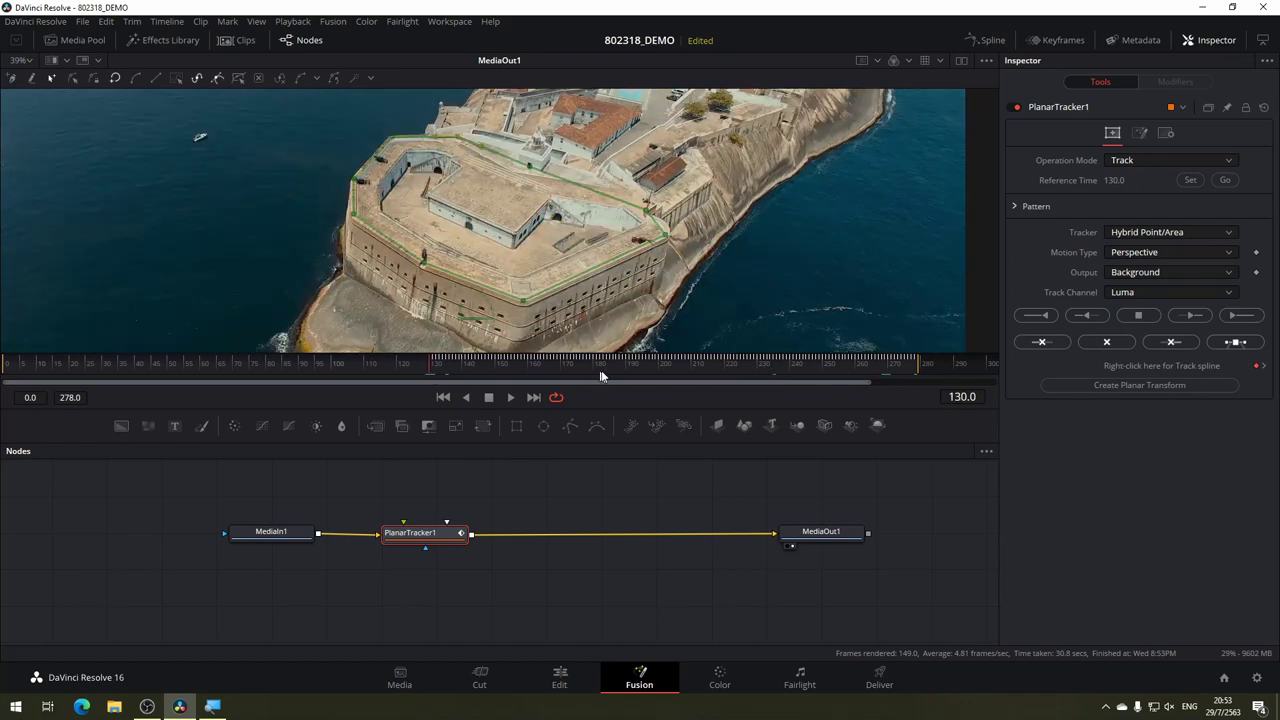
Track the fort backward to frame 0 and scrub through the whole clip to review it.
click(1040, 316)
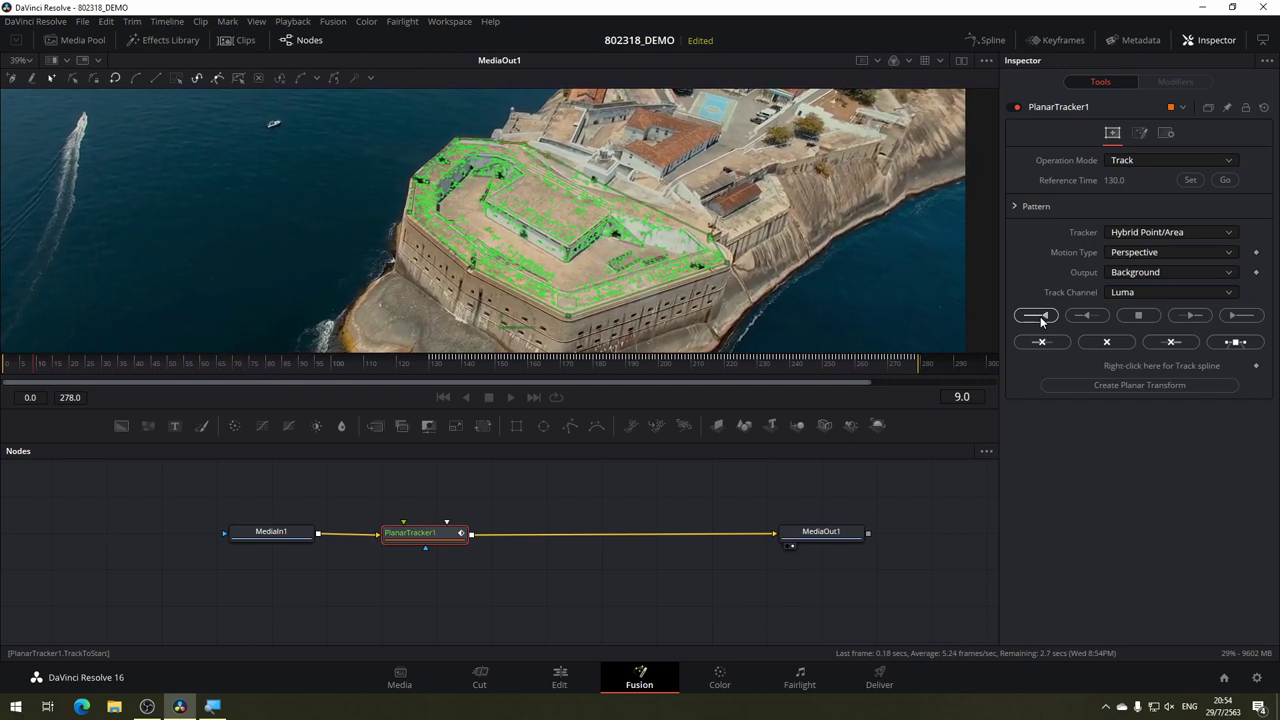
click(26, 366)
mouse_move(26, 366)
mouse_down()
mouse_move(530, 350)
mouse_move(900, 376)
mouse_up()
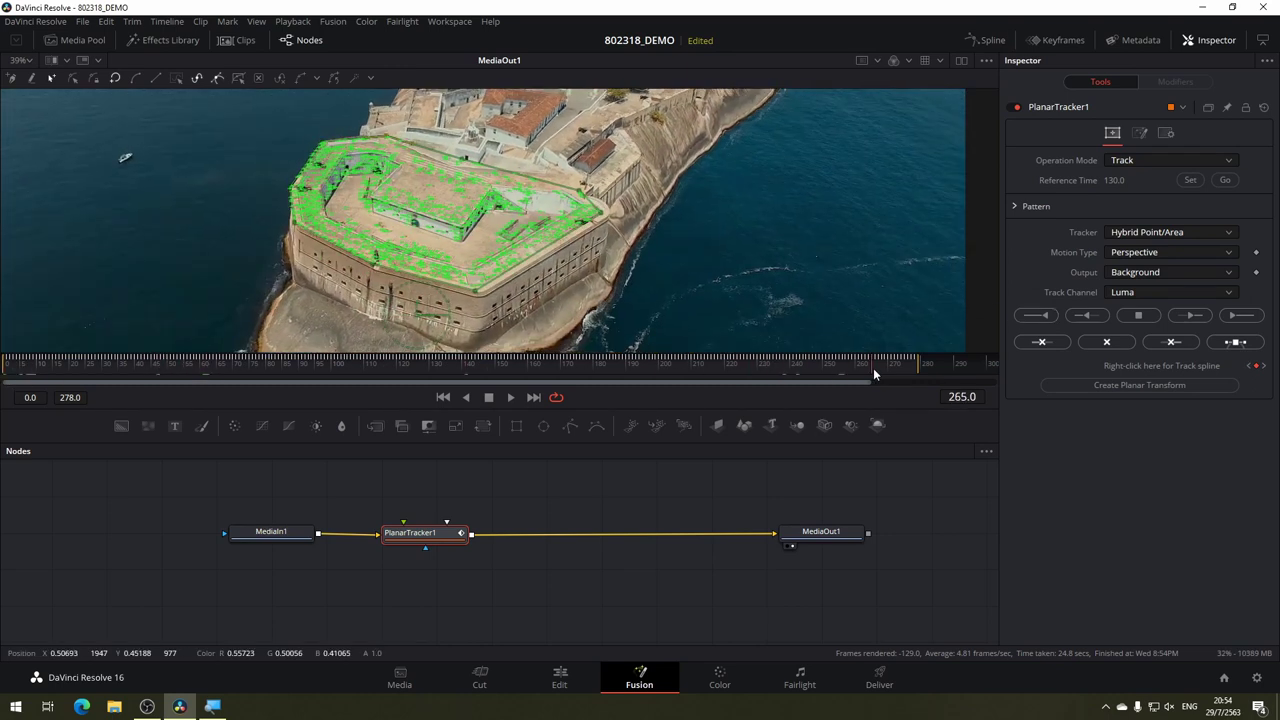
drag(900, 376, 5, 368)
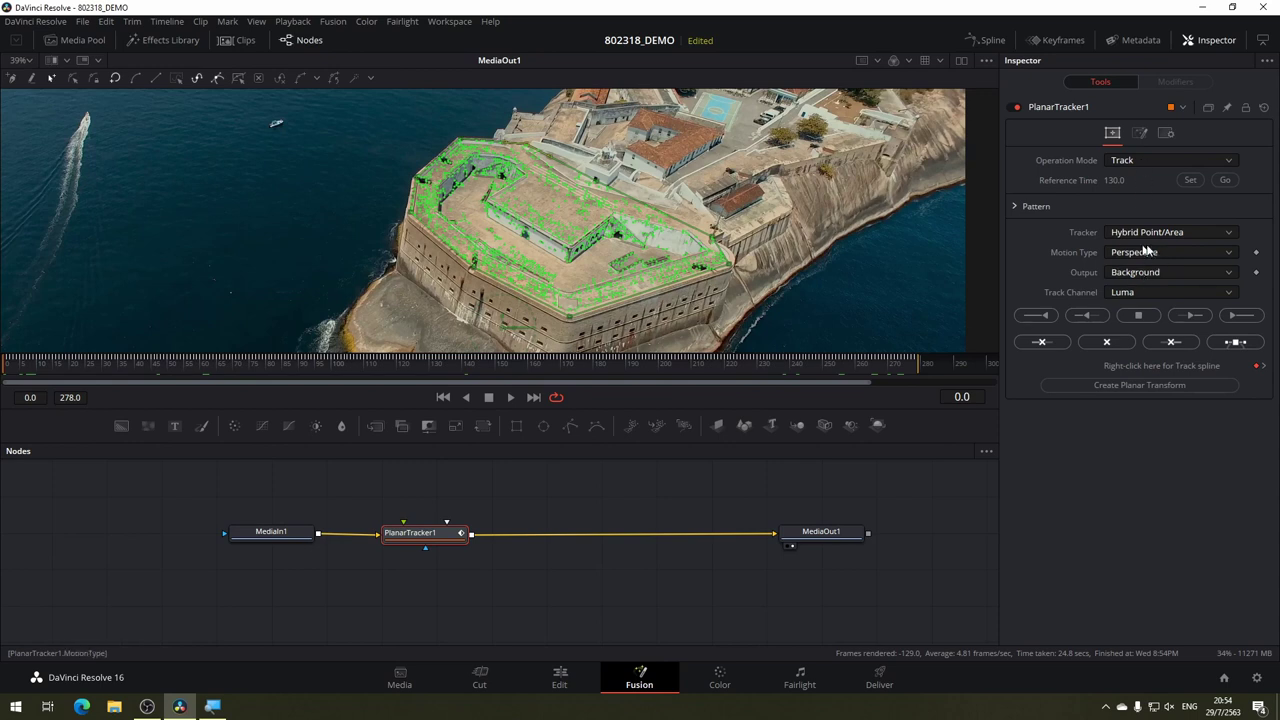
click(1139, 162)
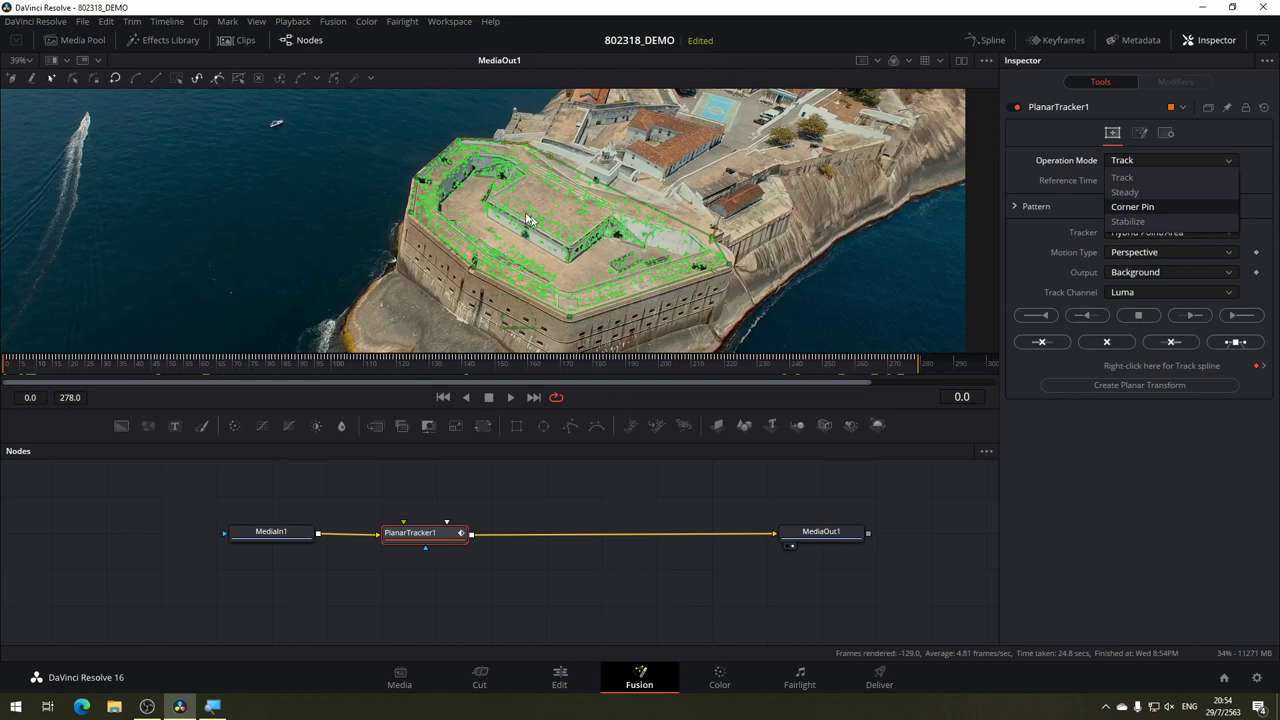
Add a Text+ node (Text1) from the tool search and place it above the PlanarTracker chain.
click(423, 487)
drag(457, 503, 494, 566)
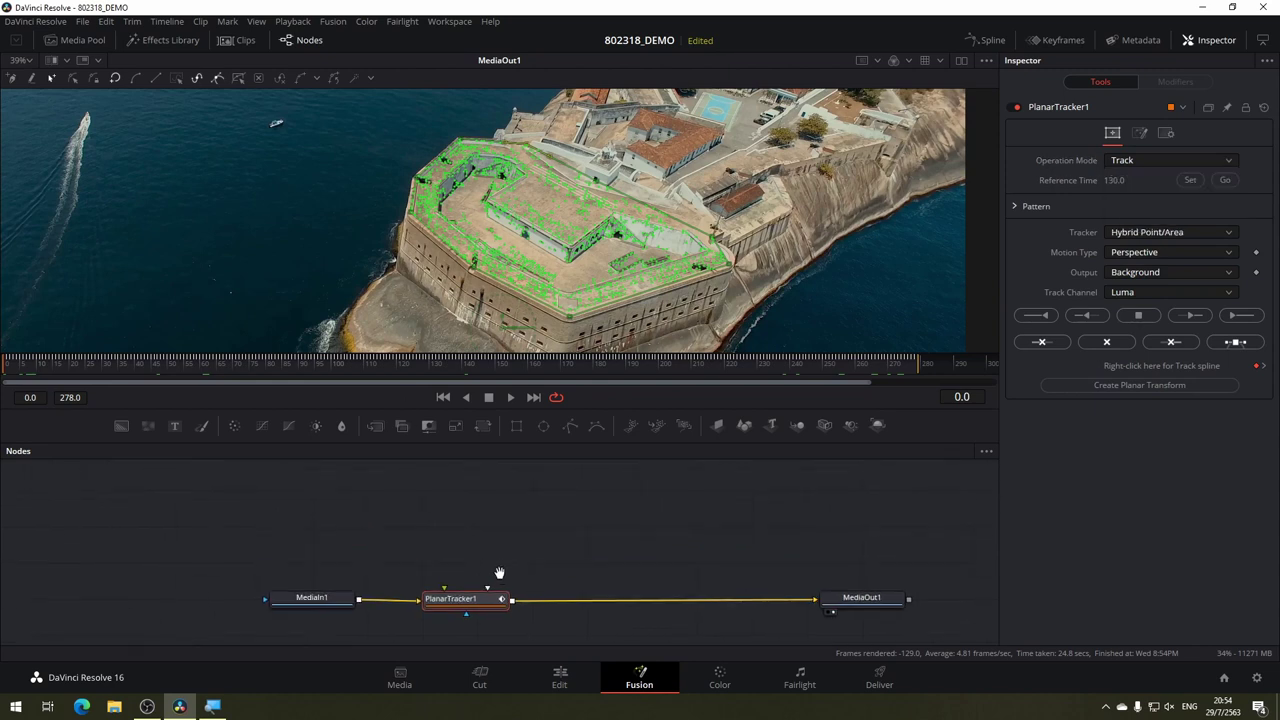
click(398, 512)
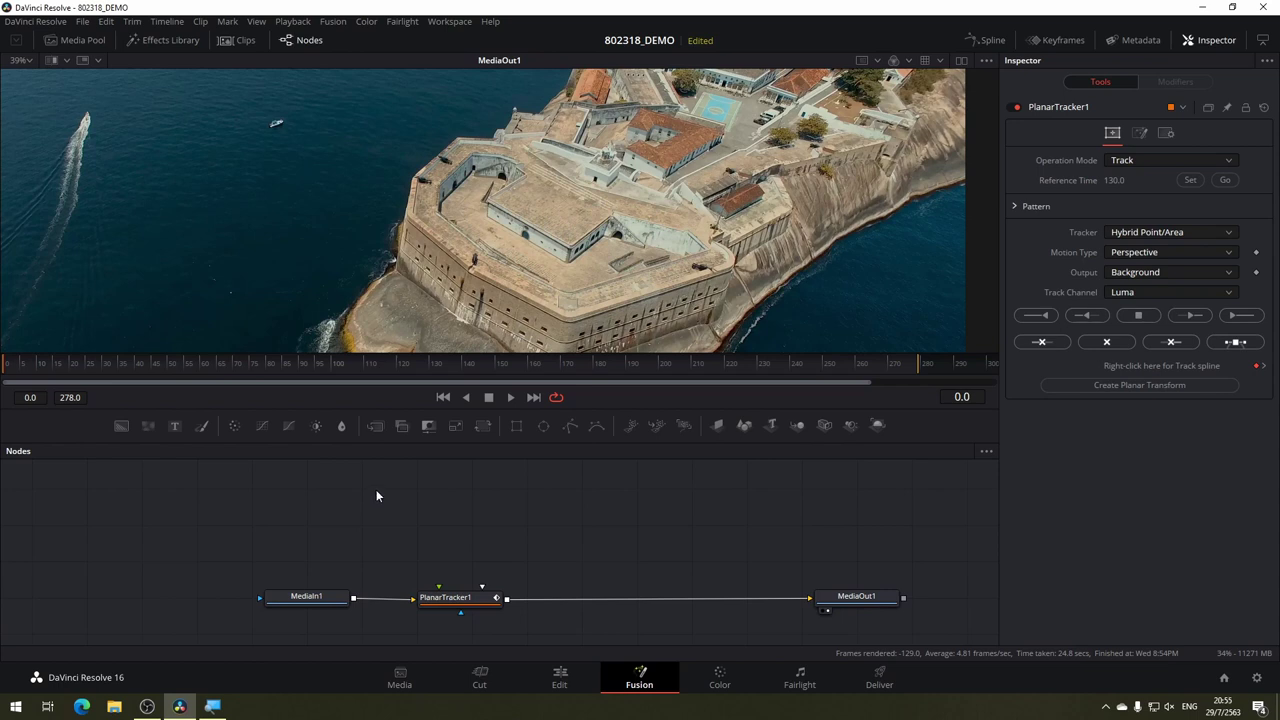
key(shift+space)
text(text)
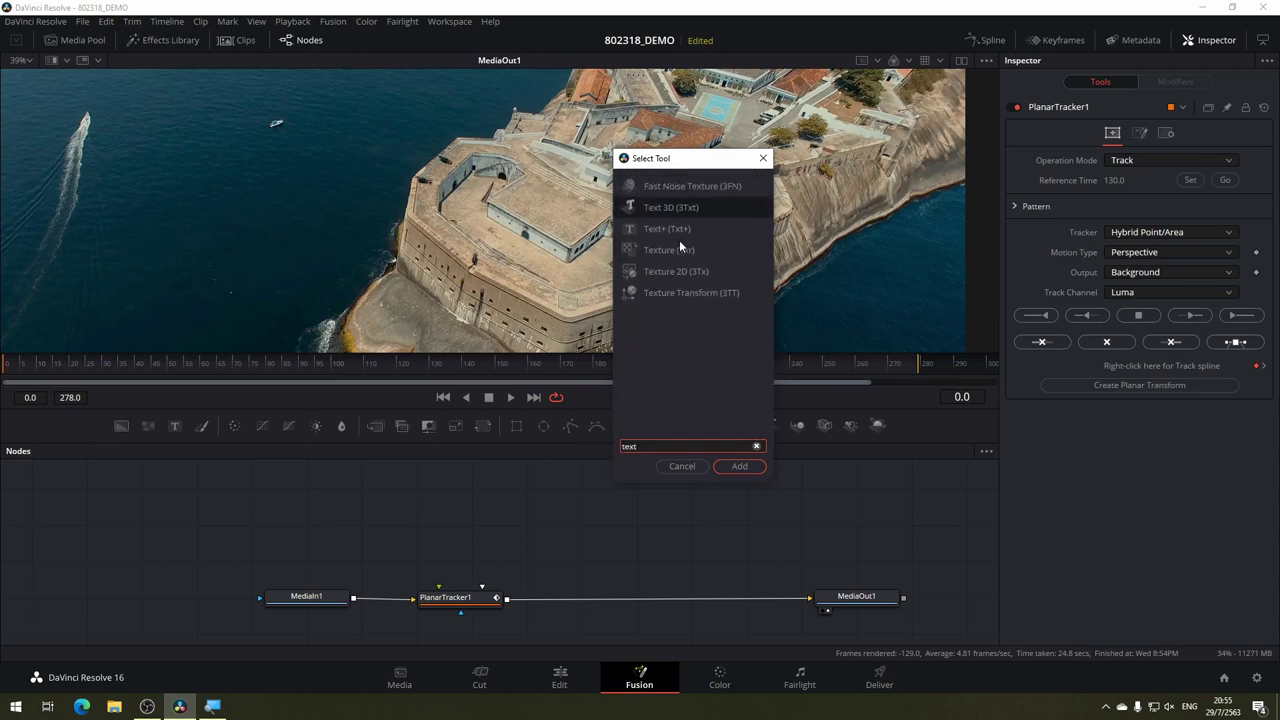
click(676, 229)
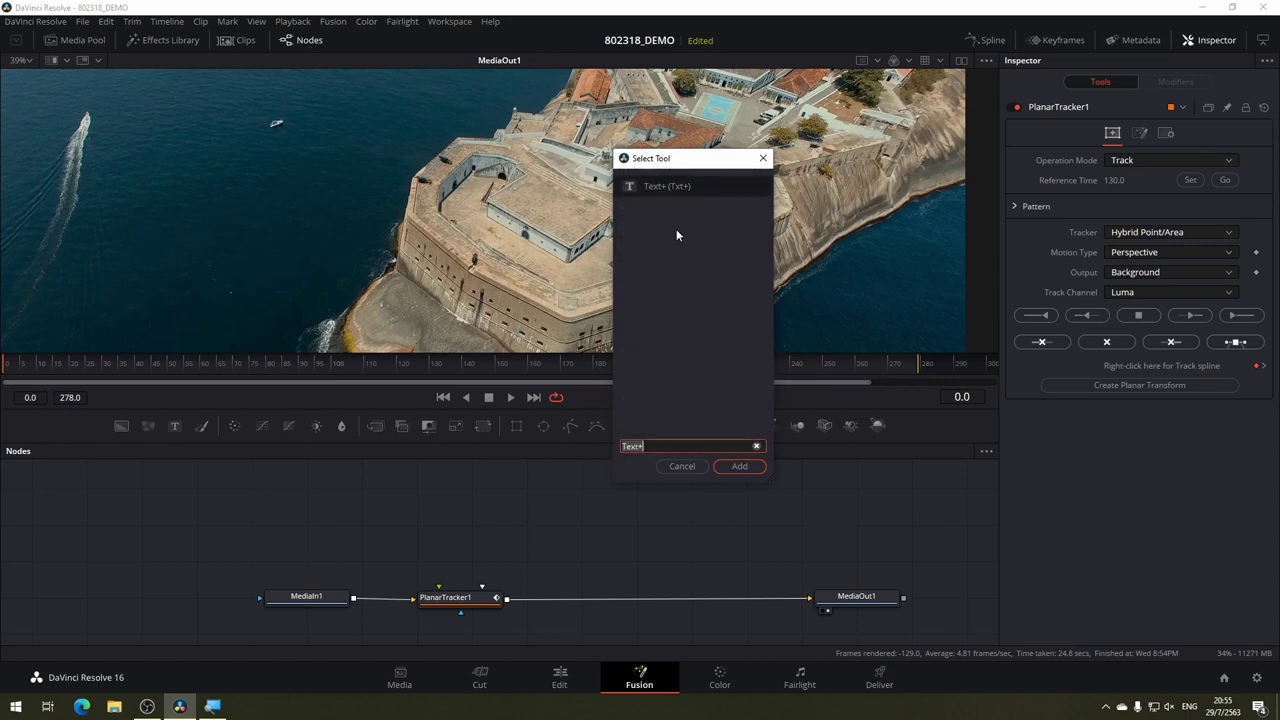
click(742, 466)
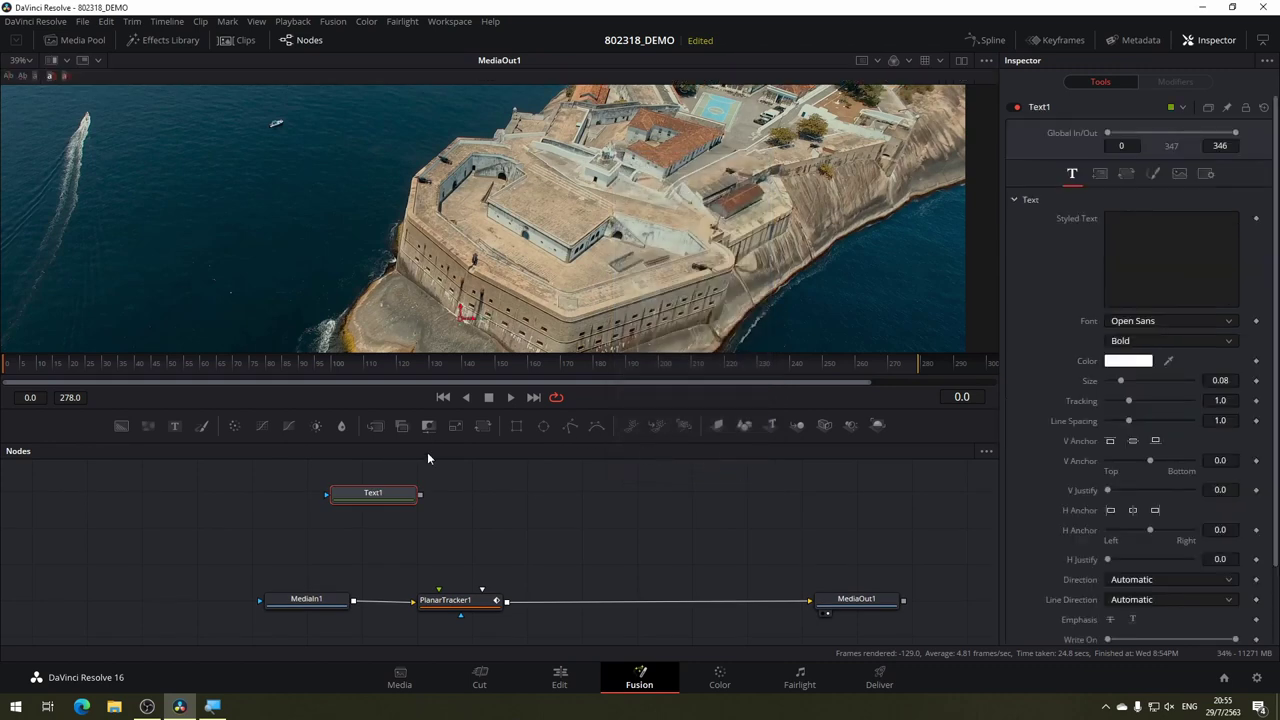
mouse_move(394, 494)
mouse_down()
mouse_move(448, 502)
mouse_move(479, 264)
mouse_up()
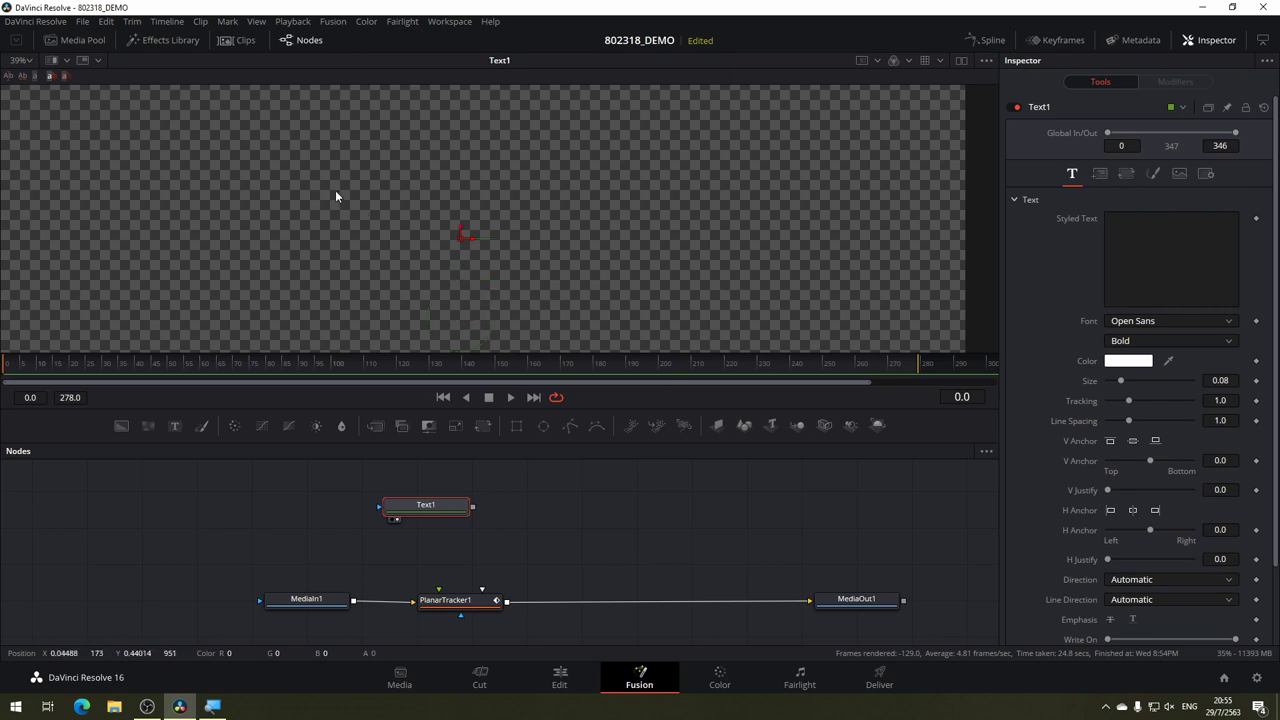
scroll(418, 204, down, 5)
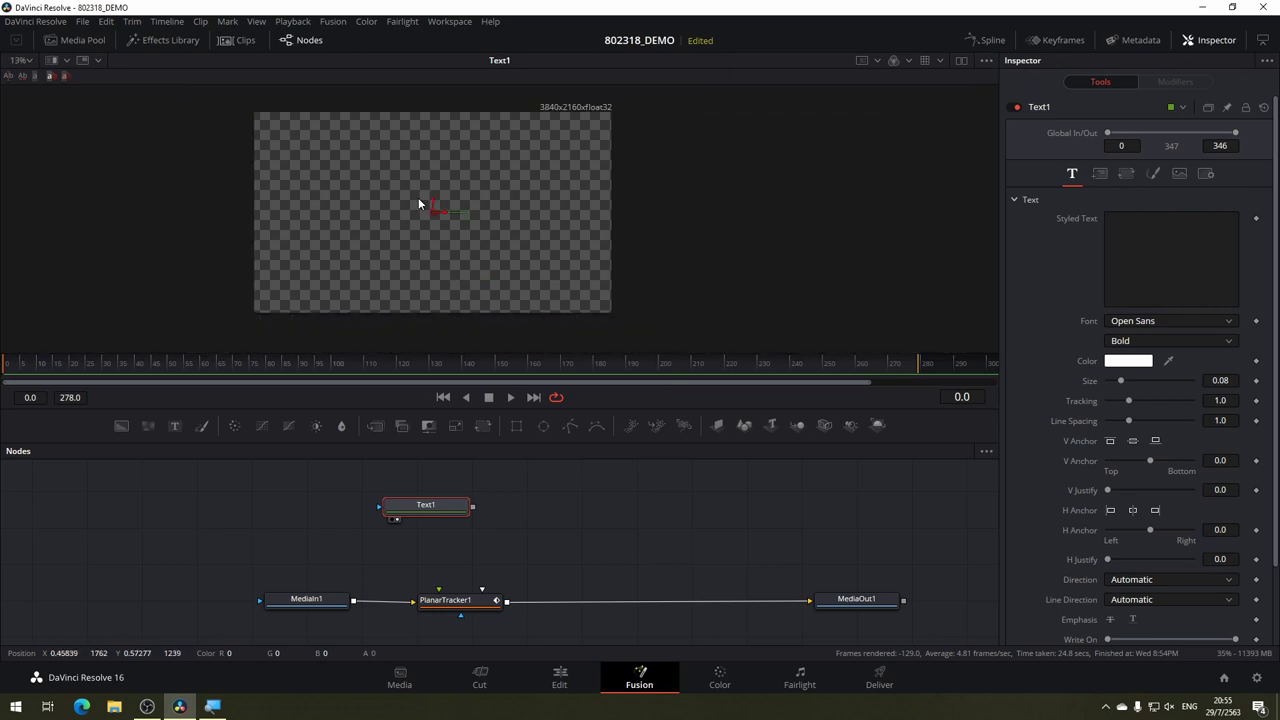
scroll(418, 204, down, 1)
scroll(418, 204, up, 1)
scroll(419, 204, up, 1)
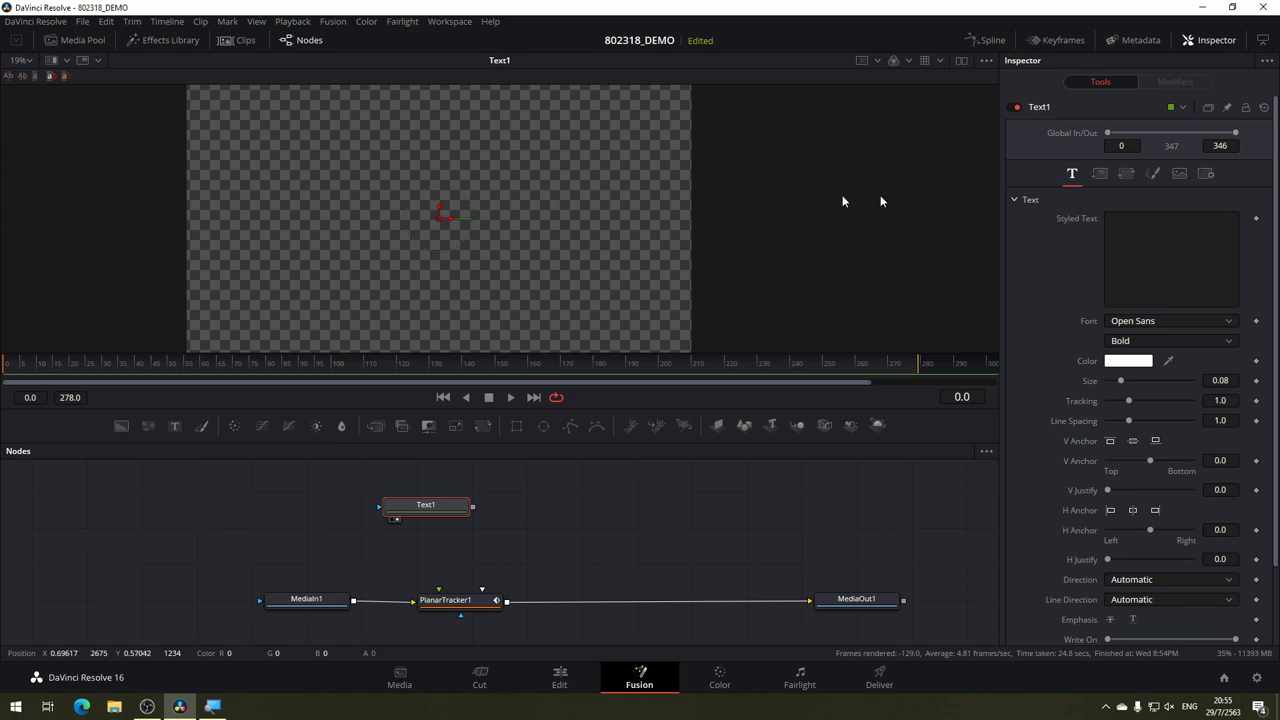
Enter HELLO as Text1's text and show PlanarTracker1's output in the viewer.
click(1146, 232)
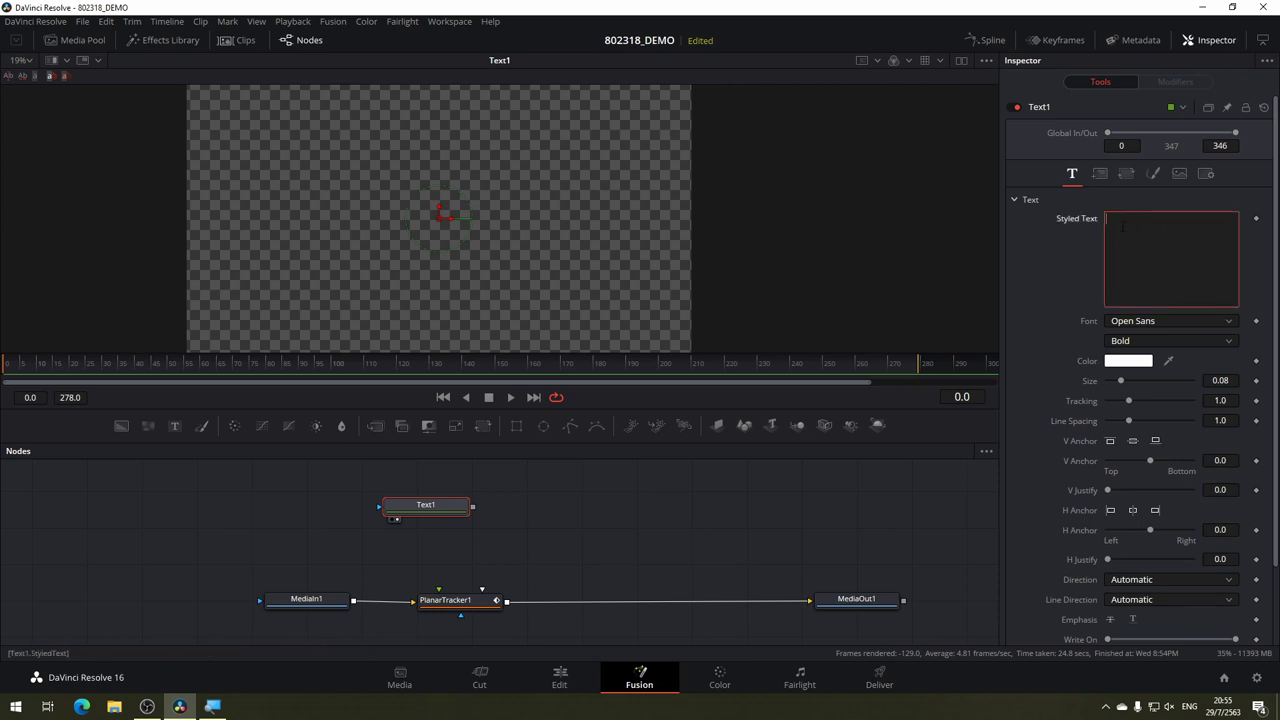
text(HELL)
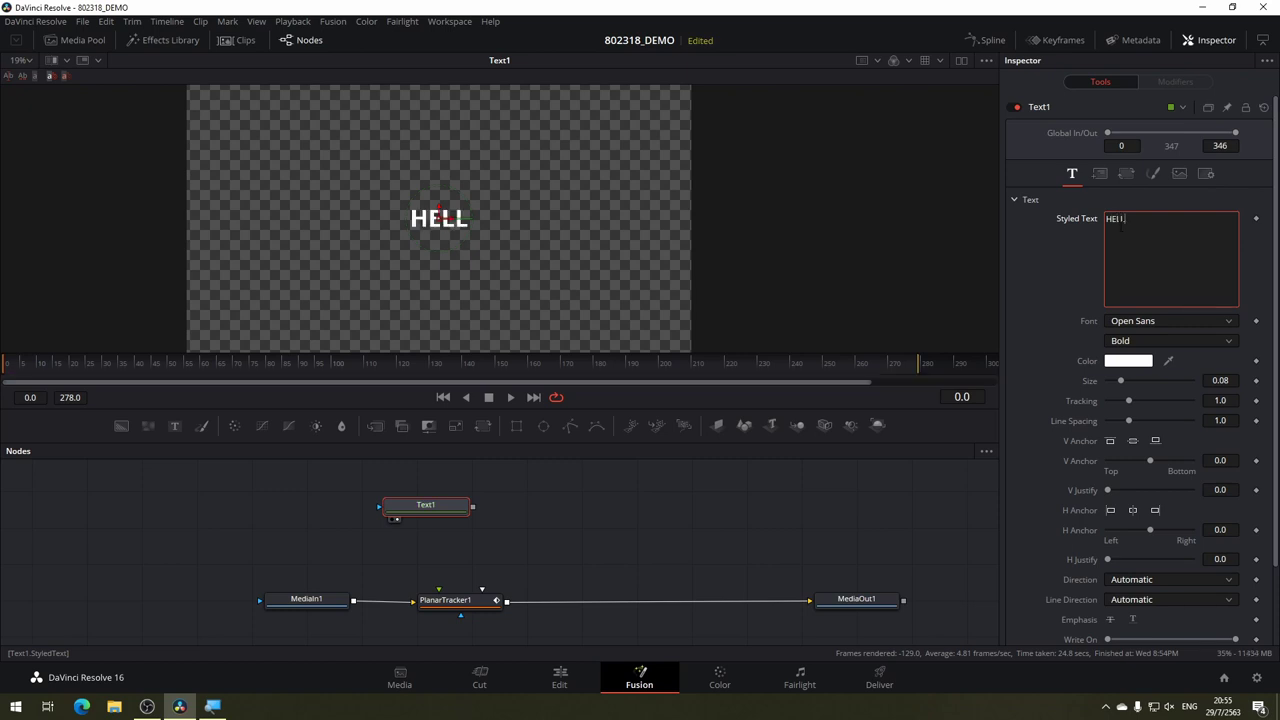
text(O)
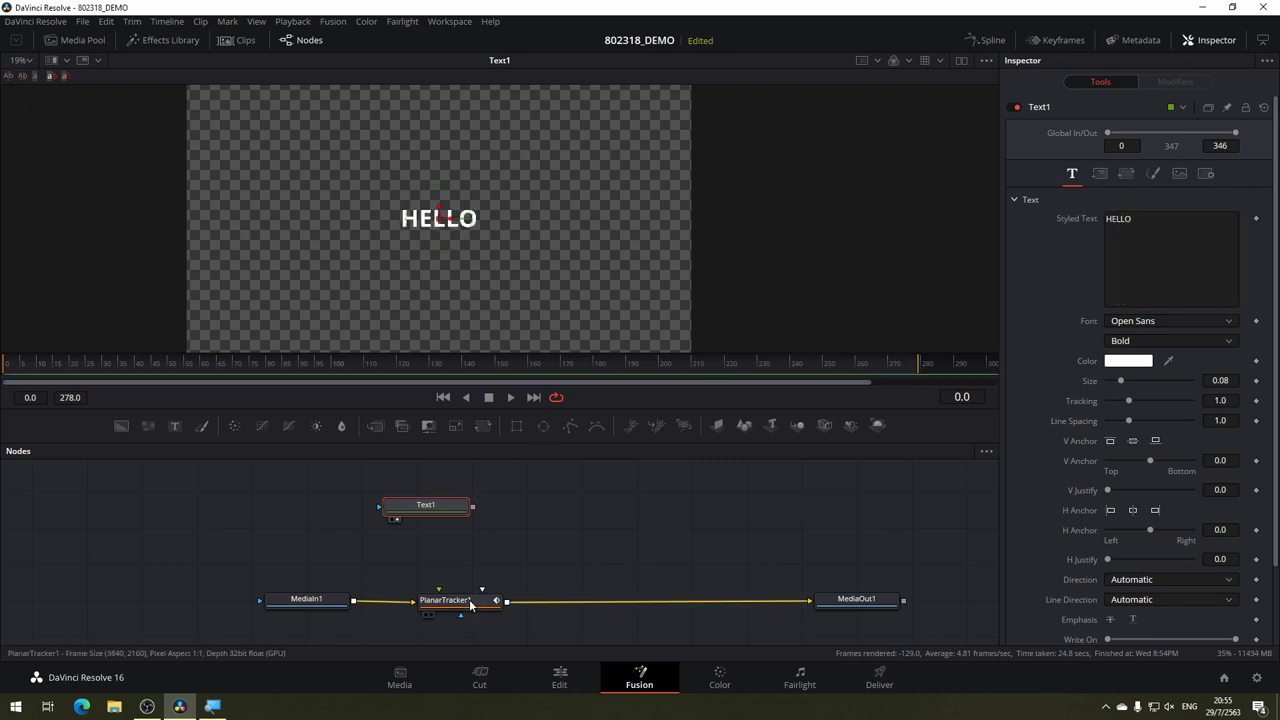
drag(470, 602, 514, 283)
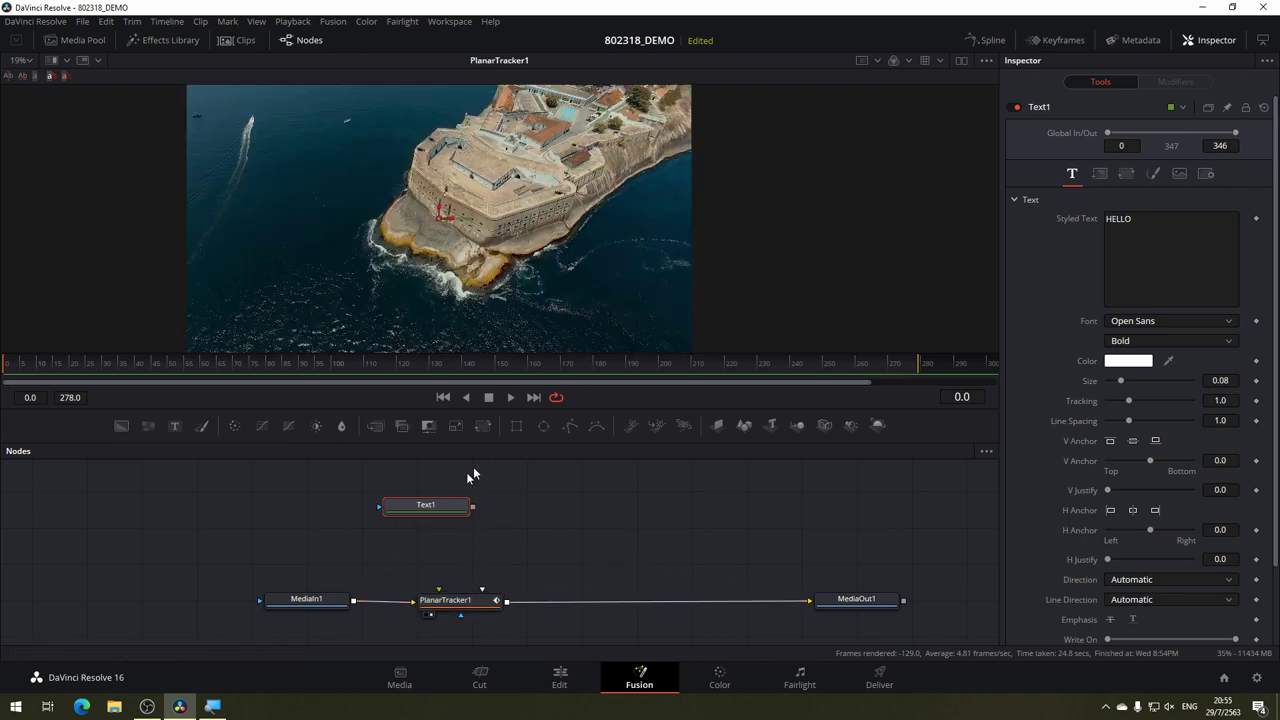
Connect Text1's output to PlanarTracker1's foreground input and select PlanarTracker1.
drag(530, 524, 492, 496)
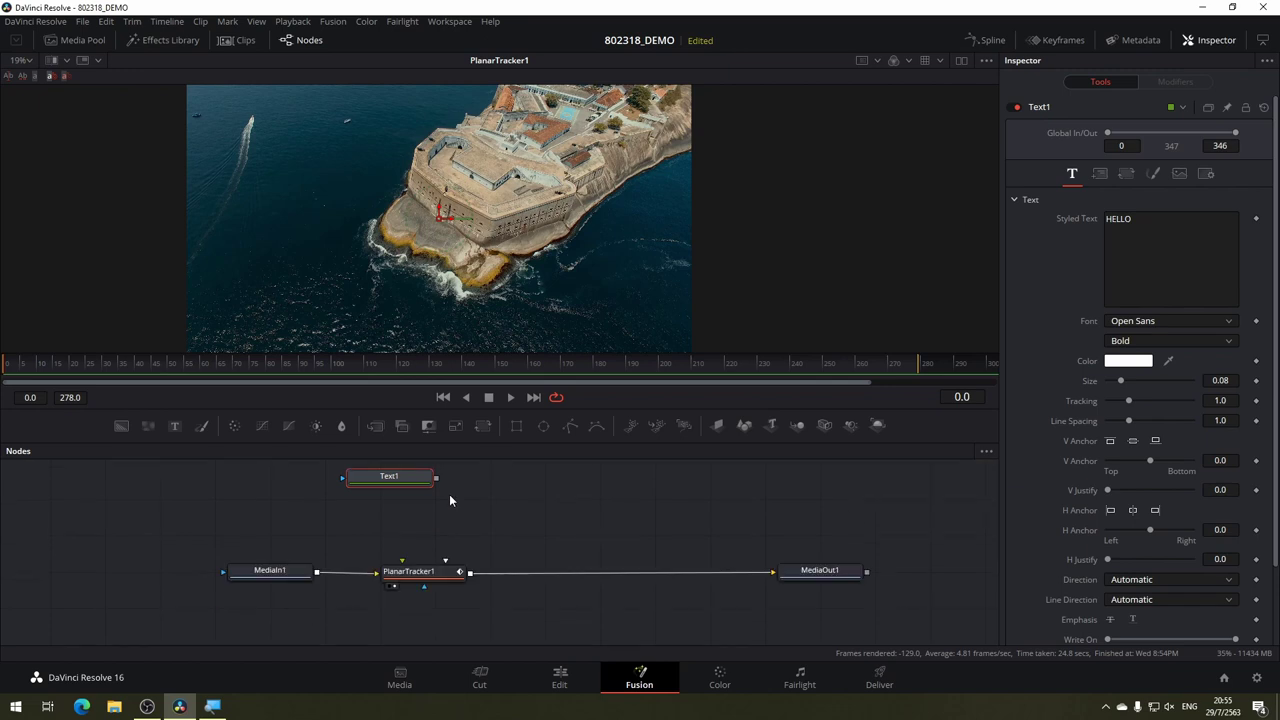
mouse_move(436, 483)
mouse_down()
mouse_move(490, 540)
mouse_move(427, 578)
mouse_up()
click(445, 572)
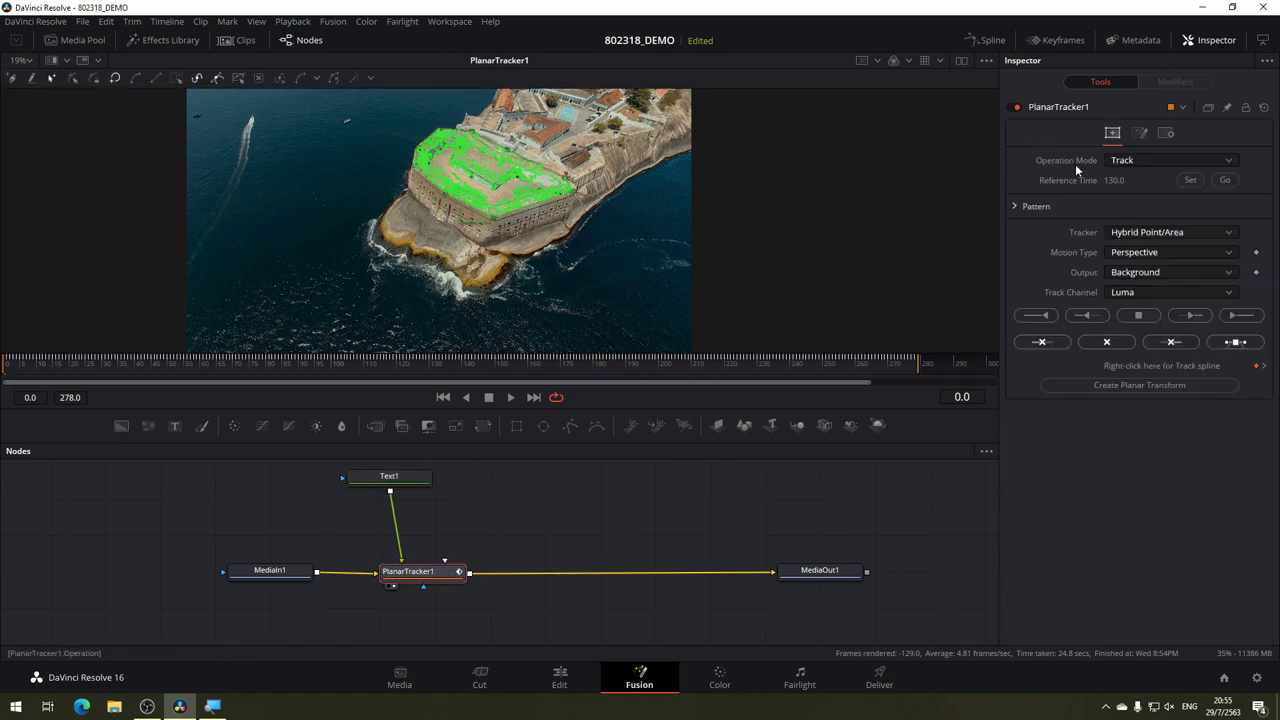
Set PlanarTracker1's Operation Mode to Corner Pin and drag the pin corners onto the fortress roof.
click(1128, 162)
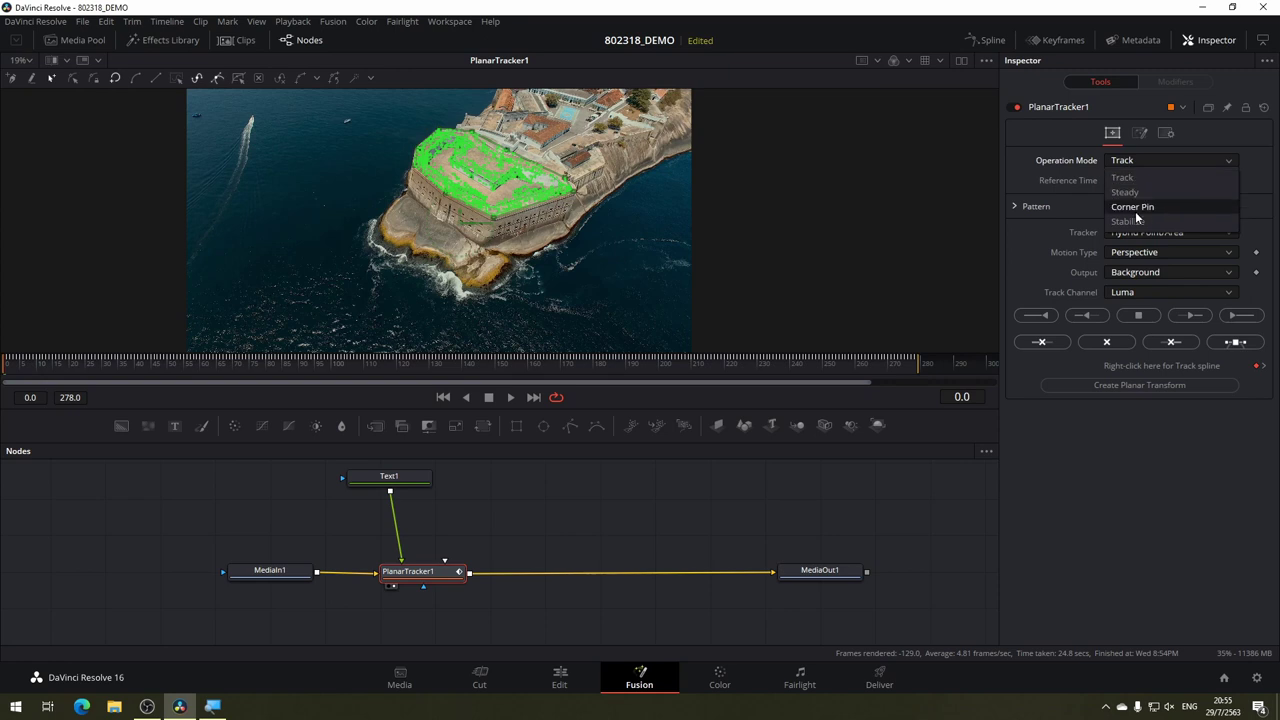
click(1134, 207)
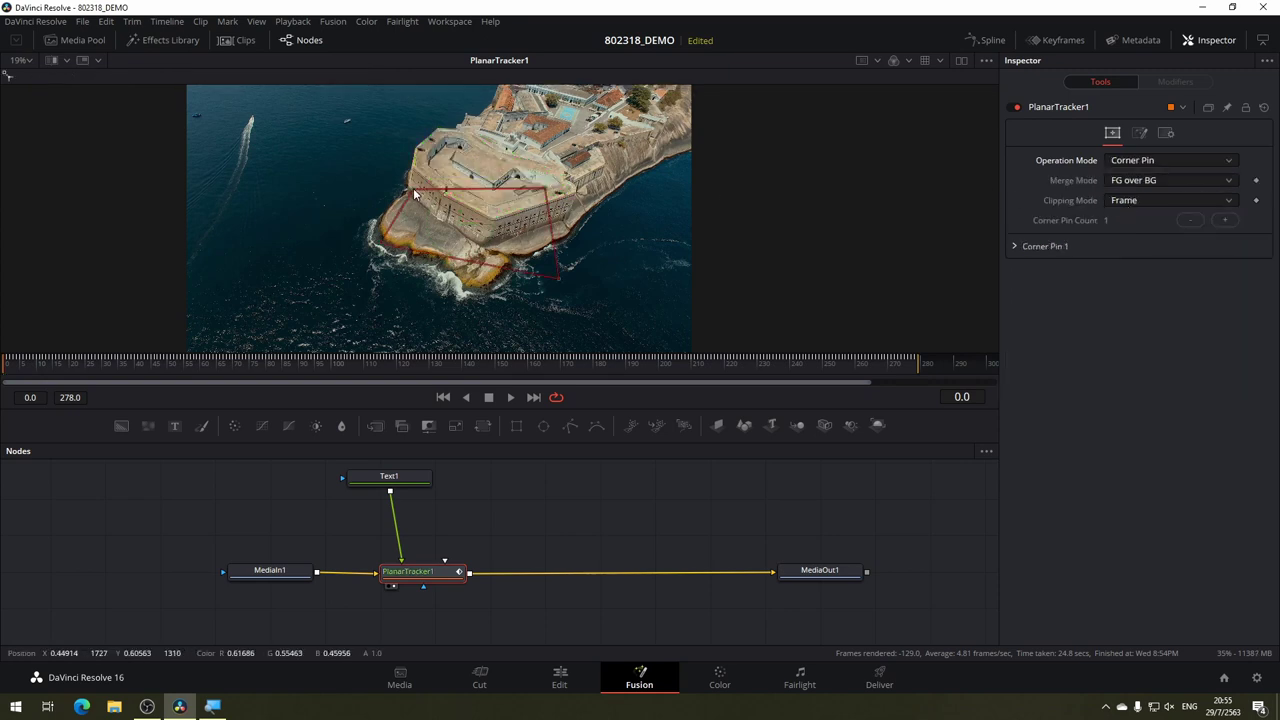
drag(413, 188, 473, 147)
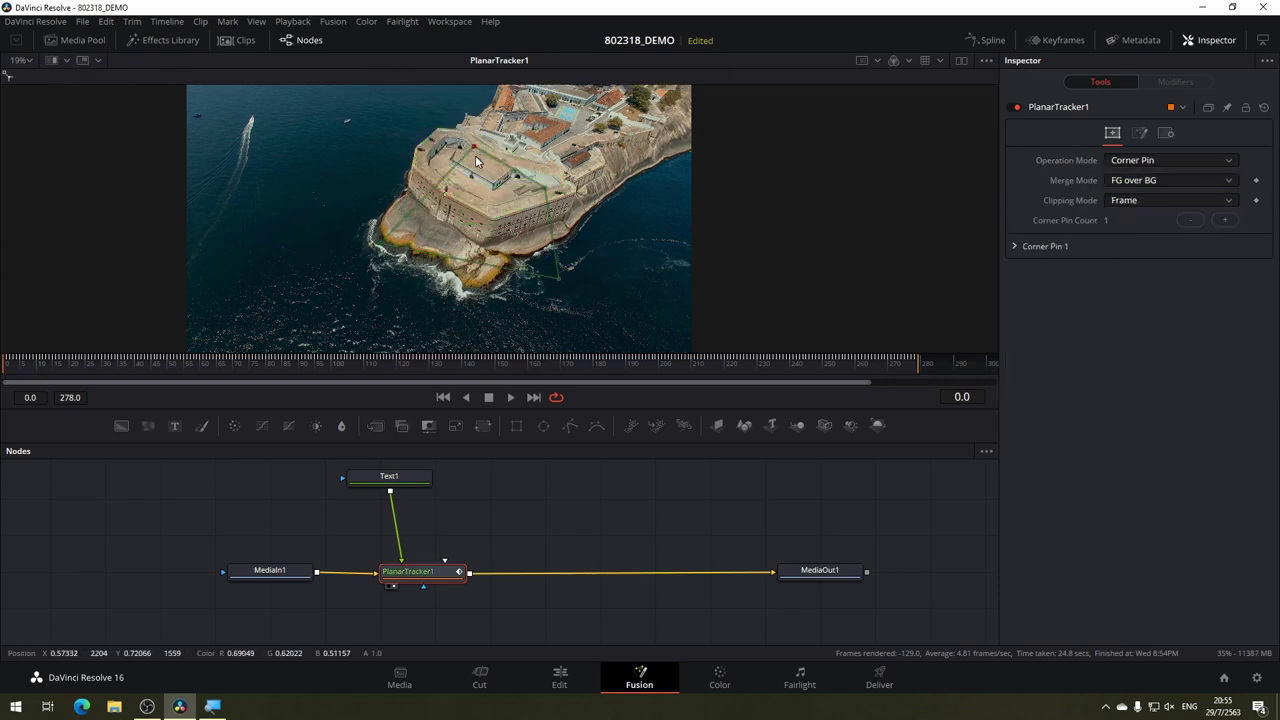
scroll(475, 155, up, 5)
scroll(460, 150, down, 2)
scroll(451, 143, down, 2)
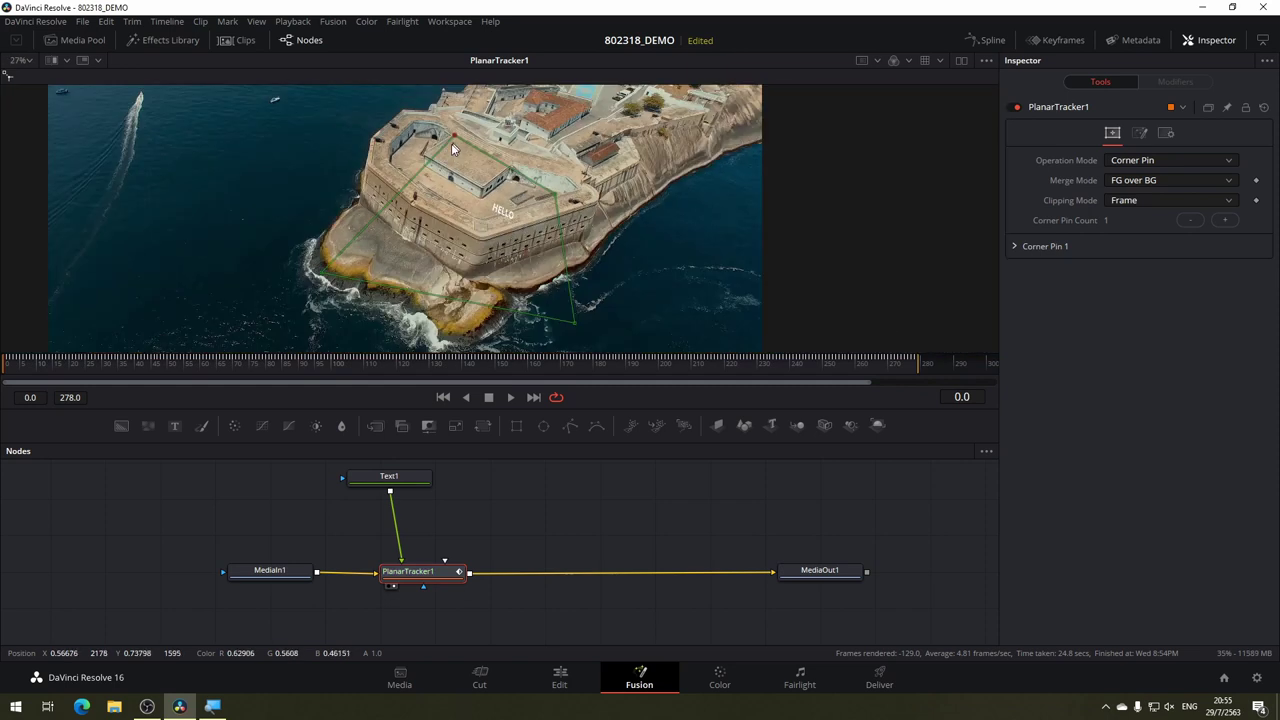
mouse_move(322, 276)
mouse_down()
mouse_move(421, 145)
mouse_move(424, 155)
mouse_up()
drag(574, 324, 544, 190)
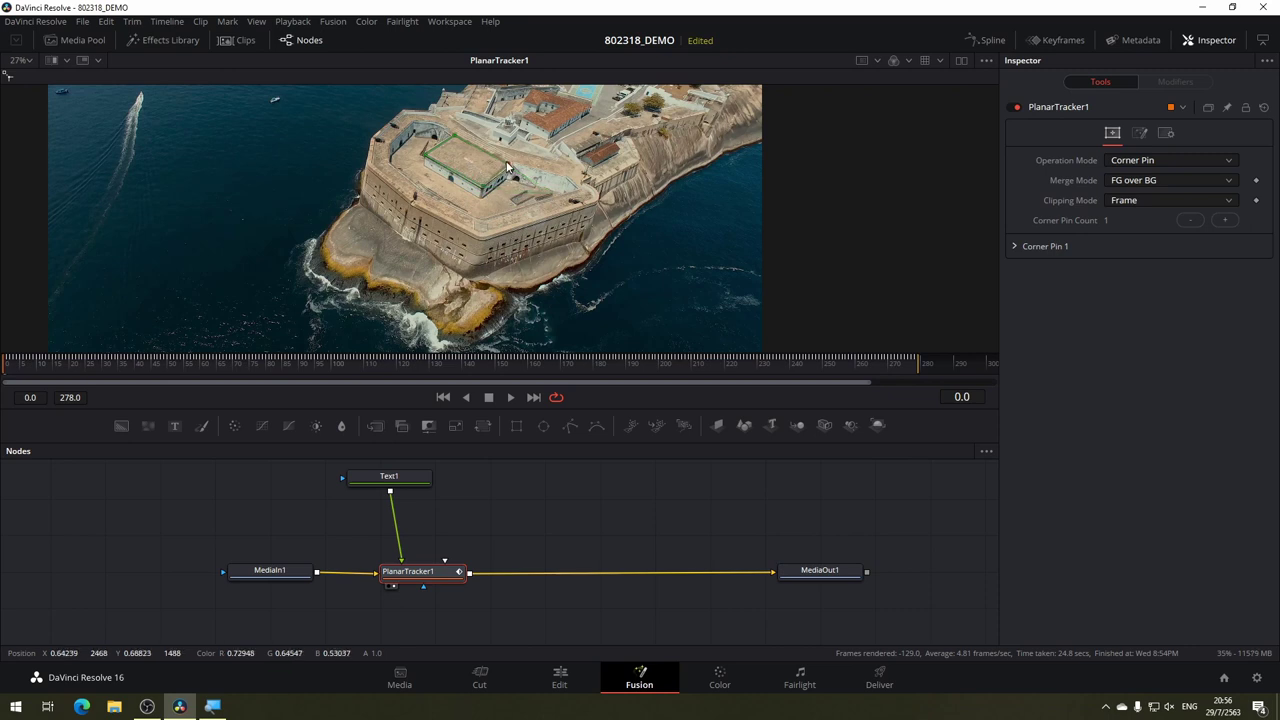
Align the pin corners with the roof edges and raise Text1's size from 0.08 to about 0.49.
scroll(479, 162, up, 5)
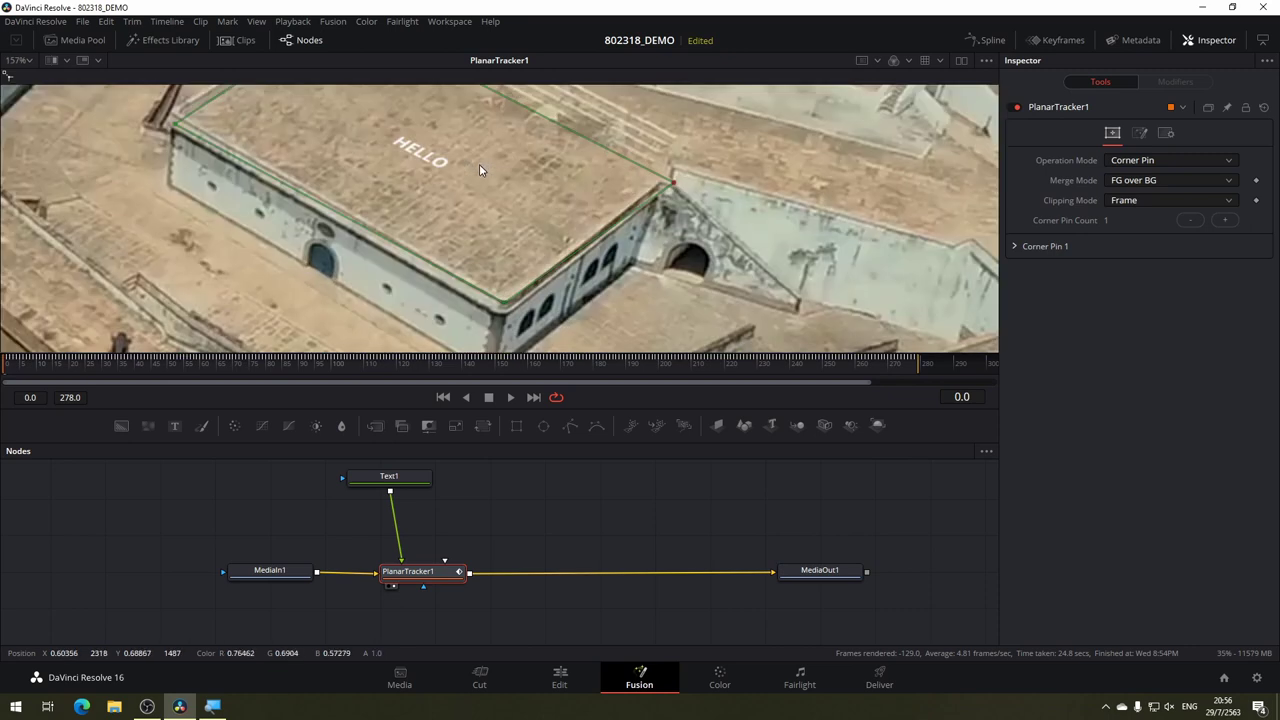
scroll(479, 164, down, 1)
drag(479, 164, 528, 237)
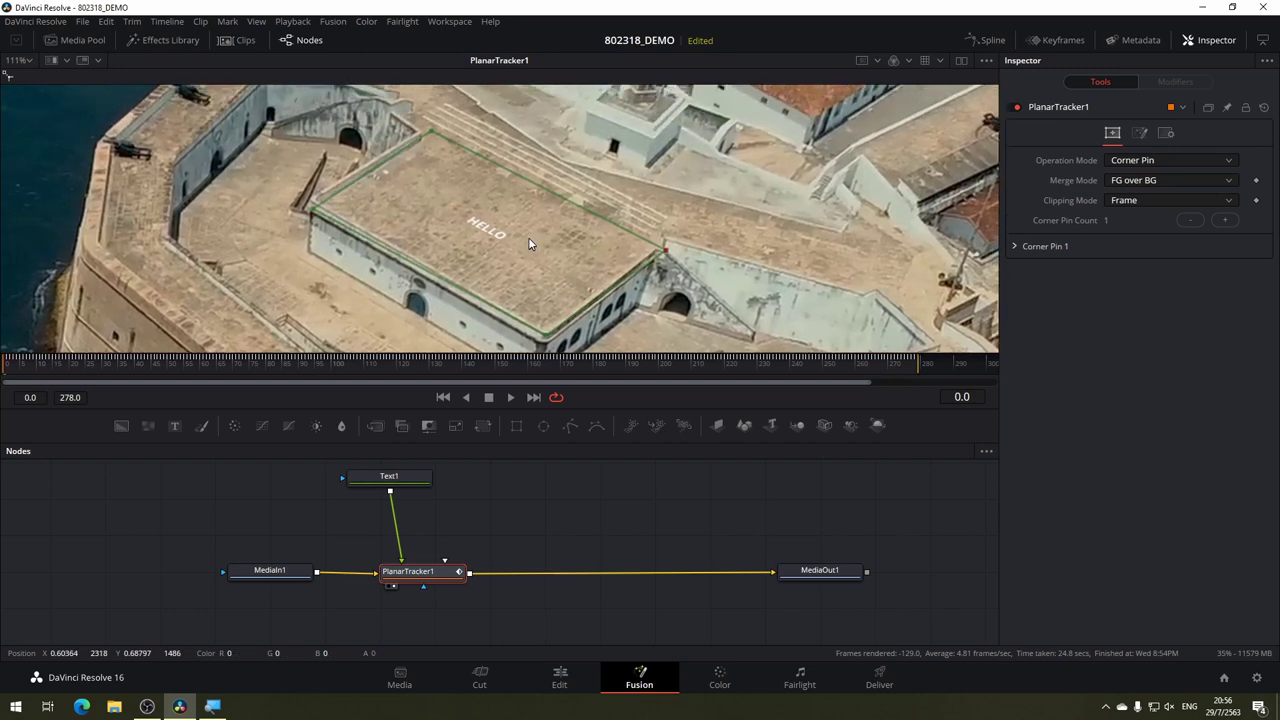
drag(436, 133, 419, 130)
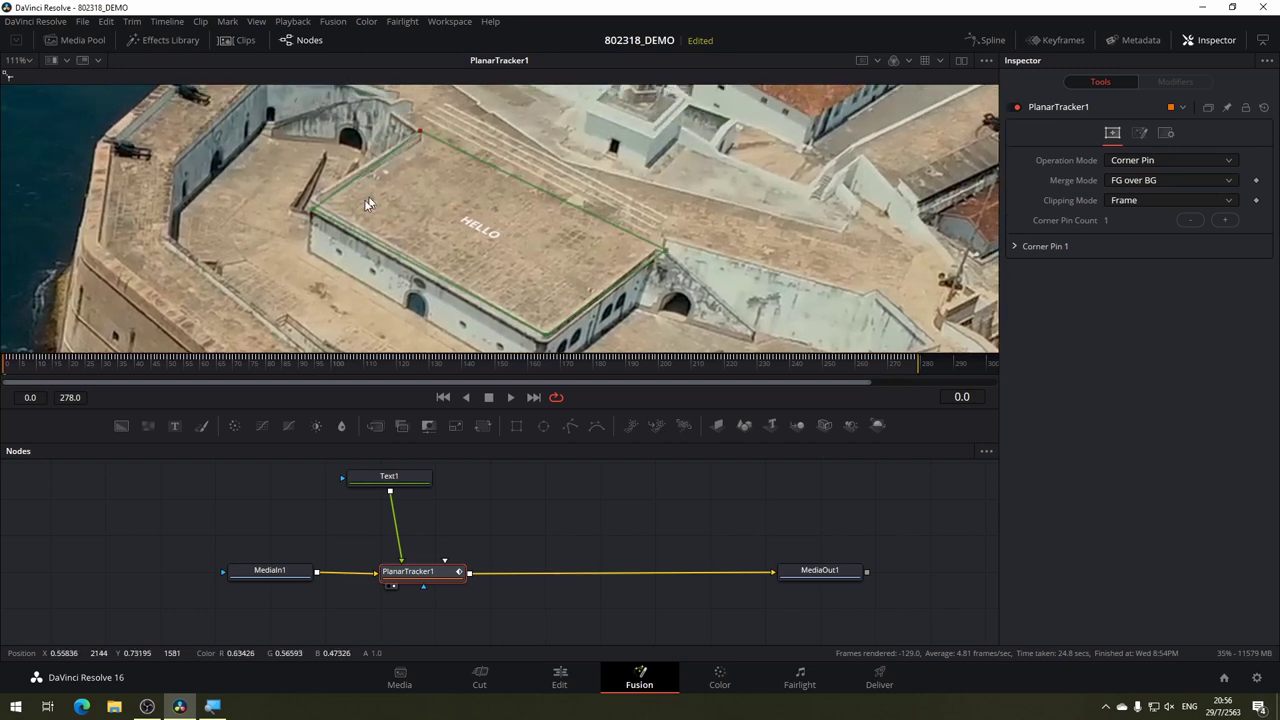
drag(313, 212, 311, 202)
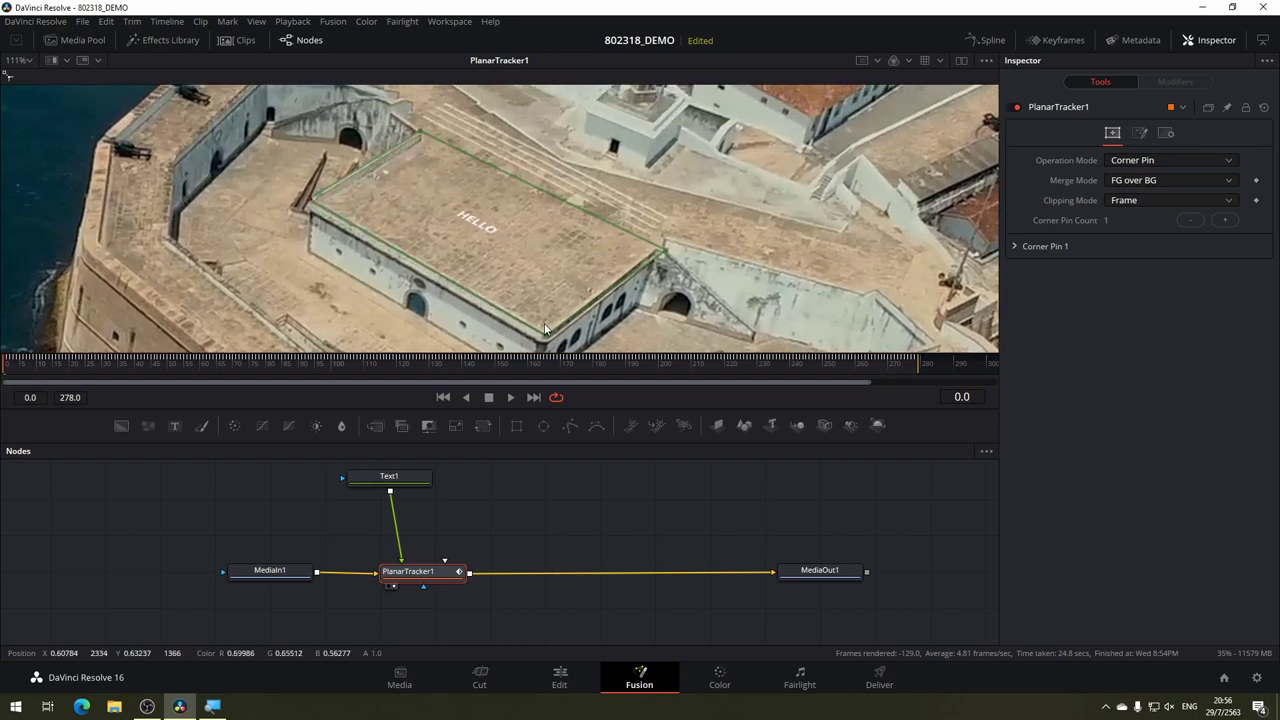
drag(667, 253, 656, 252)
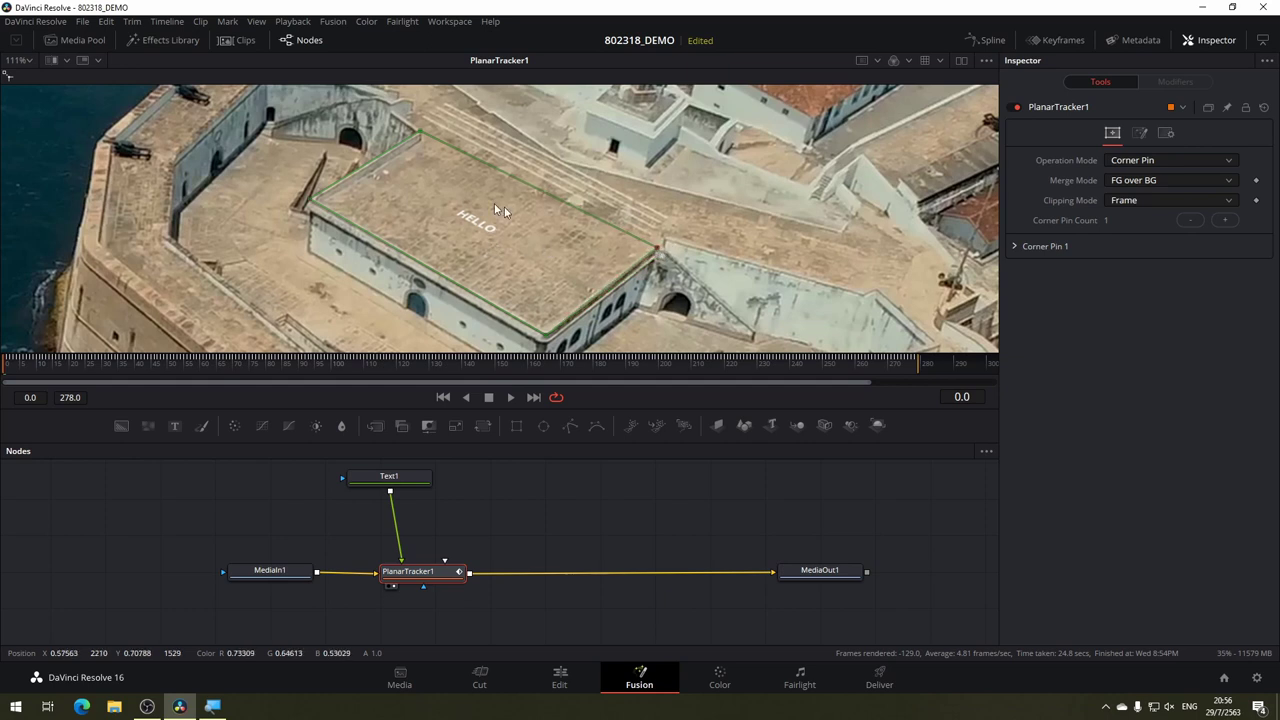
click(418, 477)
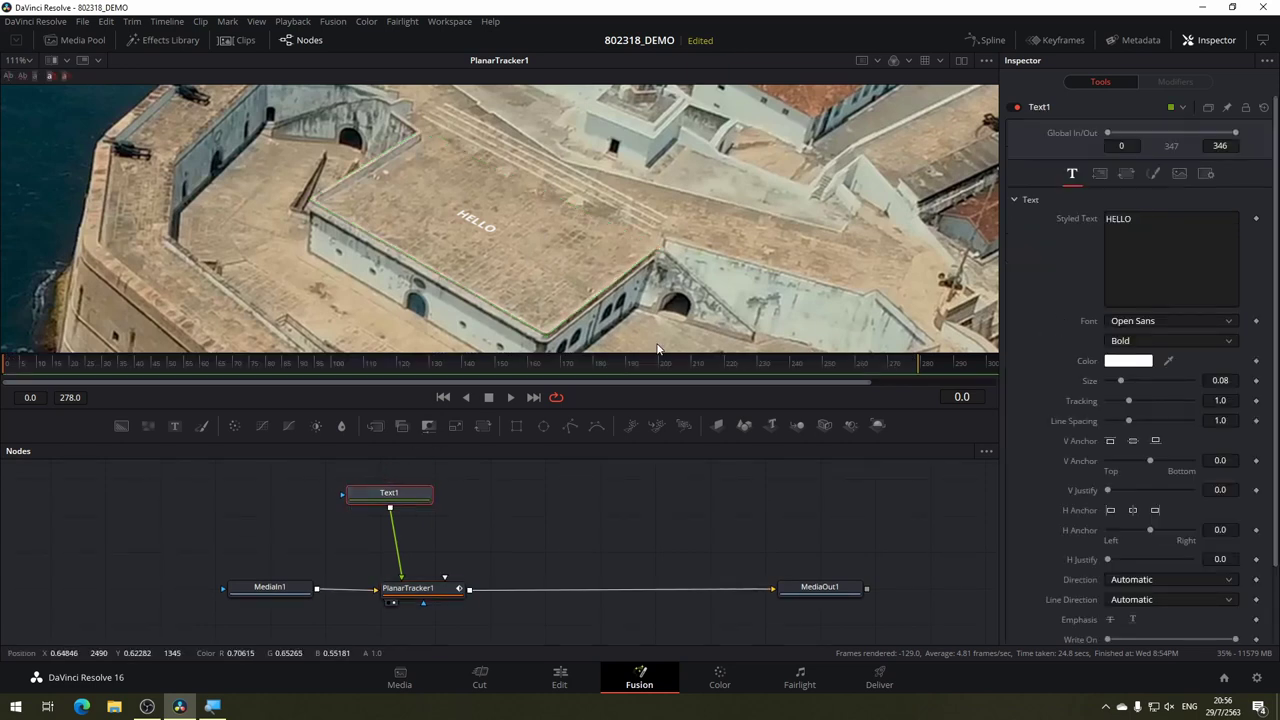
drag(1122, 381, 1196, 384)
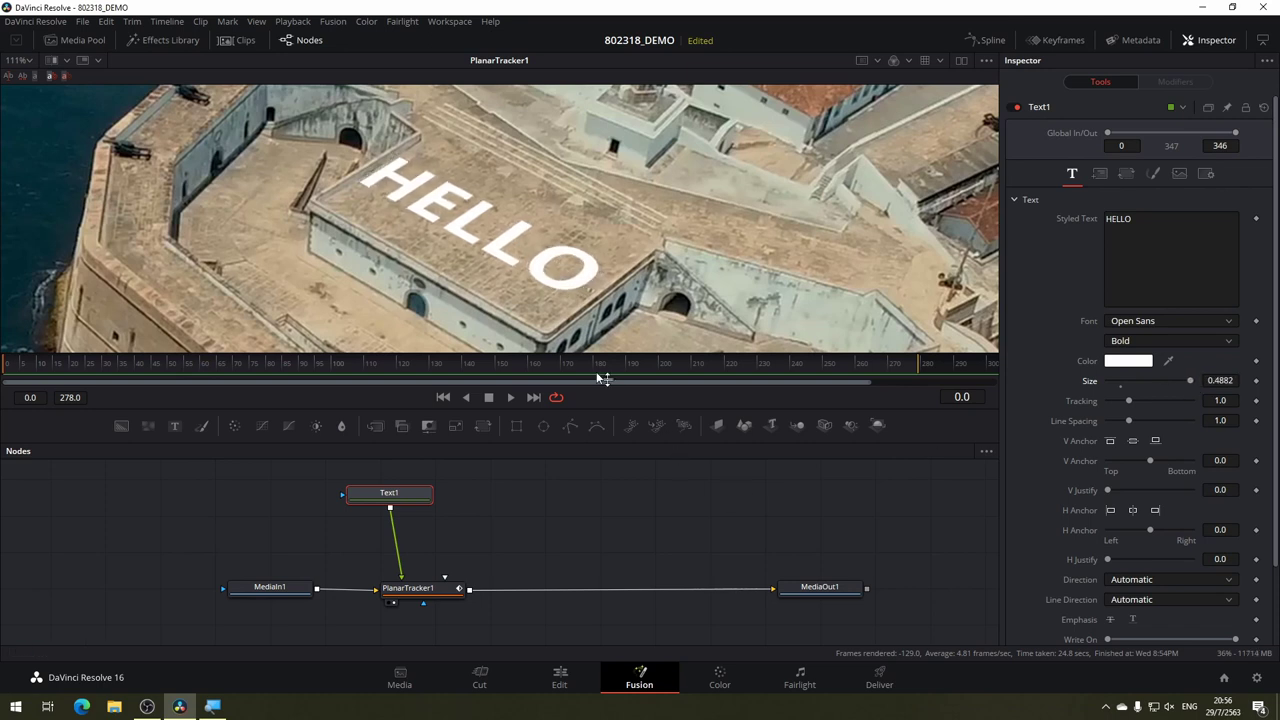
Fit the frame in the viewer, return to frame 0 and play the clip to check the pin.
click(20, 60)
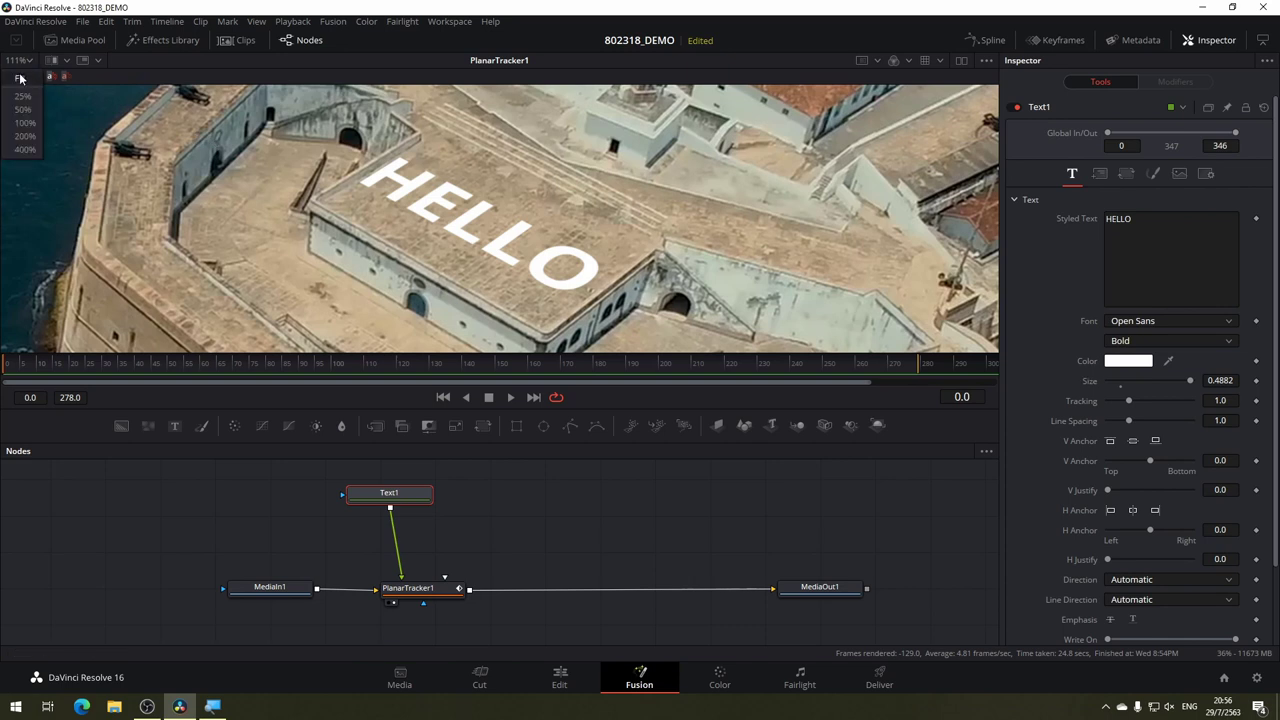
click(17, 79)
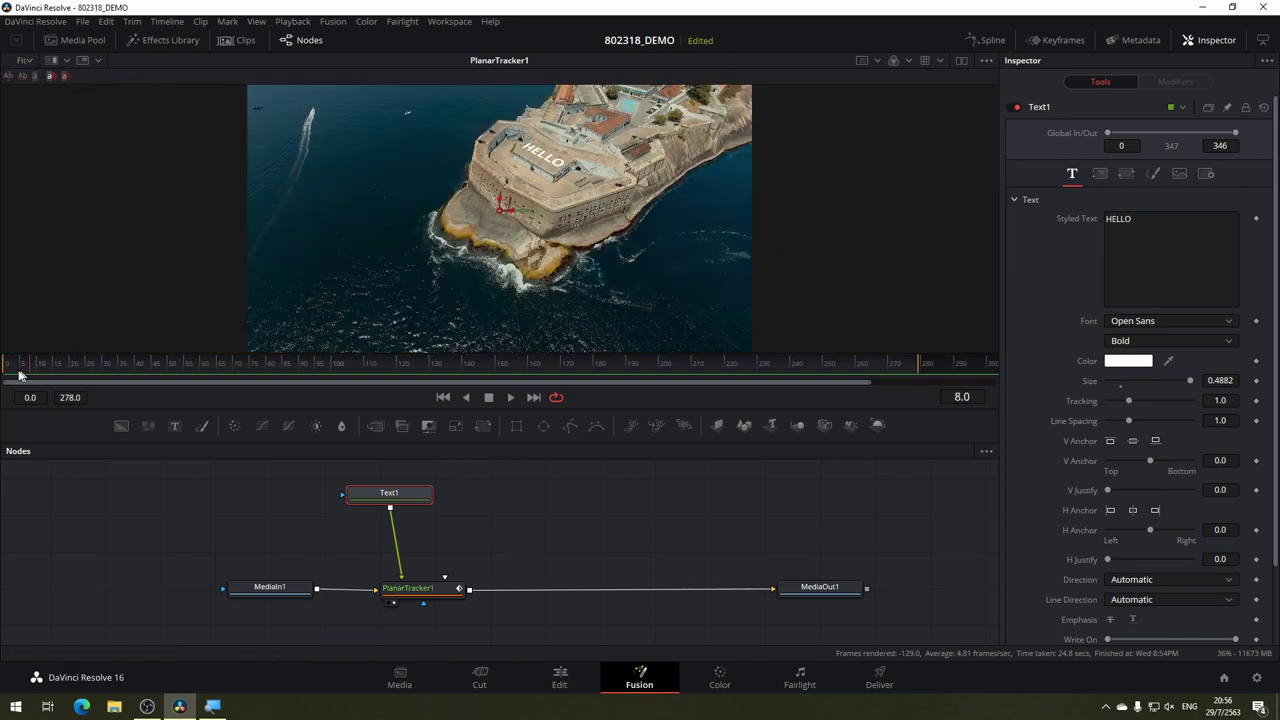
click(4, 370)
click(511, 400)
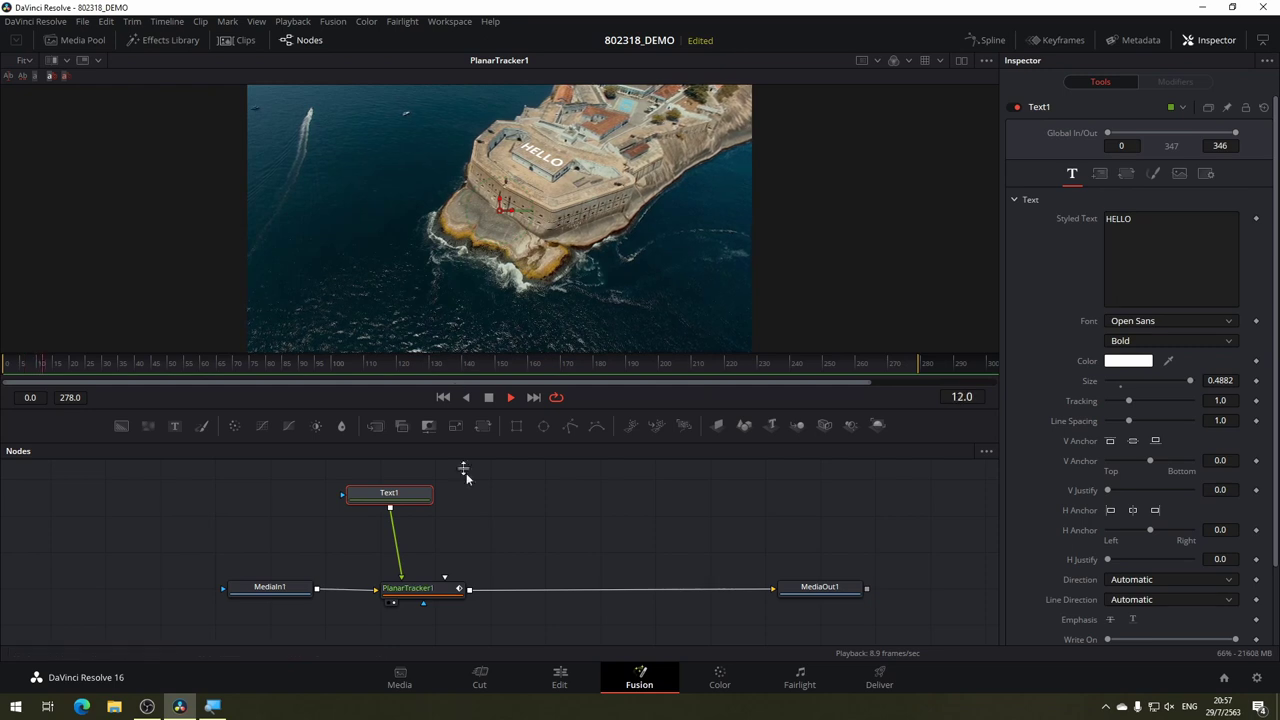
Stop playback, go to frame 130 and zoom the viewer in on the fortress roof.
click(432, 587)
key(space)
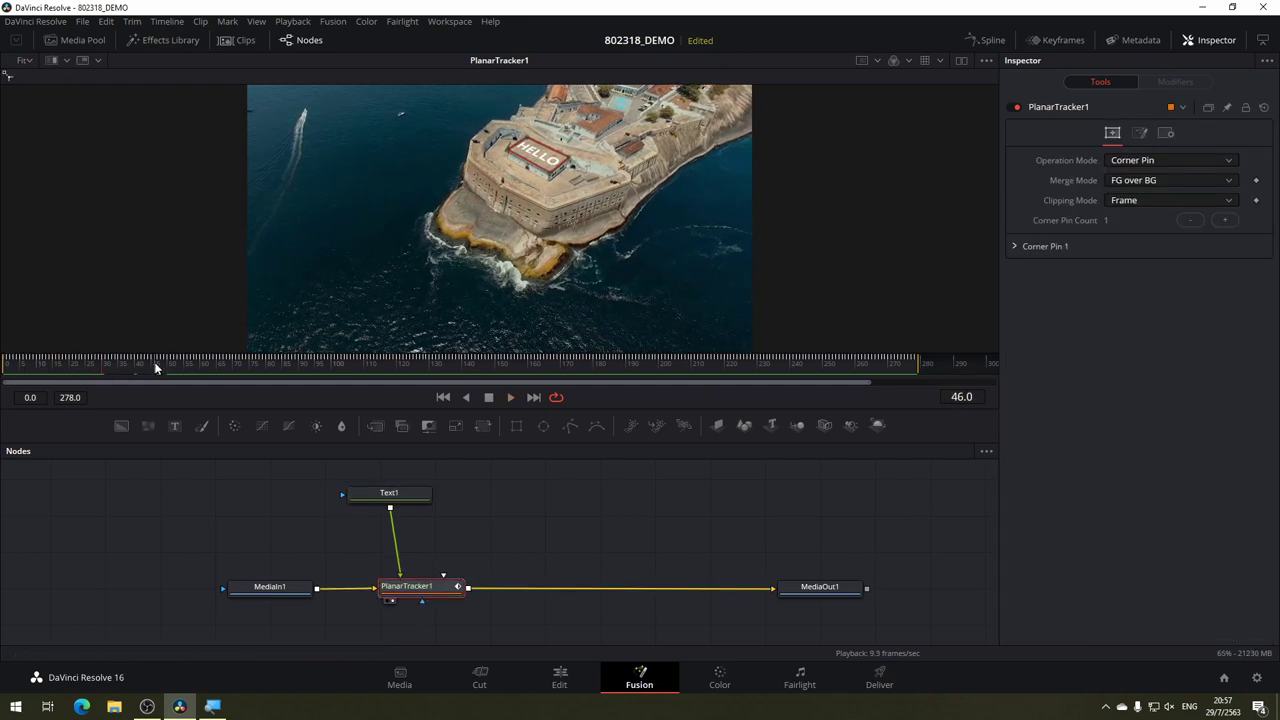
drag(50, 366, 311, 376)
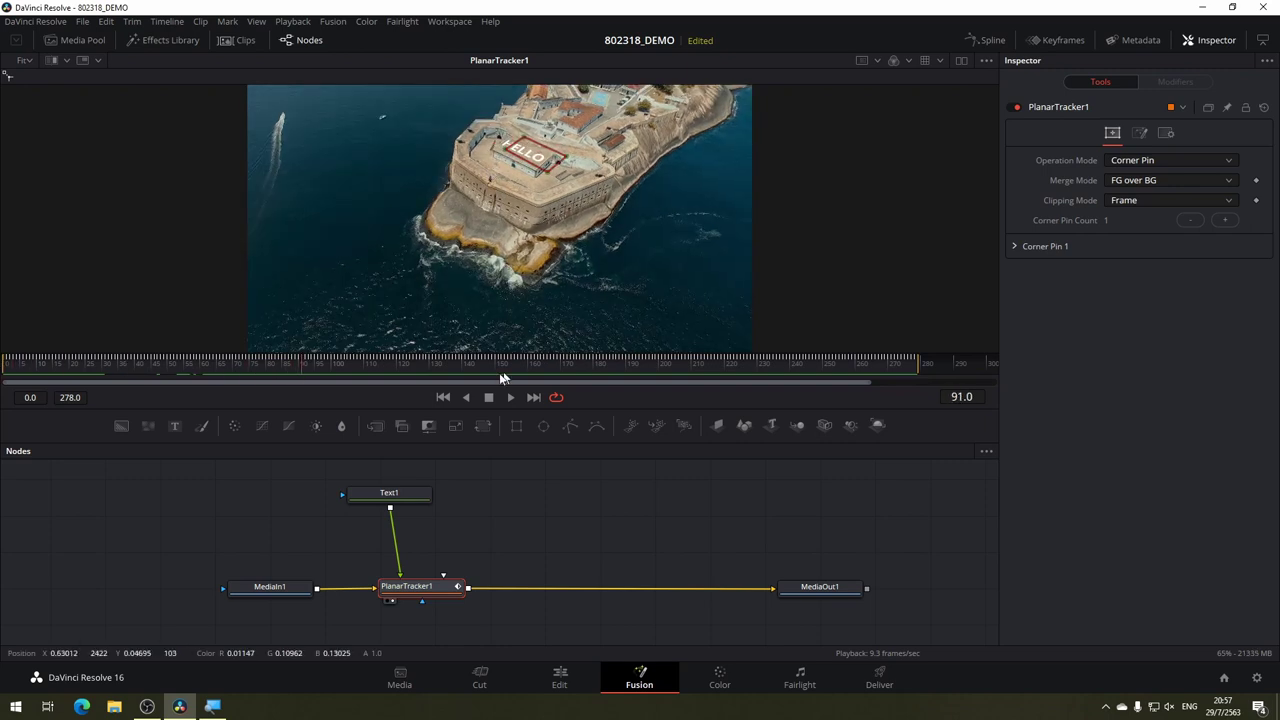
click(430, 368)
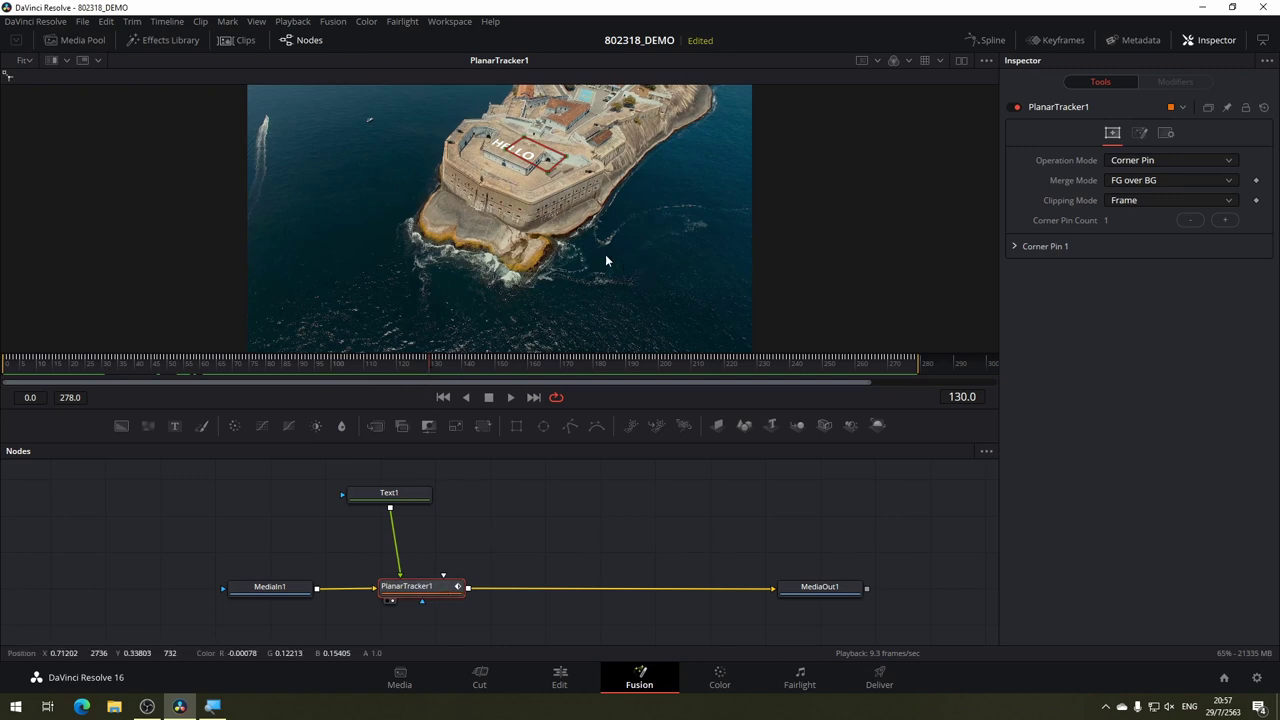
scroll(477, 189, up, 1)
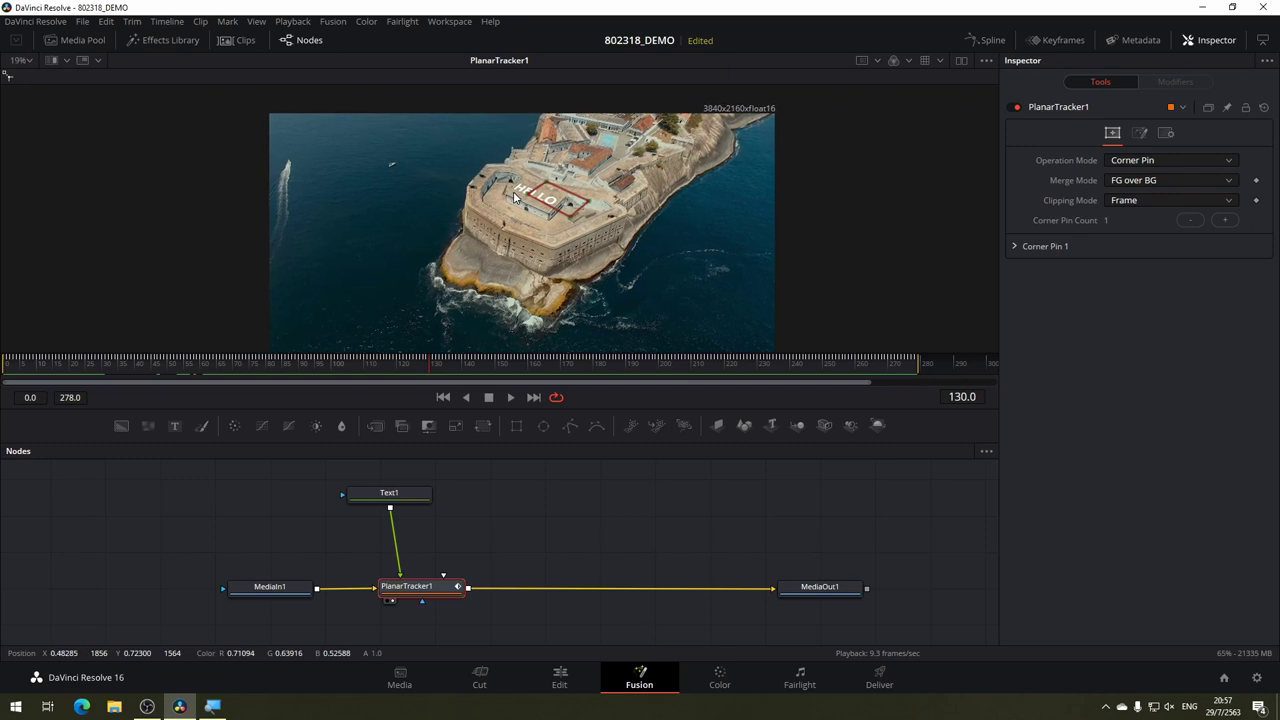
scroll(546, 182, down, 1)
scroll(543, 226, up, 1)
scroll(537, 230, up, 2)
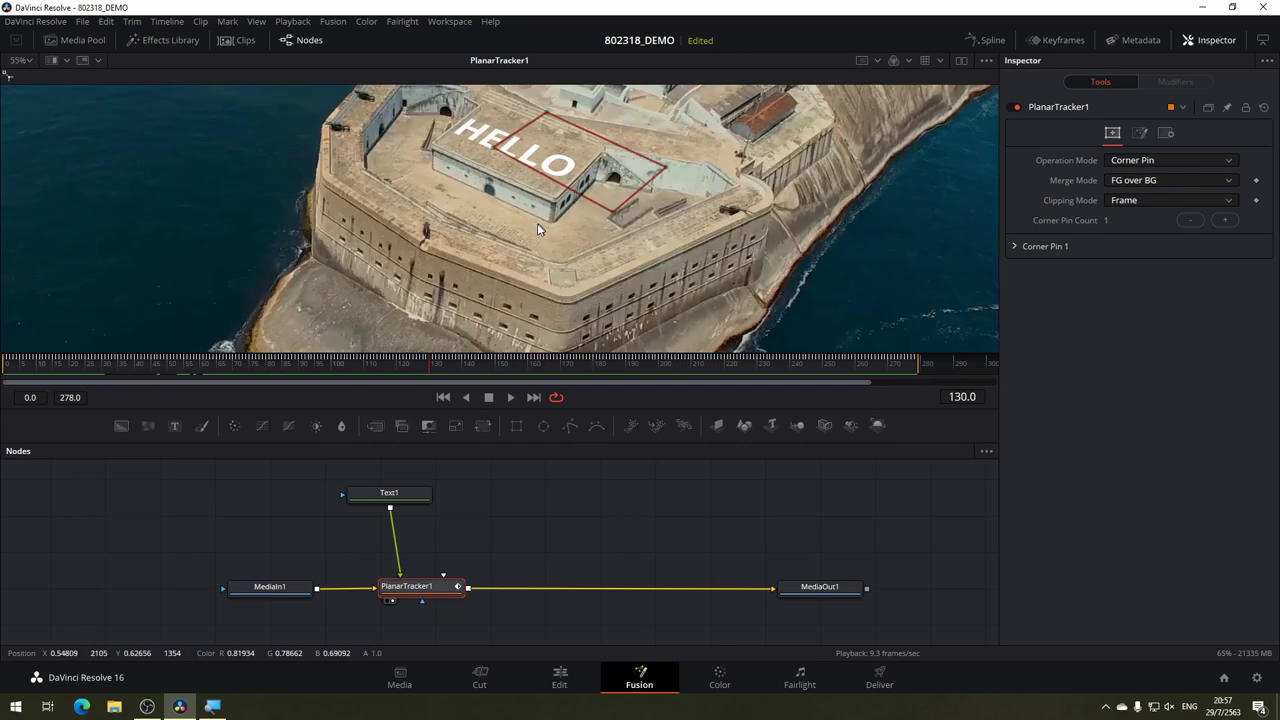
scroll(537, 236, up, 1)
At frame 130, drag and fine-tune the four corner-pin handles so HELLO fits the fort's left wall.
drag(525, 190, 590, 285)
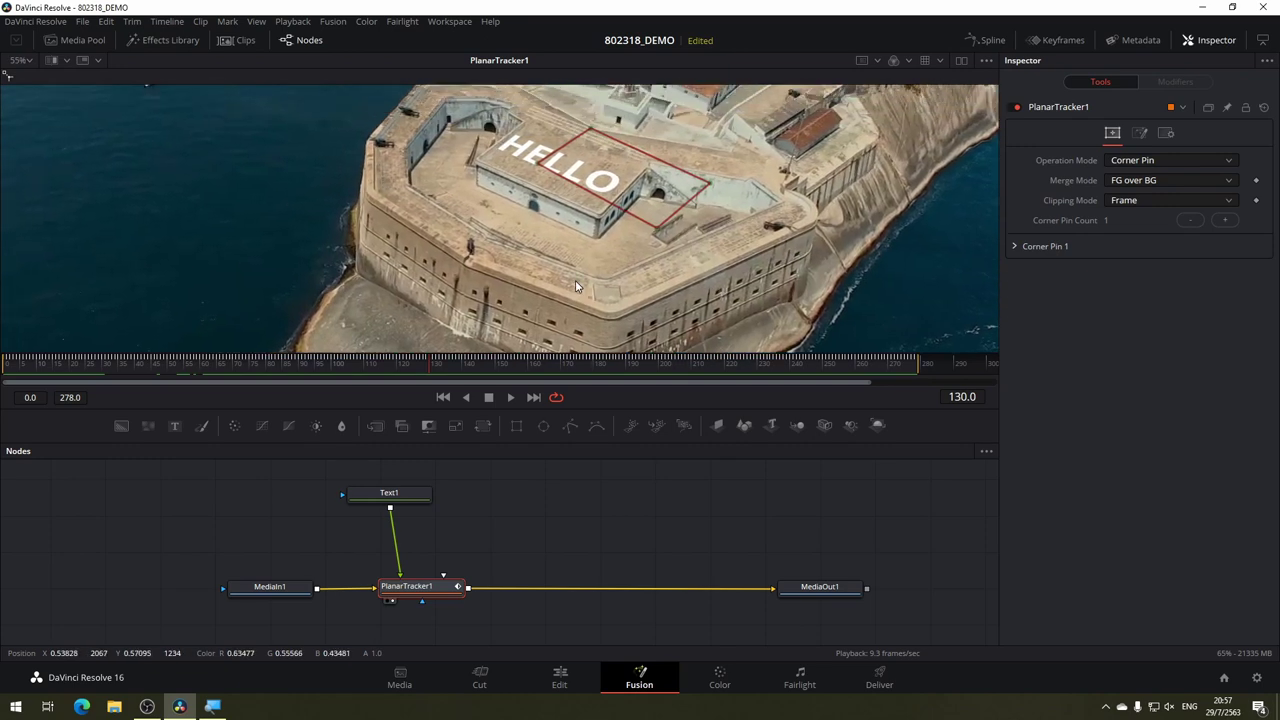
mouse_move(598, 117)
mouse_down()
mouse_move(548, 114)
mouse_move(484, 145)
mouse_move(366, 260)
mouse_up()
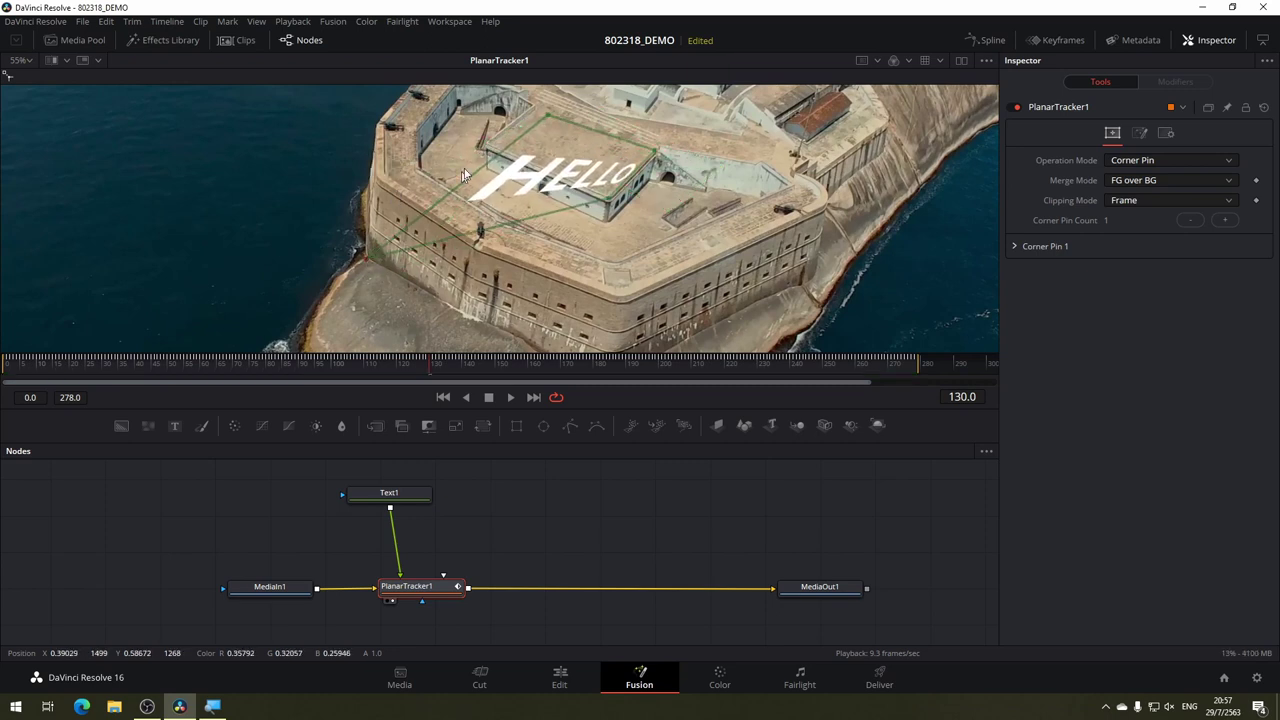
drag(540, 120, 378, 182)
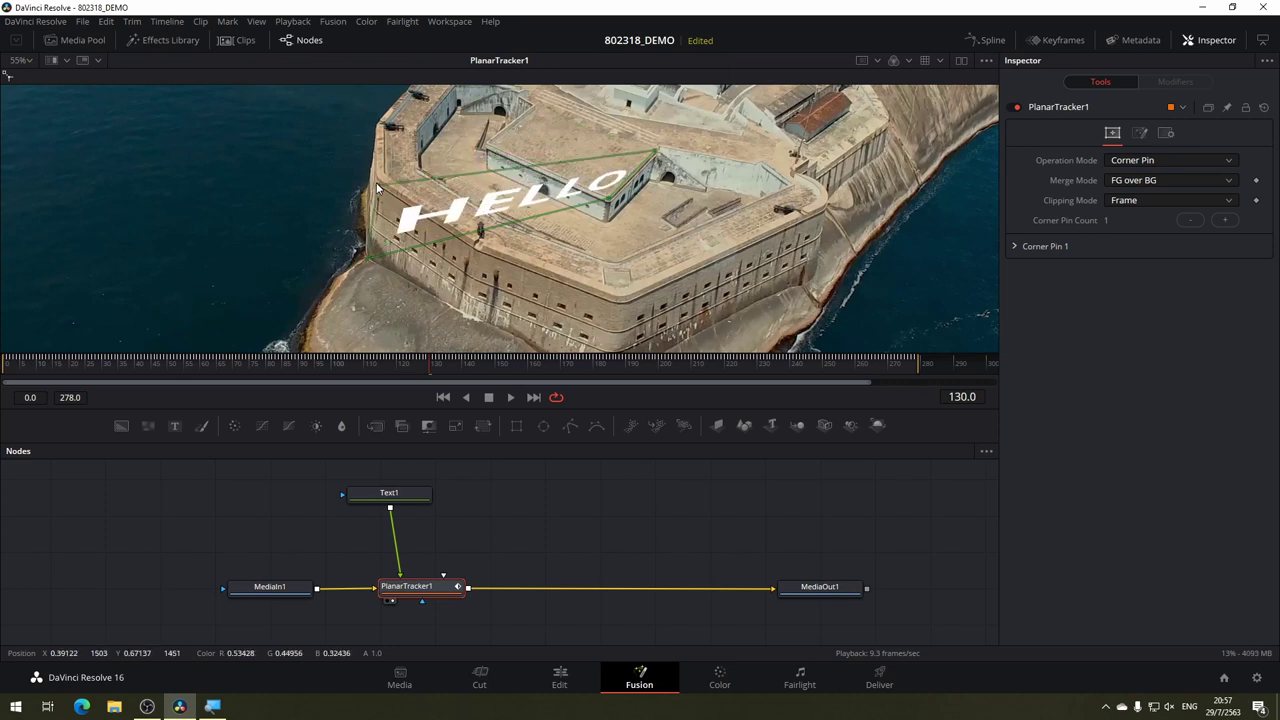
drag(606, 205, 457, 310)
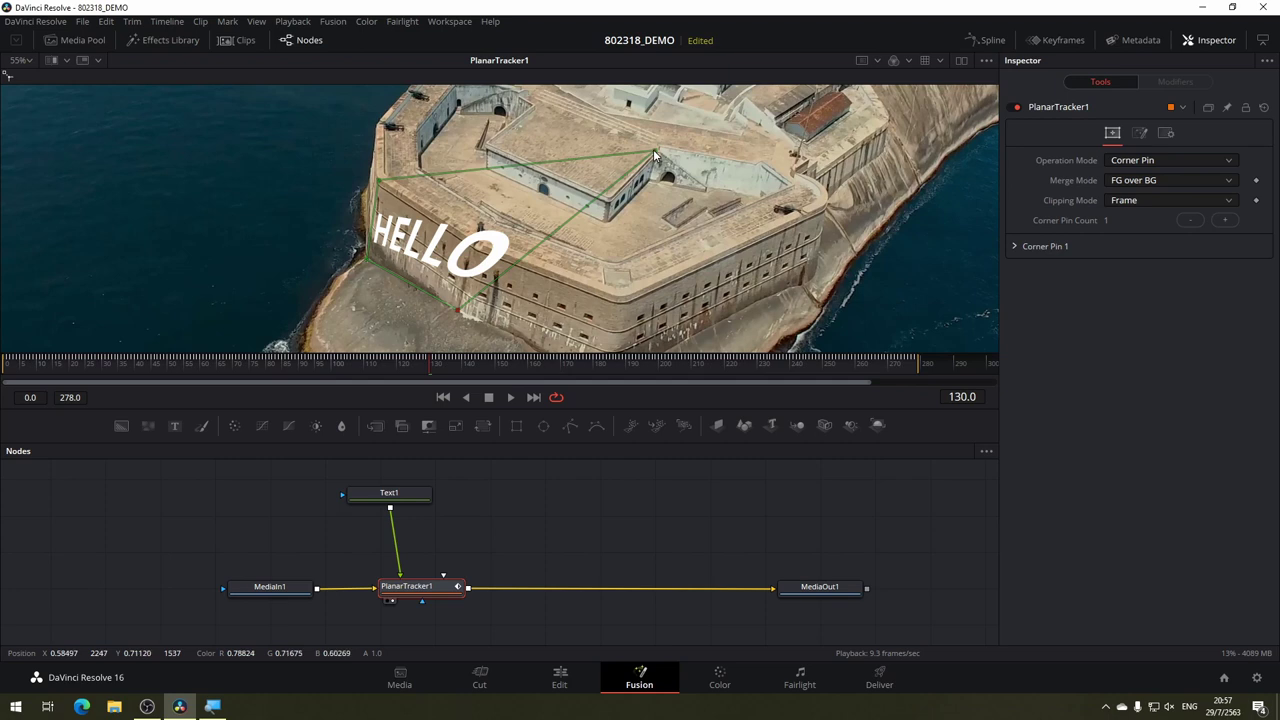
drag(653, 152, 475, 242)
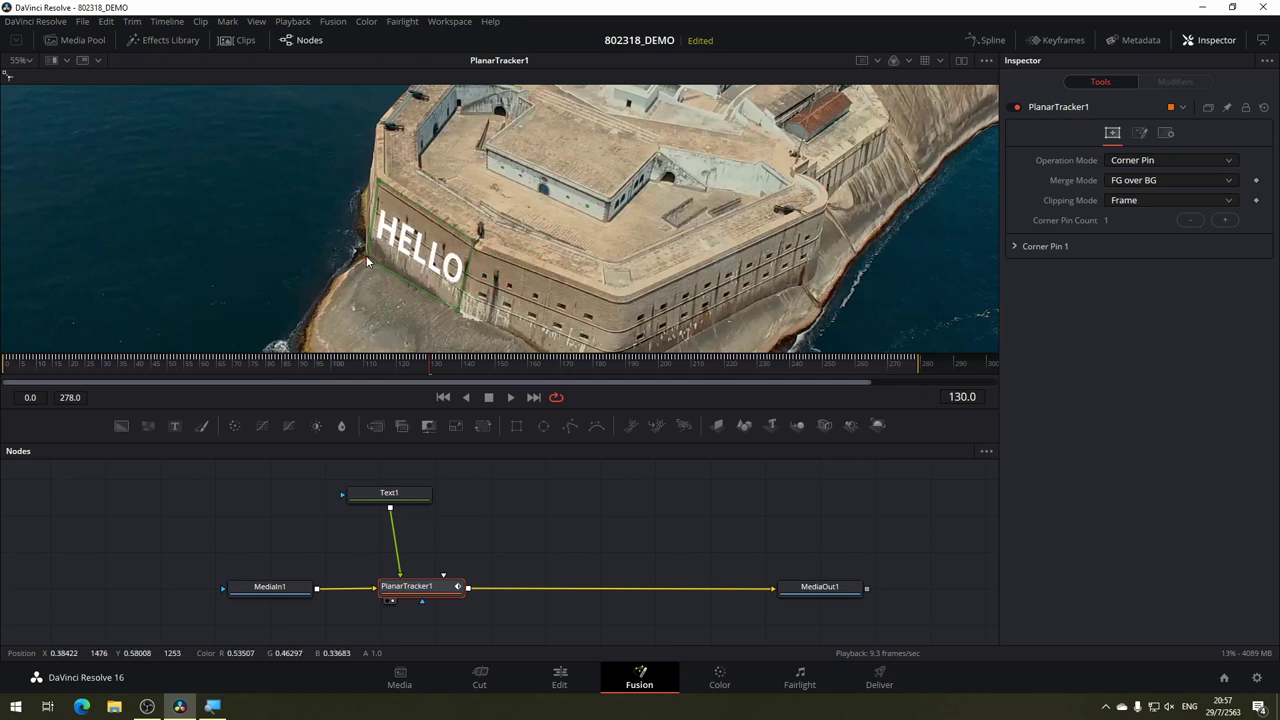
drag(365, 258, 366, 251)
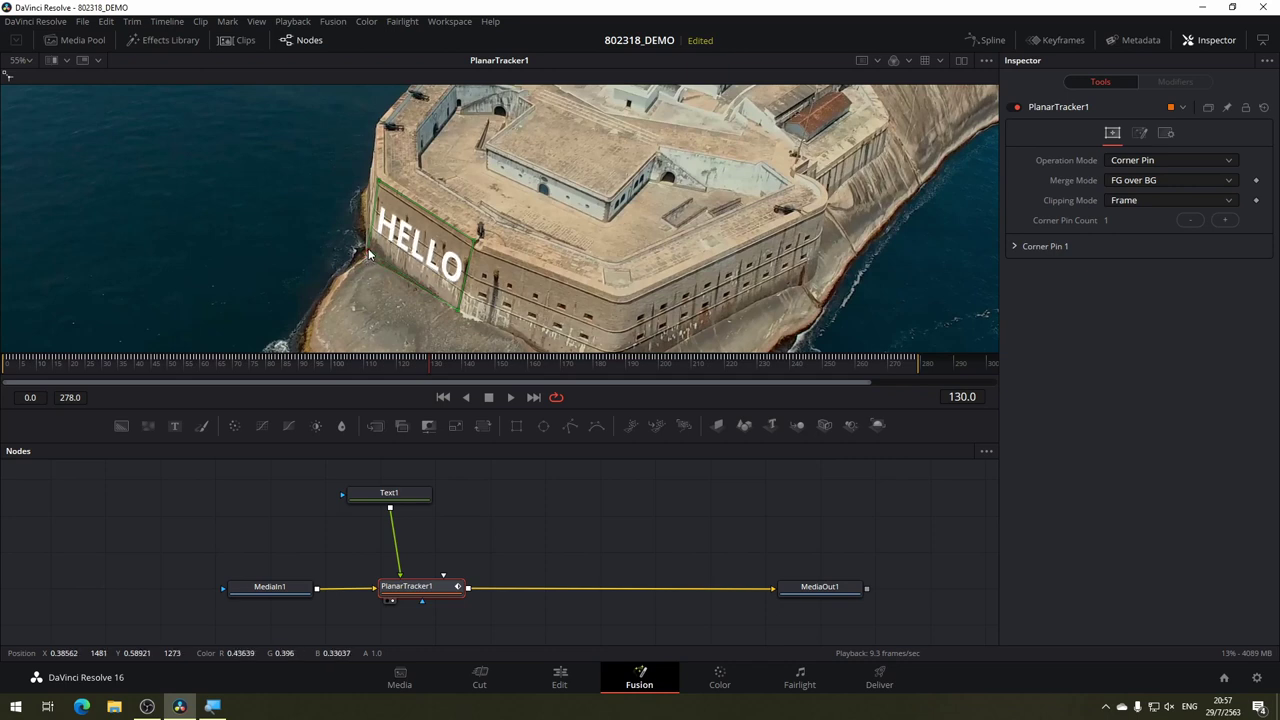
drag(458, 310, 454, 309)
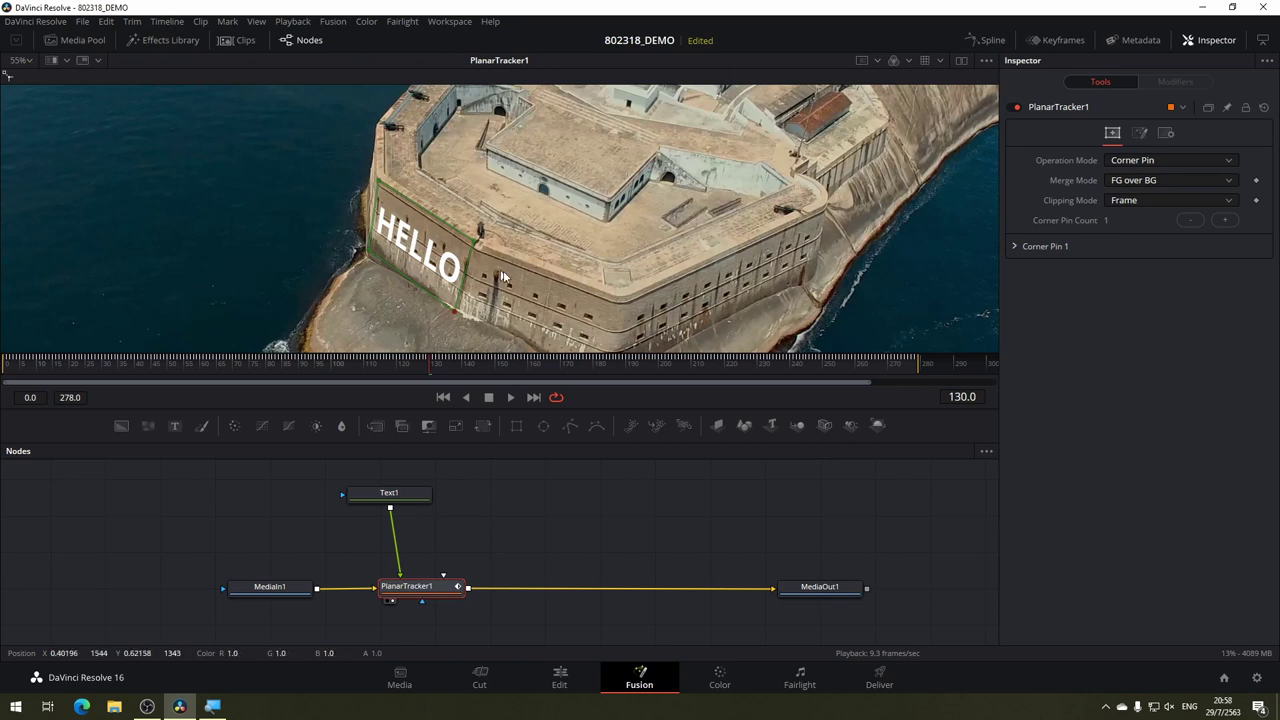
drag(474, 242, 474, 247)
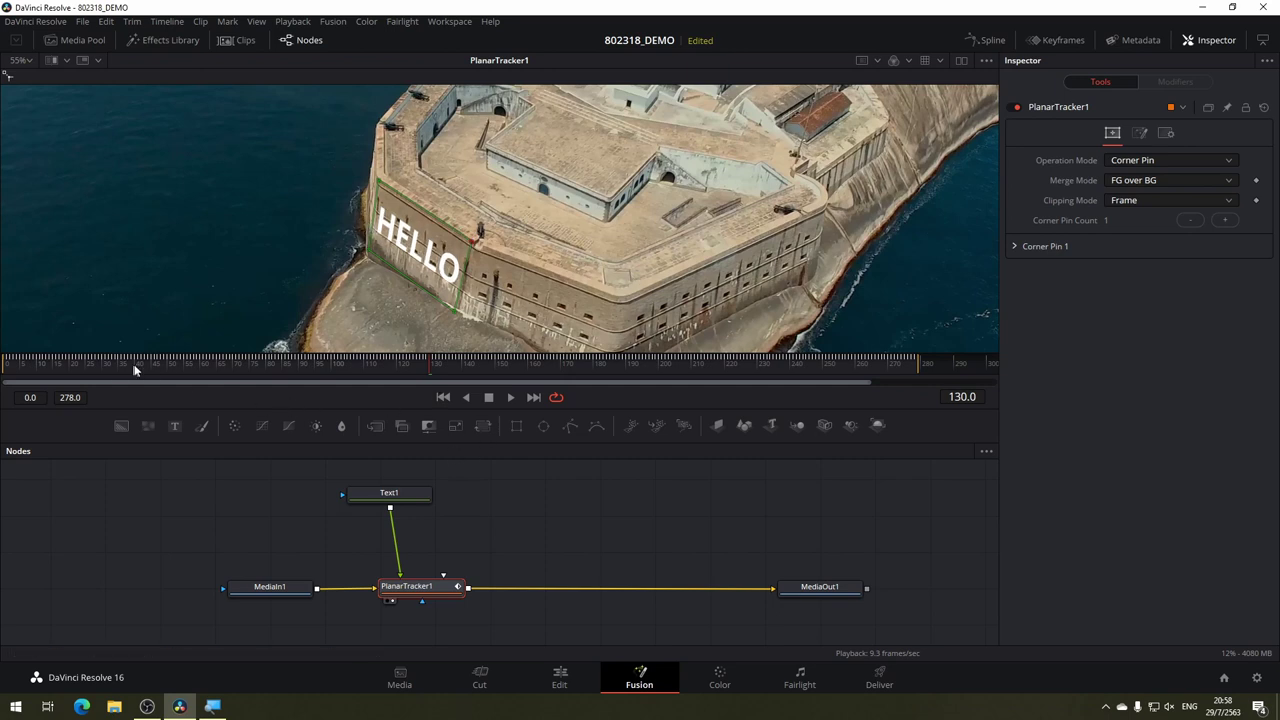
Scrub, play backward and step frames to check the HELLO track, ending at frame 264.
click(561, 377)
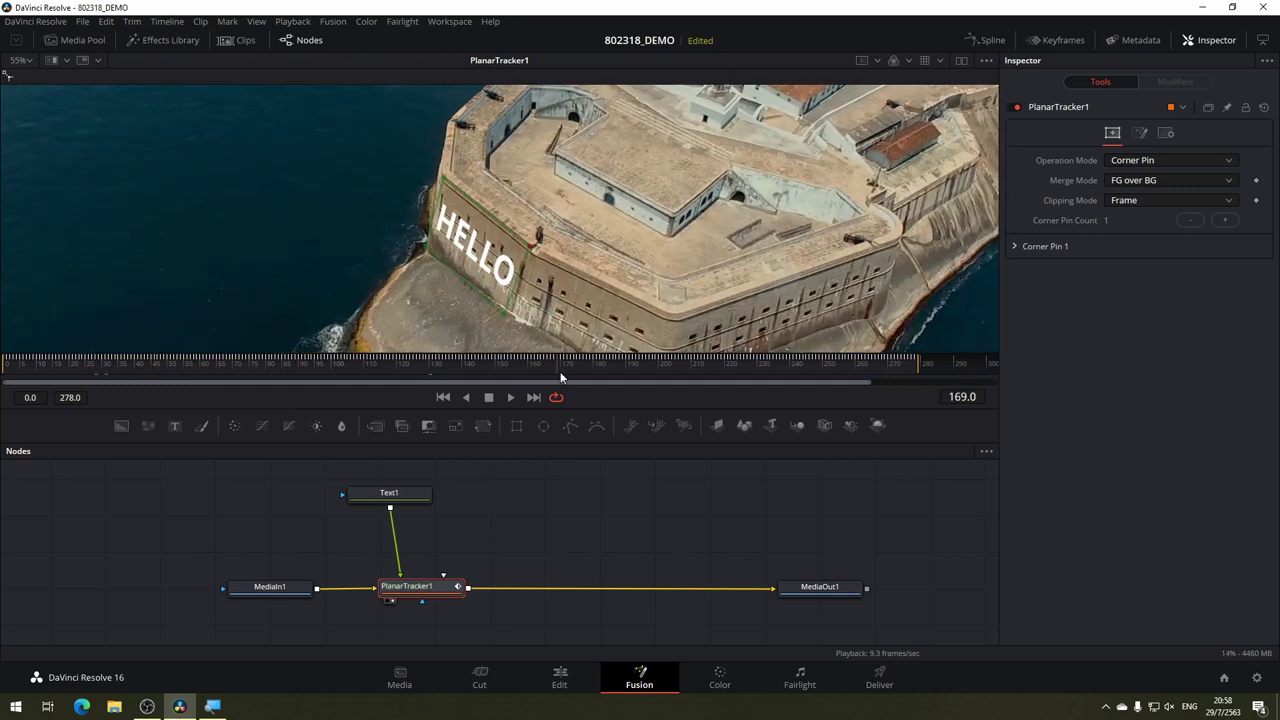
drag(561, 377, 838, 400)
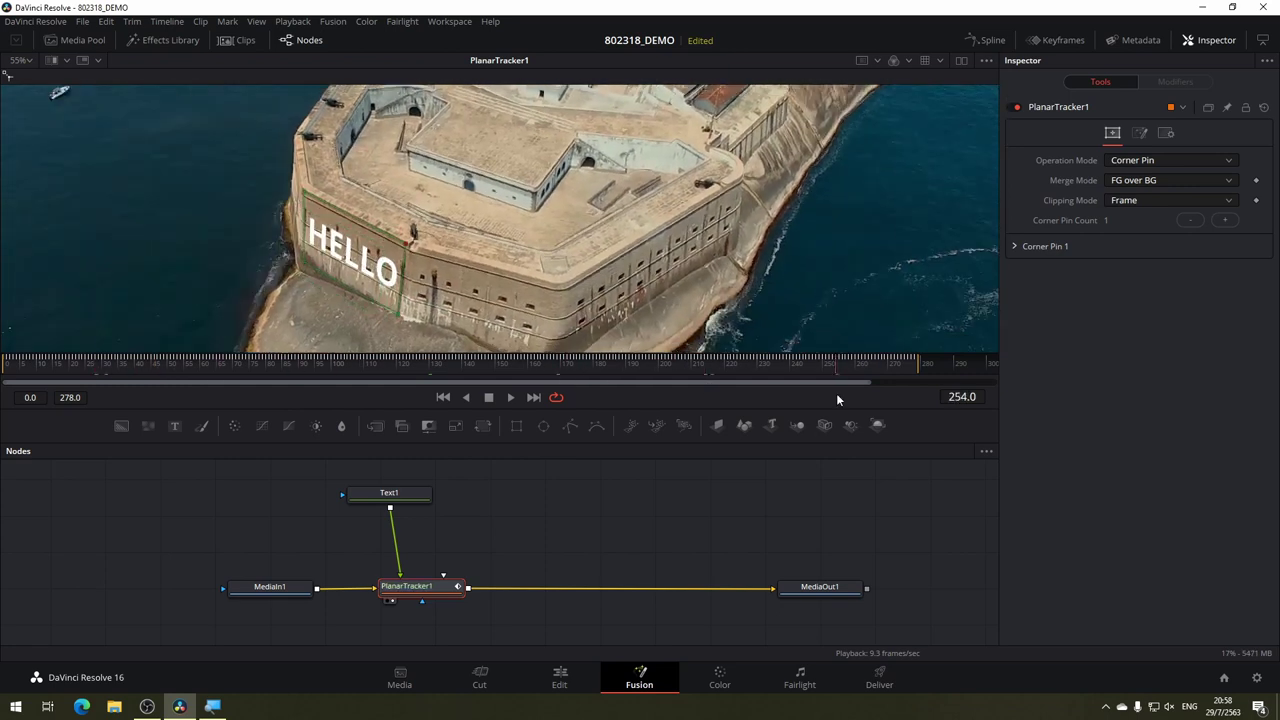
key(j)
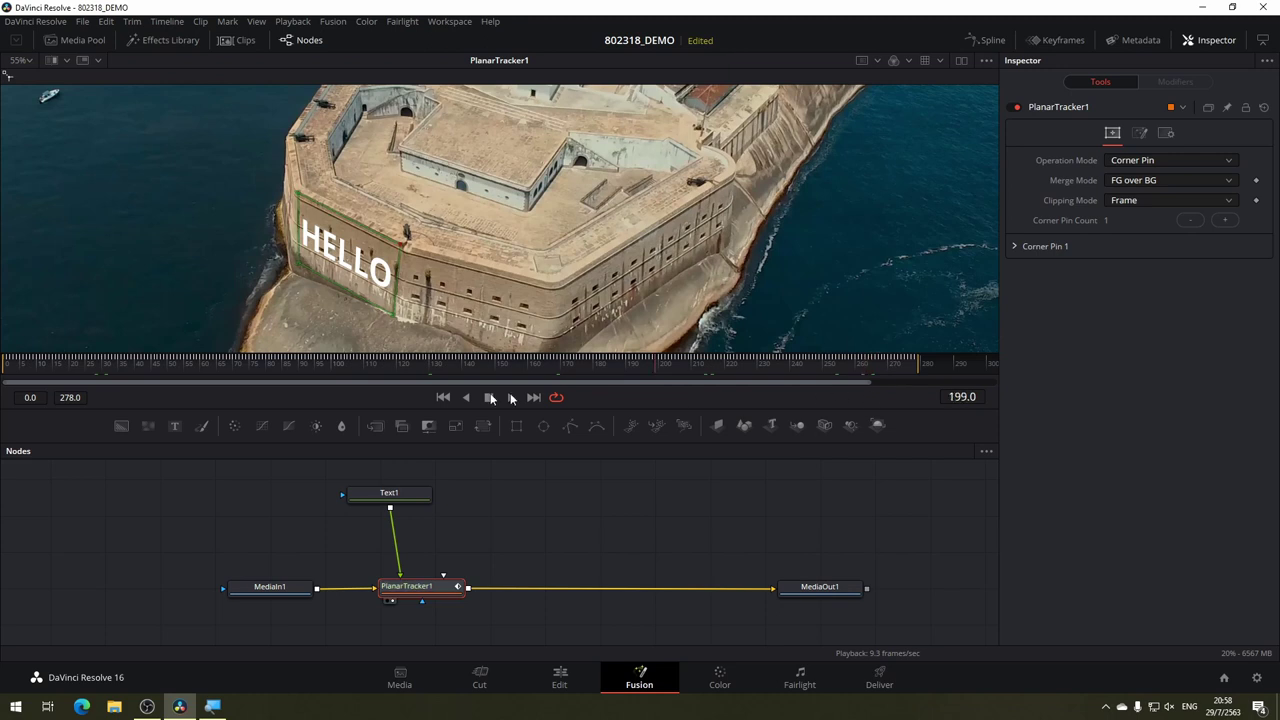
click(468, 401)
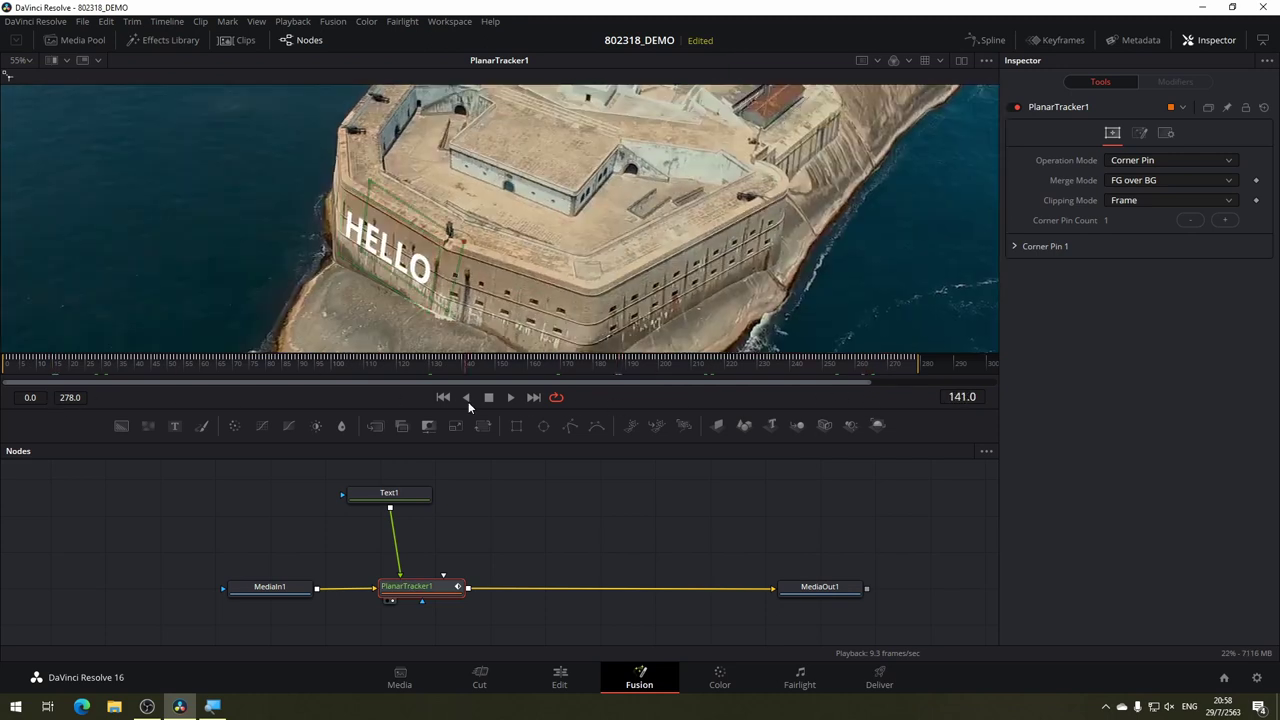
key(Right)
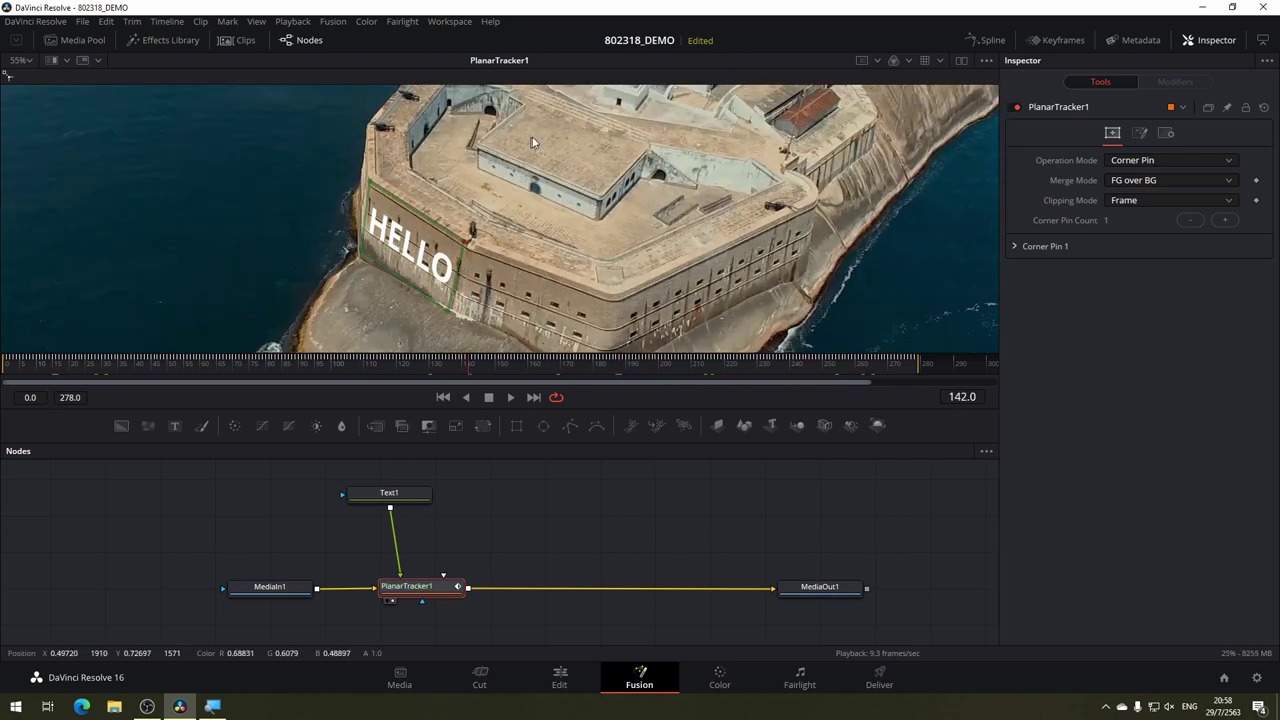
drag(440, 366, 464, 364)
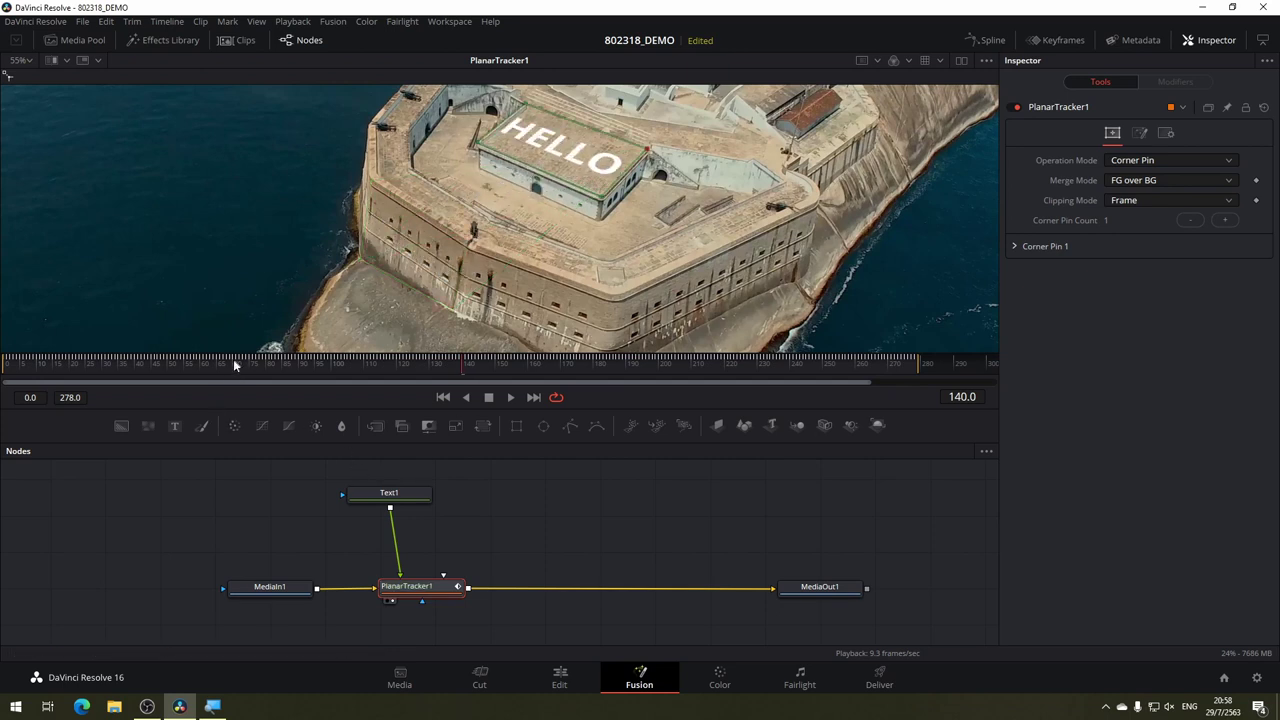
drag(436, 363, 744, 400)
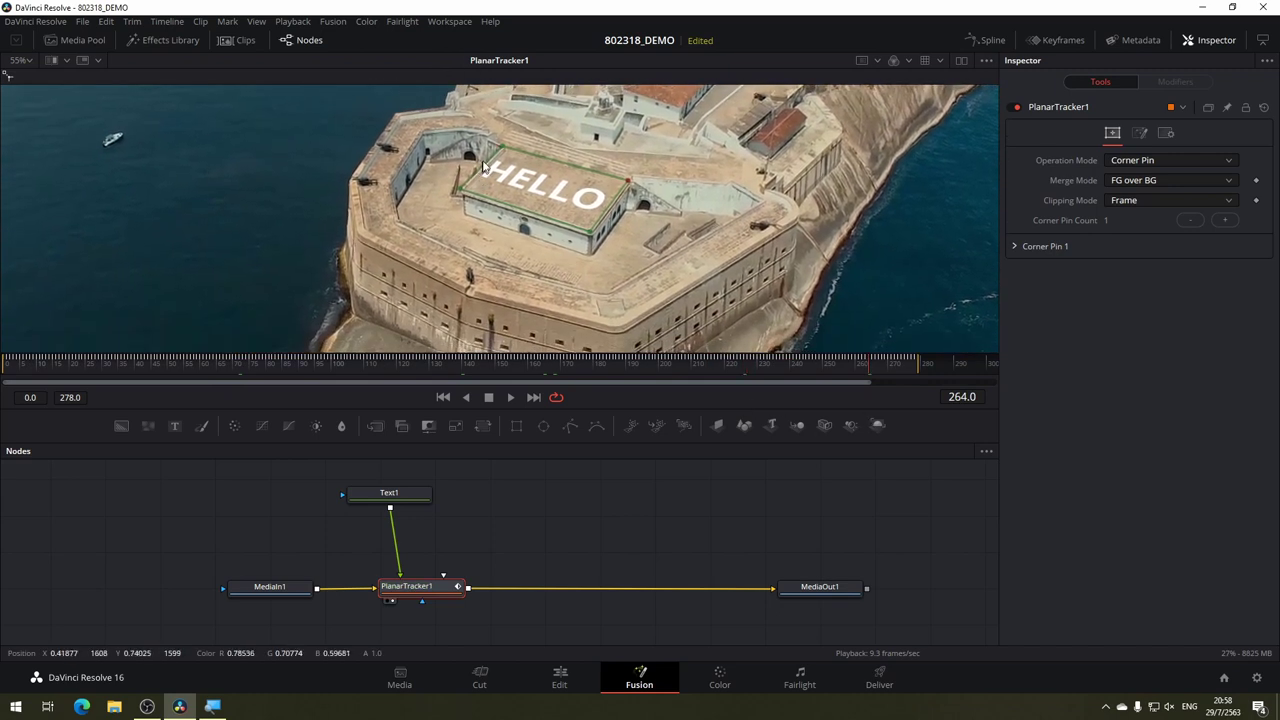
At frame 264, drag the four pin corners outward and fine-tune them so HELLO covers the roof.
drag(502, 150, 458, 106)
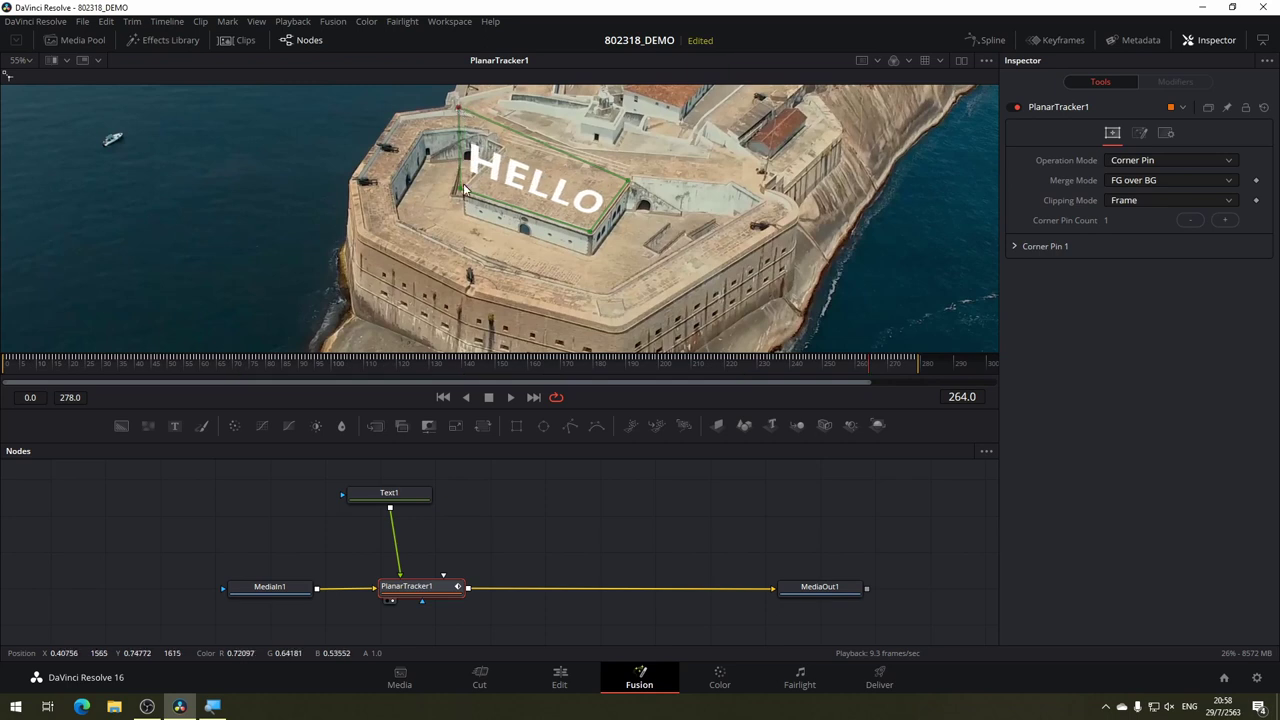
drag(458, 196, 357, 232)
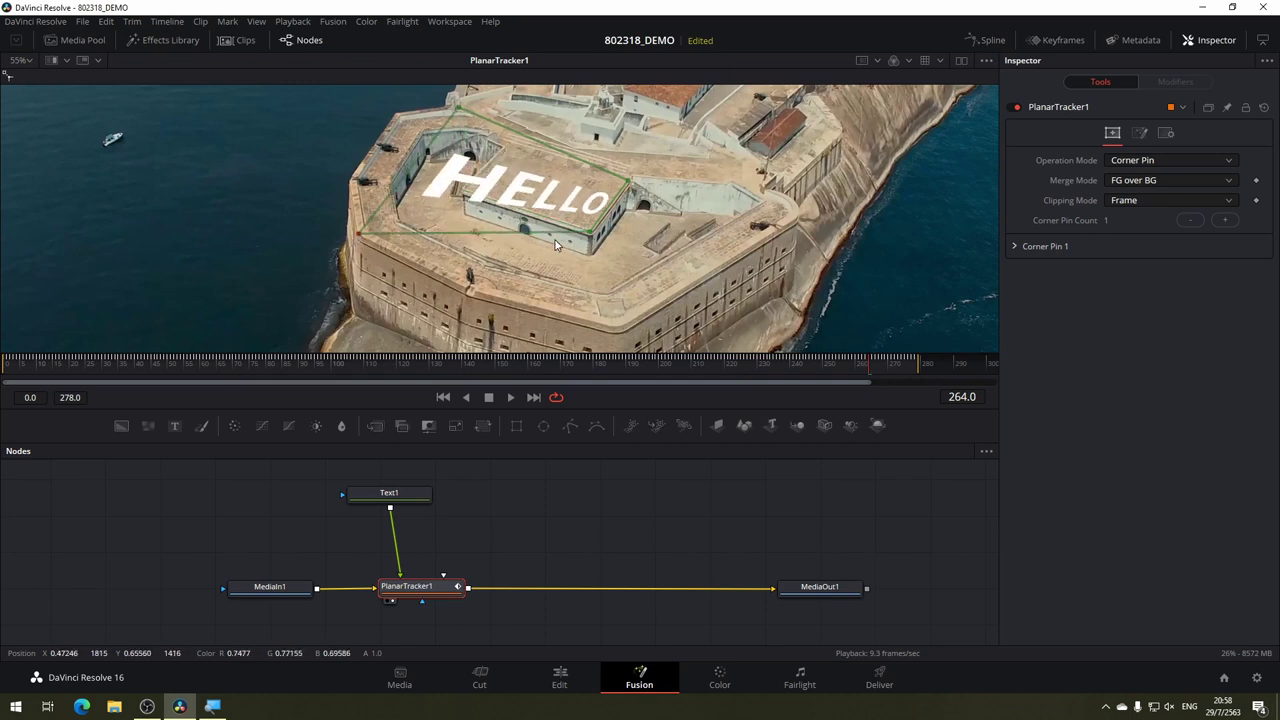
drag(590, 234, 616, 328)
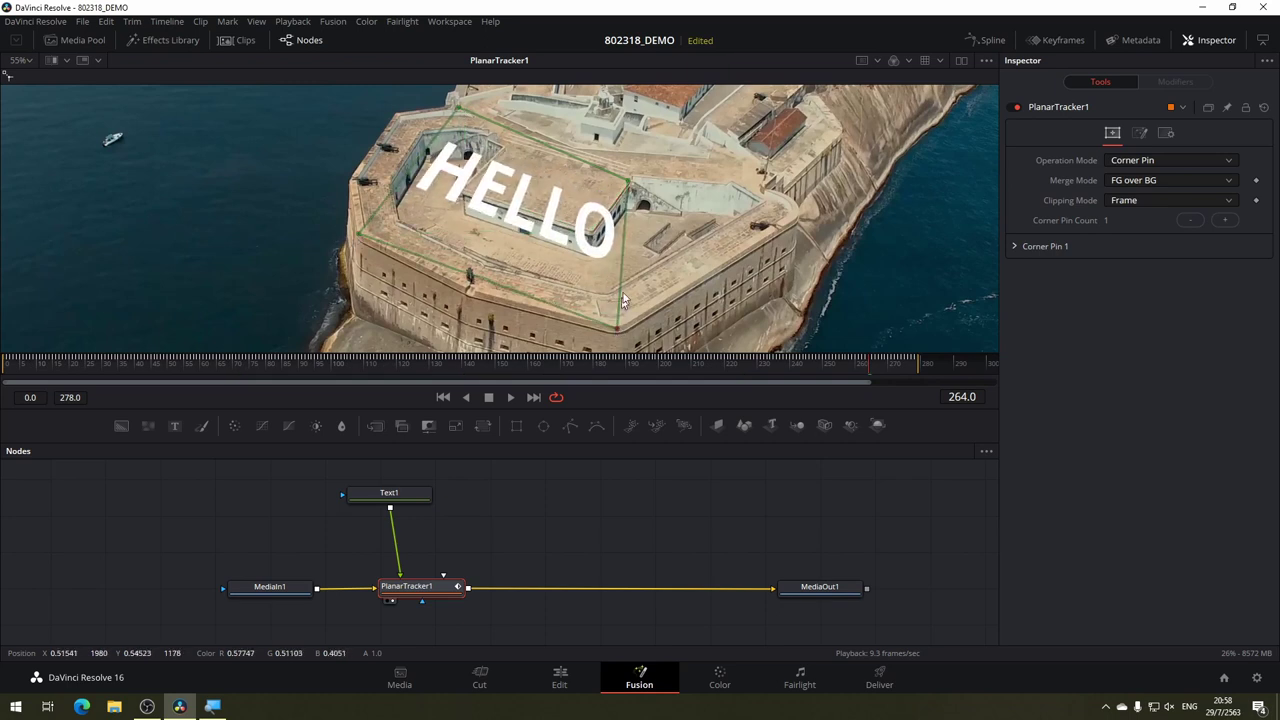
mouse_move(627, 182)
mouse_down()
mouse_move(745, 184)
mouse_move(725, 177)
mouse_up()
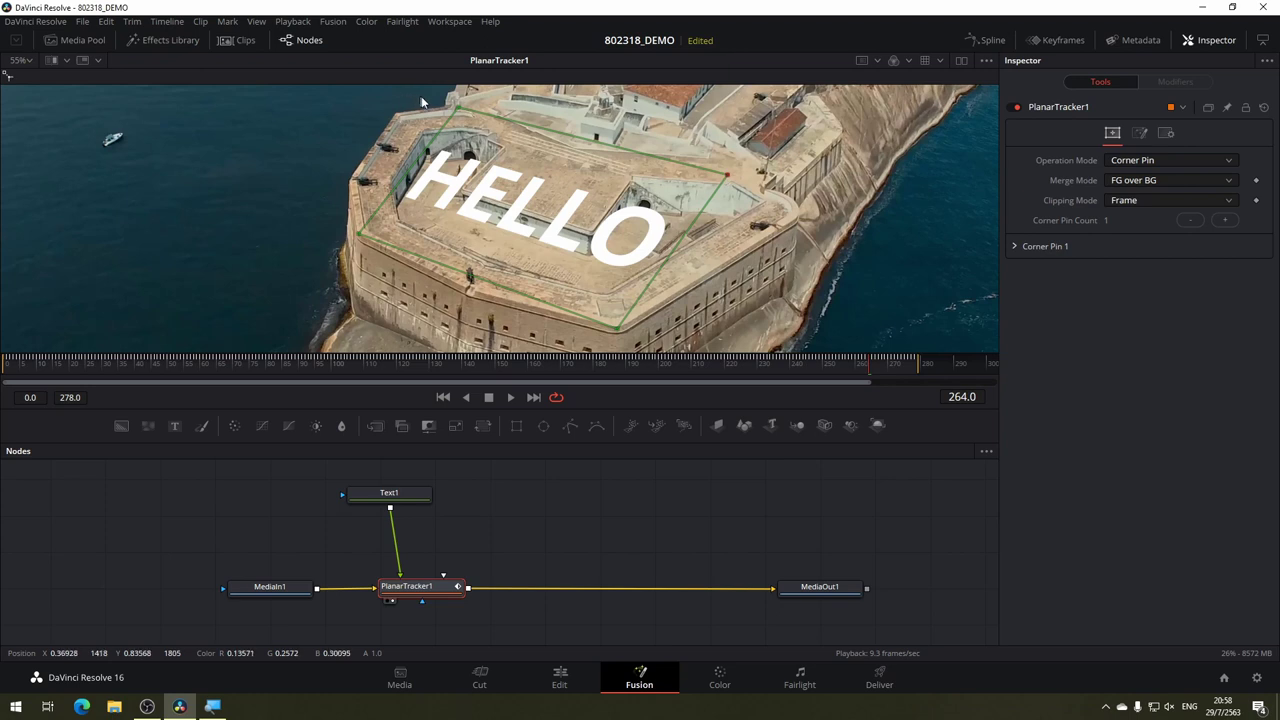
drag(458, 110, 475, 112)
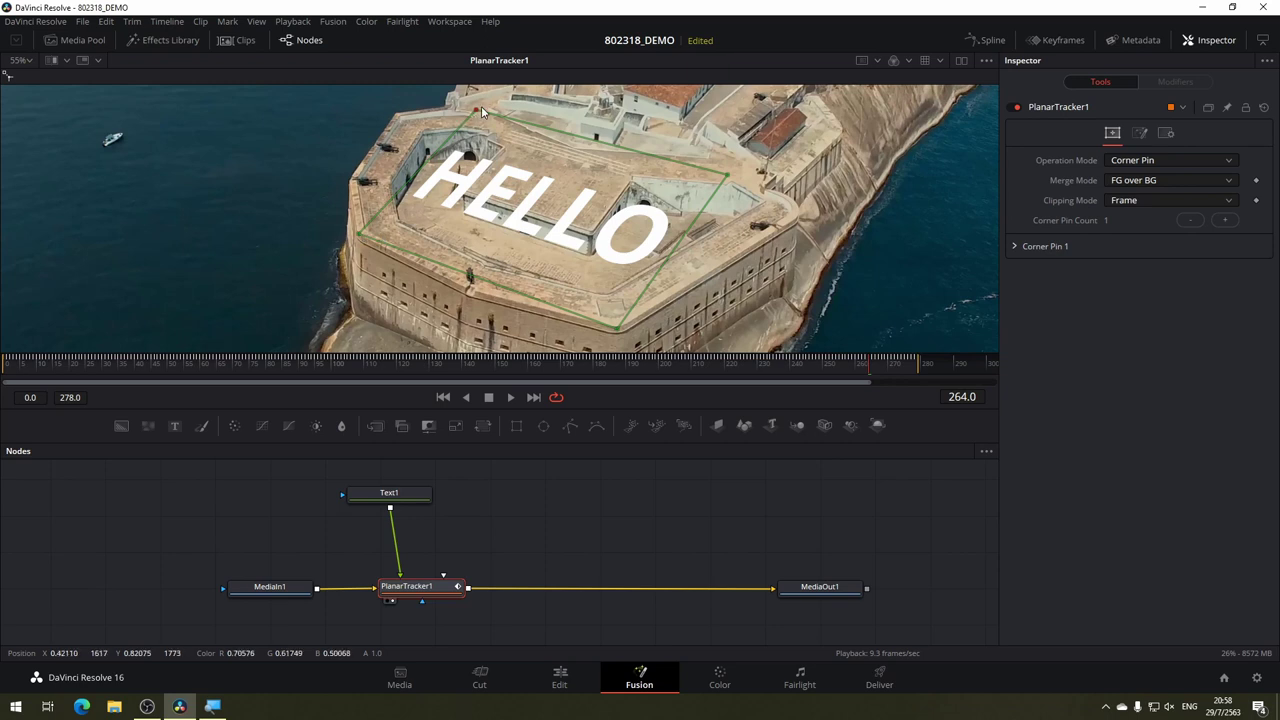
drag(476, 112, 471, 118)
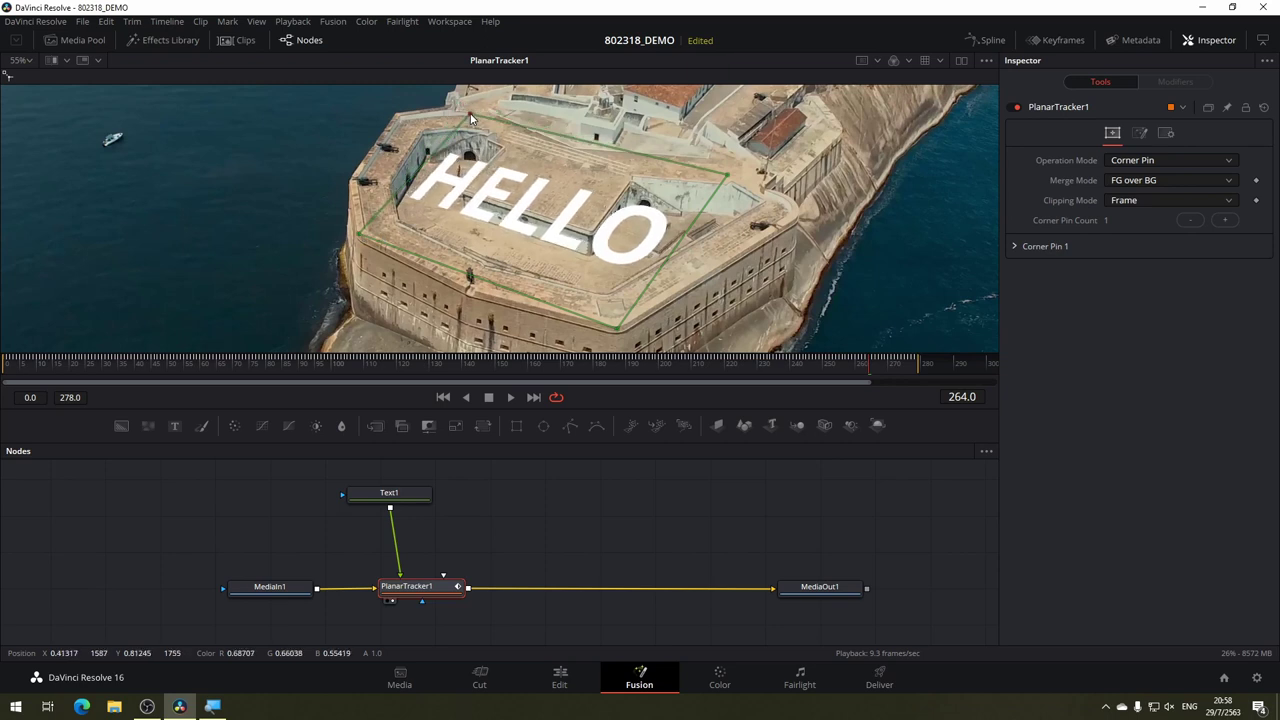
drag(728, 176, 721, 187)
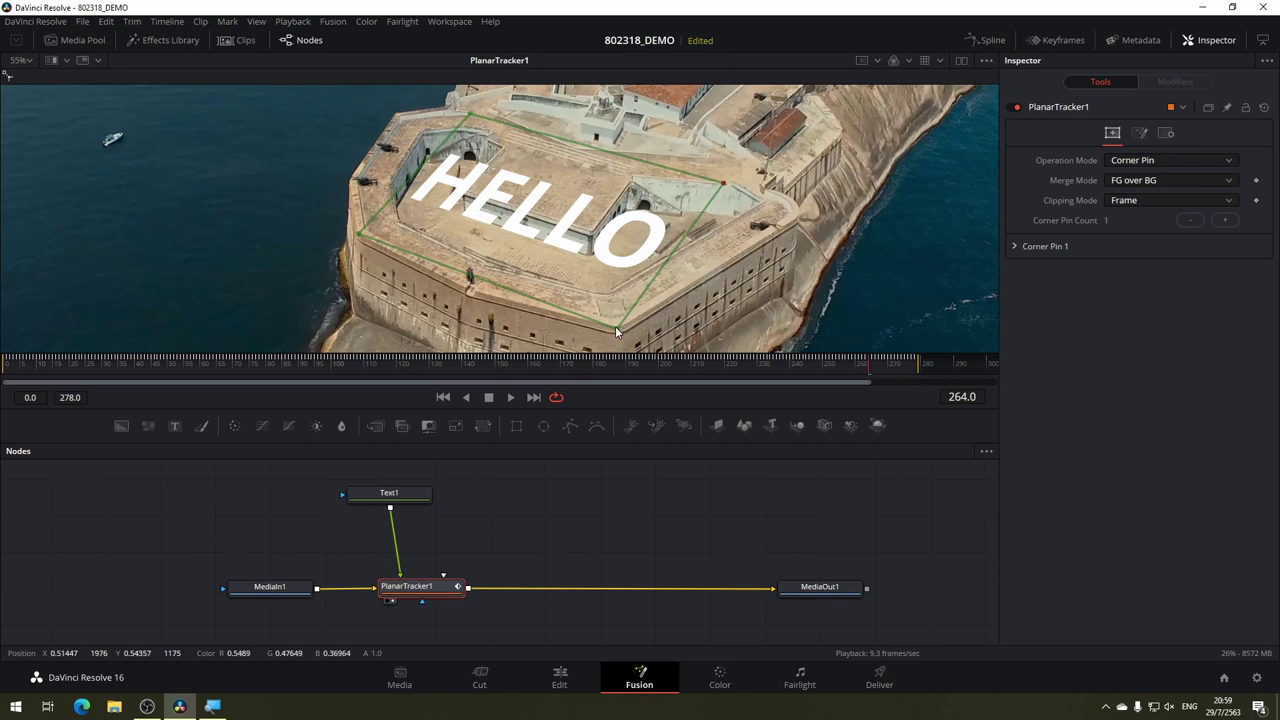
drag(615, 327, 620, 321)
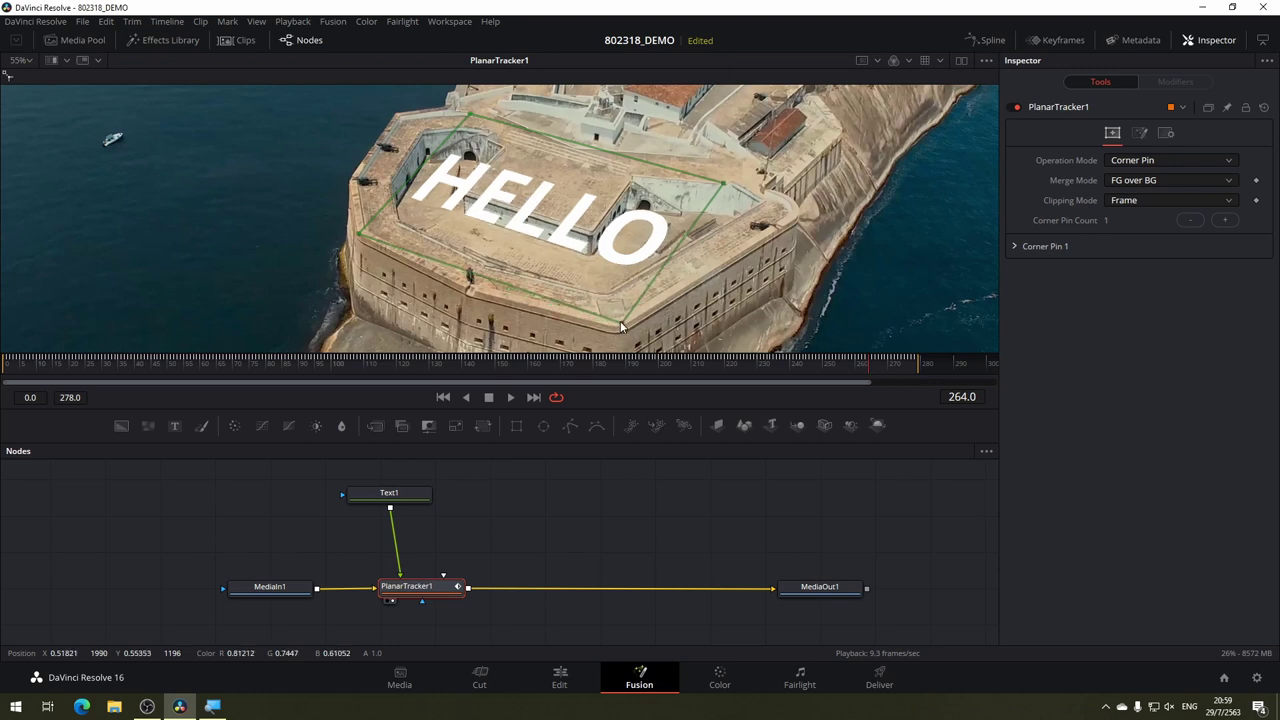
drag(620, 321, 619, 323)
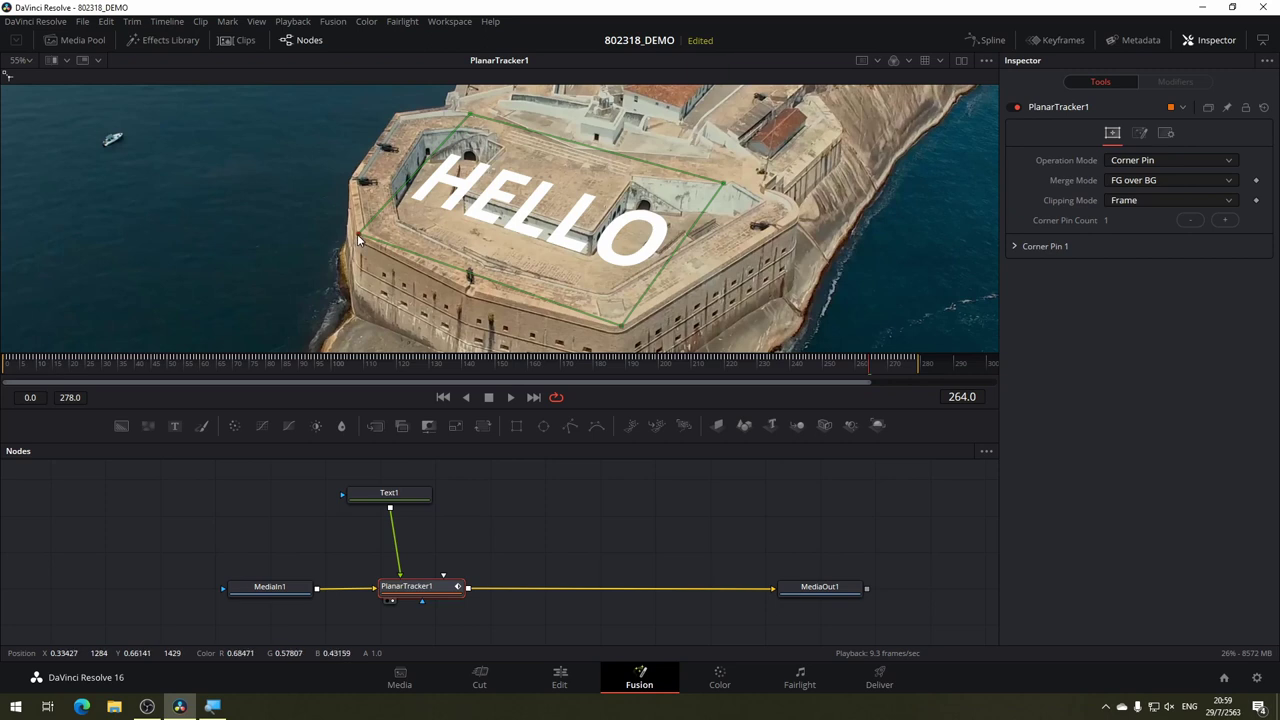
drag(358, 234, 357, 234)
Fit the frame with Ctrl+F and scrub through the clip back to frame 0, checking HELLO stays pinned.
key(ctrl+f)
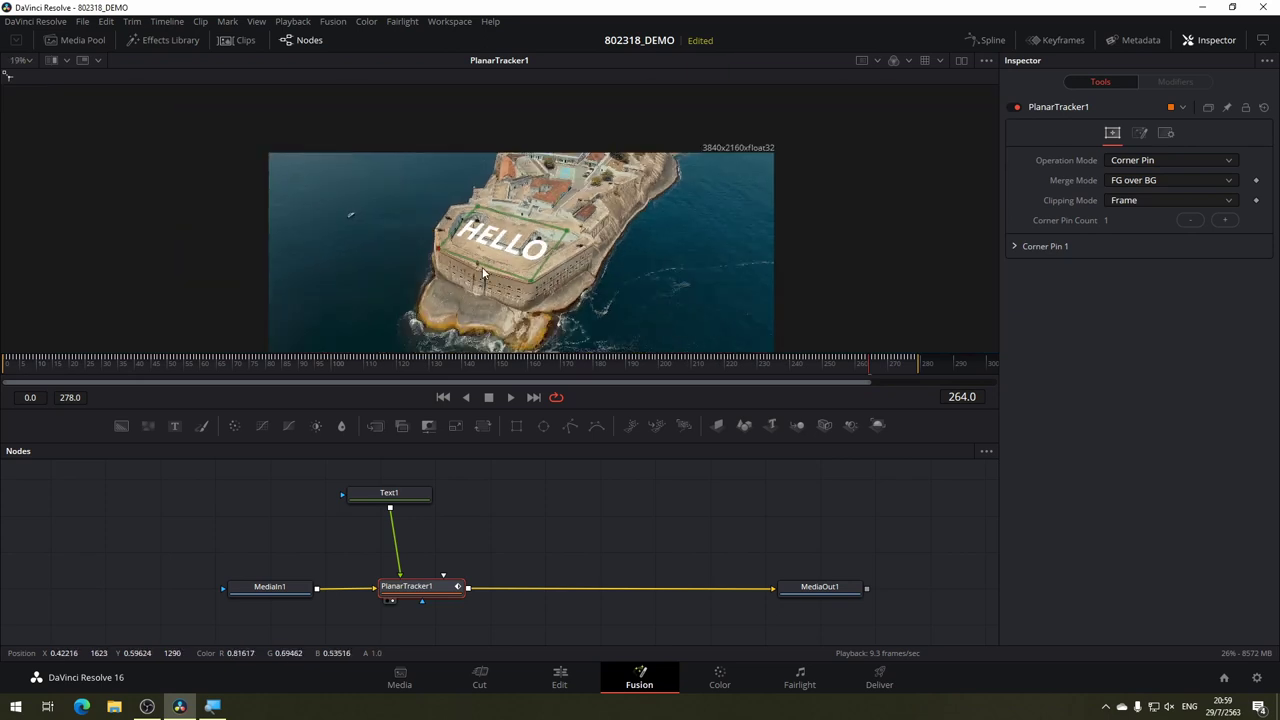
drag(177, 380, 845, 397)
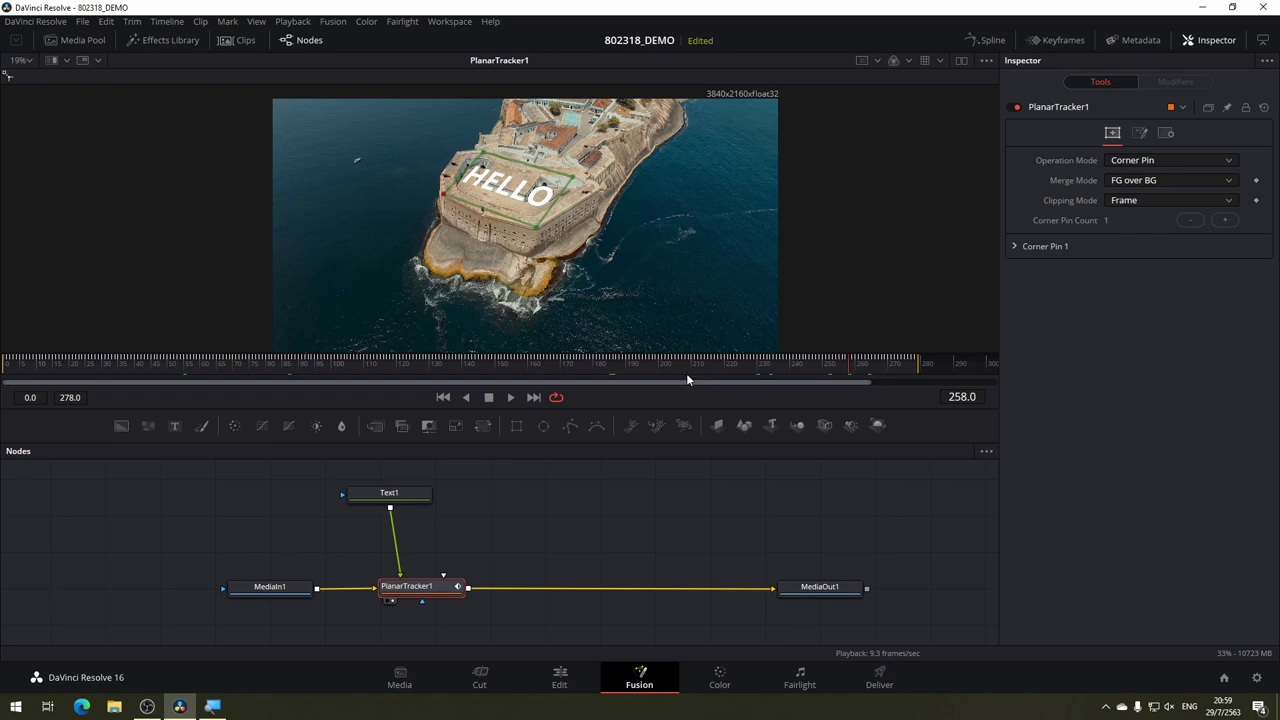
drag(349, 366, 37, 417)
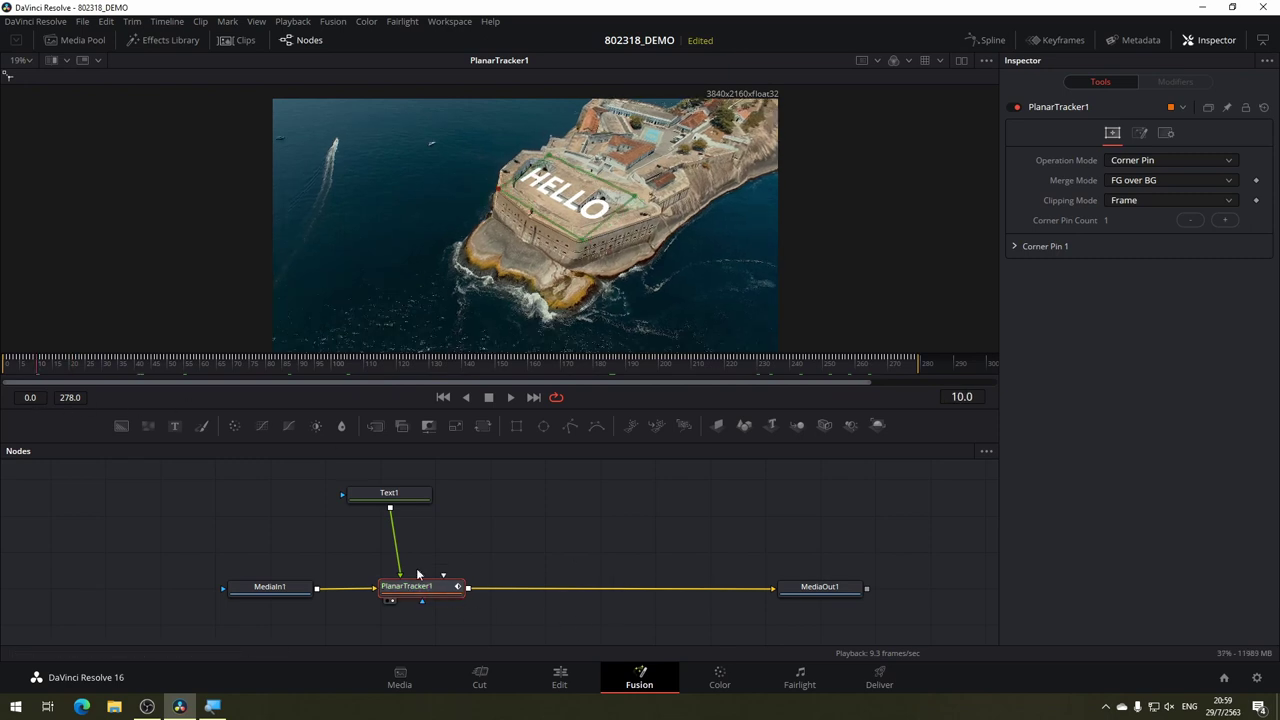
drag(86, 370, 2, 372)
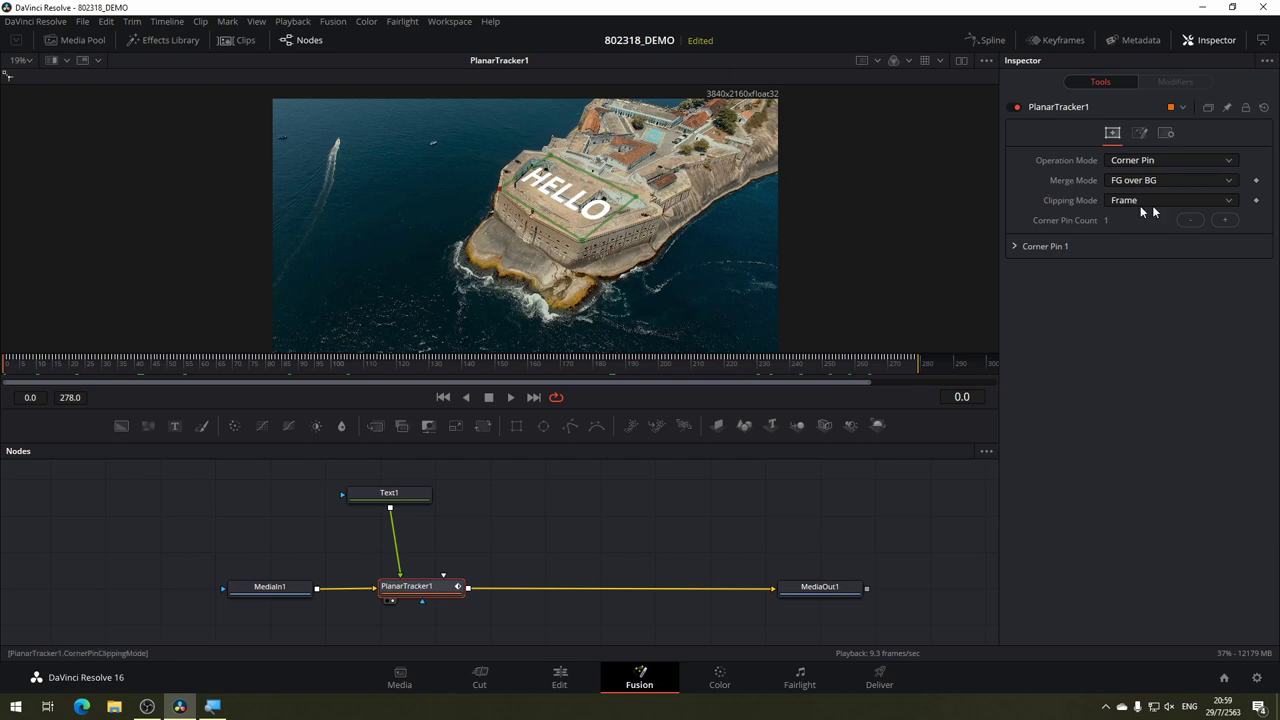
Switch PlanarTracker1 to Track mode and reset its reference time to frame 0.
click(1150, 160)
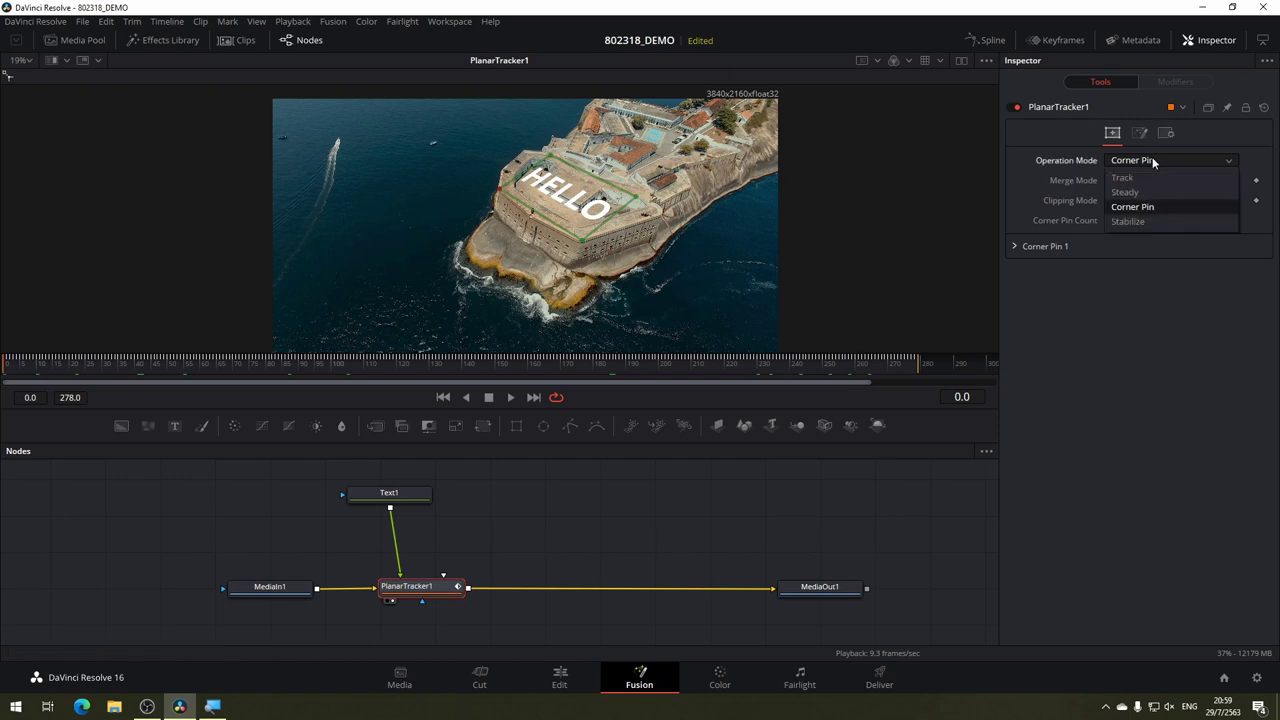
click(1140, 177)
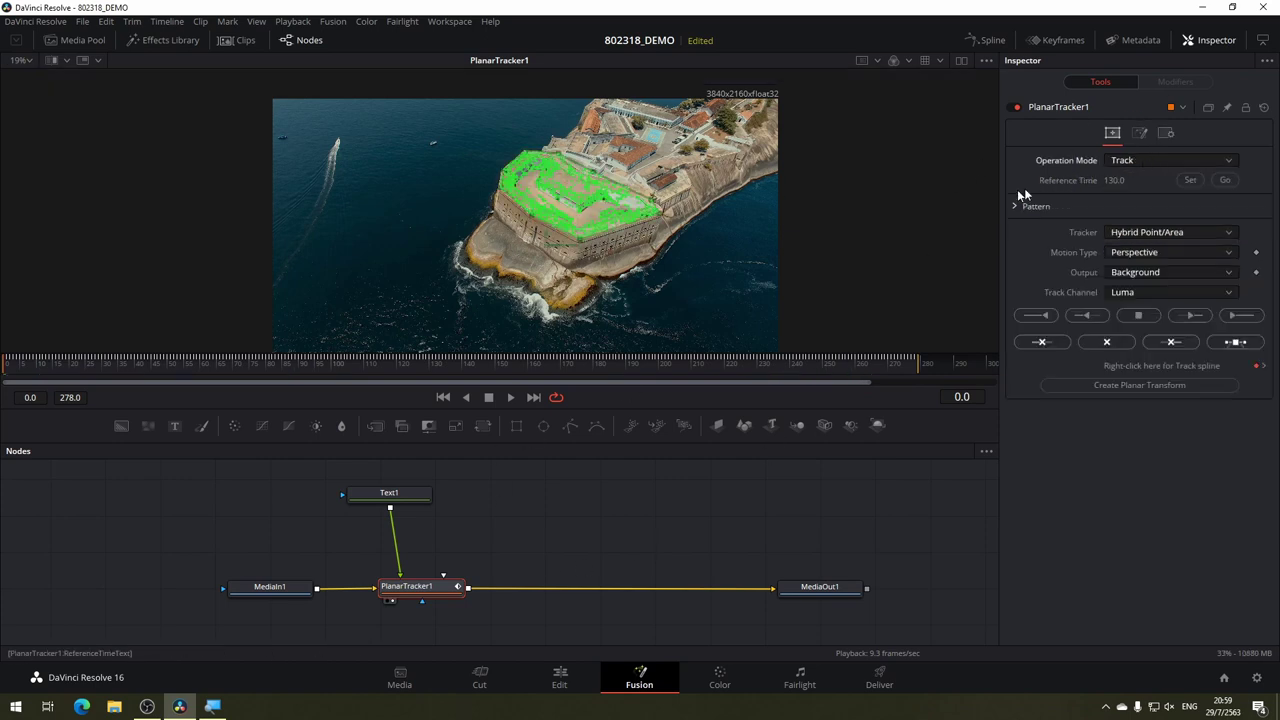
click(1192, 181)
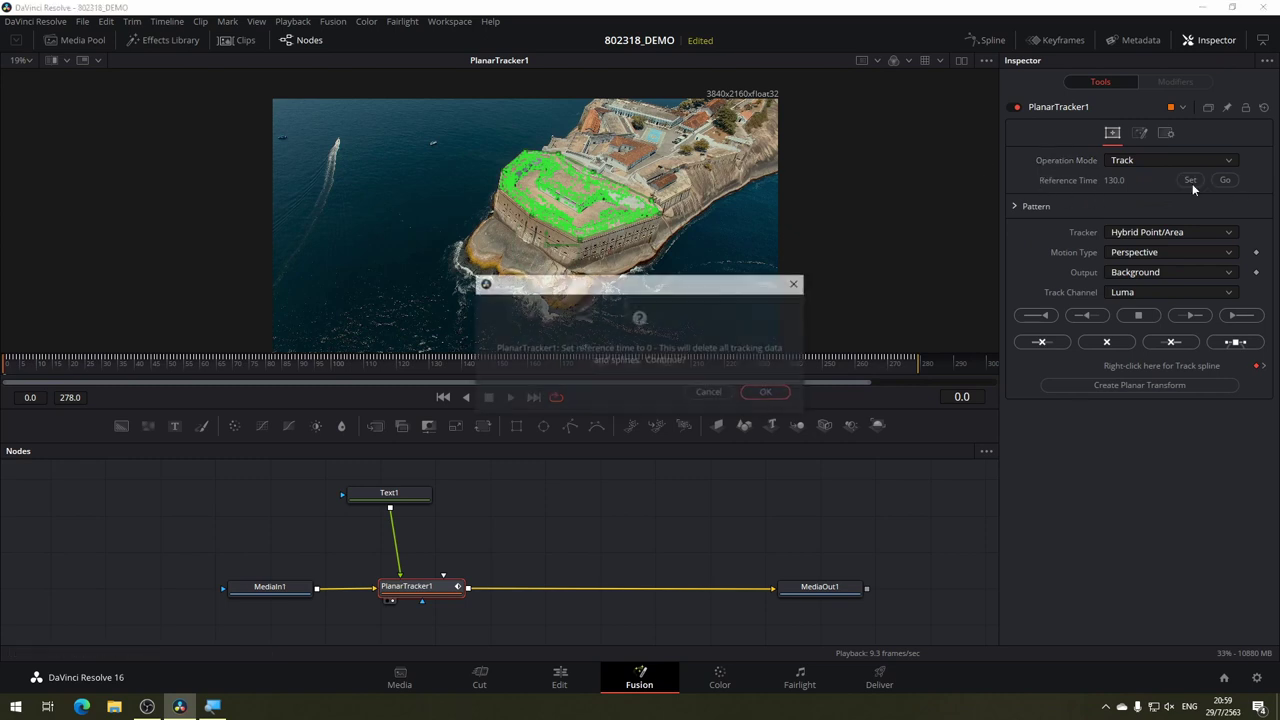
click(761, 395)
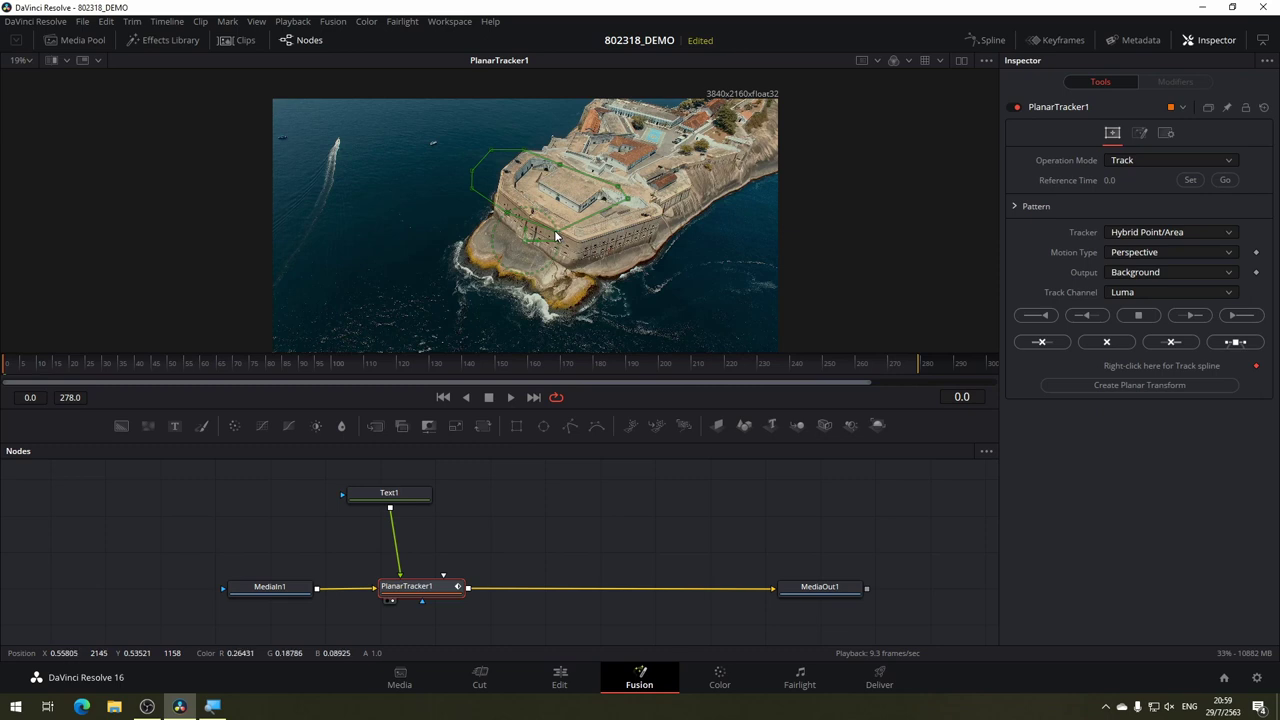
Move the tracking polygon over the fort and set the motion type to Translation.
mouse_move(554, 230)
mouse_down()
mouse_move(580, 237)
mouse_move(559, 232)
mouse_move(553, 165)
mouse_move(523, 152)
mouse_move(500, 176)
mouse_up()
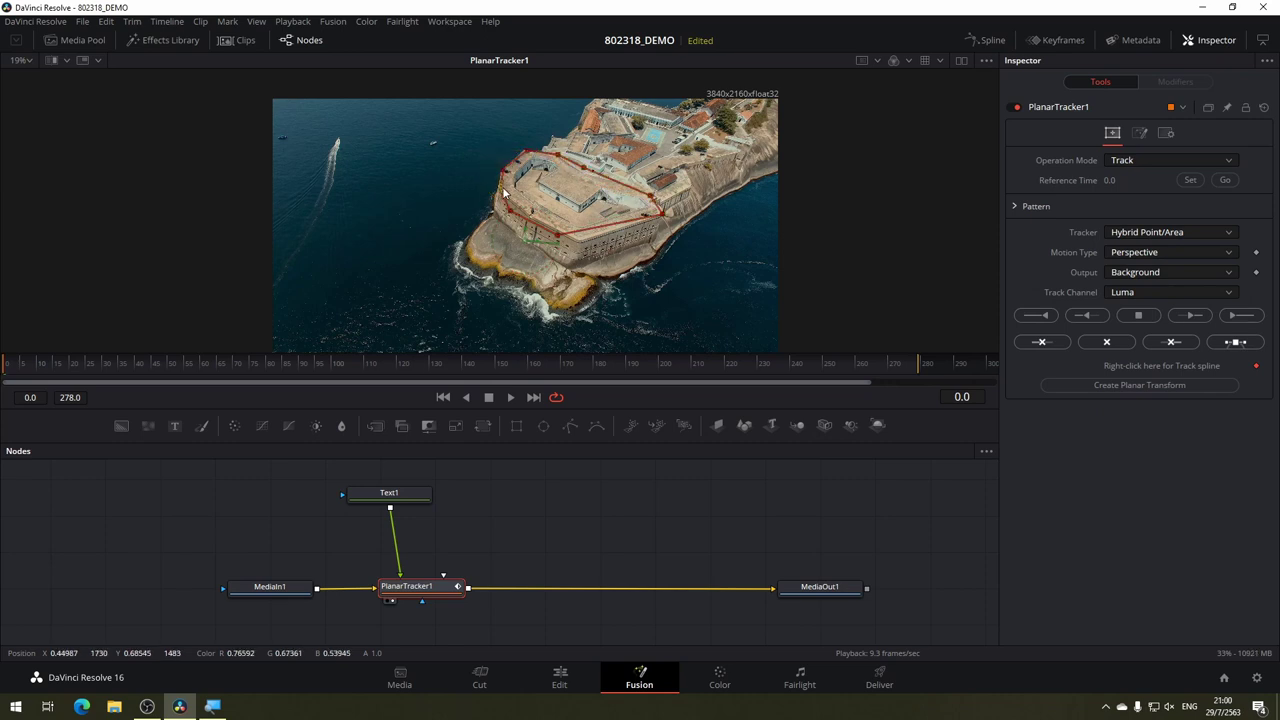
scroll(570, 240, up, 5)
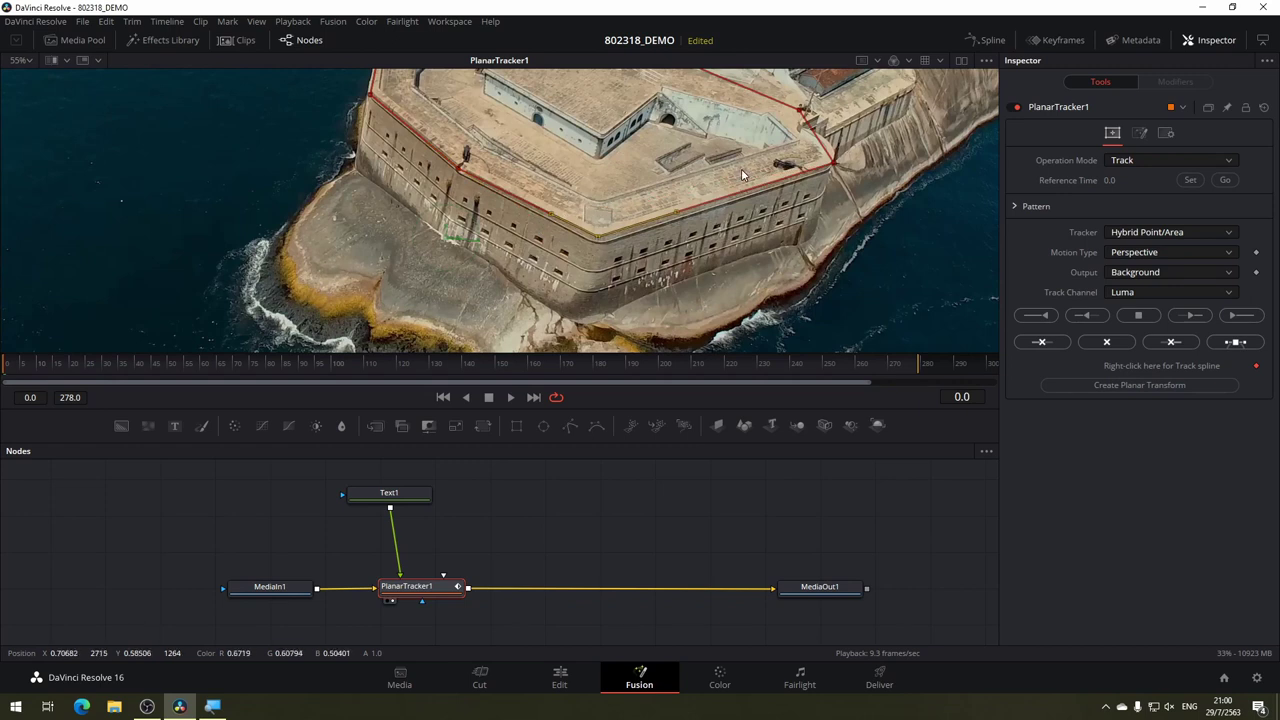
scroll(741, 168, down, 3)
scroll(764, 184, down, 2)
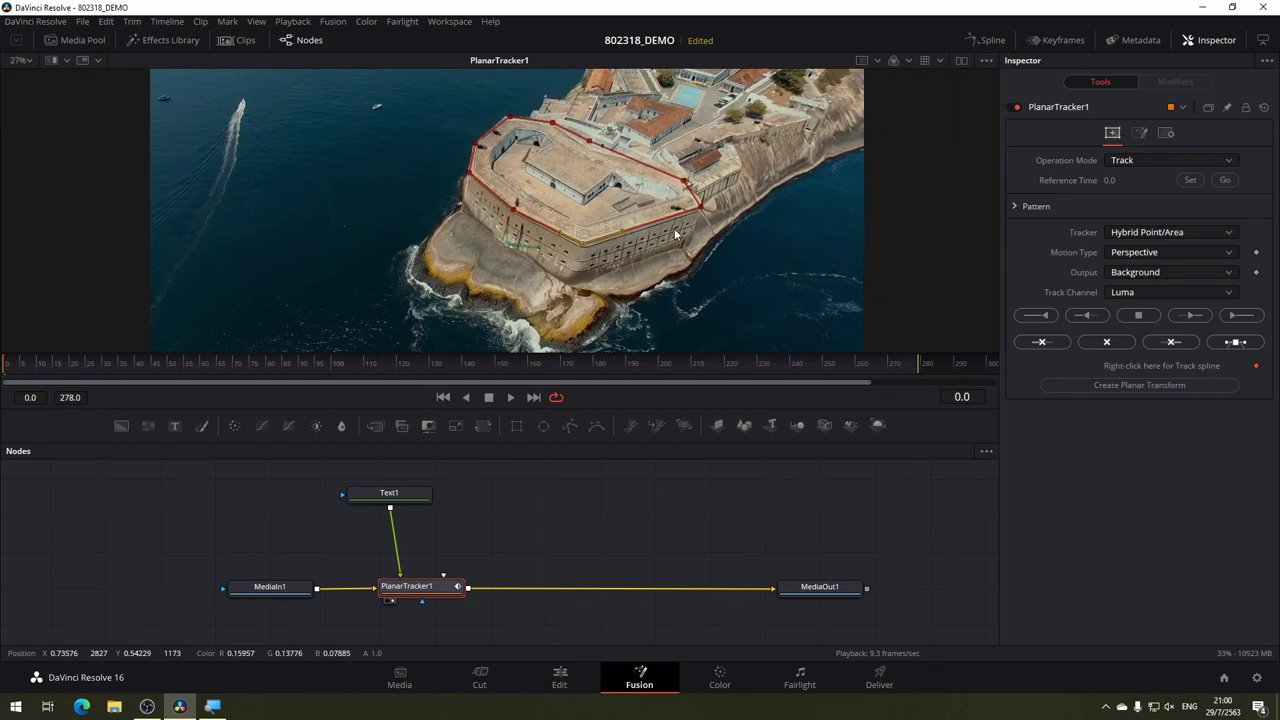
click(1149, 252)
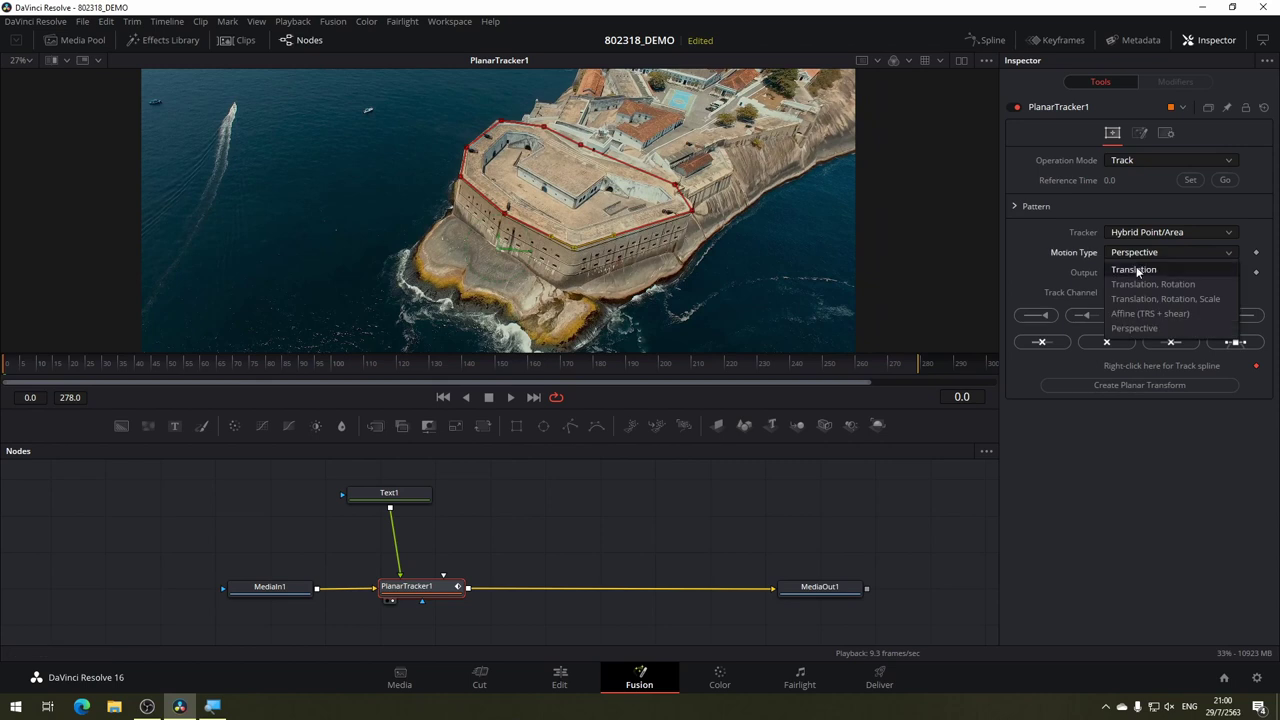
click(1136, 270)
Track the fort forward to the clip's end, then return to frame 4.
scroll(601, 238, down, 2)
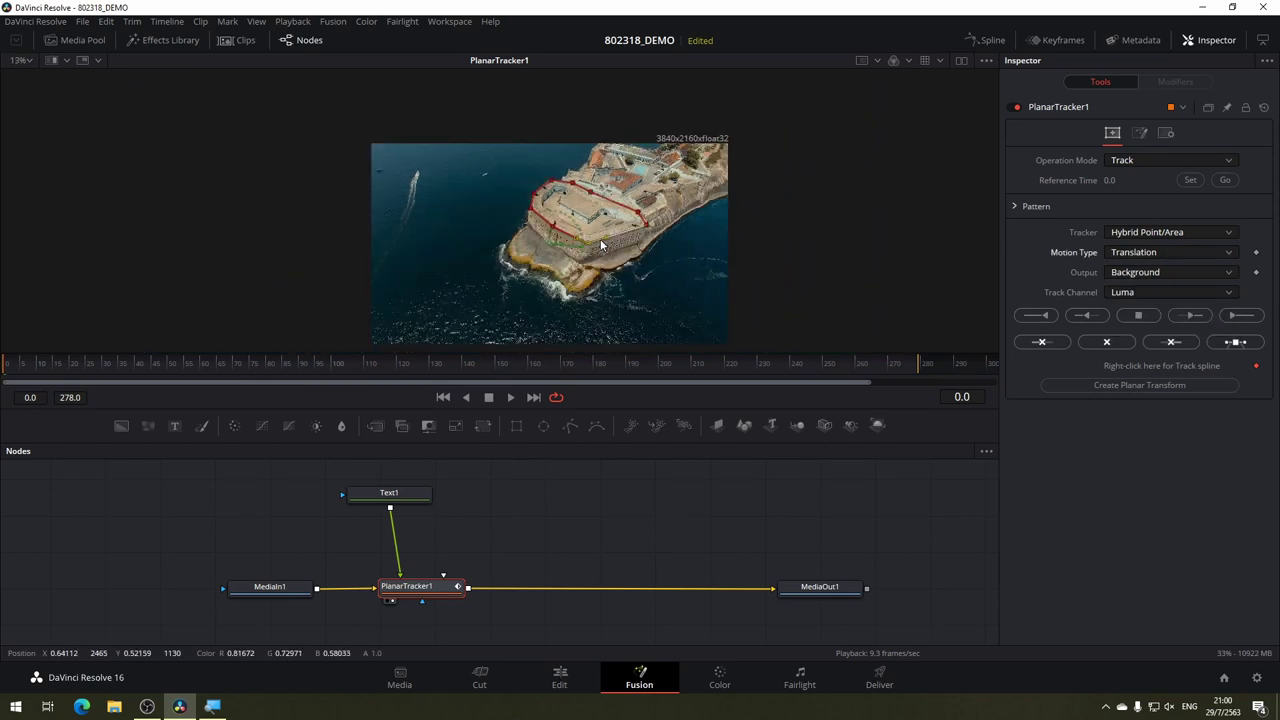
scroll(600, 239, up, 2)
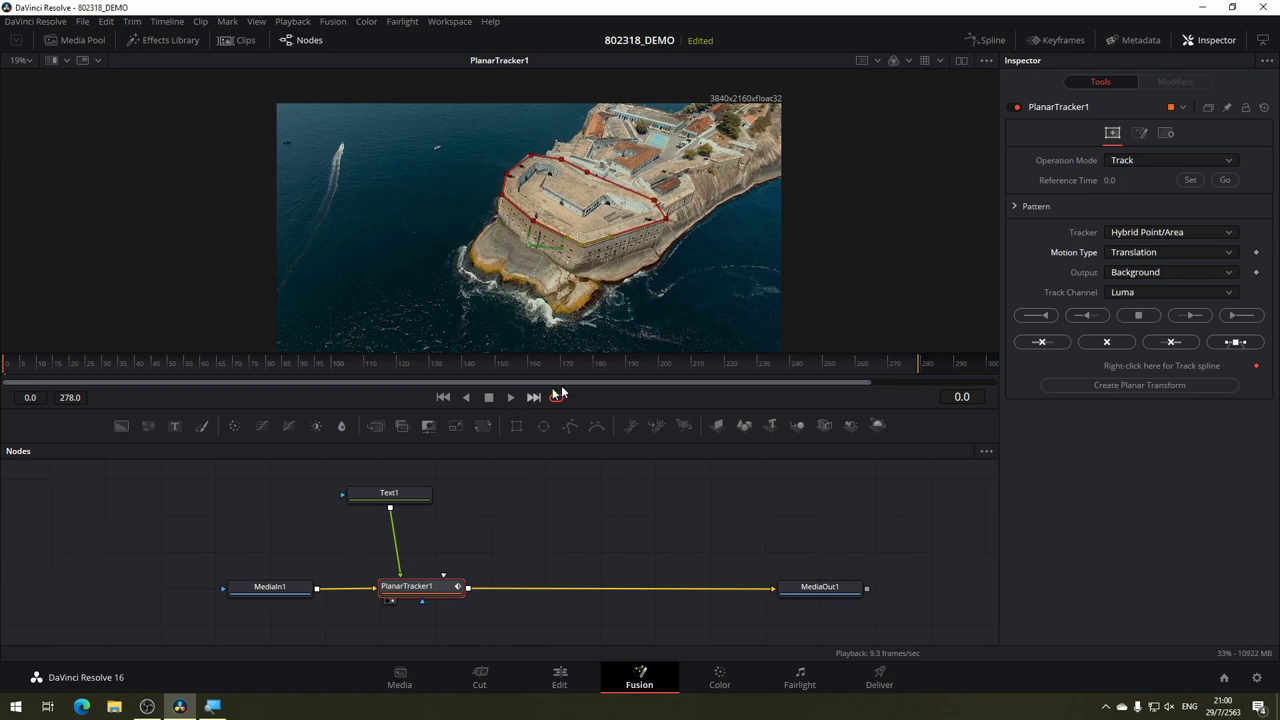
click(1237, 318)
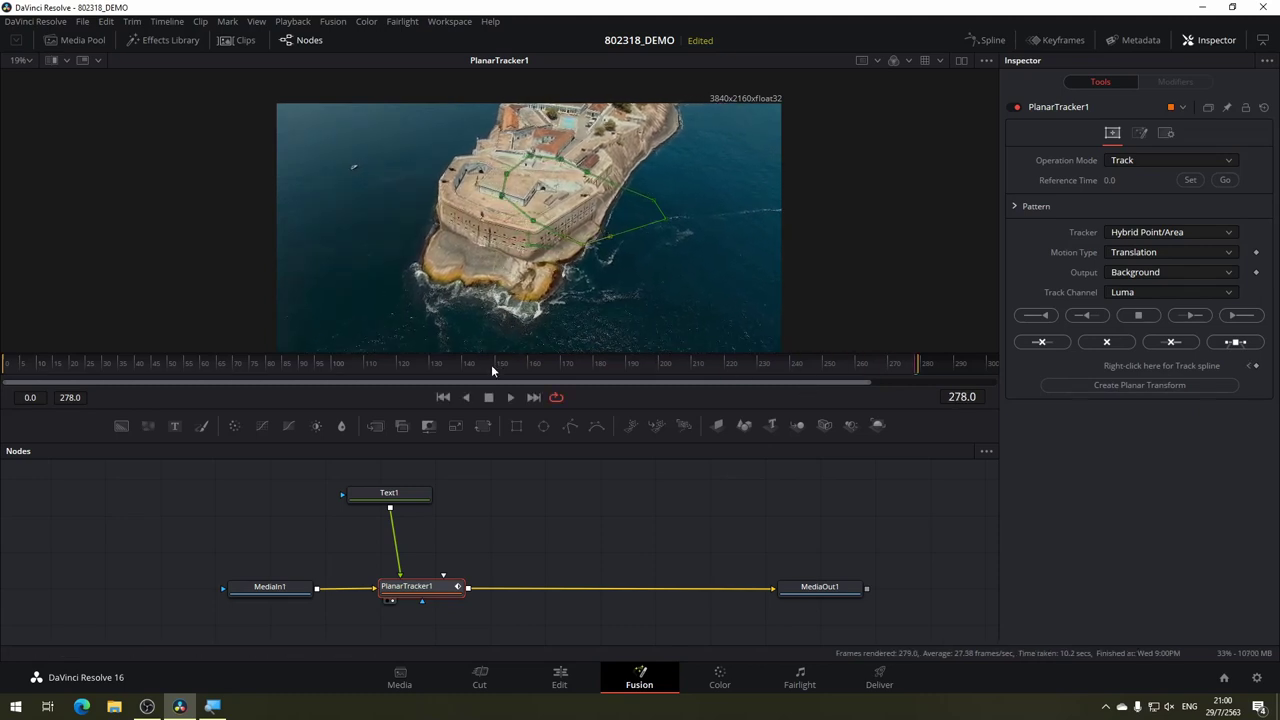
click(20, 362)
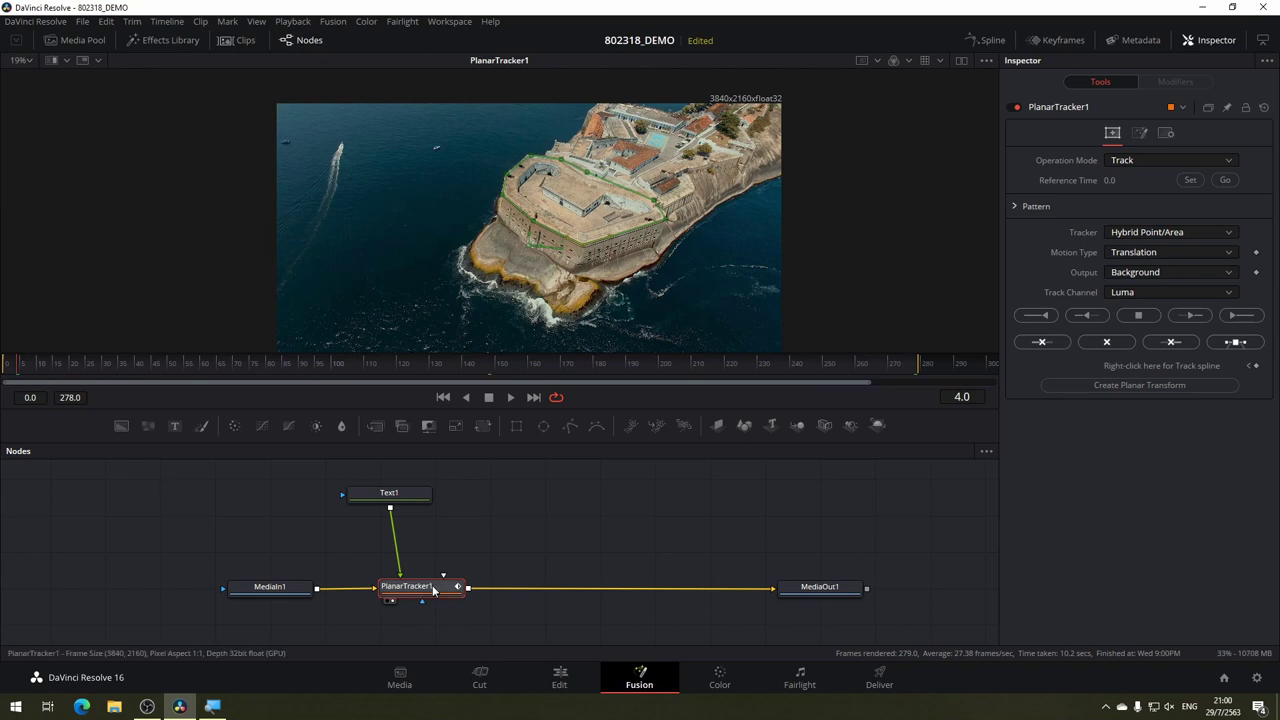
Delete PlanarTracker1 and add a fresh Planar Tracker on the MediaIn1–MediaOut1 link.
key(Delete)
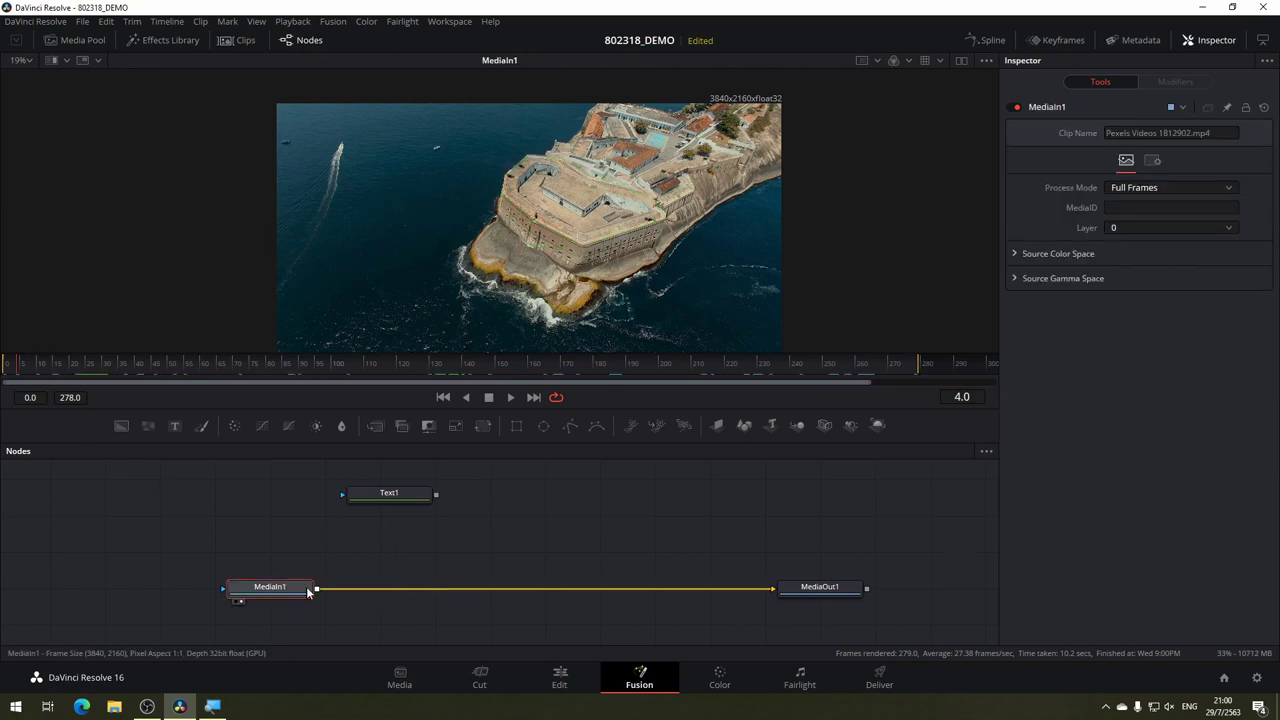
key(shift+space)
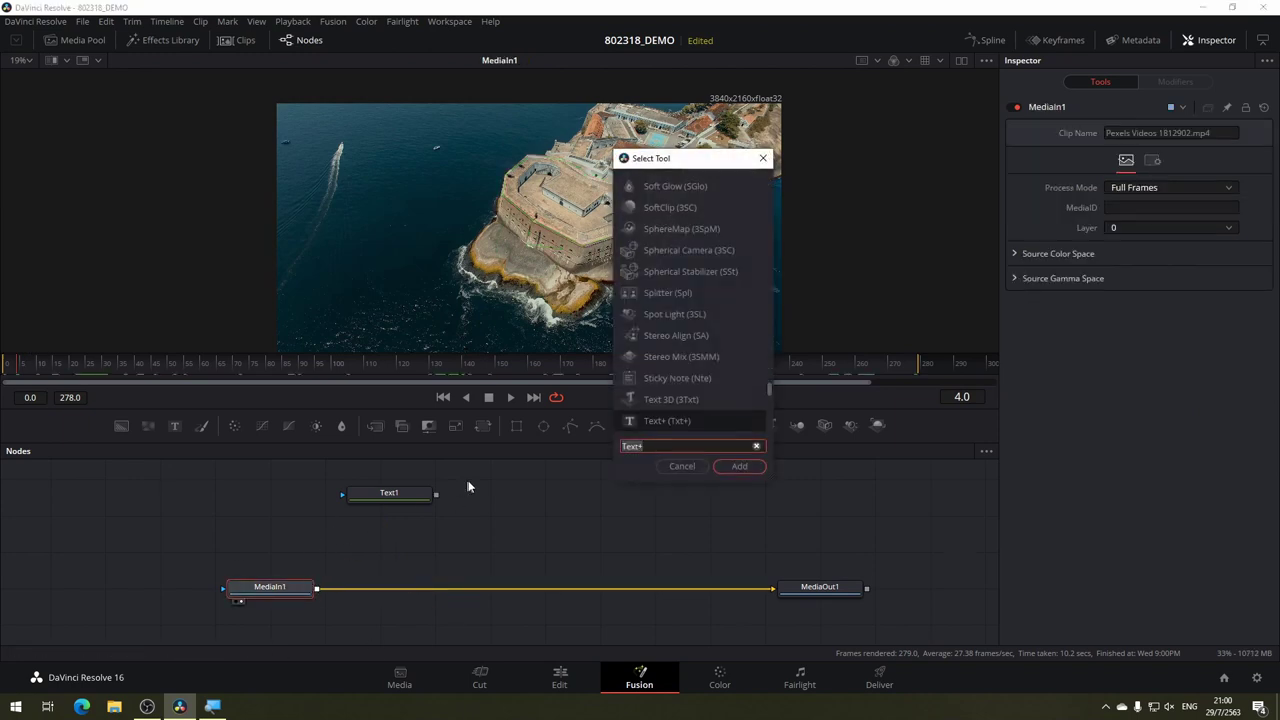
text(pl)
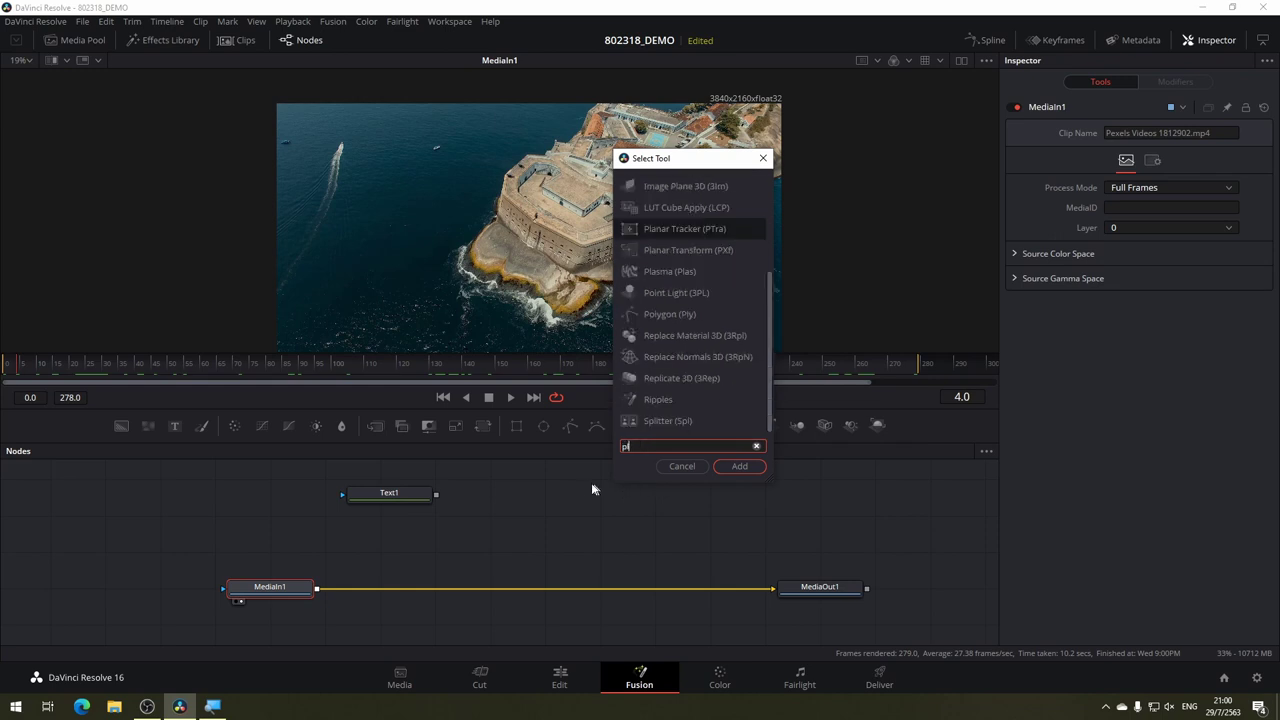
click(692, 228)
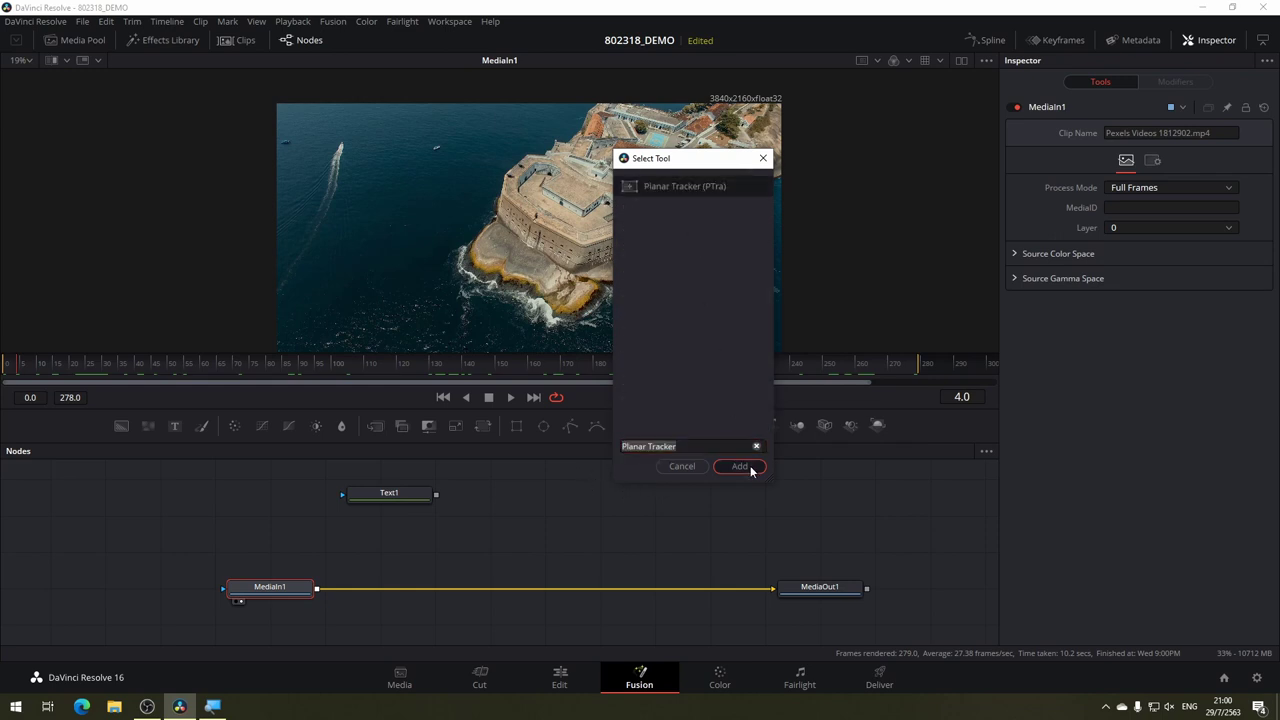
click(745, 467)
drag(348, 600, 384, 601)
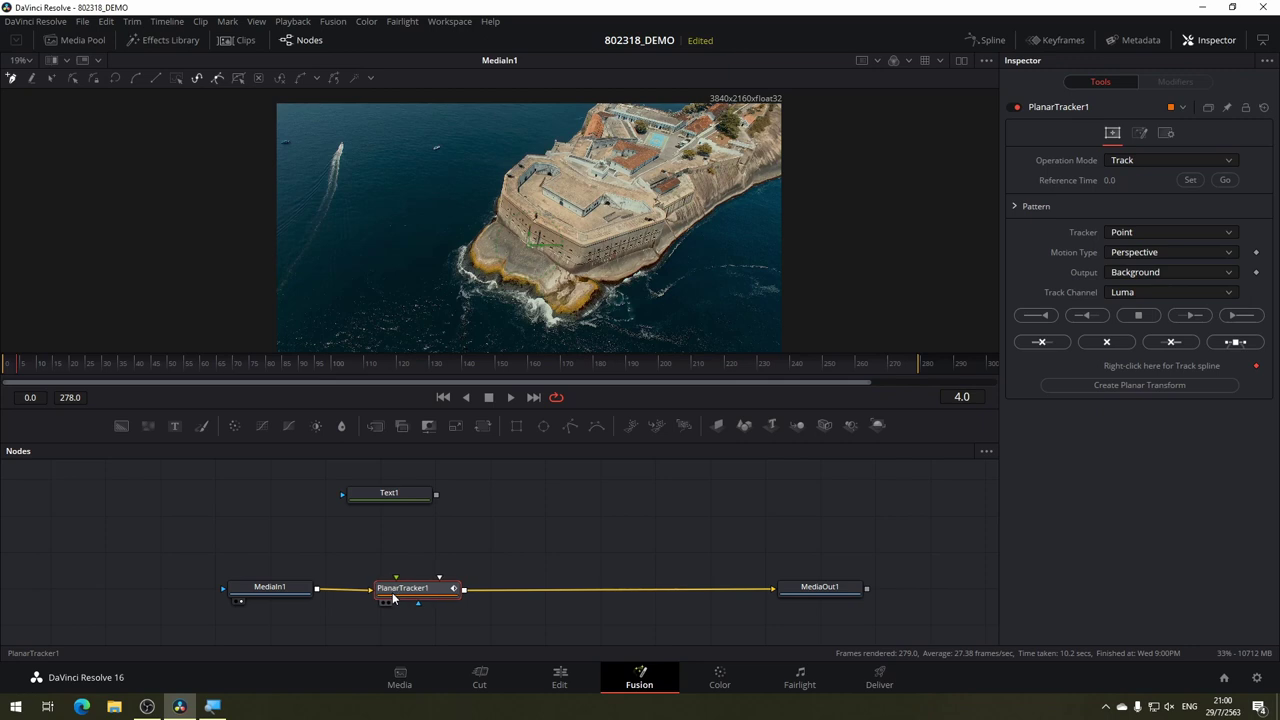
Set the new tracker's motion type to Translation and its tracker to Hybrid Point/Area.
click(1154, 252)
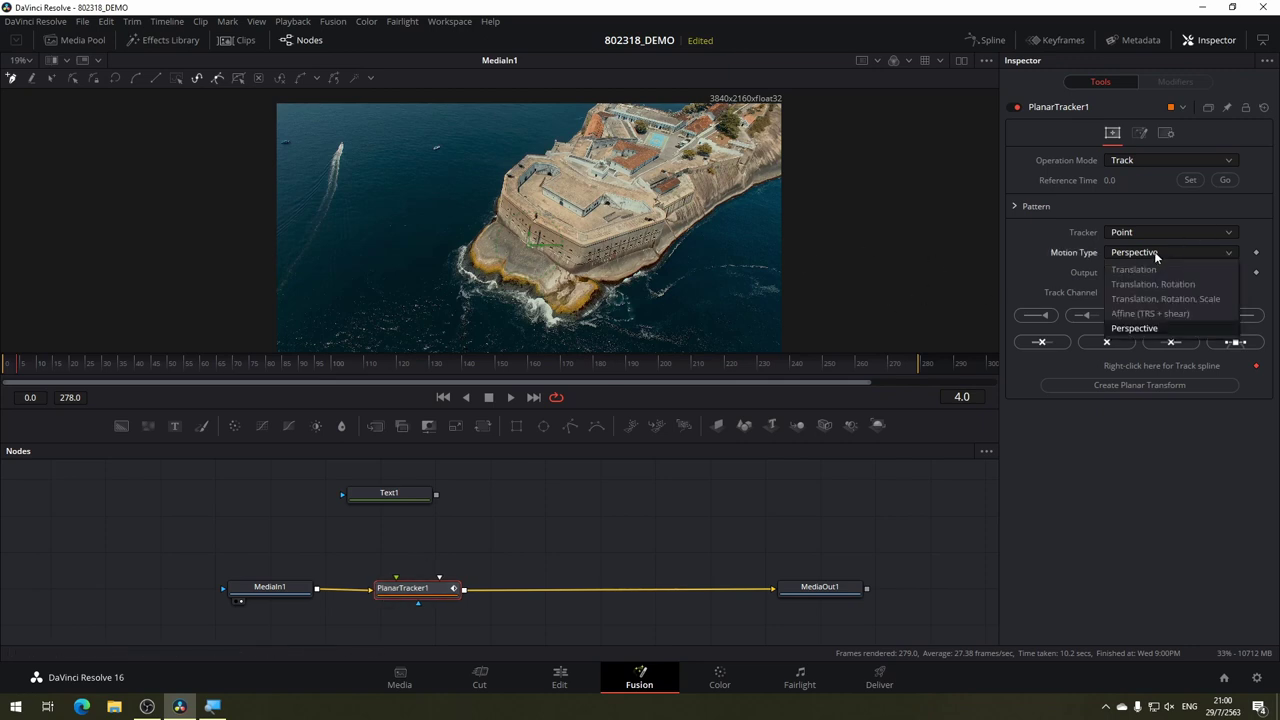
click(1149, 270)
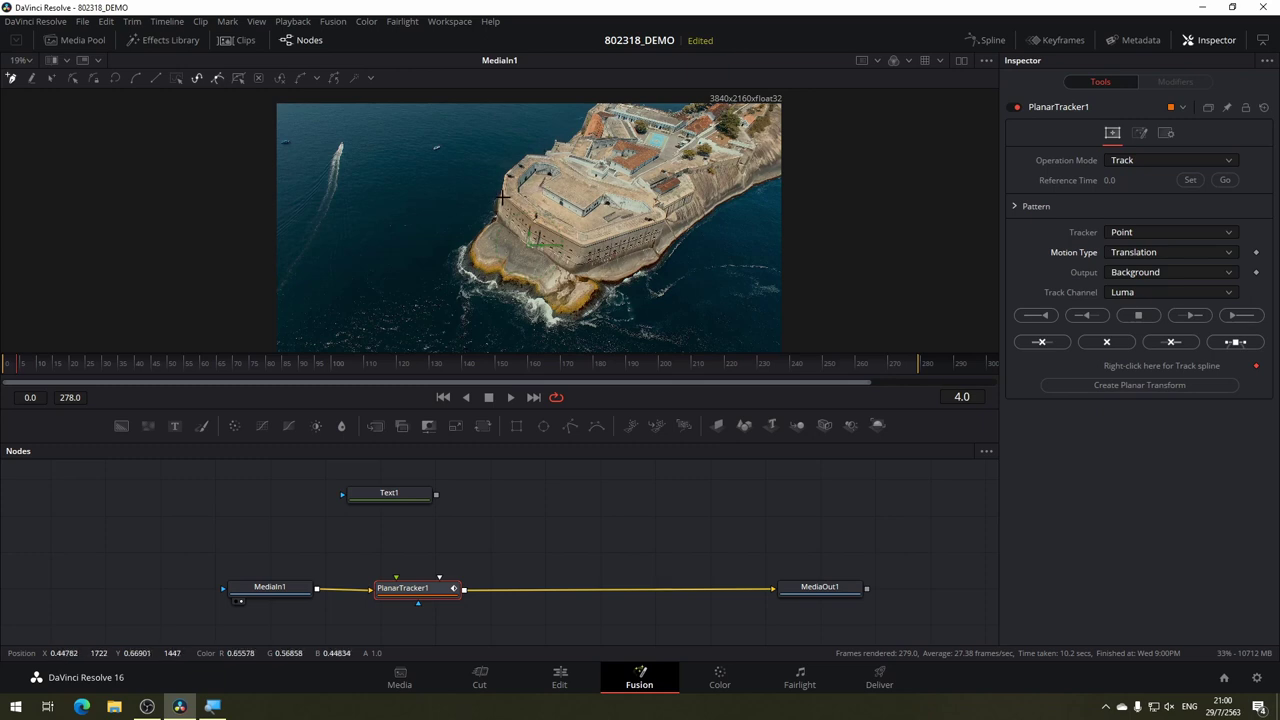
click(1159, 233)
click(1153, 264)
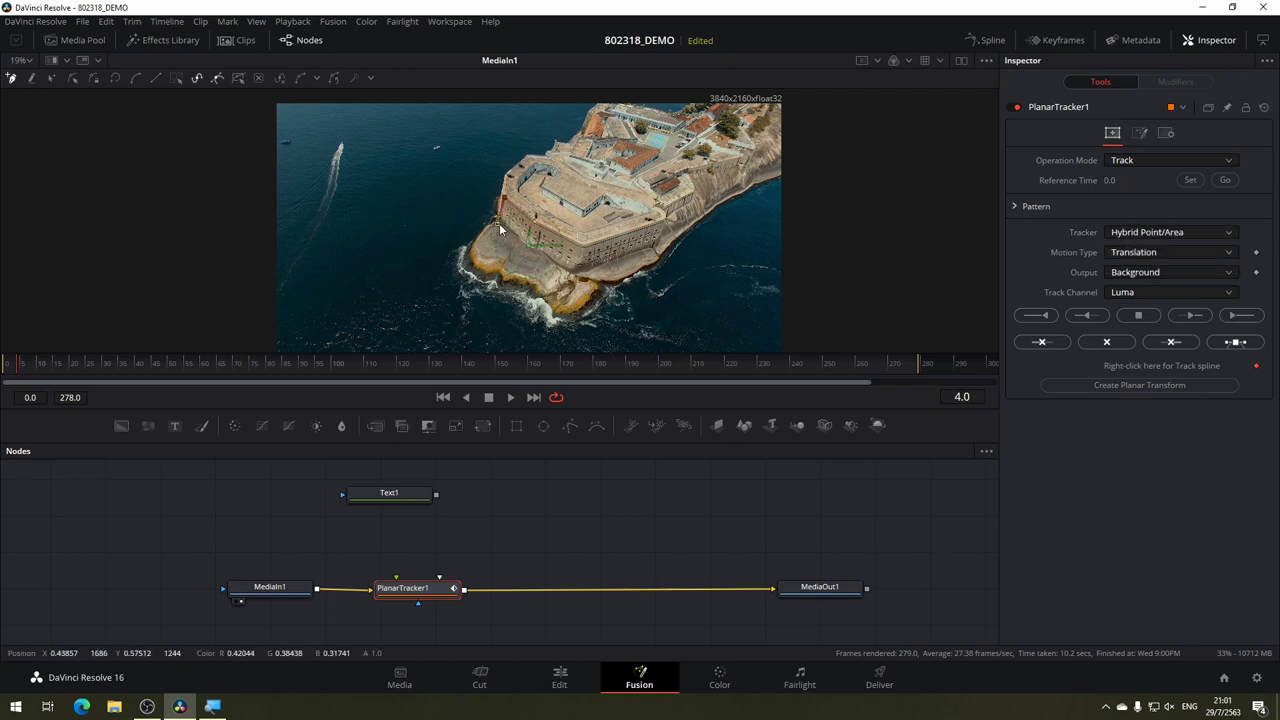
Zoom in and place corners at the wall's base, lower right, right edge and top, closing the outline.
scroll(530, 248, up, 2)
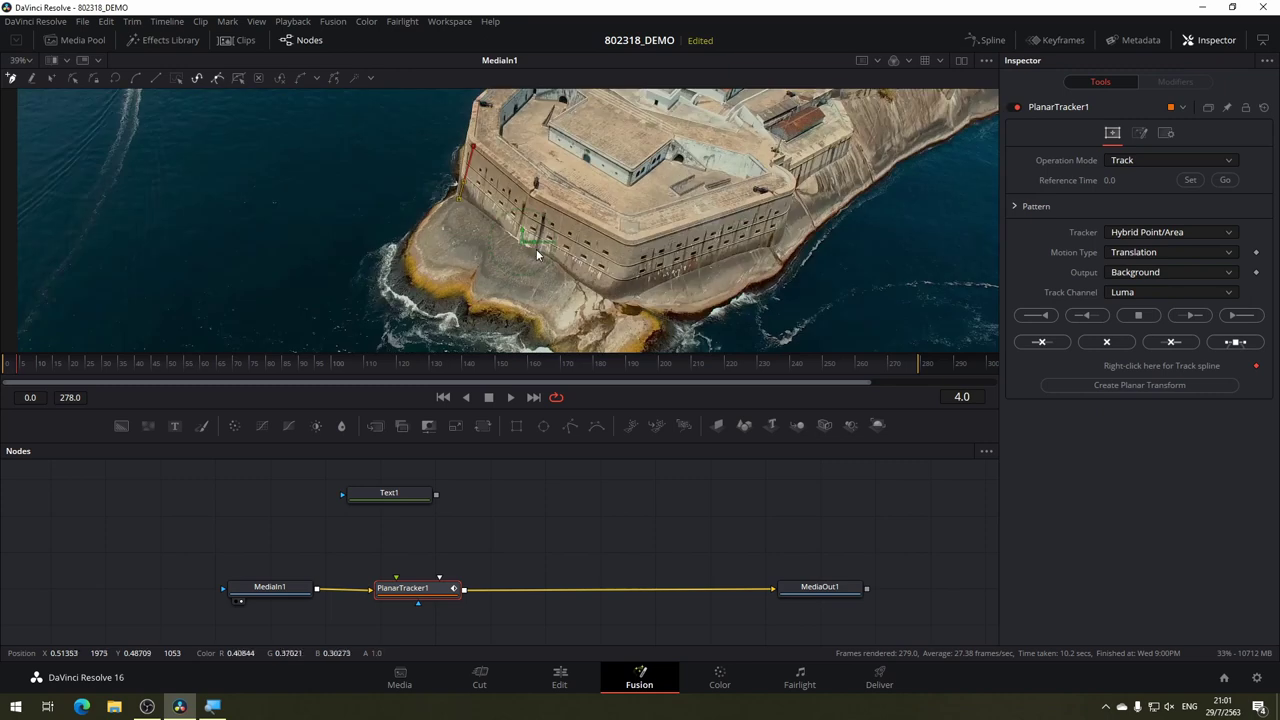
scroll(518, 245, up, 3)
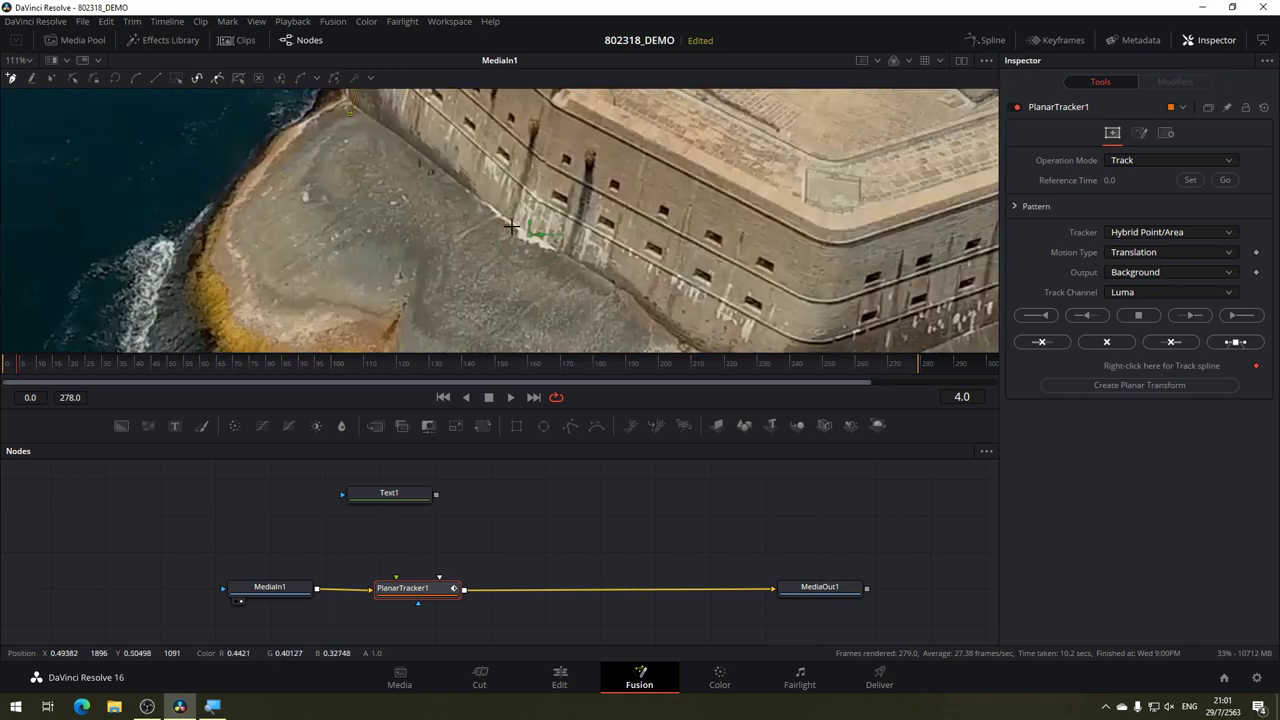
click(511, 227)
scroll(591, 221, down, 2)
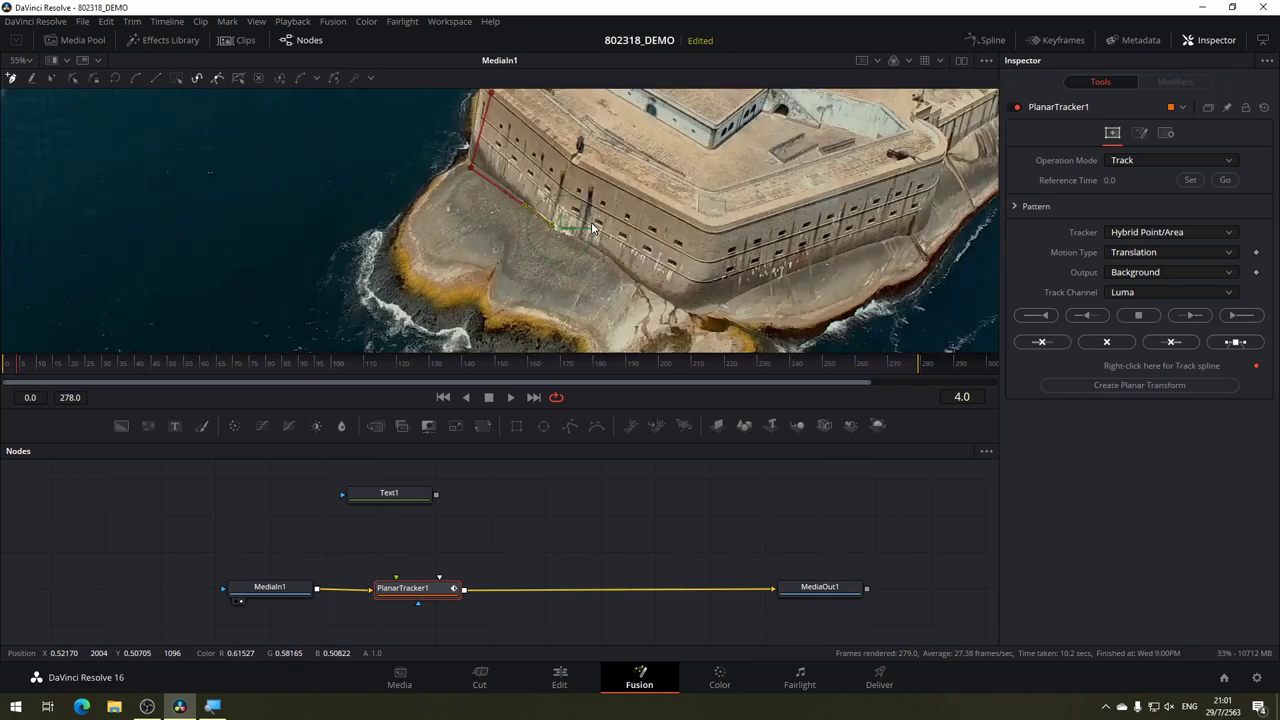
click(673, 302)
click(708, 229)
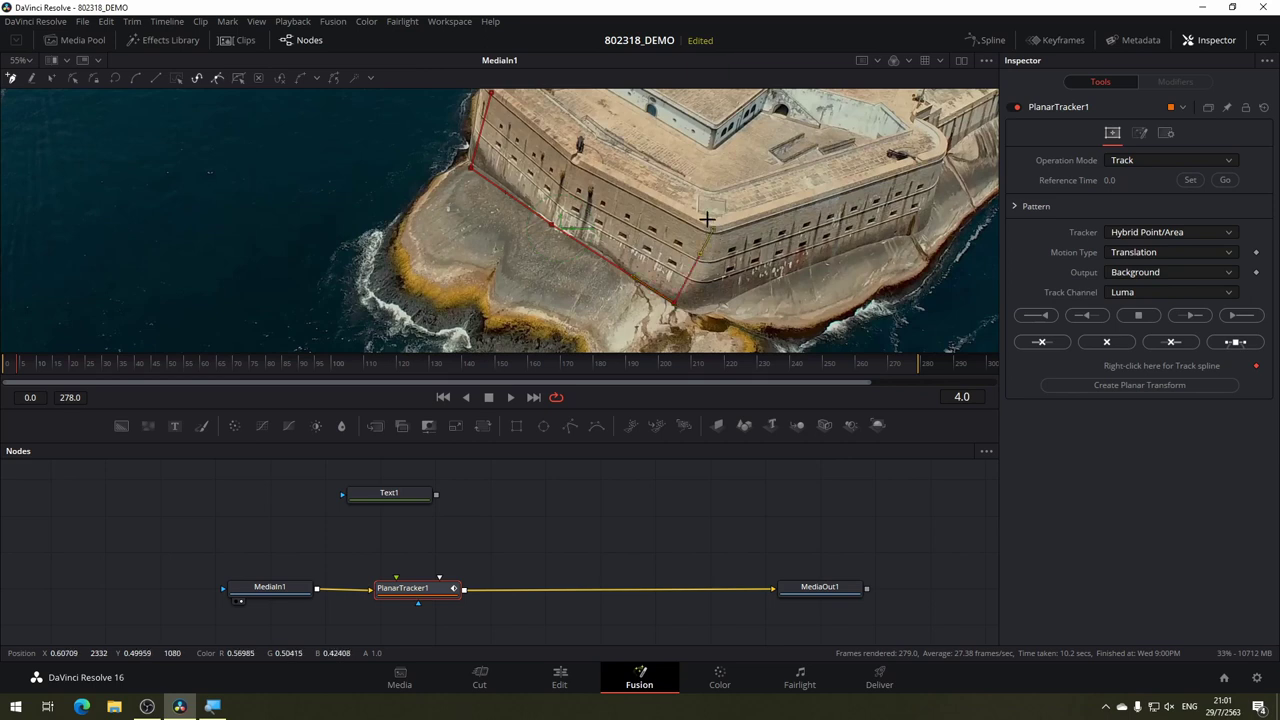
click(581, 160)
click(491, 93)
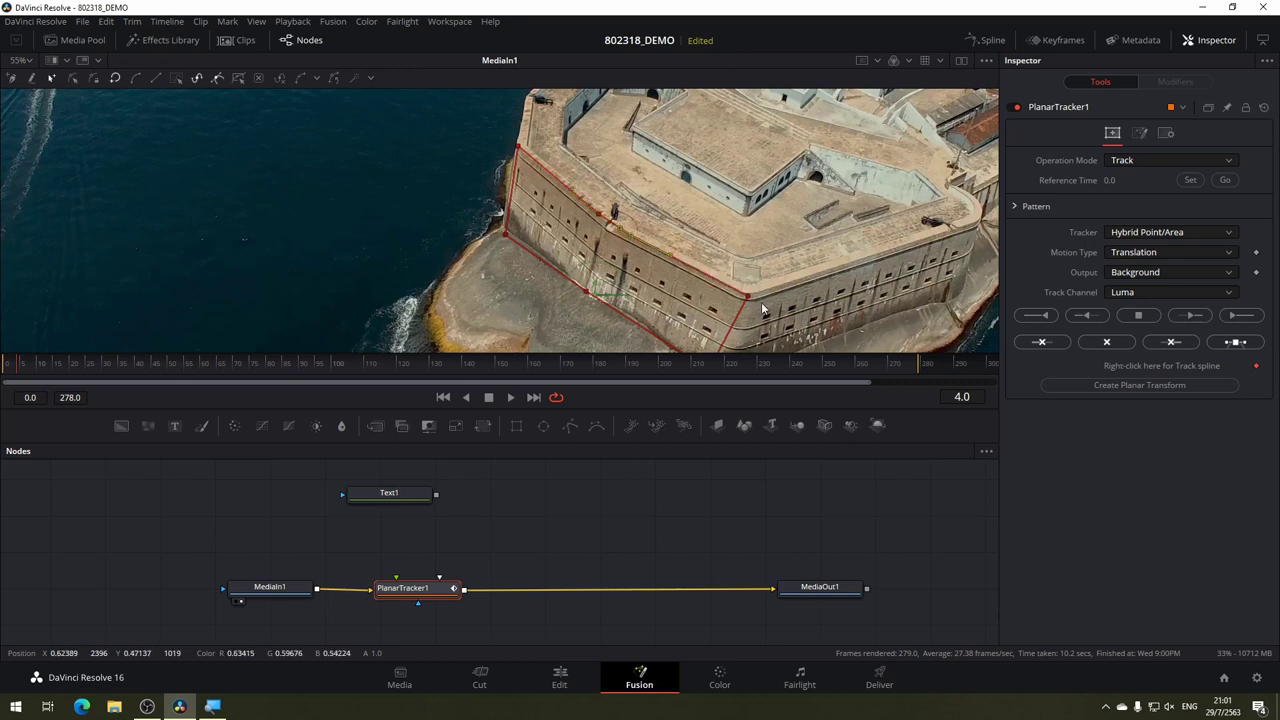
drag(761, 302, 730, 236)
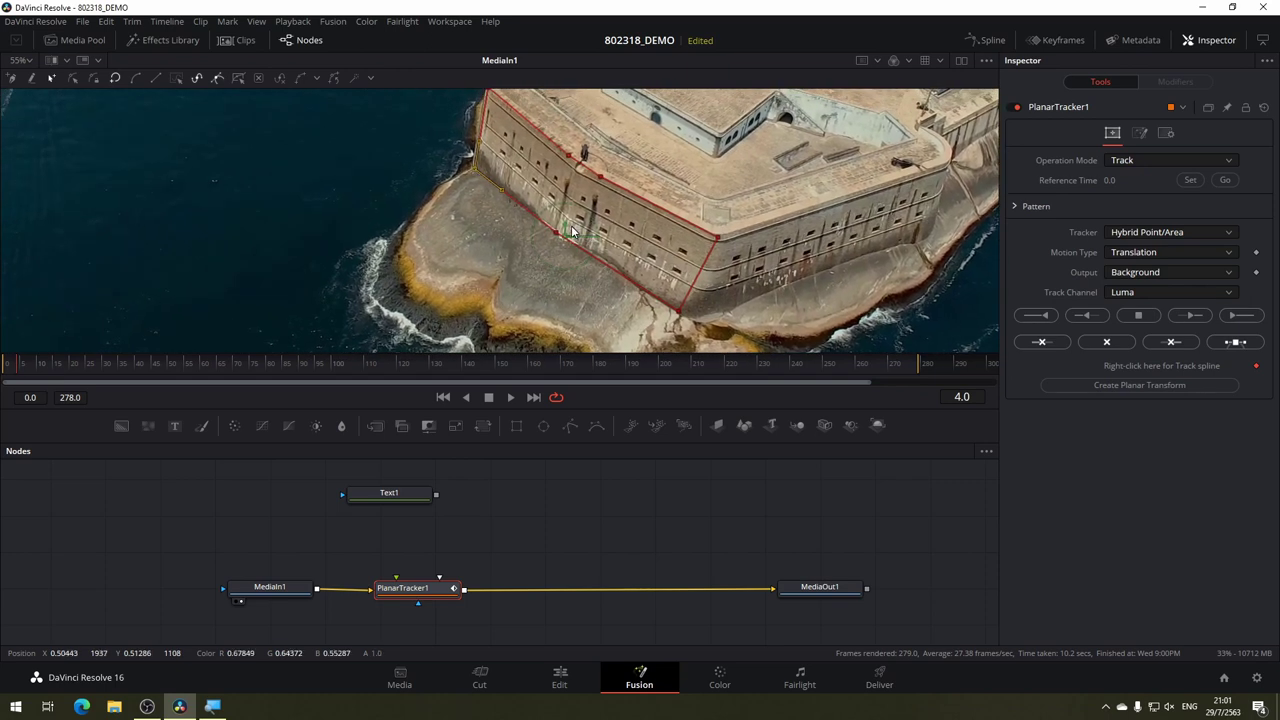
scroll(570, 224, down, 3)
scroll(570, 223, up, 1)
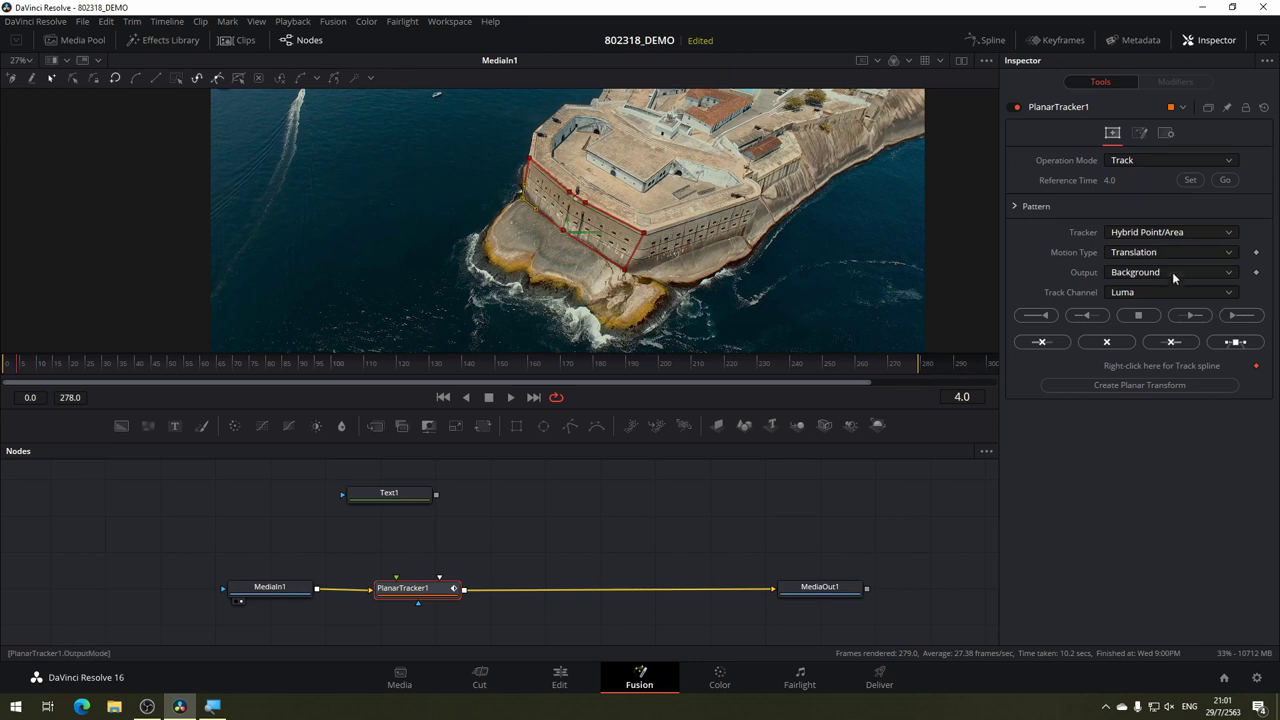
Track the outlined wall from frame 4 to frame 278, then scrub back to review it.
click(1240, 315)
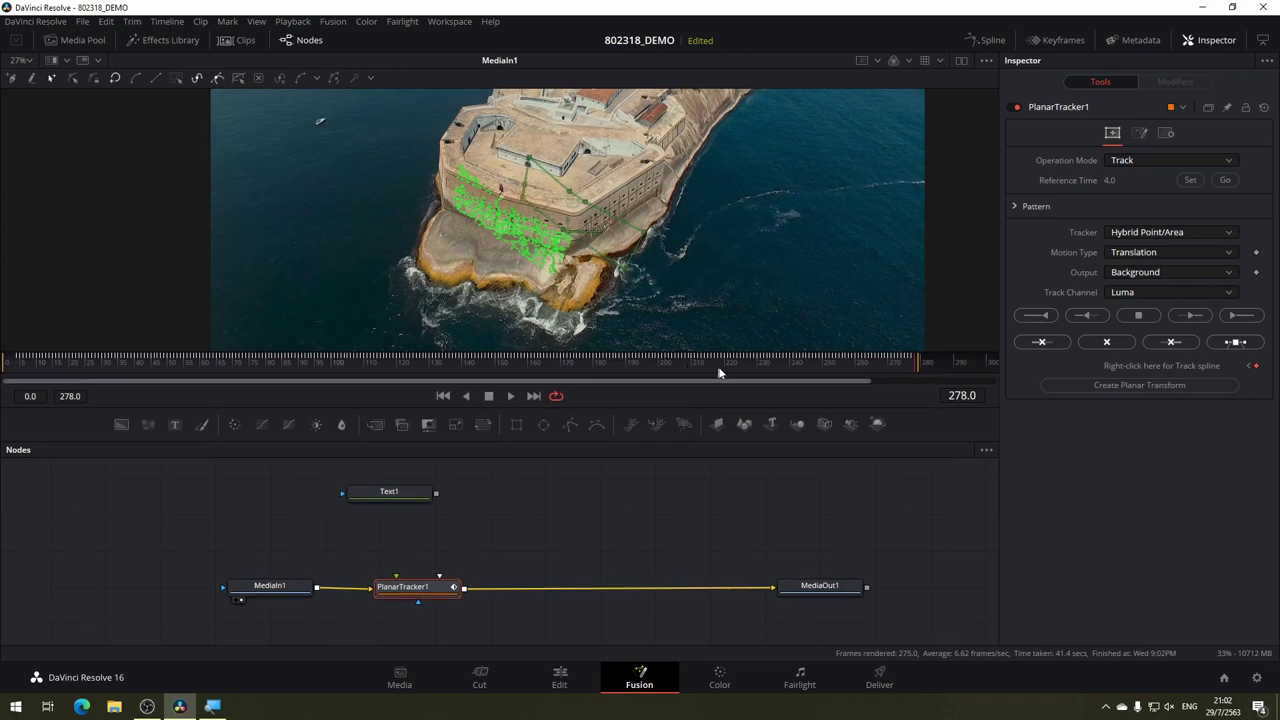
mouse_move(718, 373)
mouse_down()
mouse_move(919, 376)
mouse_move(112, 364)
mouse_move(860, 397)
mouse_move(6, 388)
mouse_up()
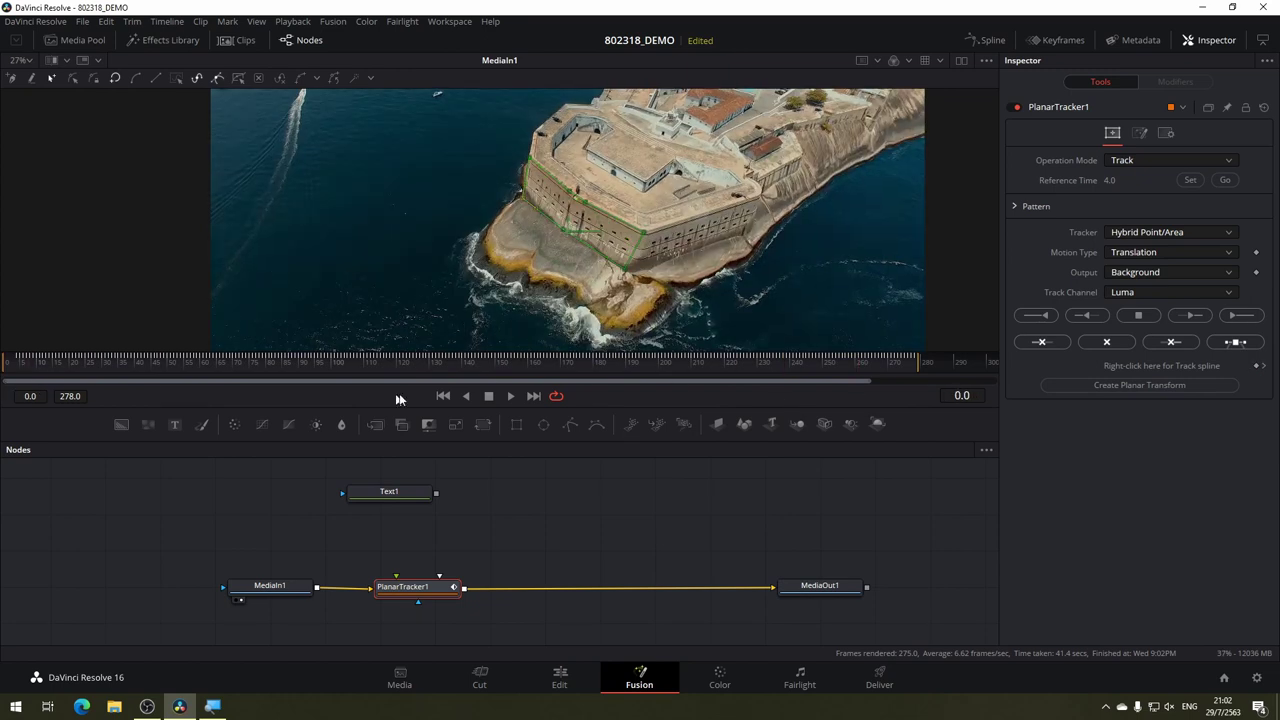
Set the motion type to Translation, Rotation and dismiss the track append error.
click(1172, 252)
click(1175, 285)
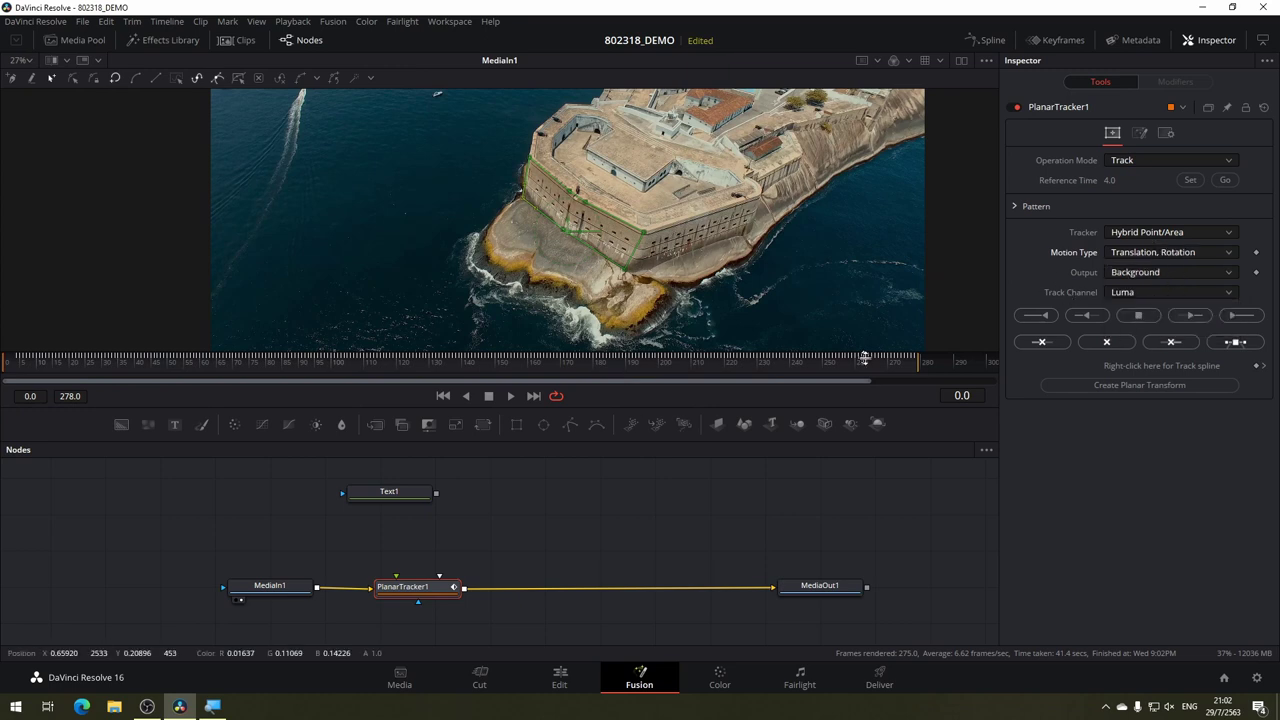
click(1234, 318)
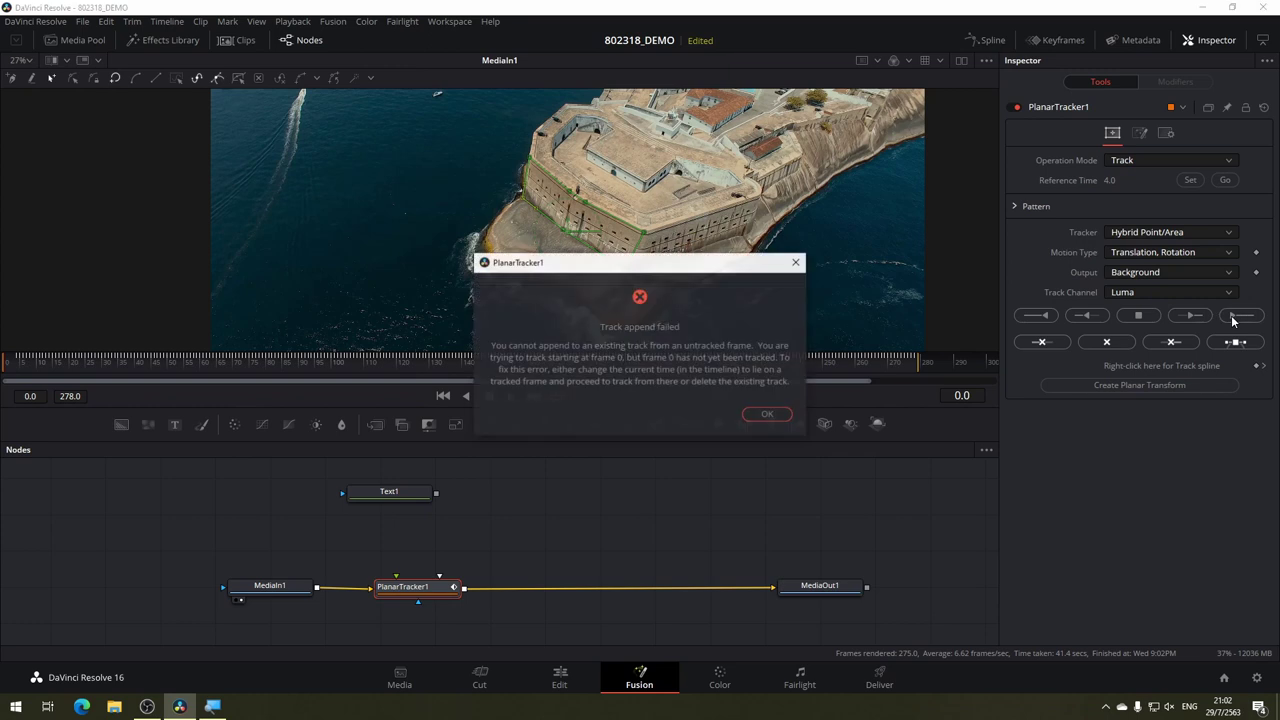
click(772, 415)
Reset the reference time to frame 0, track forward, and inspect the result at frame 111.
click(1190, 180)
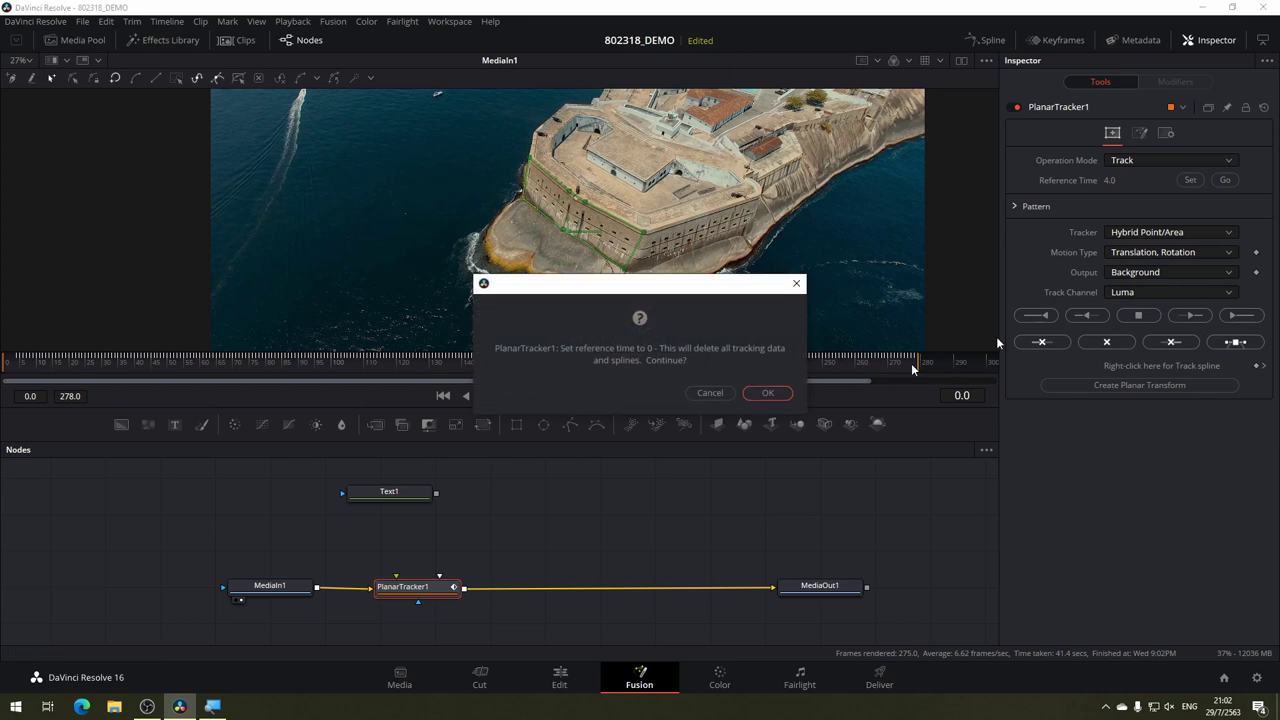
click(767, 393)
click(1243, 317)
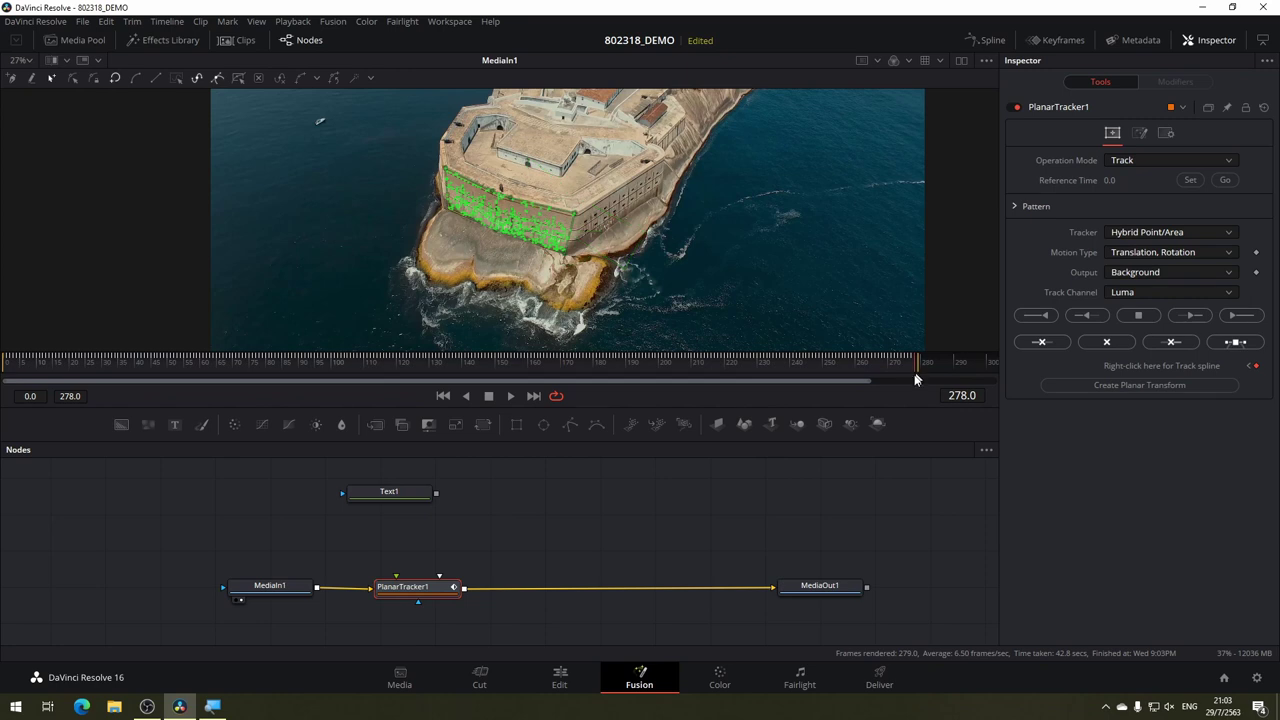
drag(916, 364, 3, 362)
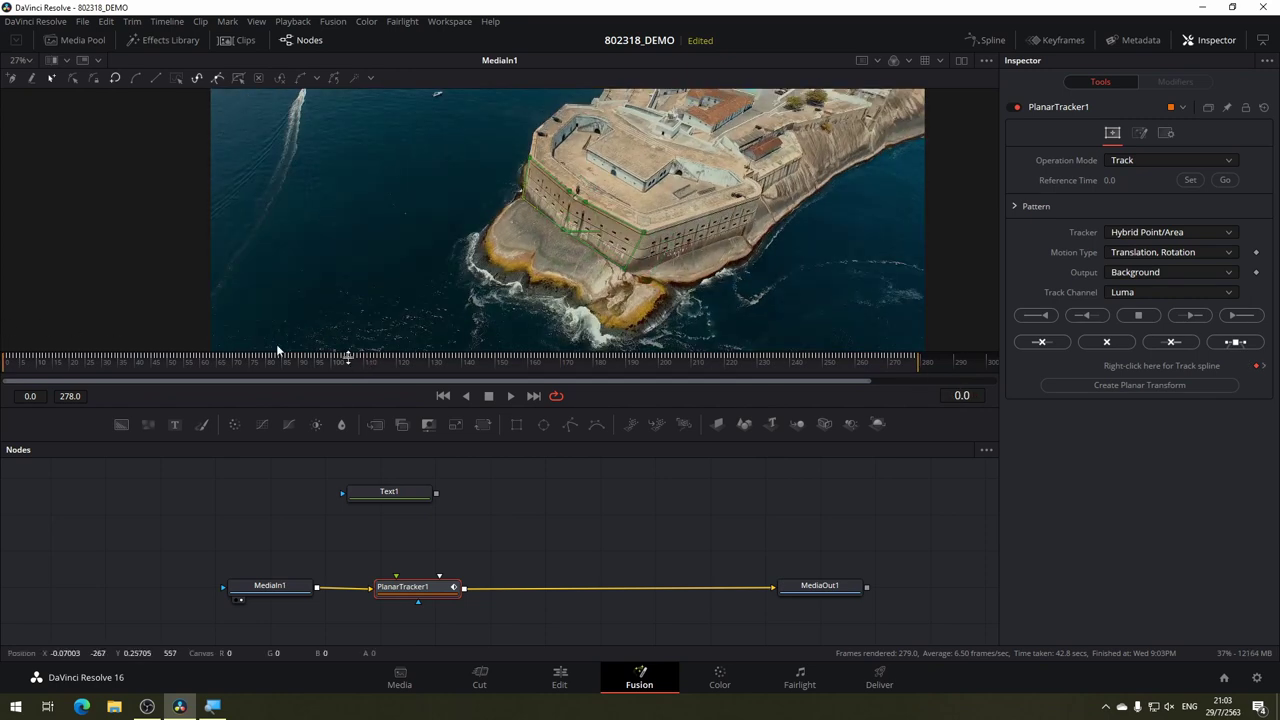
Create PlanarTransform1 from the track and arrange it next to Text1 in the node graph.
click(1133, 384)
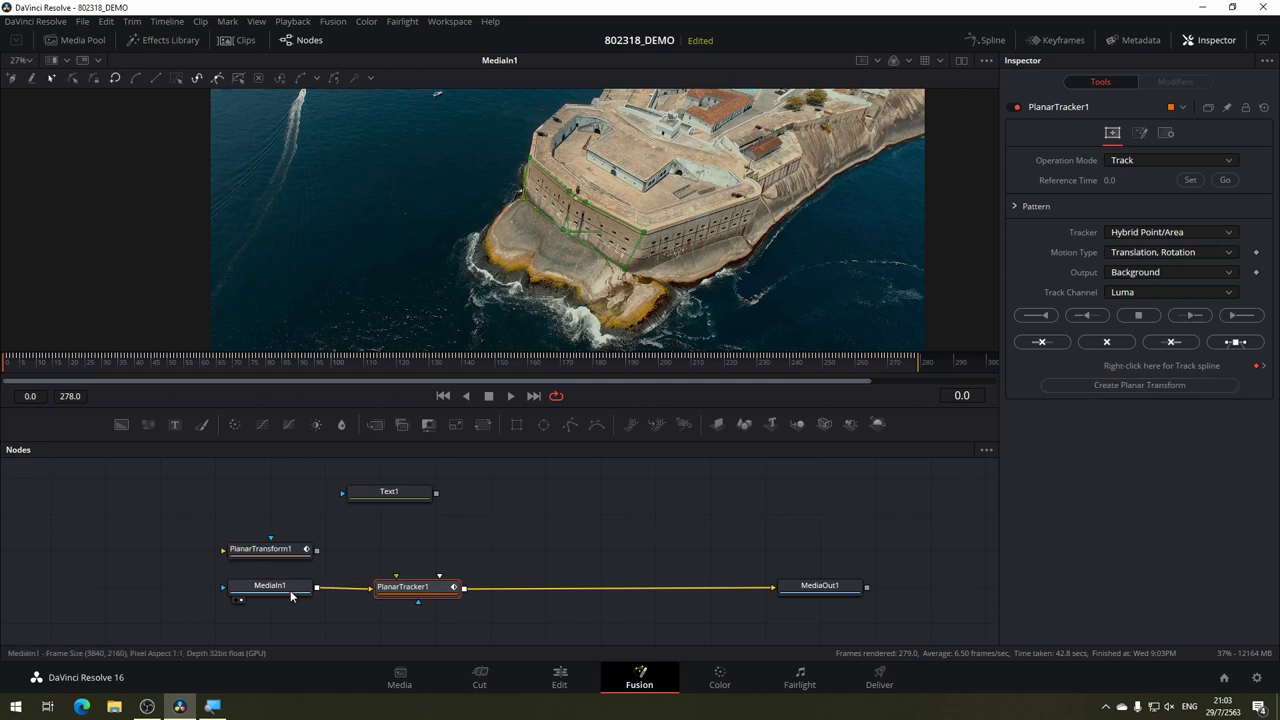
drag(291, 549, 472, 539)
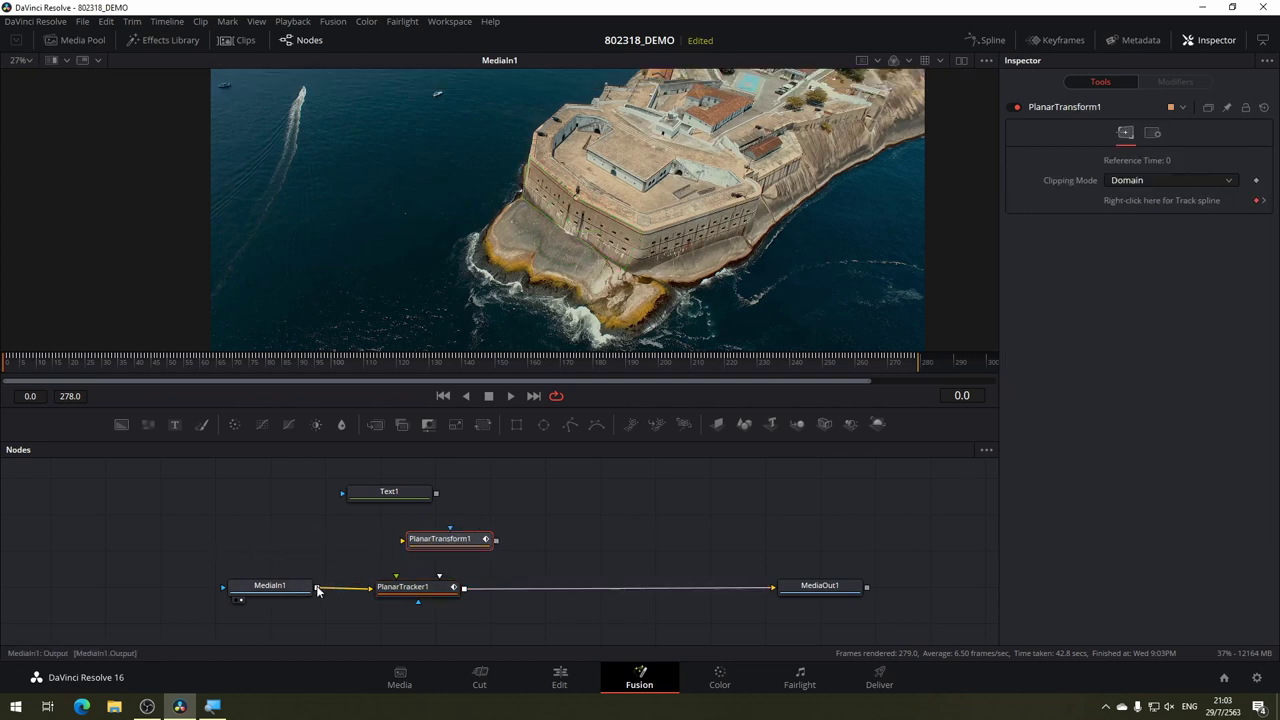
mouse_move(316, 587)
mouse_down()
mouse_move(406, 545)
mouse_move(530, 543)
mouse_up()
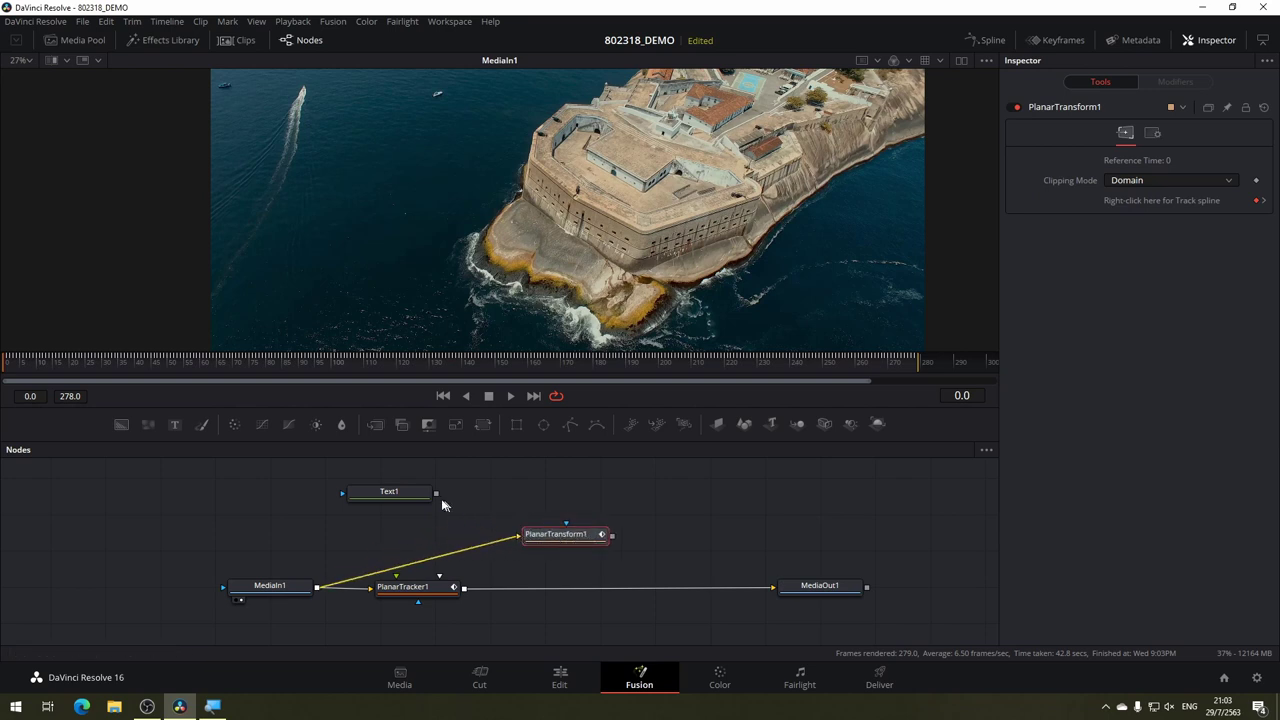
mouse_move(401, 494)
mouse_down()
mouse_move(692, 502)
mouse_move(705, 527)
mouse_move(495, 479)
mouse_up()
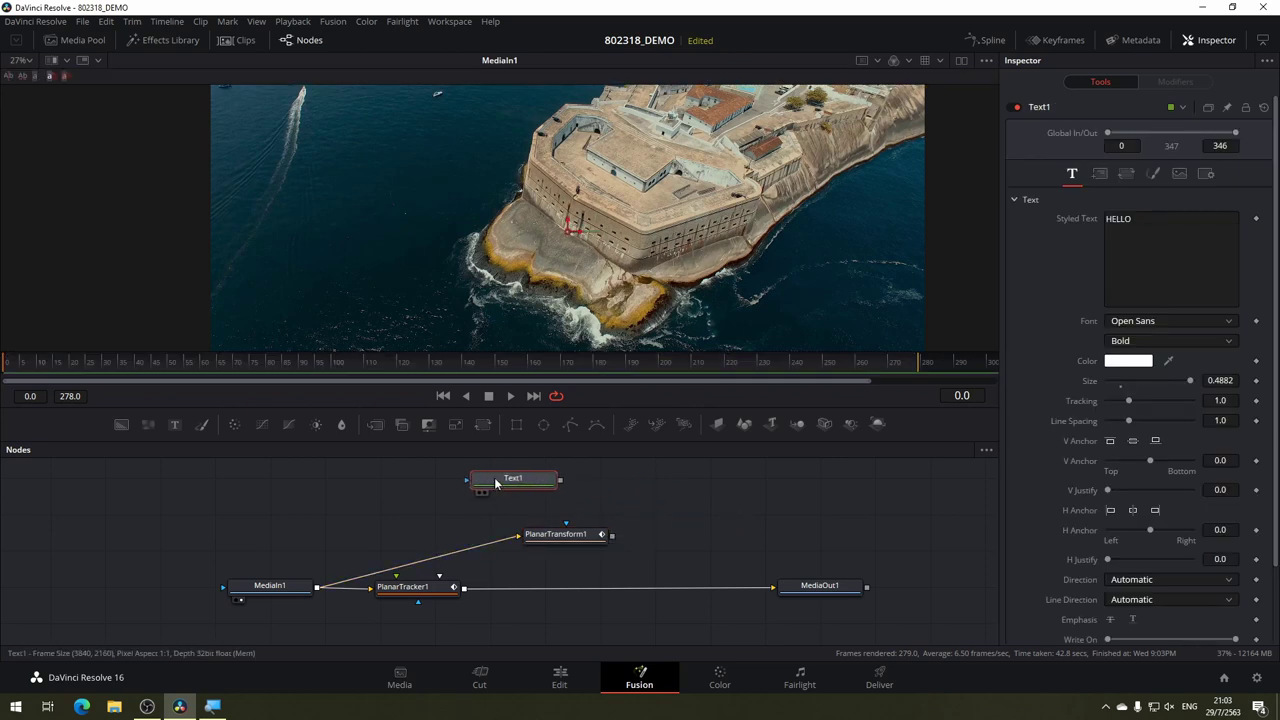
drag(516, 536, 467, 485)
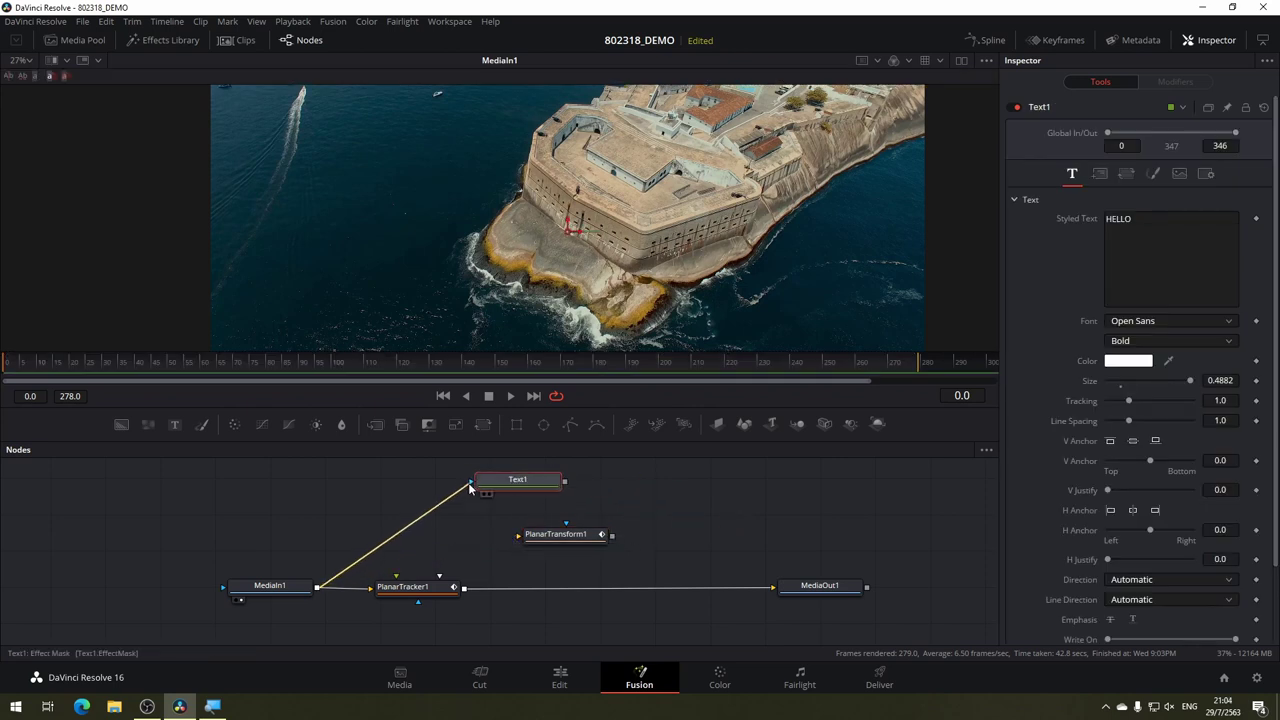
drag(548, 540, 628, 531)
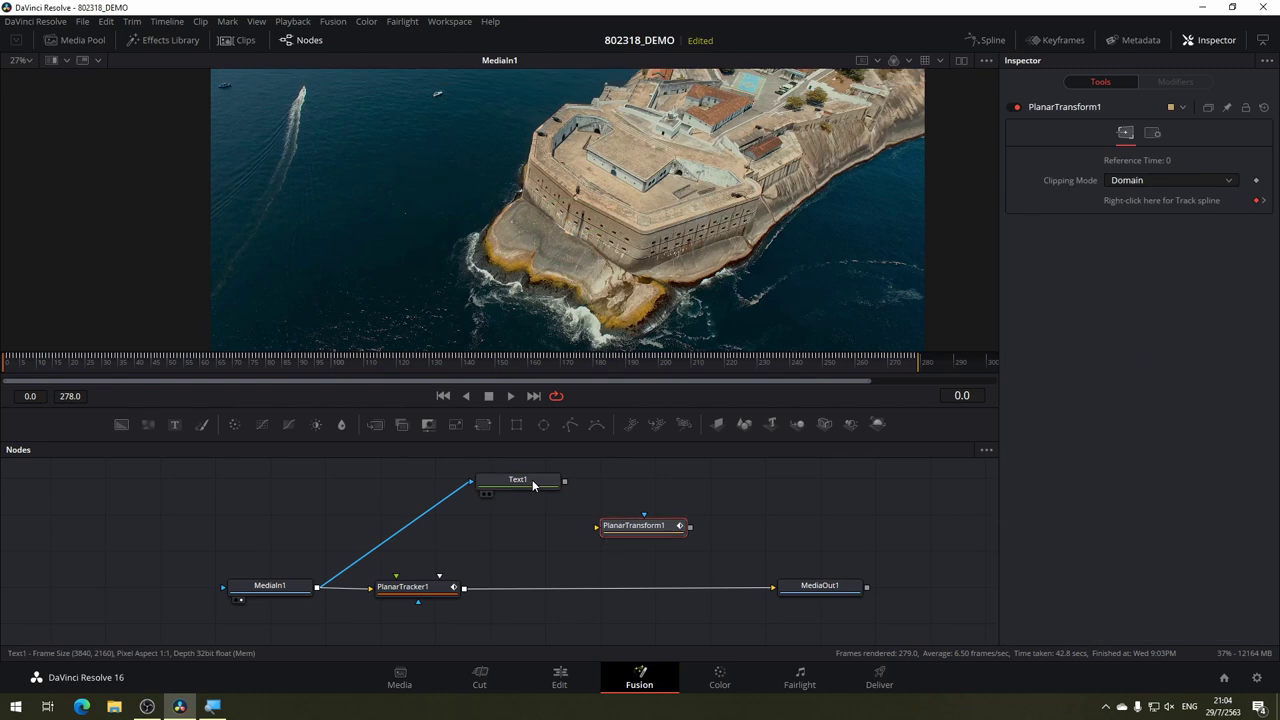
Disconnect MediaIn1 from Text1 and feed Text1's output into PlanarTransform1, placed below Text1.
drag(517, 480, 507, 492)
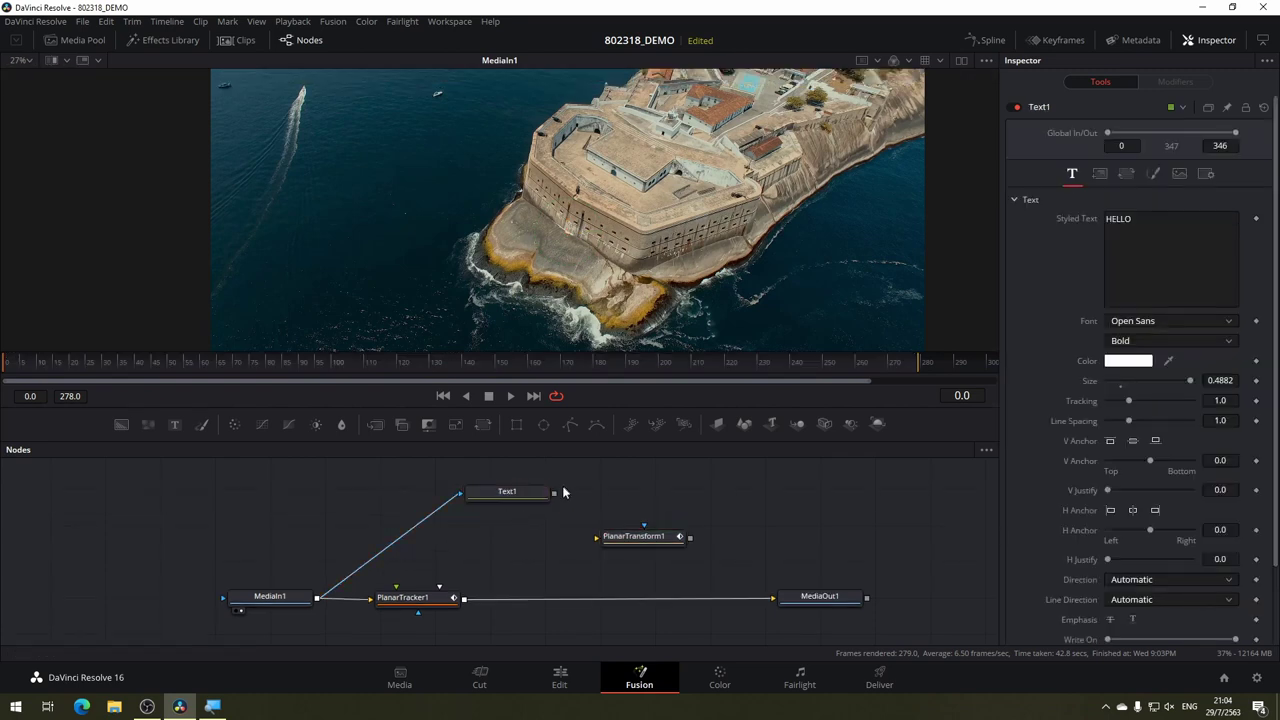
drag(463, 492, 452, 506)
drag(594, 541, 633, 533)
drag(524, 503, 384, 503)
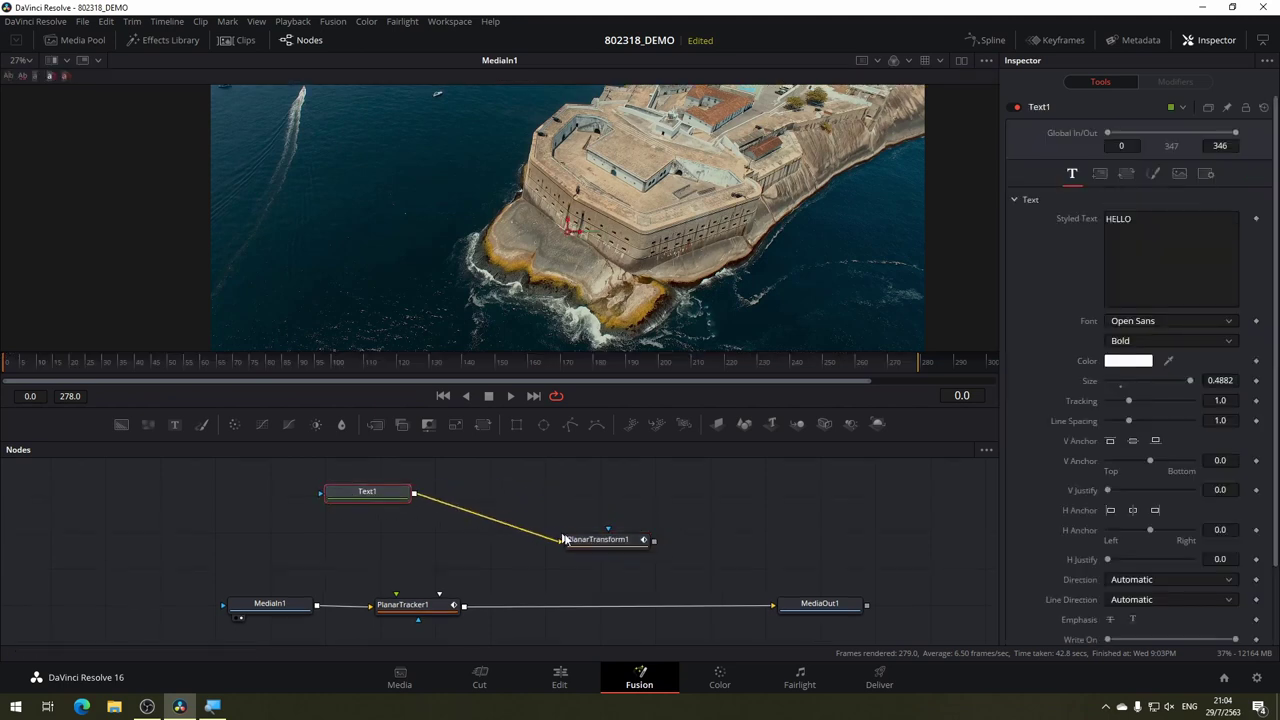
drag(592, 538, 511, 541)
click(511, 541)
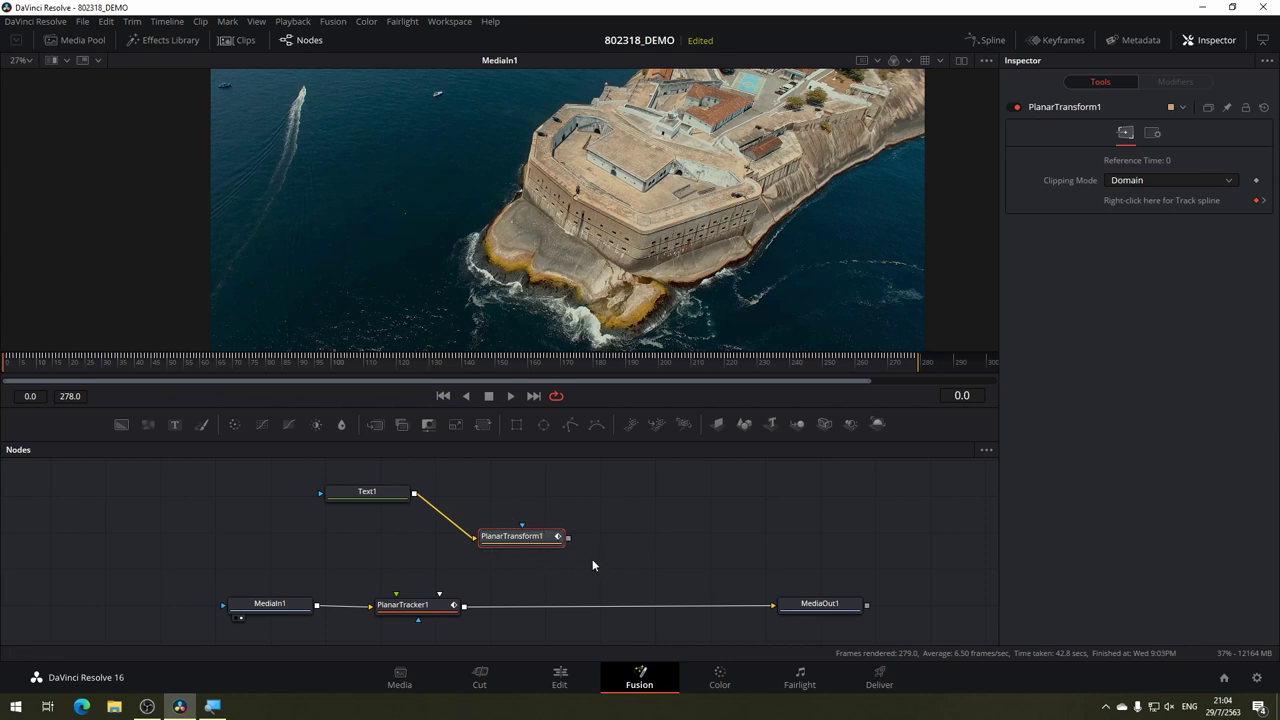
Add a Merge node after PlanarTransform1, with PlanarTransform1 as its foreground.
key(shift+space)
text(m)
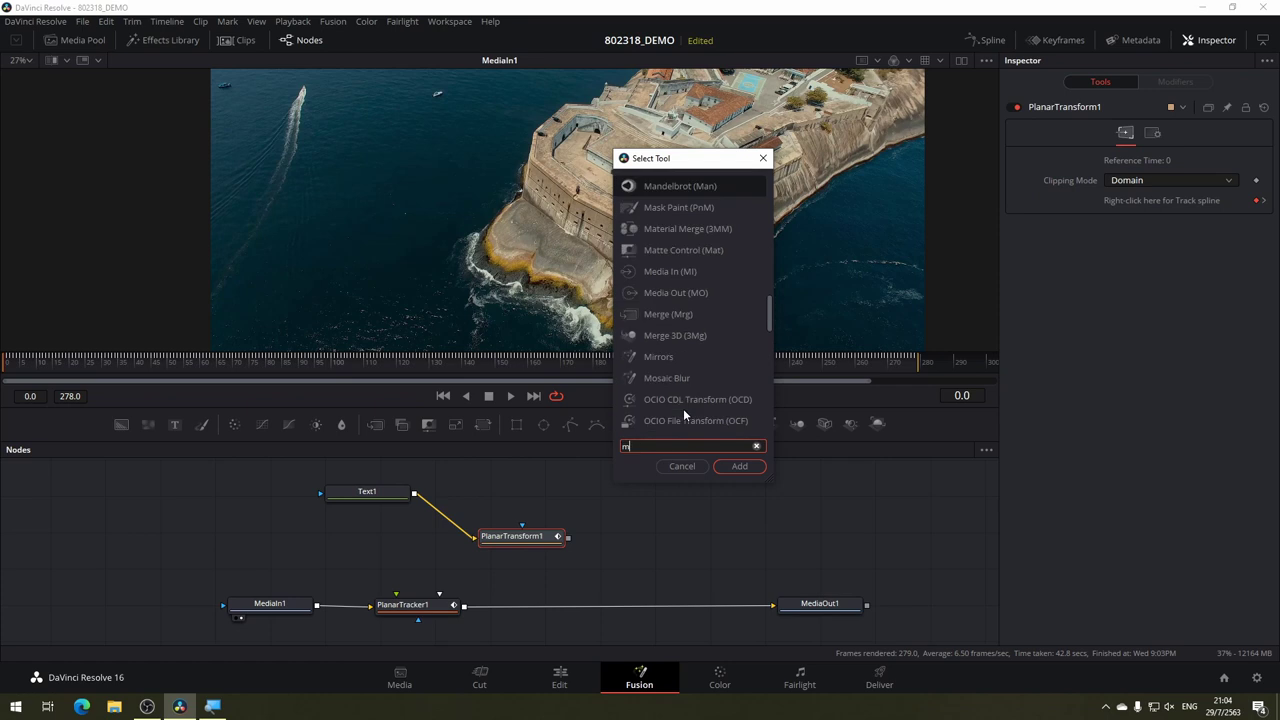
text(er)
click(742, 466)
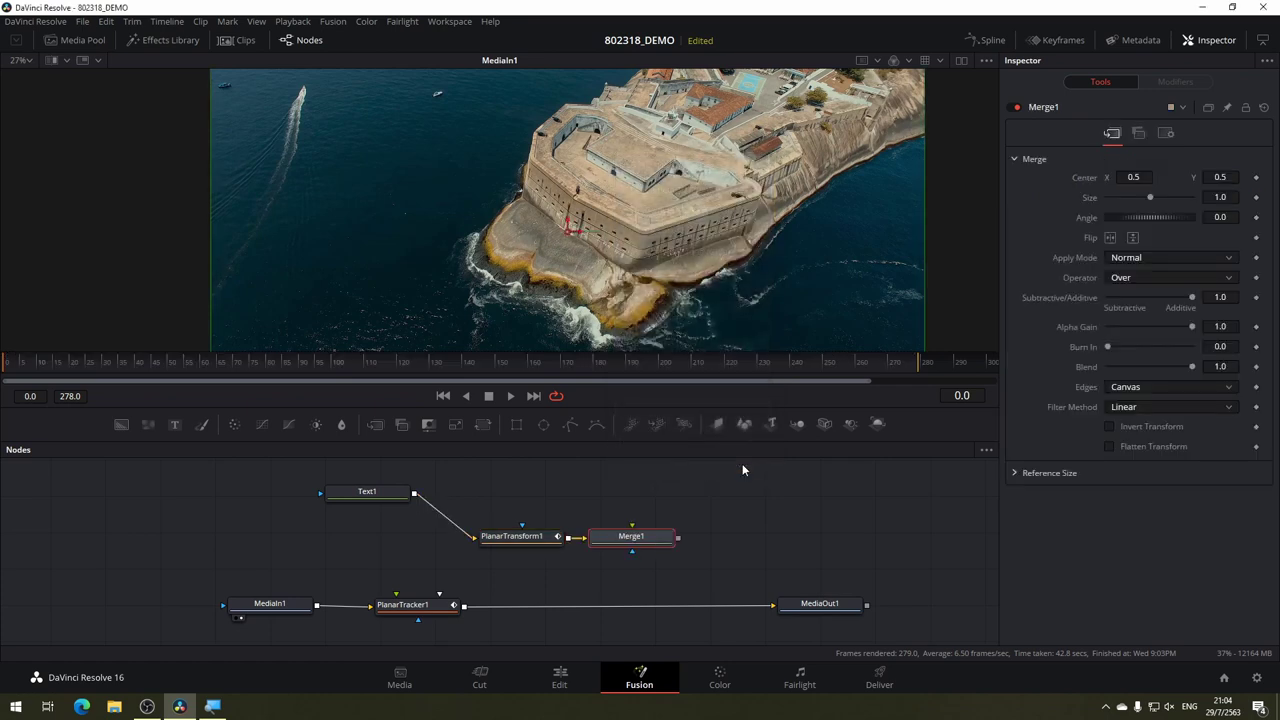
drag(618, 540, 616, 573)
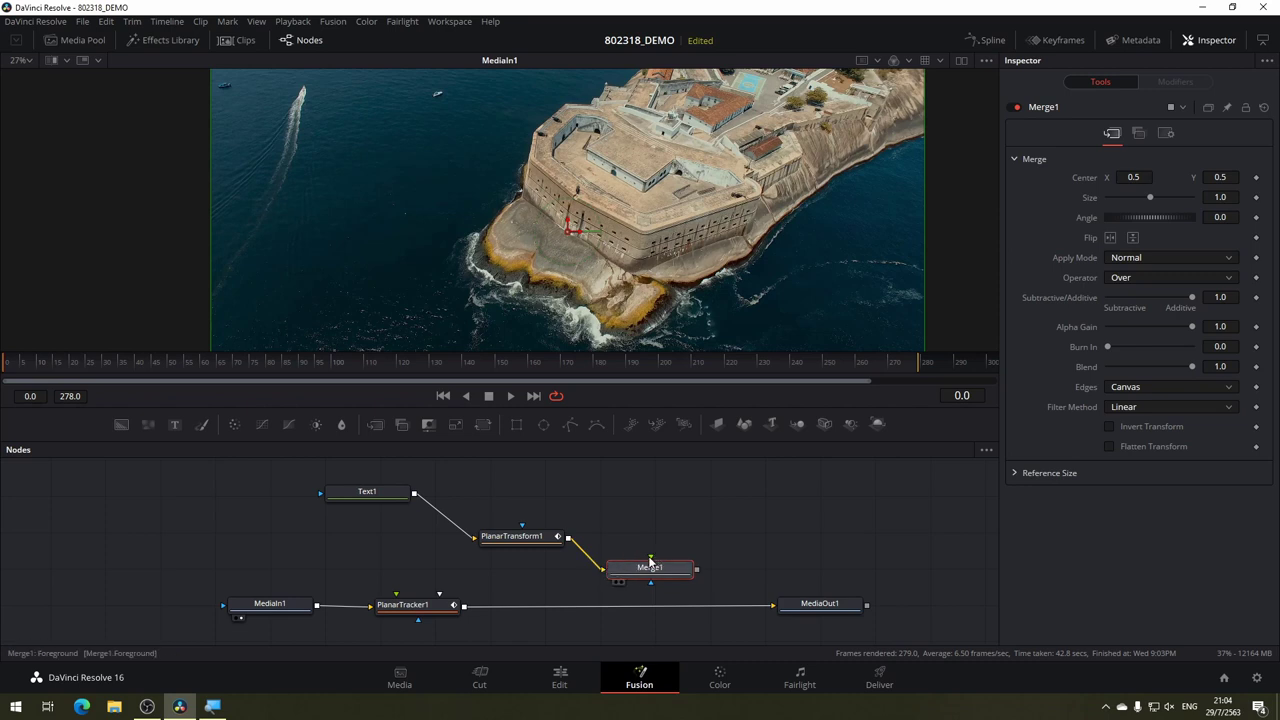
mouse_move(604, 572)
mouse_down()
mouse_move(358, 603)
mouse_move(607, 578)
mouse_move(568, 538)
mouse_up()
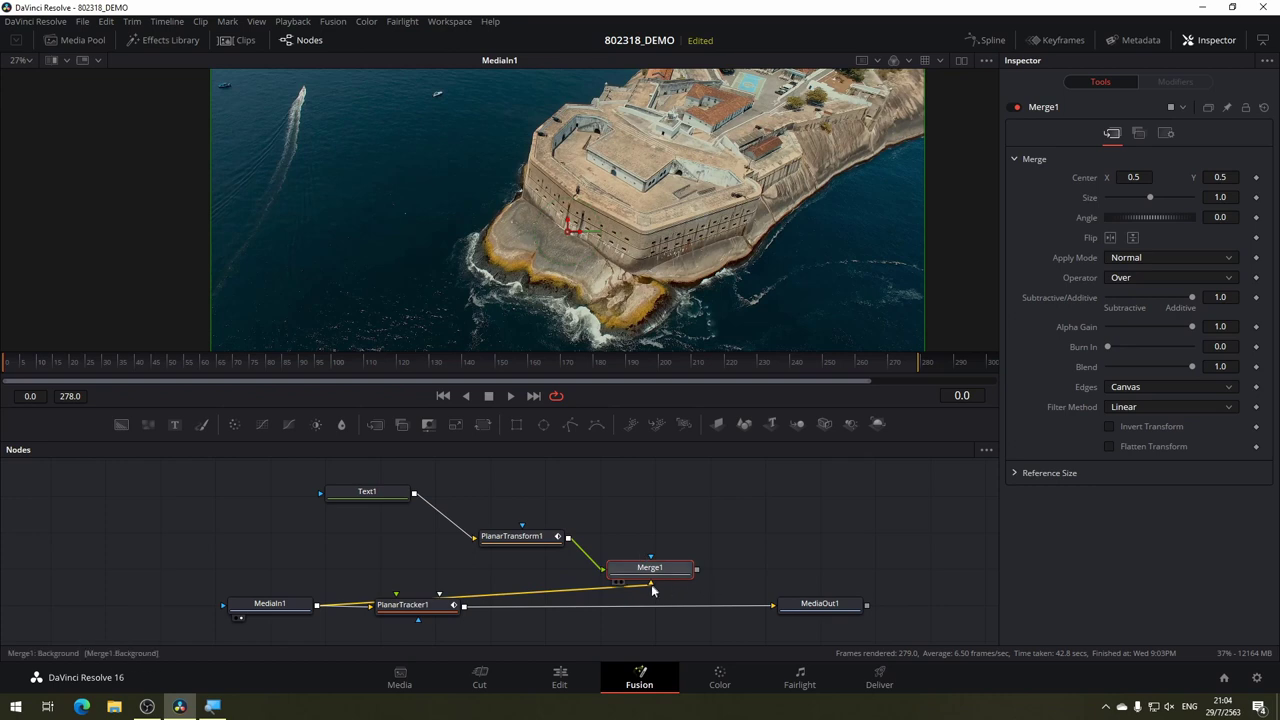
Connect Merge1 to MediaOut1 between MediaIn1 and the output, moving PlanarTracker1 off the main chain.
mouse_move(698, 571)
mouse_down()
mouse_move(802, 620)
mouse_move(714, 566)
mouse_up()
scroll(714, 566, down, 2)
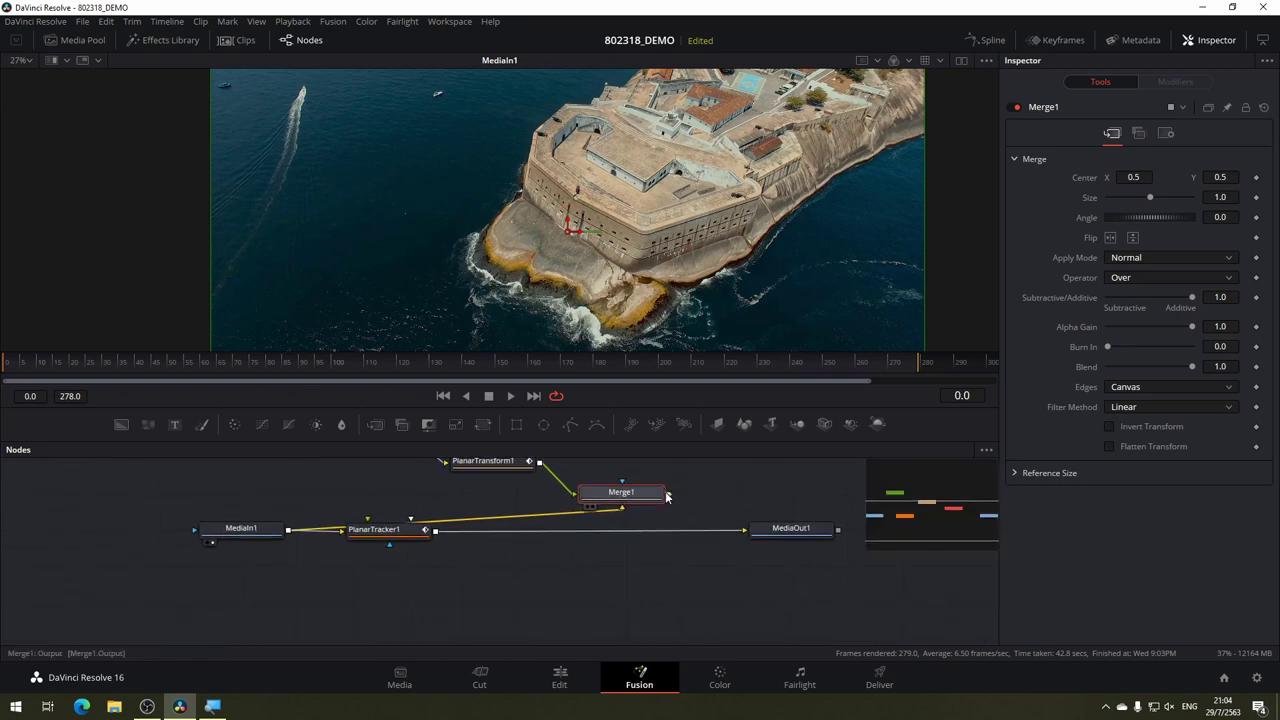
drag(667, 497, 745, 528)
mouse_move(368, 535)
mouse_down()
mouse_move(296, 610)
mouse_move(205, 604)
mouse_up()
drag(621, 497, 488, 532)
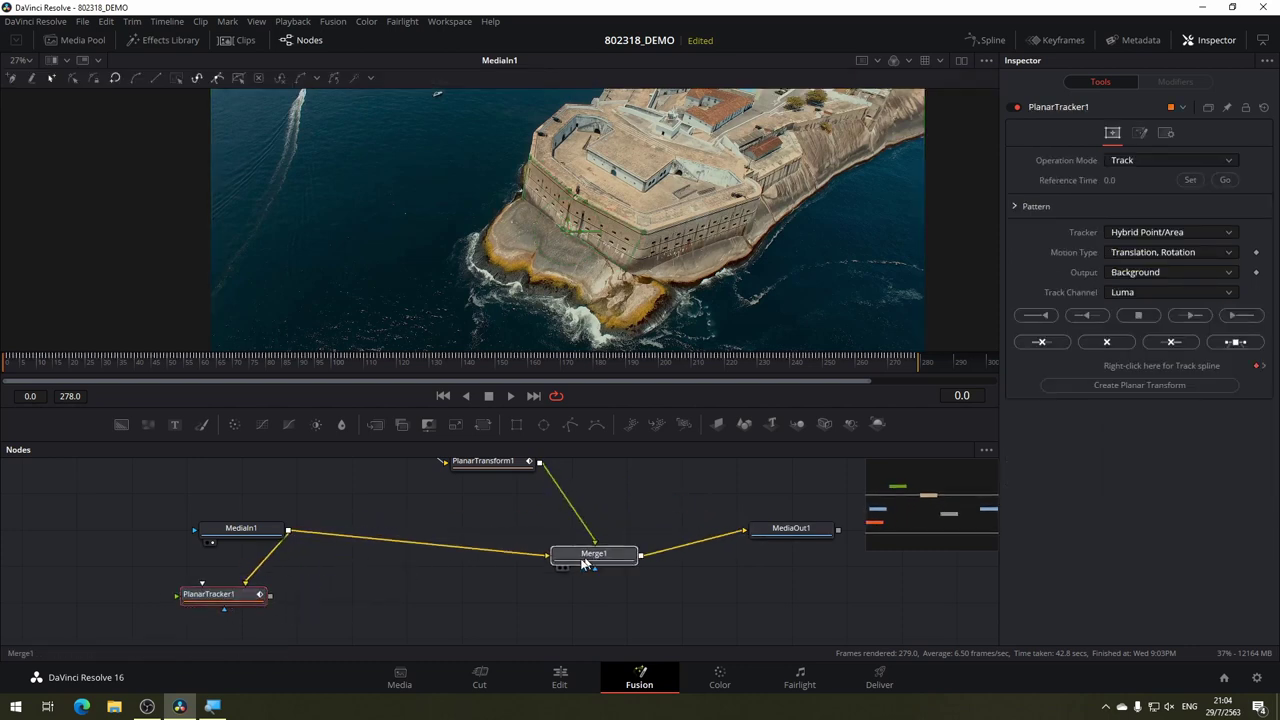
click(488, 532)
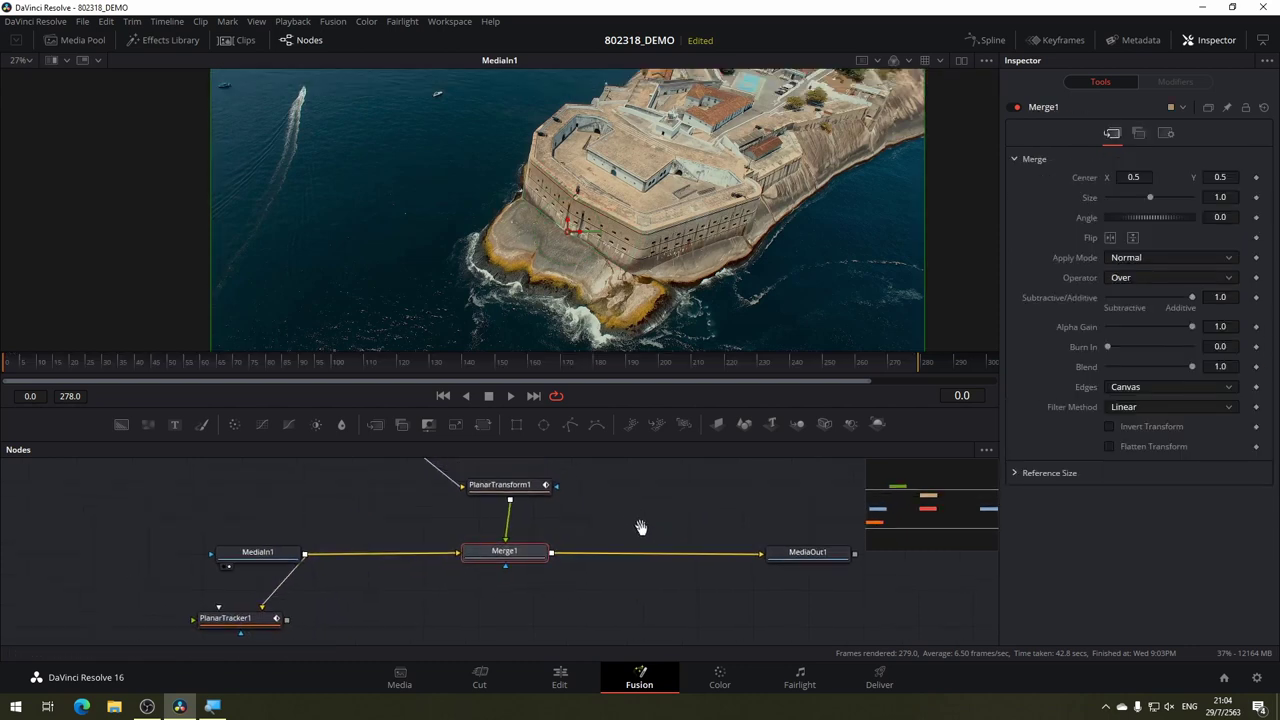
View Merge1's composite and check HELLO at frames 11 and 128 through to frame 278.
key(1)
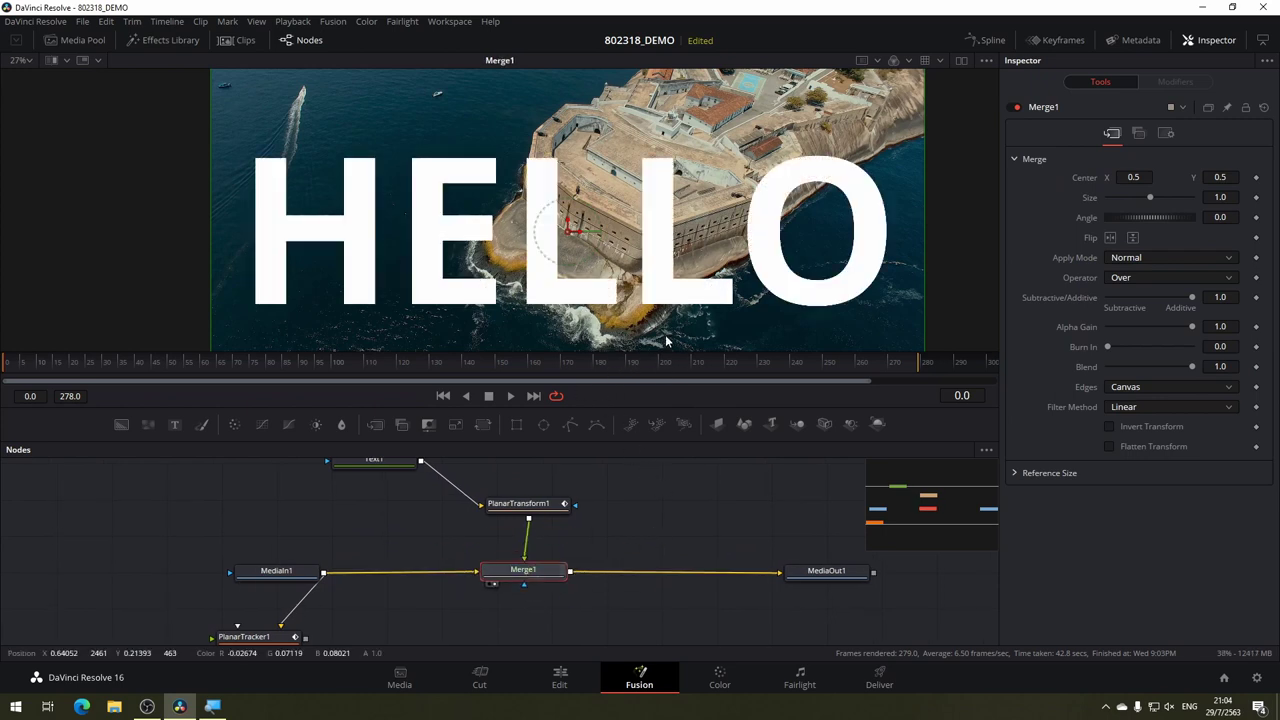
drag(694, 488, 685, 510)
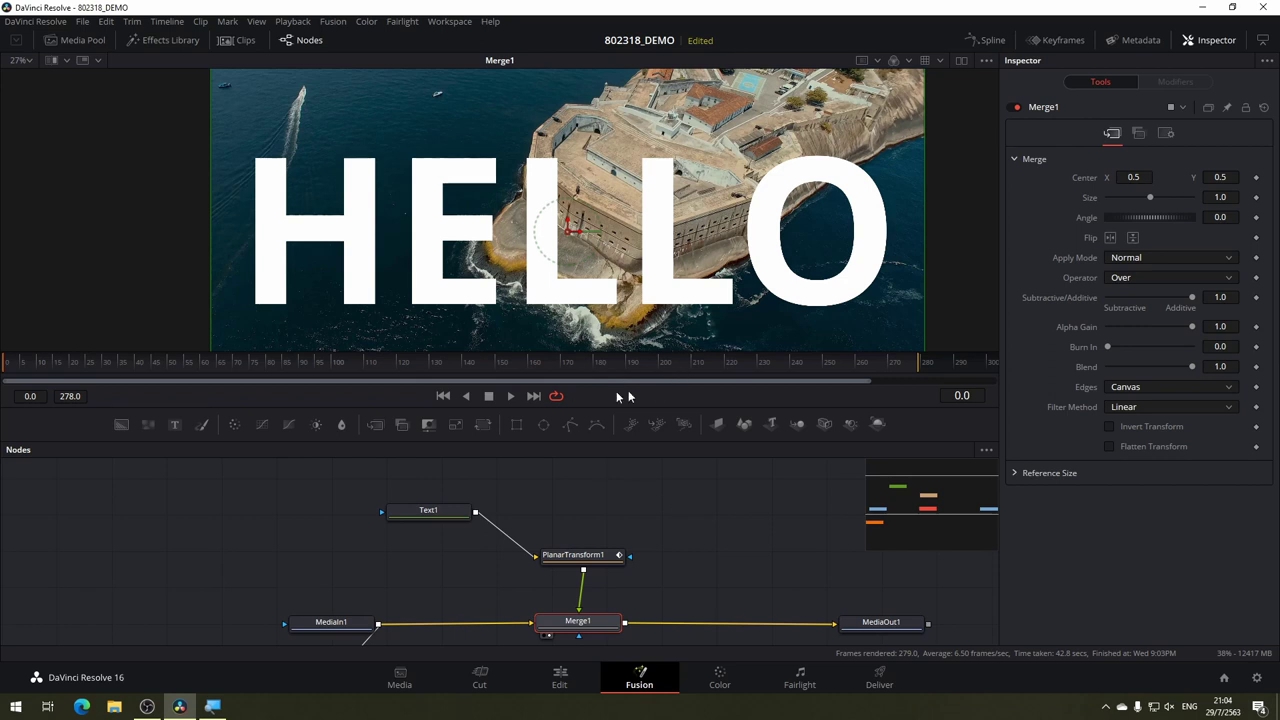
click(204, 362)
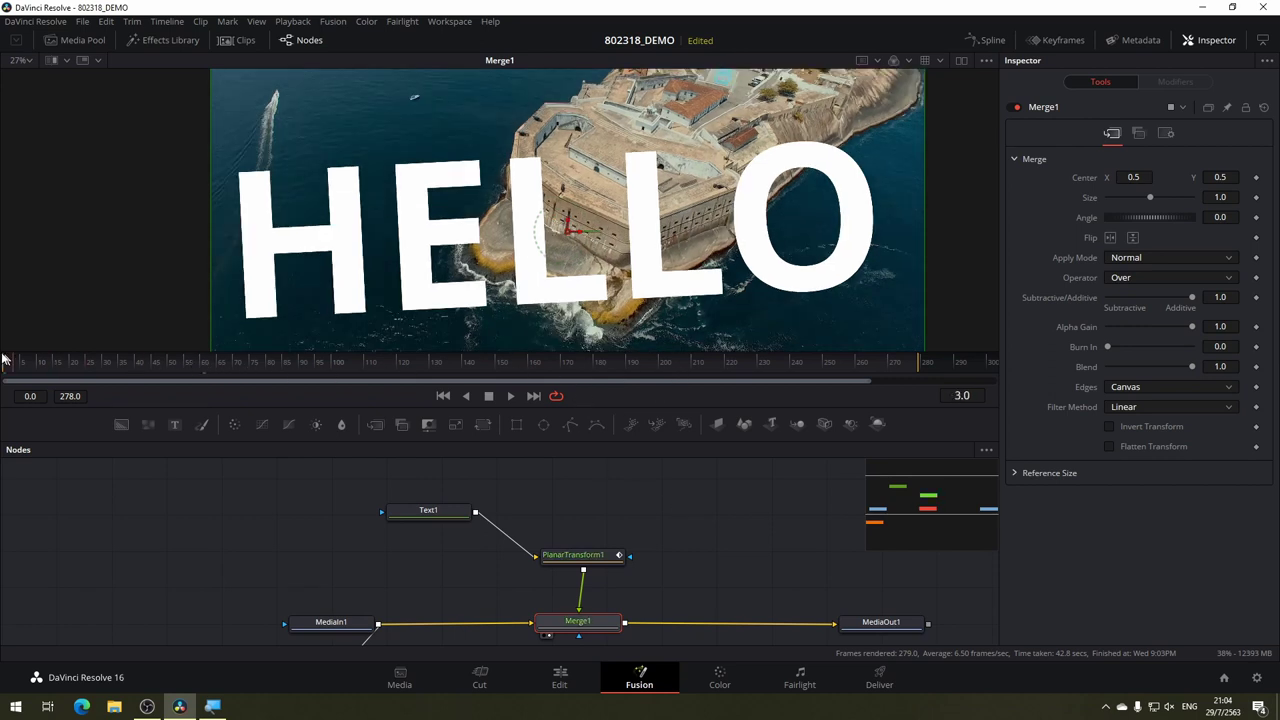
click(48, 362)
click(431, 362)
mouse_move(652, 383)
mouse_down()
mouse_move(913, 399)
mouse_move(109, 376)
mouse_move(916, 390)
mouse_up()
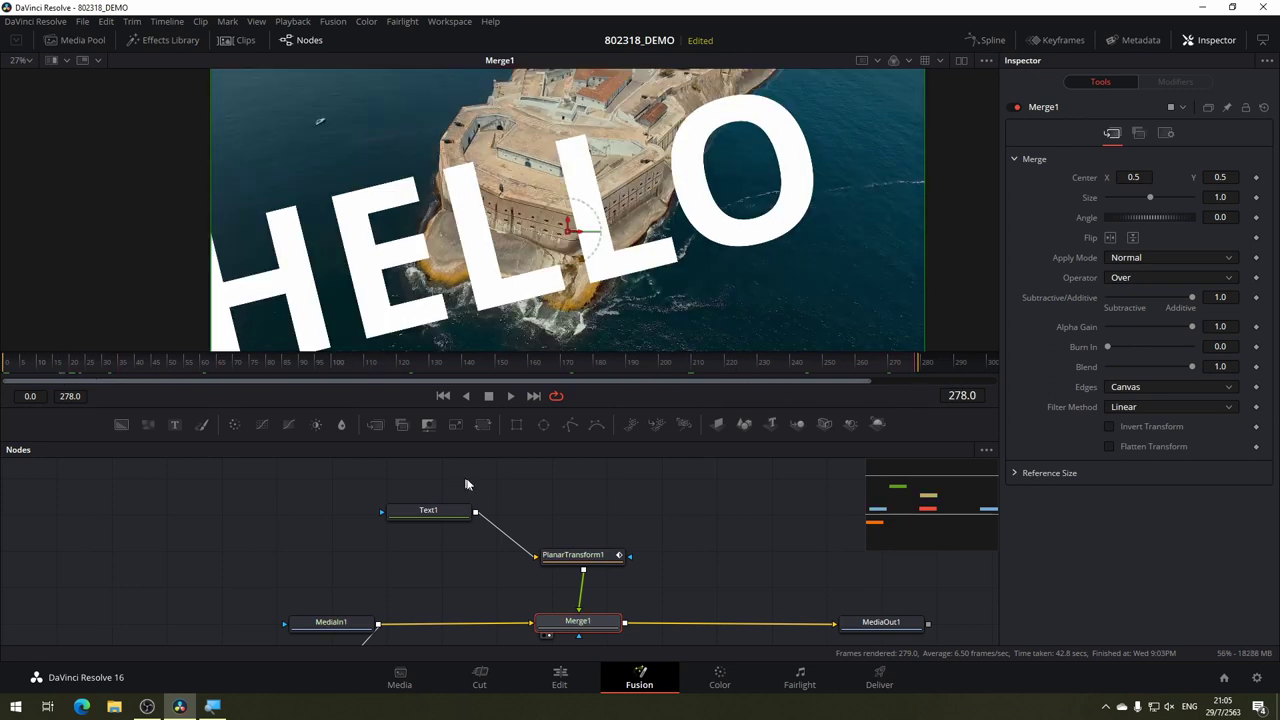
mouse_move(437, 508)
In Text1, move HELLO's vertical anchor to 0.14 and shrink its size to 0.1382.
click(428, 510)
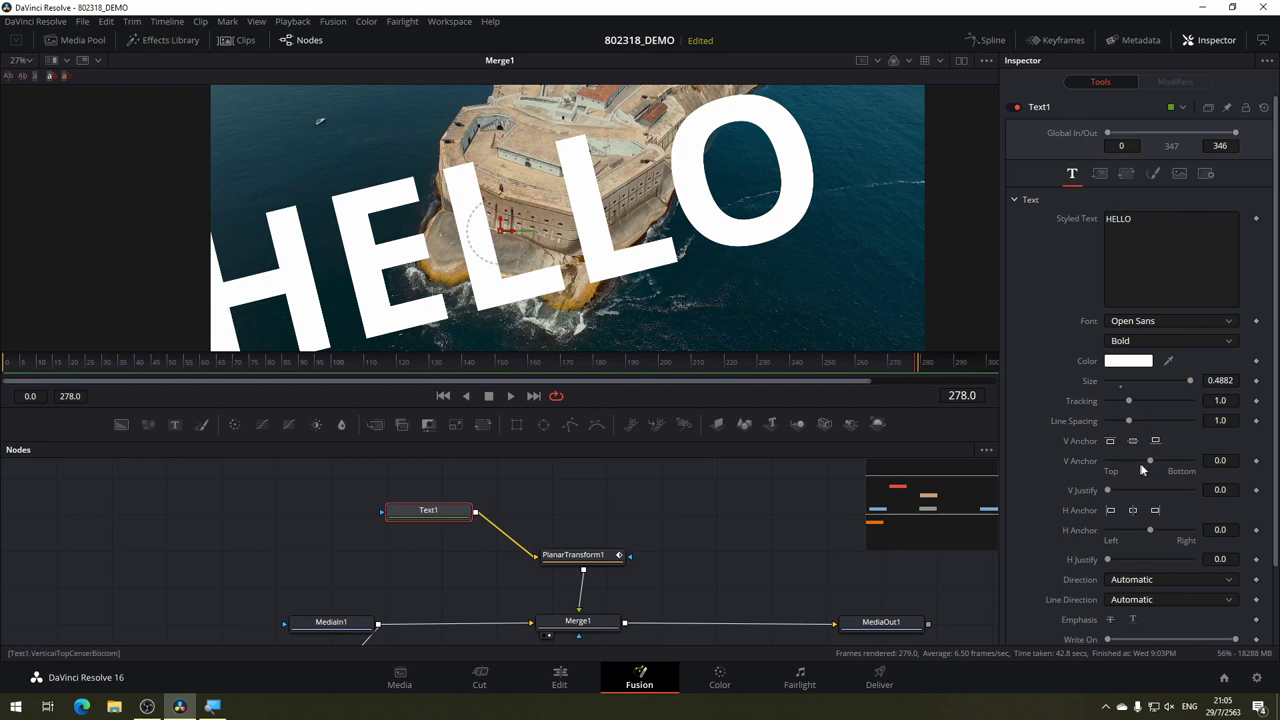
drag(1149, 463, 1147, 462)
drag(1163, 386, 1137, 387)
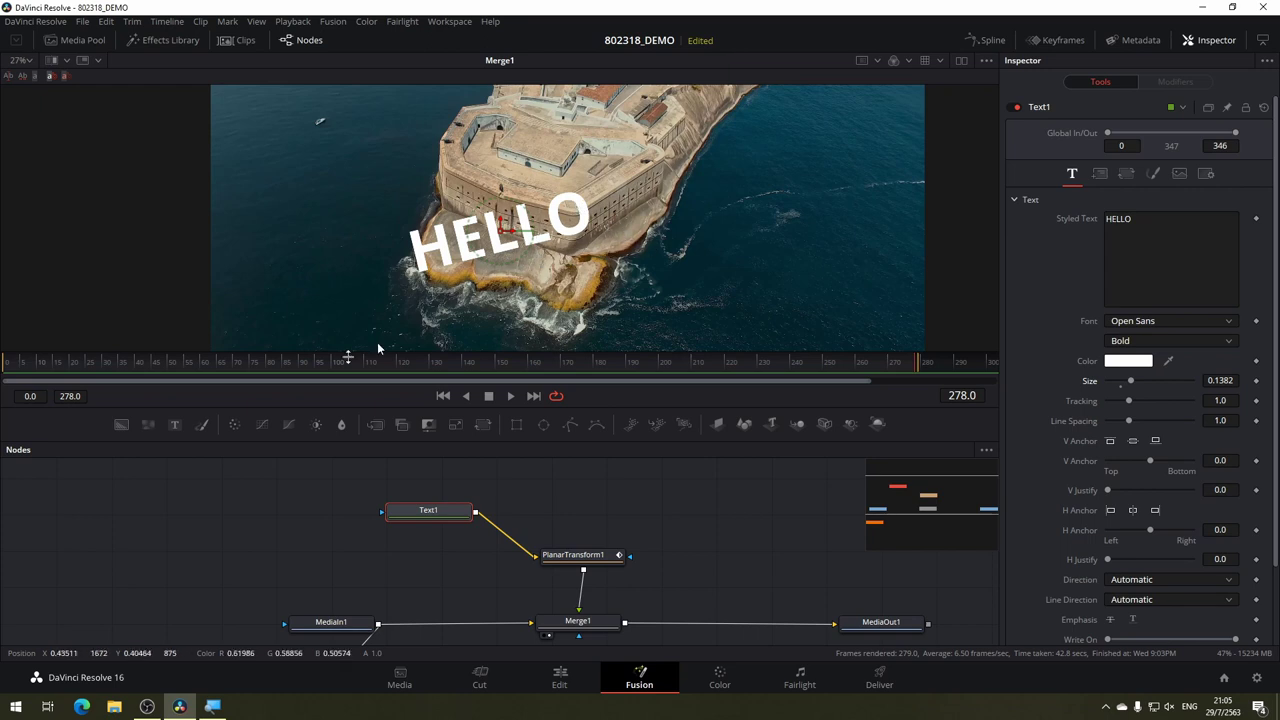
Scrub from an early frame to near the end to check HELLO, then select PlanarTransform1.
click(57, 370)
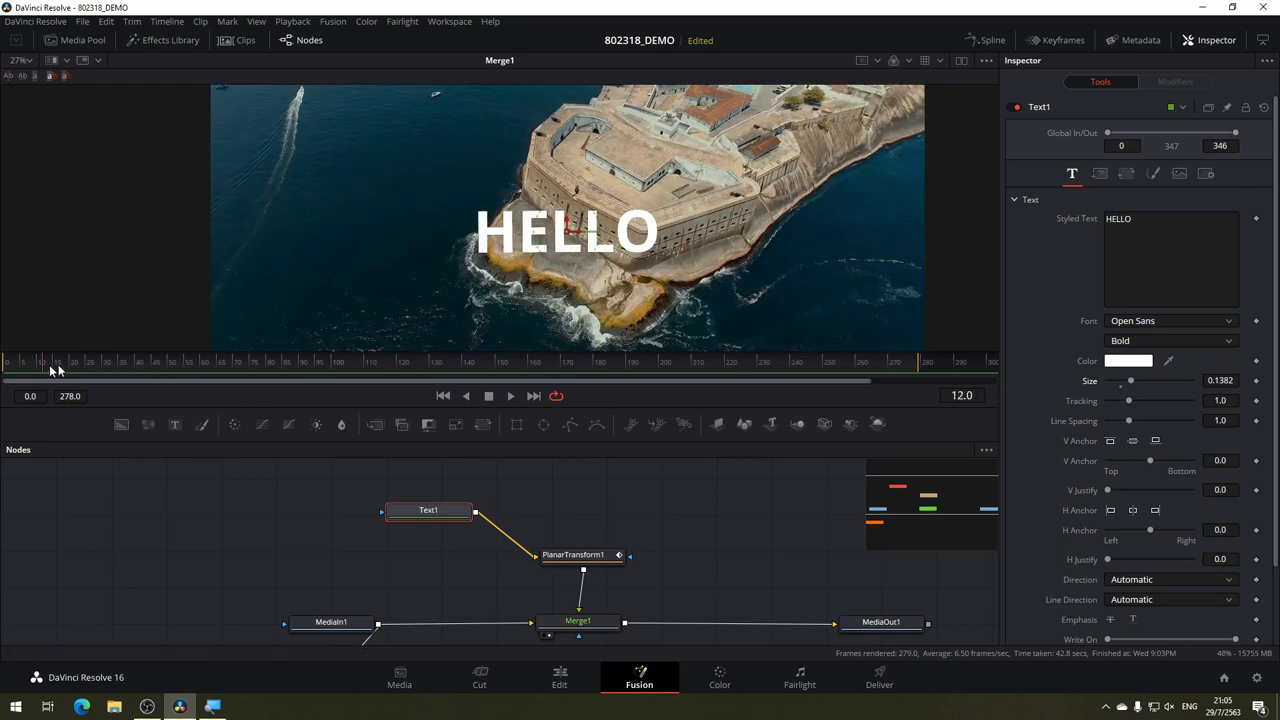
click(307, 380)
drag(307, 380, 687, 375)
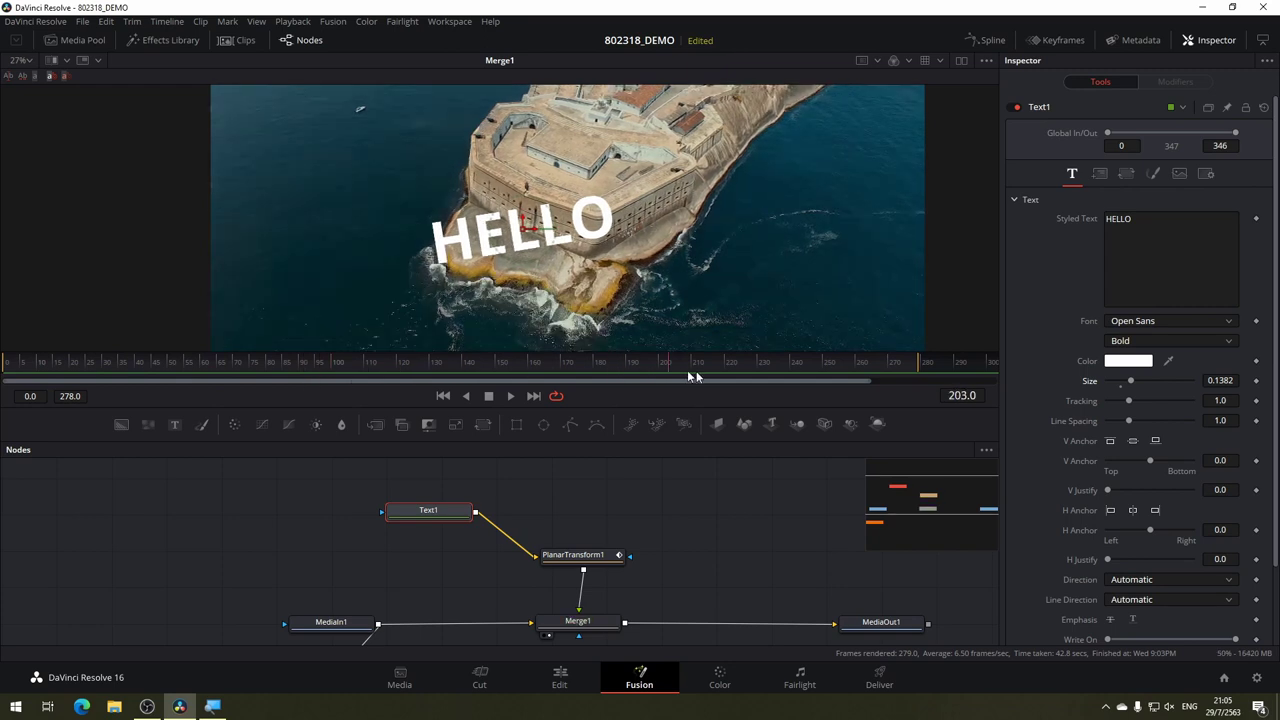
drag(793, 380, 914, 380)
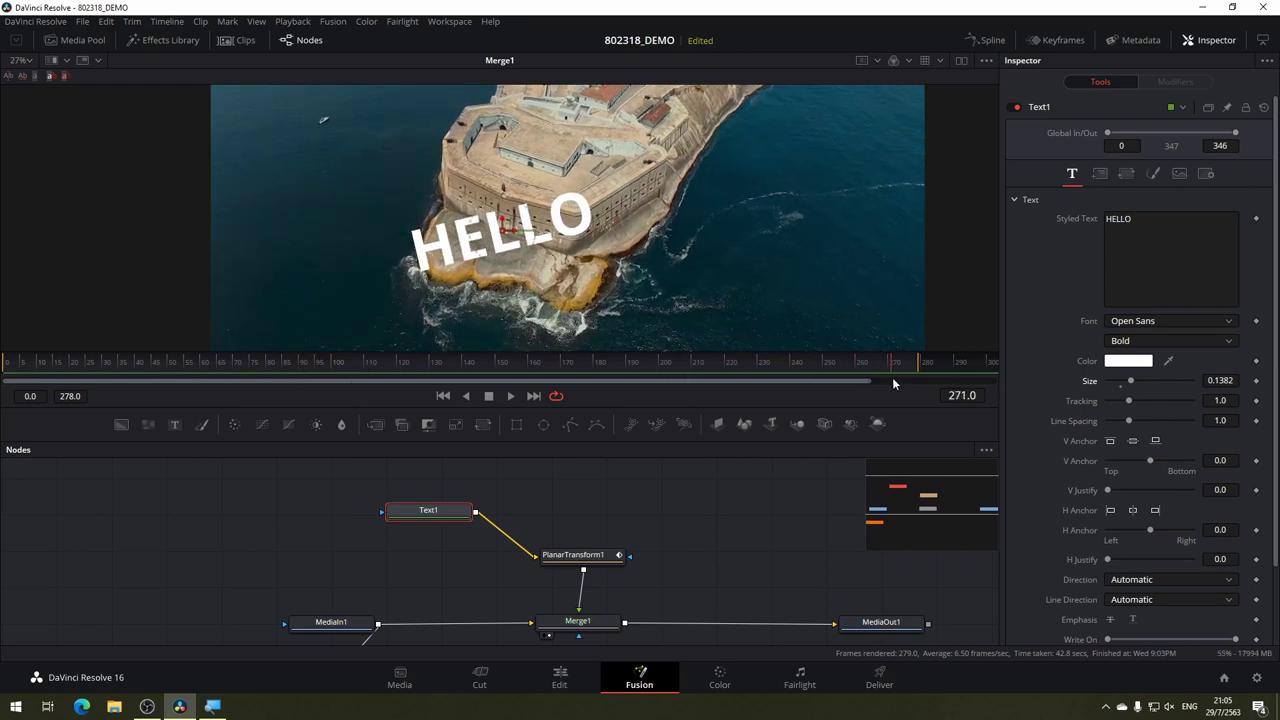
click(592, 558)
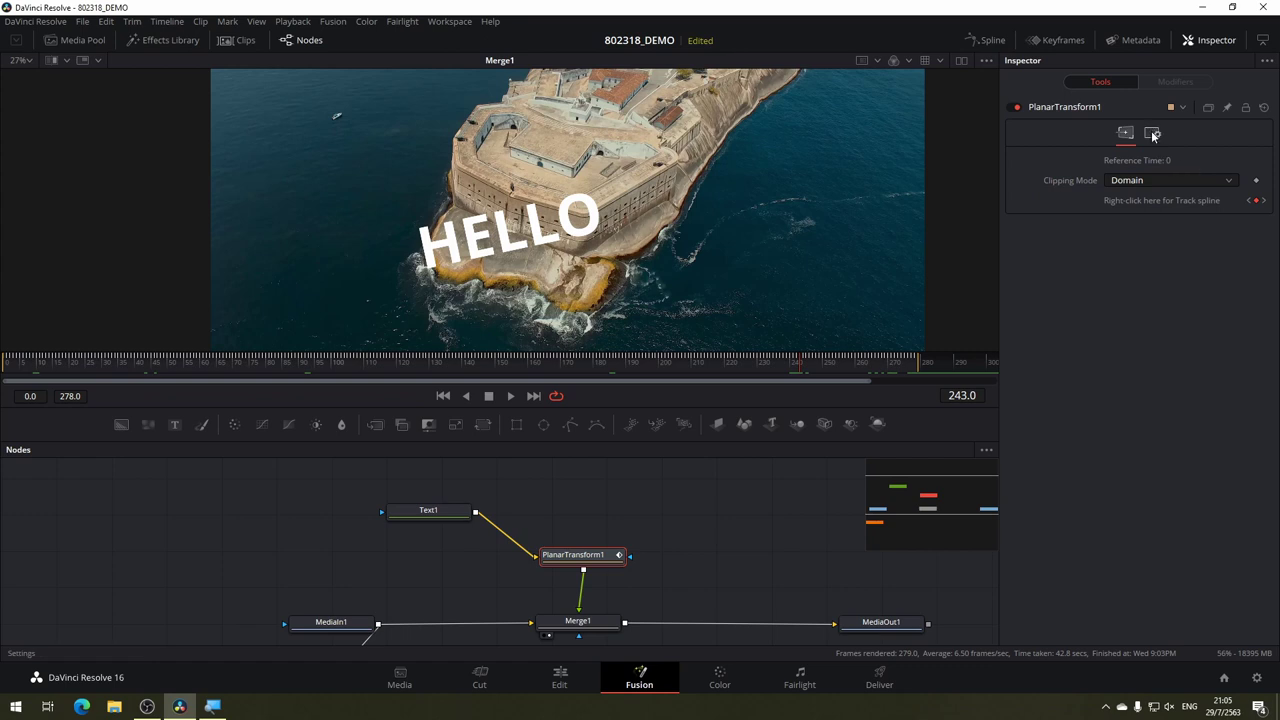
Keep PlanarTransform1's clipping mode at Domain, then scrub the clip back to frame 0.
click(1152, 133)
click(1125, 133)
click(360, 358)
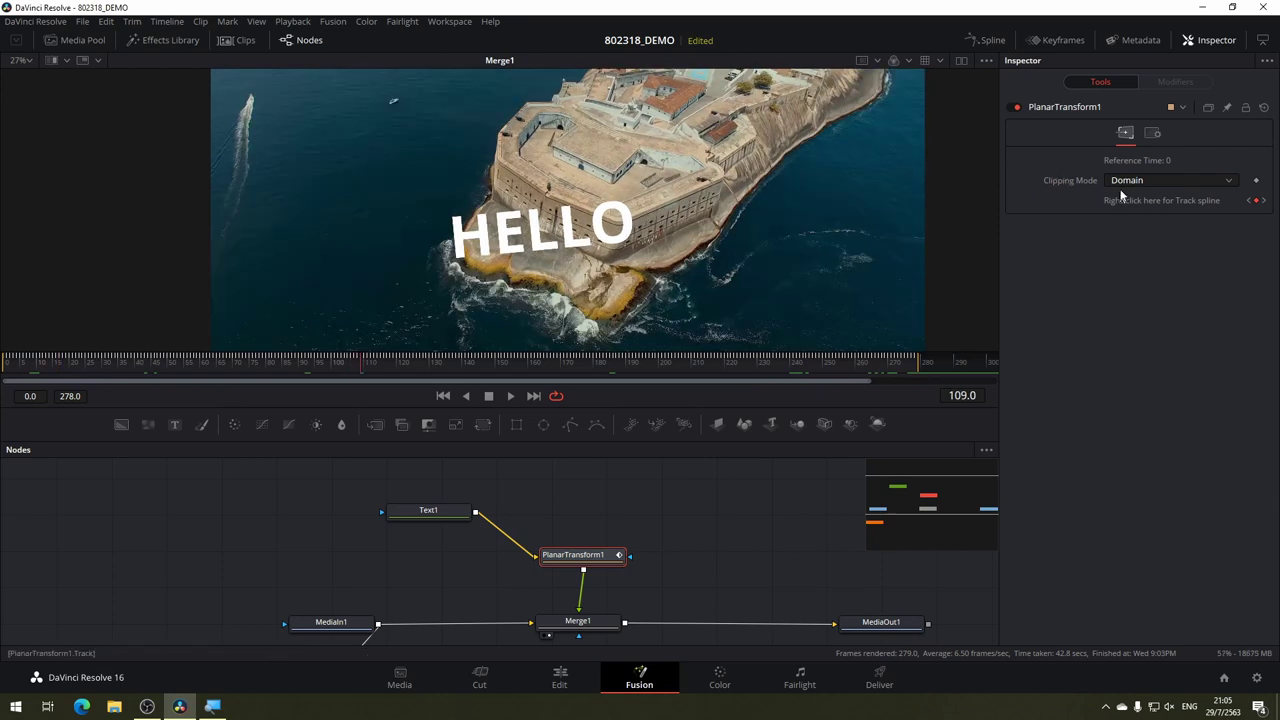
click(1126, 181)
click(1127, 197)
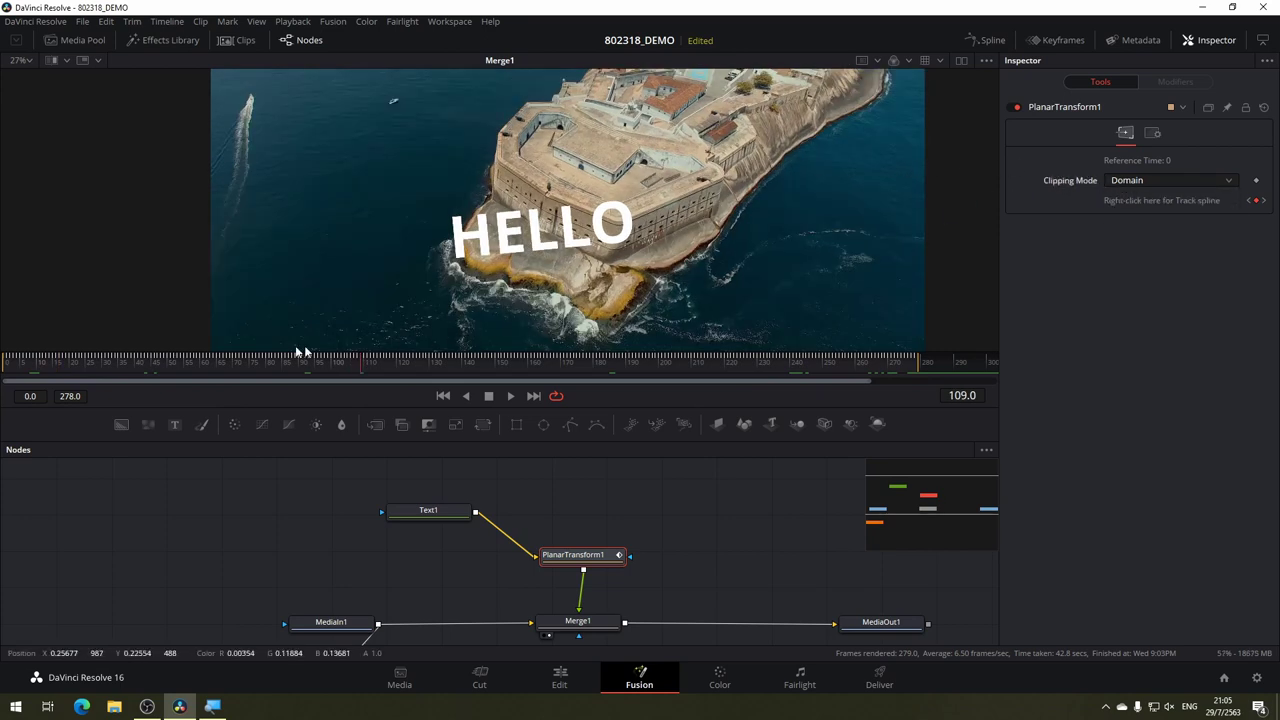
drag(398, 362, 743, 365)
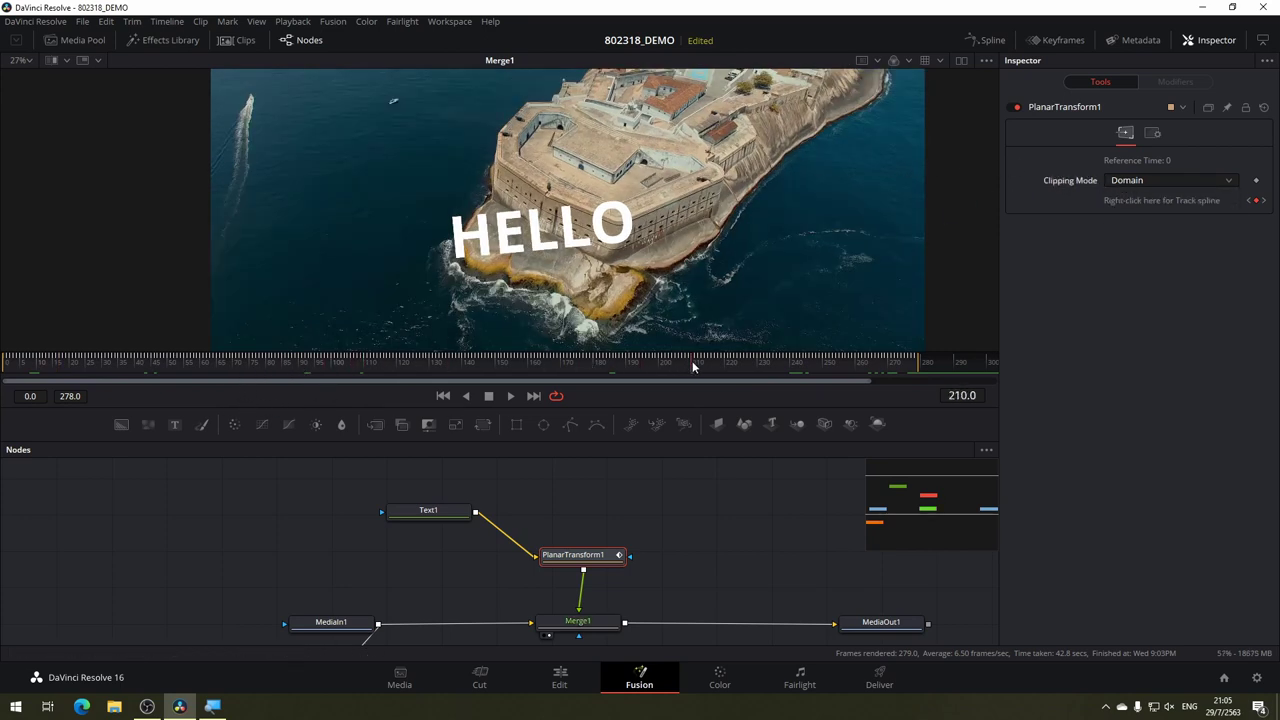
drag(866, 370, 14, 408)
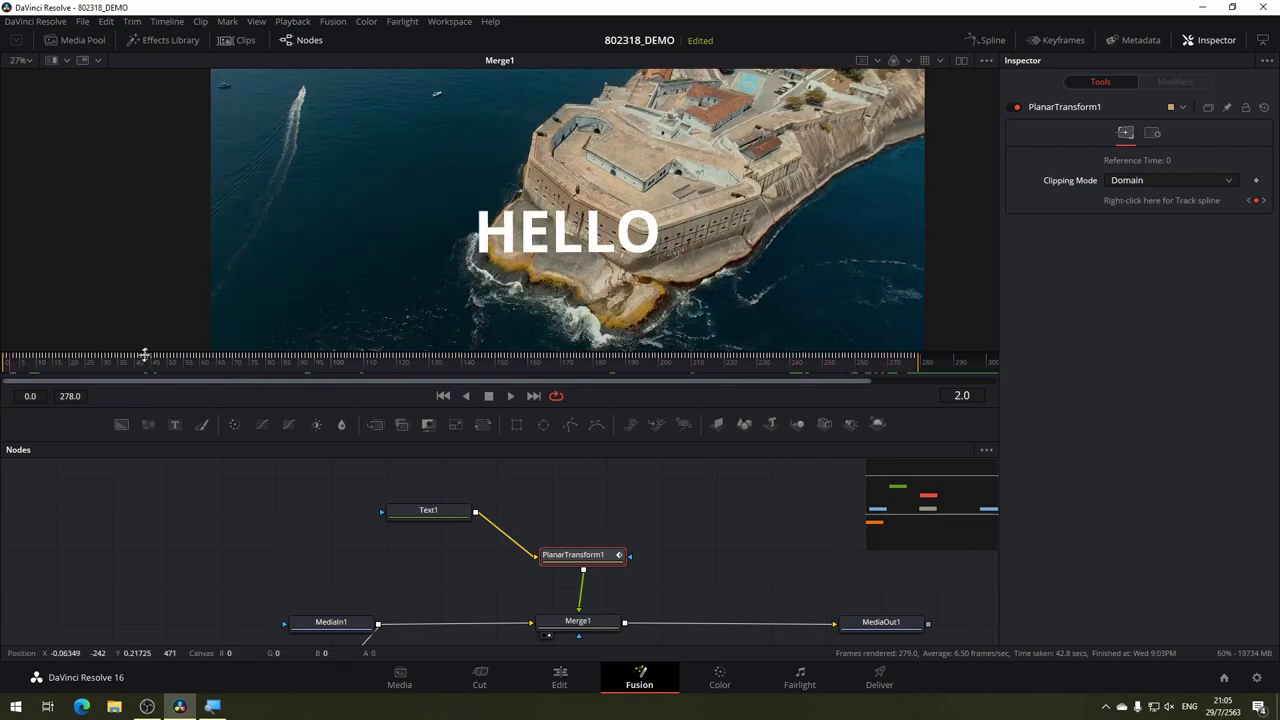
drag(117, 370, 2, 362)
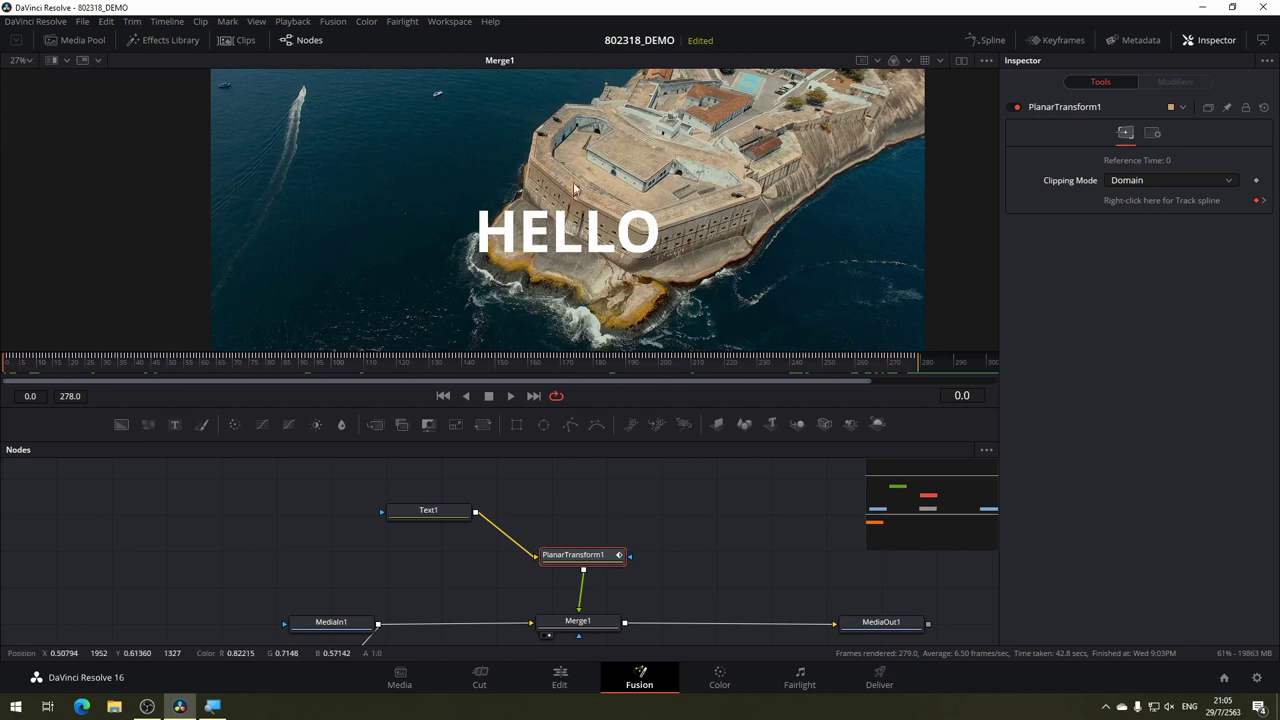
Tidy the node layout, select PlanarTracker1 and bring up its motion type choices.
drag(603, 484, 522, 434)
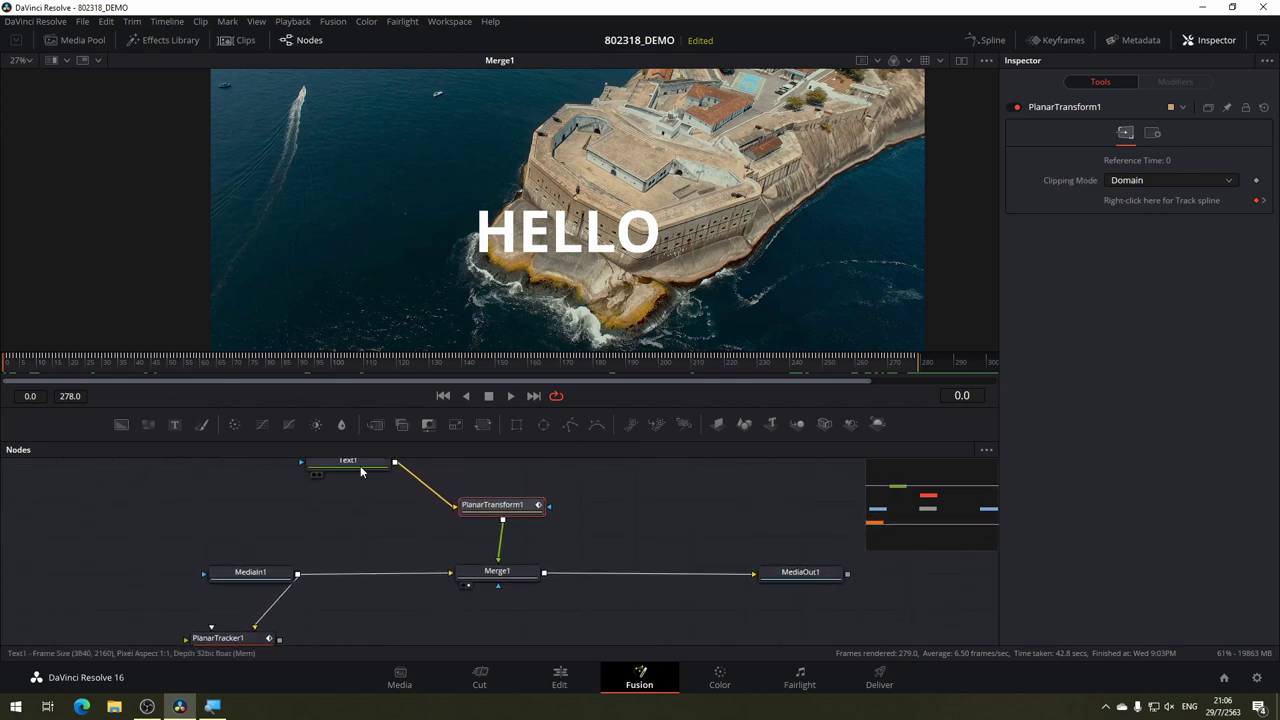
drag(360, 465, 277, 496)
drag(509, 516, 511, 503)
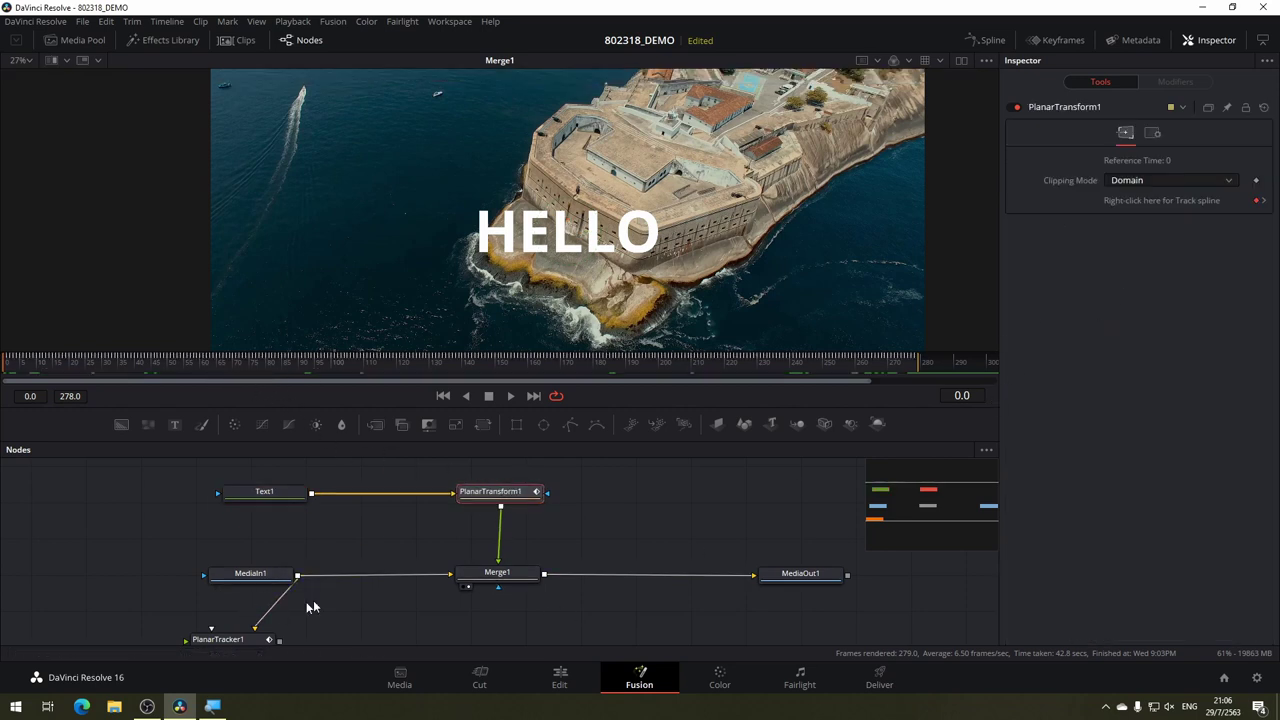
drag(329, 617, 360, 573)
click(255, 595)
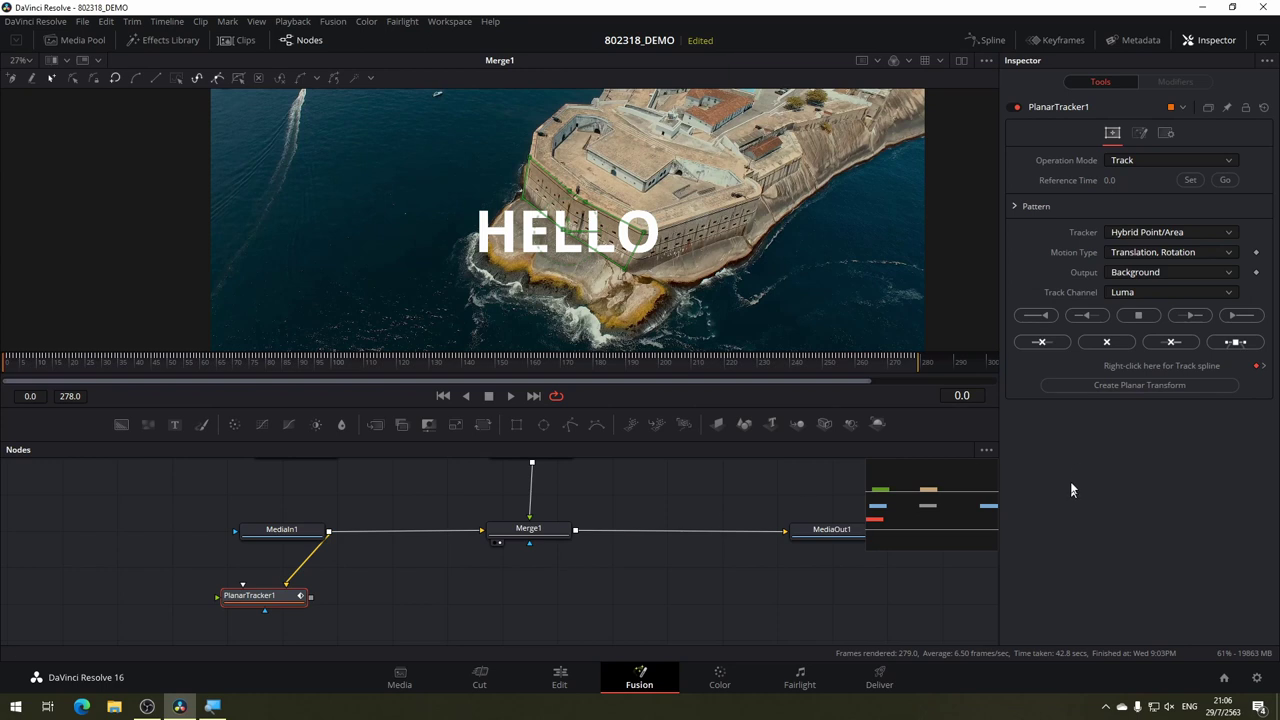
click(1160, 252)
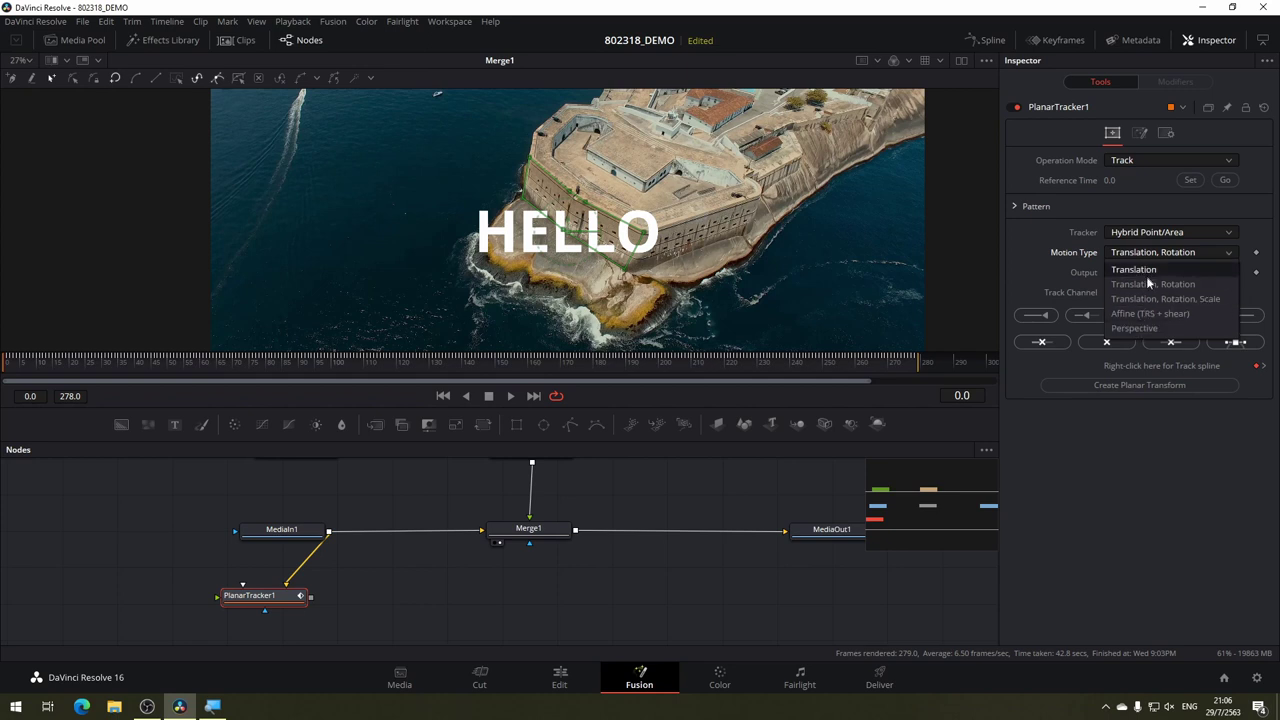
Set the planar tracker's motion type to Perspective, scrub to review the track, then go back to the Edit page.
click(1137, 329)
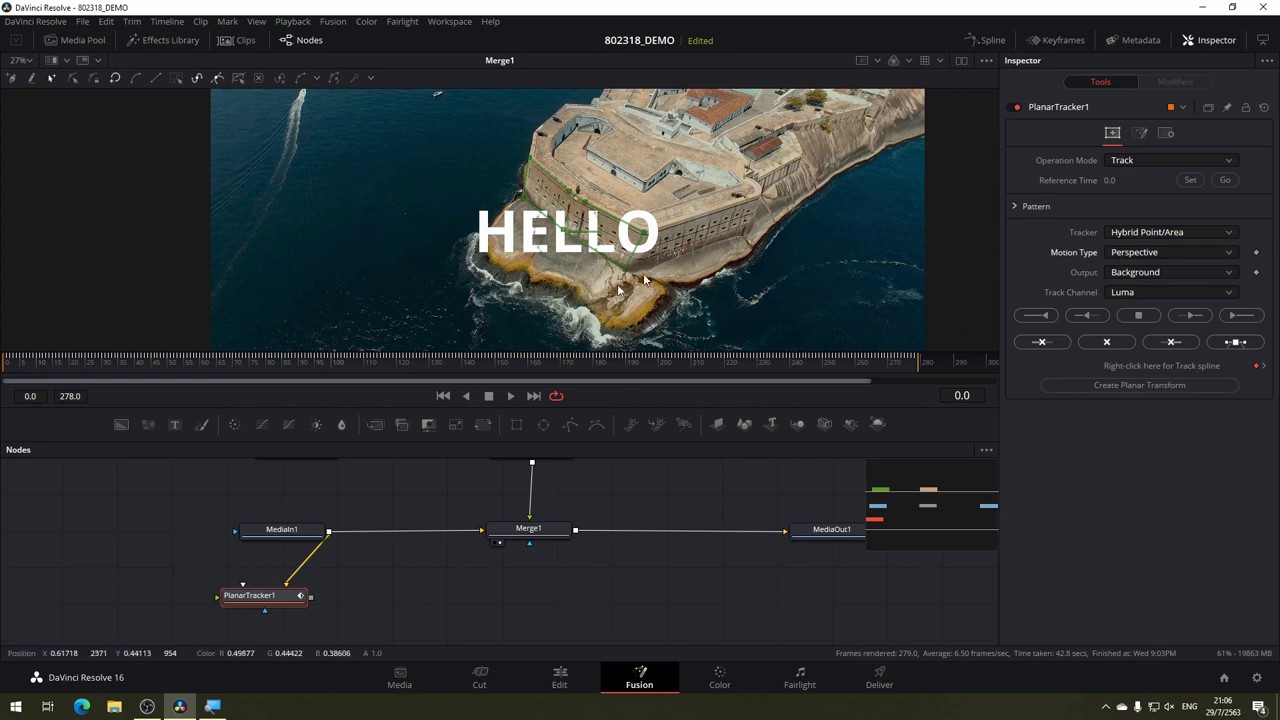
scroll(615, 515, up, 2)
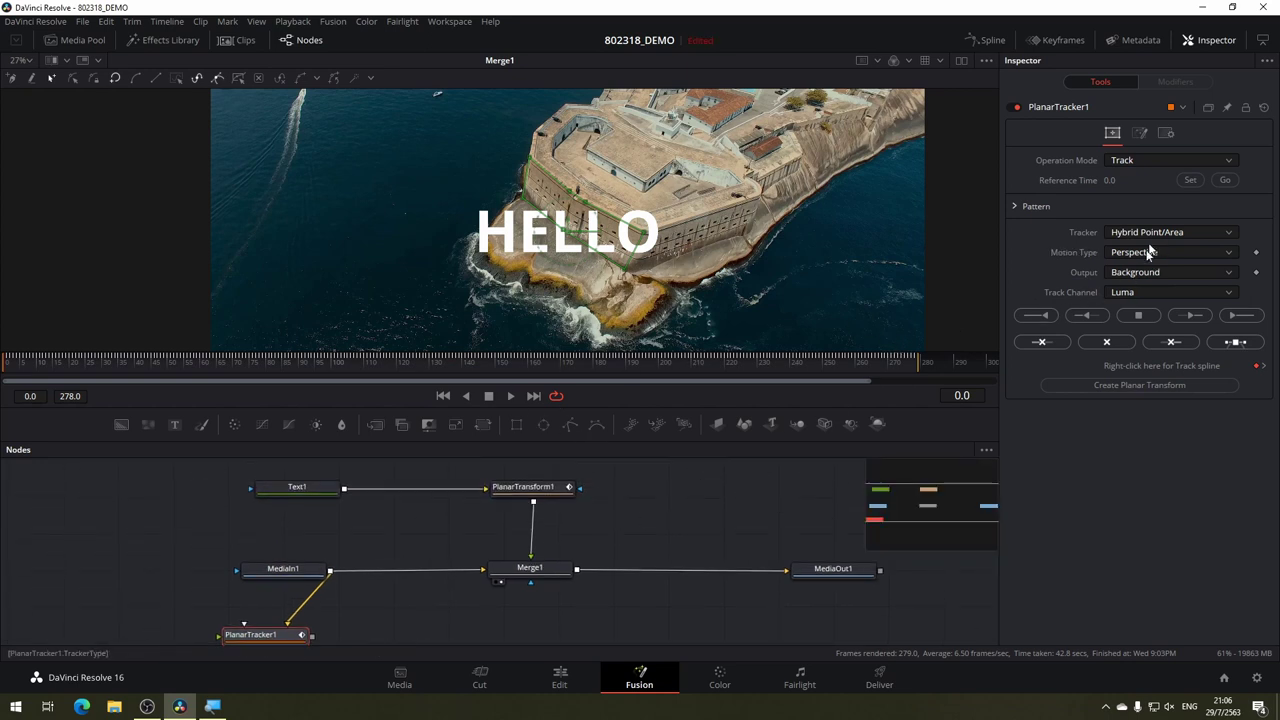
mouse_move(259, 364)
mouse_down()
mouse_move(771, 373)
mouse_move(131, 373)
mouse_move(869, 382)
mouse_move(30, 361)
mouse_move(868, 386)
mouse_move(743, 383)
mouse_up()
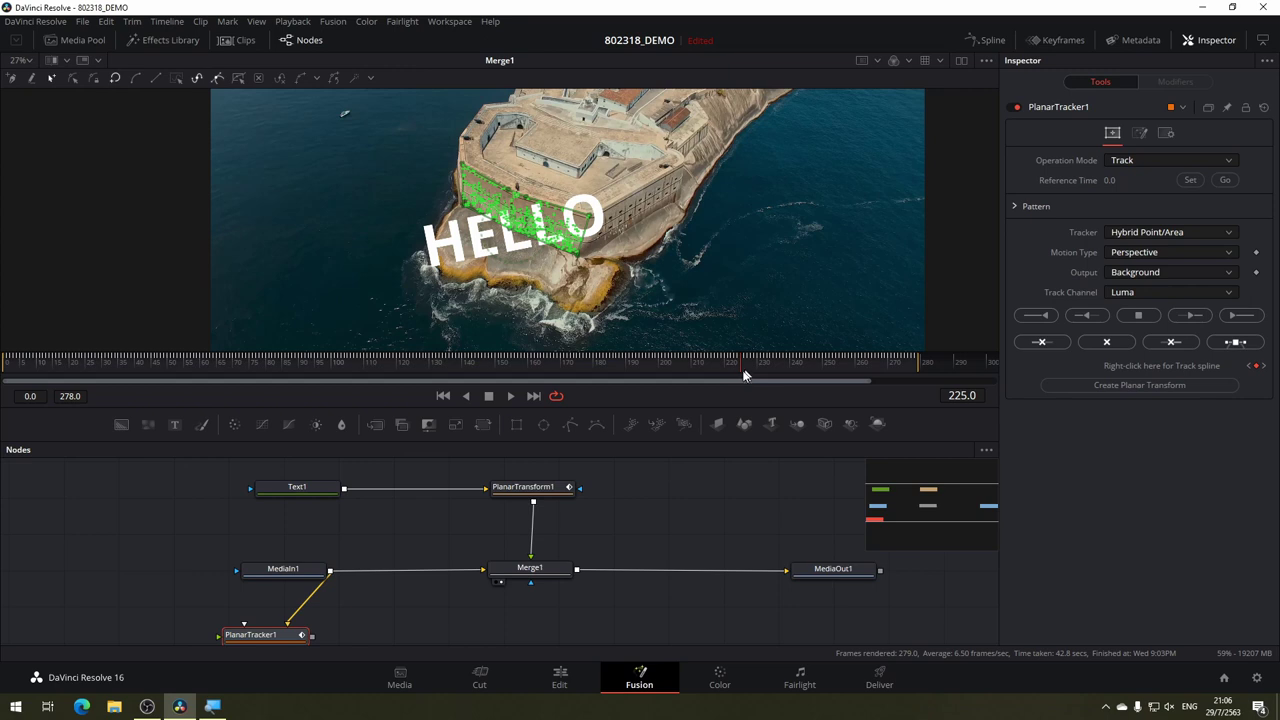
click(587, 682)
Select the 12.mp4 van clip in the timeline and open it on the Fusion page.
click(256, 401)
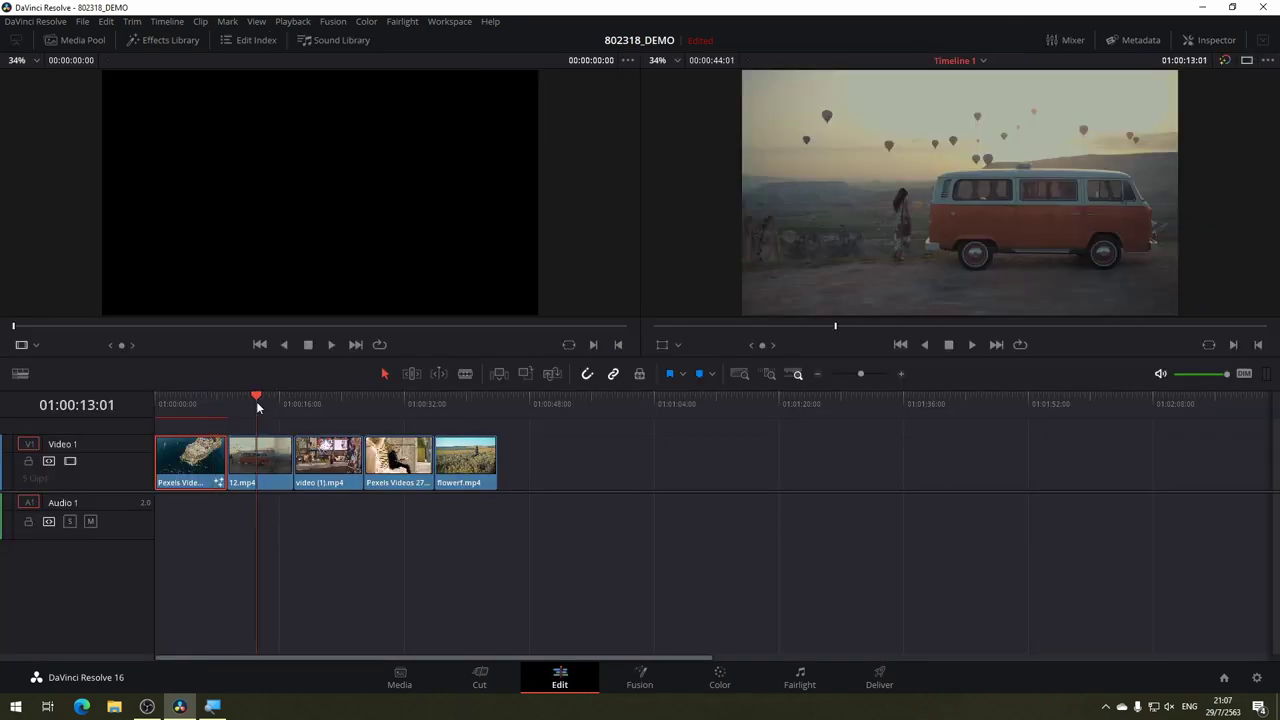
click(283, 449)
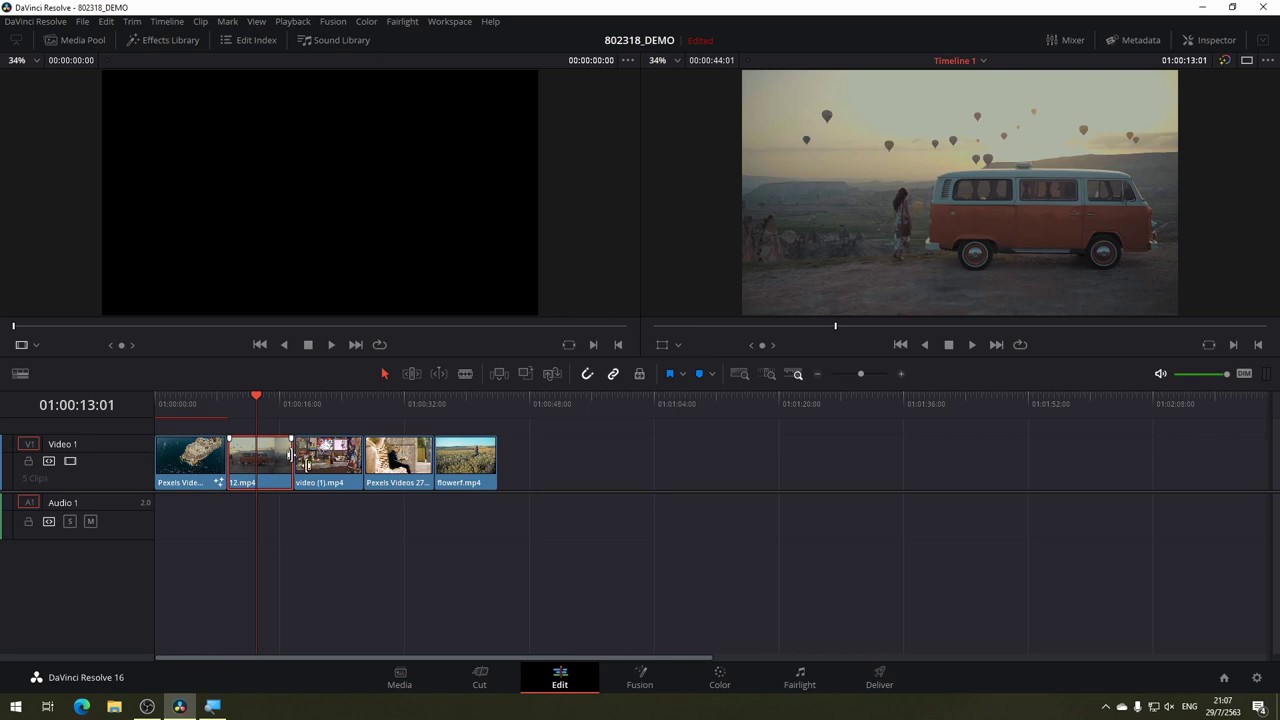
click(643, 680)
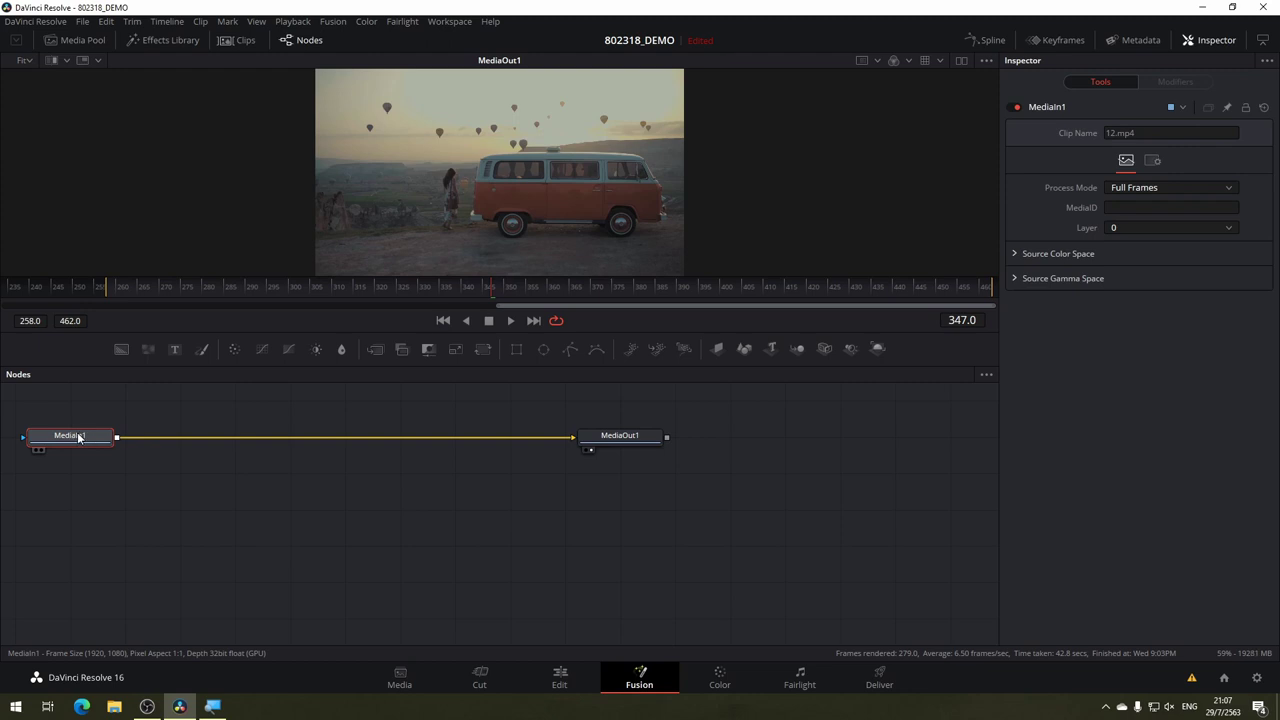
Add a Planar Tracker node between MediaIn1 and MediaOut1 and pick the Hybrid Point/Area tracker.
key(shift+space)
text(mer)
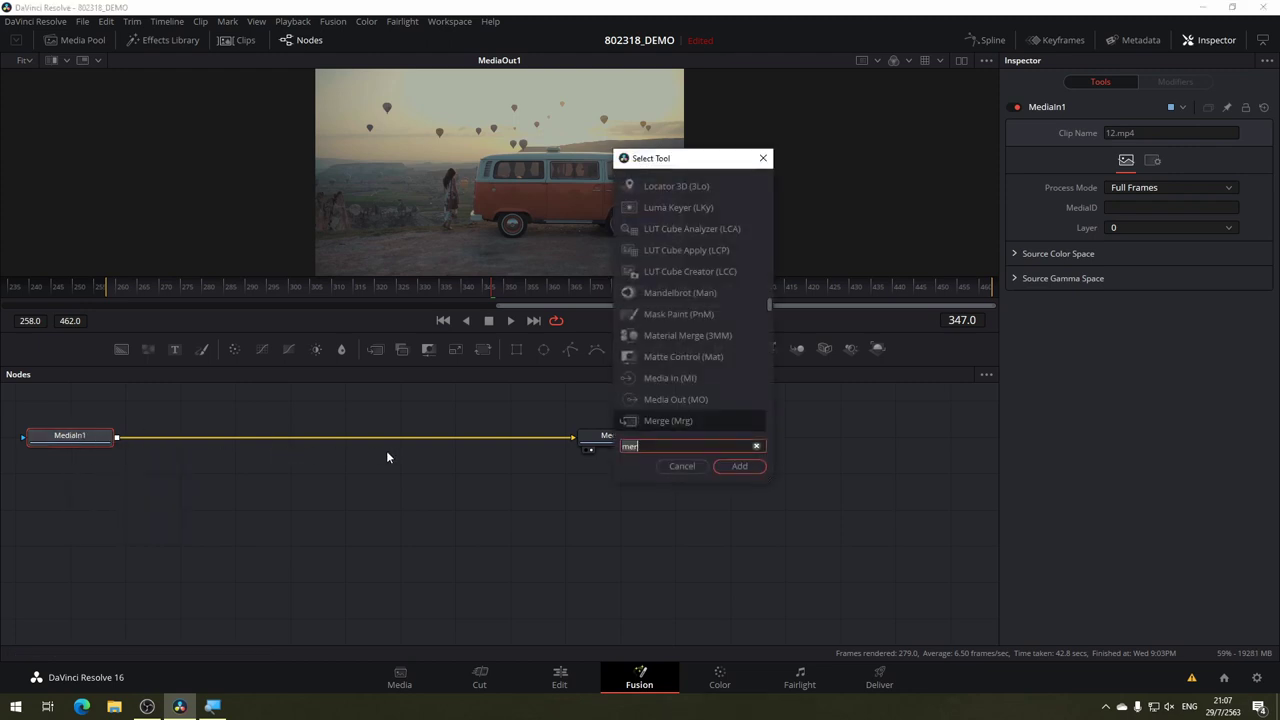
key(BackSpace)
key(BackSpace)
key(BackSpace)
text(pla)
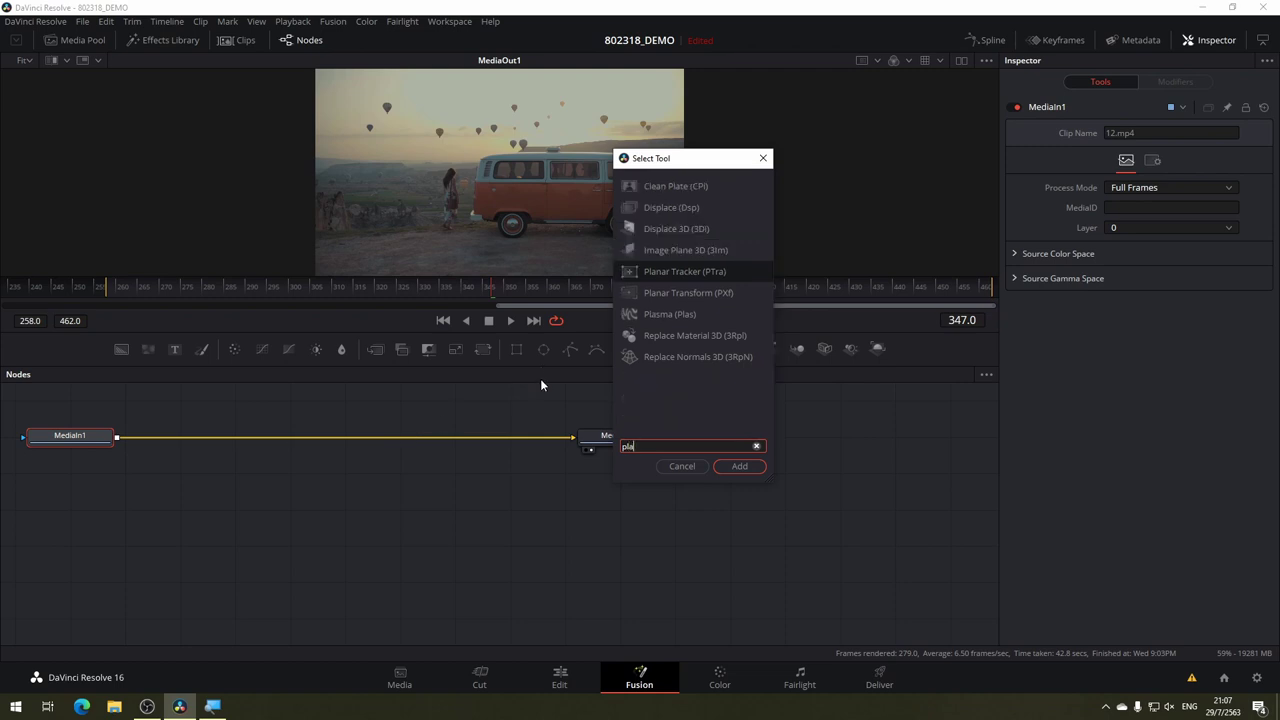
click(685, 271)
click(739, 466)
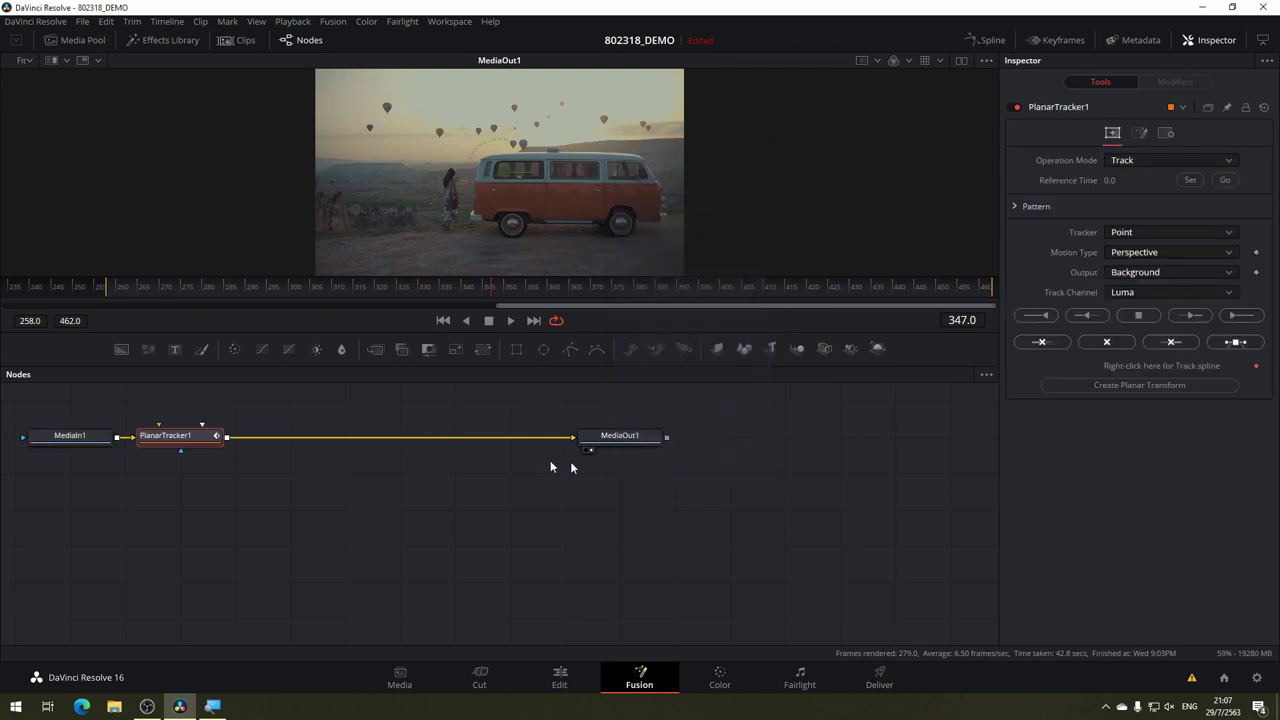
drag(180, 436, 285, 437)
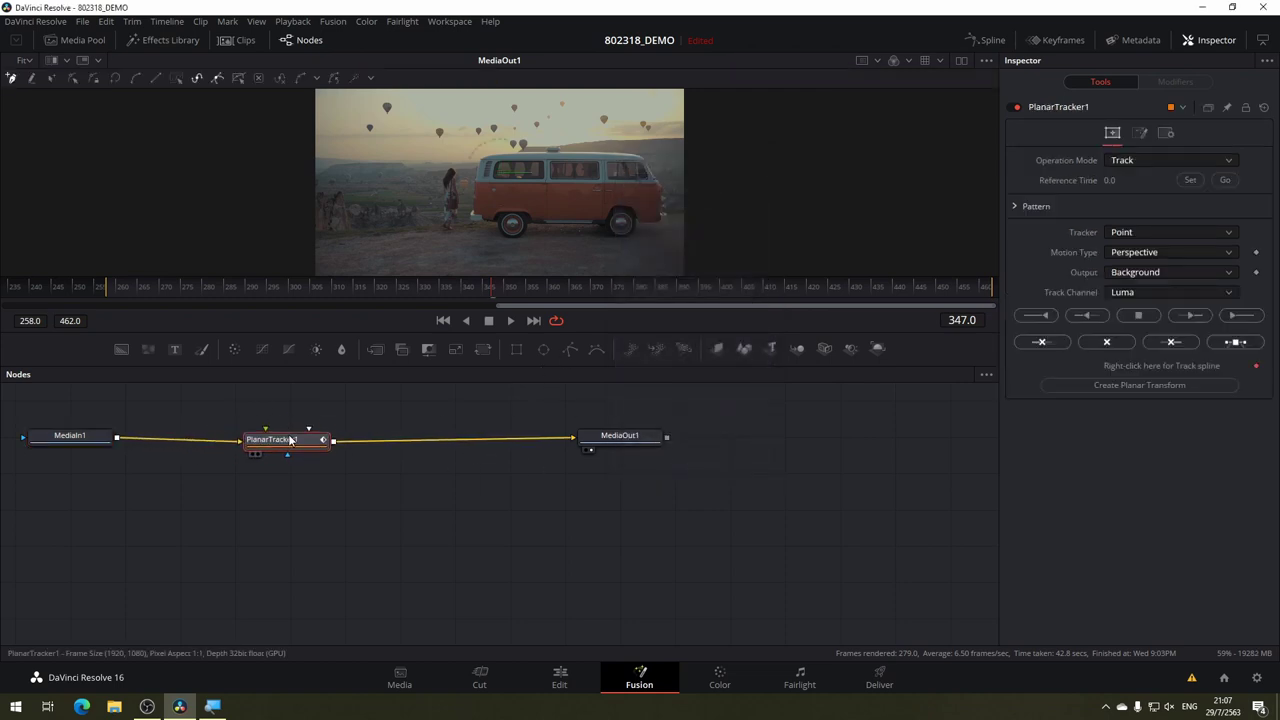
click(1147, 233)
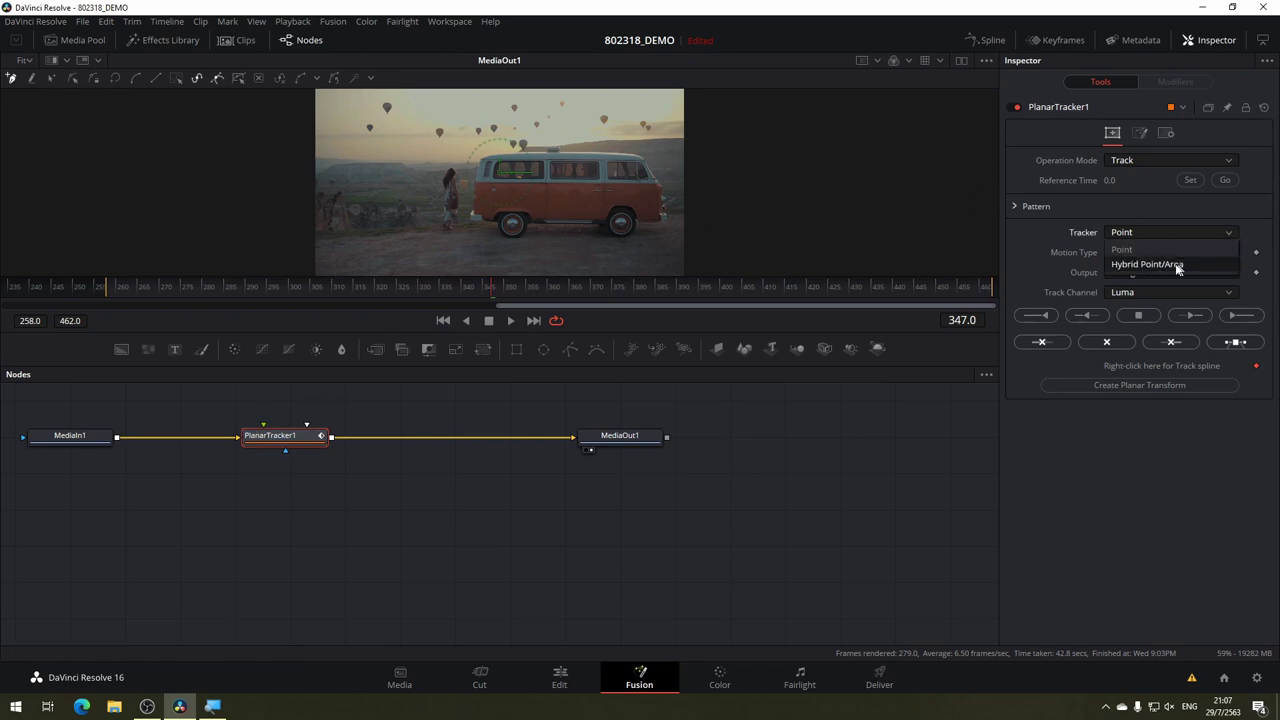
key(Down)
Confirm Hybrid Point/Area tracking, then enlarge the viewer and frame the van in it.
click(1151, 264)
scroll(569, 211, up, 2)
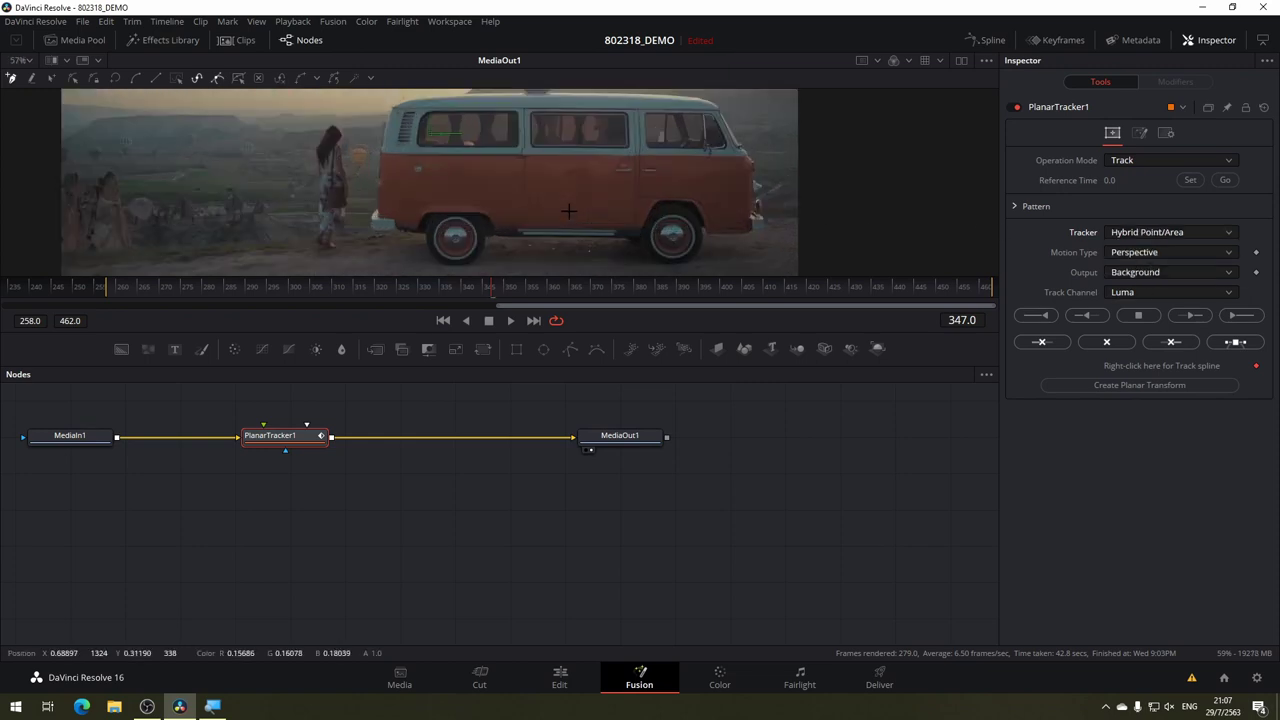
scroll(569, 211, up, 1)
scroll(600, 209, up, 1)
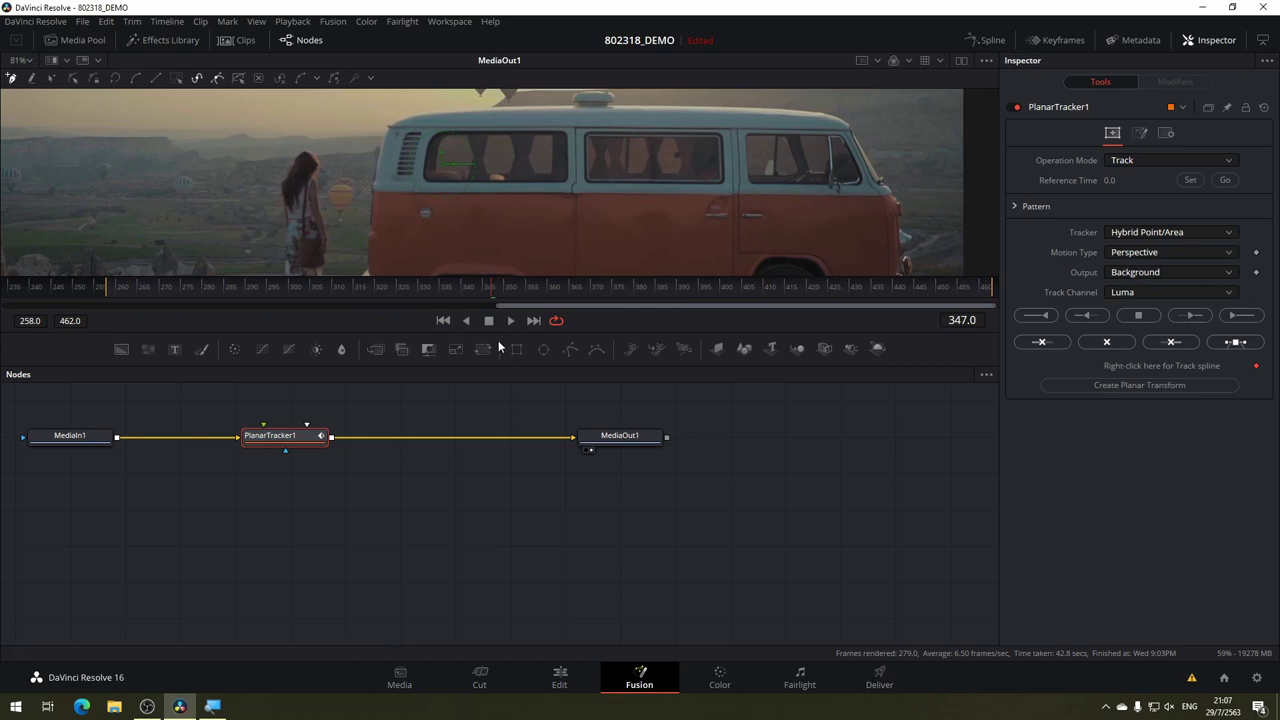
drag(500, 336, 500, 489)
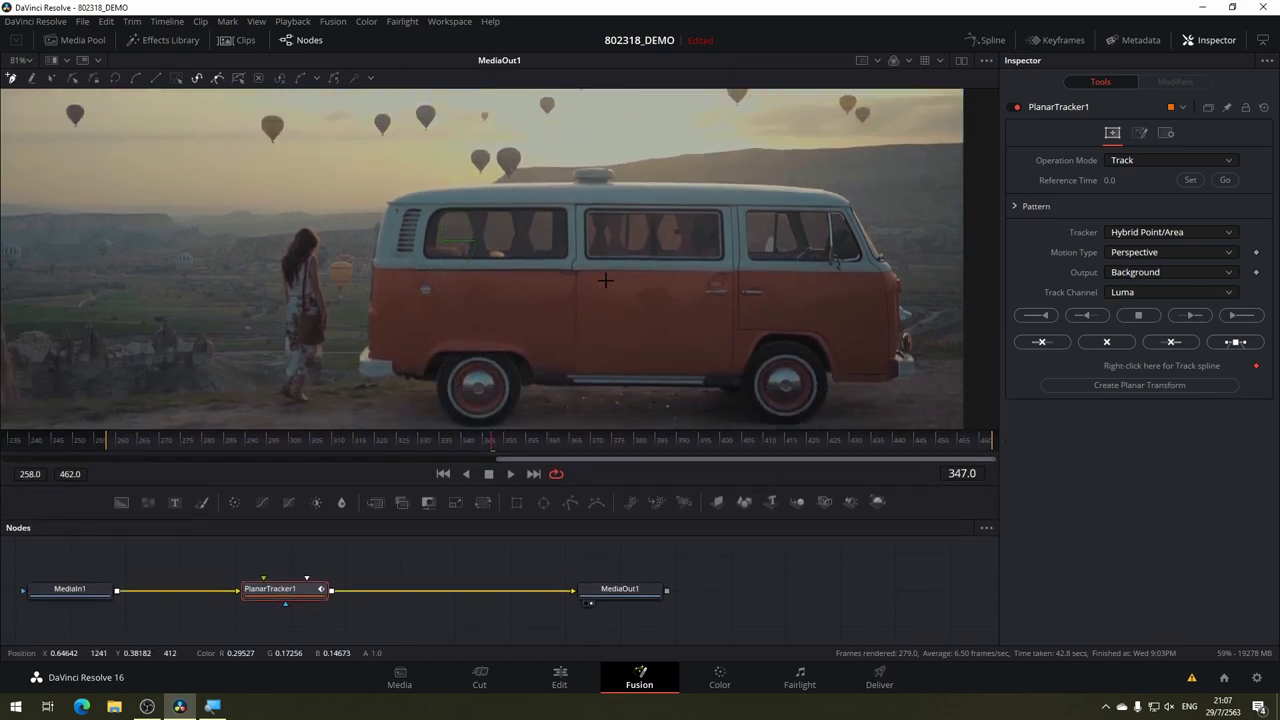
drag(533, 224, 484, 166)
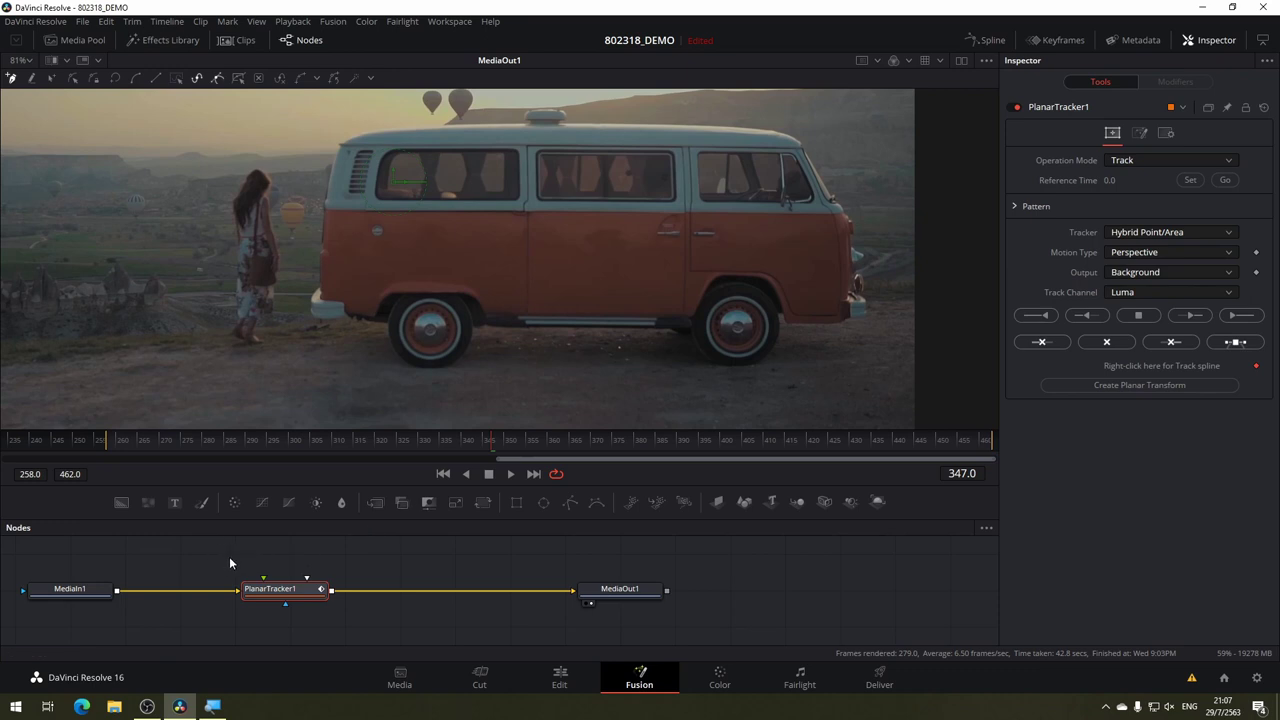
Move PlanarTracker1 right, recenter the node graph, and select MediaIn1.
drag(271, 593, 324, 591)
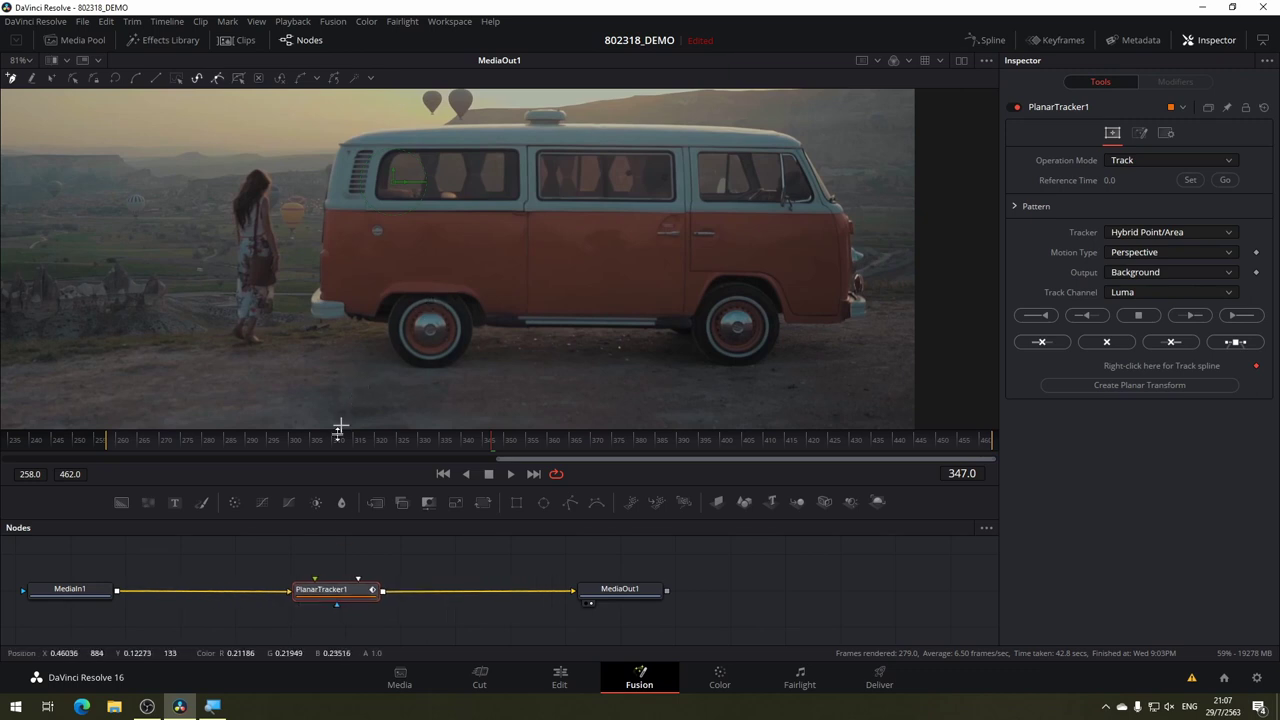
drag(363, 558, 460, 566)
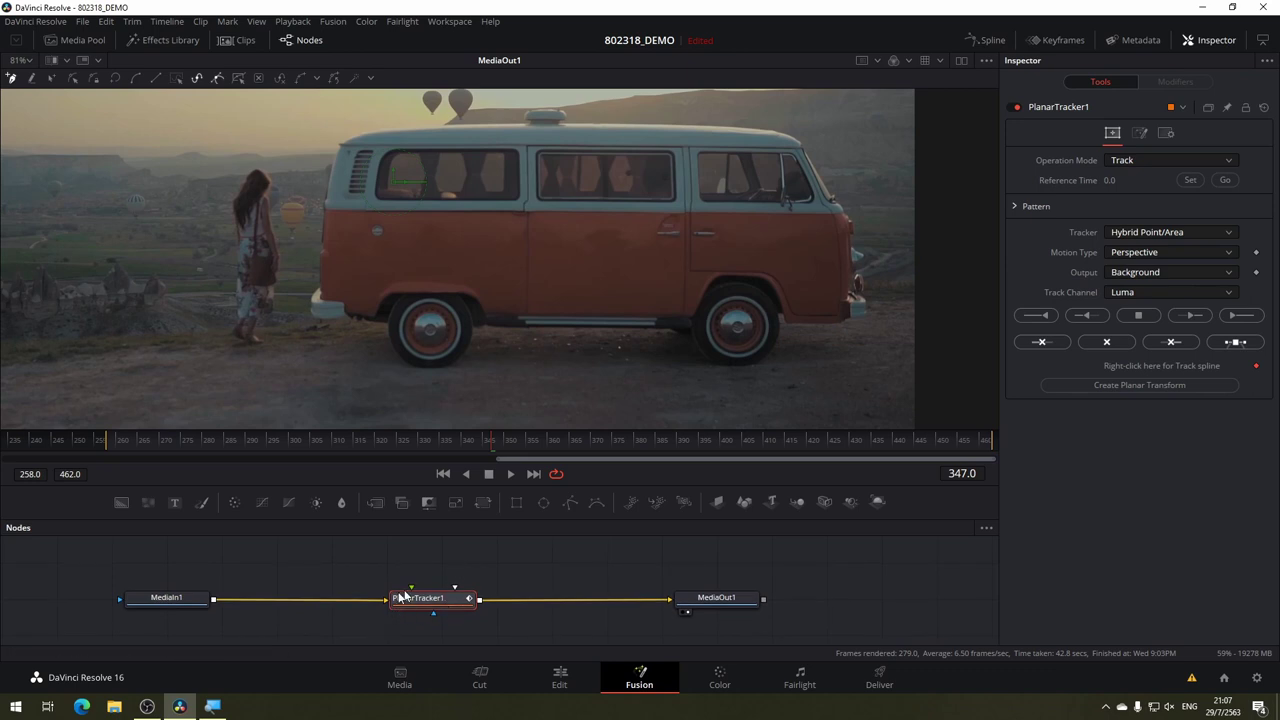
click(178, 602)
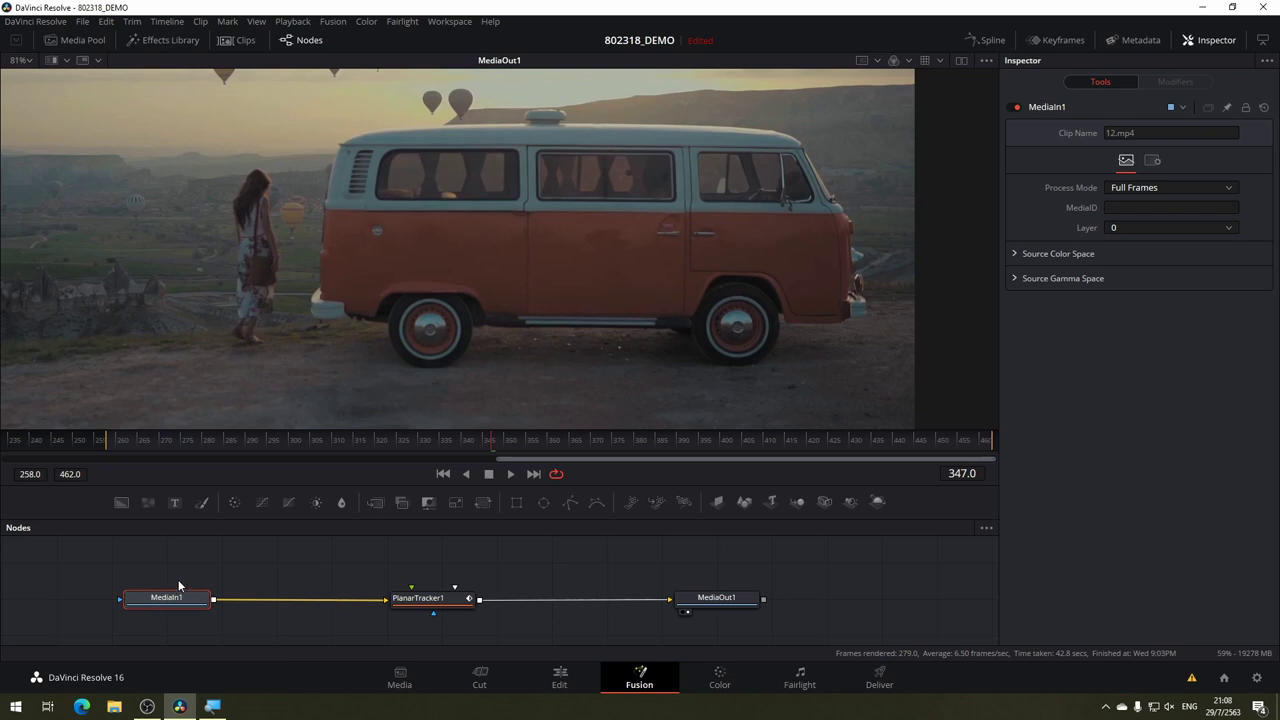
Add a Color Corrector node after MediaIn1 and line it up in the chain.
key(shift+space)
text(c)
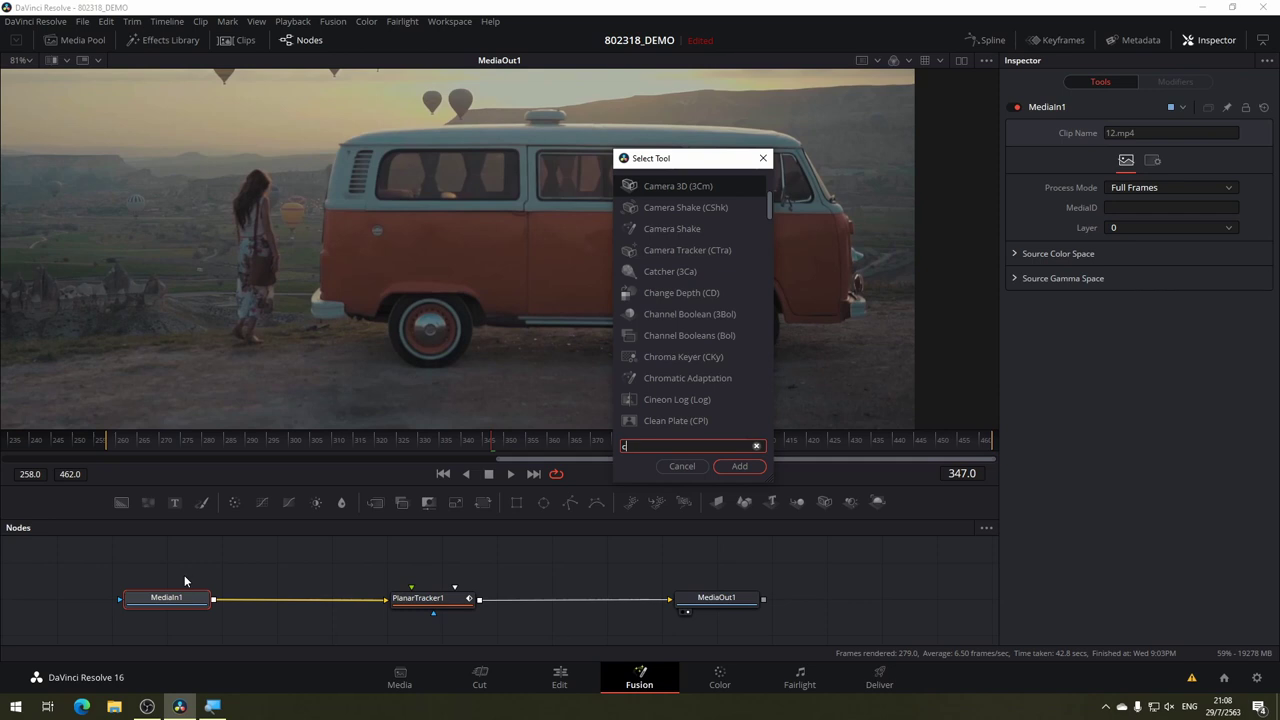
text(olo)
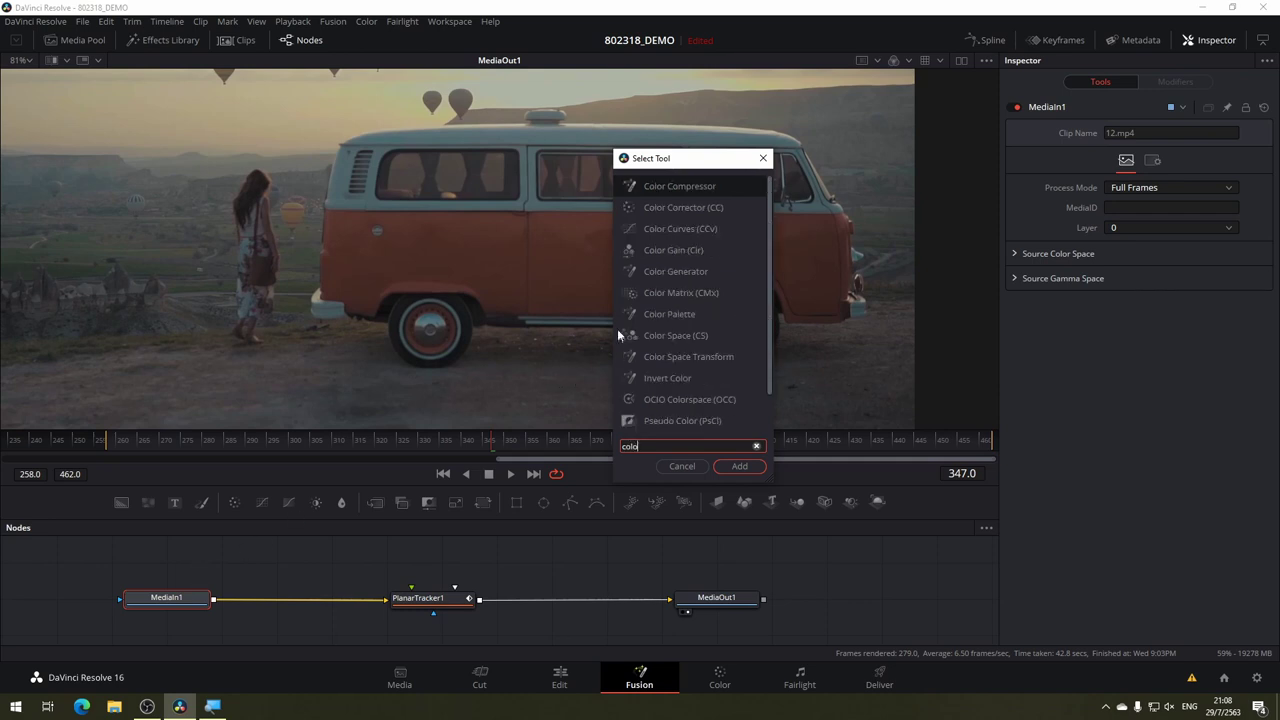
click(704, 207)
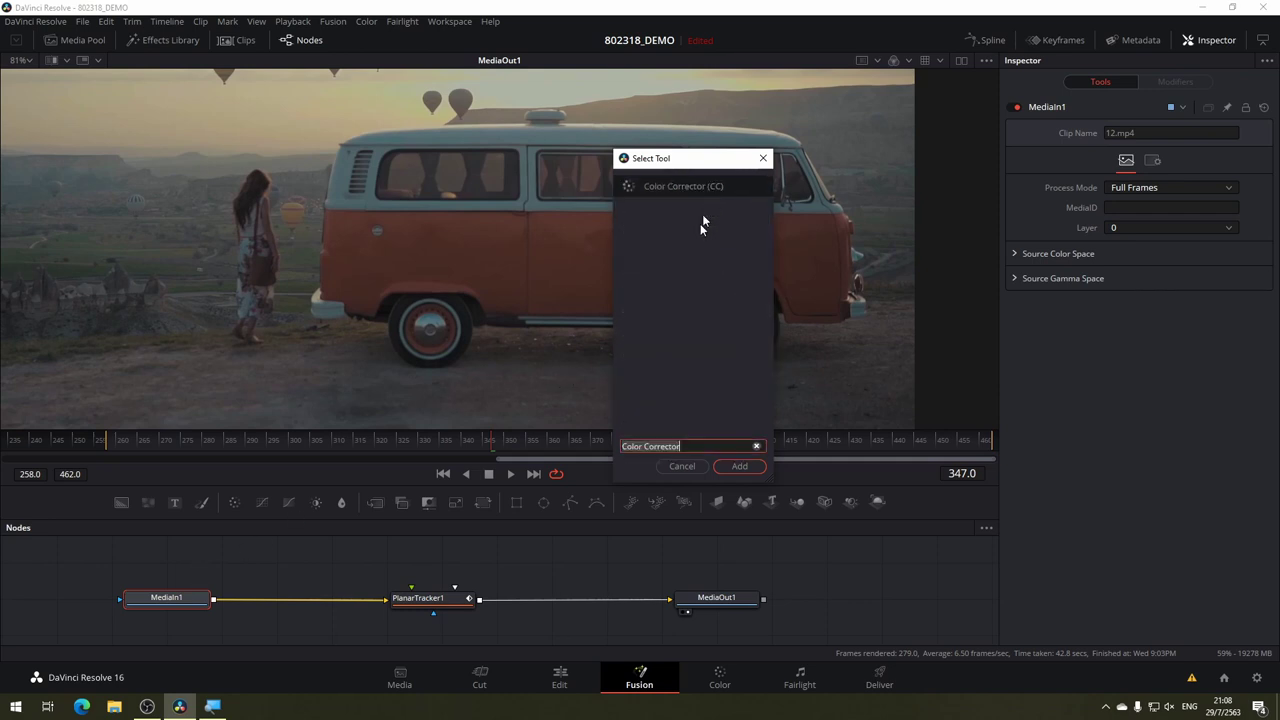
click(736, 466)
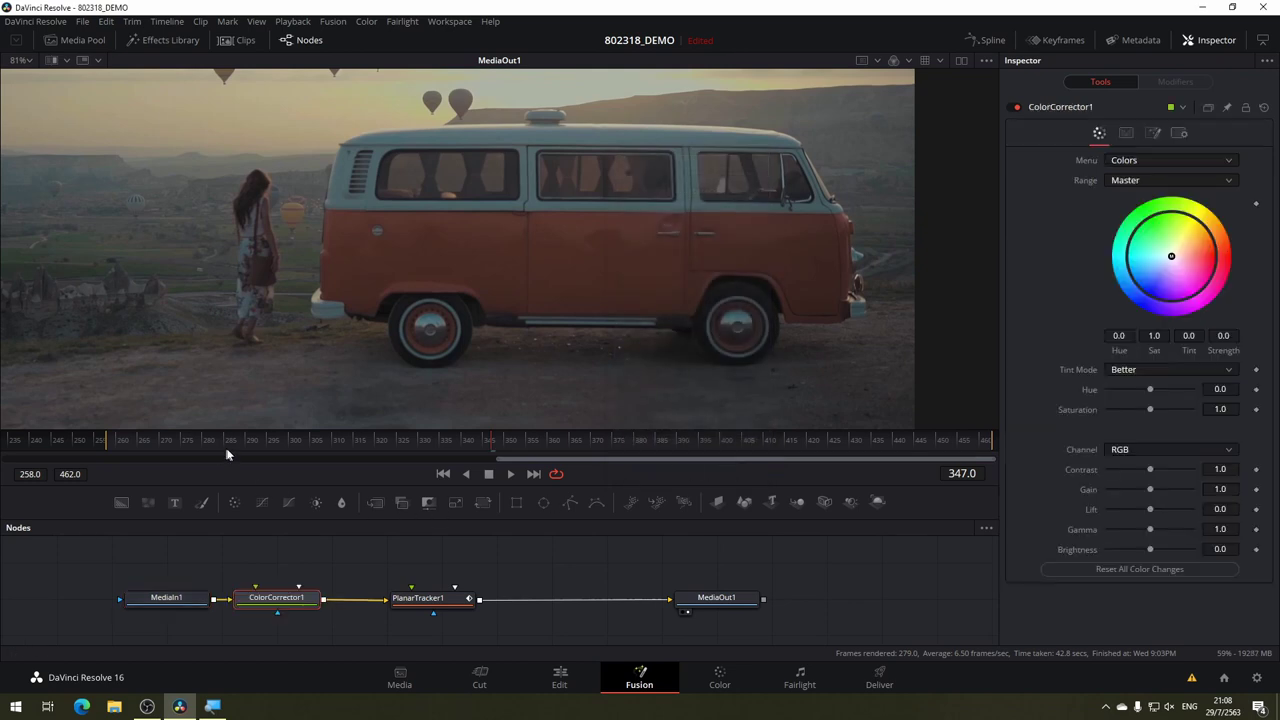
drag(296, 607, 320, 598)
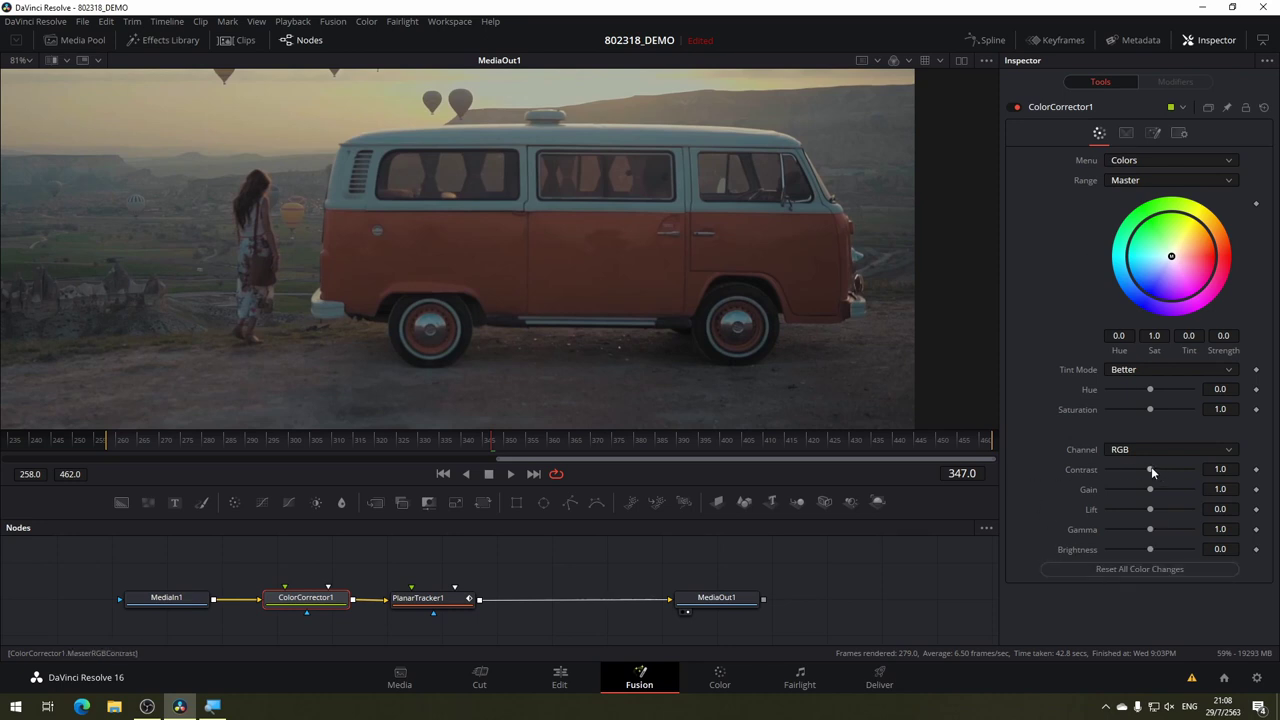
Set Contrast to 1.38 and Gain to 1.57, comparing the source with the graded result.
mouse_move(1151, 469)
mouse_down()
mouse_move(1193, 470)
mouse_move(1140, 466)
mouse_move(1158, 470)
mouse_up()
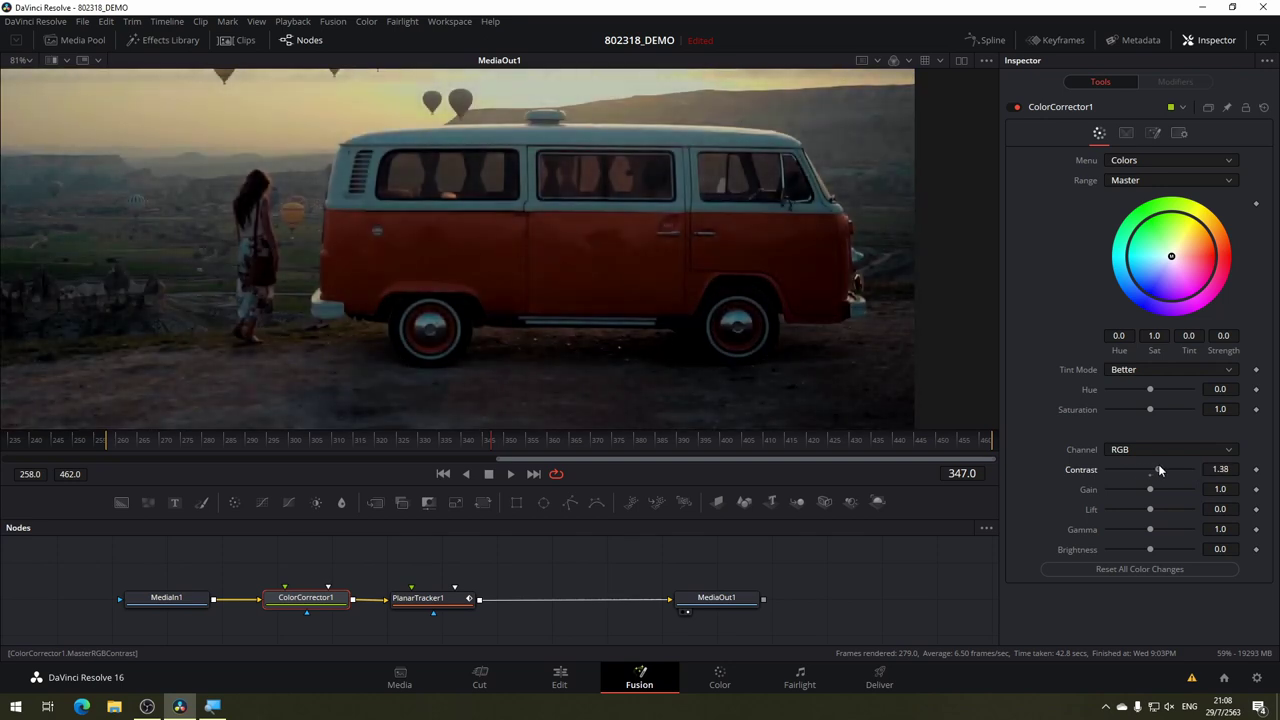
drag(1150, 491, 1156, 491)
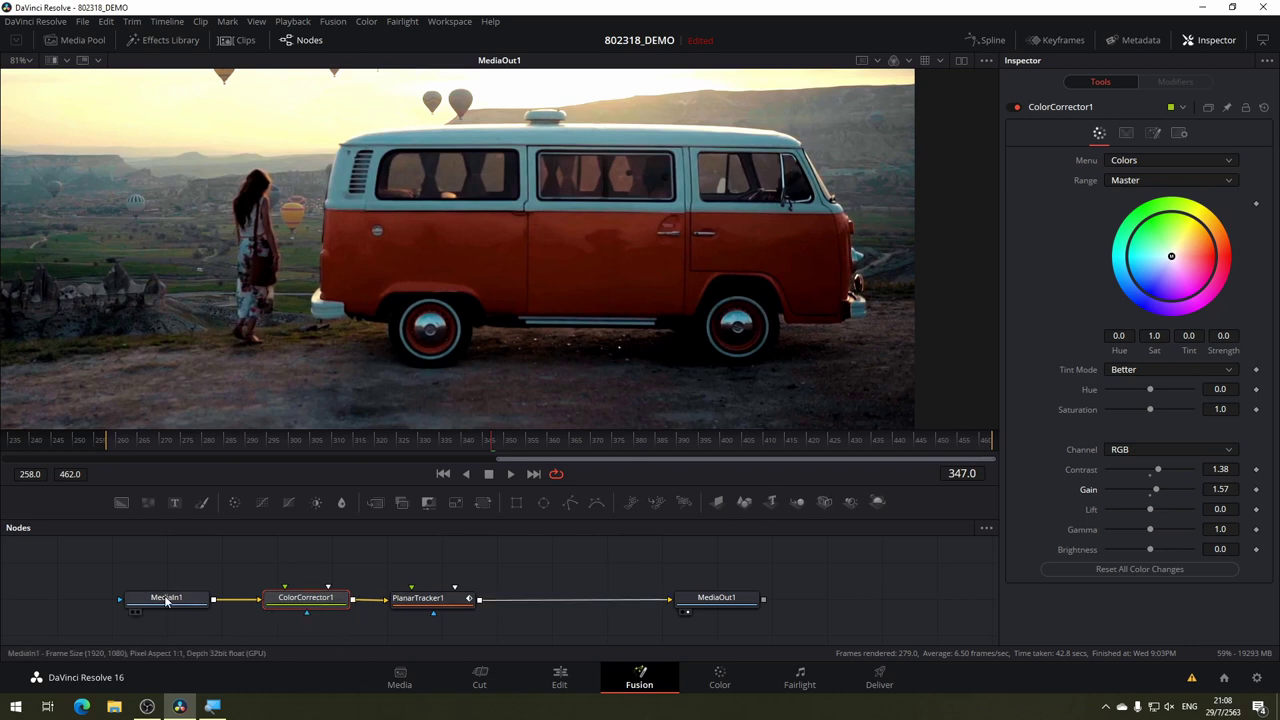
drag(166, 597, 176, 565)
drag(184, 520, 243, 371)
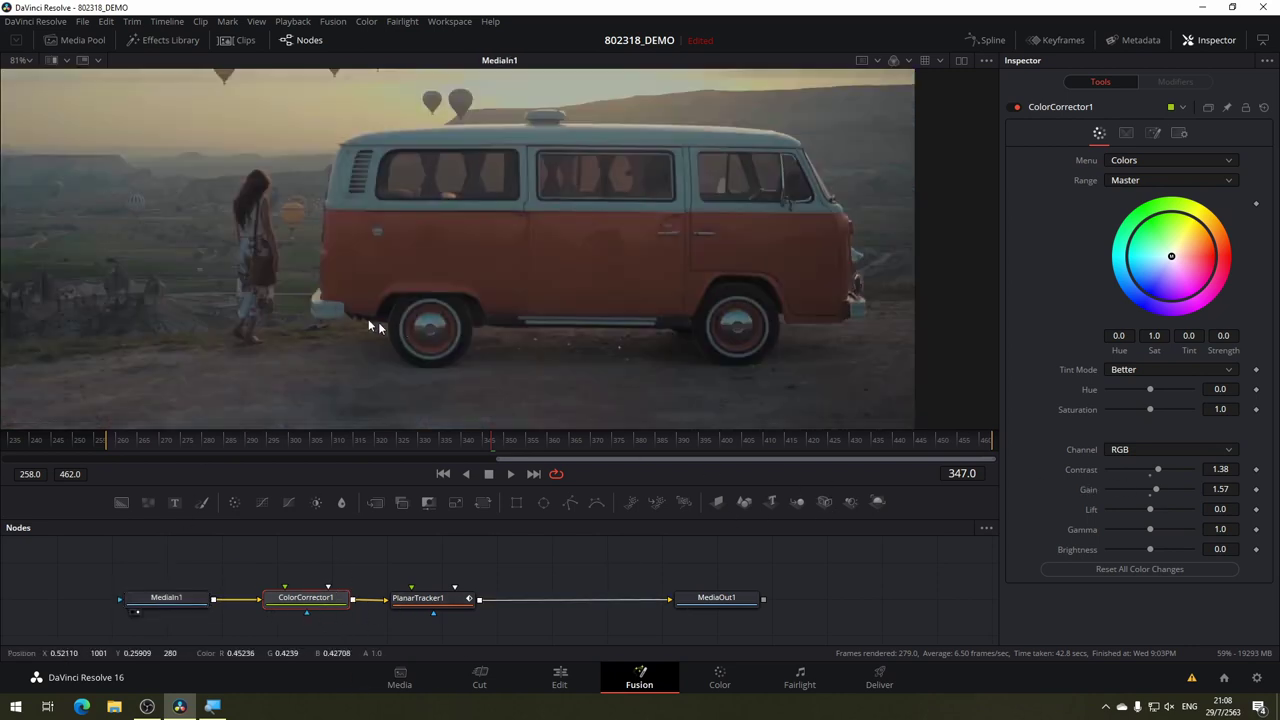
drag(310, 595, 381, 252)
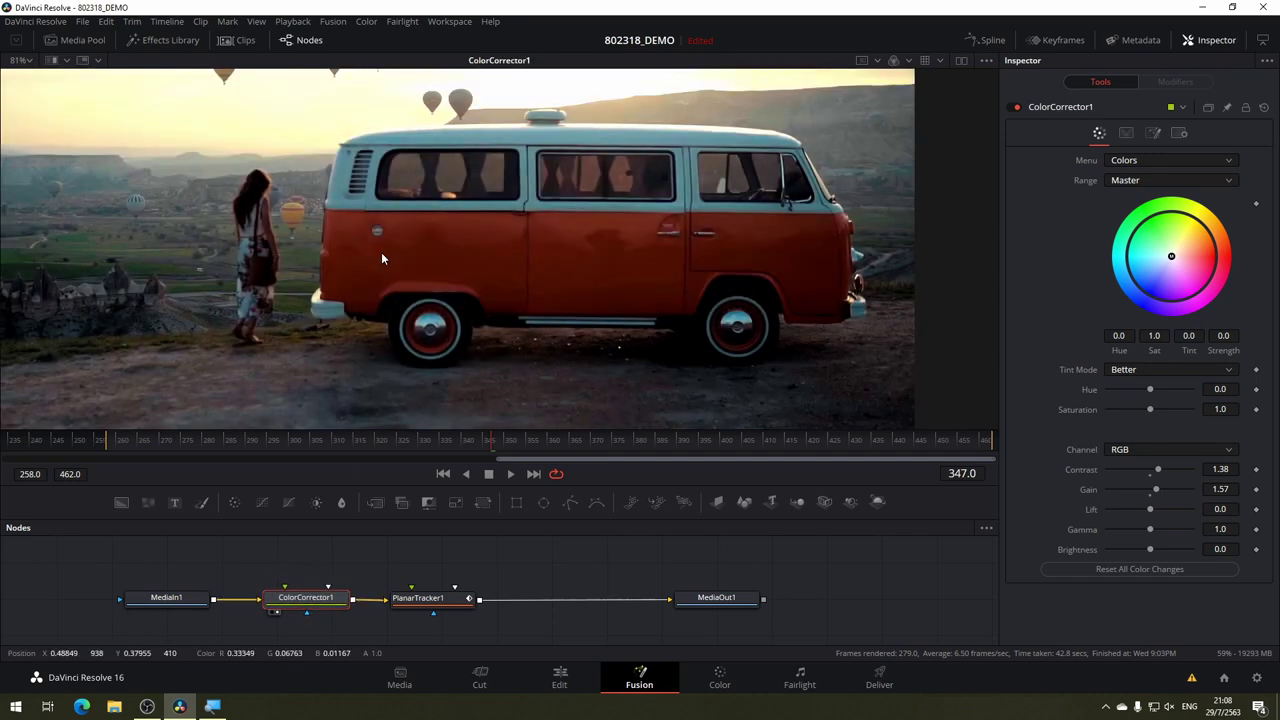
On PlanarTracker1 at frame 420, draw a closed four-point shape around the van's side.
click(435, 603)
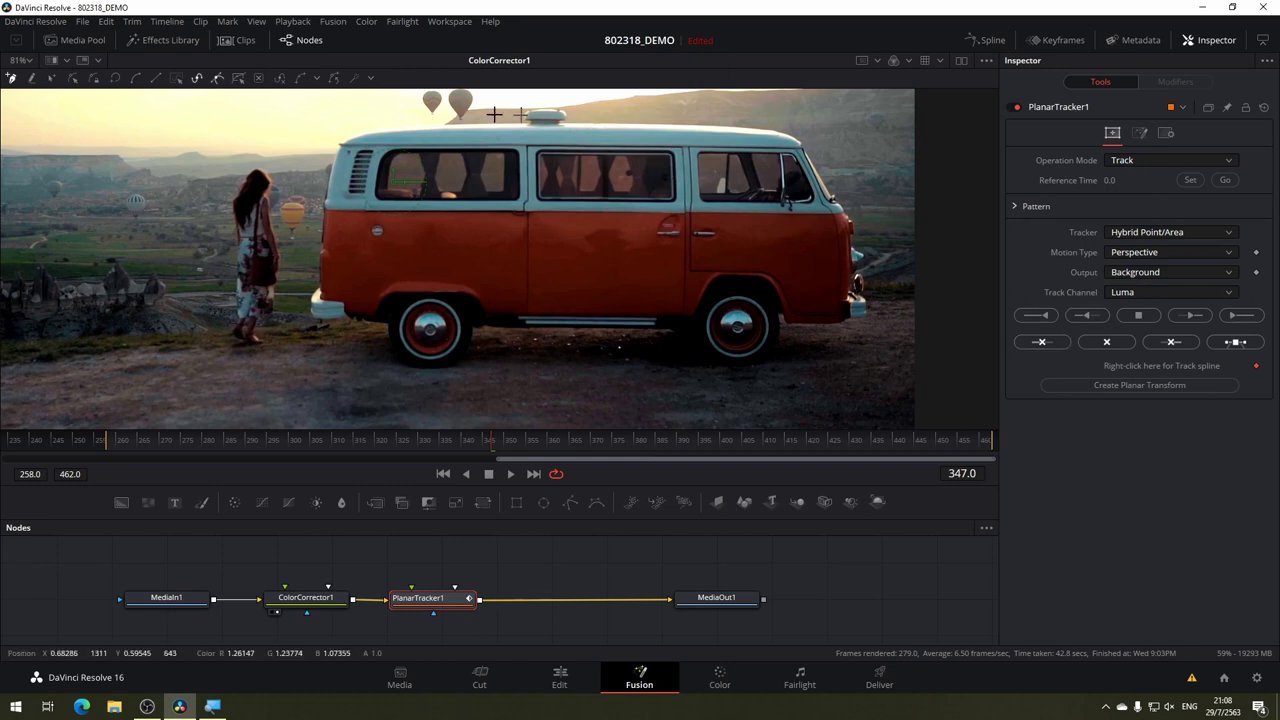
drag(88, 447, 110, 450)
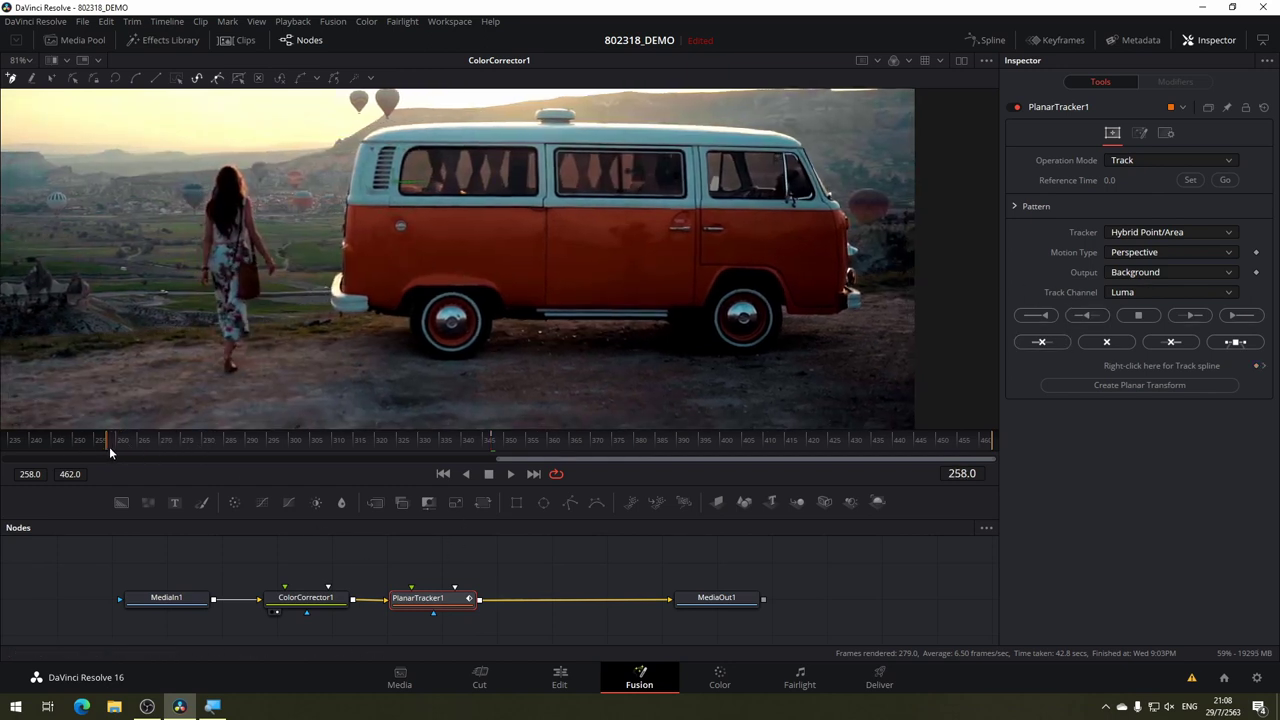
drag(116, 447, 806, 439)
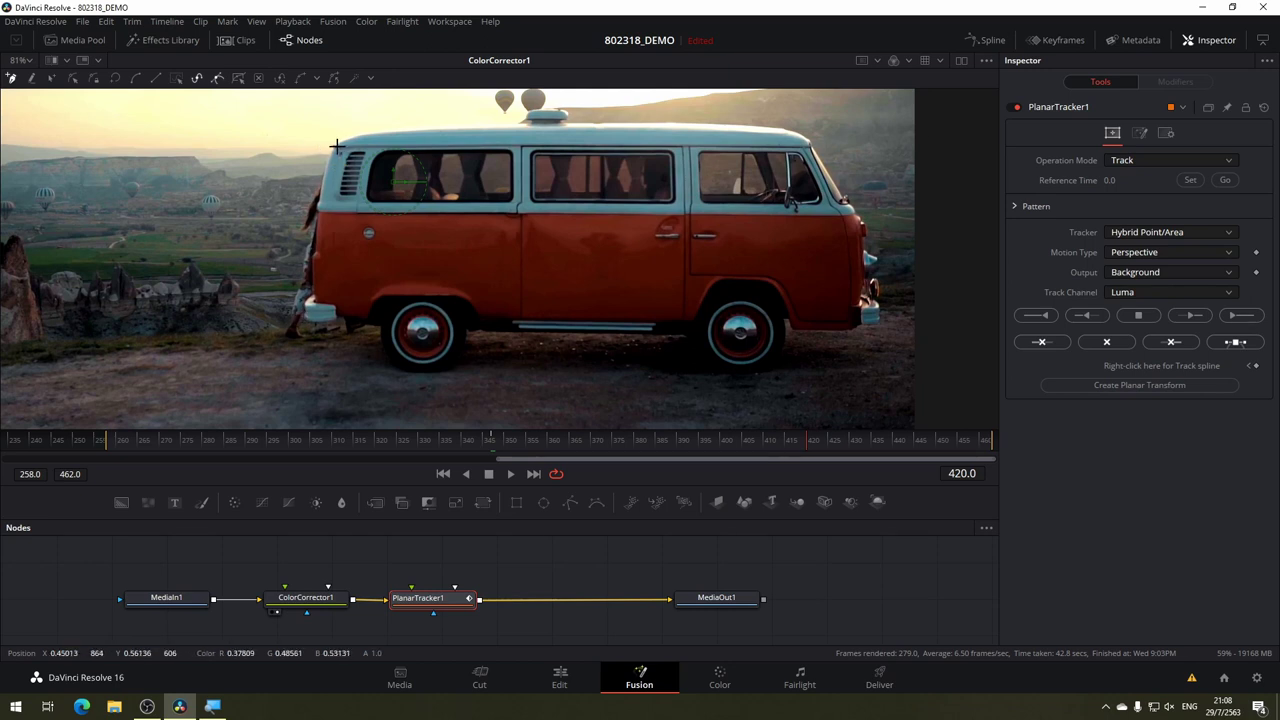
click(325, 312)
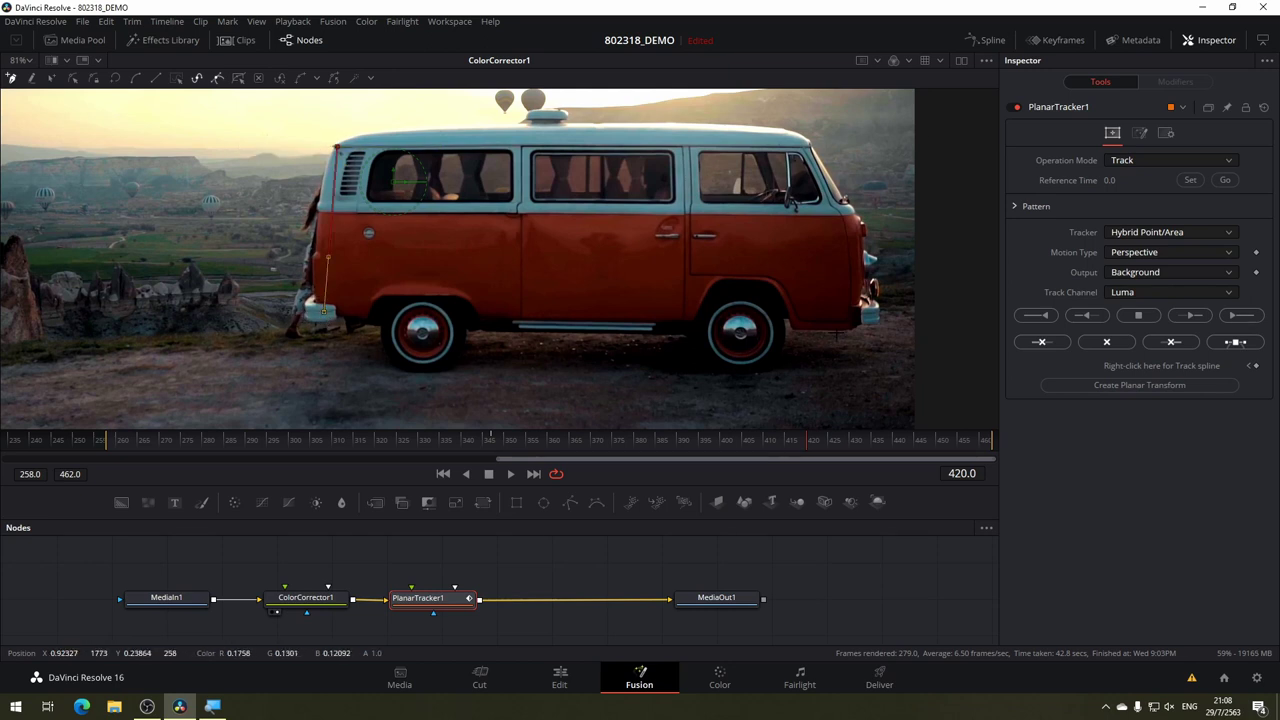
click(838, 328)
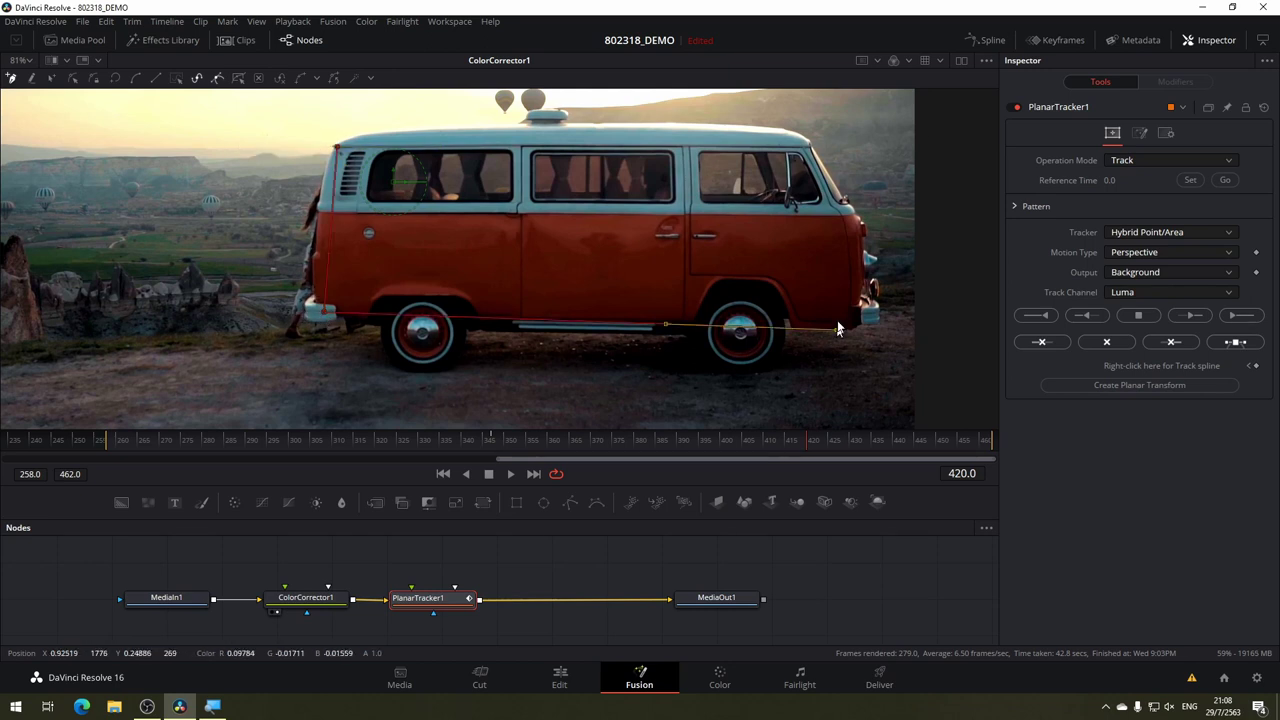
click(806, 142)
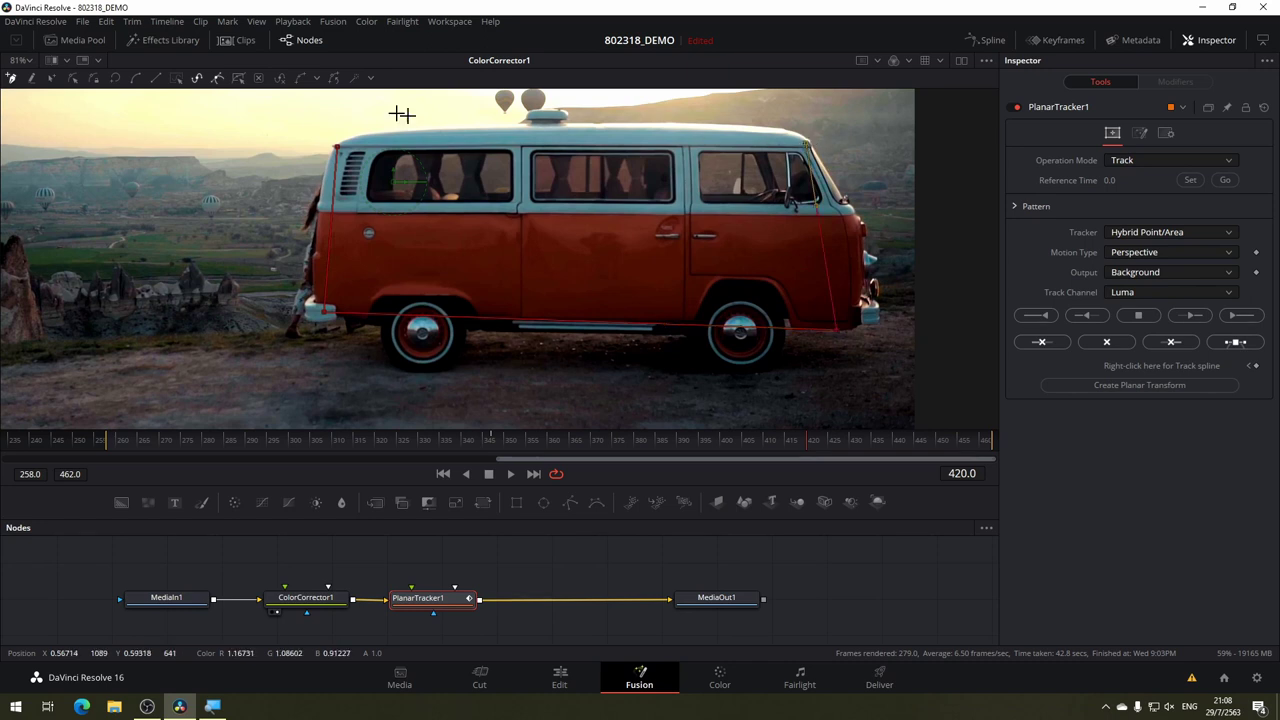
click(335, 146)
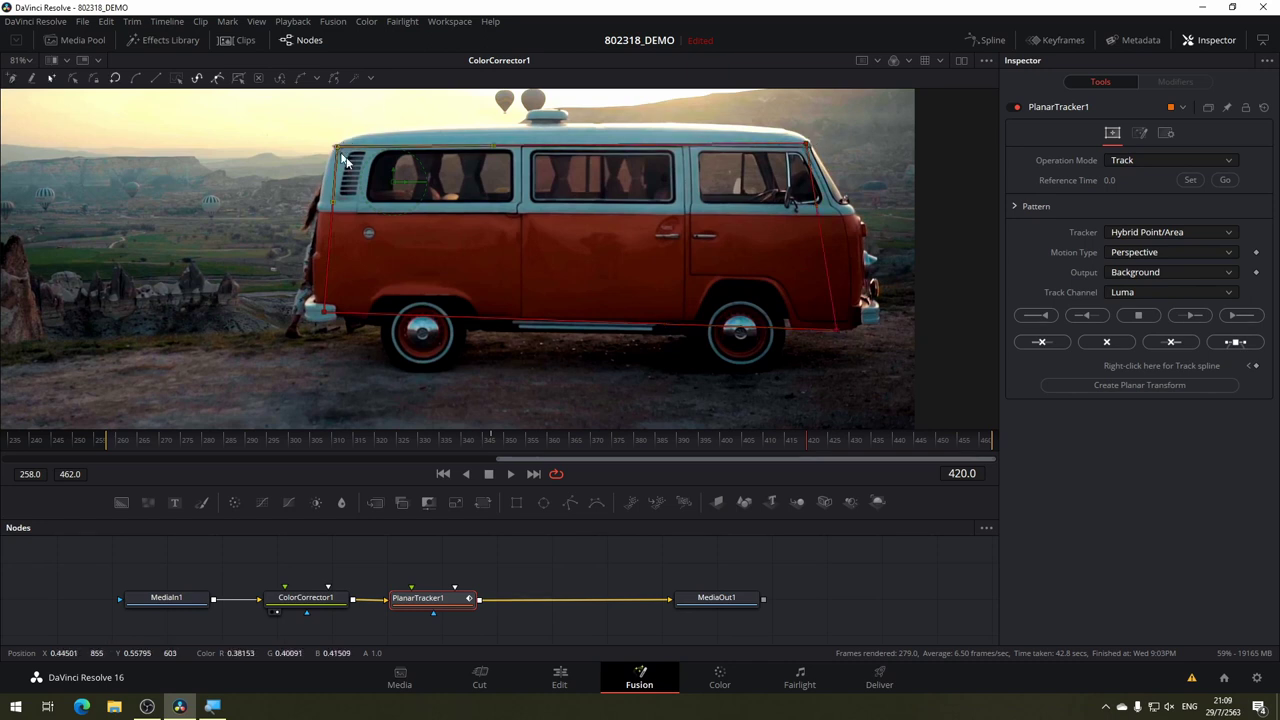
click(324, 311)
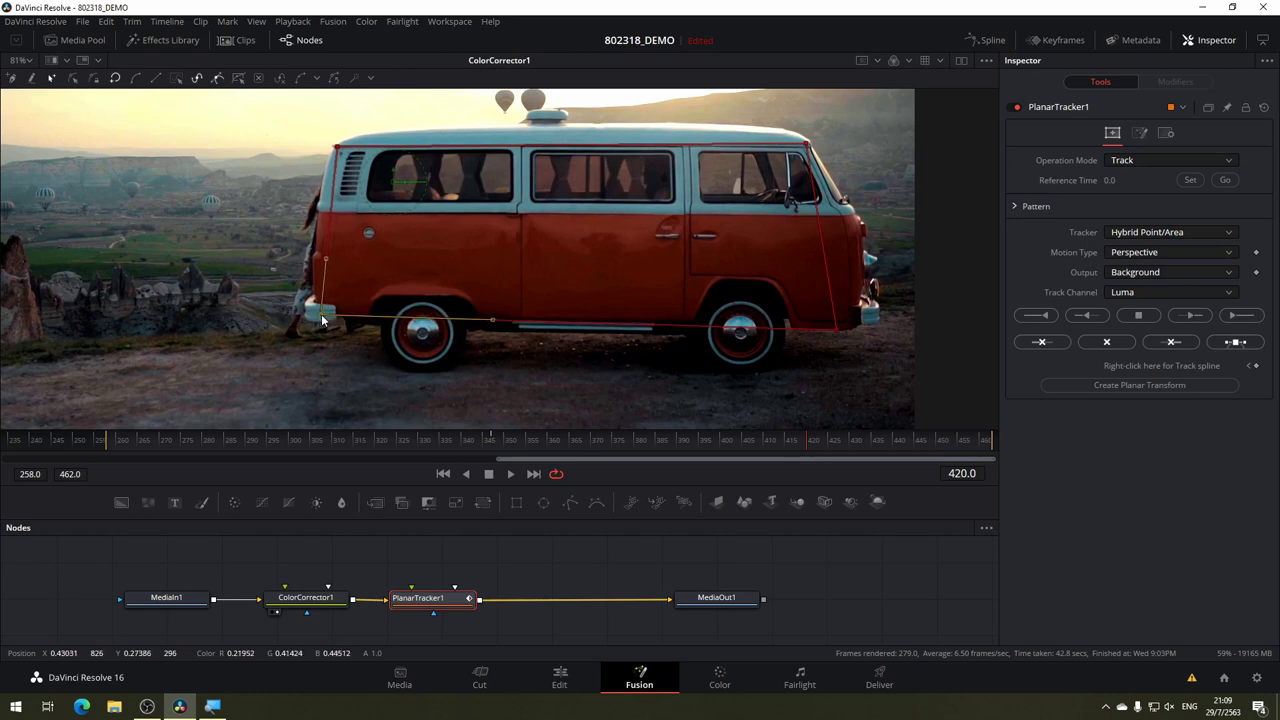
Adjust the bottom-right corner, set frame 420 as reference, and track forward to the end.
drag(838, 338, 849, 325)
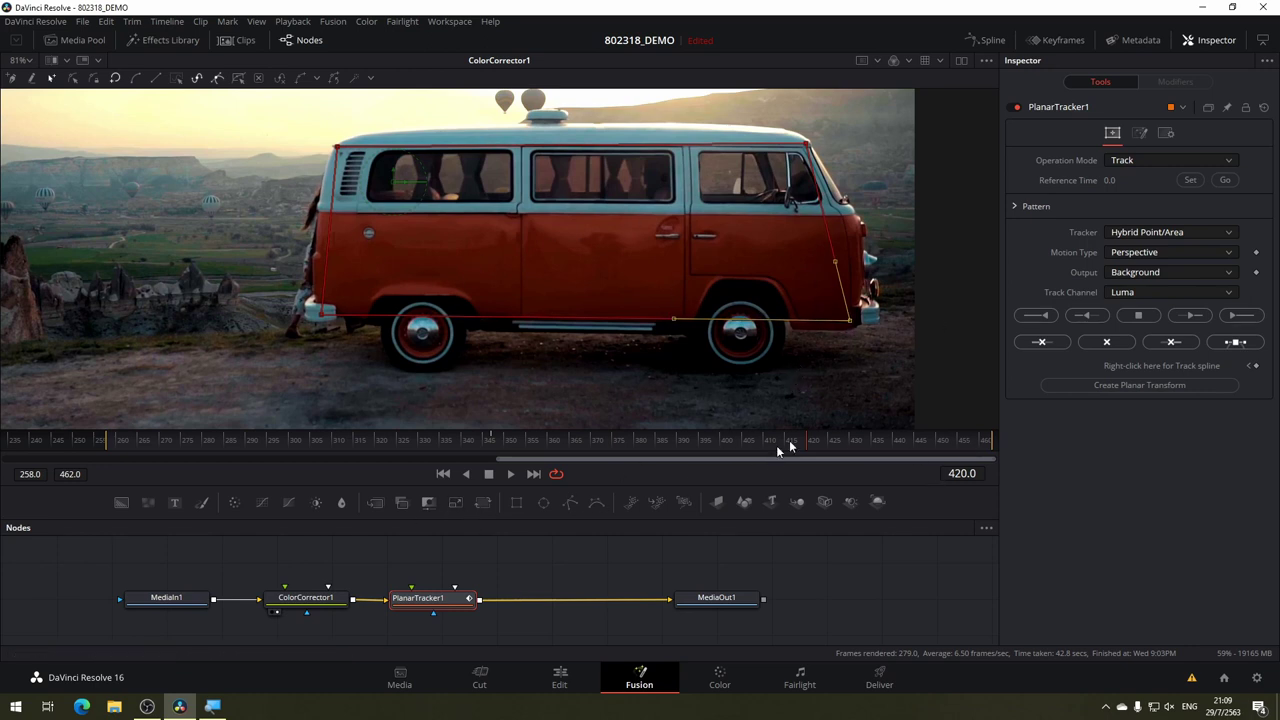
click(1190, 180)
click(1234, 318)
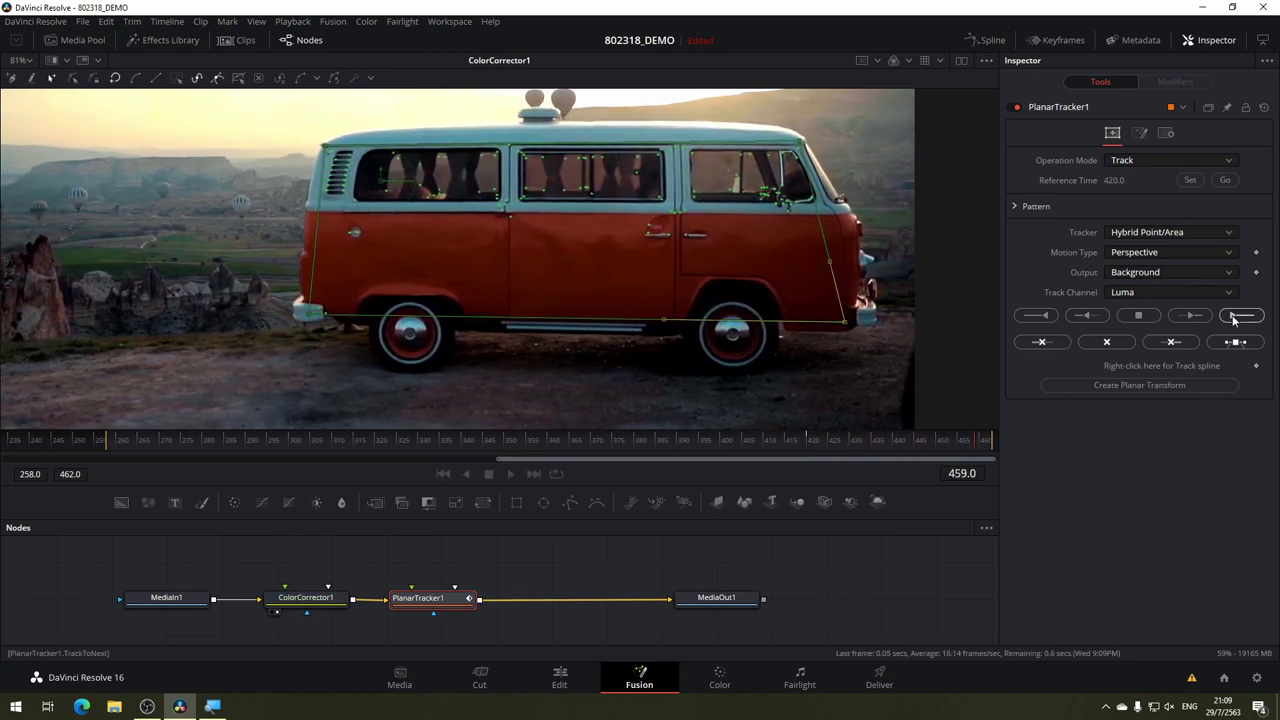
From frame 420, track backward to the clip start at 258 and scrub to check.
click(806, 441)
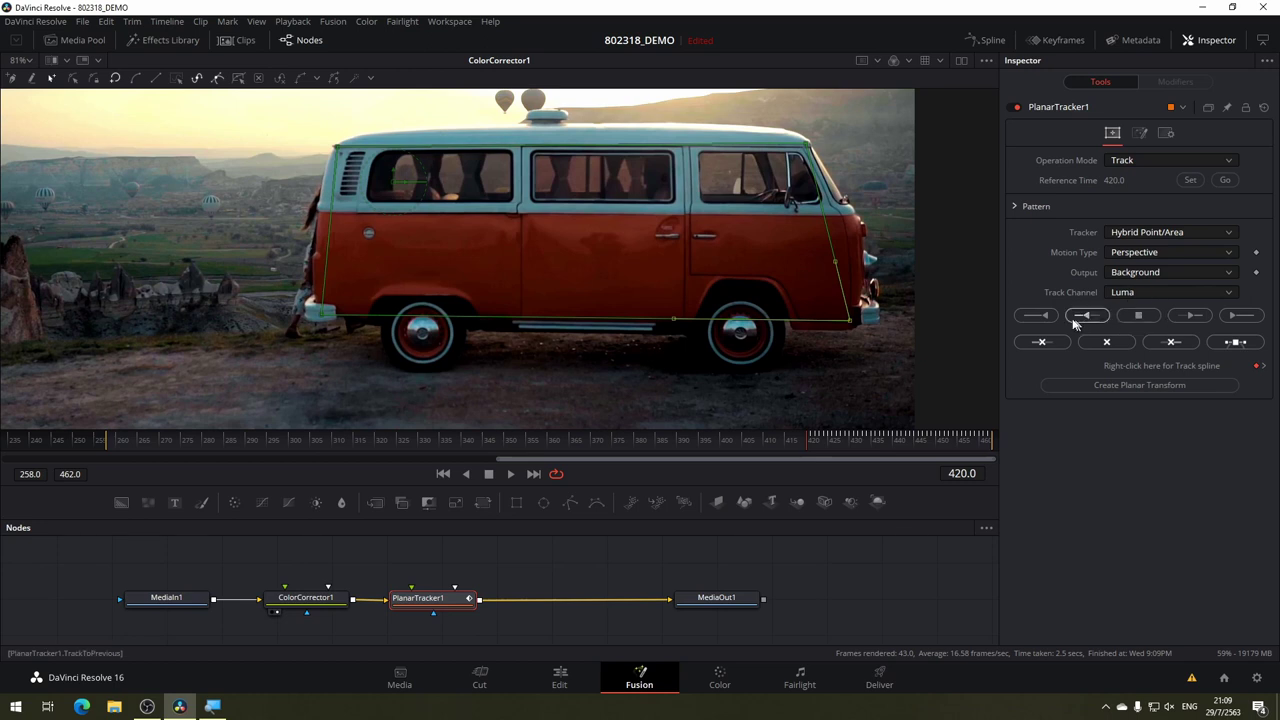
click(1033, 315)
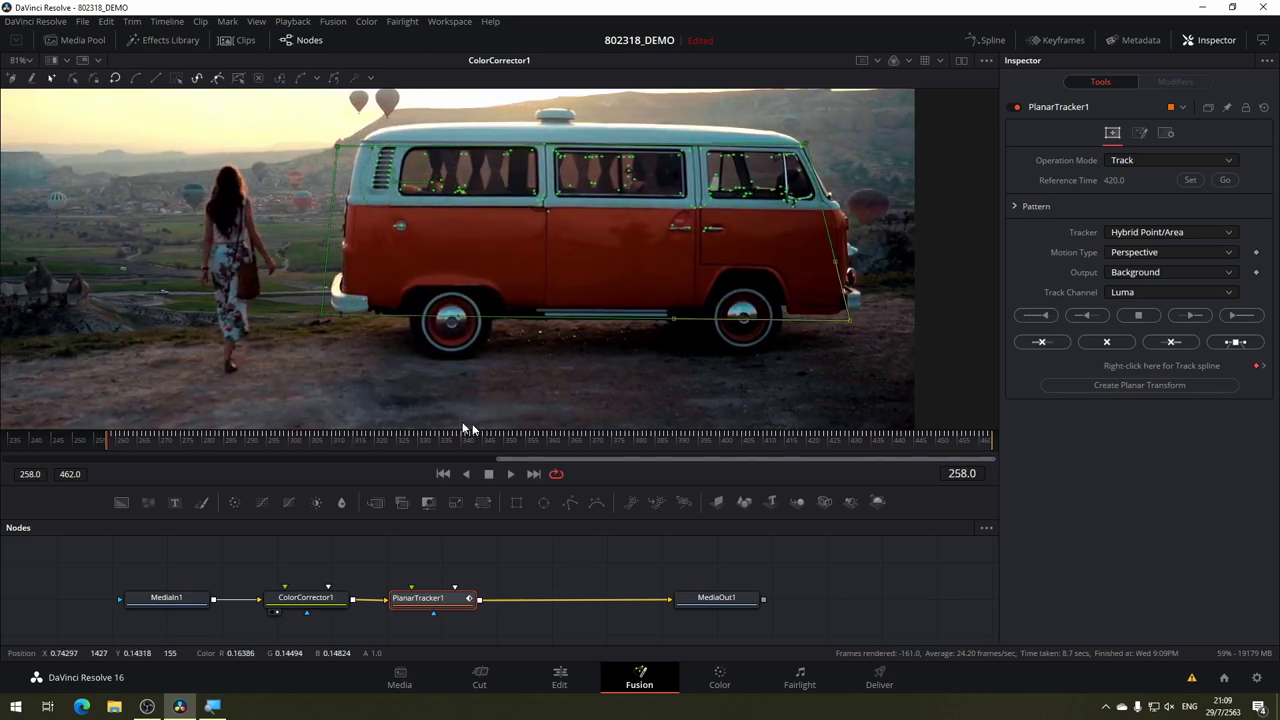
click(337, 448)
mouse_move(954, 473)
mouse_down()
mouse_move(81, 484)
mouse_move(108, 472)
mouse_up()
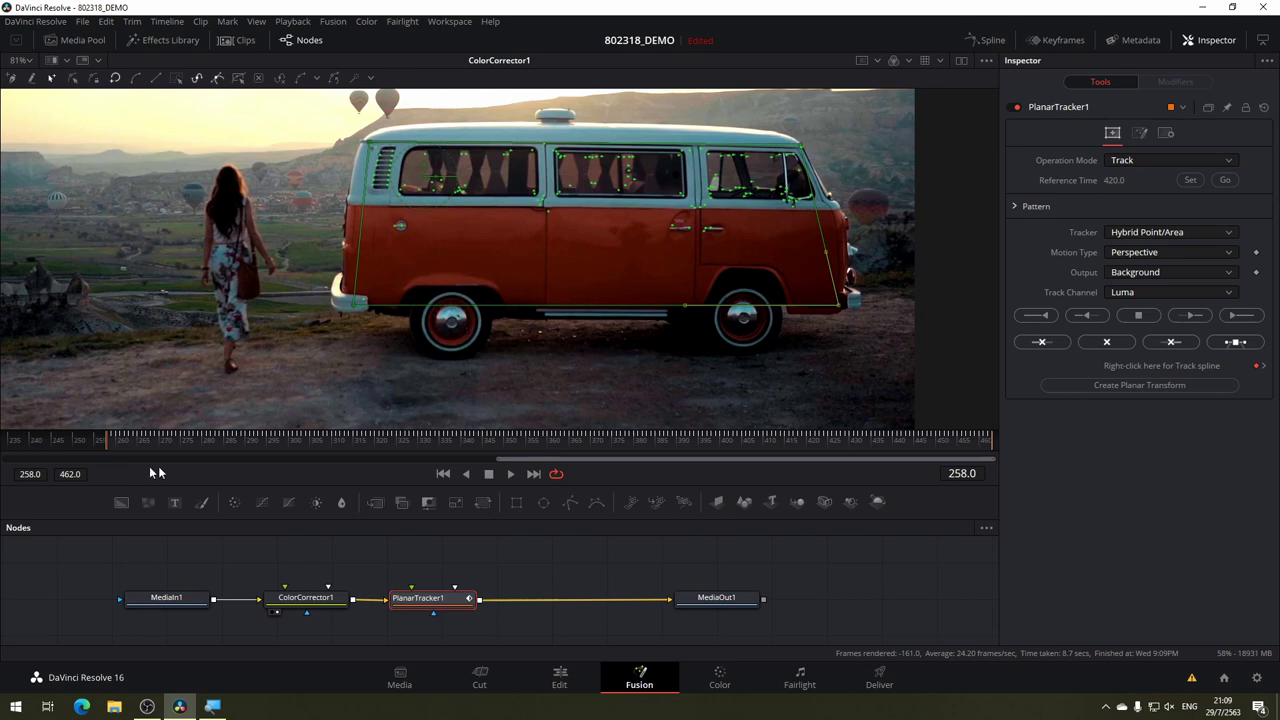
Switch PlanarTracker1 to Corner Pin mode and drag its four corners onto the van's side panel.
click(1147, 160)
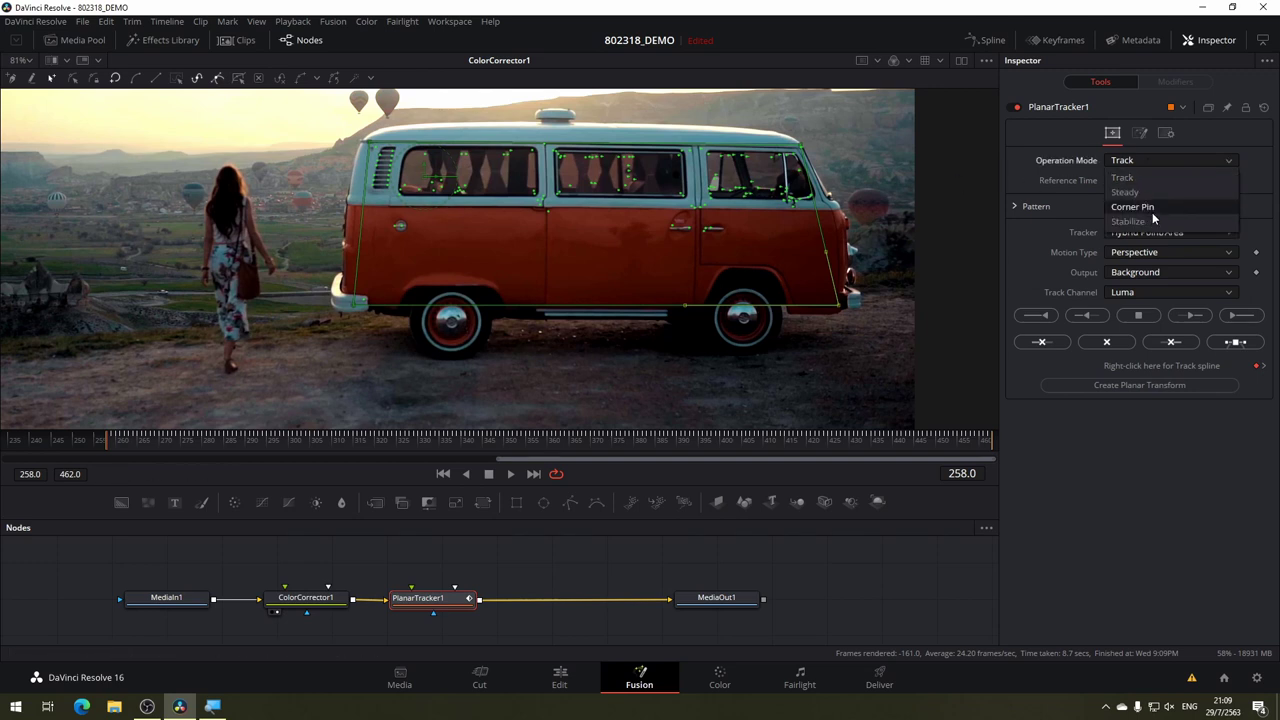
click(1150, 207)
mouse_move(321, 118)
mouse_down()
mouse_move(527, 226)
mouse_move(547, 206)
mouse_up()
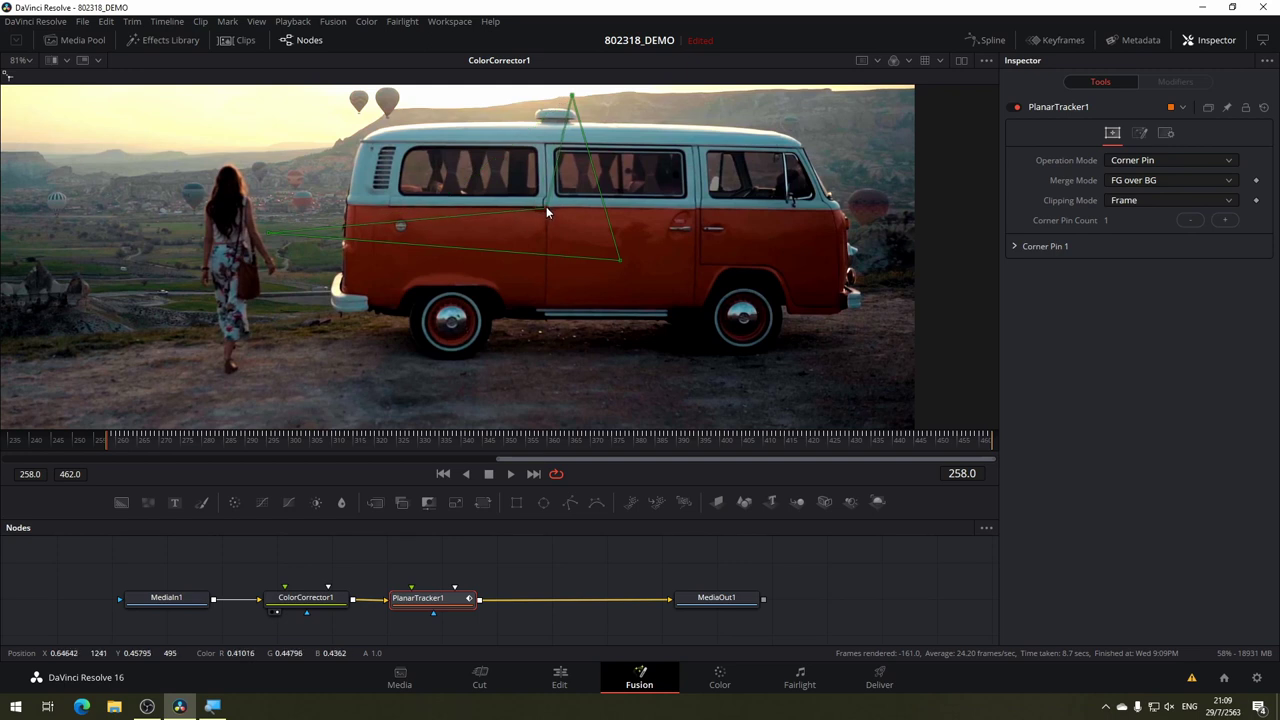
drag(268, 236, 545, 310)
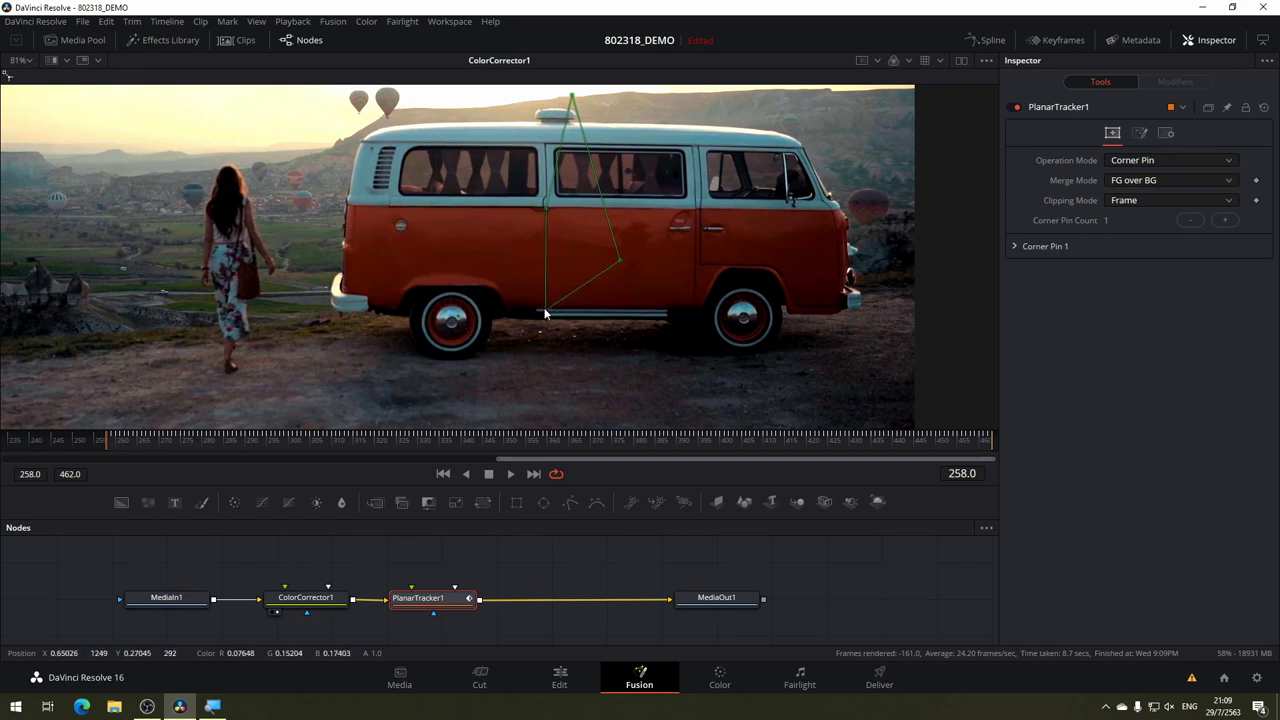
drag(620, 259, 695, 307)
drag(571, 95, 695, 207)
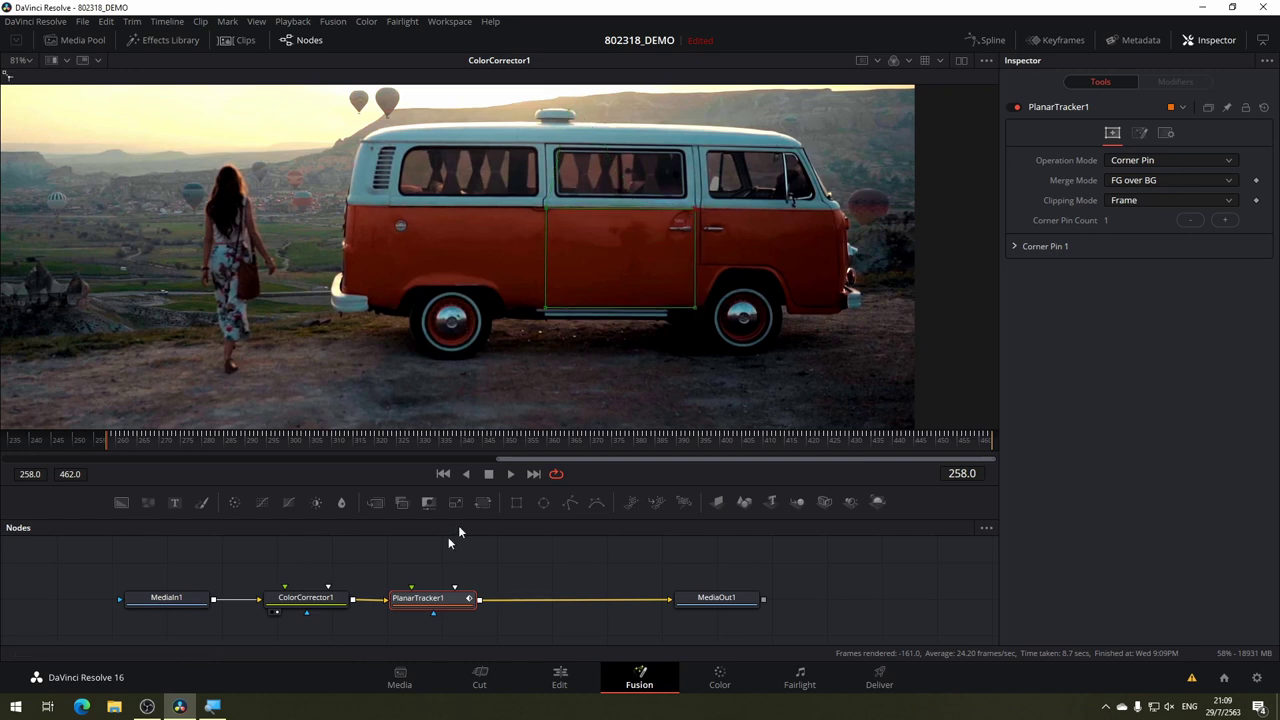
Bypass ColorCorrector1, reselect PlanarTracker1, and enlarge the node editor area.
click(291, 604)
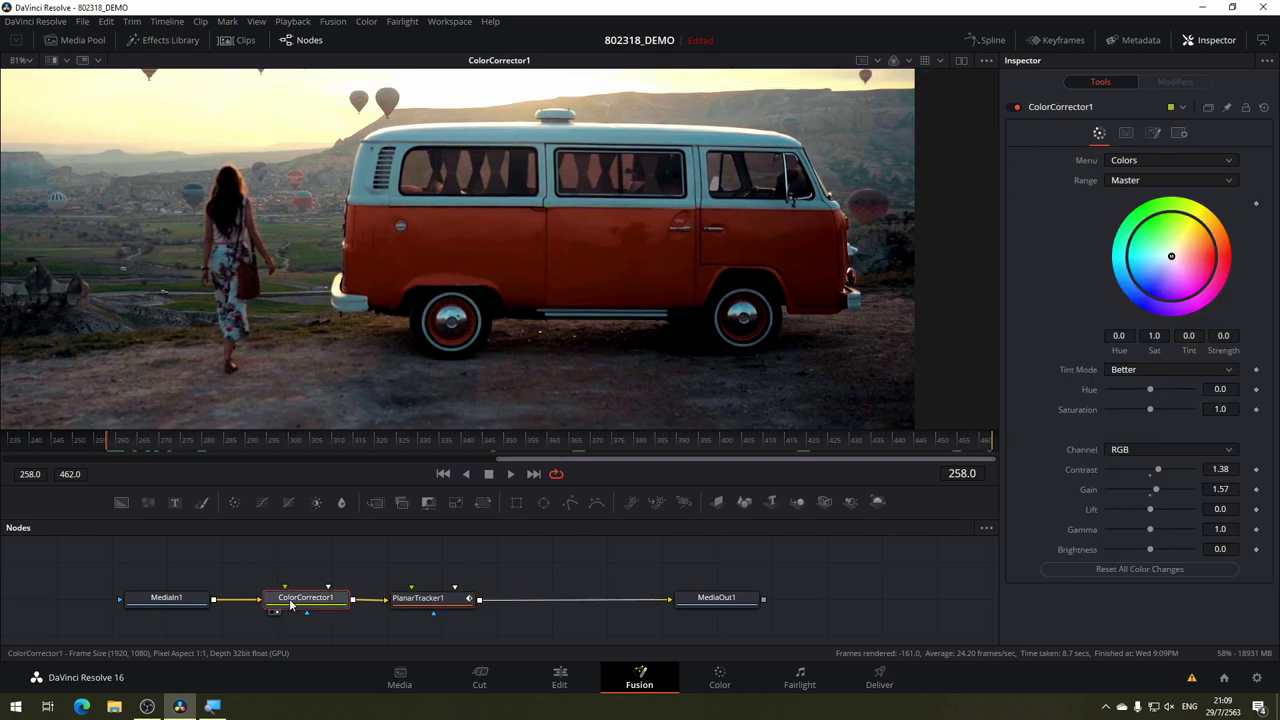
click(1015, 108)
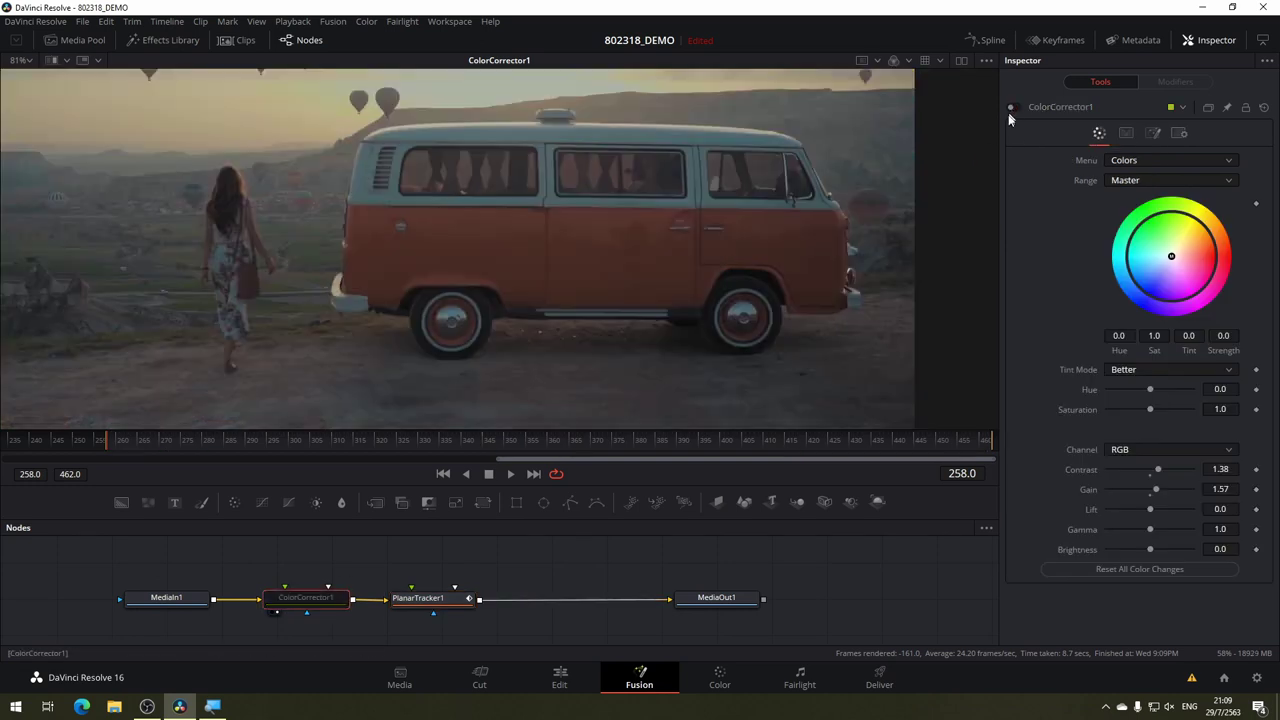
click(447, 604)
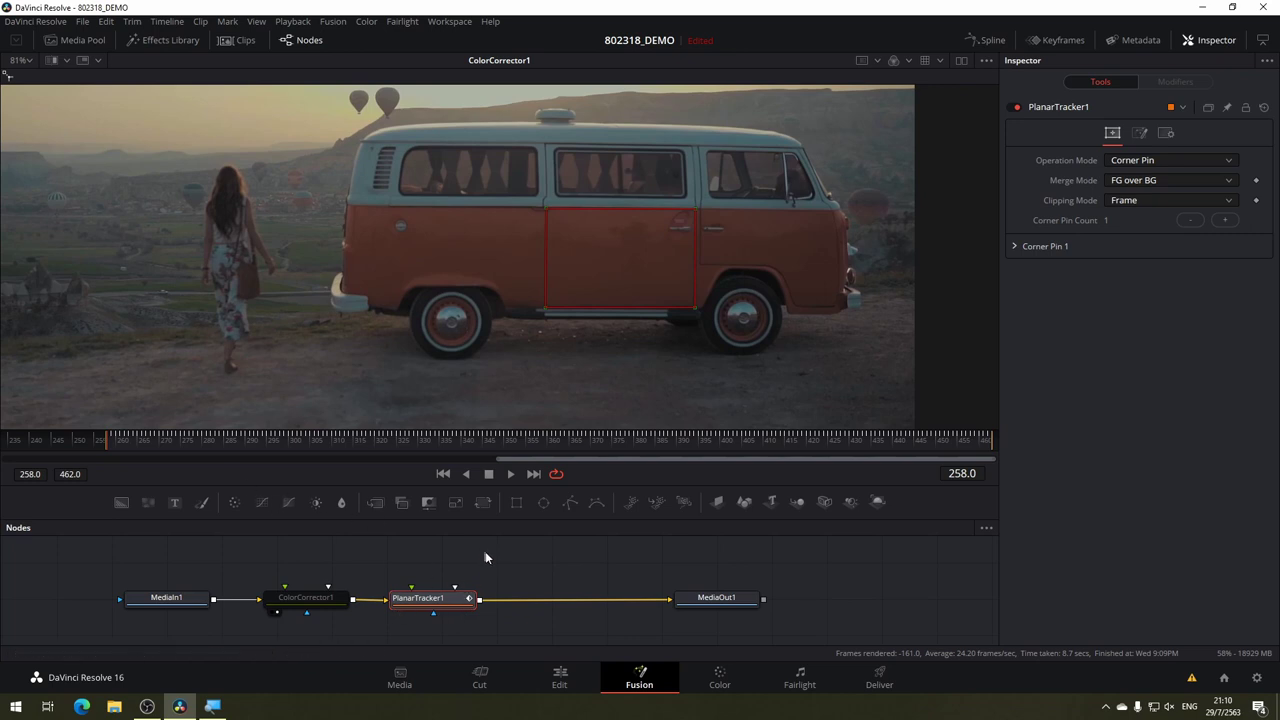
drag(491, 550, 505, 562)
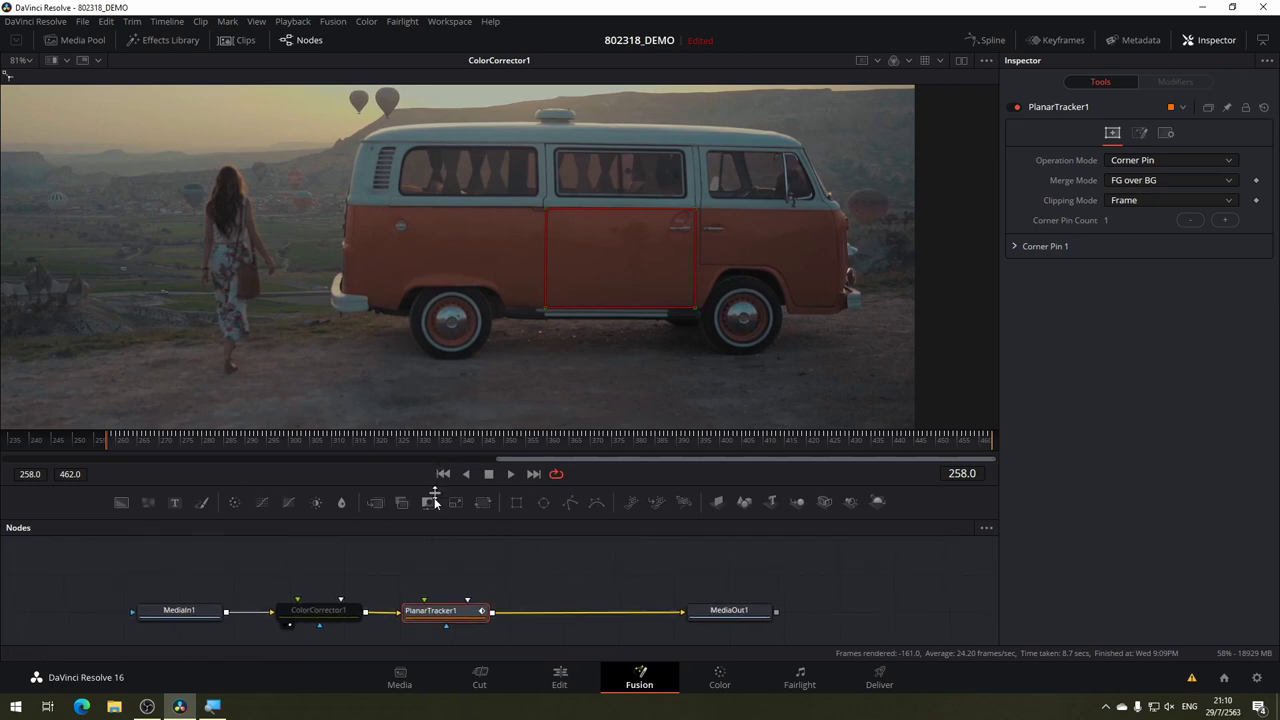
drag(438, 510, 438, 446)
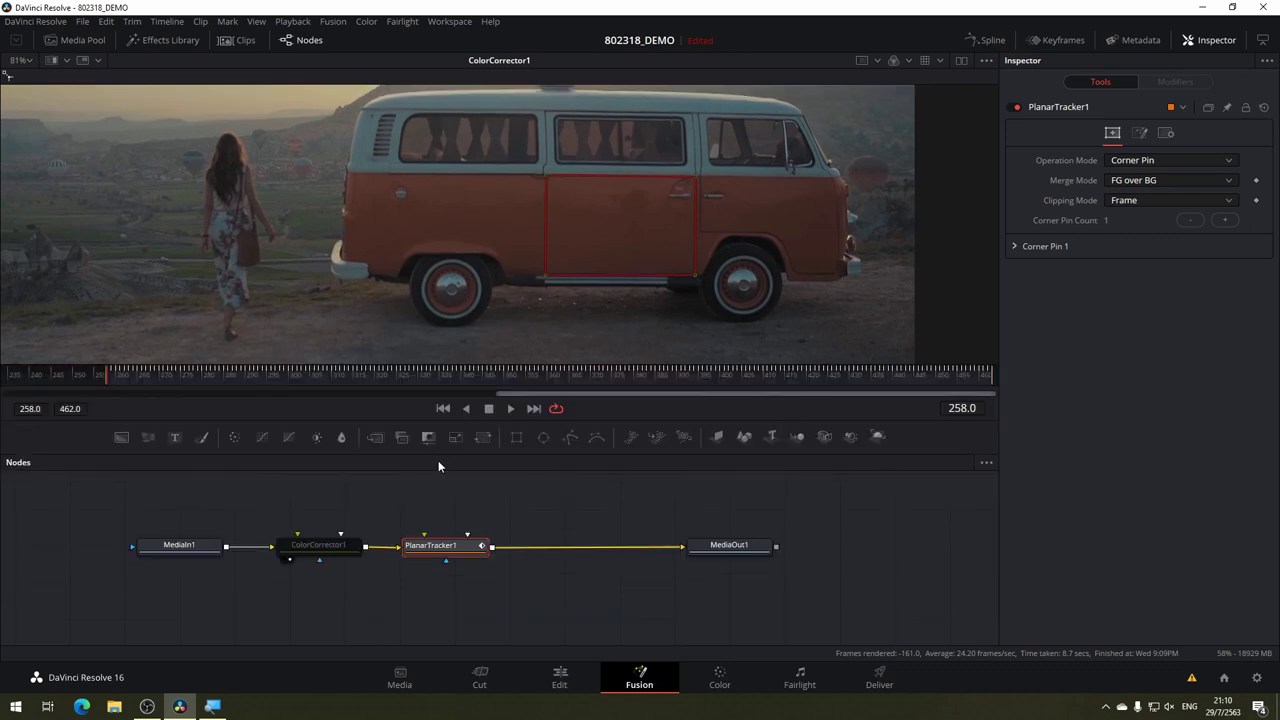
Show the Media Pool's Master bin and switch to the Media page.
click(78, 40)
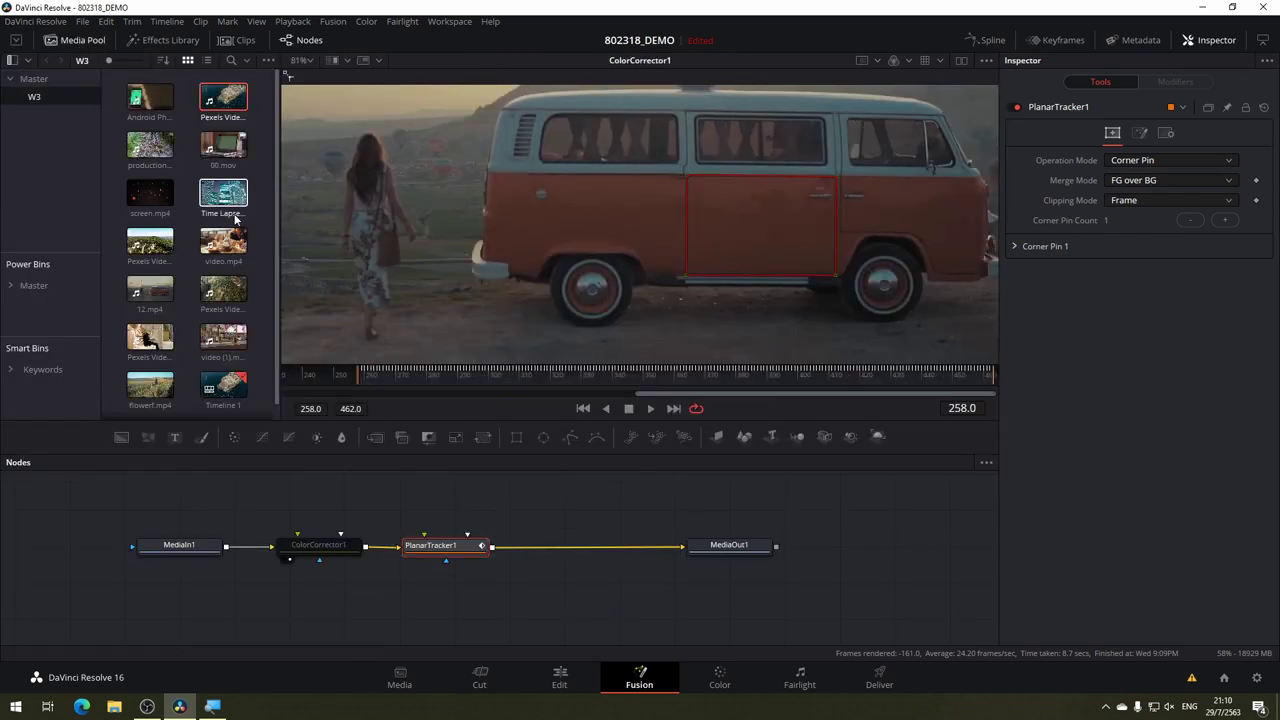
scroll(193, 297, down, 1)
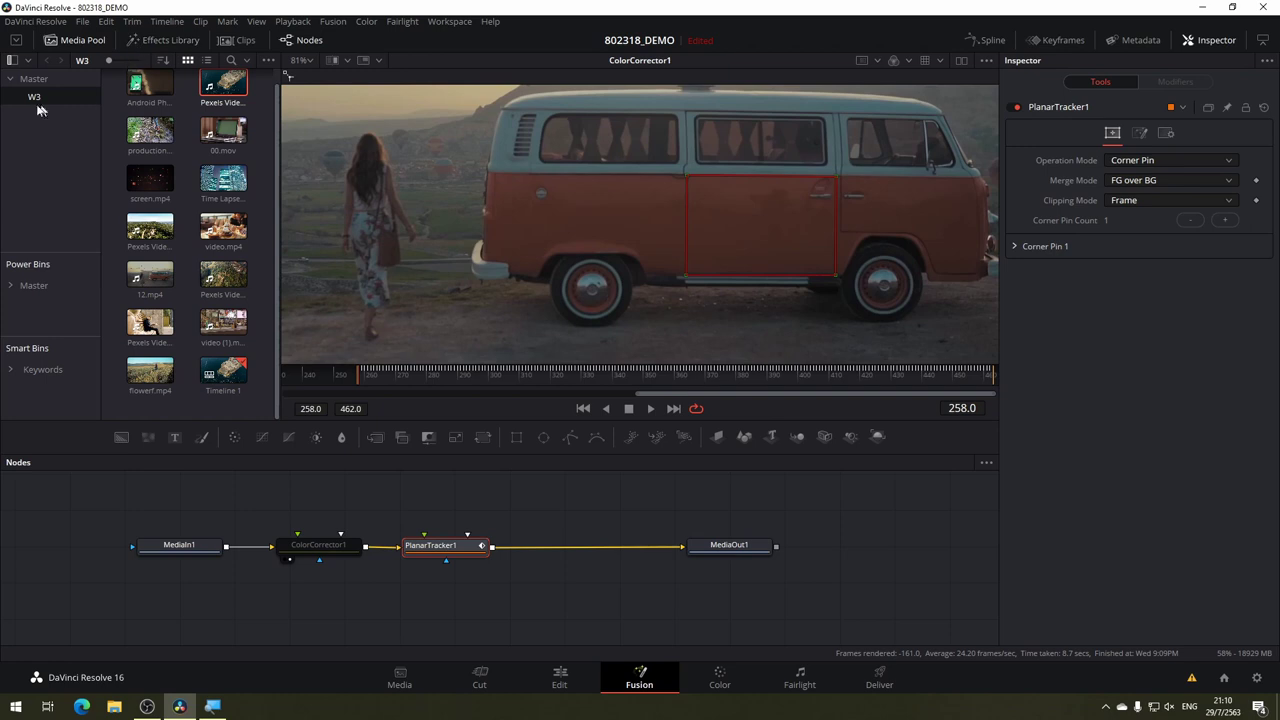
click(10, 82)
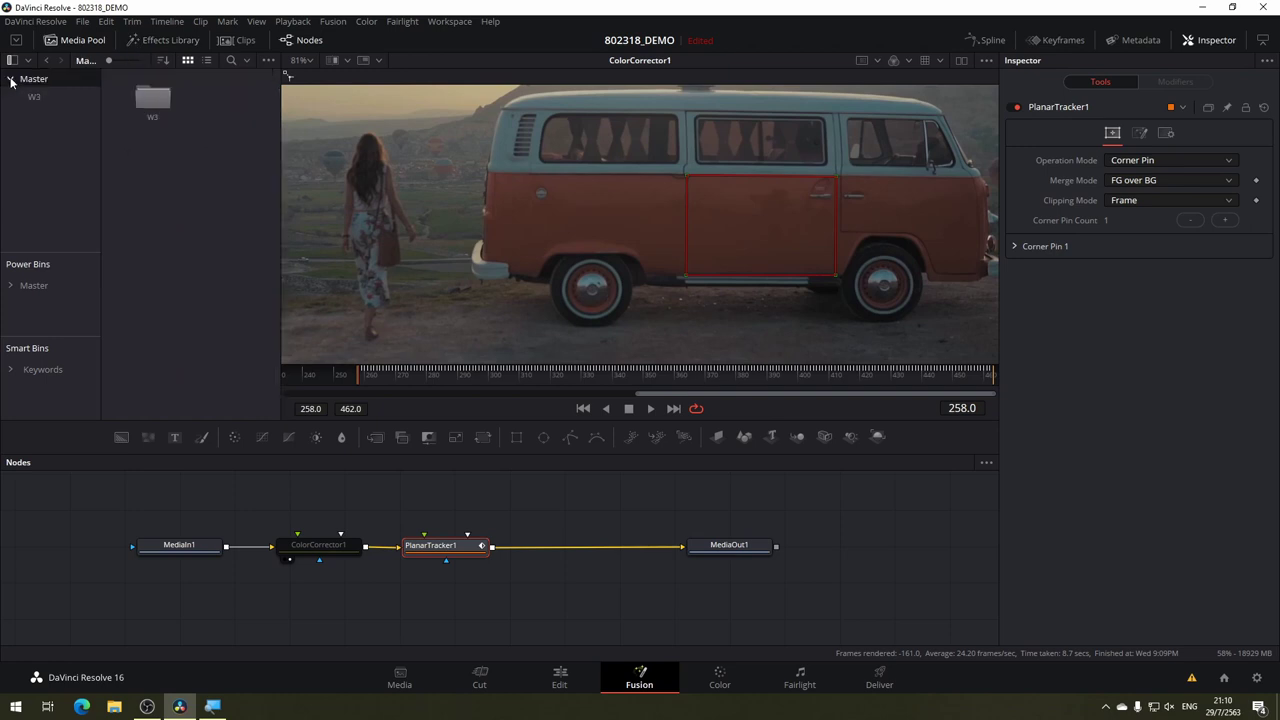
key(shift+2)
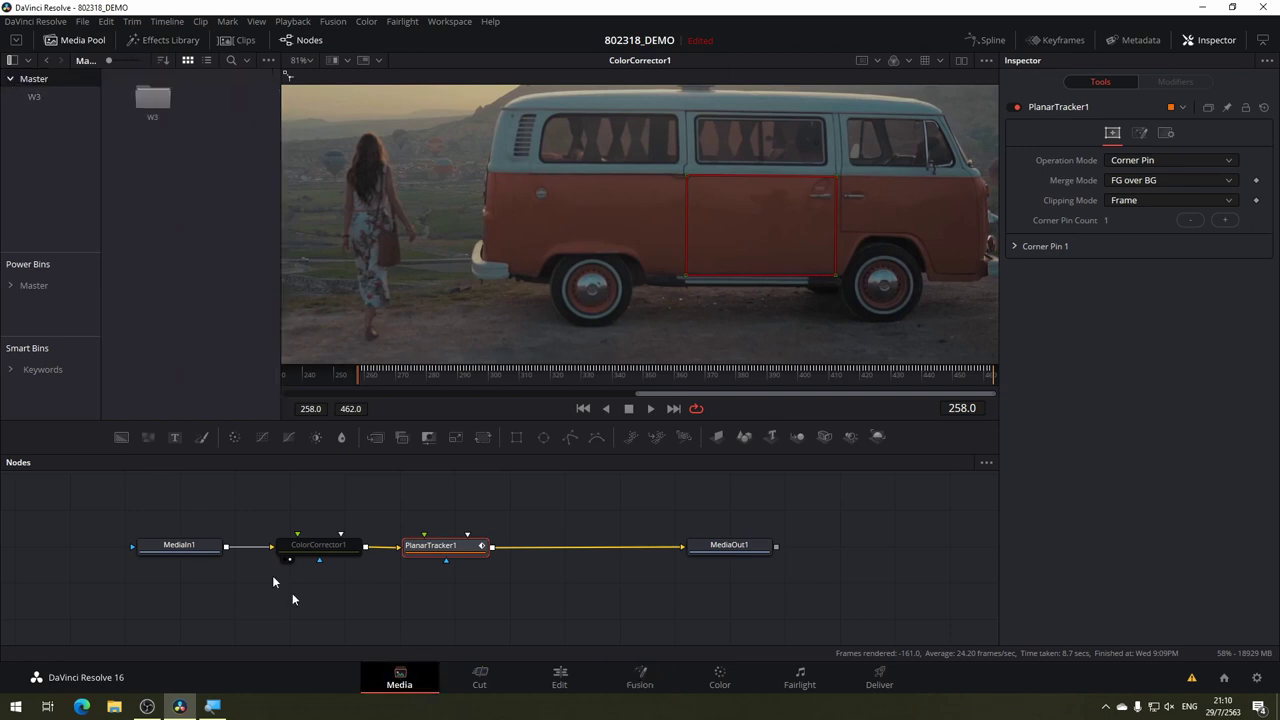
Browse to D:\Work\2020\SU\802318 and add the kisspng-blackmagic logo PNG to bin W3.
click(10, 115)
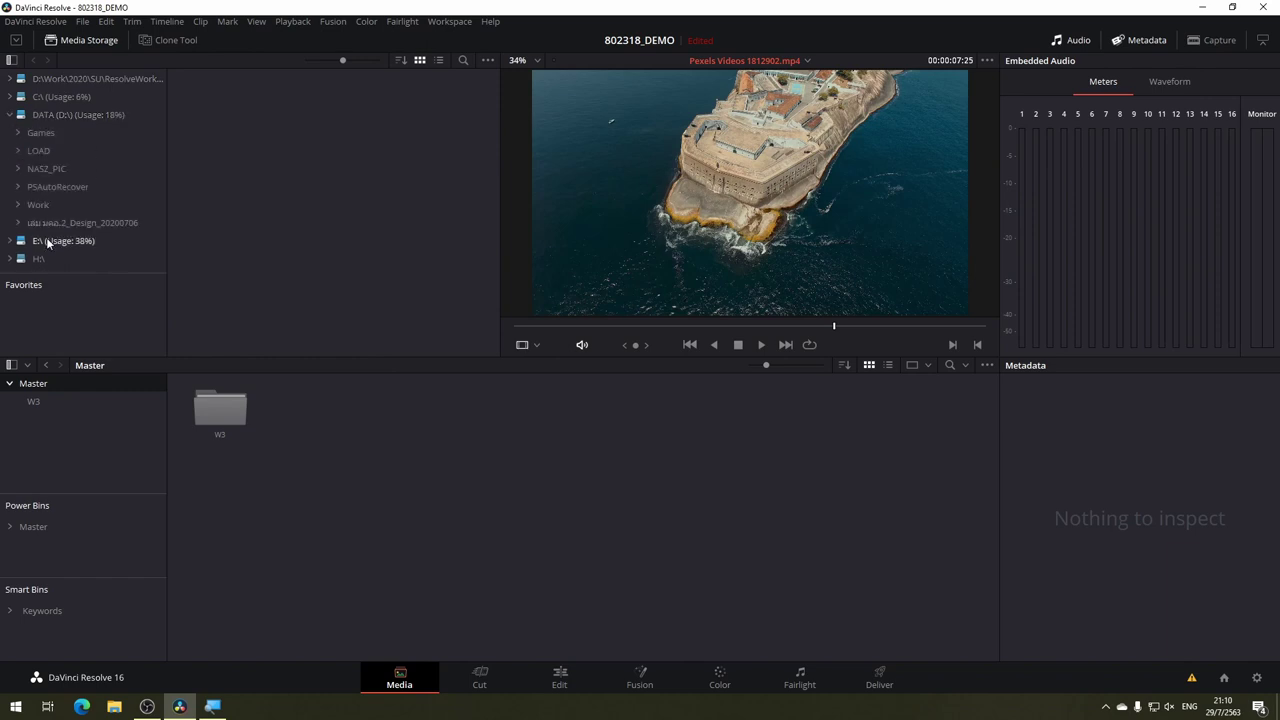
click(17, 204)
click(26, 223)
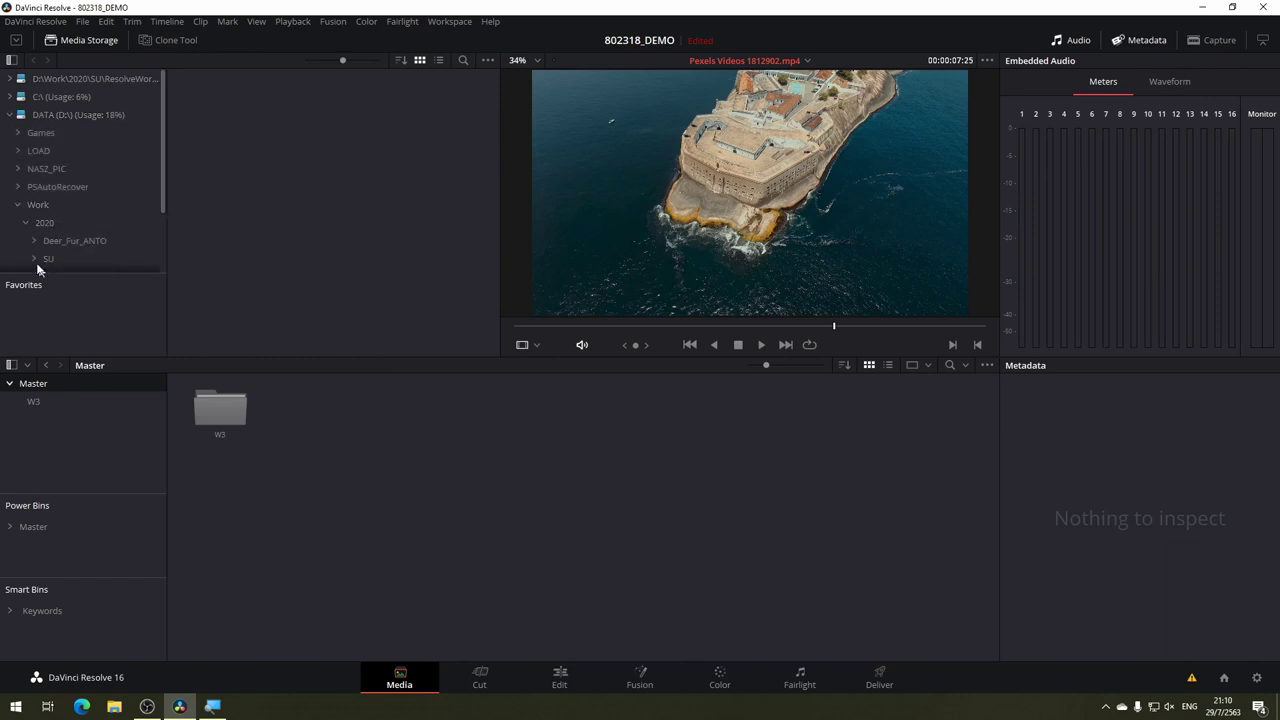
click(35, 259)
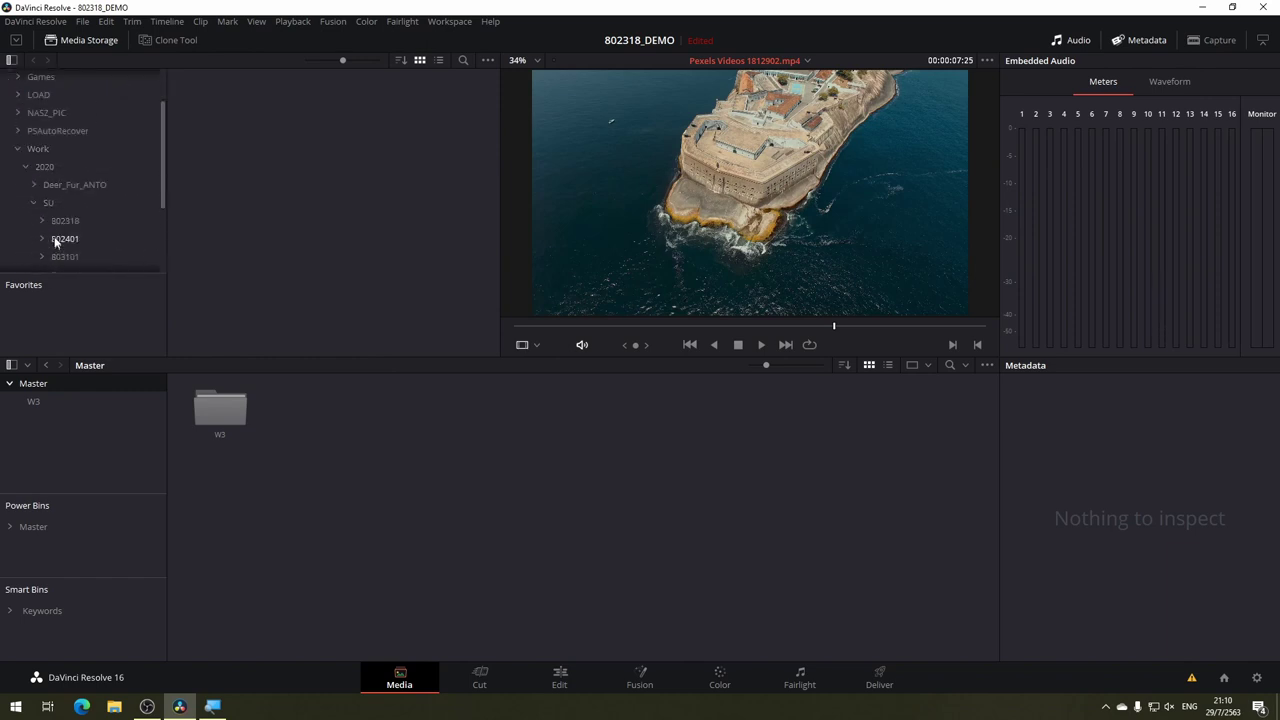
click(57, 221)
click(441, 172)
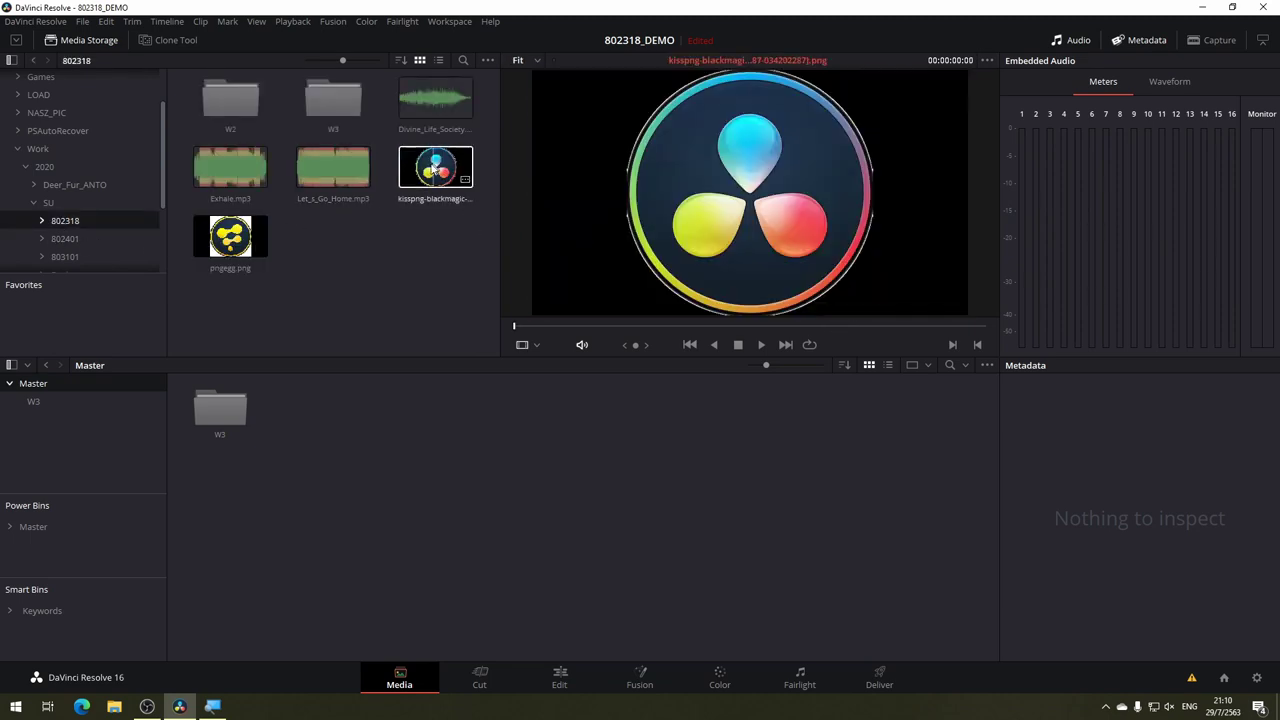
click(222, 377)
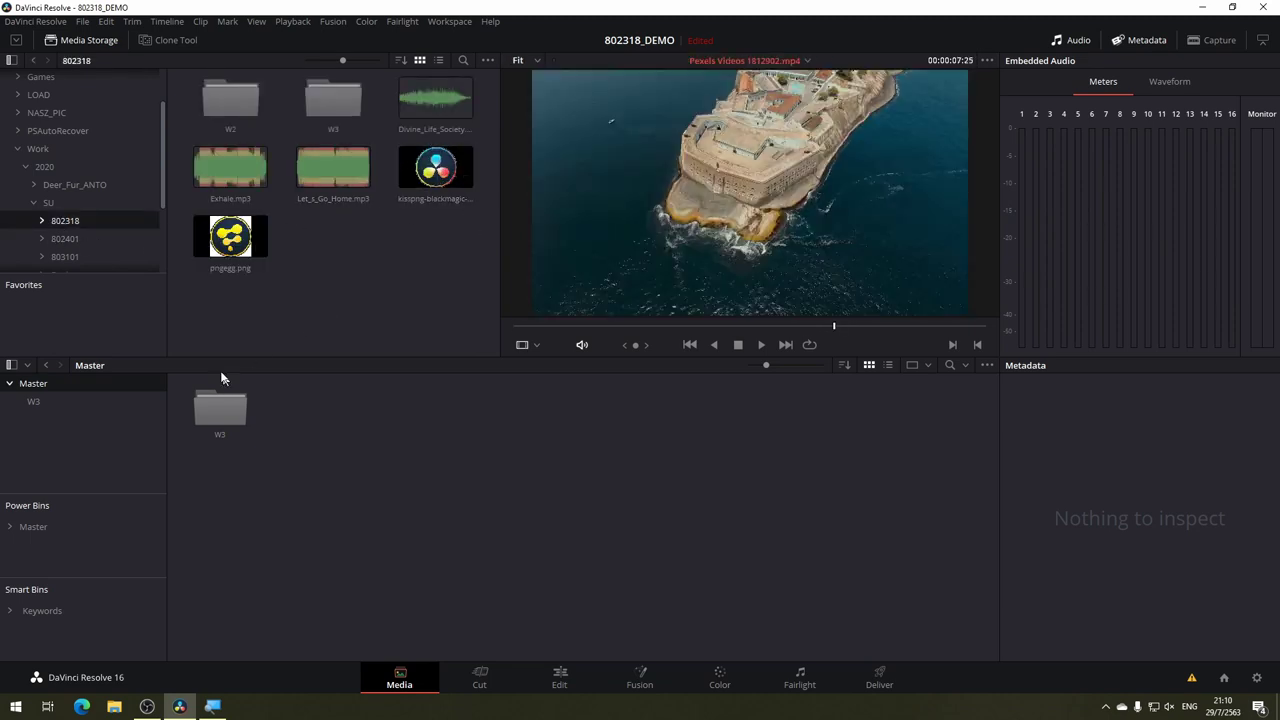
click(48, 400)
drag(435, 168, 600, 440)
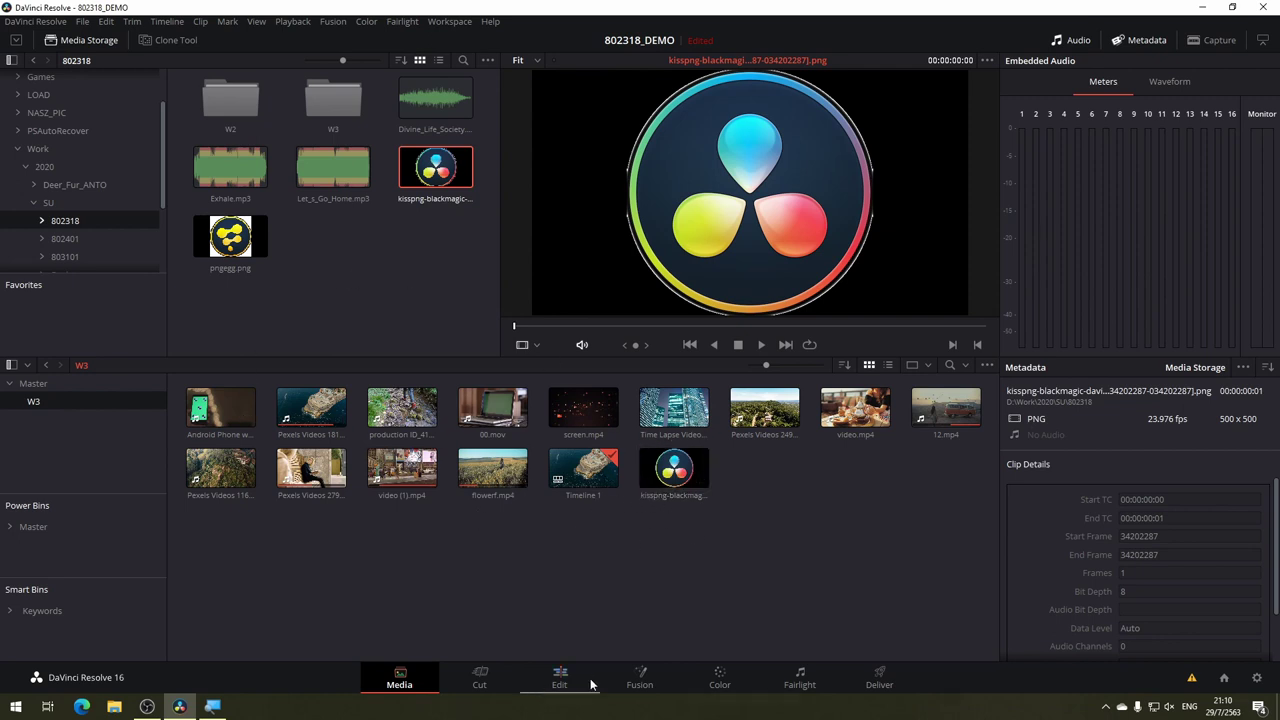
Back in Fusion, add the logo as MediaIn2 and connect it to PlanarTracker1's foreground input.
click(641, 671)
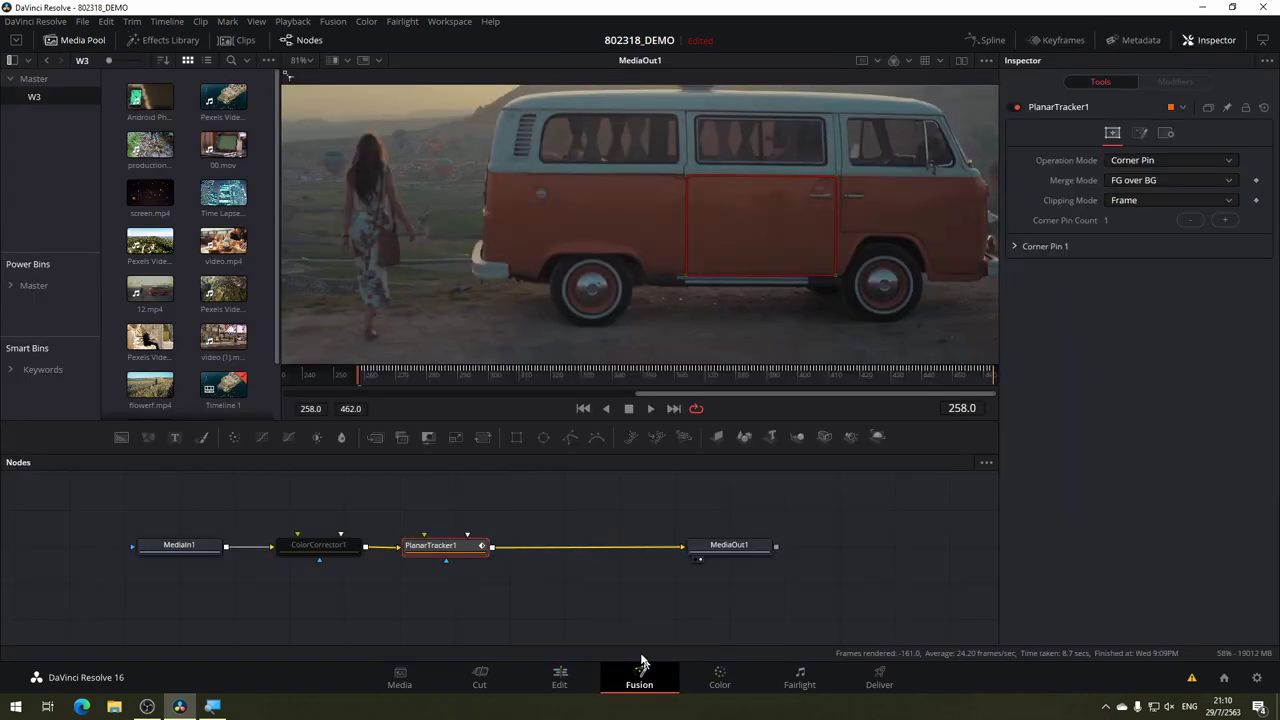
scroll(197, 317, down, 2)
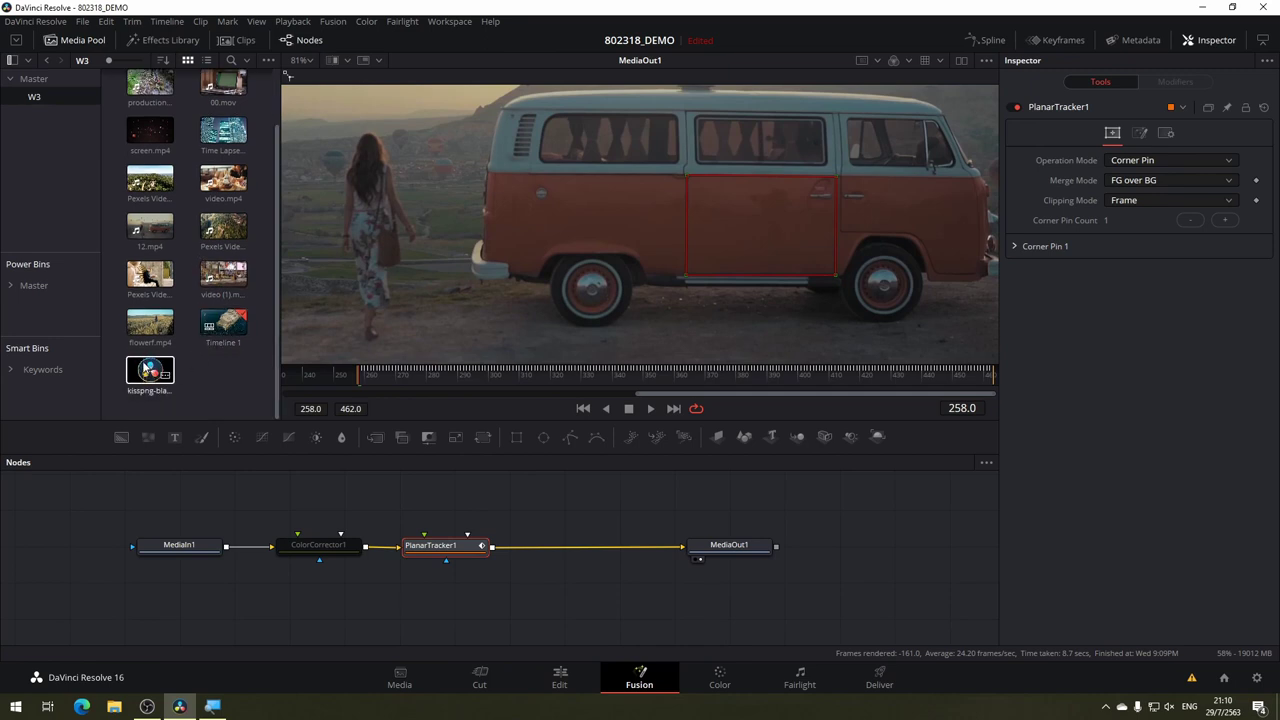
scroll(463, 517, up, 2)
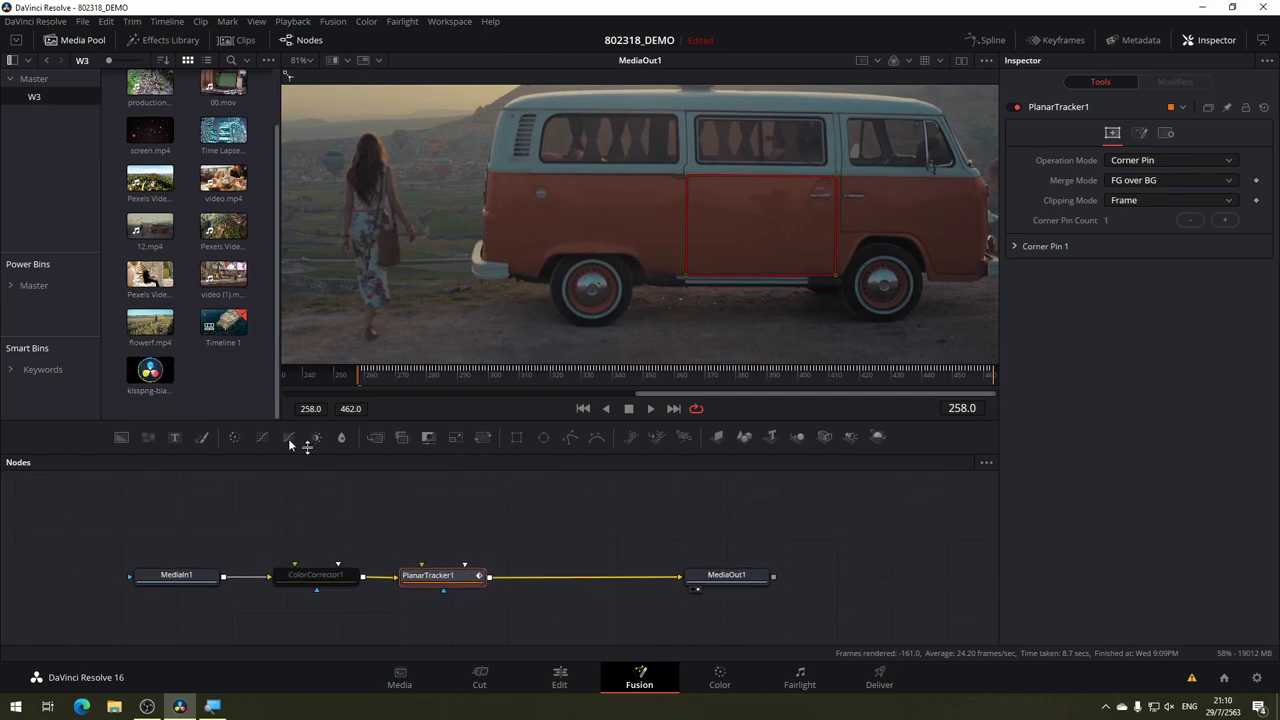
drag(147, 372, 445, 513)
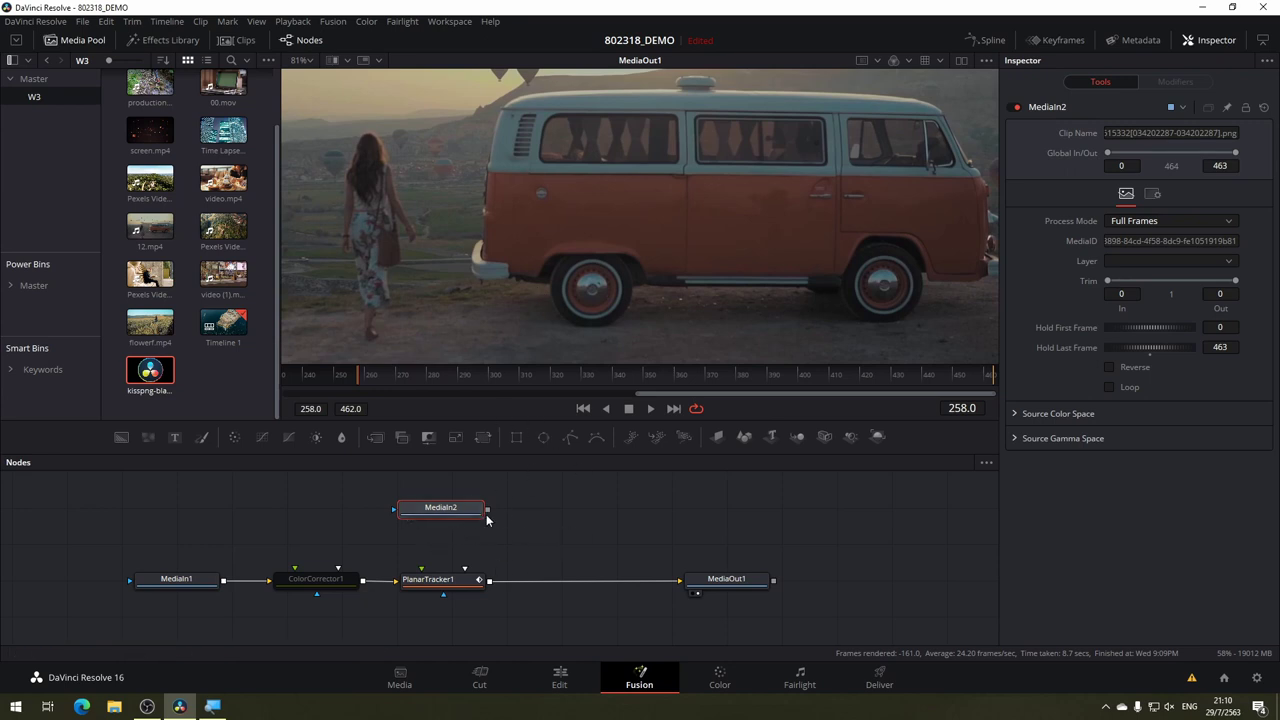
mouse_move(489, 513)
mouse_down()
mouse_move(500, 510)
mouse_move(443, 588)
mouse_up()
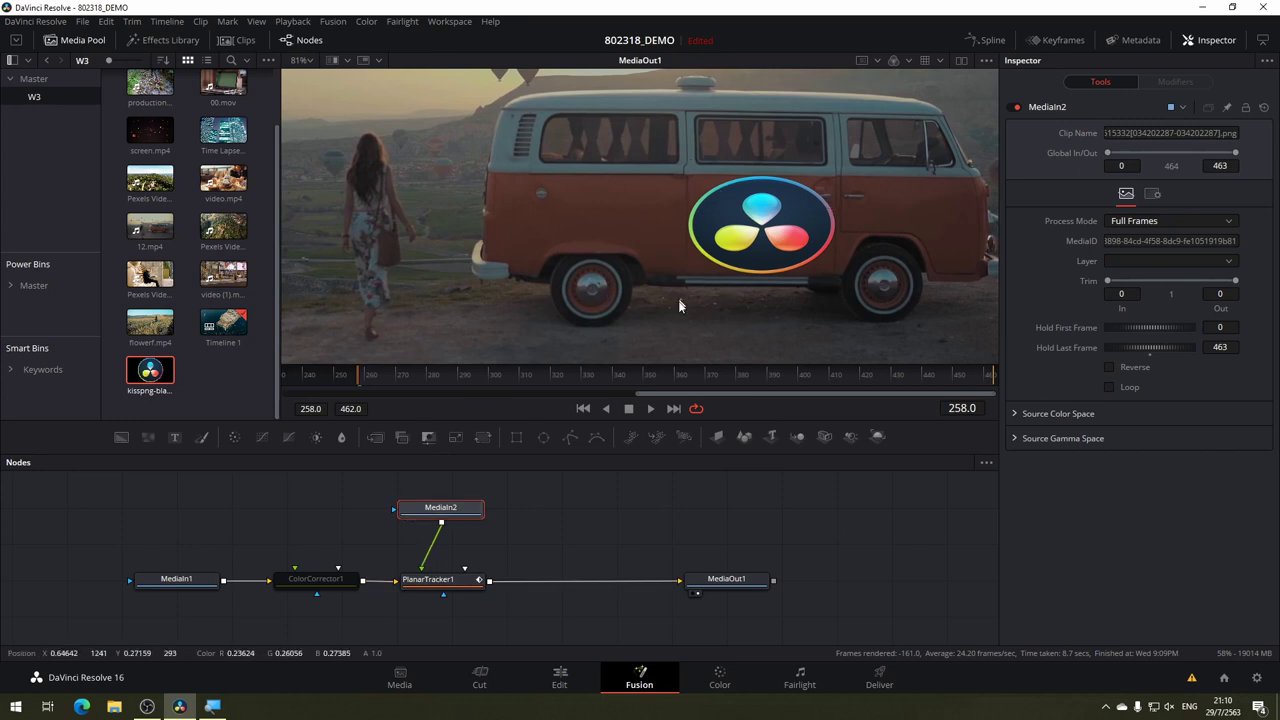
scroll(578, 511, up, 1)
drag(455, 544, 440, 497)
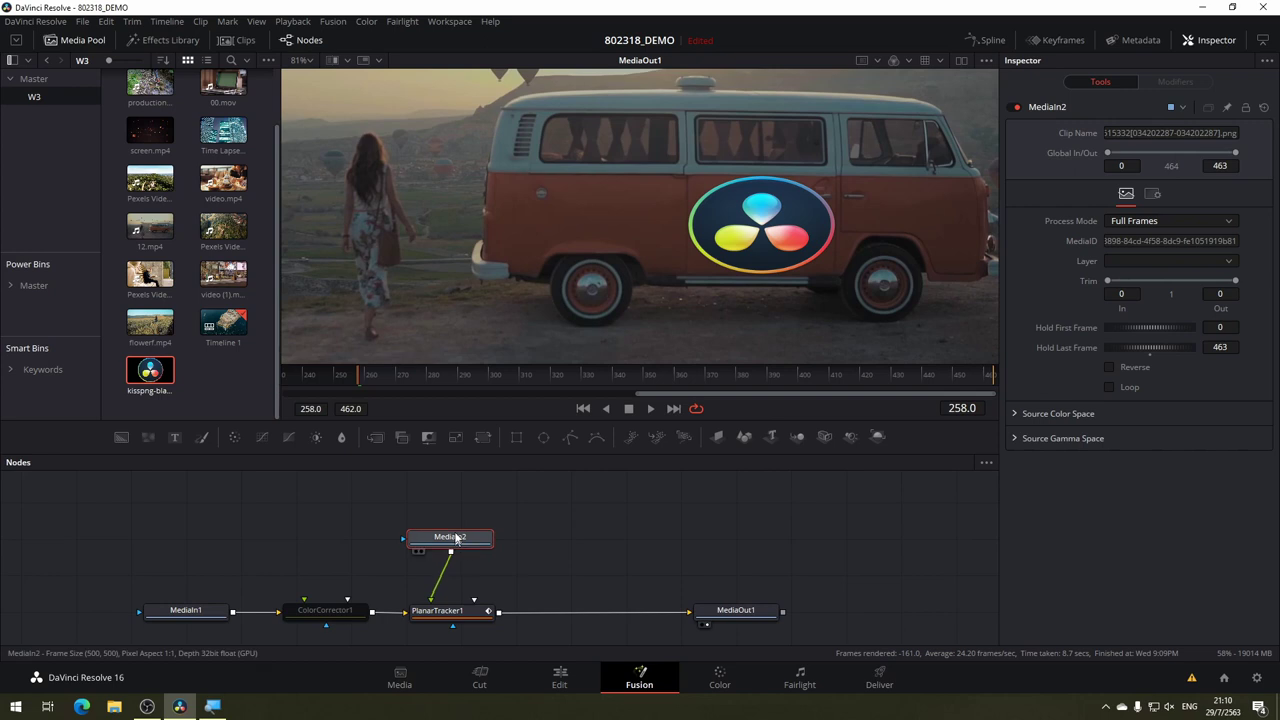
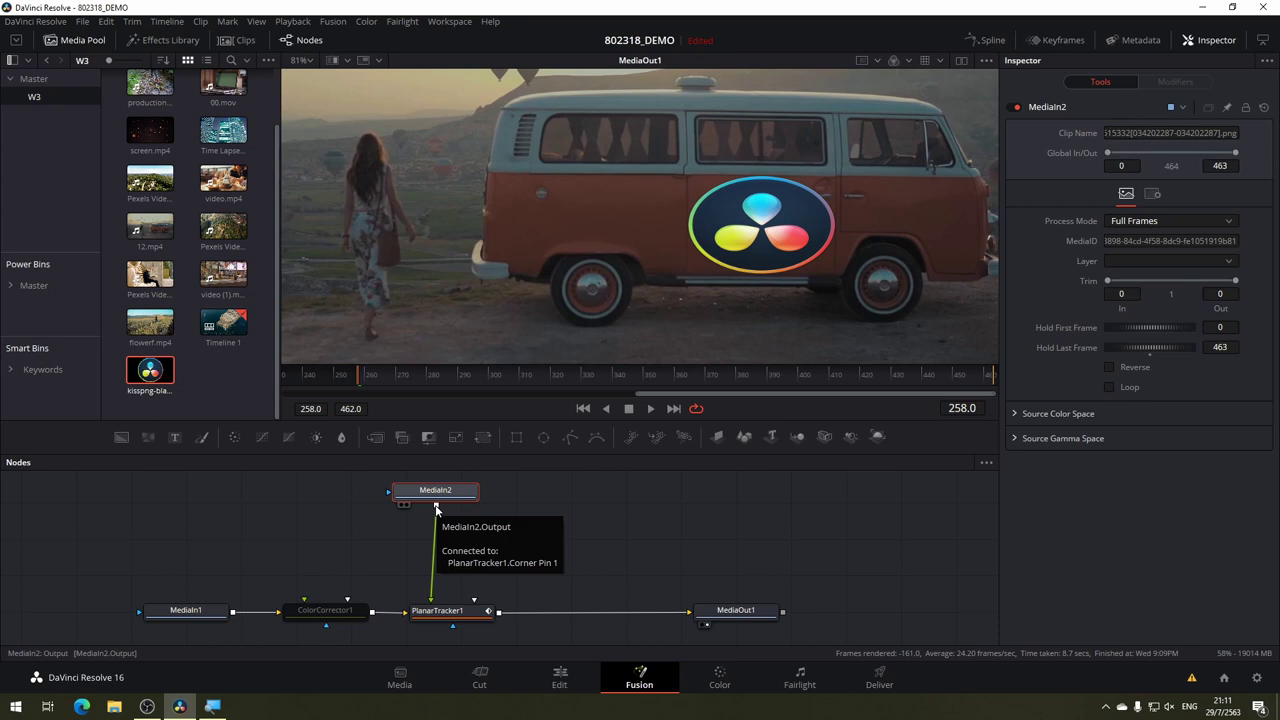
Insert a Transform after the logo image, uncheck Use Size and Aspect, and set X Size to 0.8.
click(484, 439)
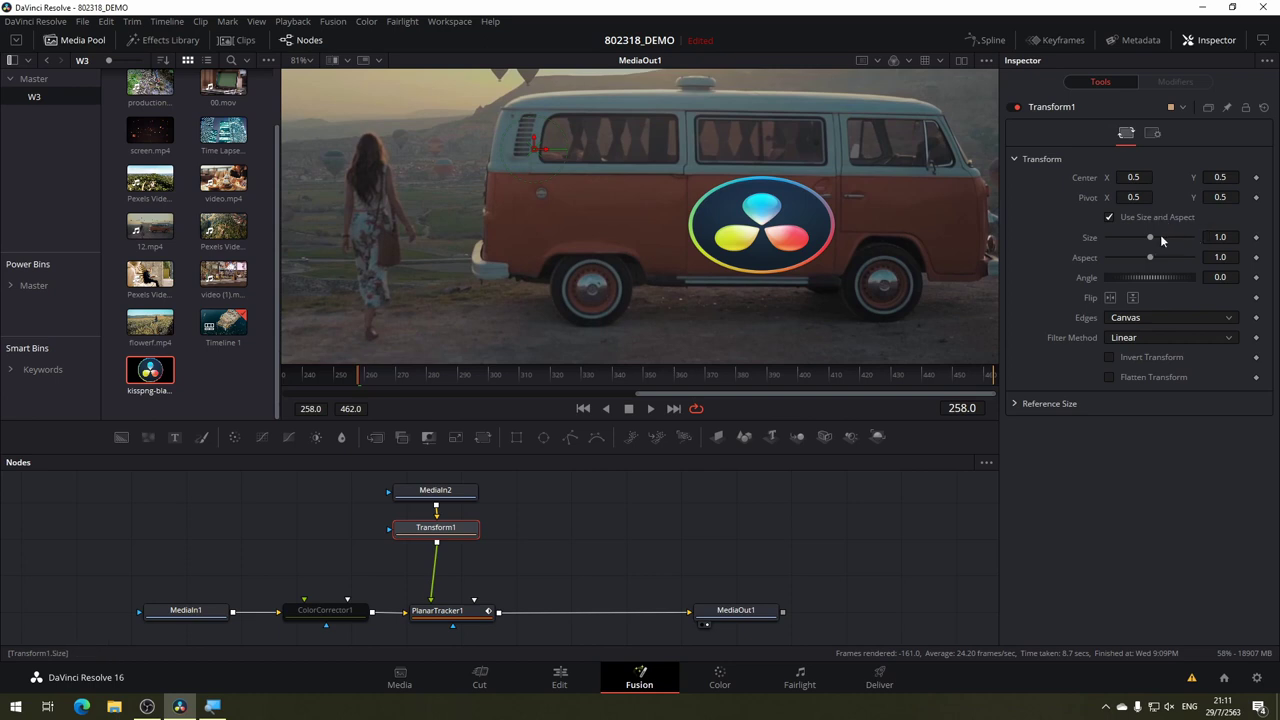
drag(1152, 238, 1159, 241)
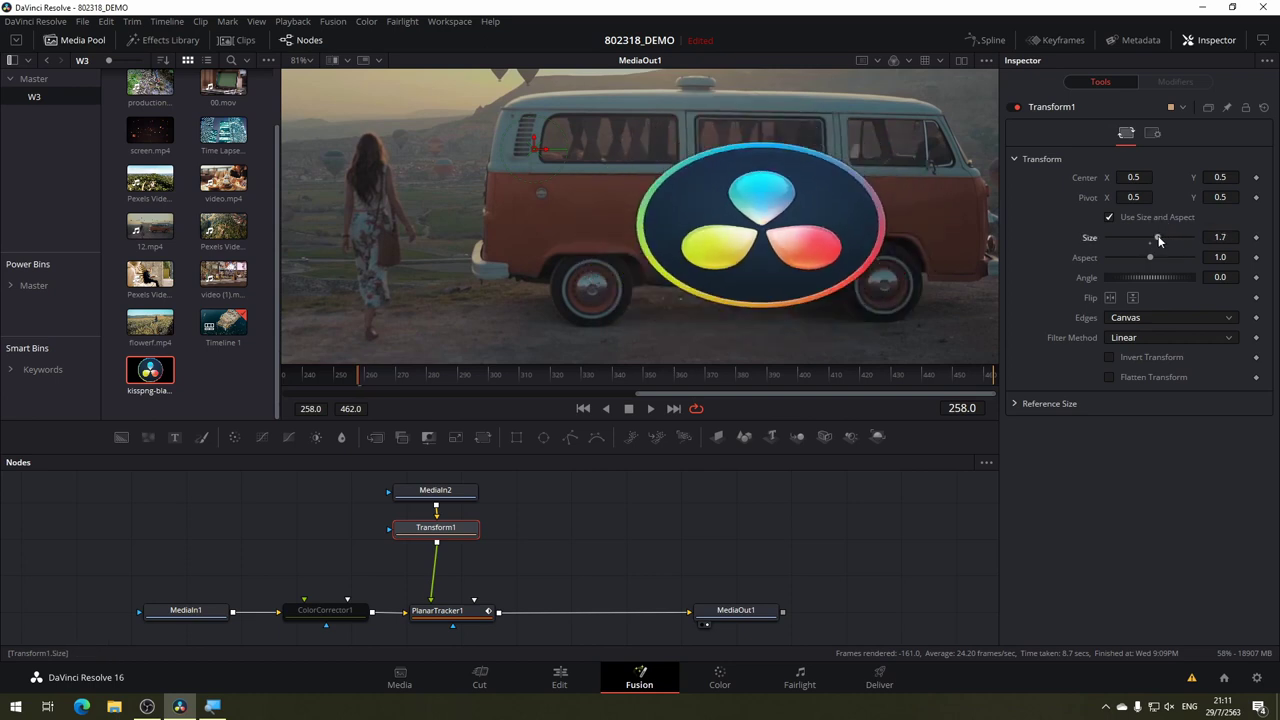
double_click(1158, 240)
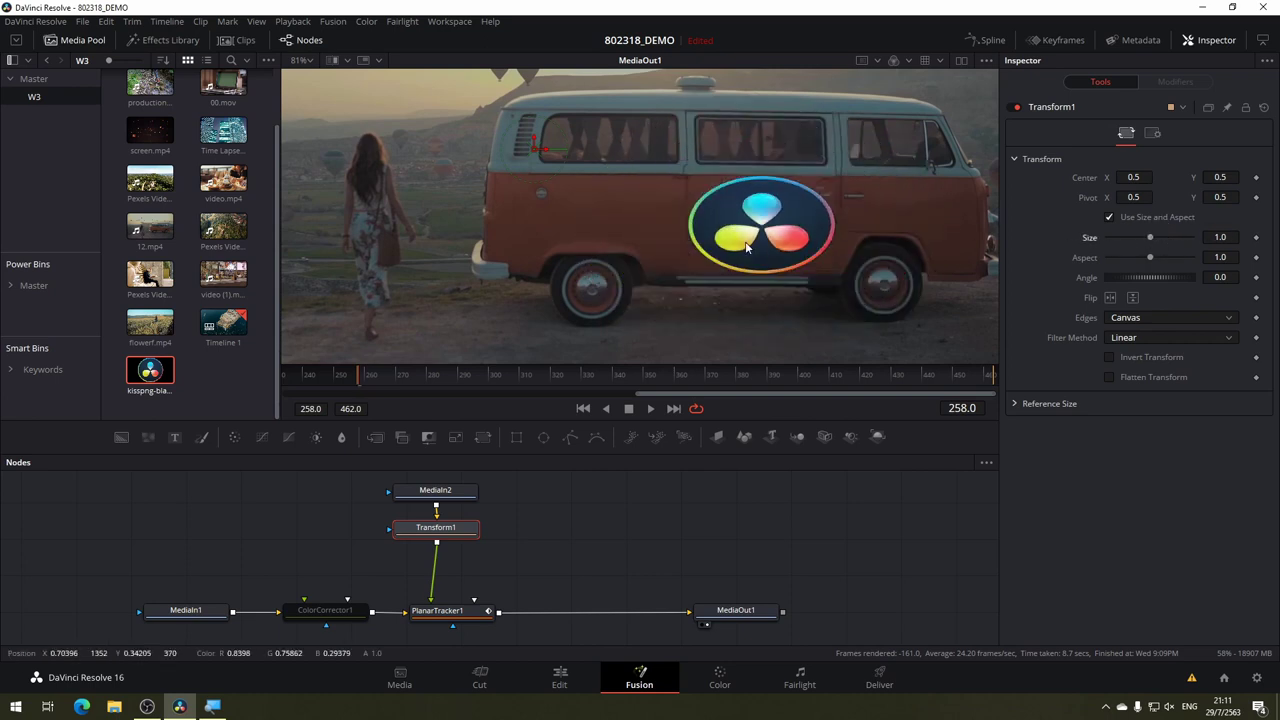
click(1108, 217)
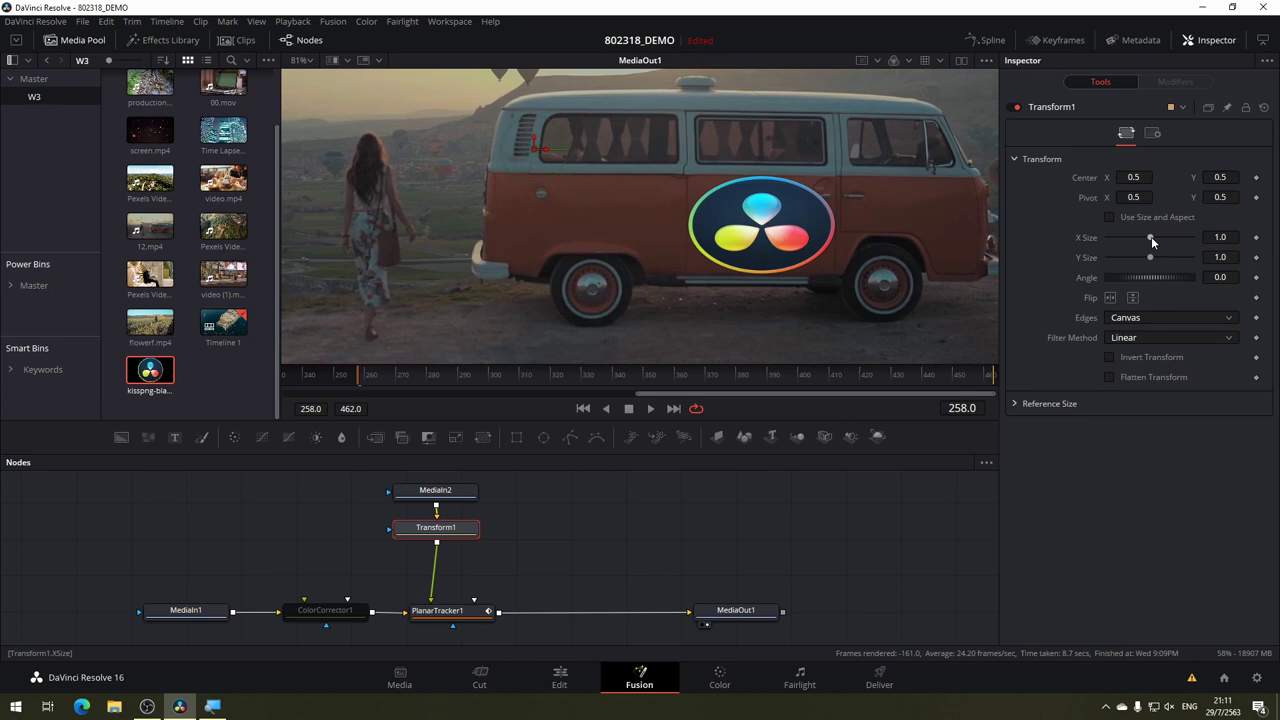
drag(1151, 237, 1144, 241)
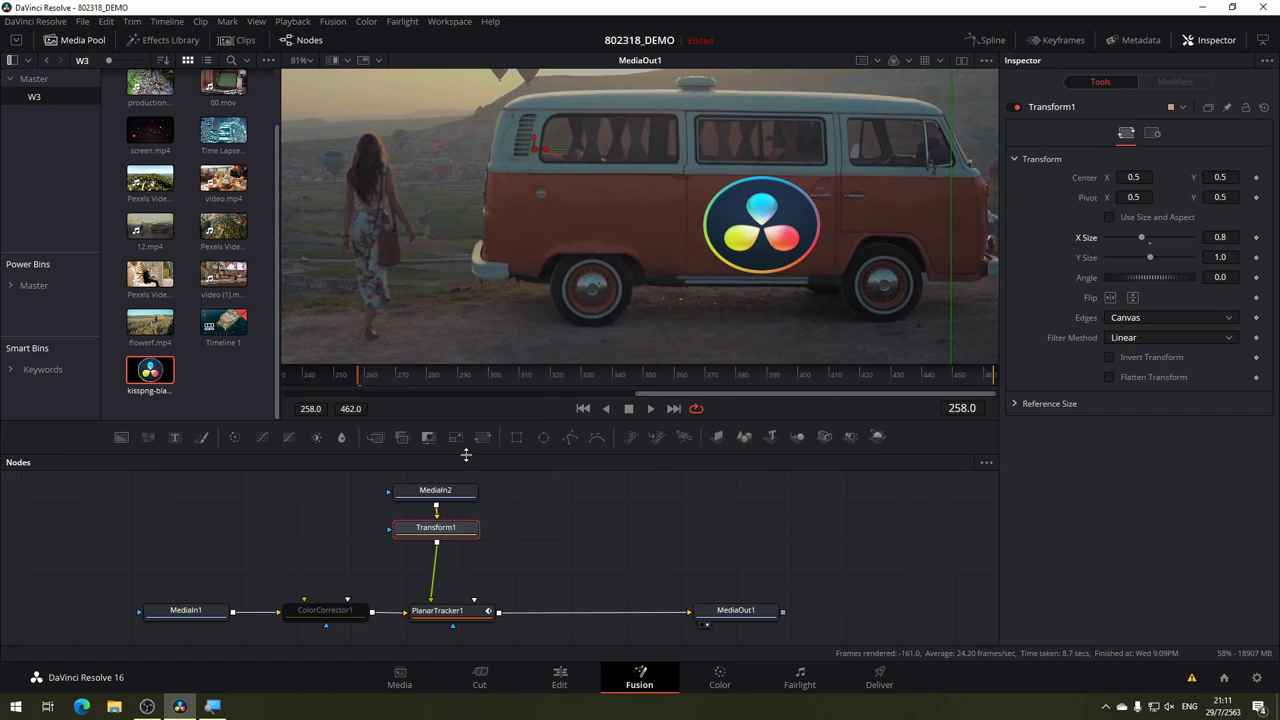
drag(466, 441, 471, 400)
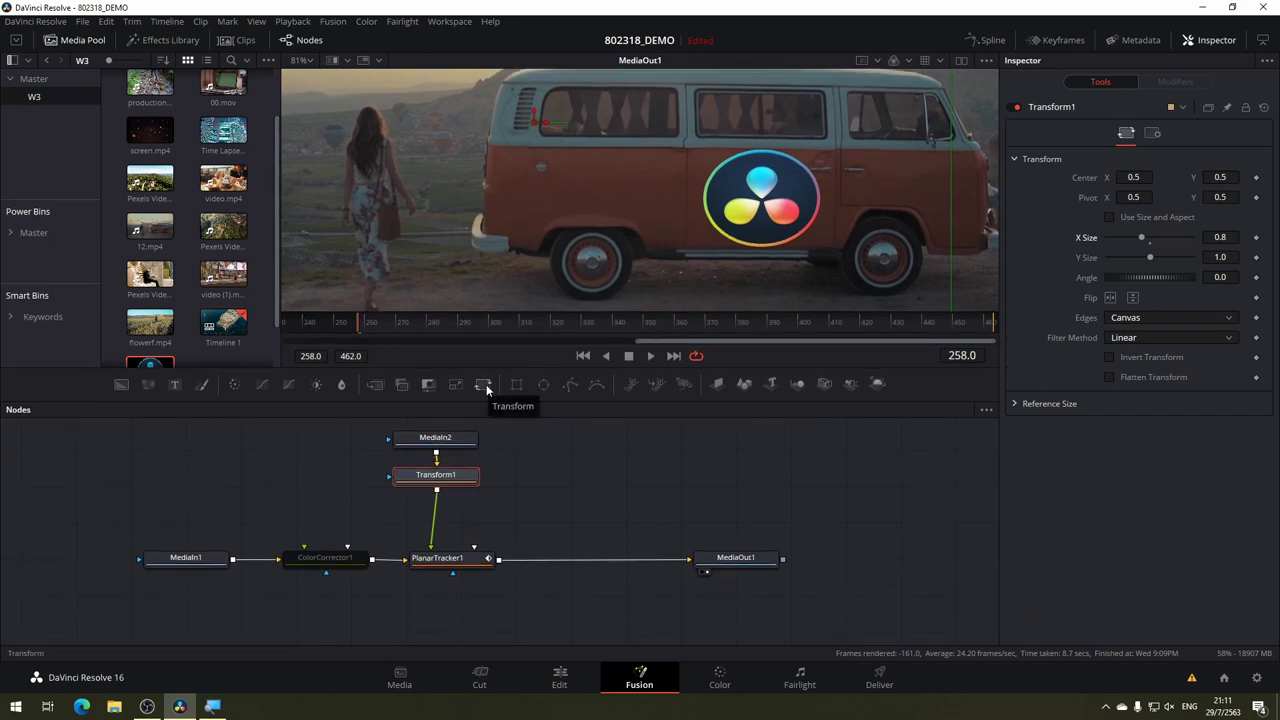
Add Transform2 below Transform1 with Size 0.75 and view the PlanarTracker1 output.
click(485, 386)
drag(1149, 238, 1138, 237)
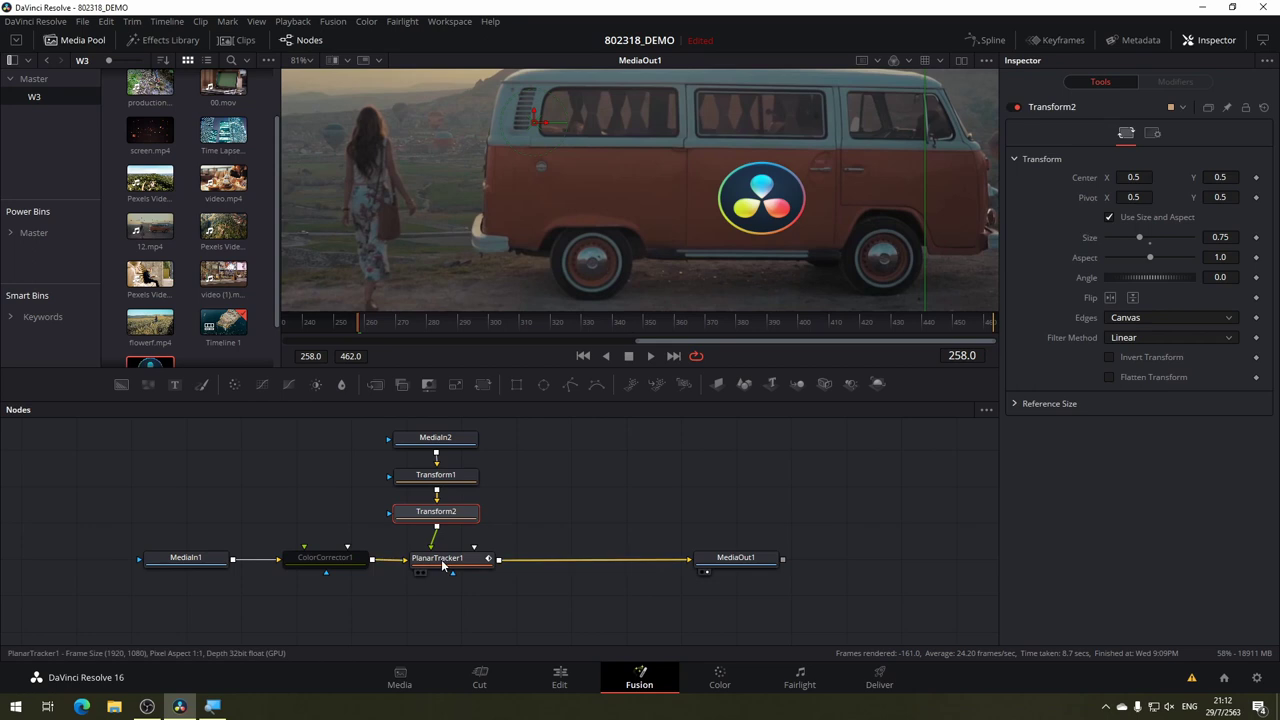
drag(478, 301, 478, 301)
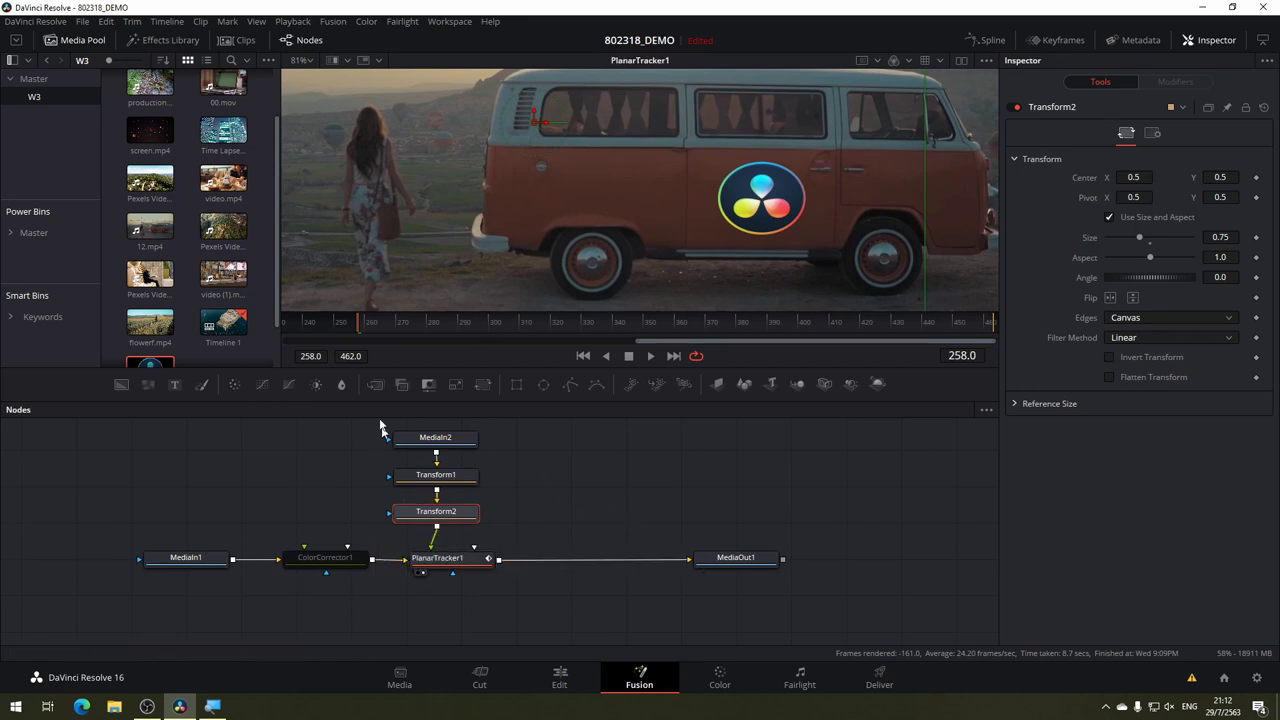
Scrub and play through the tracked frames to check the logo, then reselect Transform2.
click(377, 328)
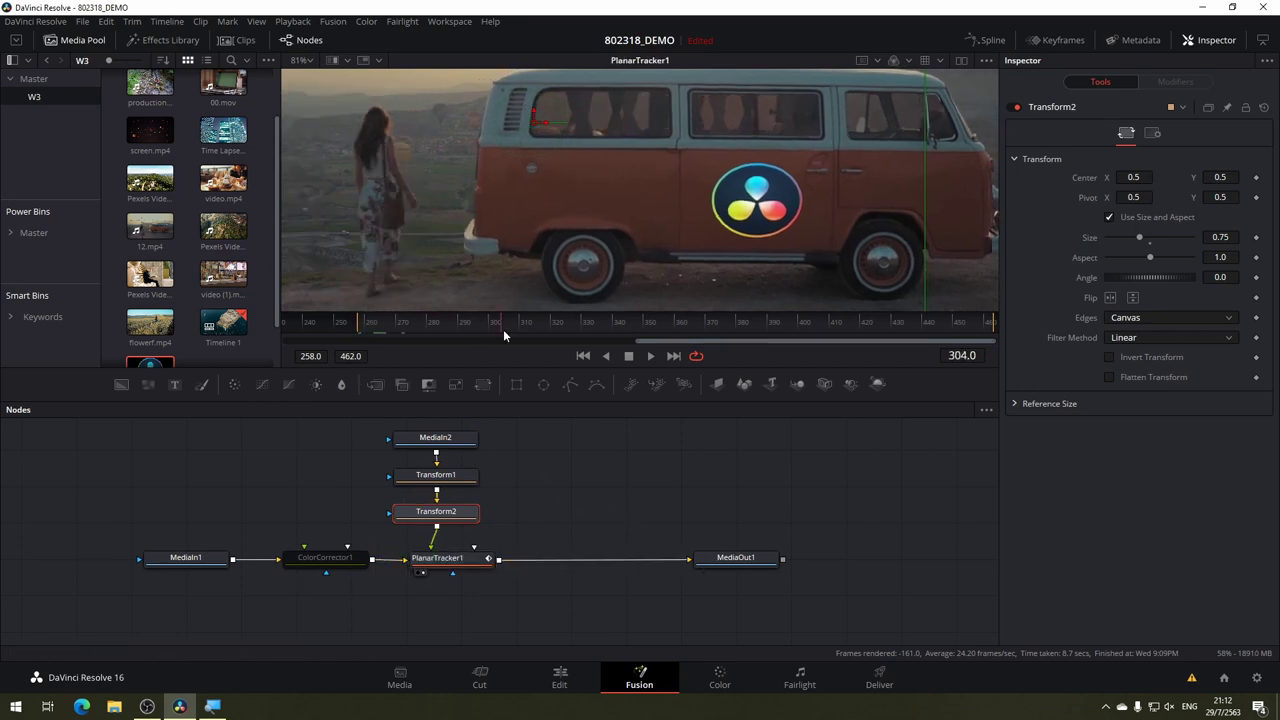
click(775, 331)
drag(783, 333, 985, 341)
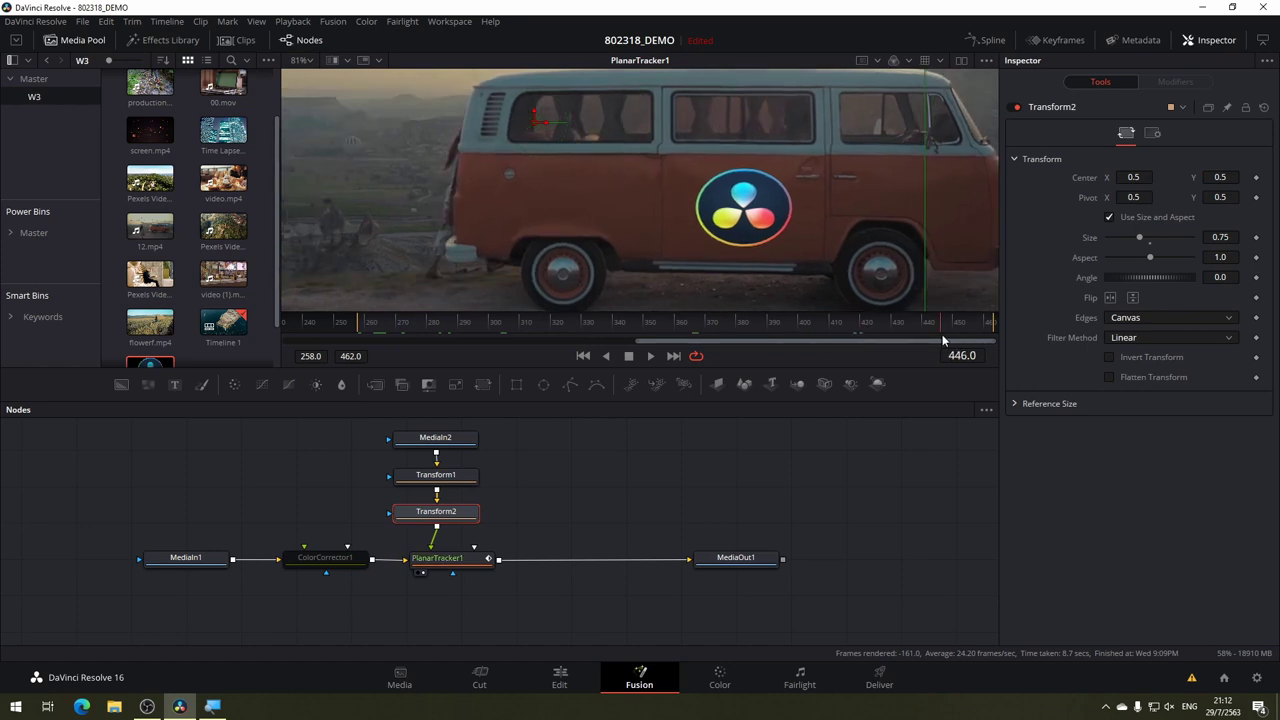
click(651, 356)
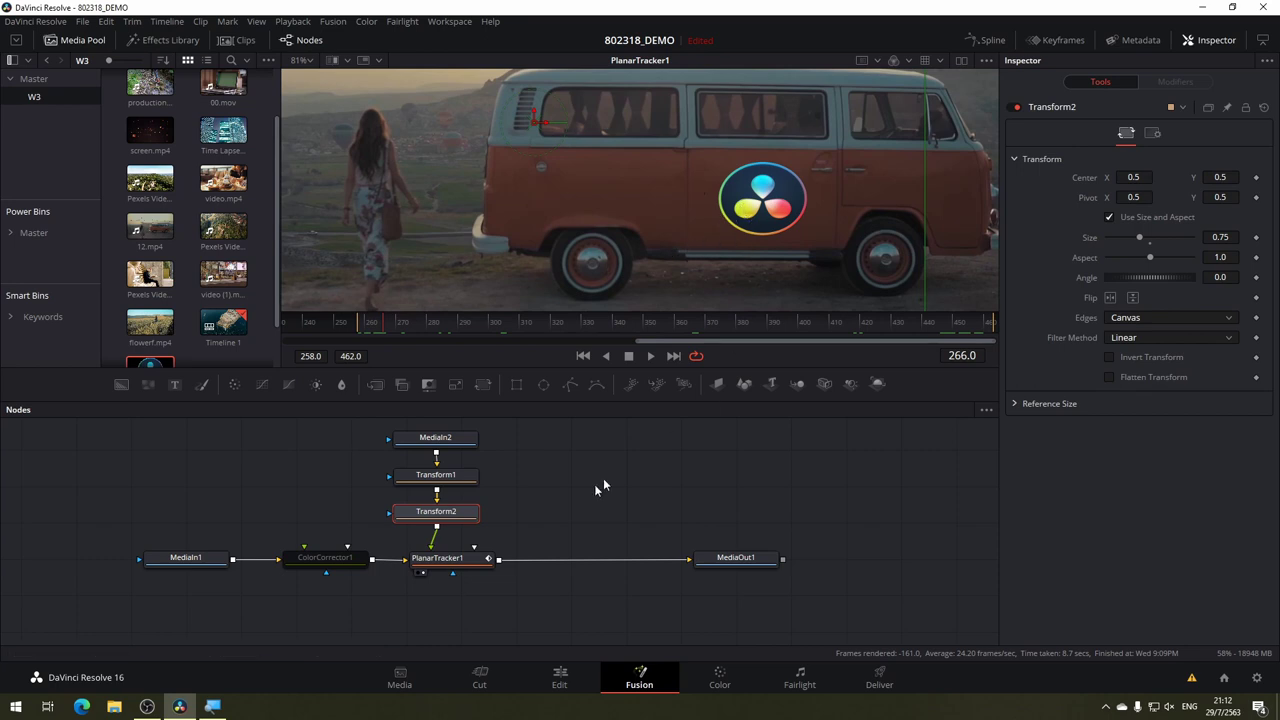
scroll(578, 464, up, 2)
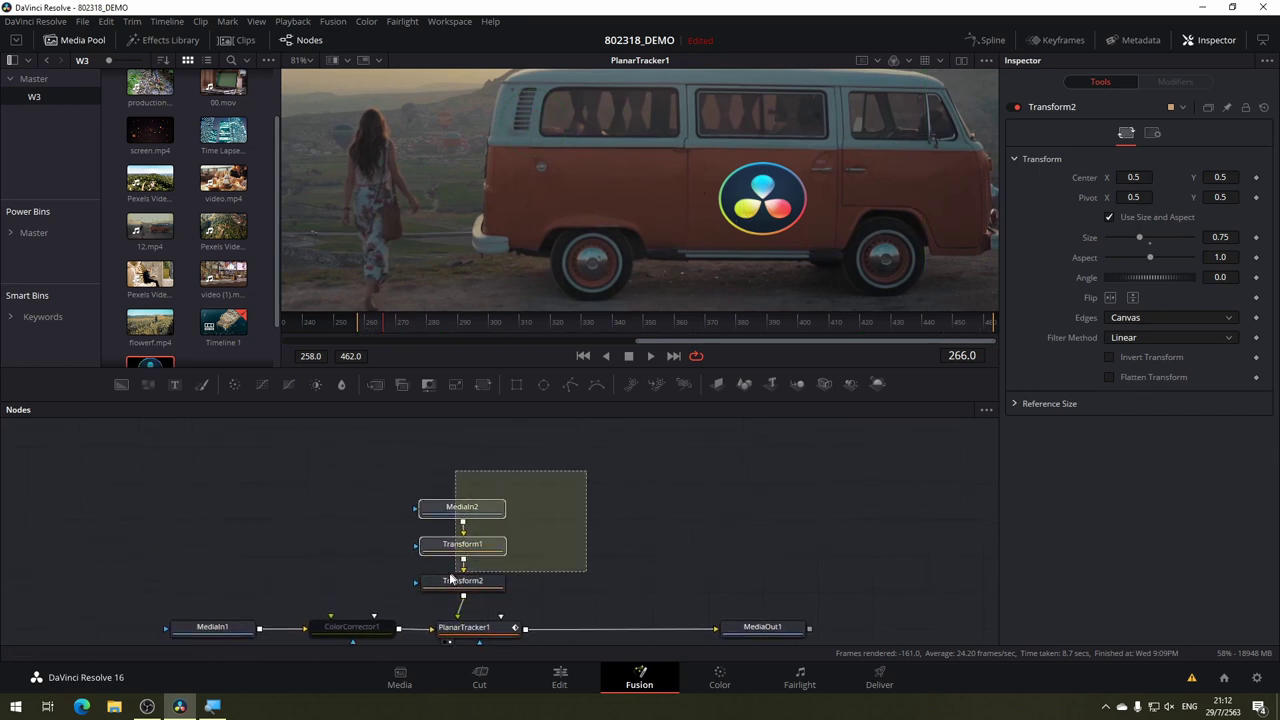
mouse_move(588, 470)
mouse_down()
mouse_move(428, 588)
mouse_move(507, 516)
mouse_up()
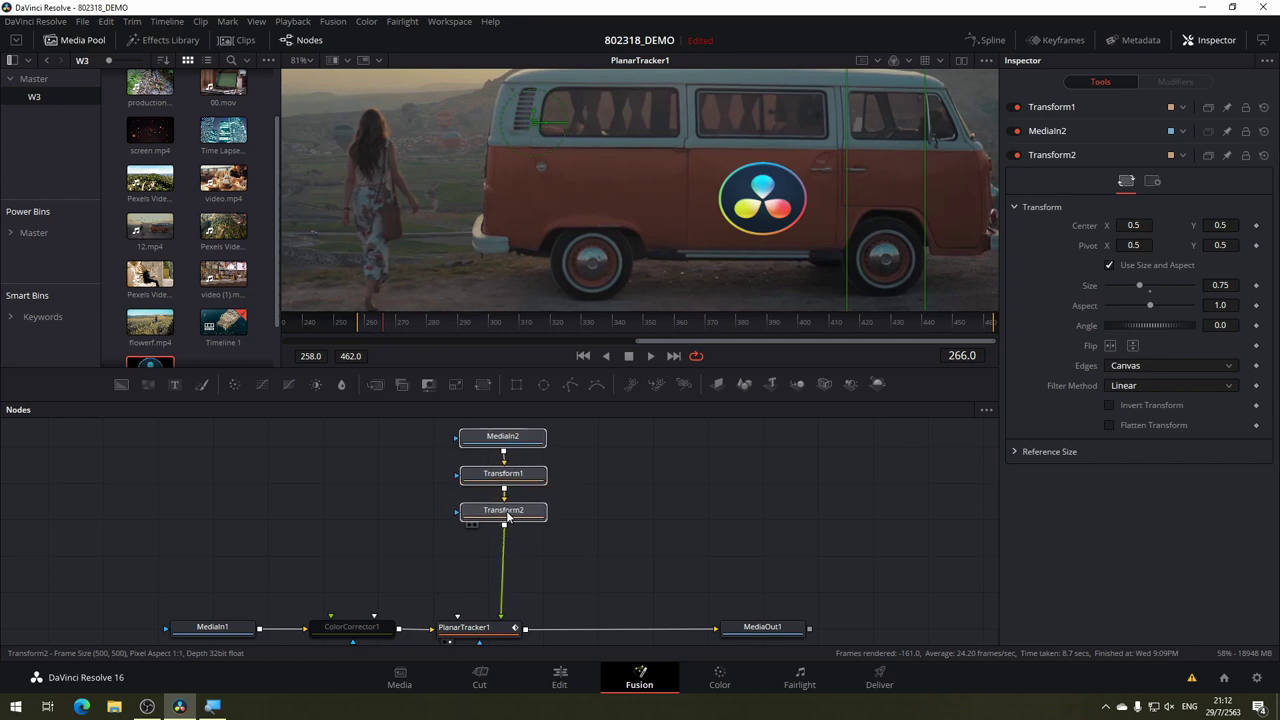
click(585, 539)
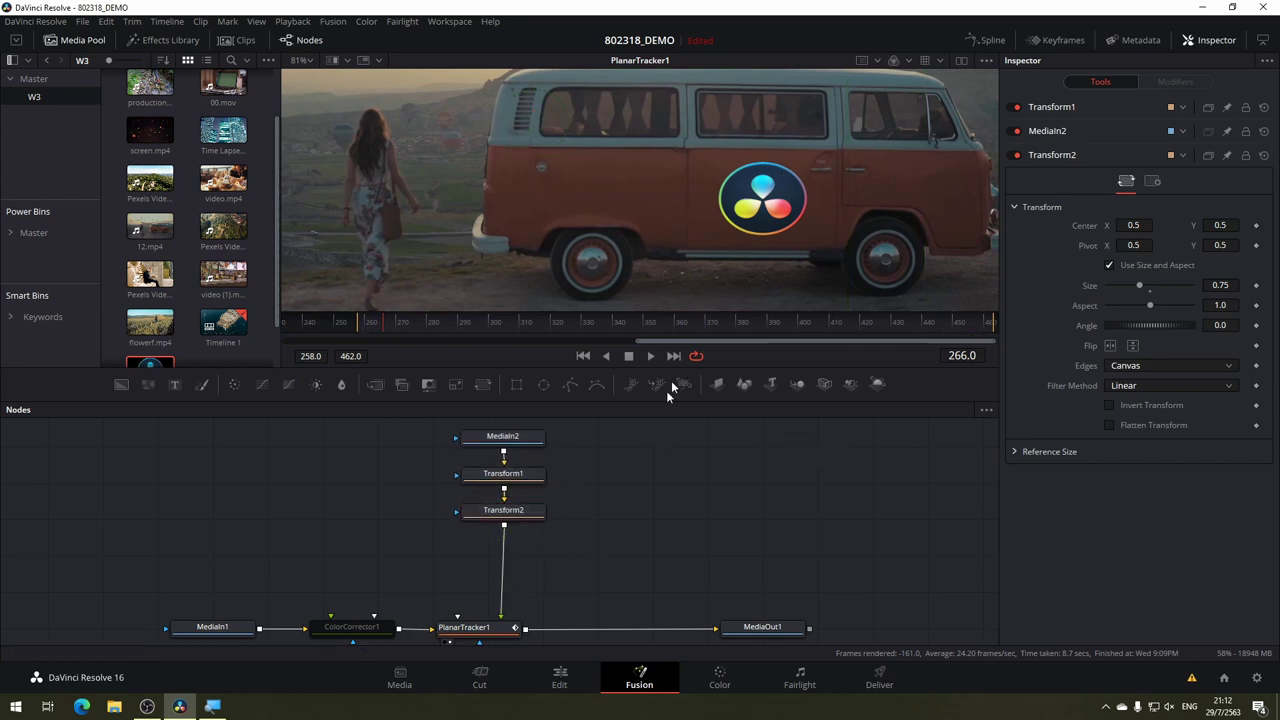
scroll(634, 500, down, 1)
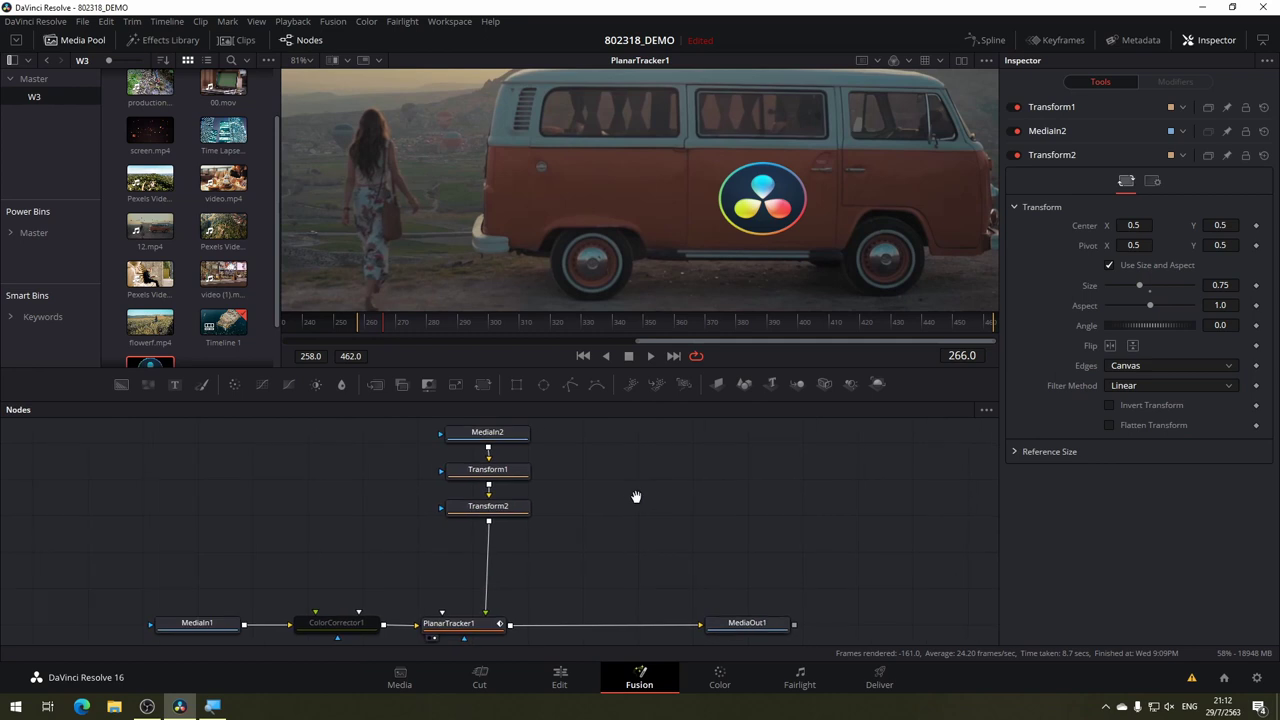
click(484, 497)
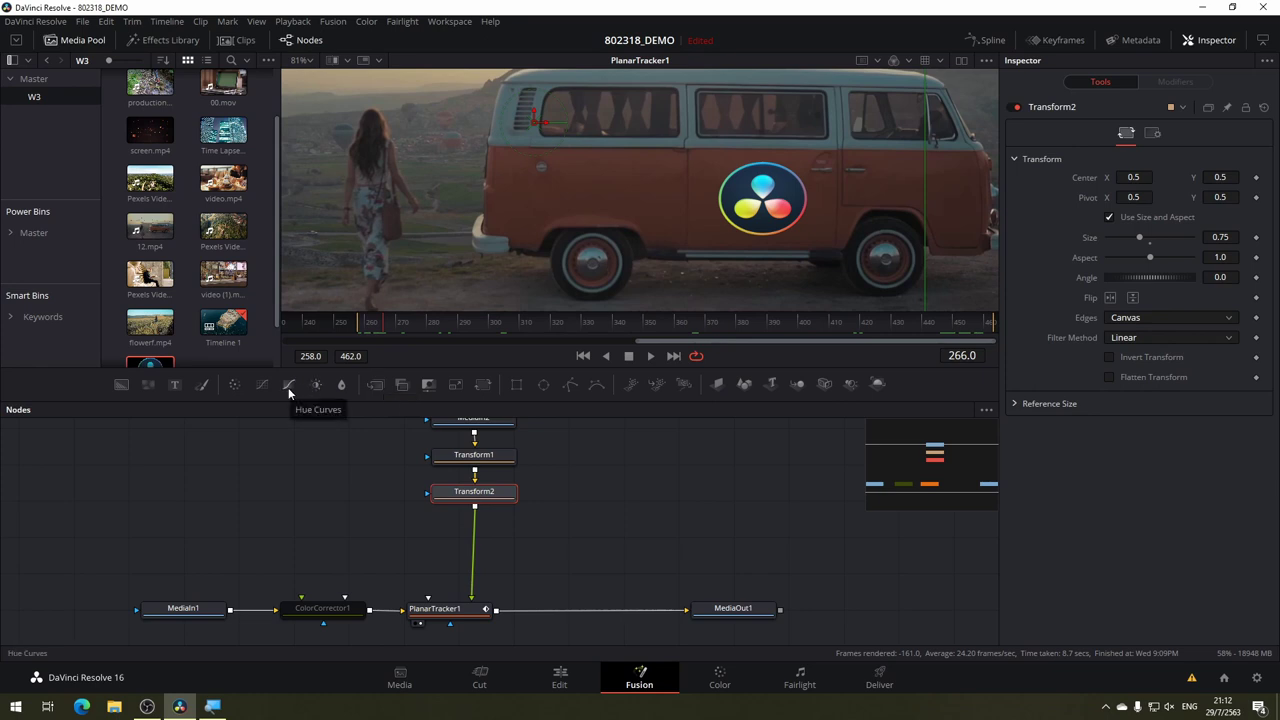
Add Blur1 after Transform2 and set its Blur Size to 3.1.
click(340, 385)
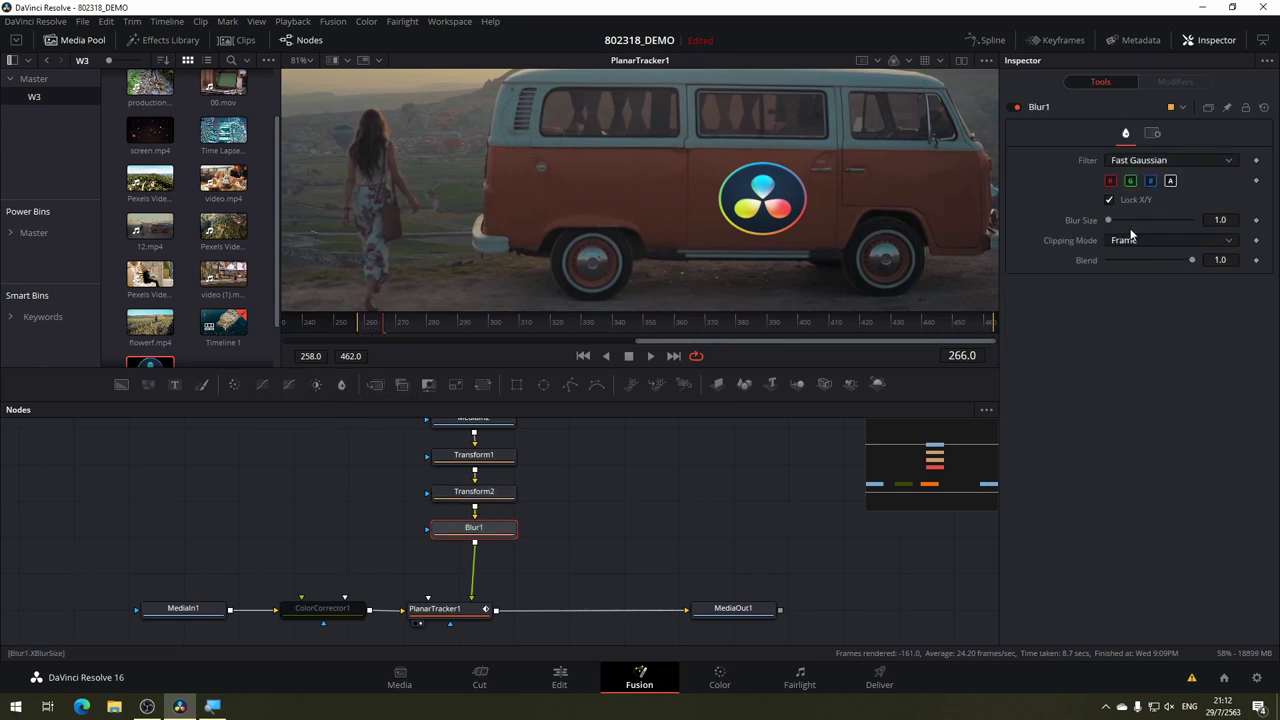
drag(1108, 221, 1113, 222)
scroll(545, 540, down, 3)
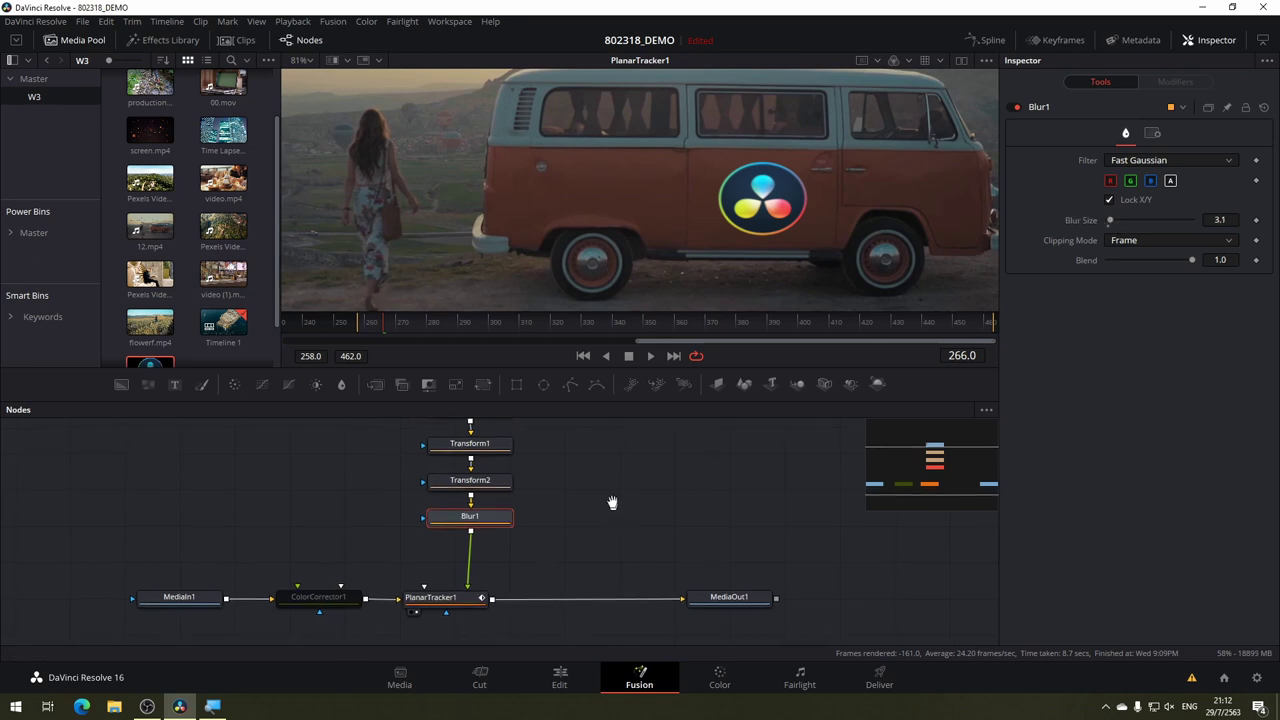
Add ColorCorrector2 after Blur1 and tidy the node graph layout.
click(234, 384)
drag(445, 522, 467, 555)
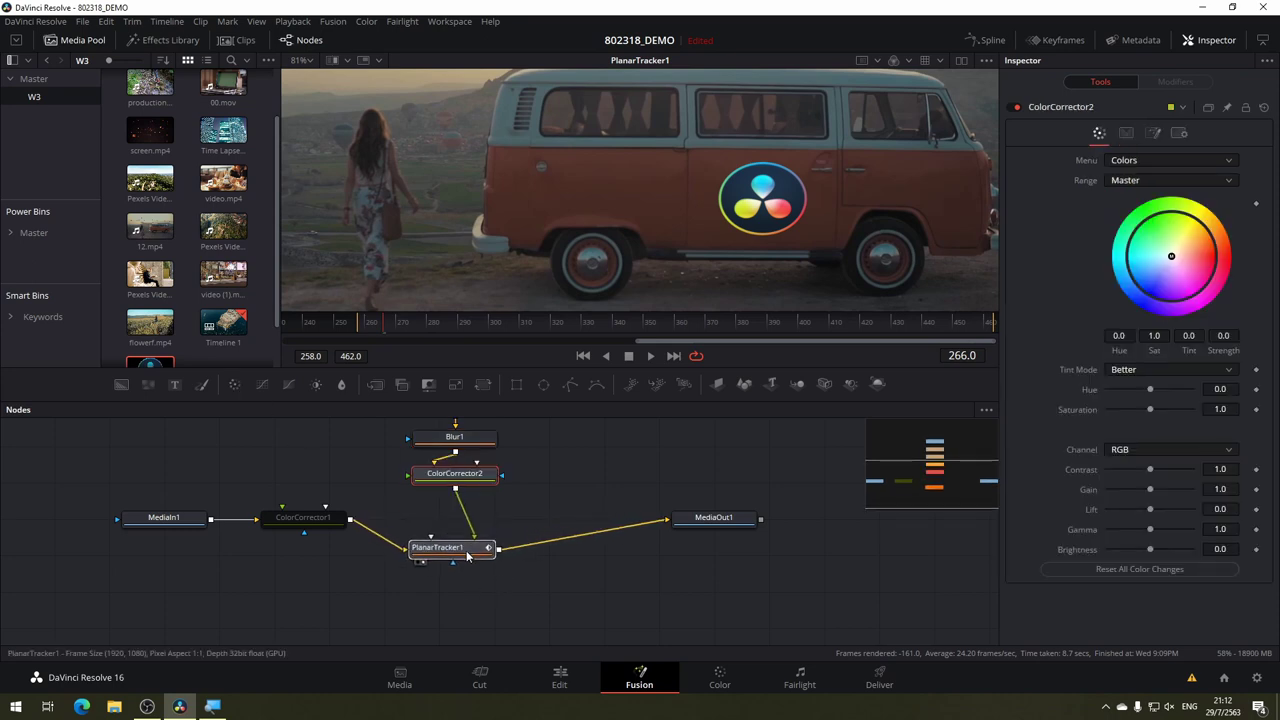
drag(303, 518, 296, 559)
drag(155, 521, 157, 554)
drag(713, 517, 713, 579)
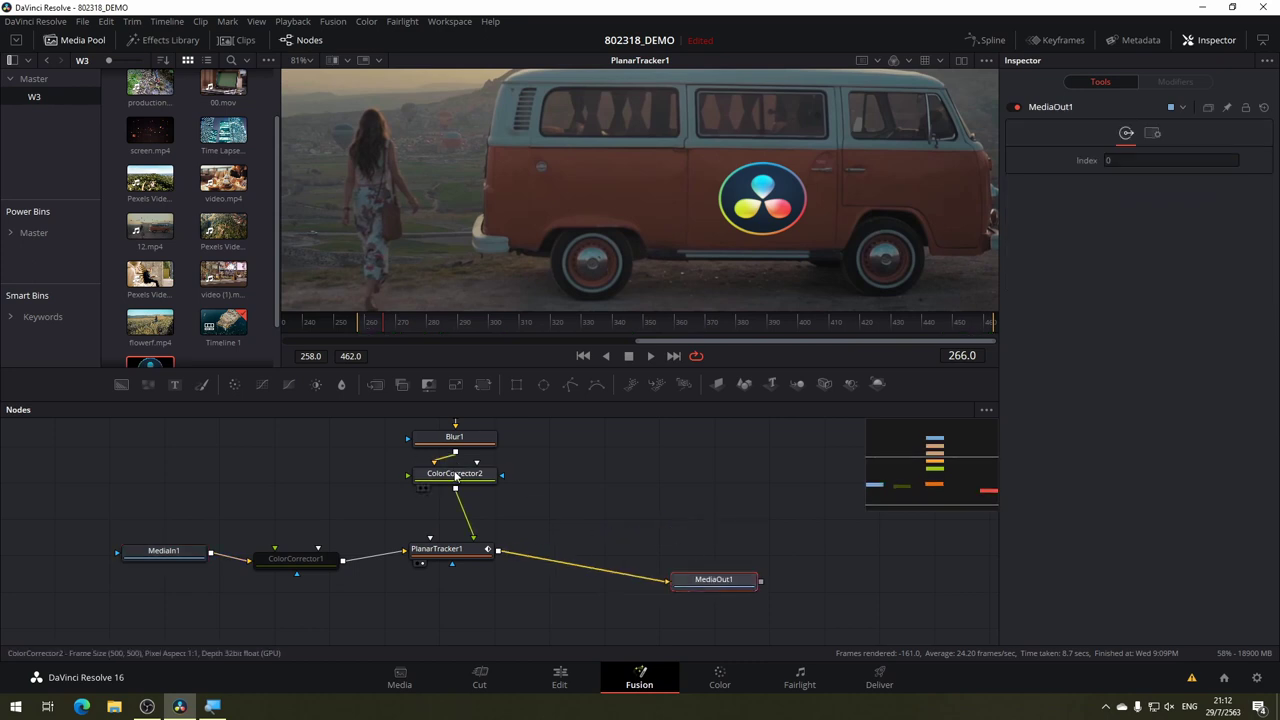
drag(455, 477, 455, 497)
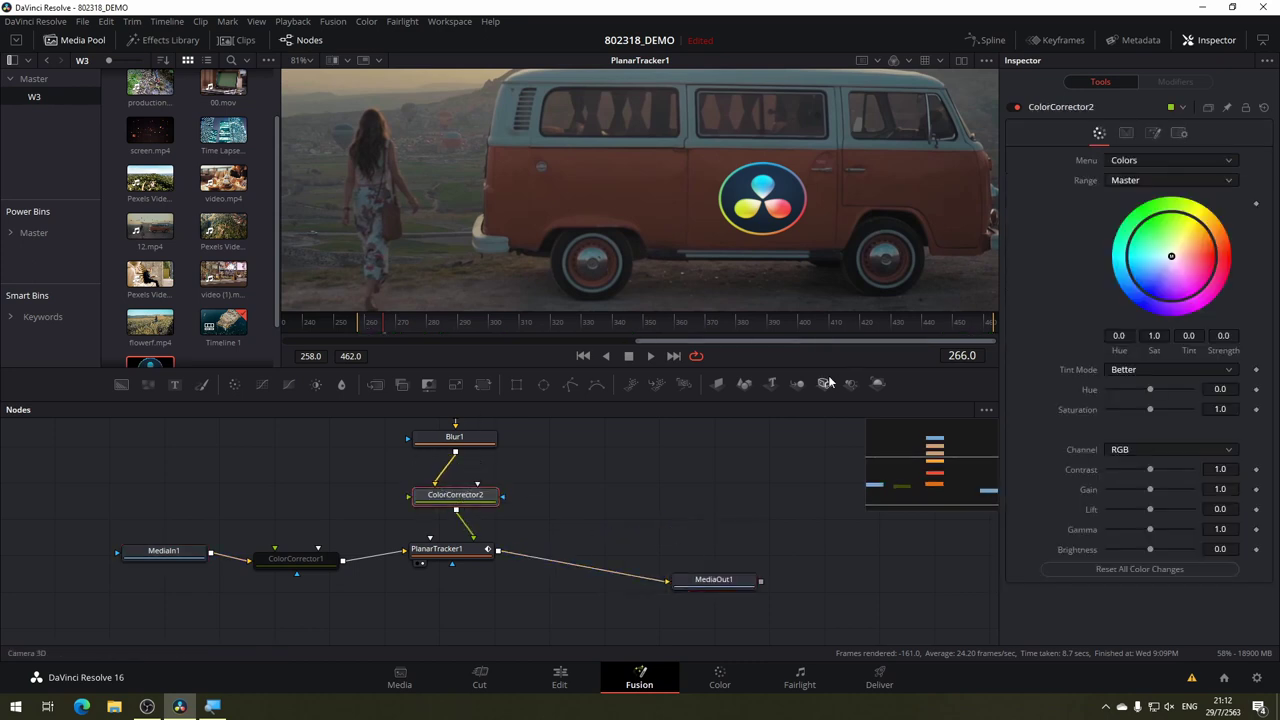
Grade the logo with Saturation 0.47, a slight colour tint, and Gamma 1.16.
drag(1151, 410, 1123, 410)
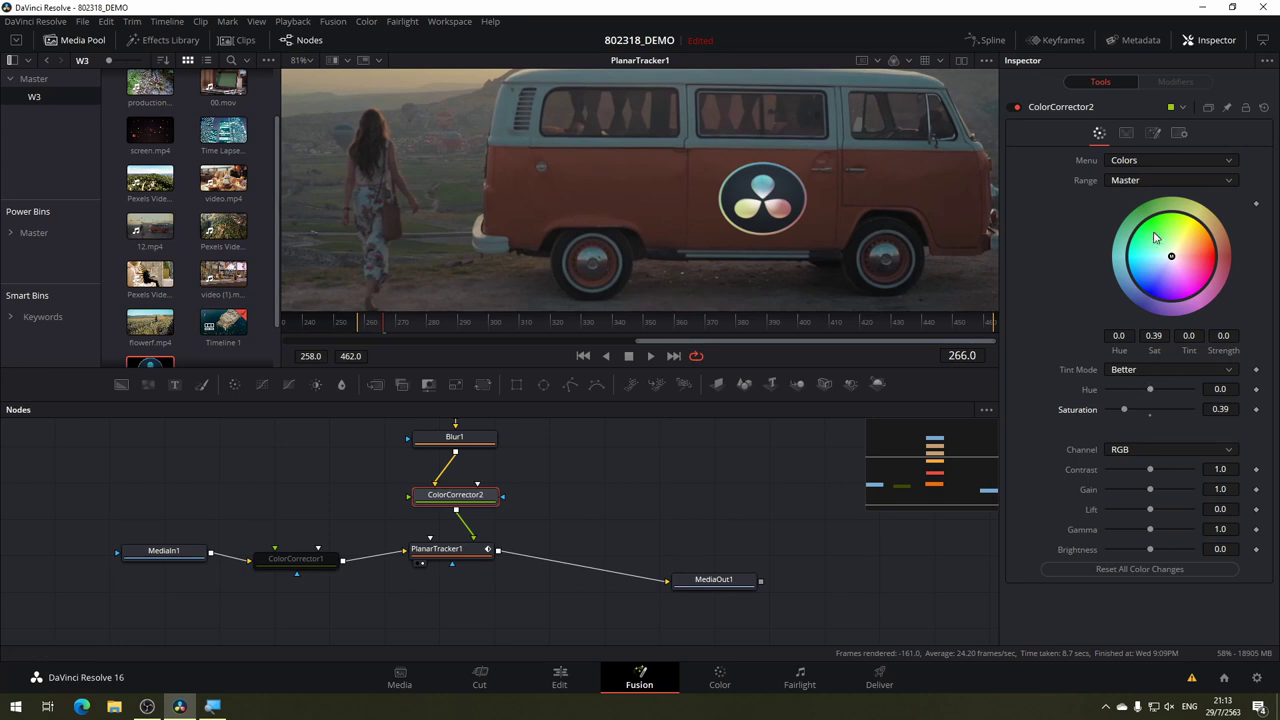
mouse_move(1172, 257)
mouse_down()
mouse_move(1197, 249)
mouse_move(1191, 260)
mouse_up()
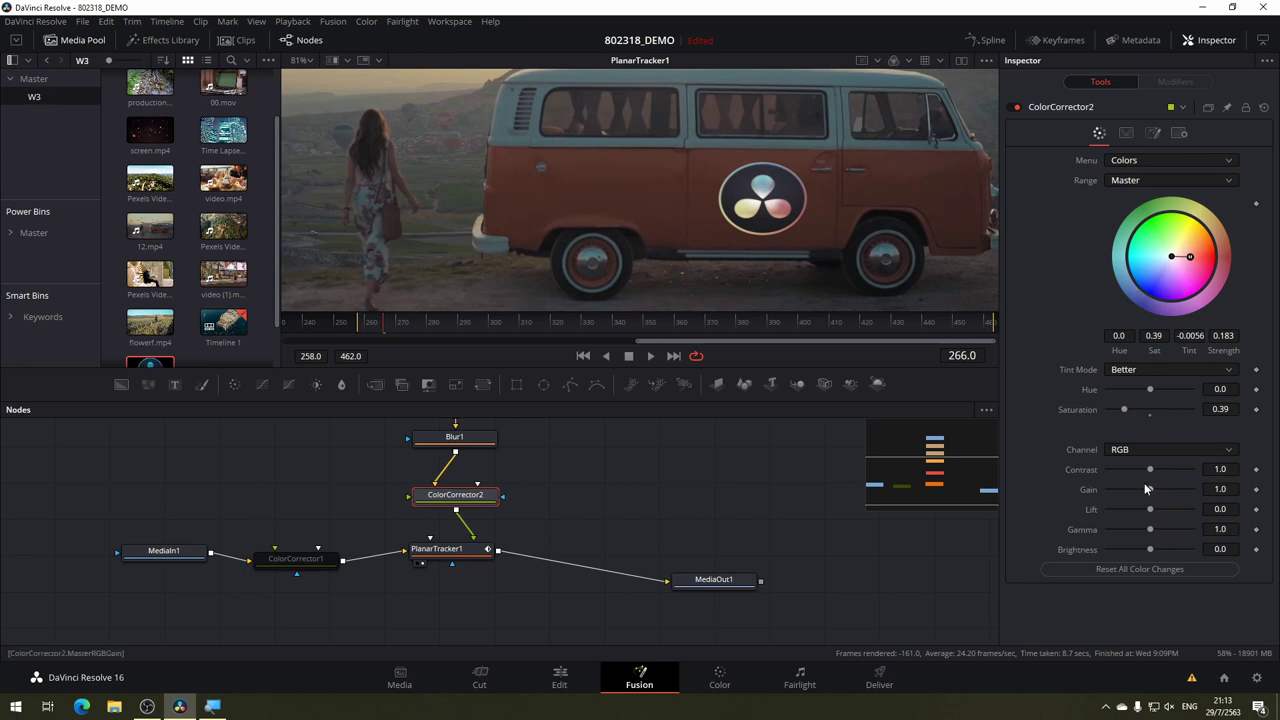
drag(1149, 492, 1150, 469)
drag(1152, 513, 1148, 550)
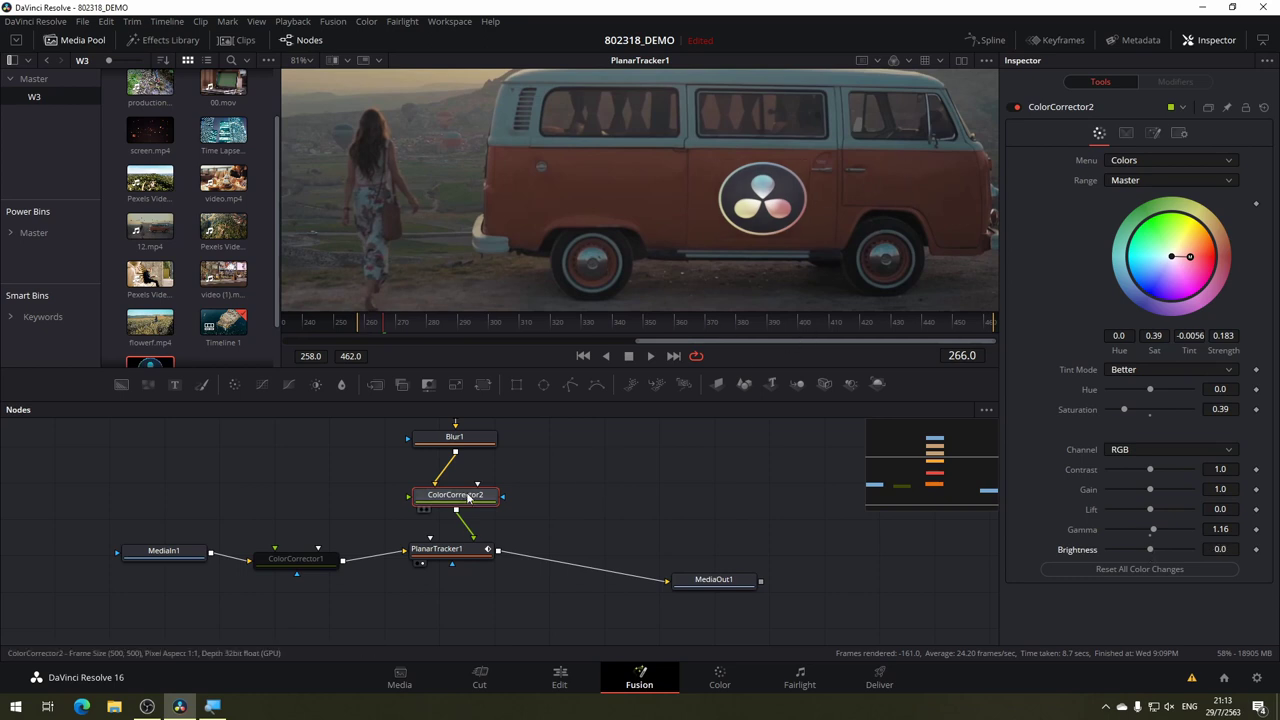
mouse_move(600, 483)
mouse_down()
mouse_move(560, 413)
mouse_move(675, 460)
mouse_up()
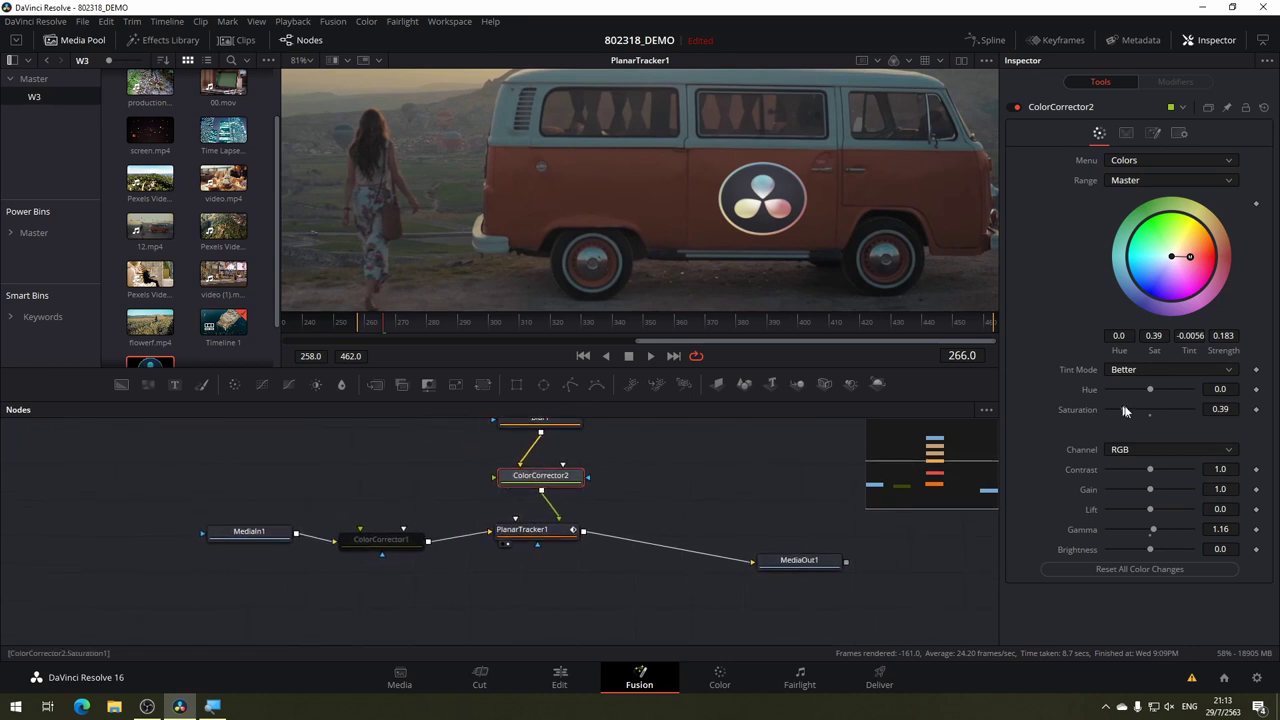
drag(1127, 408, 1130, 408)
mouse_move(1198, 268)
mouse_down()
mouse_move(1184, 261)
mouse_move(1203, 258)
mouse_up()
drag(1201, 258, 1190, 258)
drag(1151, 468, 1153, 469)
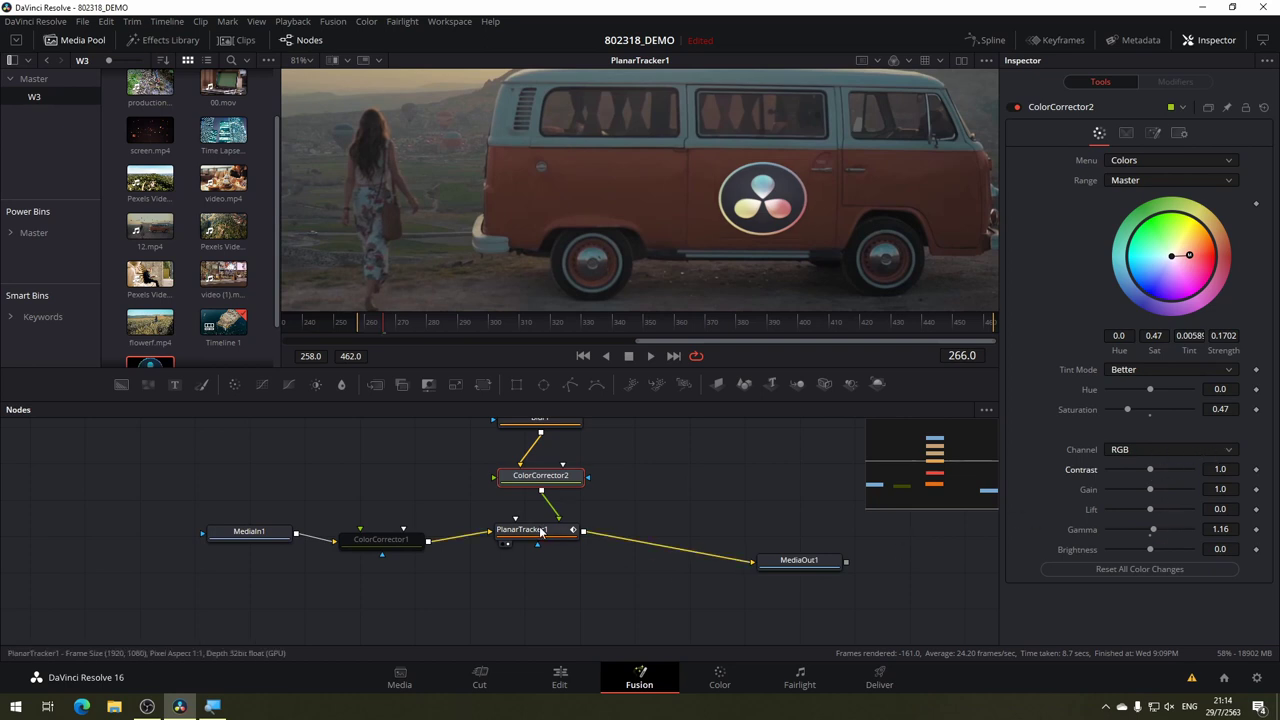
drag(539, 535, 543, 540)
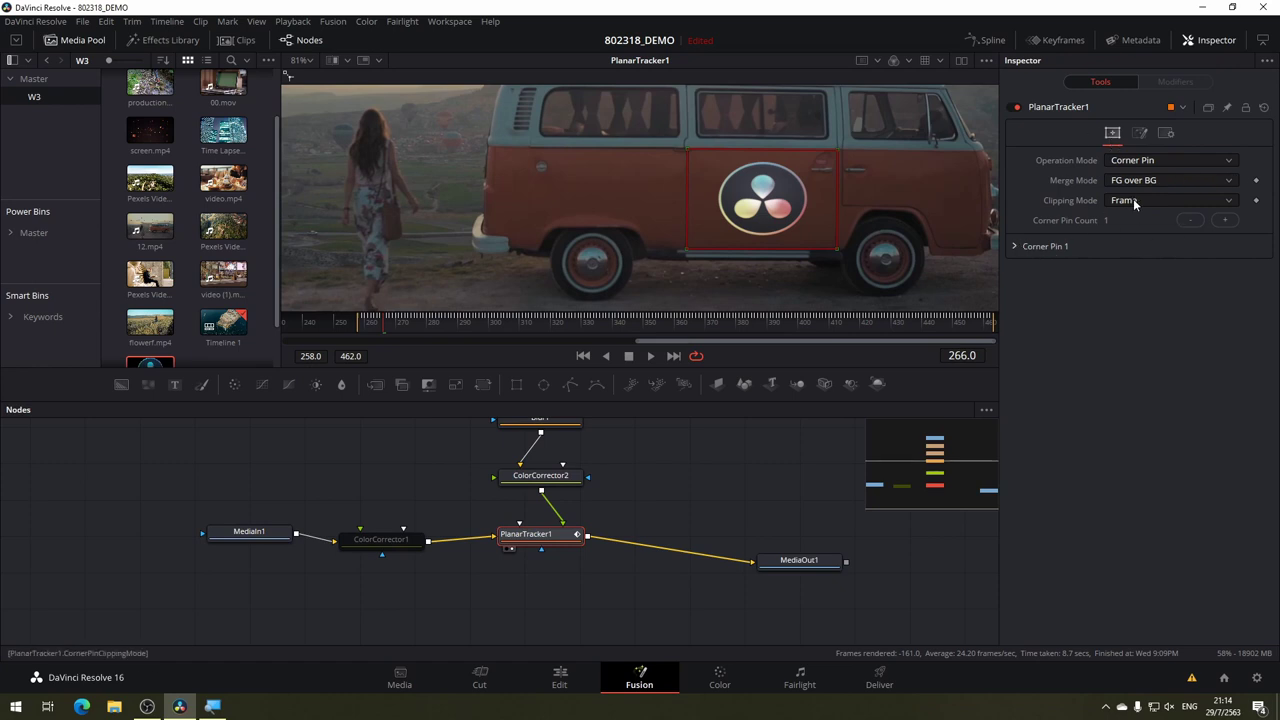
Set PlanarTracker1's subtractive/additive blend to 0.729 and add a slight burn-in.
click(1015, 246)
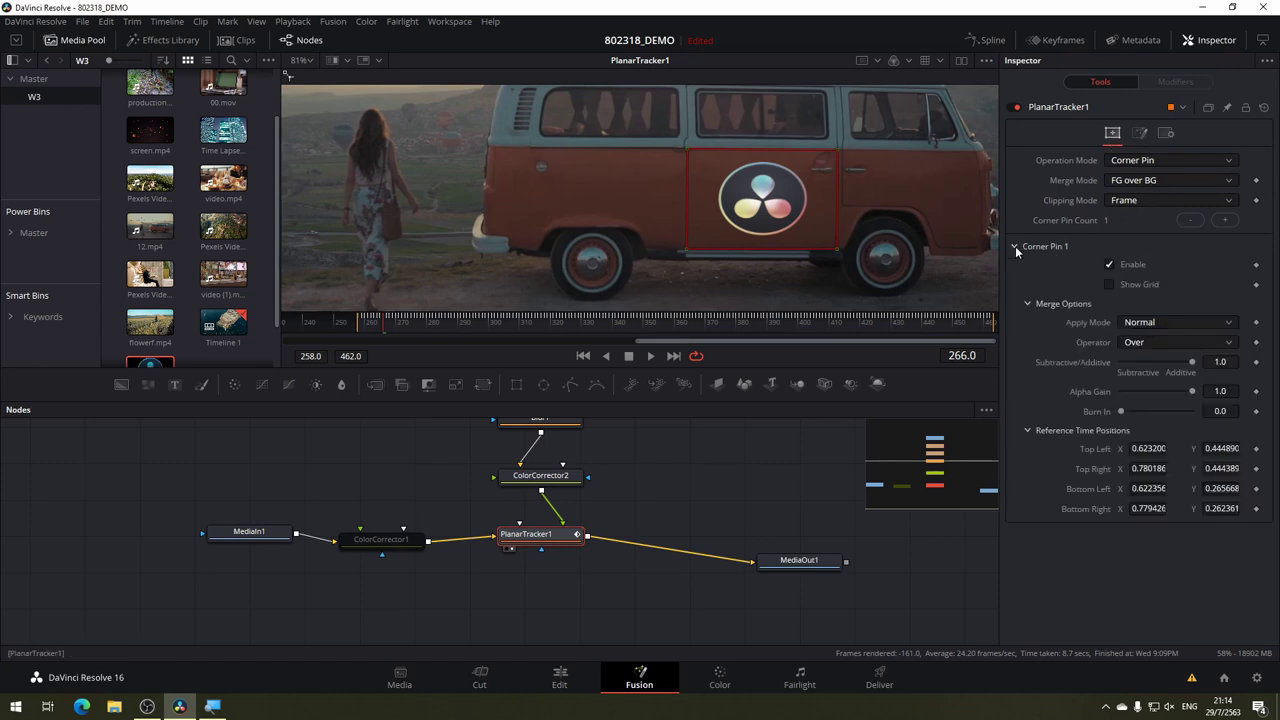
click(1015, 246)
click(1015, 246)
mouse_move(1192, 362)
mouse_down()
mouse_move(1172, 368)
mouse_move(1192, 364)
mouse_move(1192, 391)
mouse_up()
drag(1123, 410, 1126, 406)
Try Screen, Dissolve, Multiply and Overlay apply modes for the logo.
click(1157, 342)
click(1158, 340)
click(1167, 320)
click(1167, 320)
click(1167, 320)
click(1160, 352)
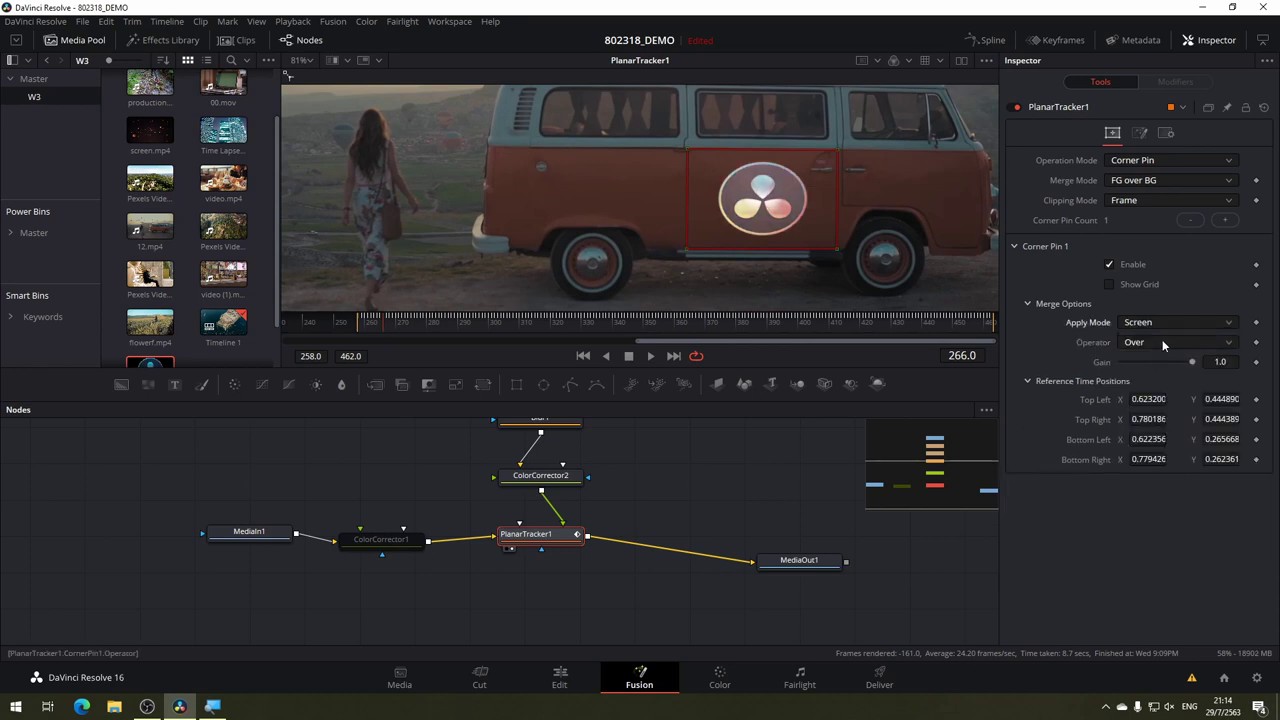
click(1167, 321)
click(1158, 367)
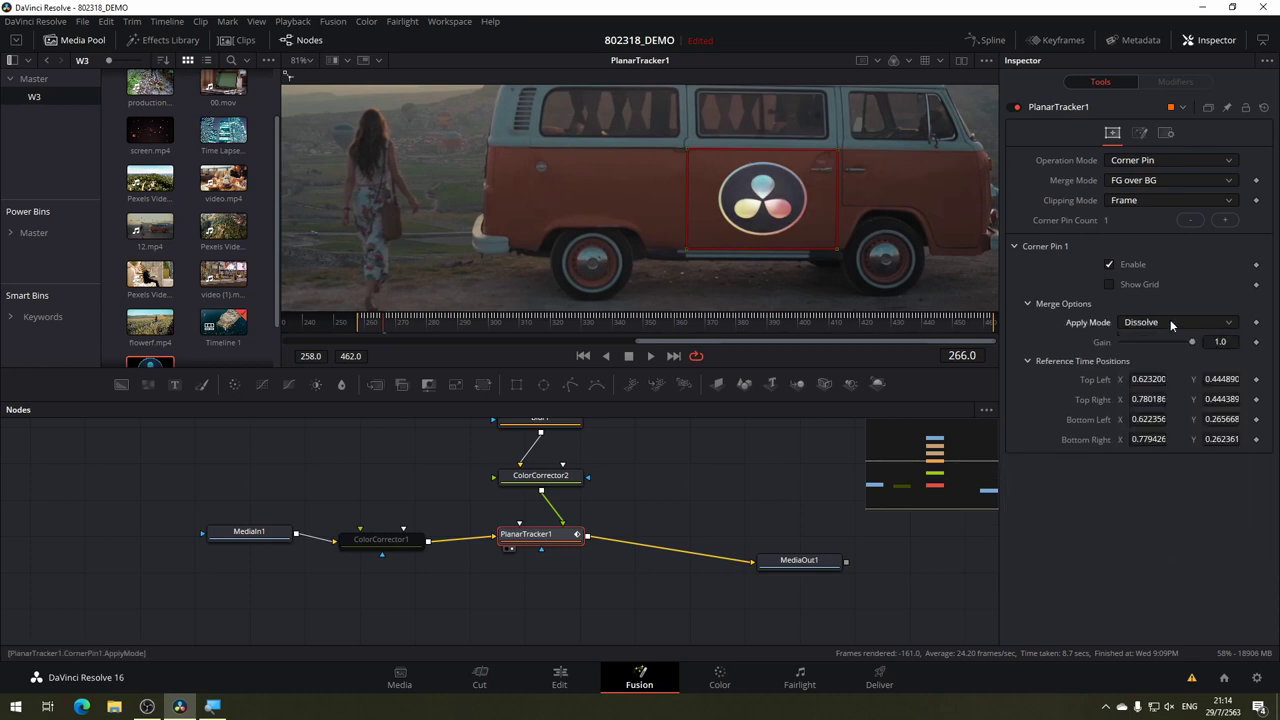
click(1170, 319)
click(1159, 383)
click(1175, 324)
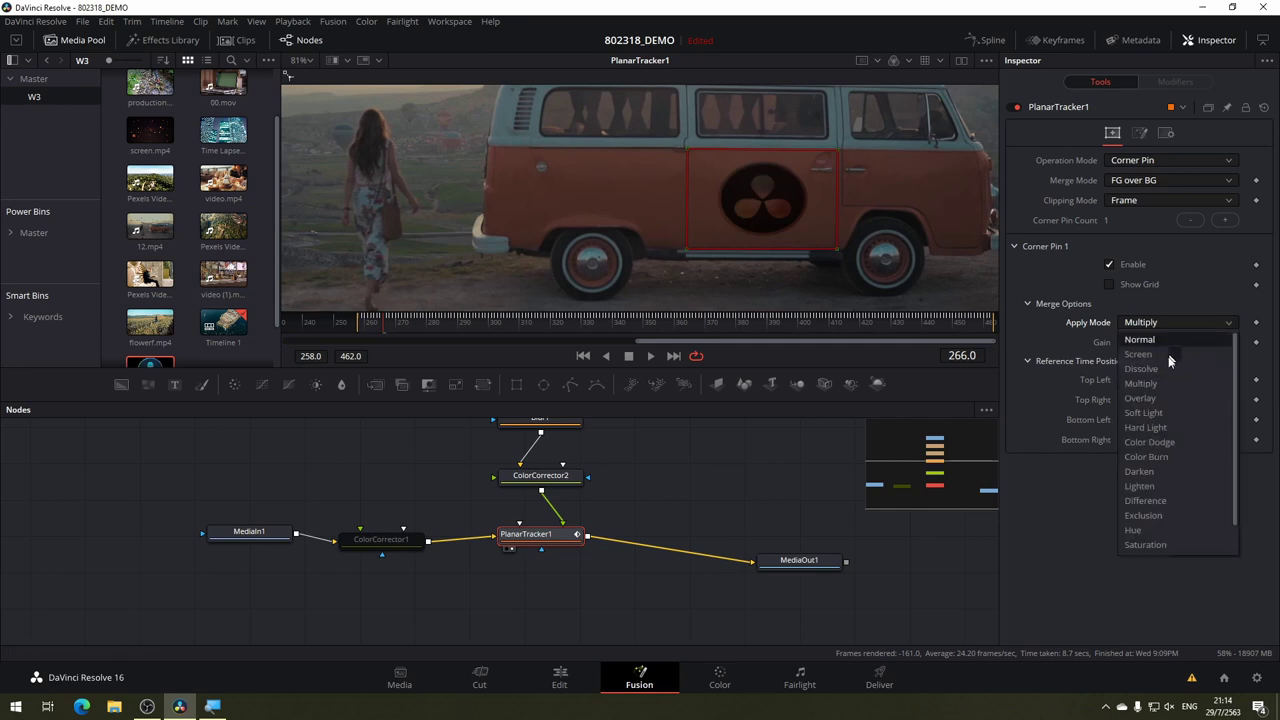
click(1160, 398)
Try Soft Light and Hard Light, settle on Lighten, and lower the gain to 0.43.
click(1180, 321)
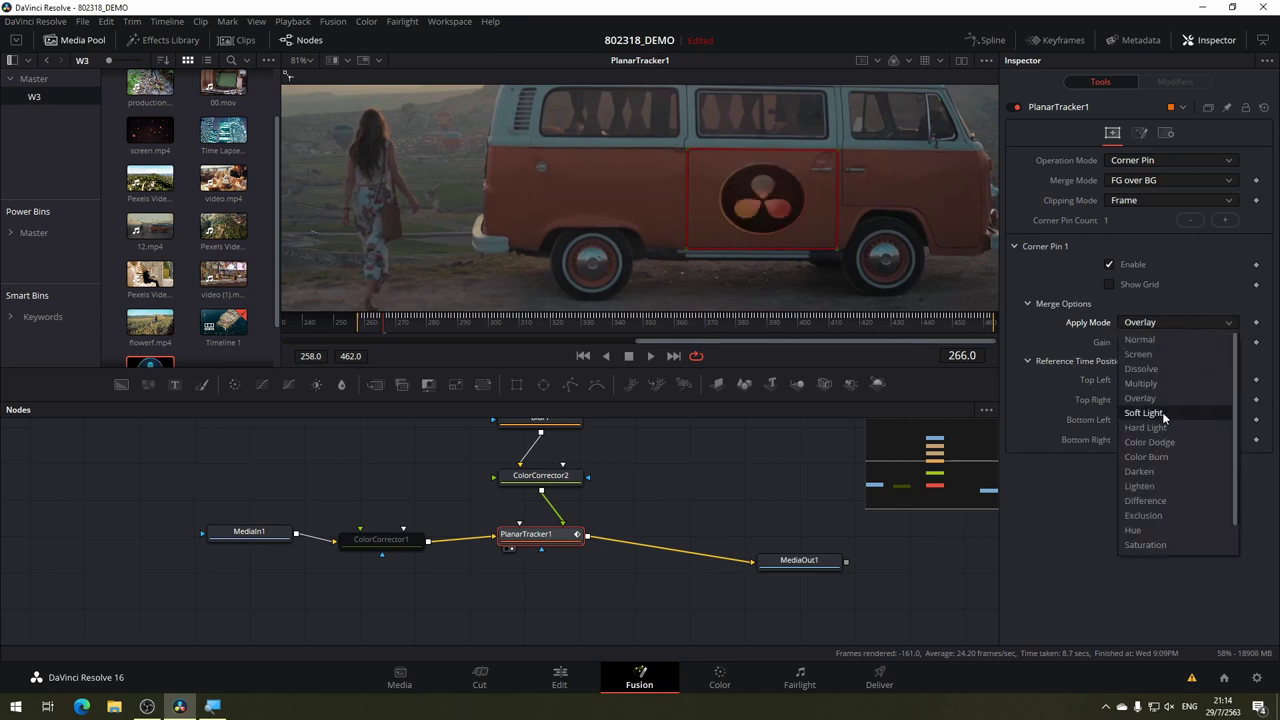
click(1162, 412)
click(1180, 317)
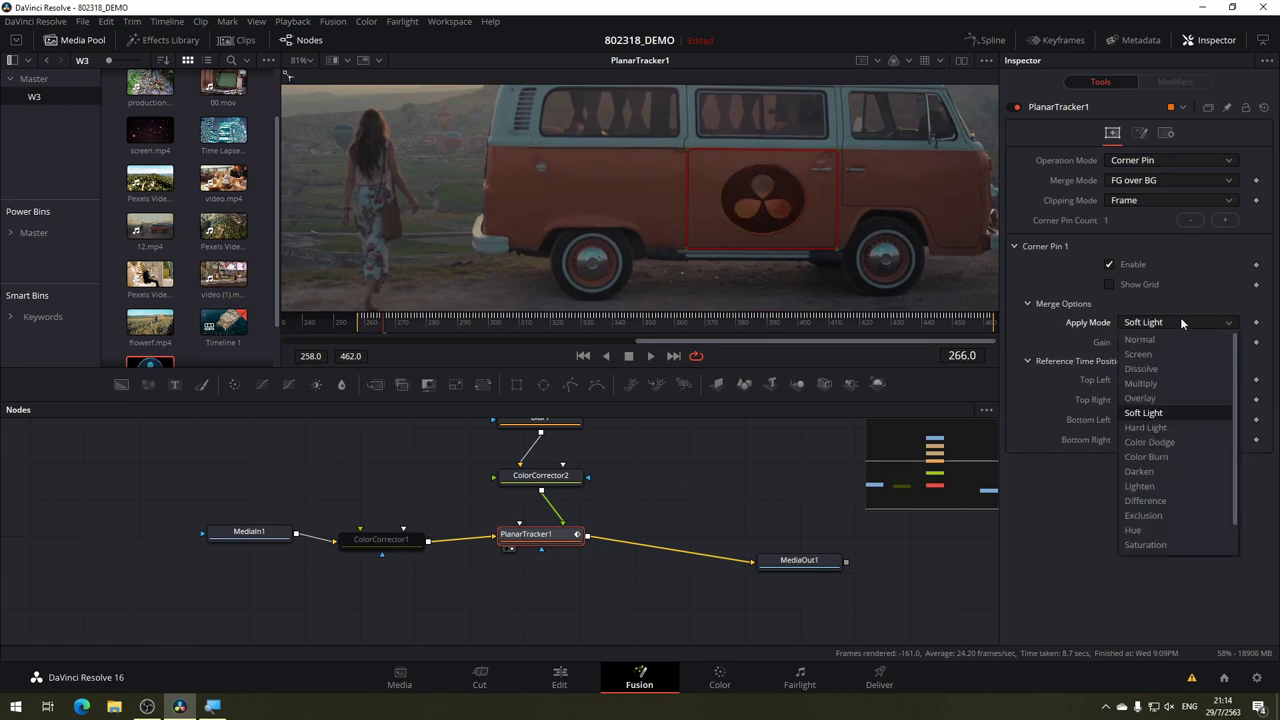
click(1155, 427)
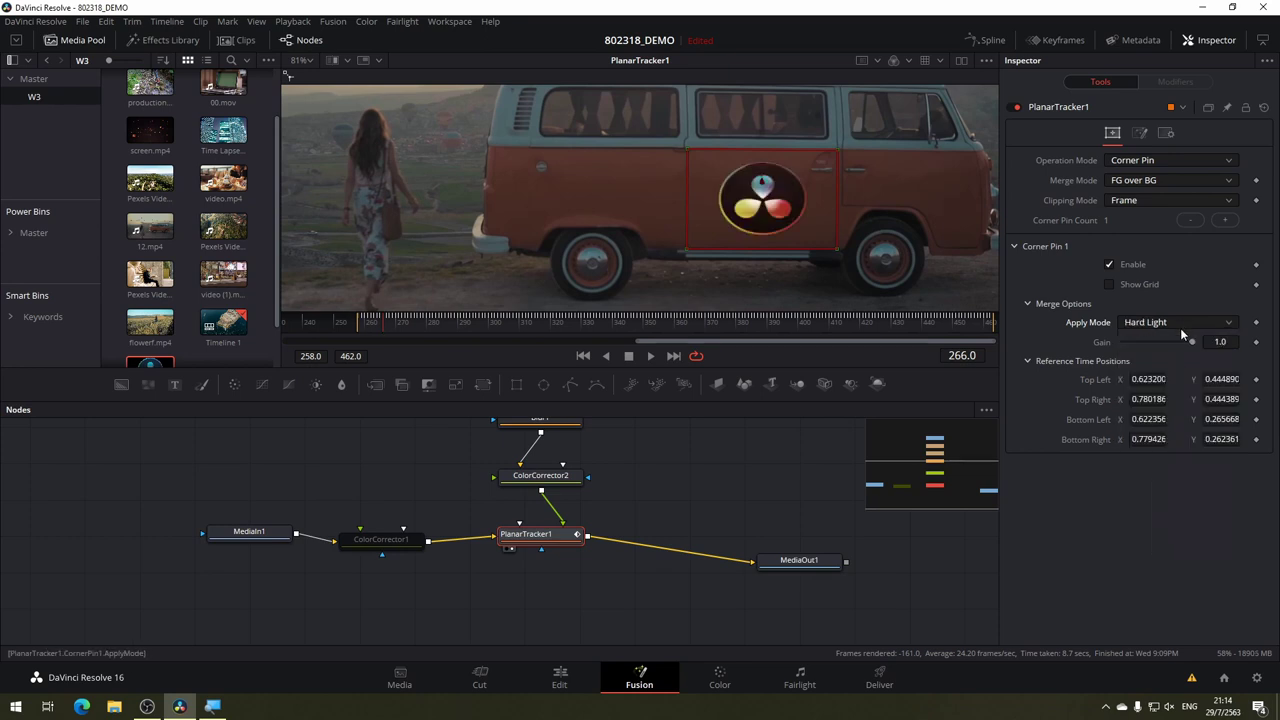
click(1180, 322)
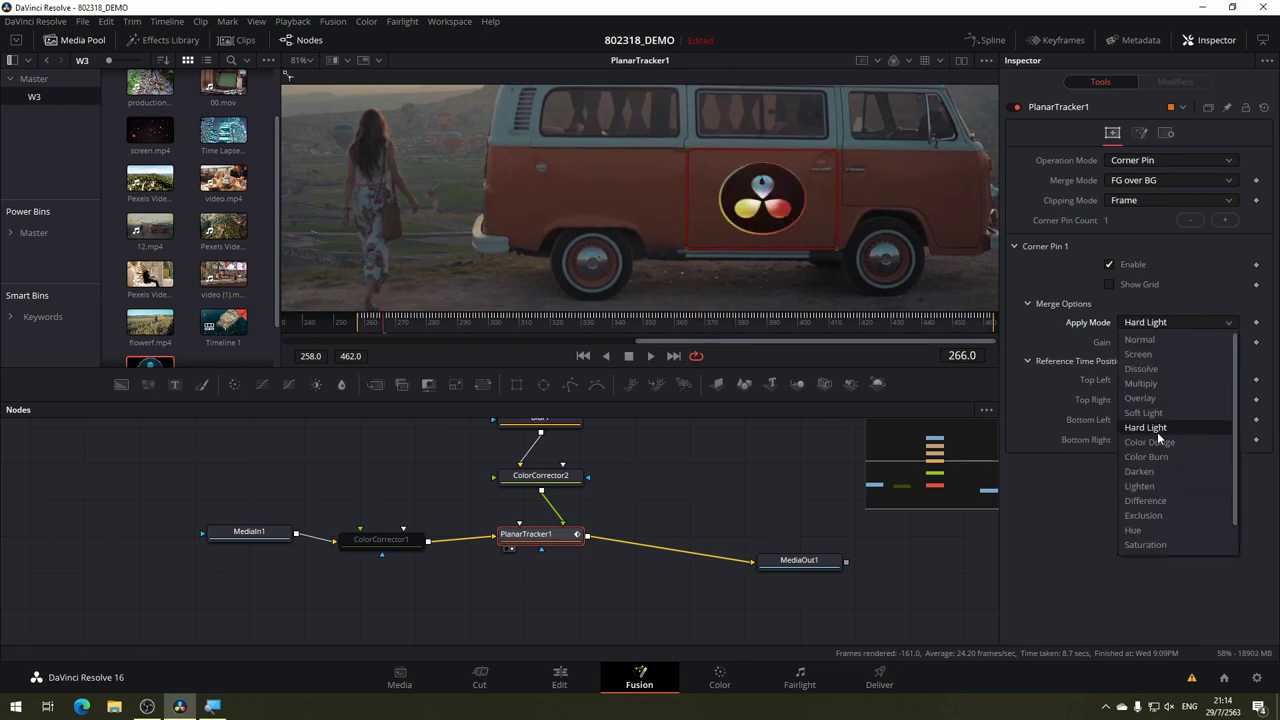
click(1158, 486)
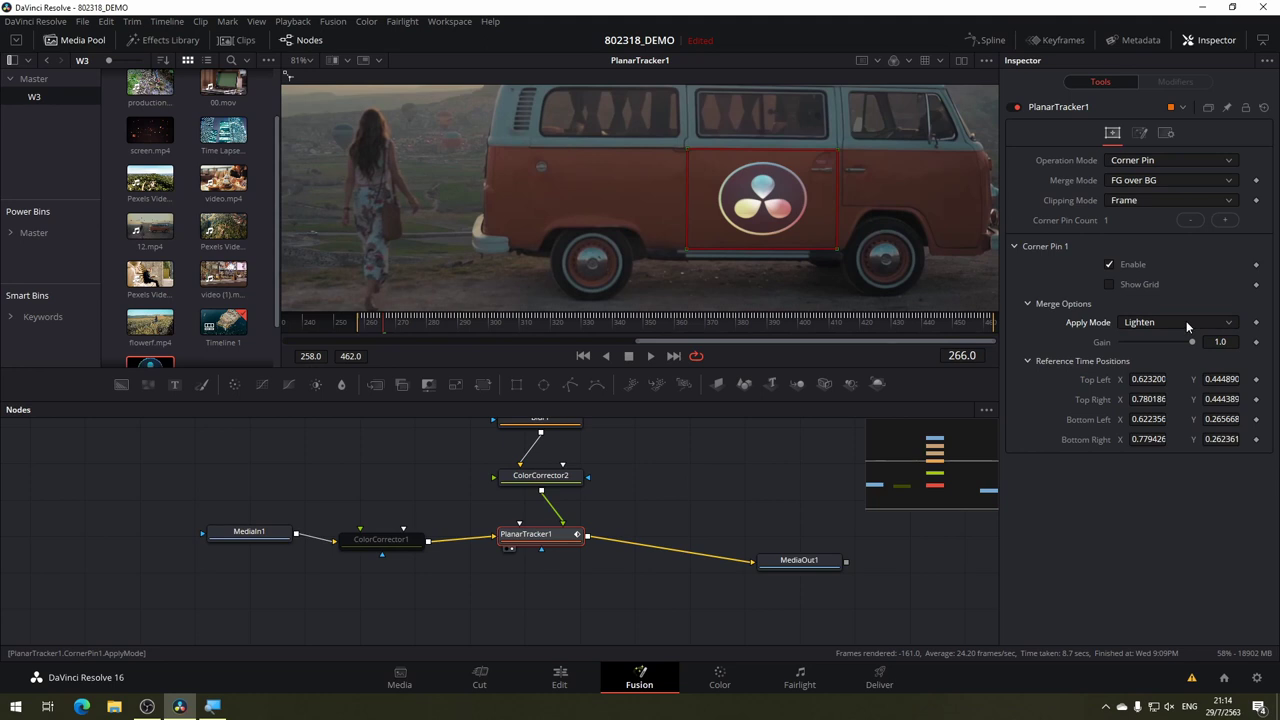
click(1186, 321)
click(1186, 321)
mouse_move(1176, 343)
mouse_down()
mouse_move(1122, 343)
mouse_move(1153, 339)
mouse_up()
Set Blur1's Blur Size to 7.9 and scrub the shot to check the logo.
drag(692, 475, 727, 524)
click(572, 466)
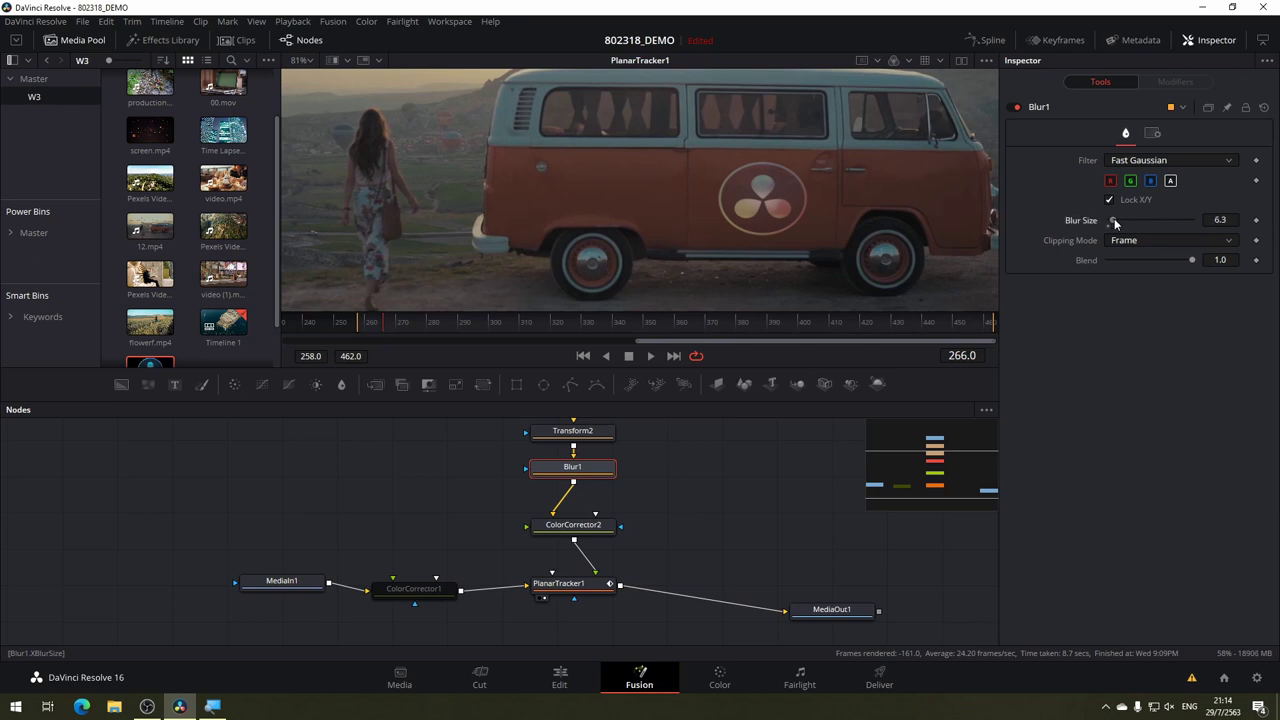
drag(1112, 222, 1117, 222)
drag(1116, 217, 1115, 217)
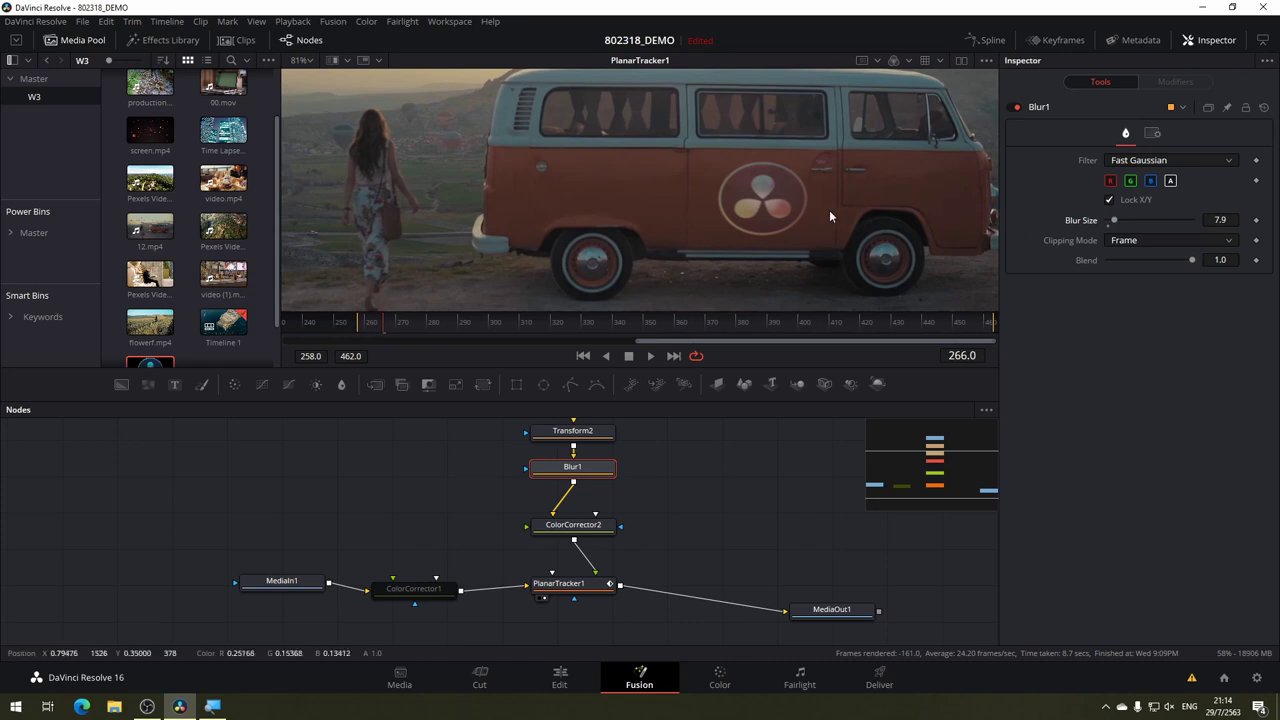
right_click(794, 211)
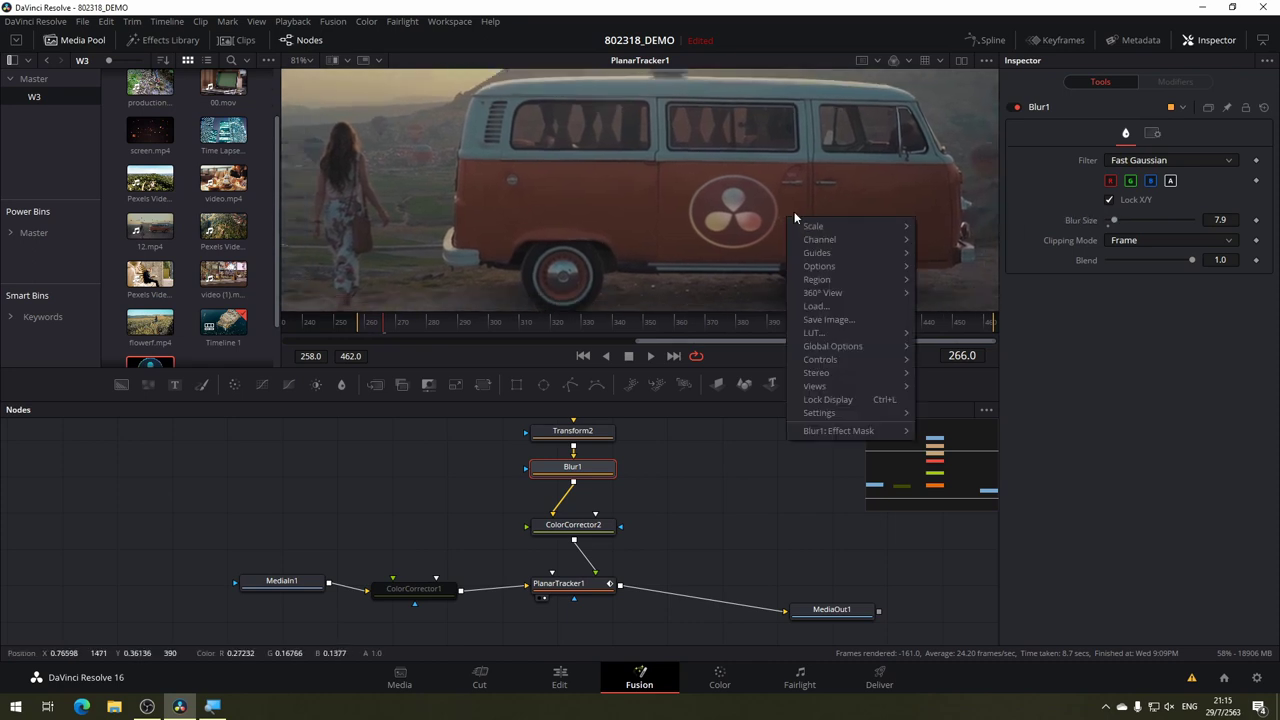
click(828, 228)
scroll(828, 229, down, 2)
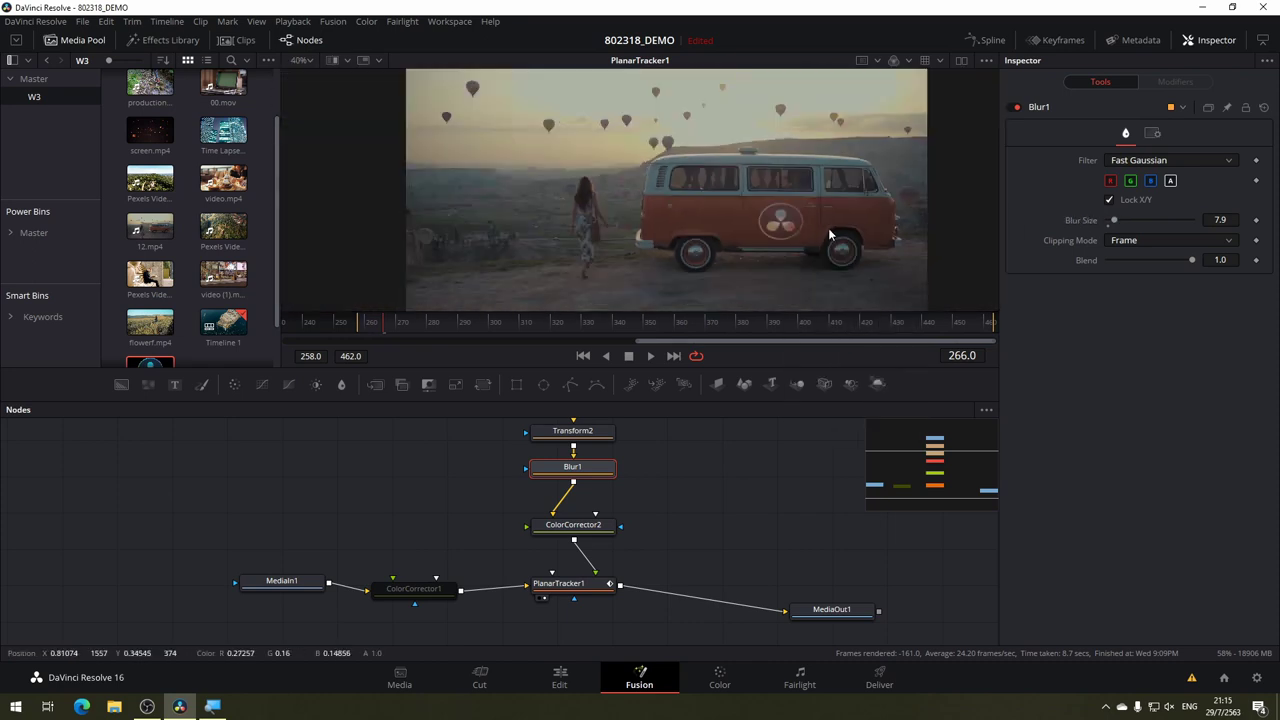
scroll(828, 228, down, 2)
drag(430, 322, 930, 322)
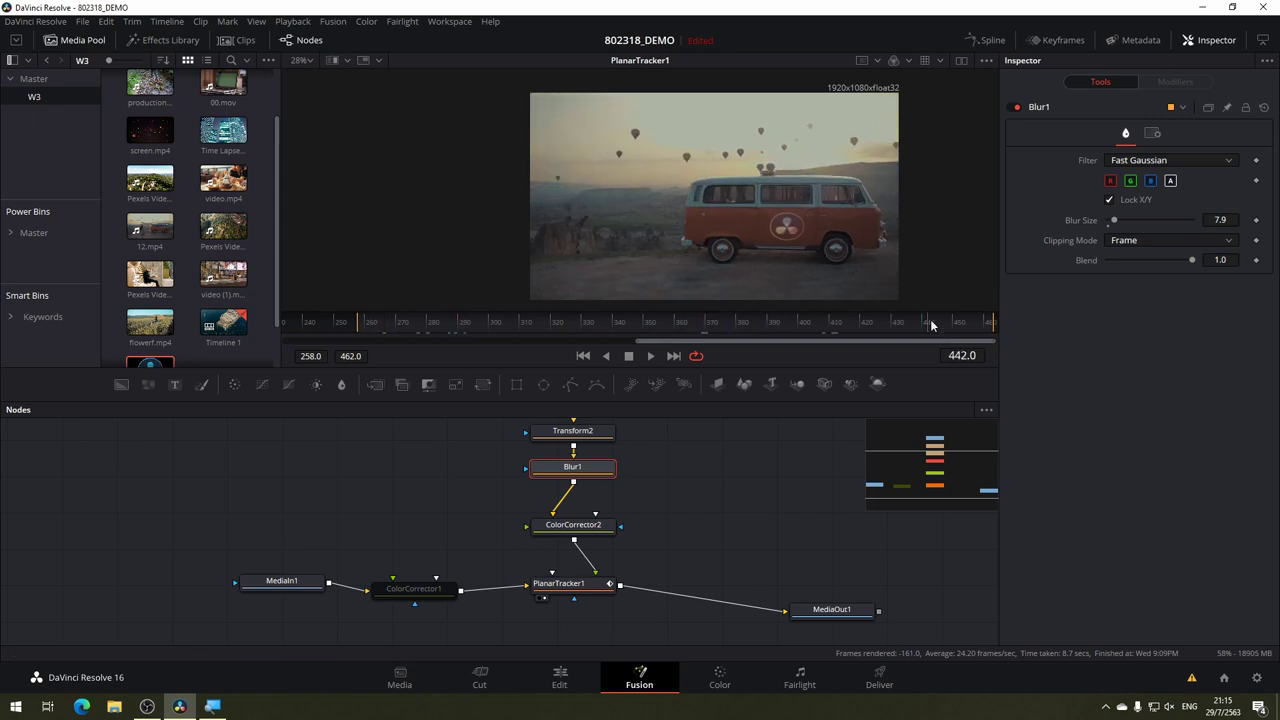
Raise PlanarTracker1's gain to 0.72 and review the logo through the shot.
click(587, 582)
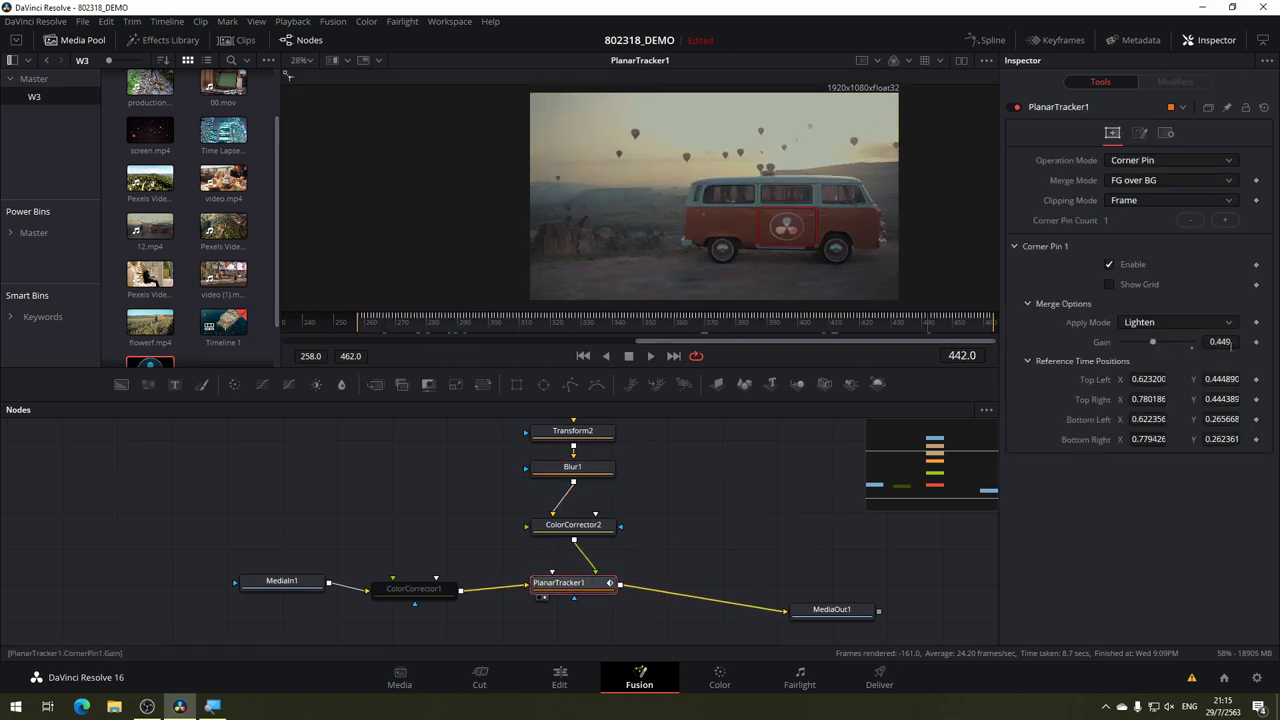
drag(1172, 345, 1177, 345)
drag(1167, 342, 1172, 340)
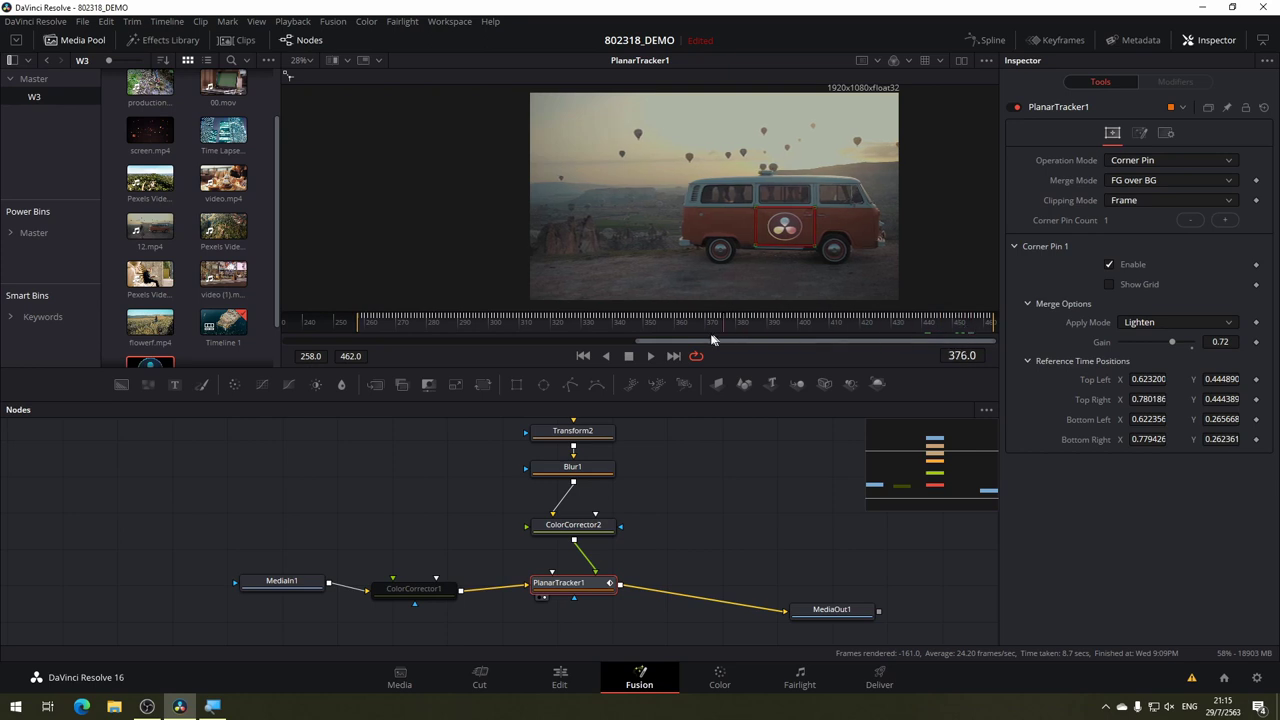
drag(496, 343, 960, 314)
click(415, 497)
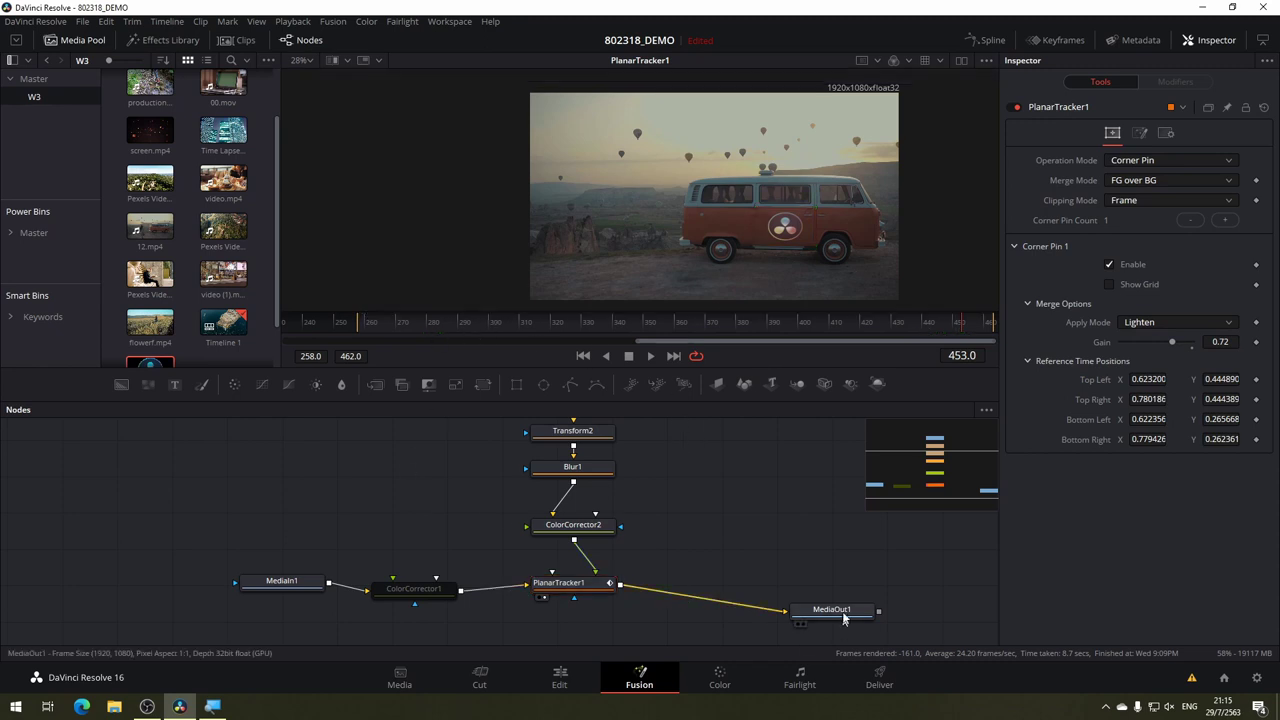
click(465, 326)
mouse_move(462, 333)
mouse_down()
mouse_move(896, 333)
mouse_move(650, 326)
mouse_up()
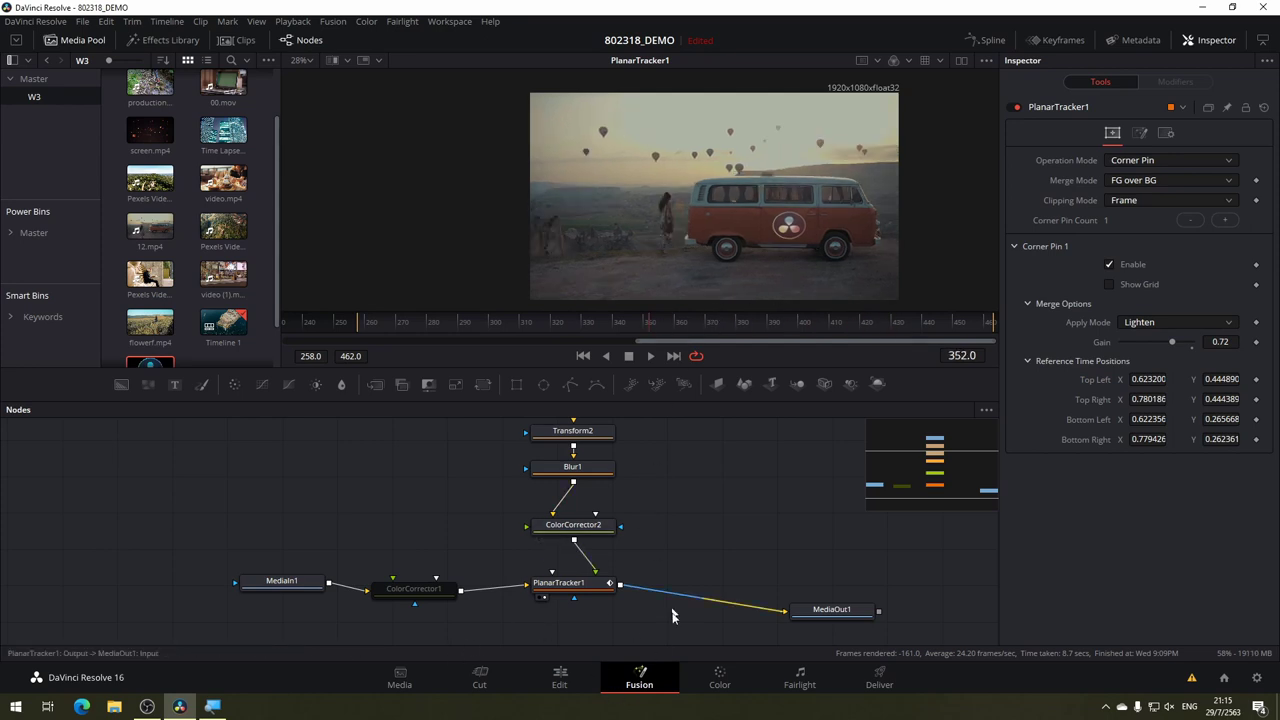
Move to video (1).mp4 on the Edit timeline and open it in Fusion.
click(560, 677)
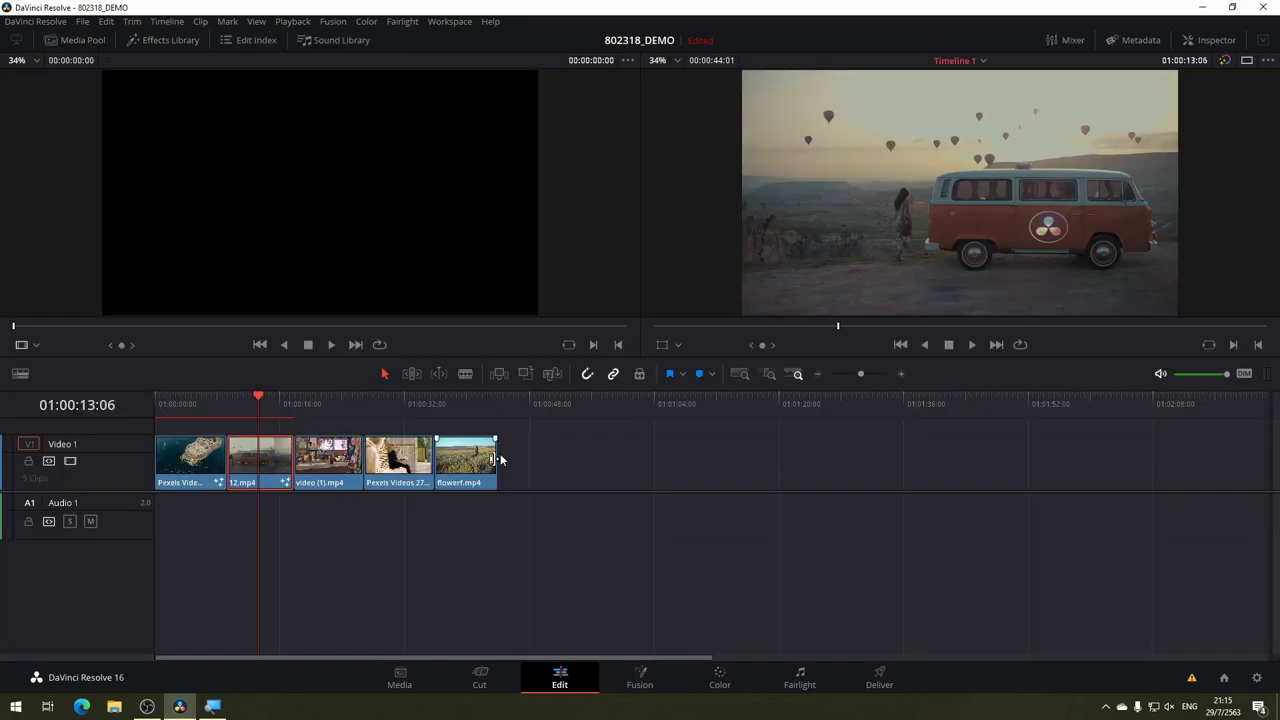
drag(315, 408, 326, 408)
click(332, 450)
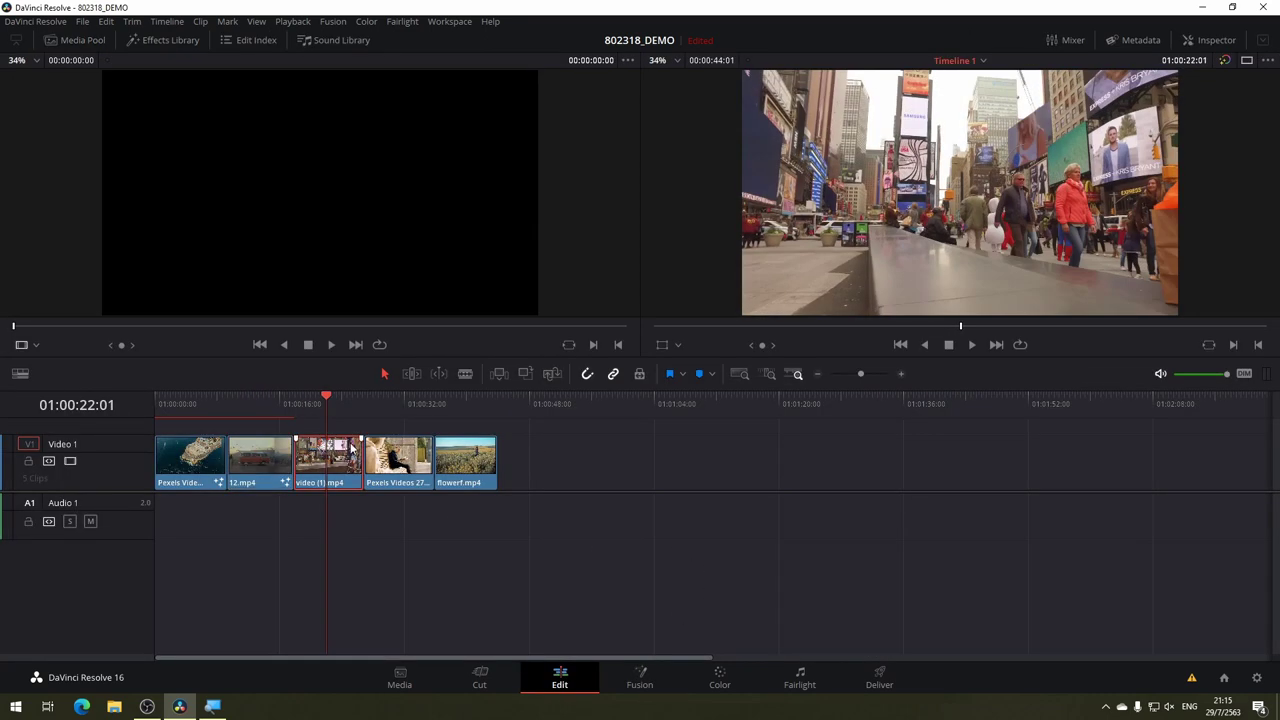
click(647, 679)
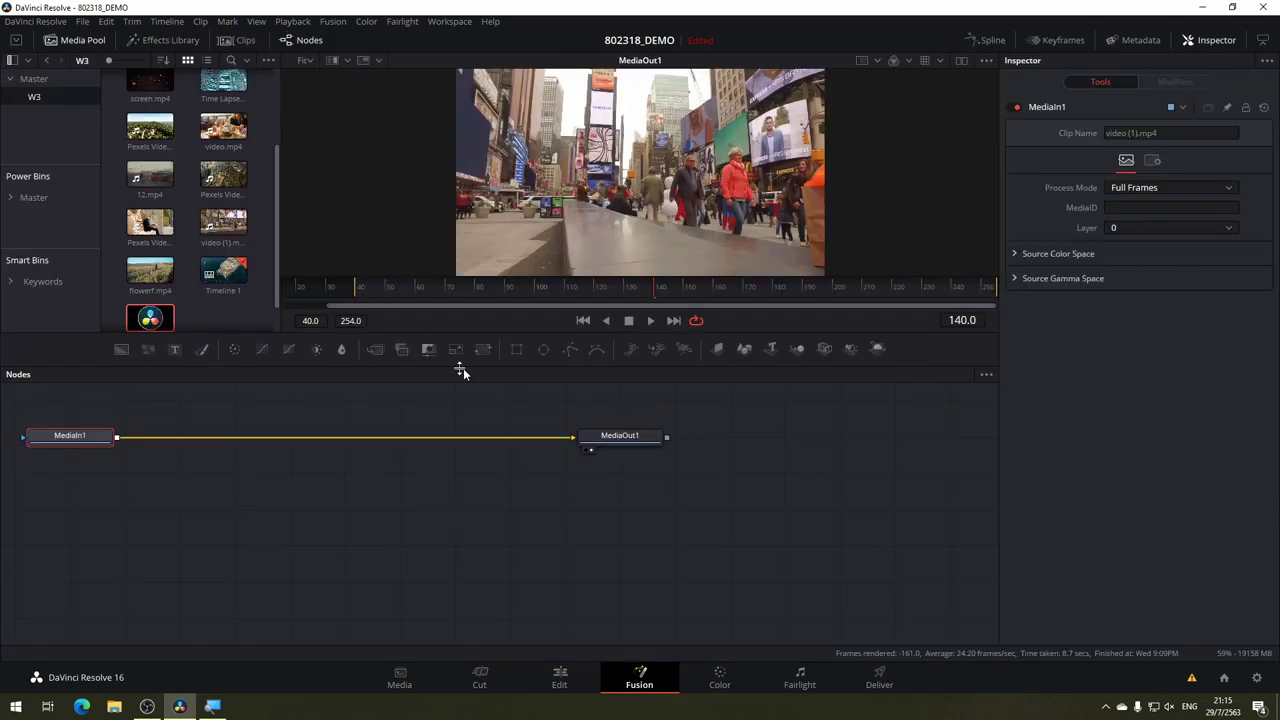
Preview the Times Square footage, enlarge the viewer, and select video (1).mp4 in the Media Pool.
mouse_move(371, 302)
mouse_down()
mouse_move(943, 302)
mouse_move(414, 297)
mouse_move(913, 307)
mouse_move(438, 303)
mouse_up()
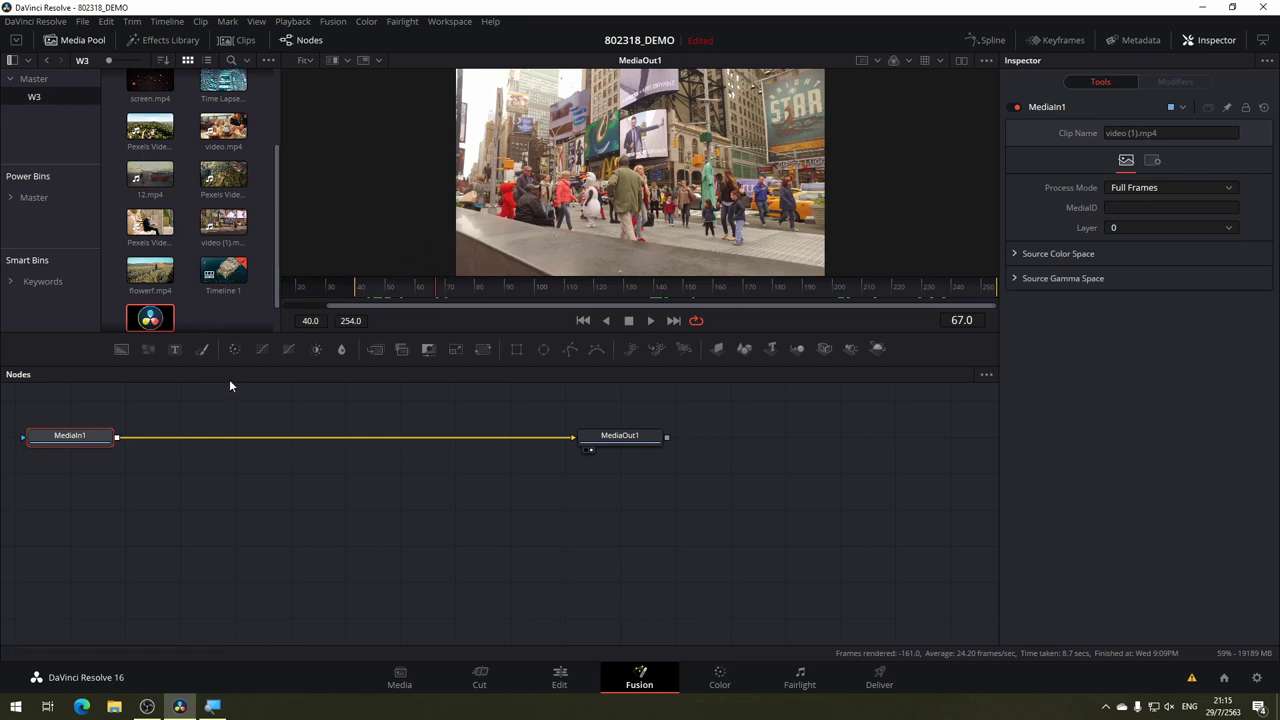
drag(227, 366, 230, 435)
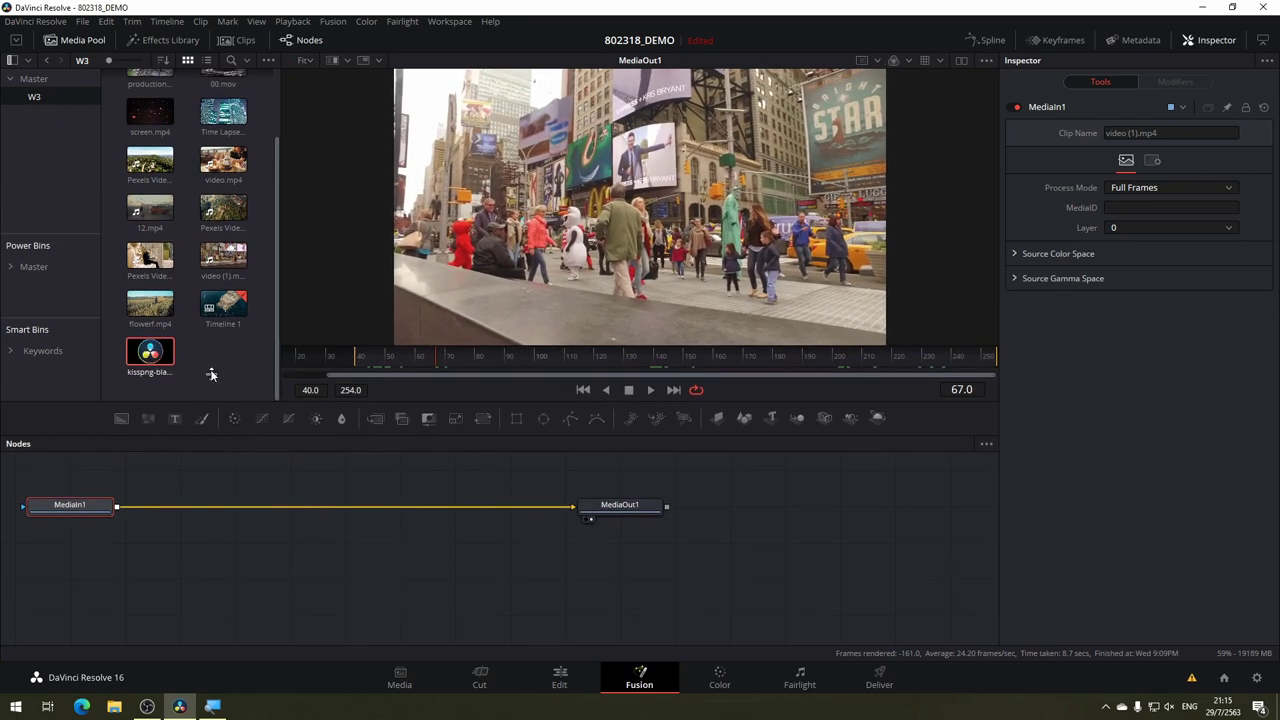
drag(275, 320, 276, 305)
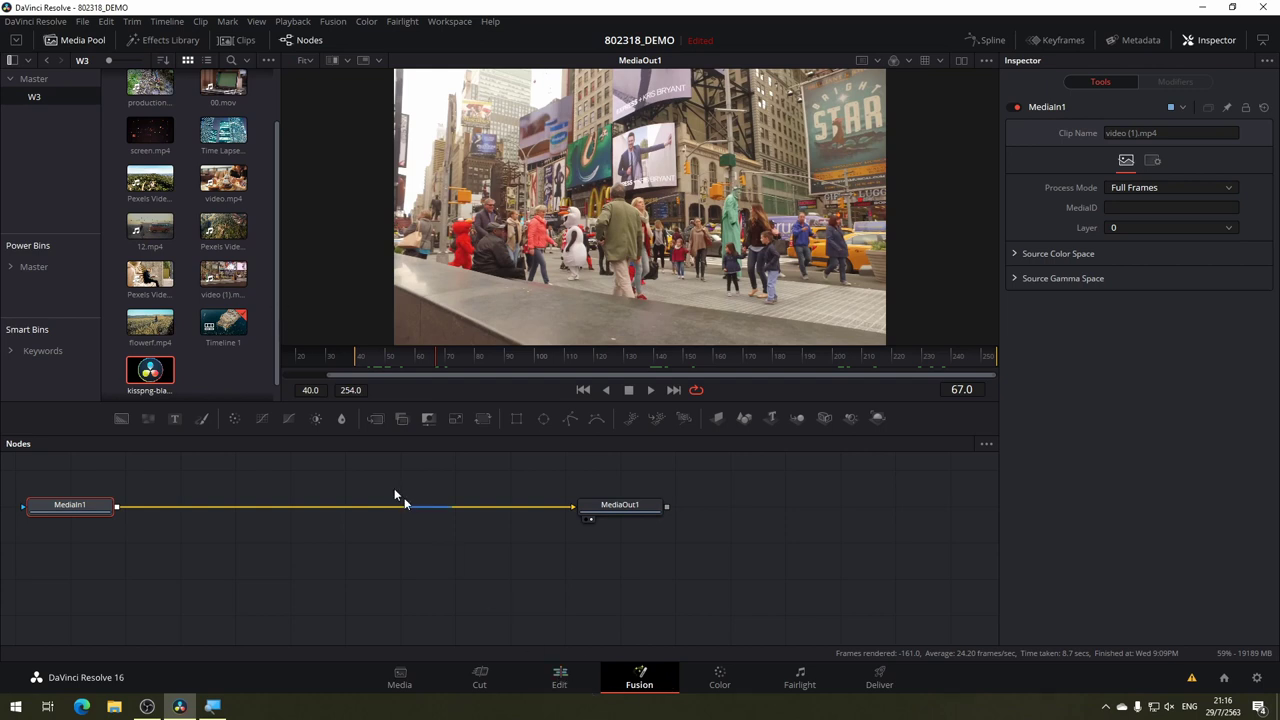
scroll(205, 319, down, 1)
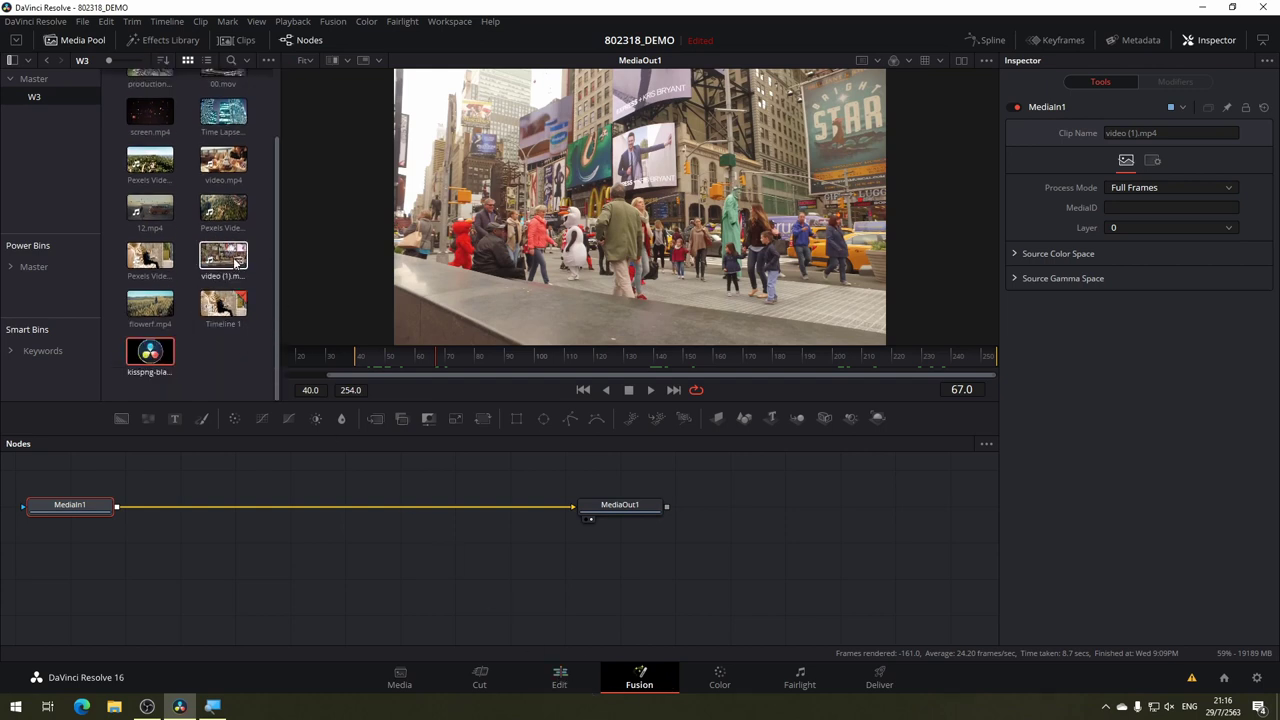
click(232, 256)
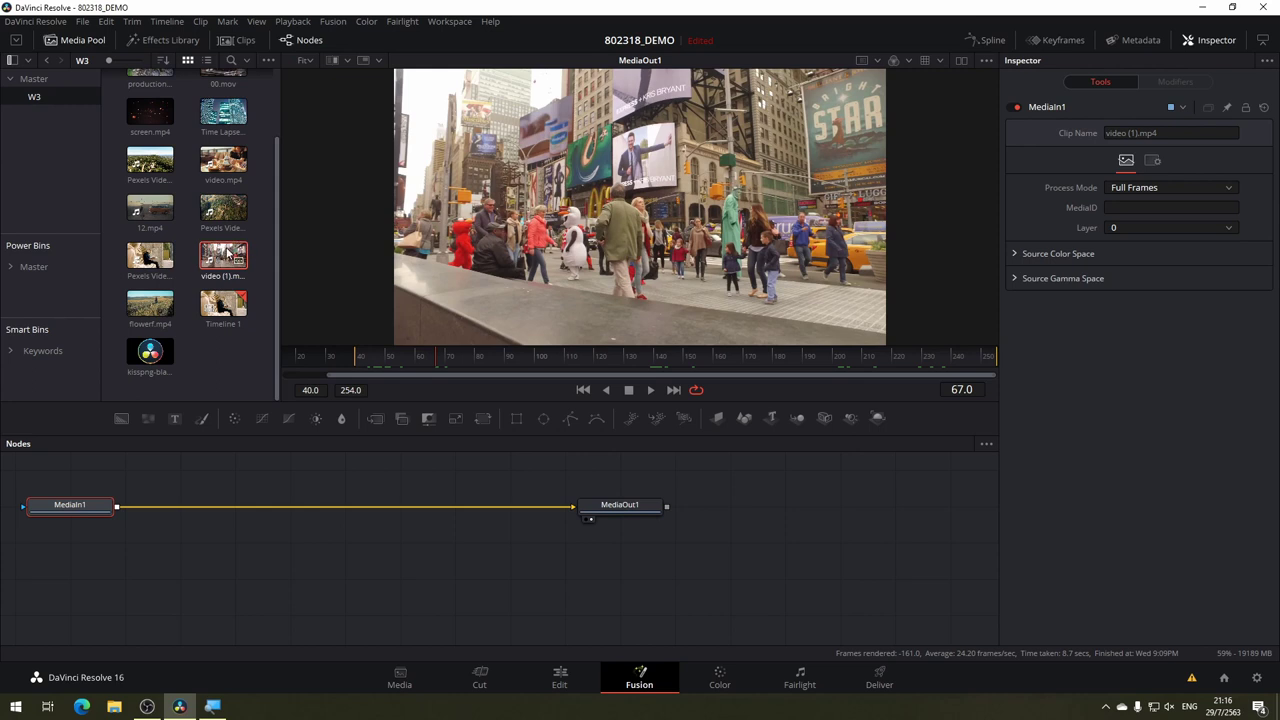
Generate optimized media for video (1).mp4 from its Media Pool context menu.
right_click(225, 254)
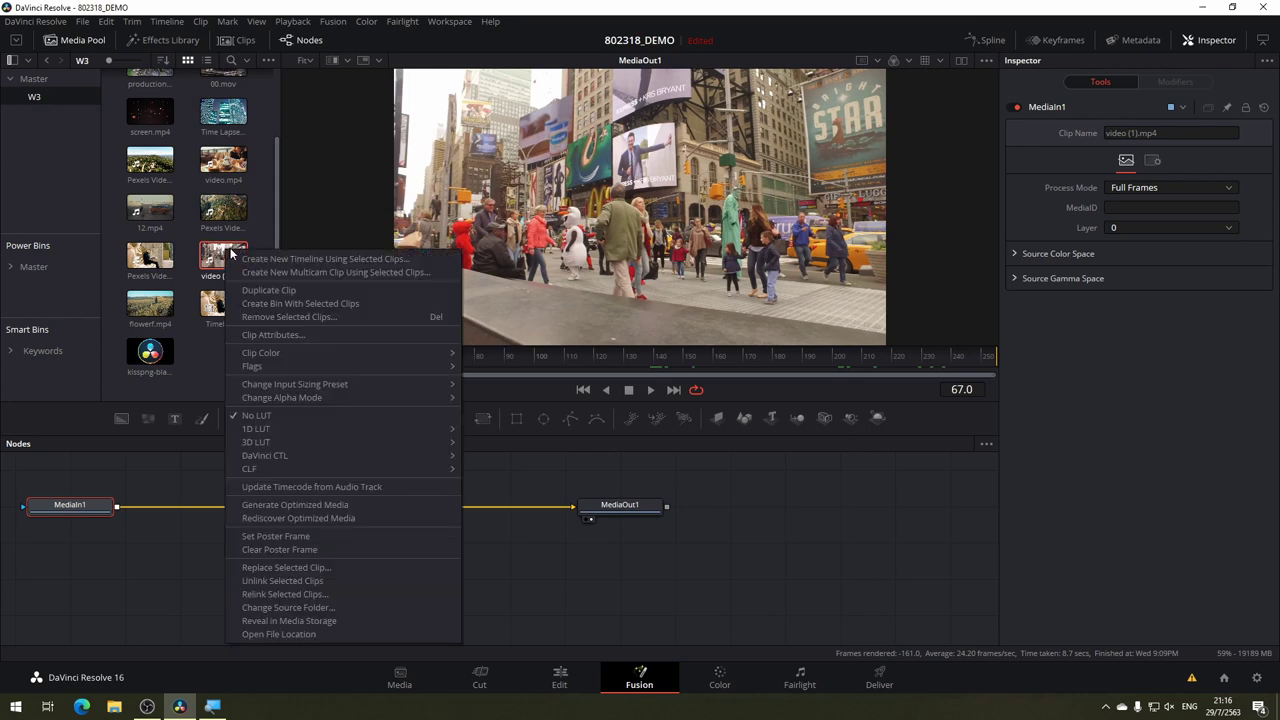
click(305, 507)
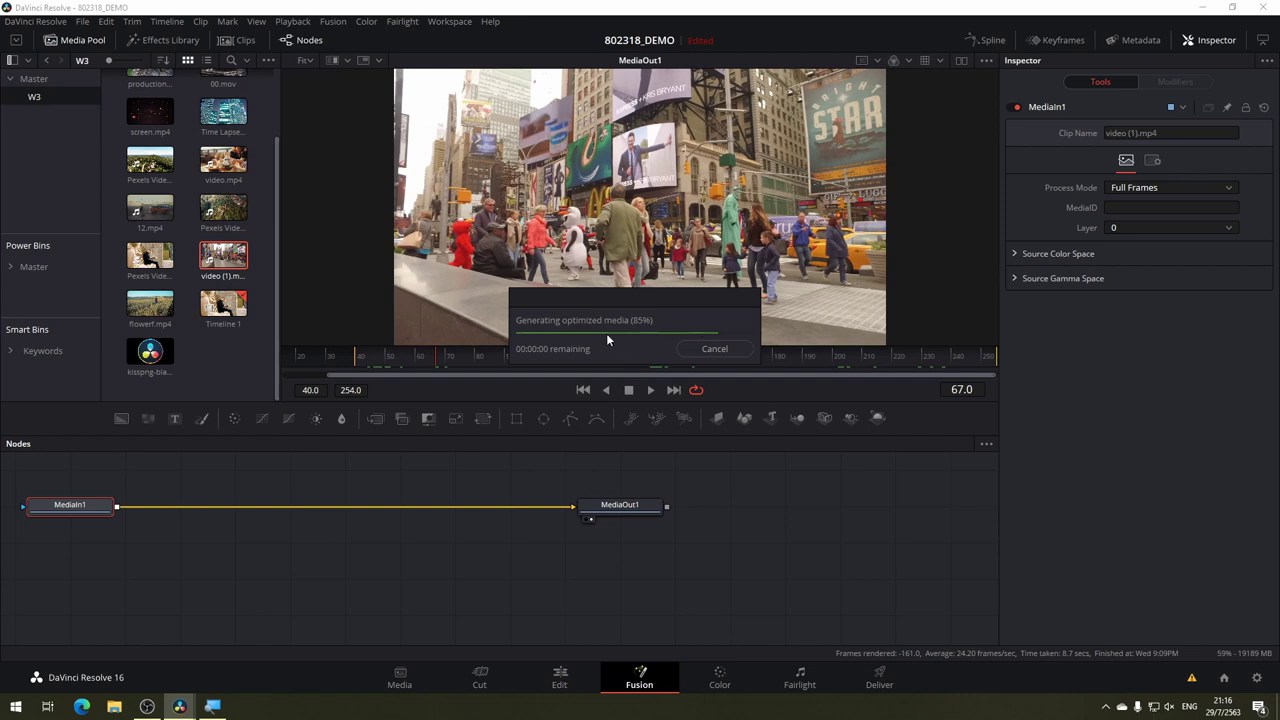
click(421, 358)
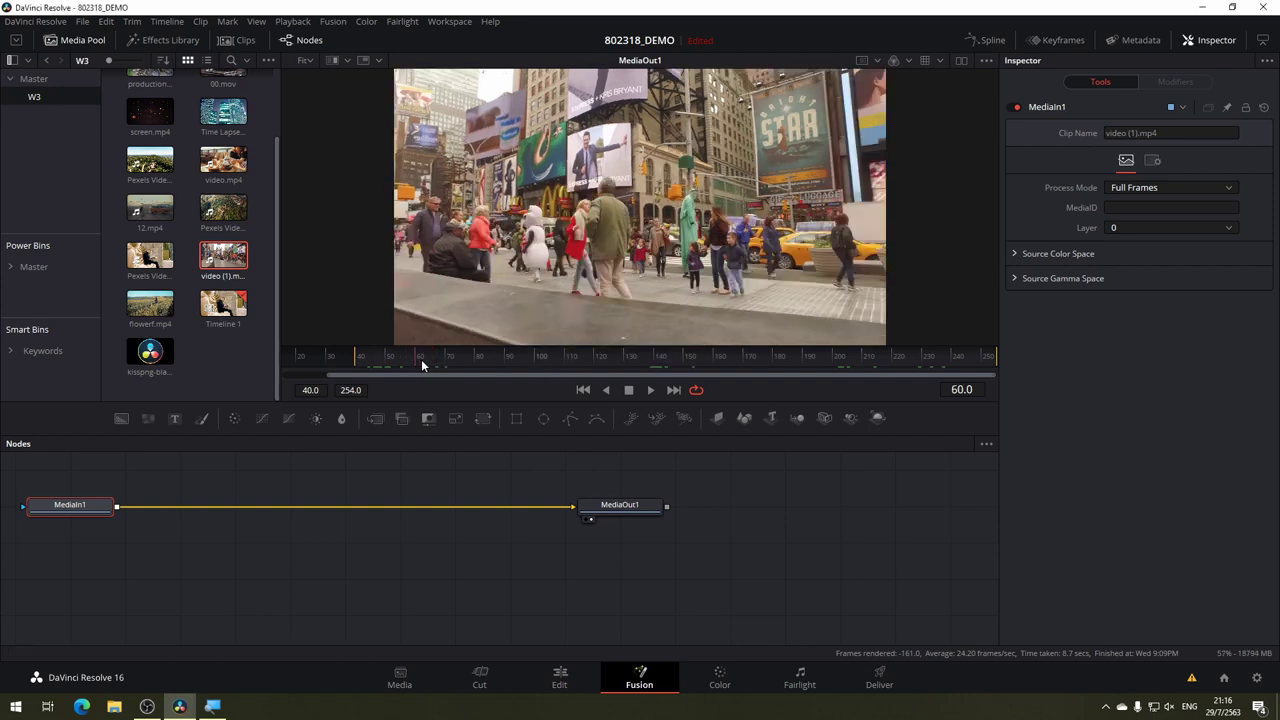
mouse_move(421, 365)
mouse_down()
mouse_move(853, 368)
mouse_move(713, 372)
mouse_up()
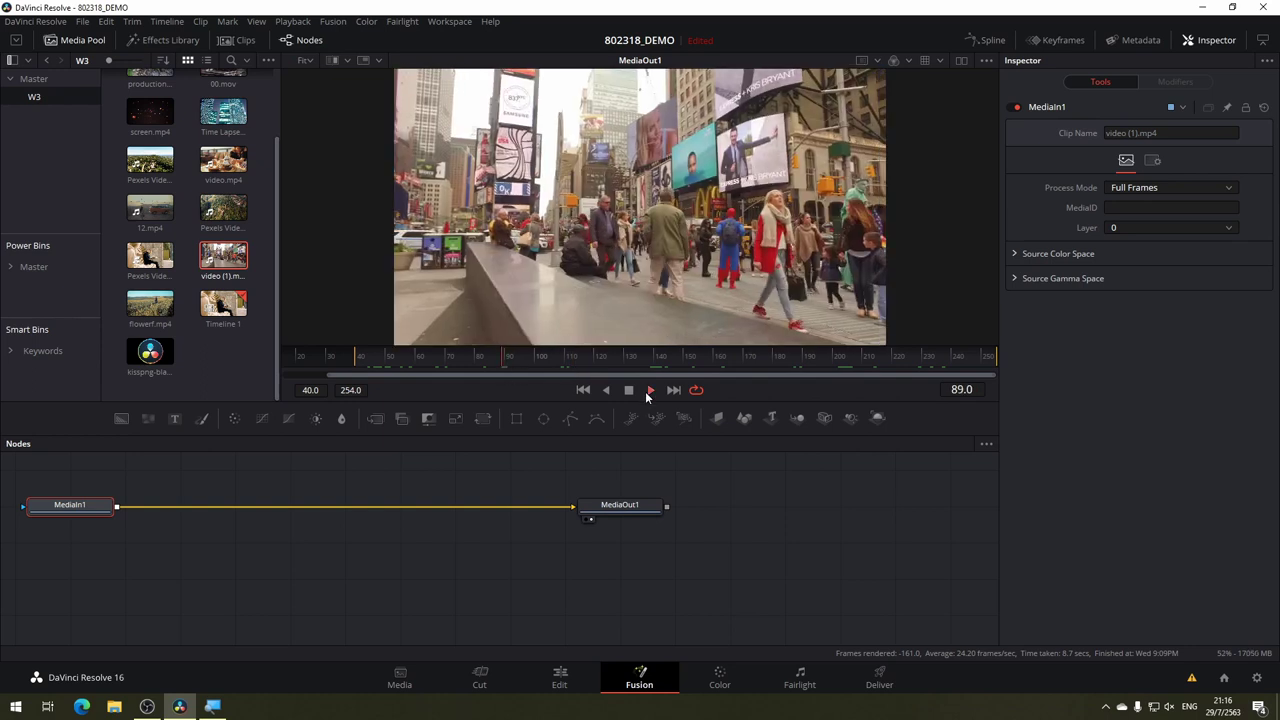
click(645, 391)
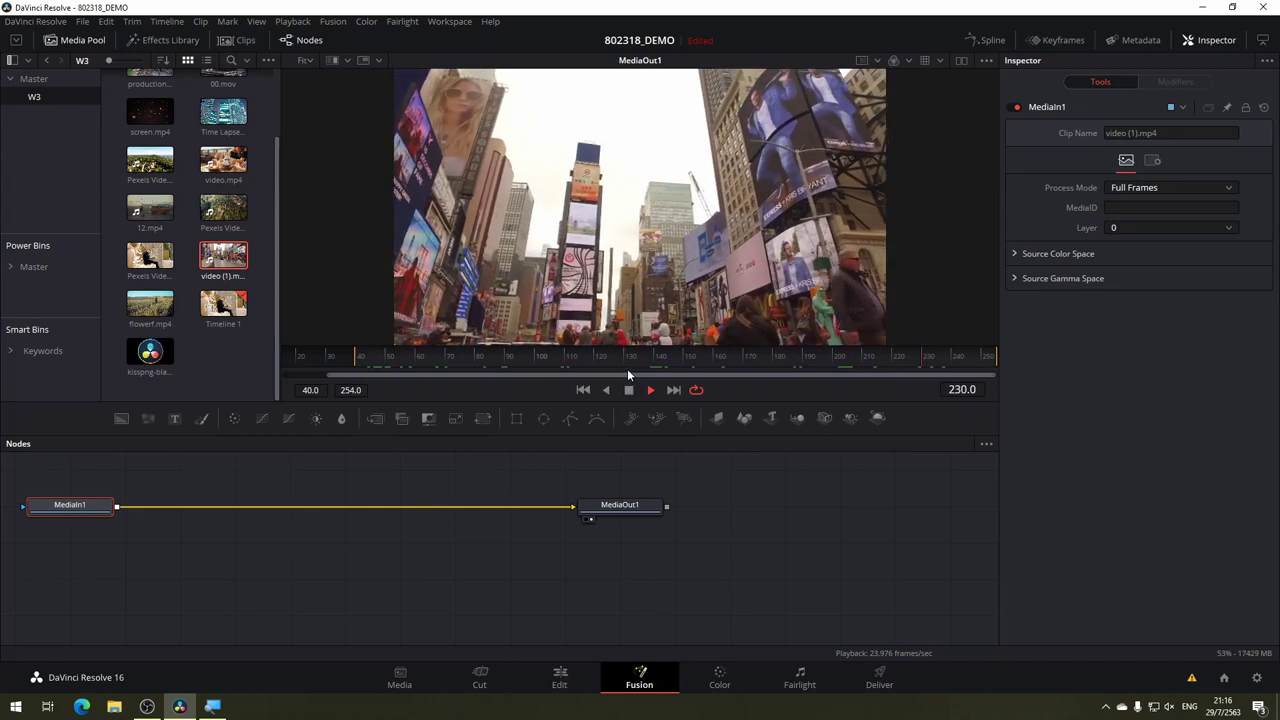
drag(617, 362, 357, 364)
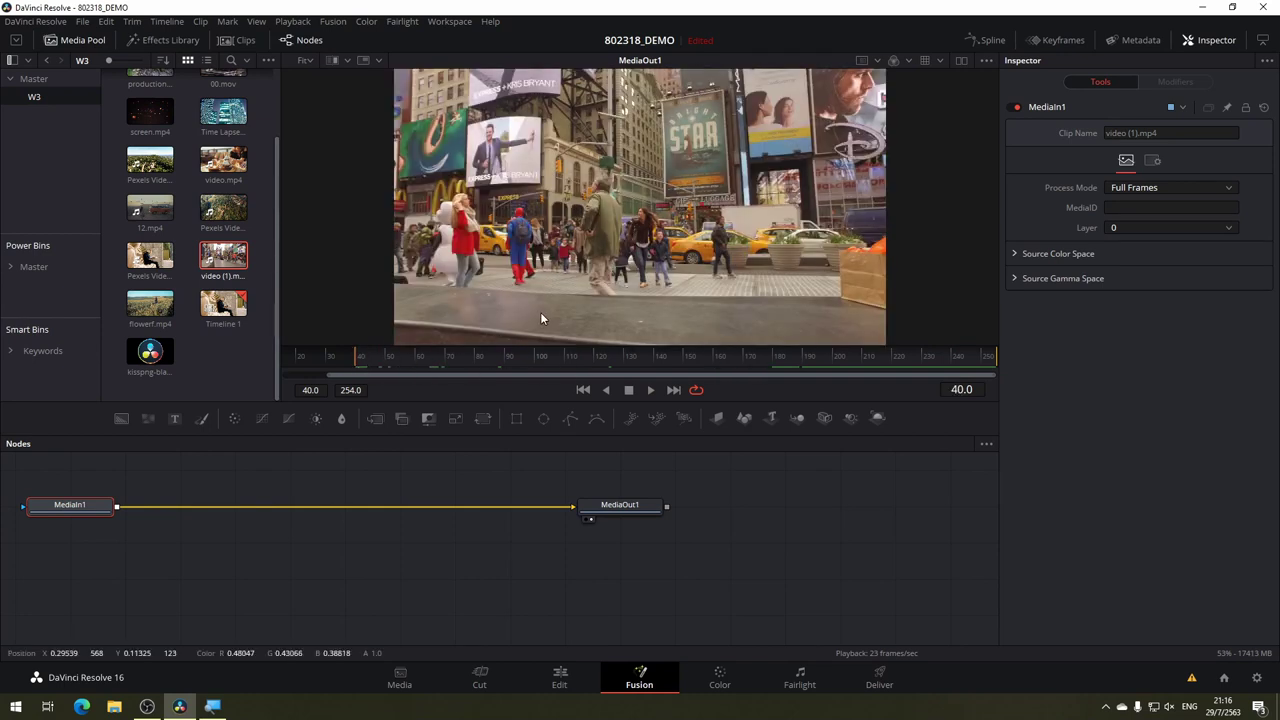
drag(406, 360, 816, 355)
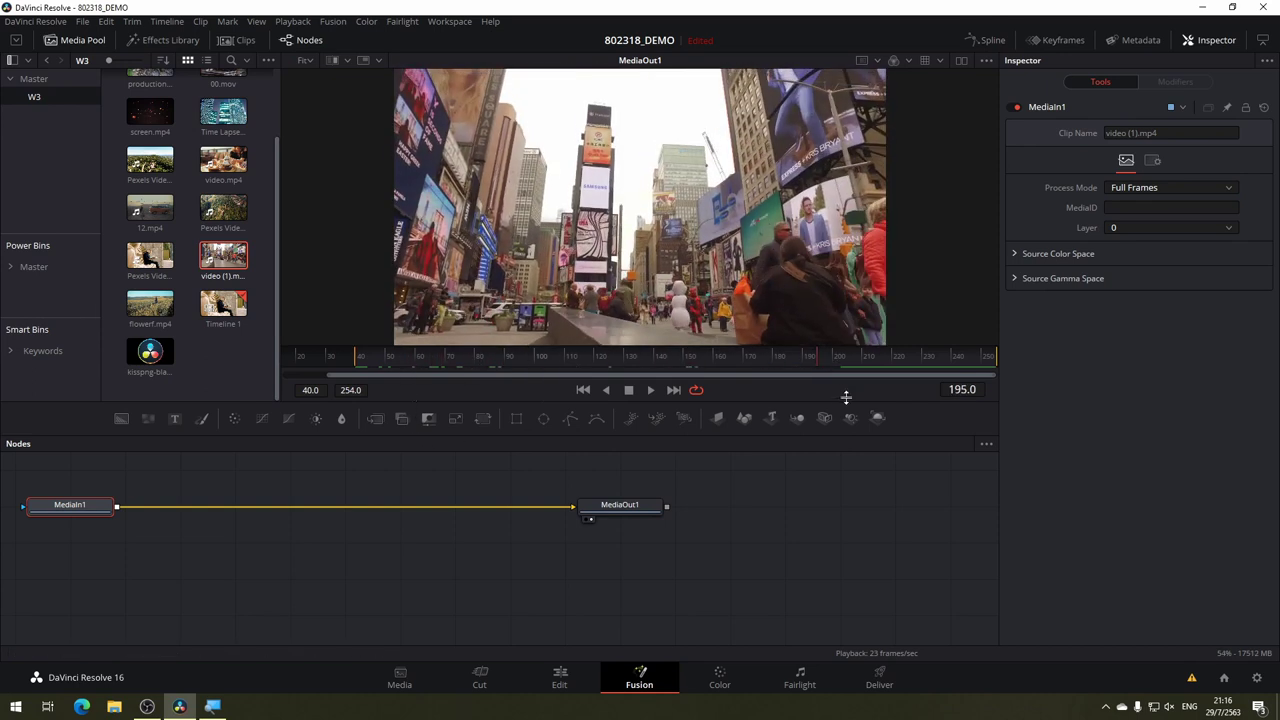
mouse_move(844, 366)
mouse_down()
mouse_move(360, 376)
mouse_move(472, 355)
mouse_move(461, 355)
mouse_up()
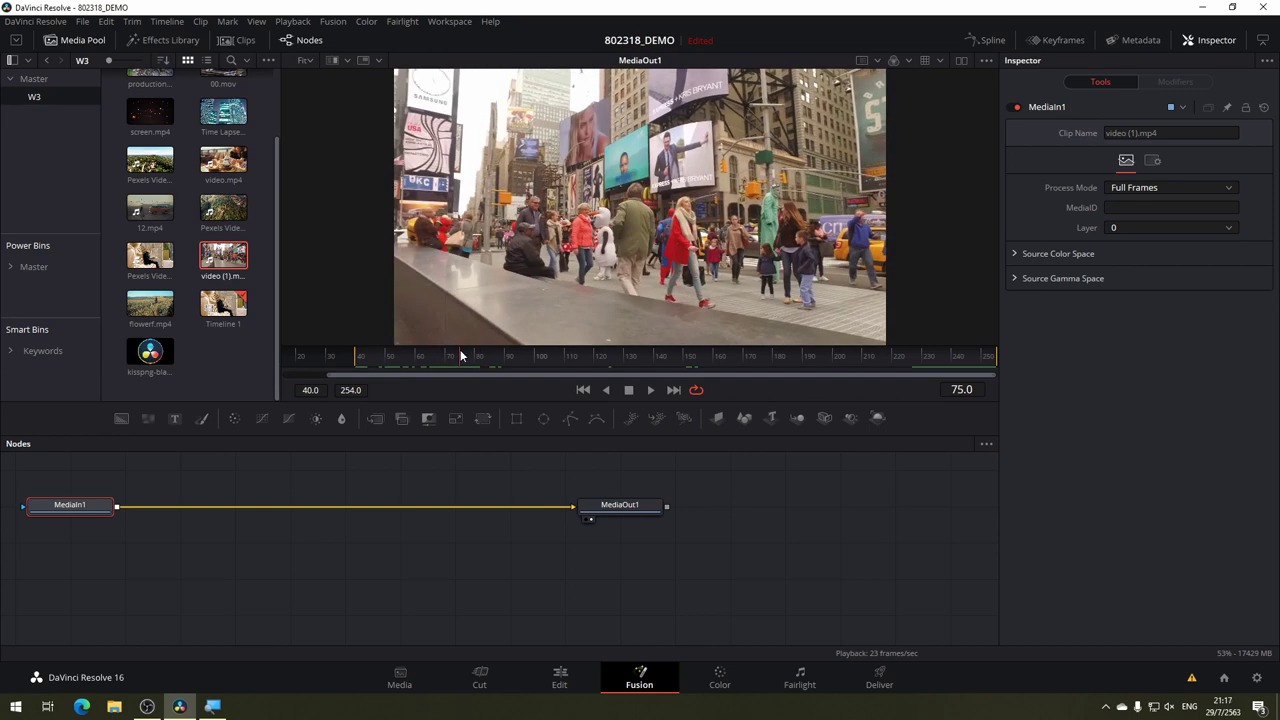
drag(460, 355, 465, 355)
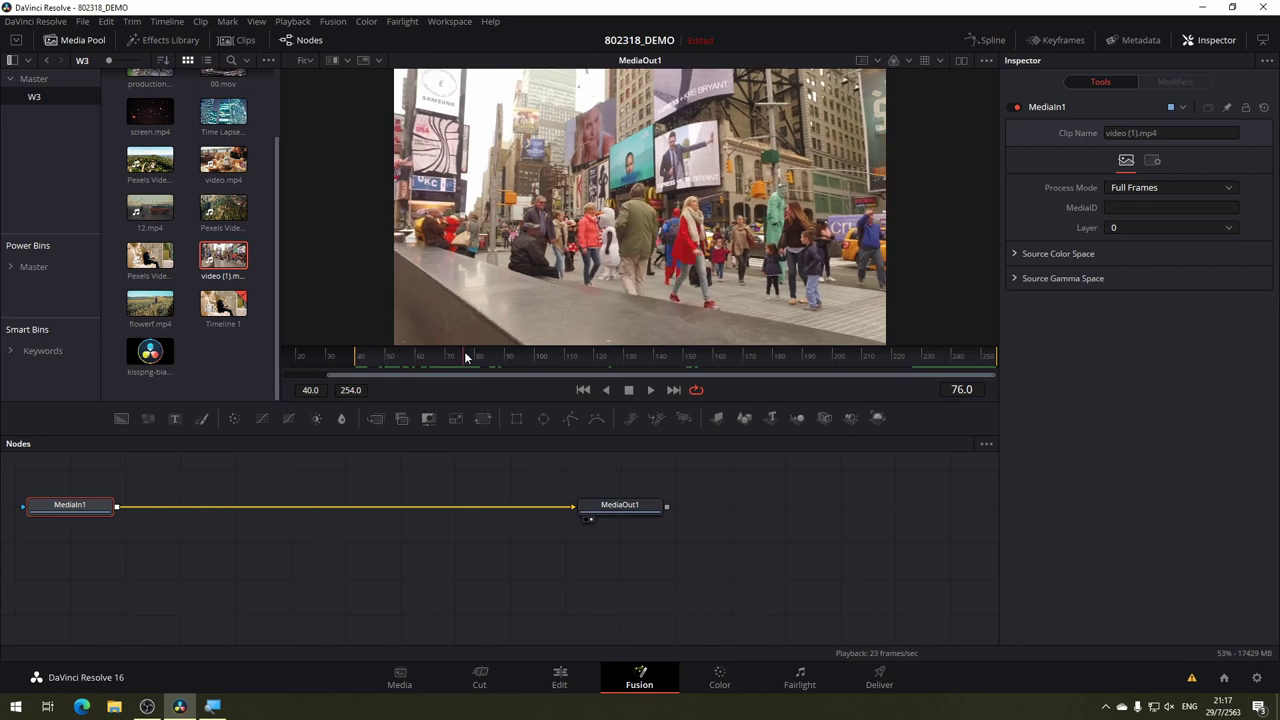
drag(464, 356, 466, 356)
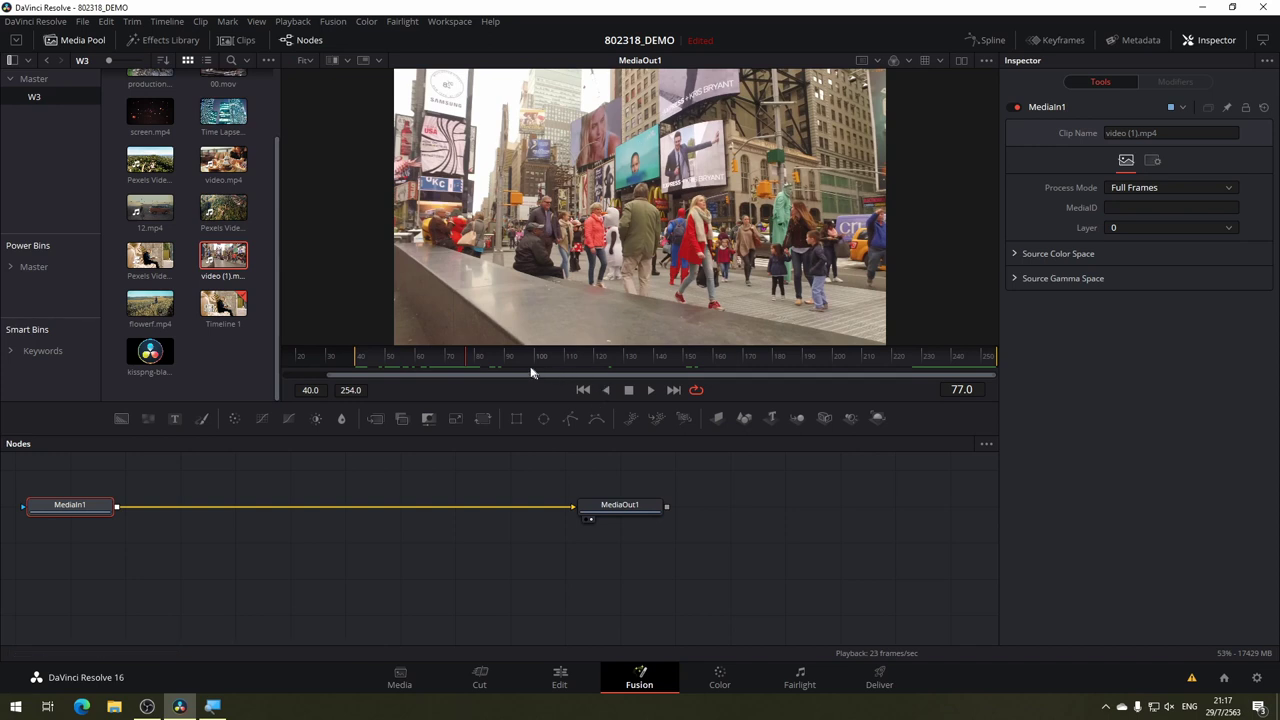
mouse_move(541, 358)
mouse_down()
mouse_move(719, 360)
mouse_move(372, 355)
mouse_up()
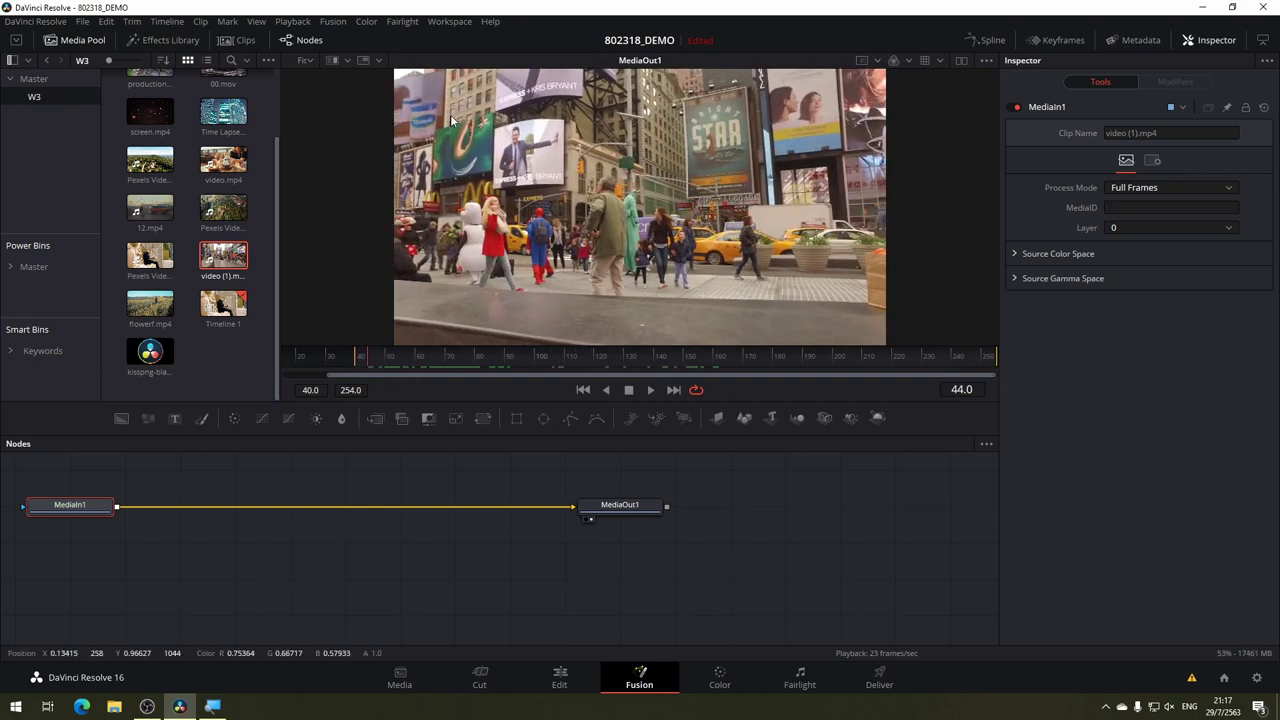
click(583, 390)
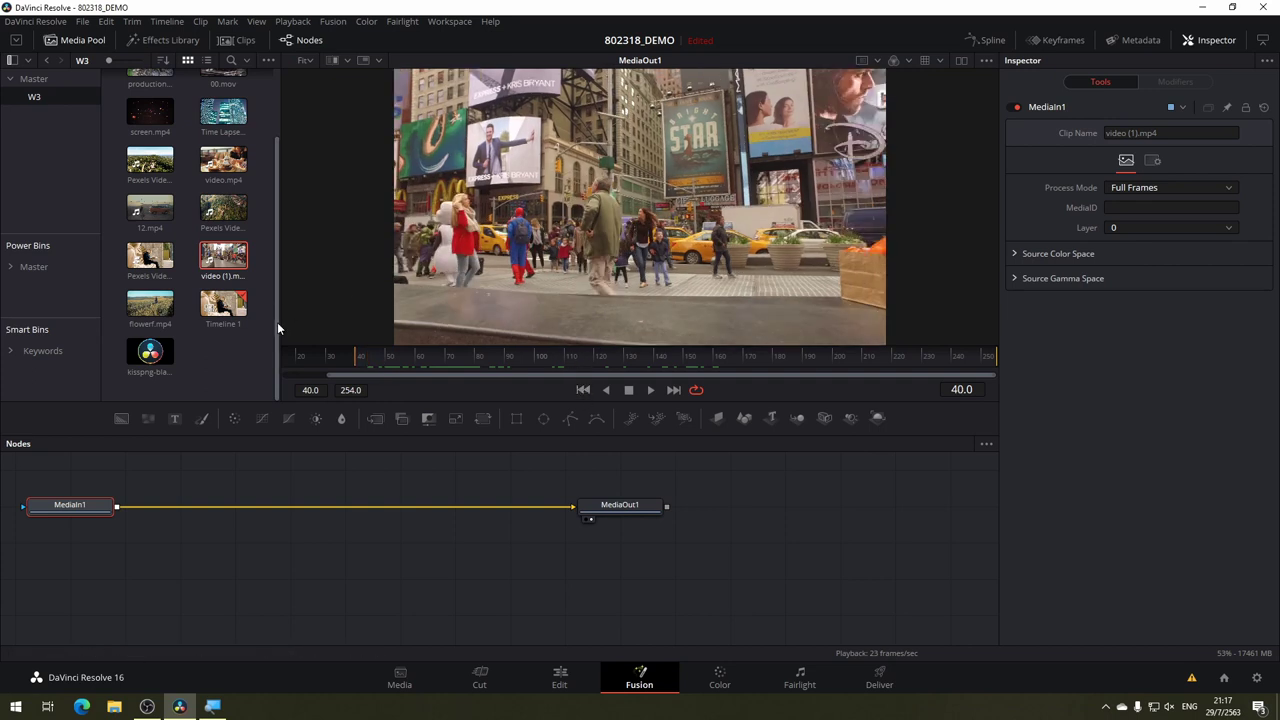
drag(750, 357, 963, 363)
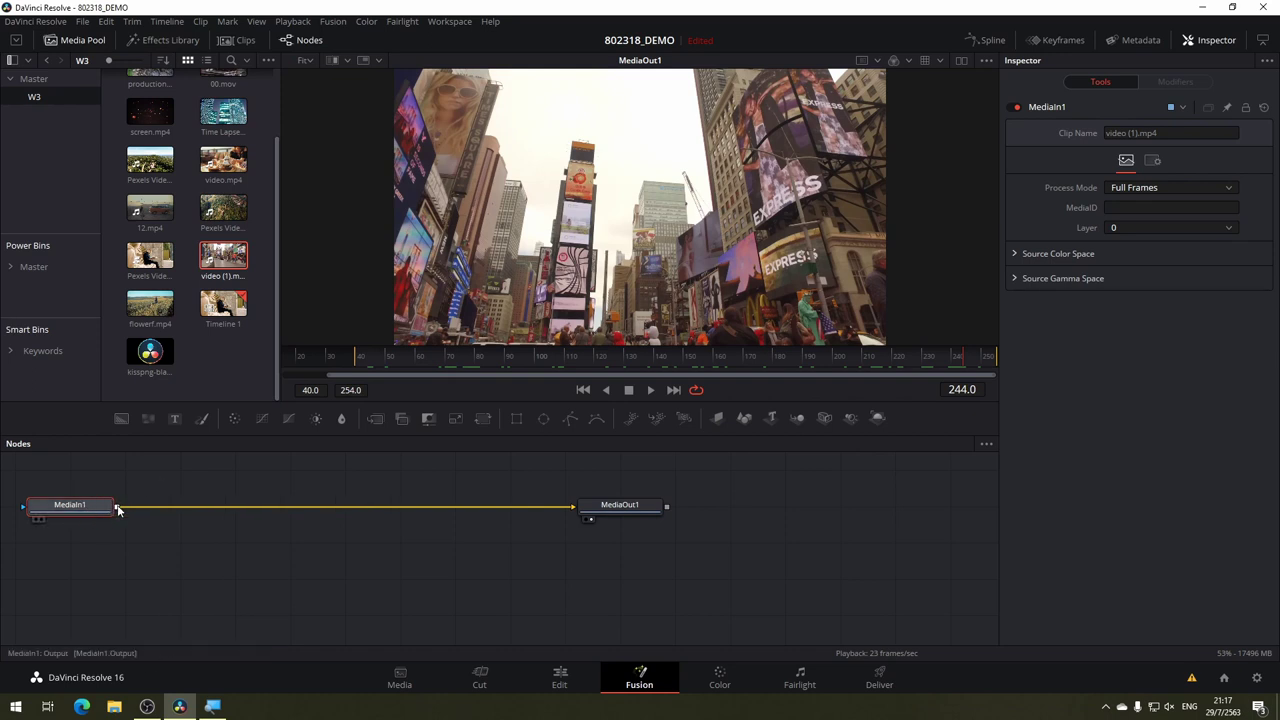
Add a Planar Tracker via the 'pla' search between MediaIn1 and MediaOut1.
key(shift+space)
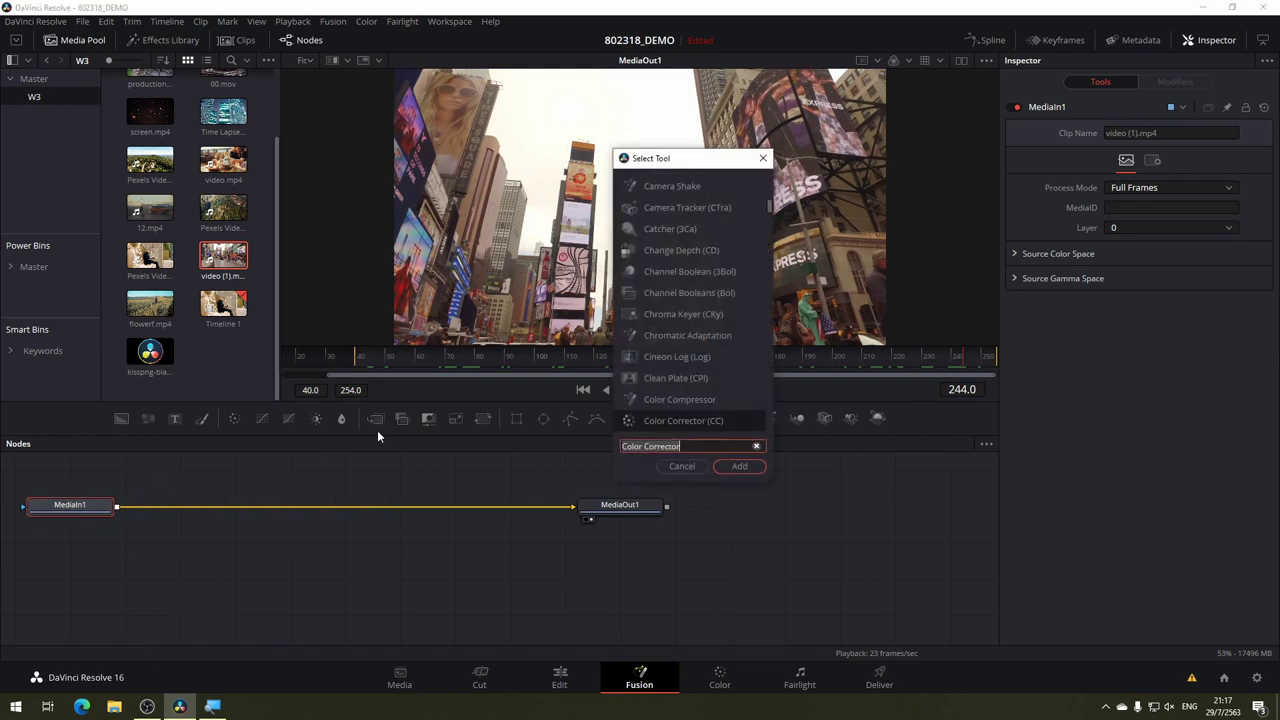
text(pla)
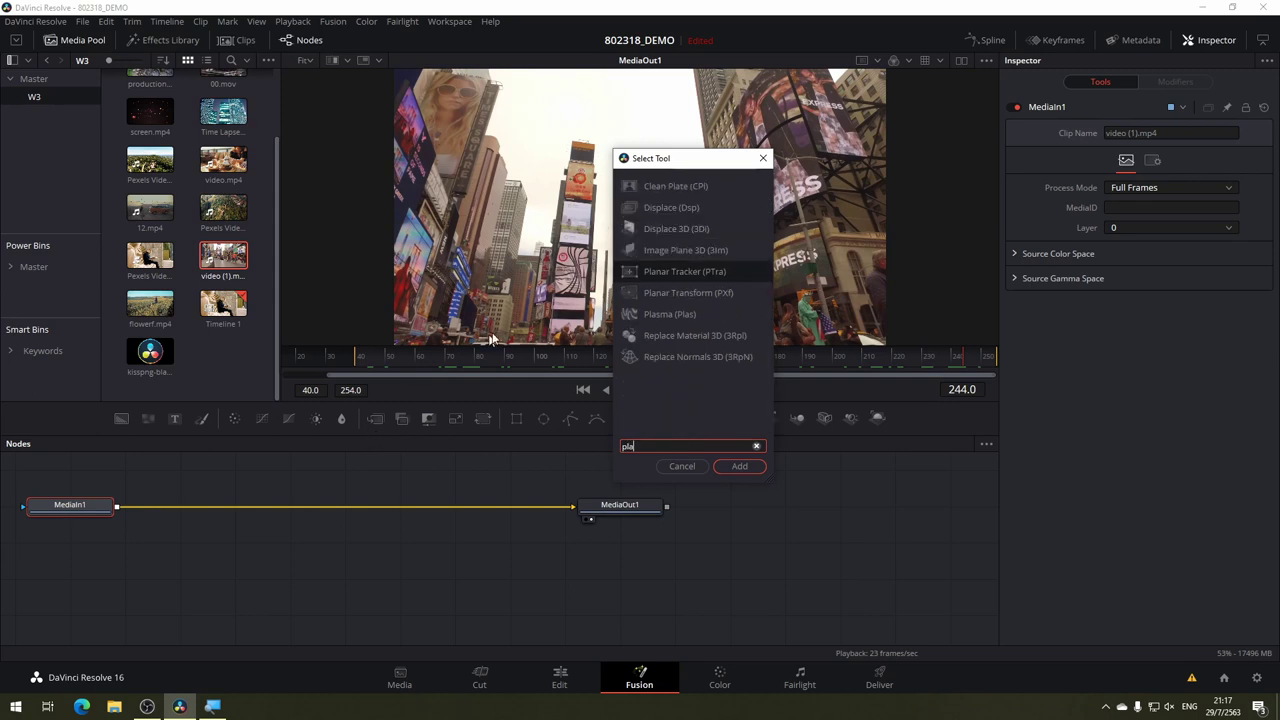
click(692, 270)
click(732, 465)
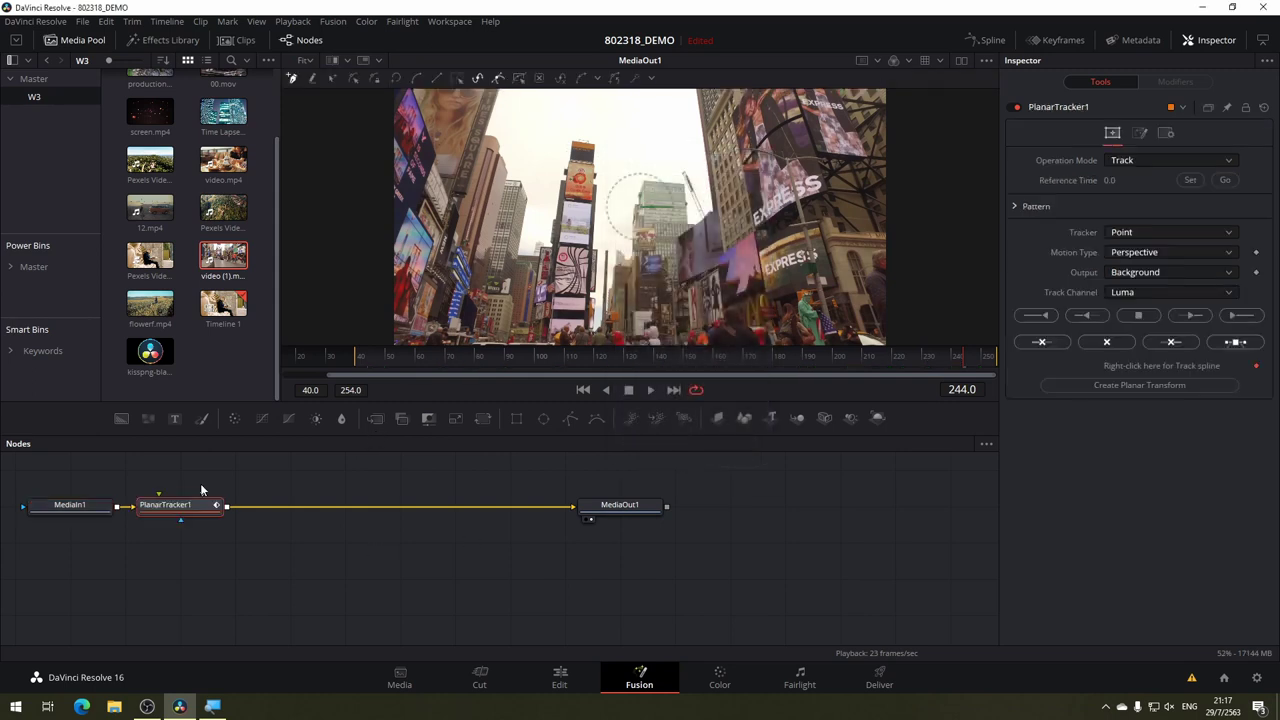
drag(216, 509, 335, 512)
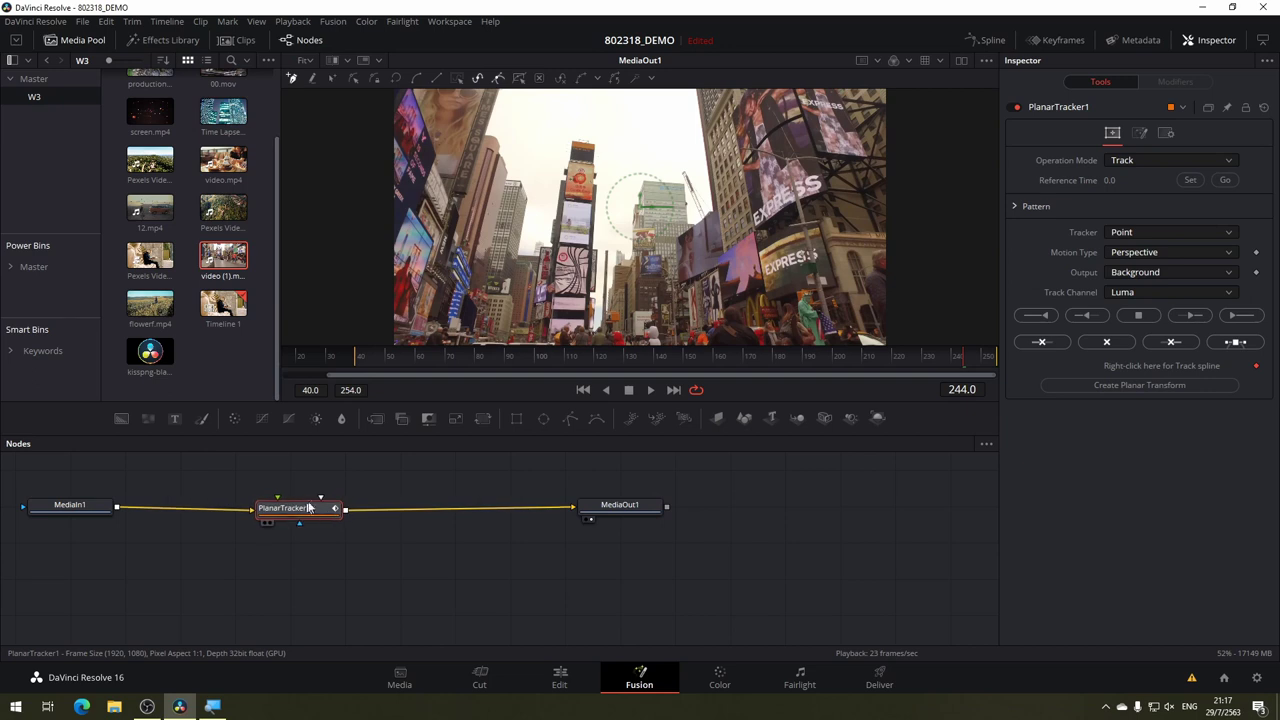
Set tracking to Hybrid Point/Area, make frame 244 the reference, and start outlining the building edge.
click(1174, 232)
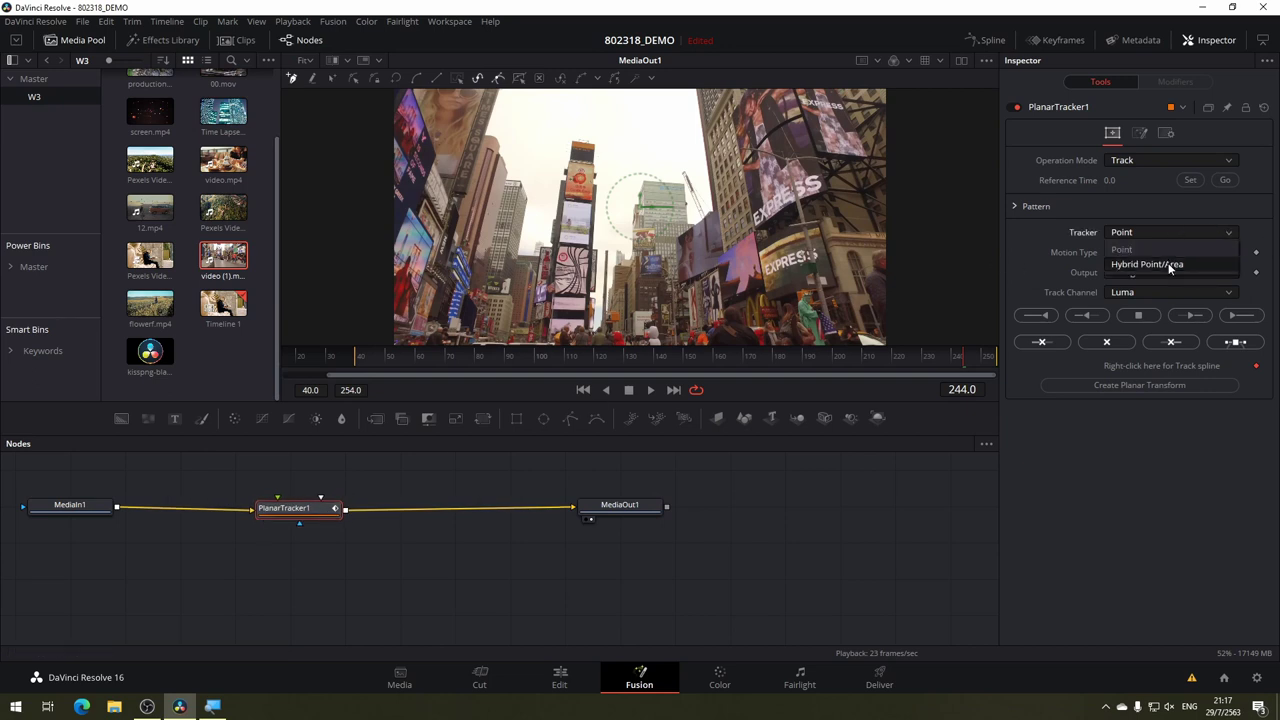
click(1170, 264)
click(1190, 180)
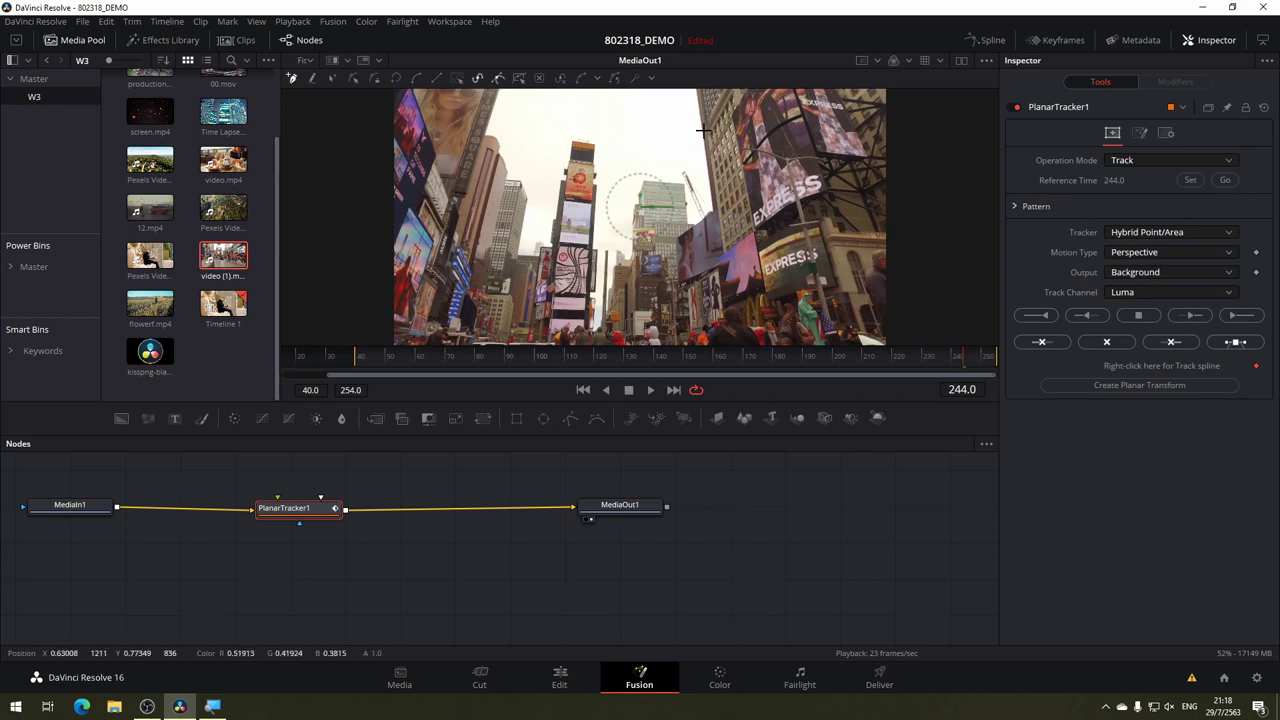
click(731, 92)
key(ctrl+z)
key(ctrl+shift+z)
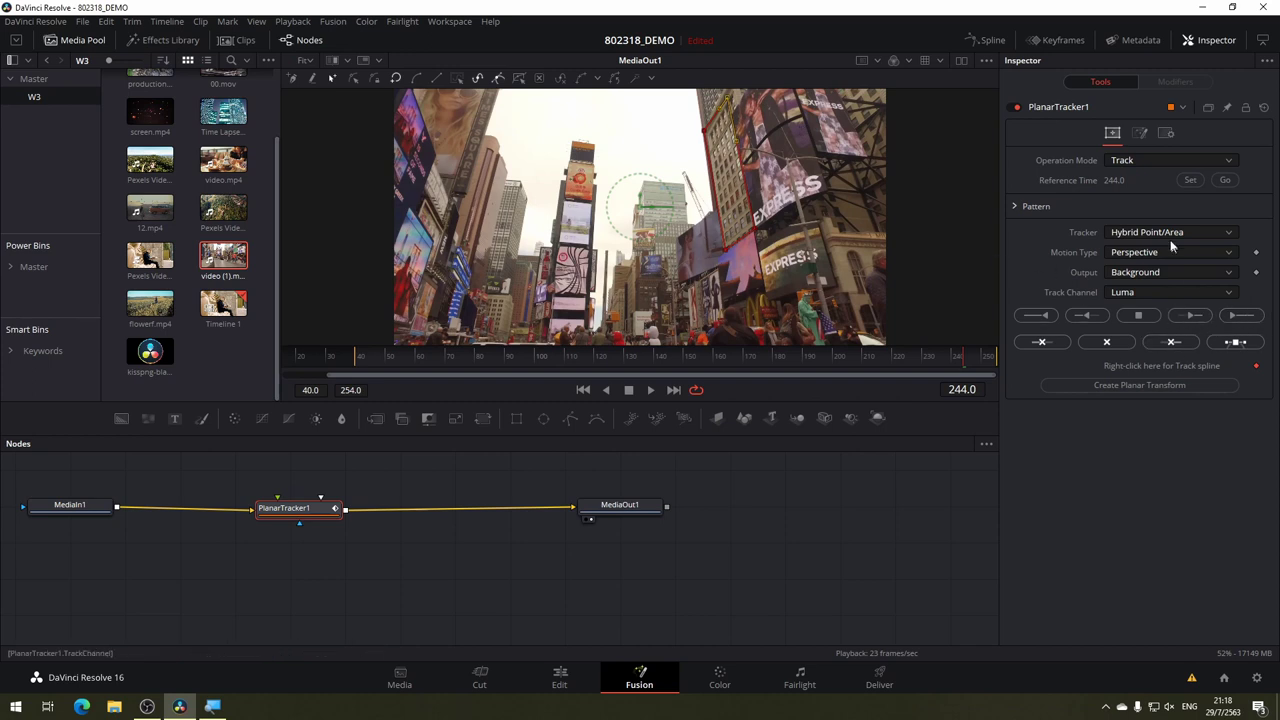
Track the marked building area forward, then backward from frame 244 to frame 40.
click(1242, 316)
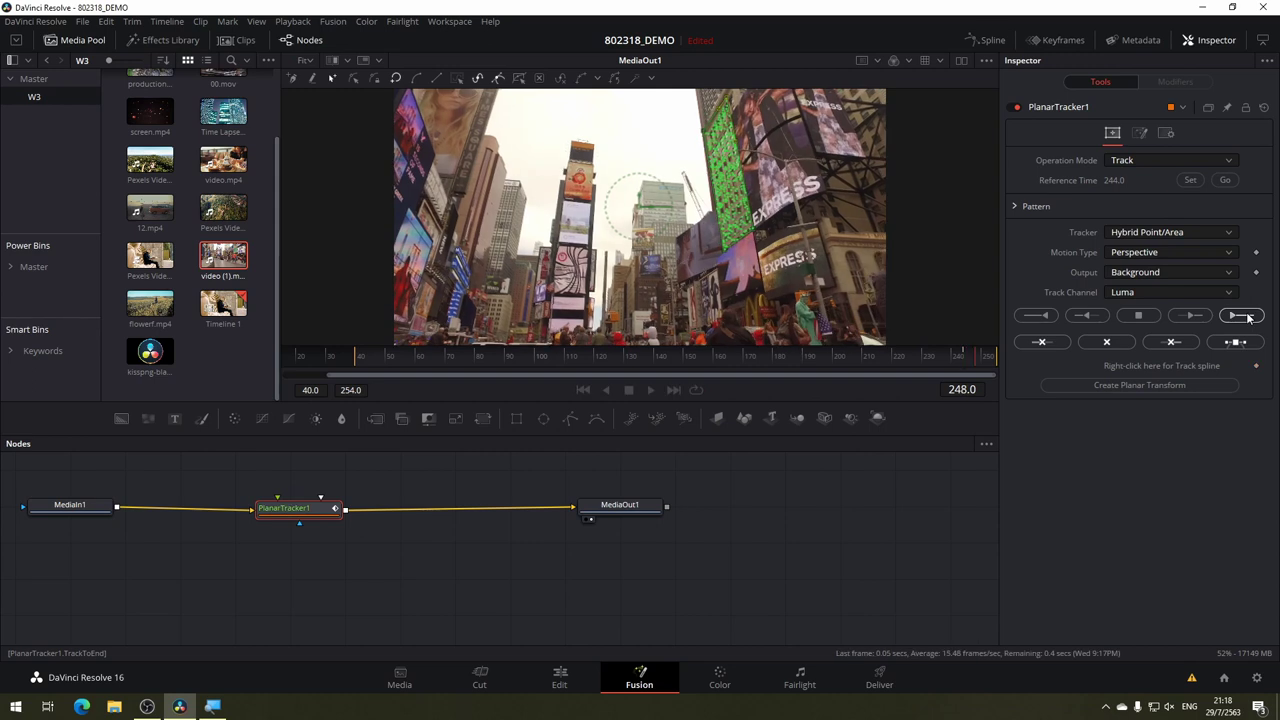
click(963, 357)
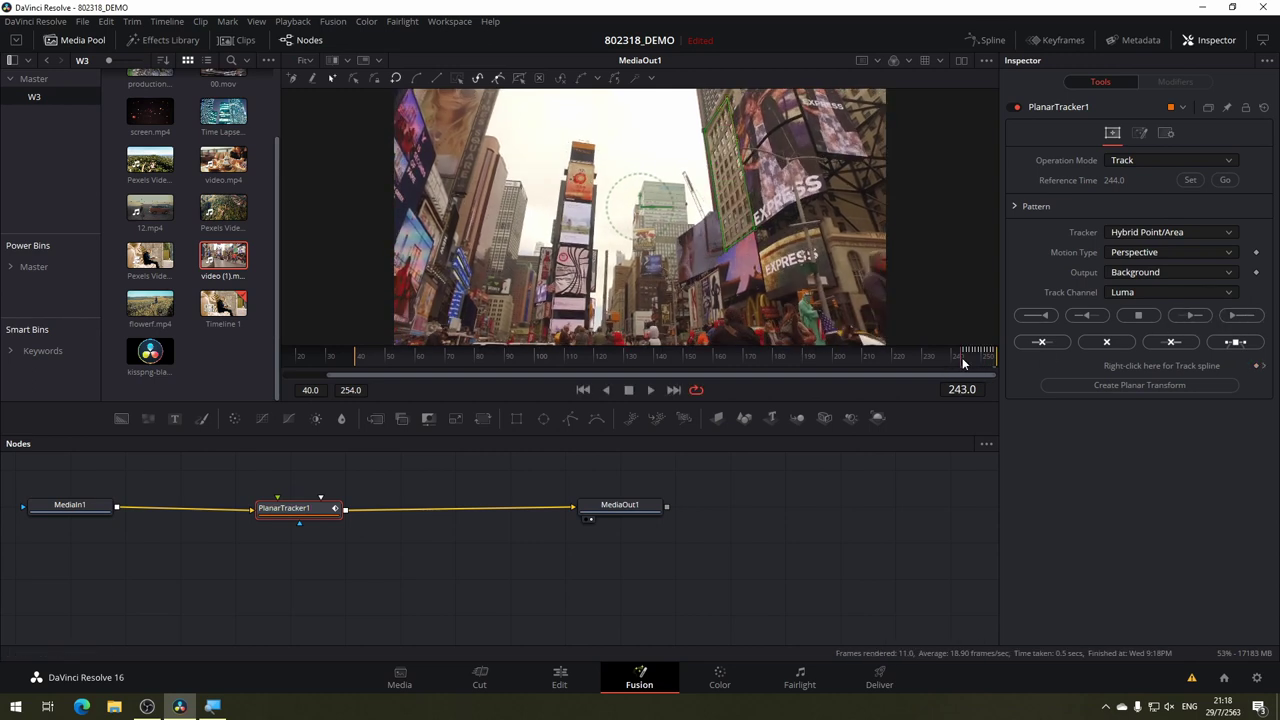
click(1048, 315)
click(767, 420)
click(960, 361)
click(1051, 315)
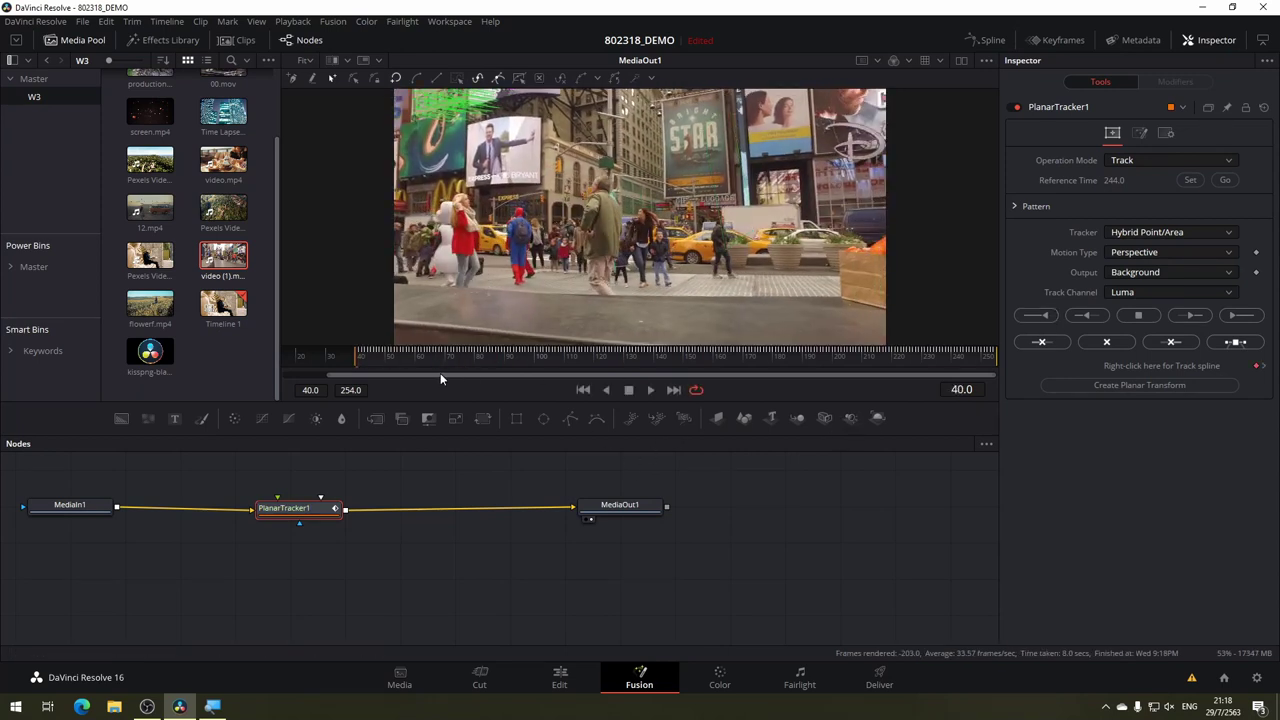
Scrub through the clip to verify the tracked points follow the building.
drag(428, 359, 436, 359)
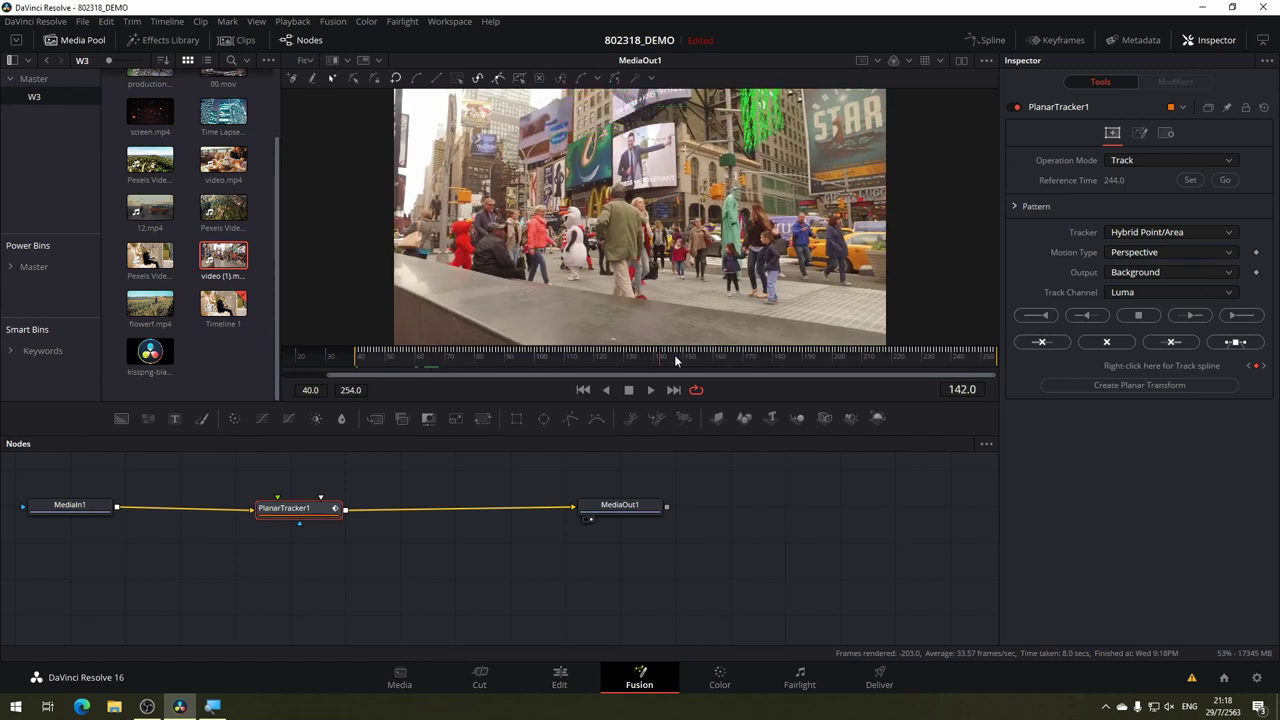
mouse_move(436, 359)
mouse_down()
mouse_move(426, 426)
mouse_move(444, 419)
mouse_up()
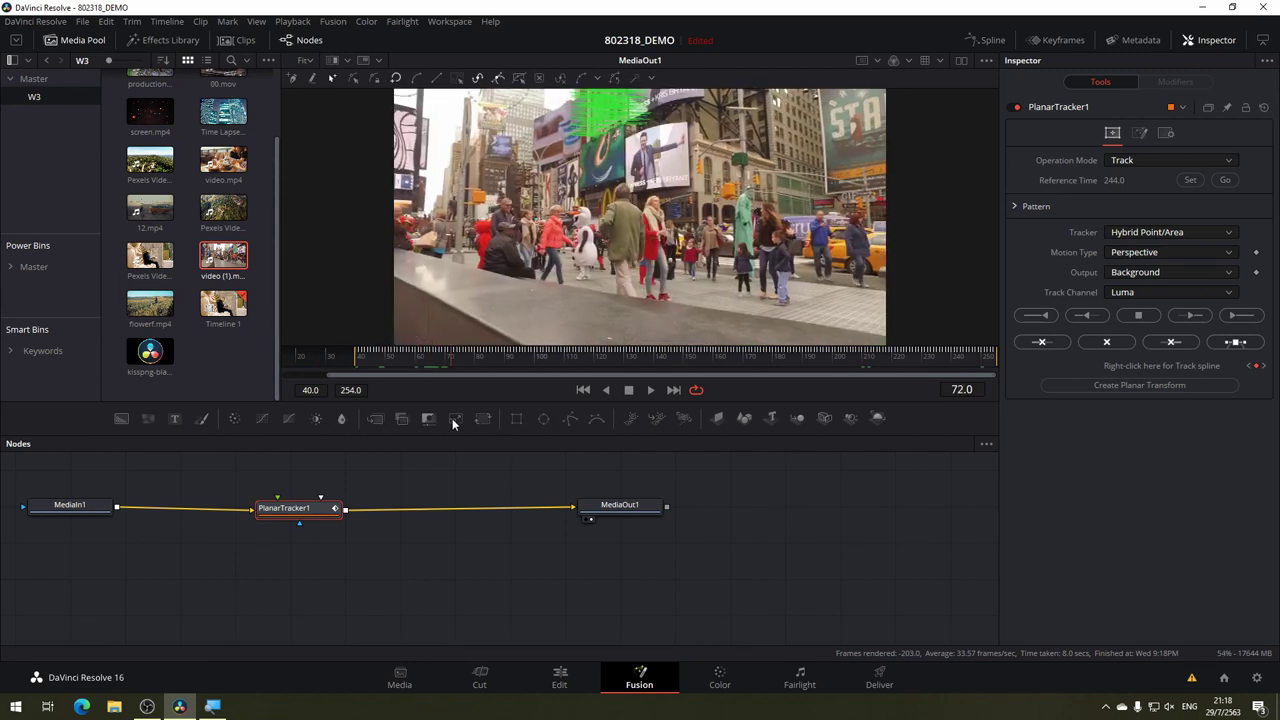
drag(444, 419, 538, 419)
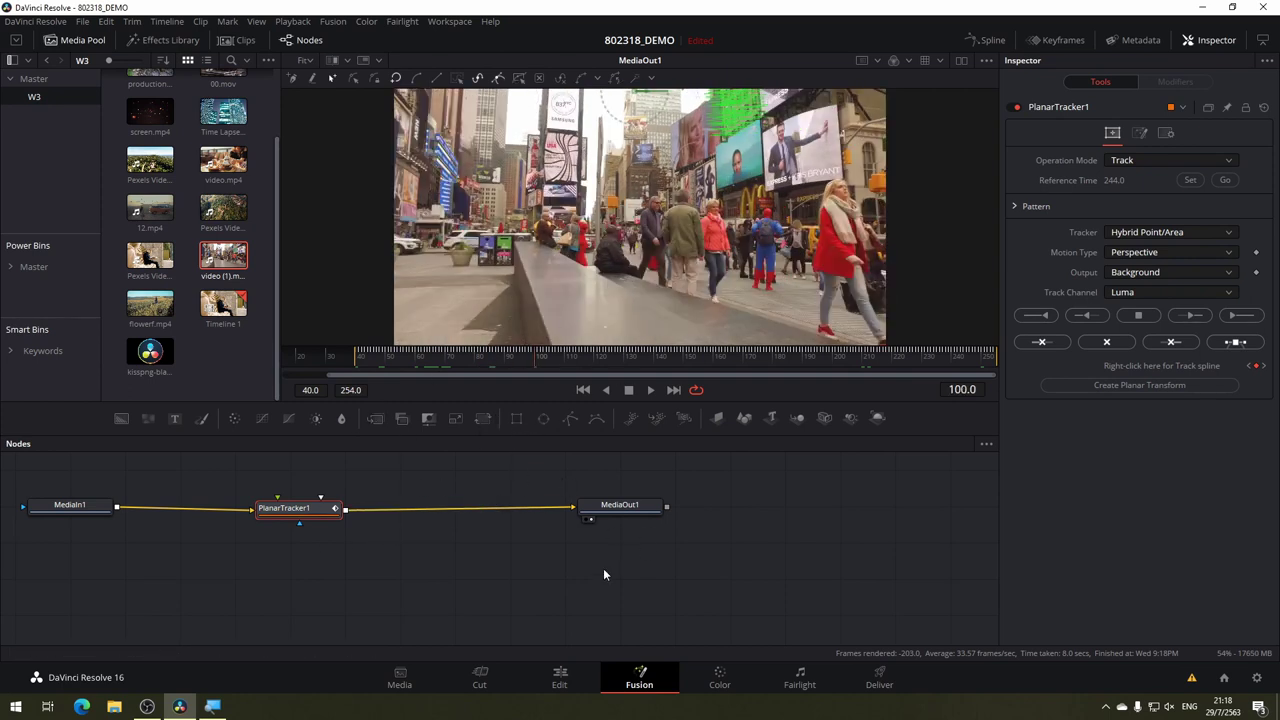
Switch PlanarTracker1's operation mode to Corner Pin and move to a later frame.
click(1133, 162)
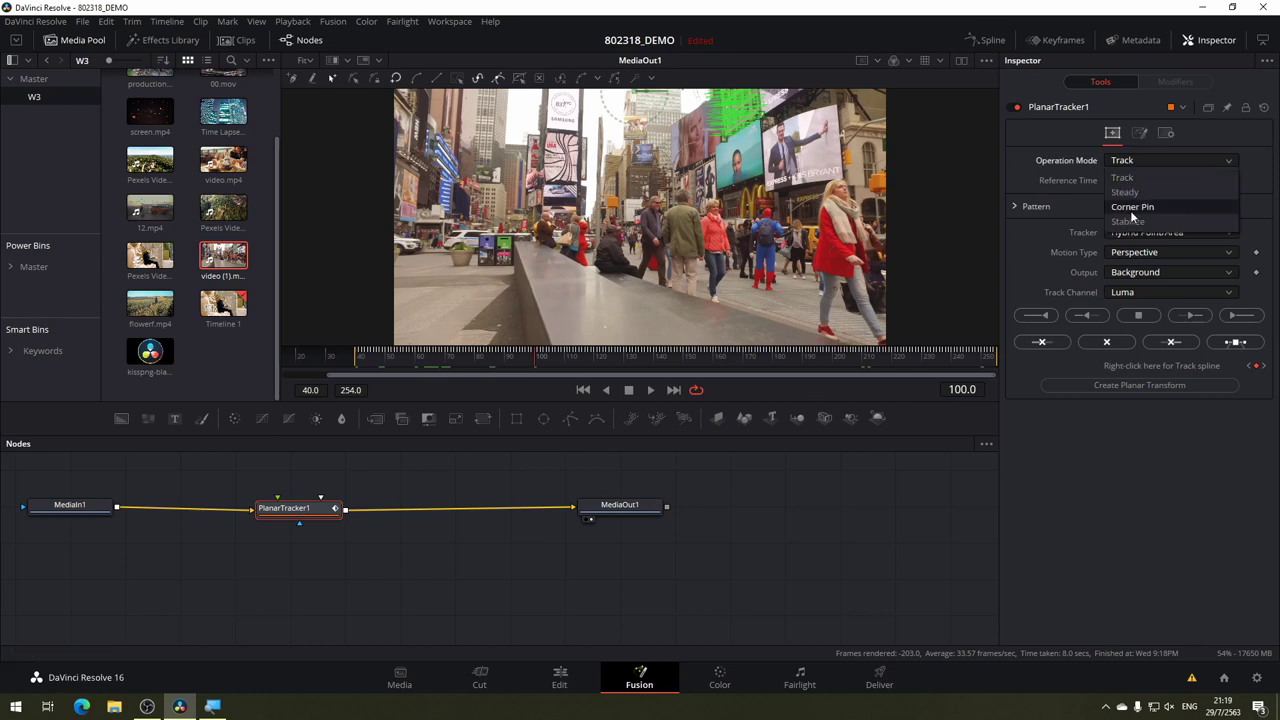
click(1133, 207)
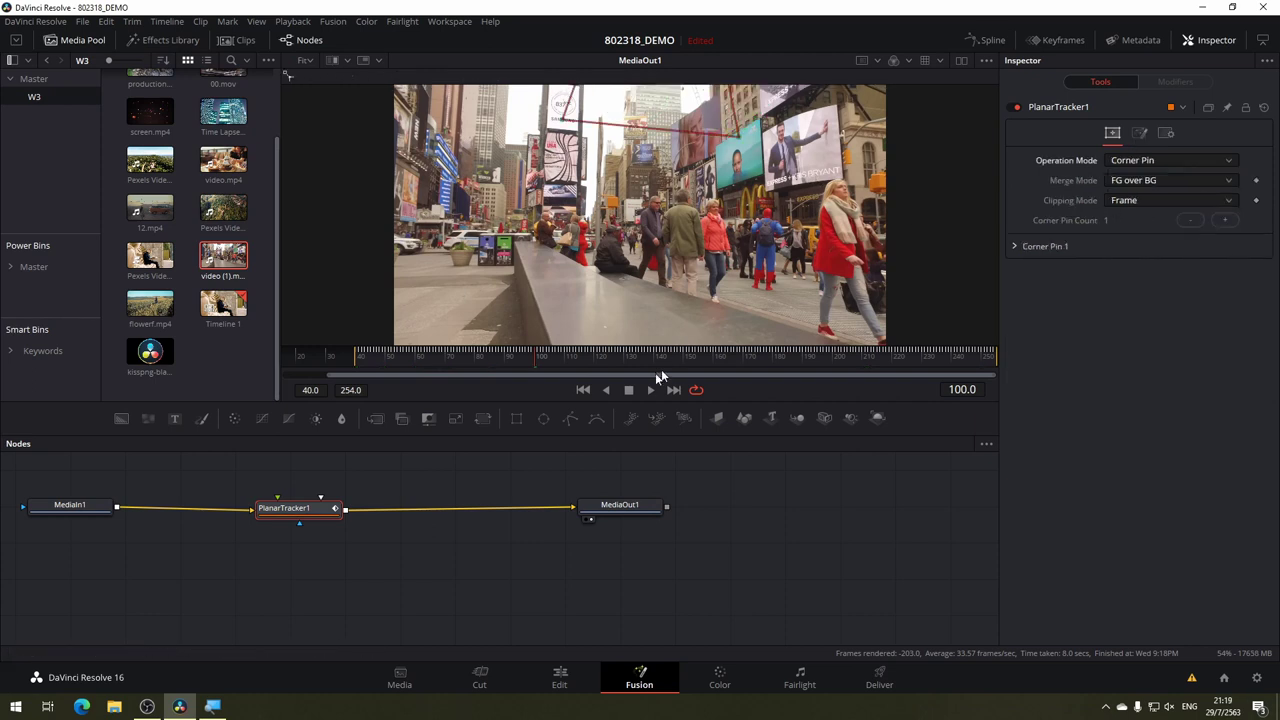
click(727, 354)
mouse_move(727, 354)
mouse_down()
mouse_move(869, 352)
mouse_move(399, 364)
mouse_move(428, 364)
mouse_up()
scroll(559, 171, up, 2)
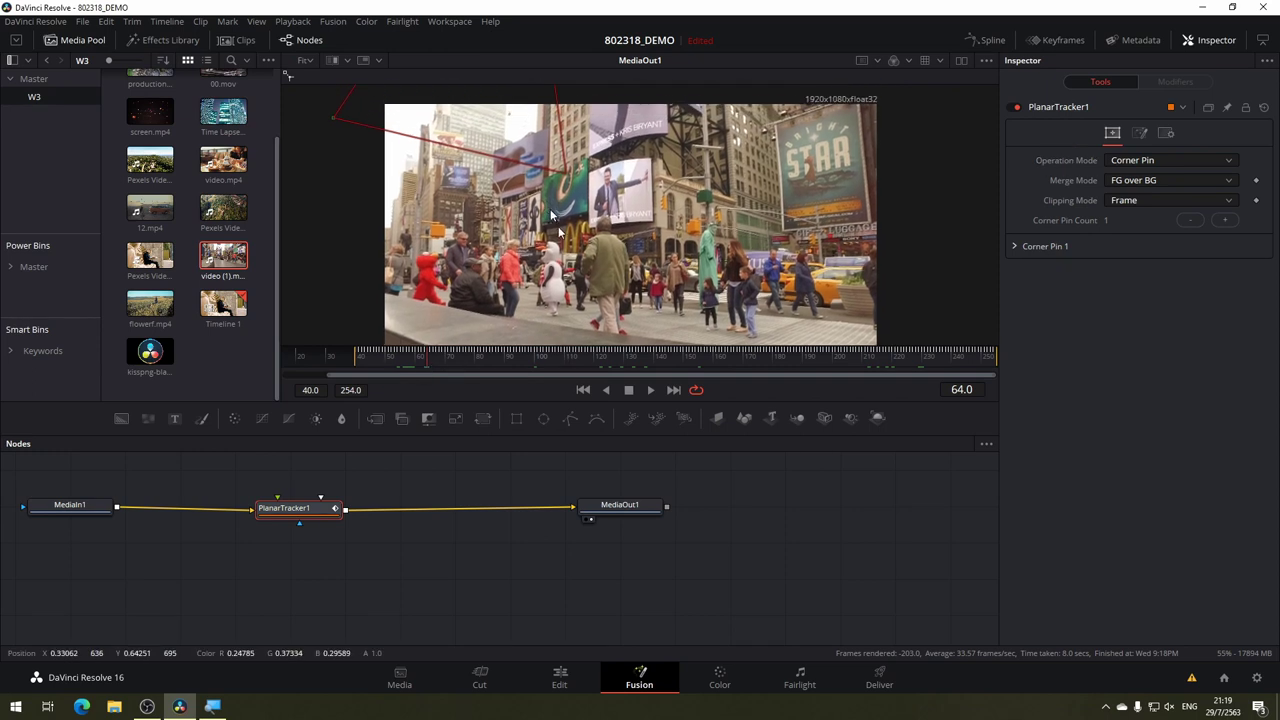
scroll(634, 134, down, 2)
Fit the four corner-pin points onto the green billboard's corners, then hide the Media Pool.
mouse_move(630, 130)
mouse_down()
mouse_move(665, 219)
mouse_move(667, 272)
mouse_up()
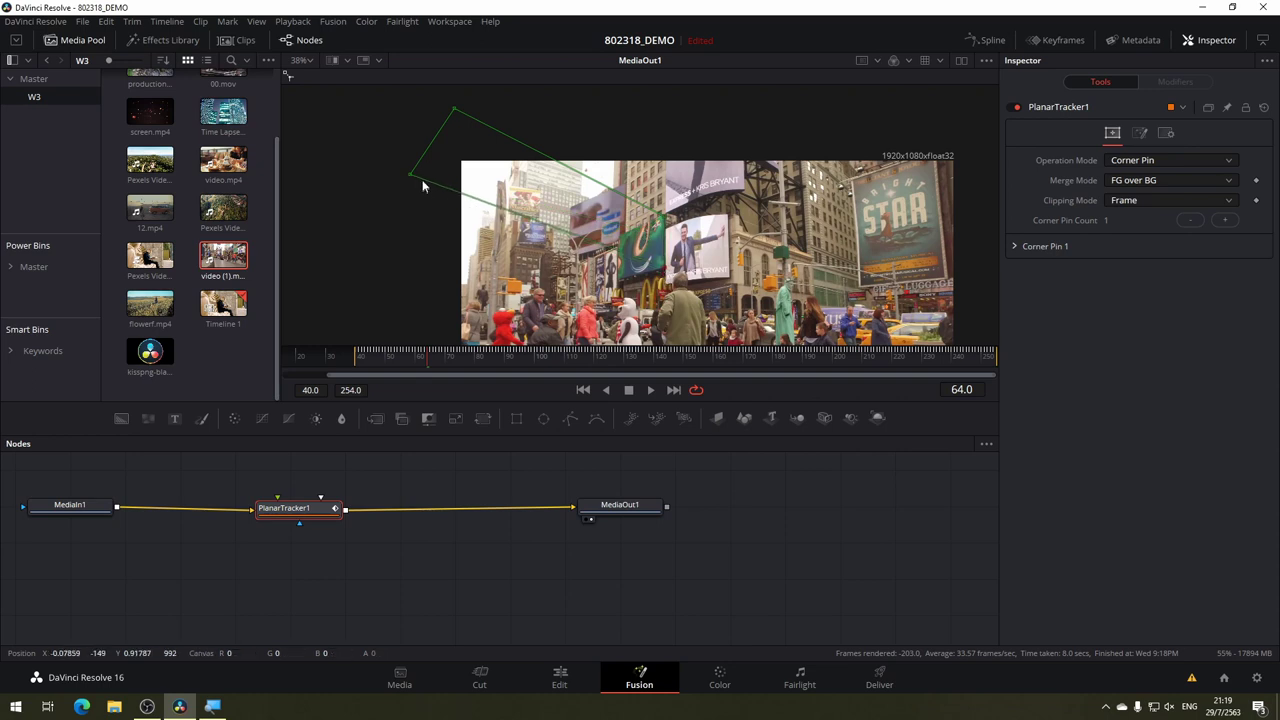
drag(411, 178, 620, 285)
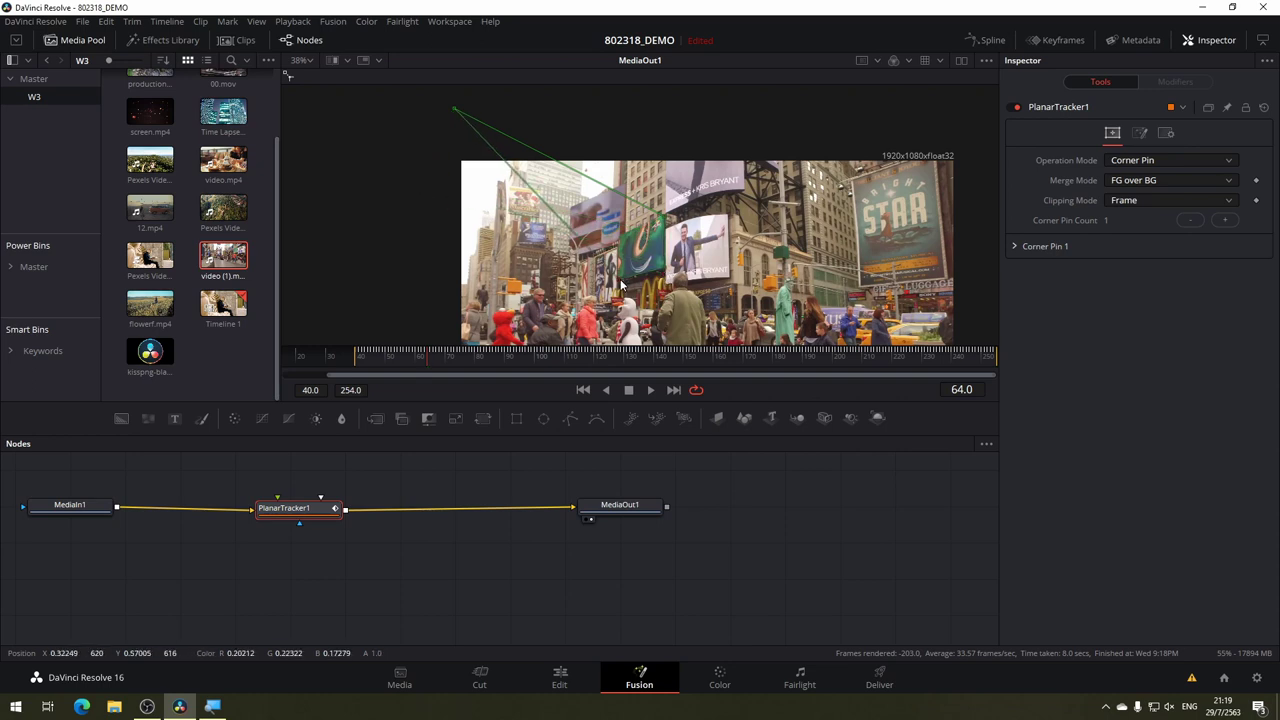
drag(455, 113, 617, 236)
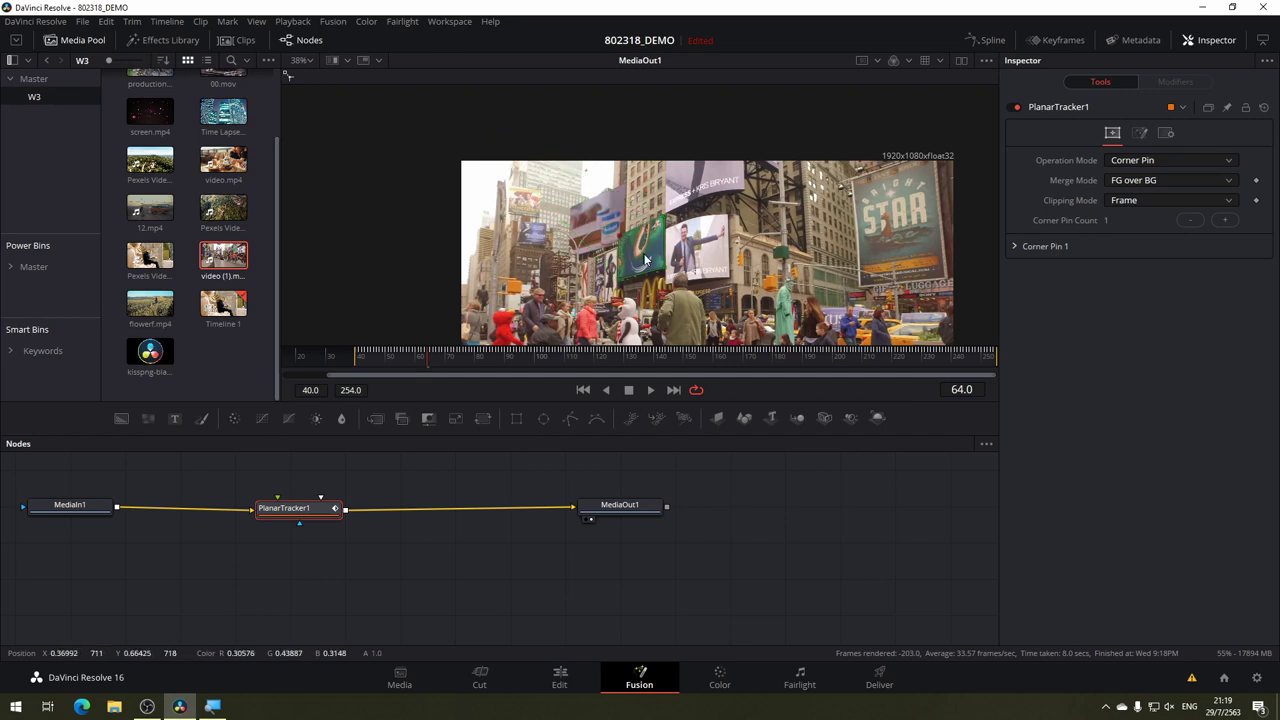
scroll(650, 260, up, 5)
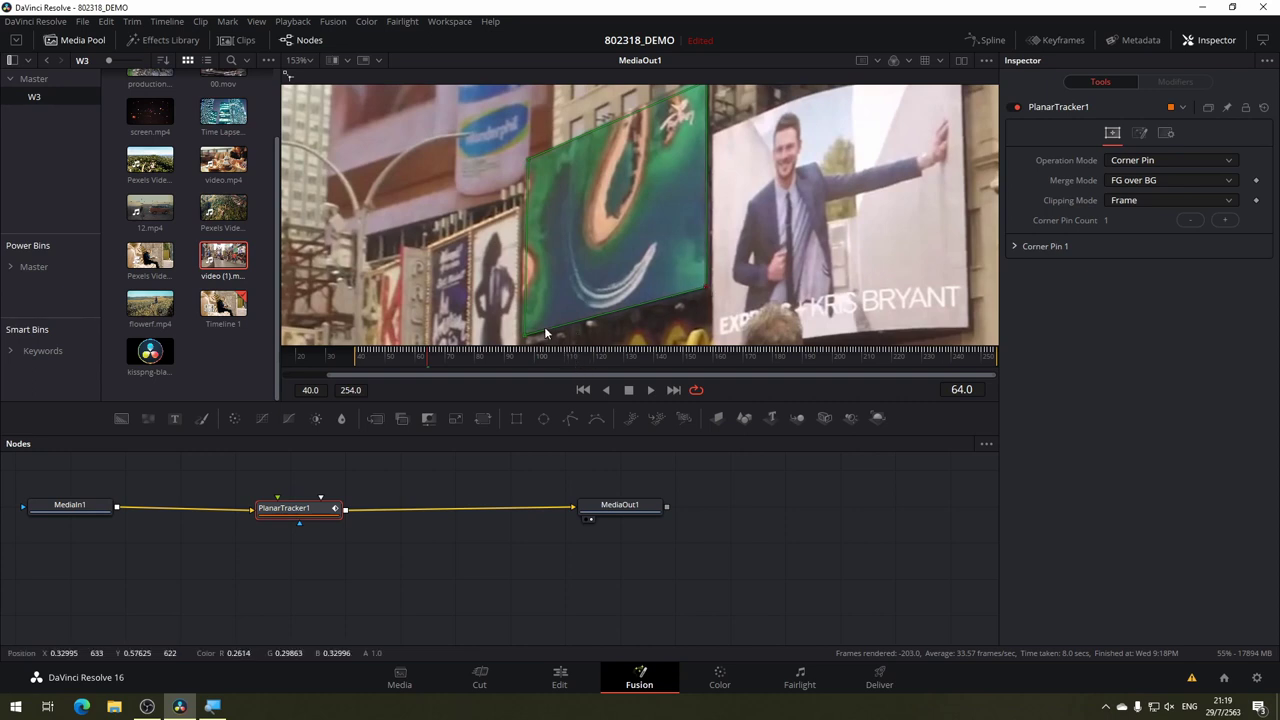
drag(525, 338, 521, 334)
mouse_move(578, 177)
mouse_down()
mouse_move(661, 143)
mouse_move(671, 110)
mouse_up()
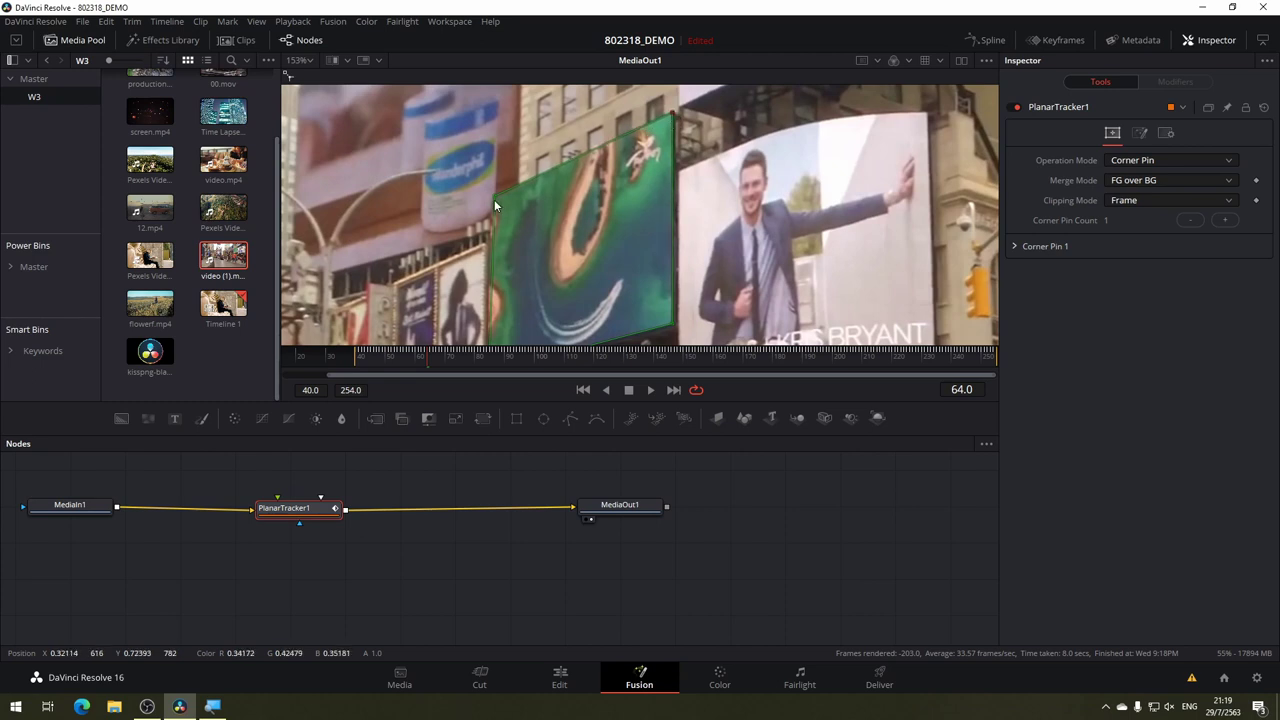
drag(494, 195, 542, 135)
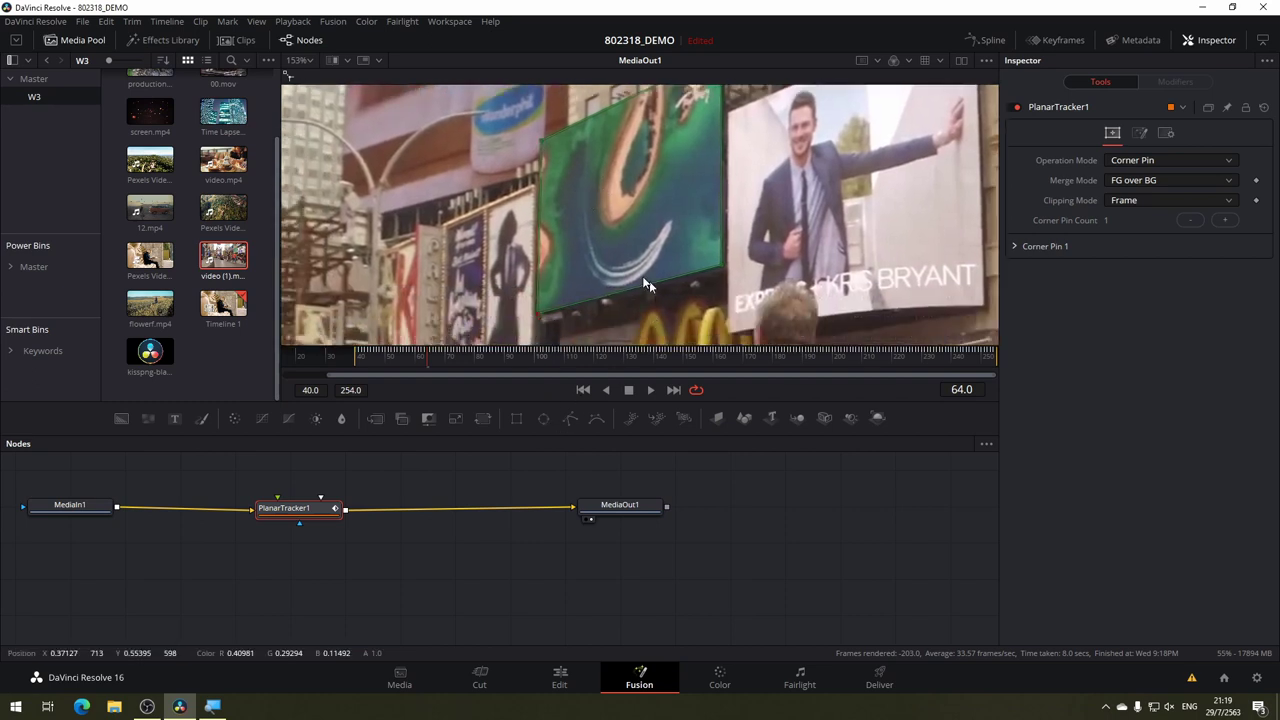
drag(450, 496, 559, 518)
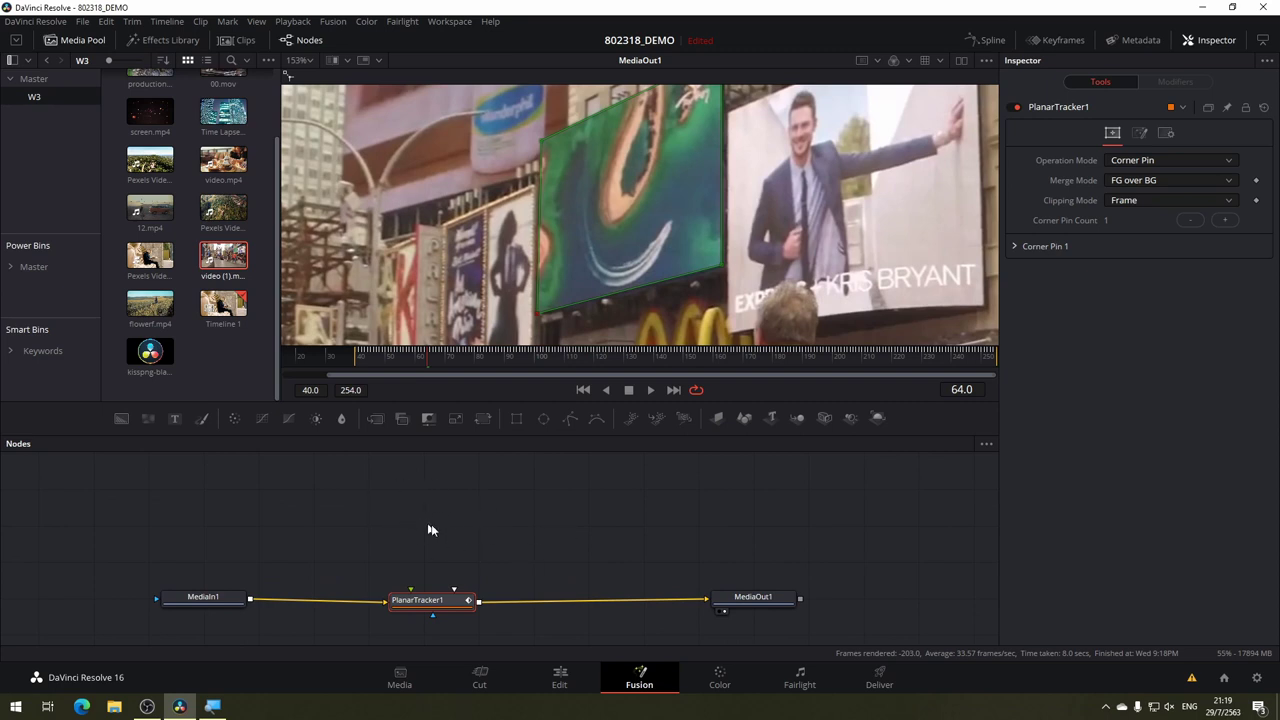
click(78, 40)
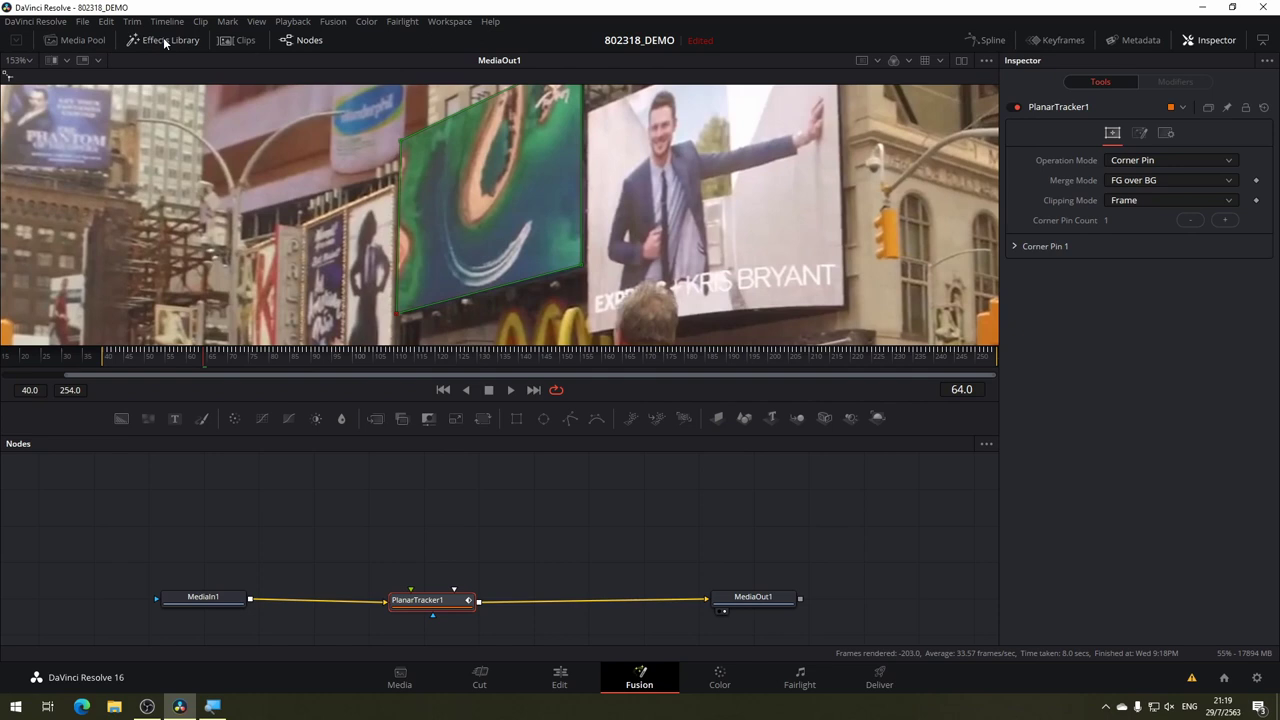
Browse the Color, Generator, Filter and Flow tools in the Effects Library, then show the Media Pool.
click(163, 40)
click(9, 77)
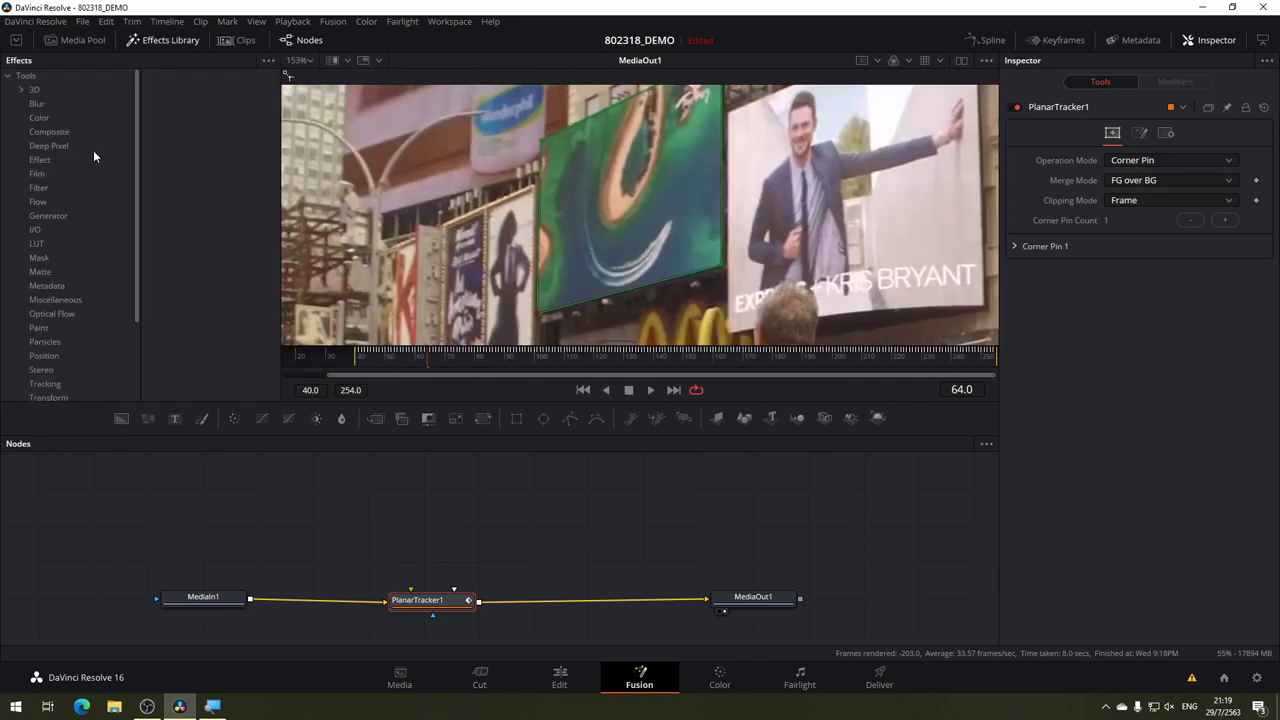
click(42, 119)
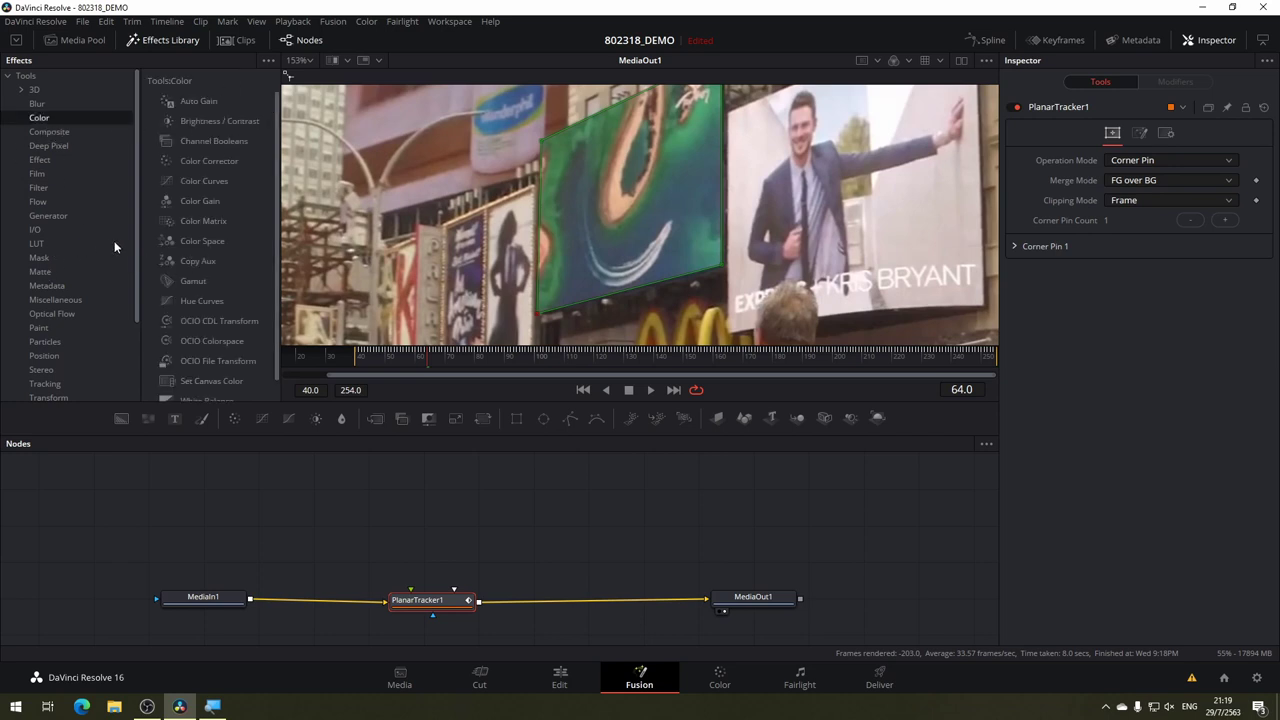
click(72, 215)
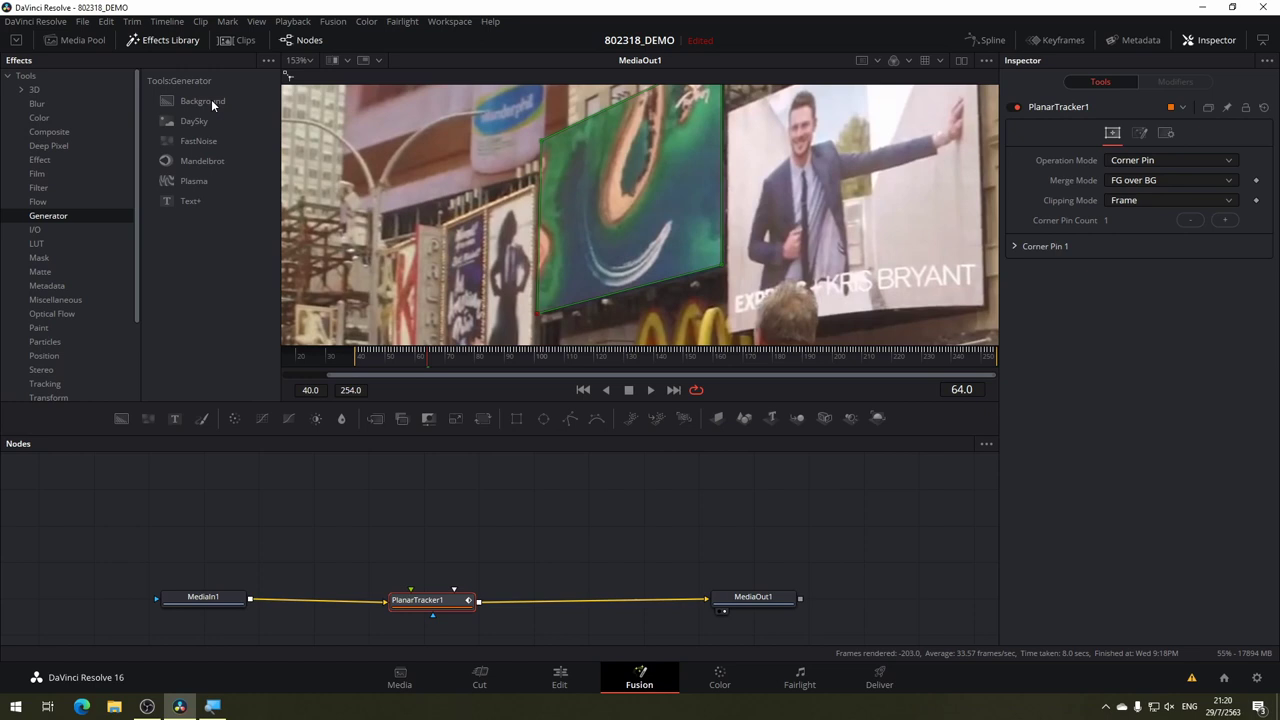
click(79, 187)
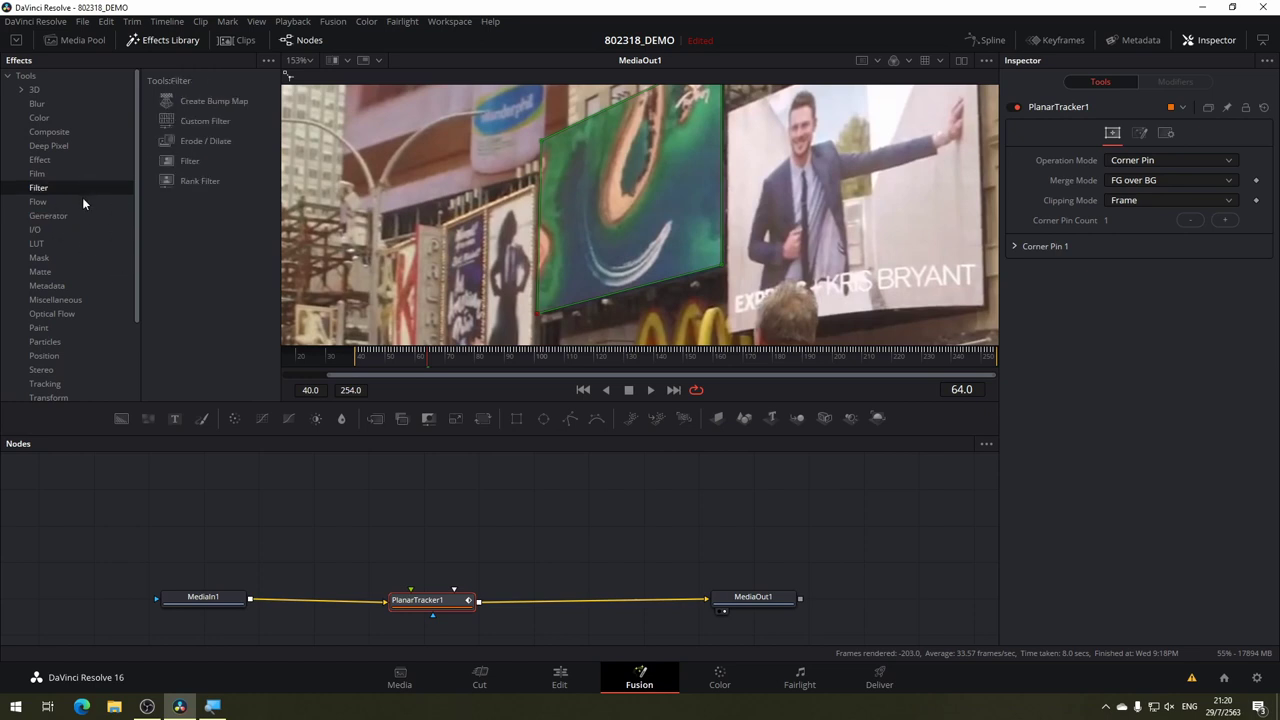
click(83, 200)
click(88, 214)
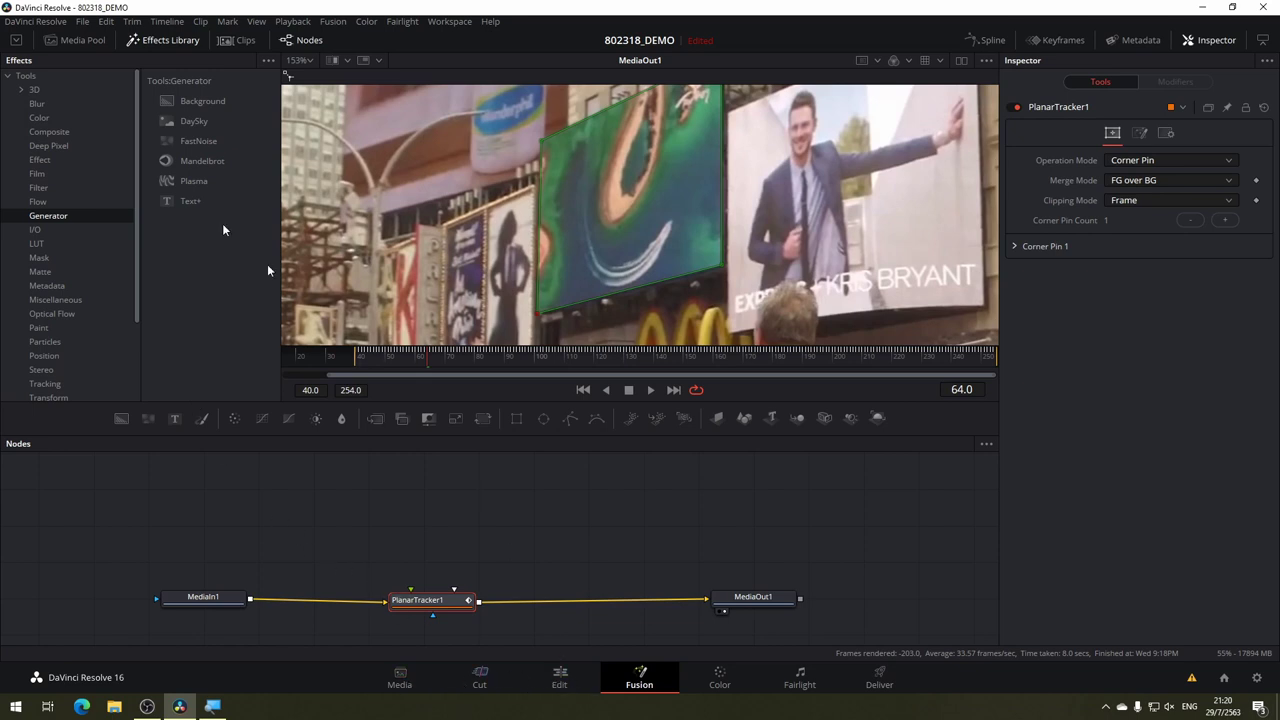
click(141, 43)
click(75, 40)
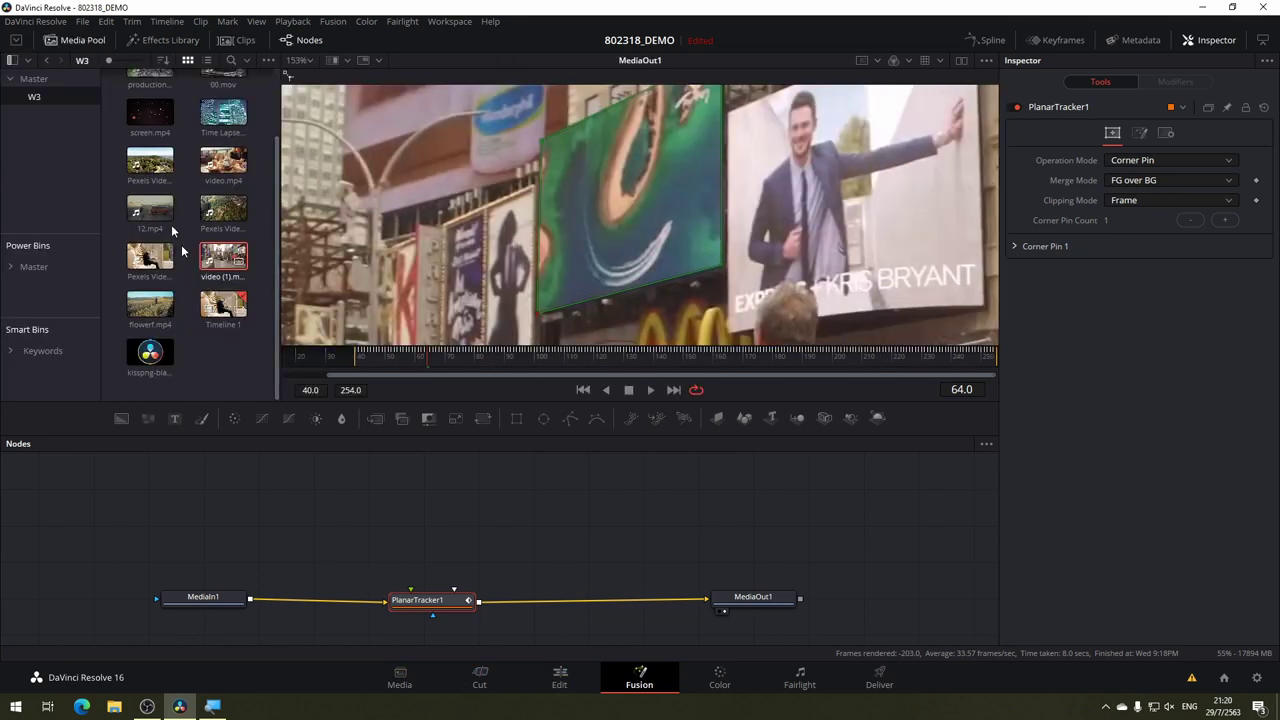
Run Generate Optimized Media on screen.mp4 from its context menu.
right_click(146, 116)
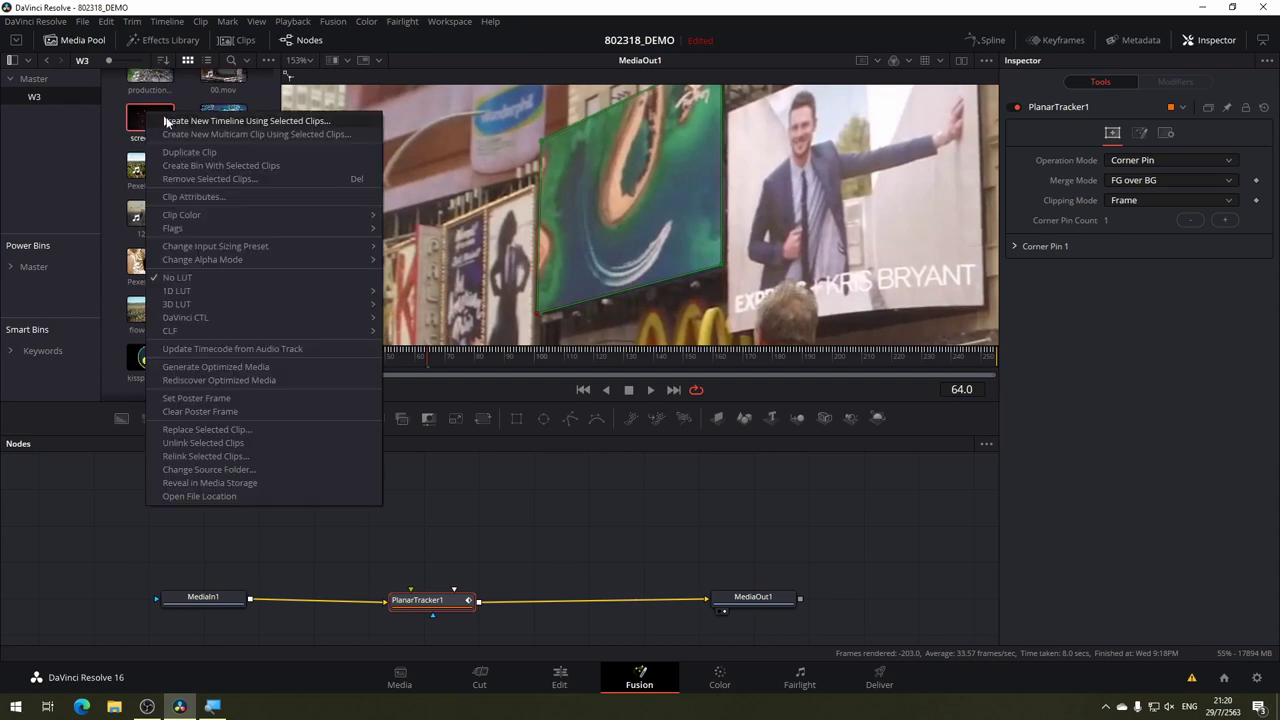
click(234, 367)
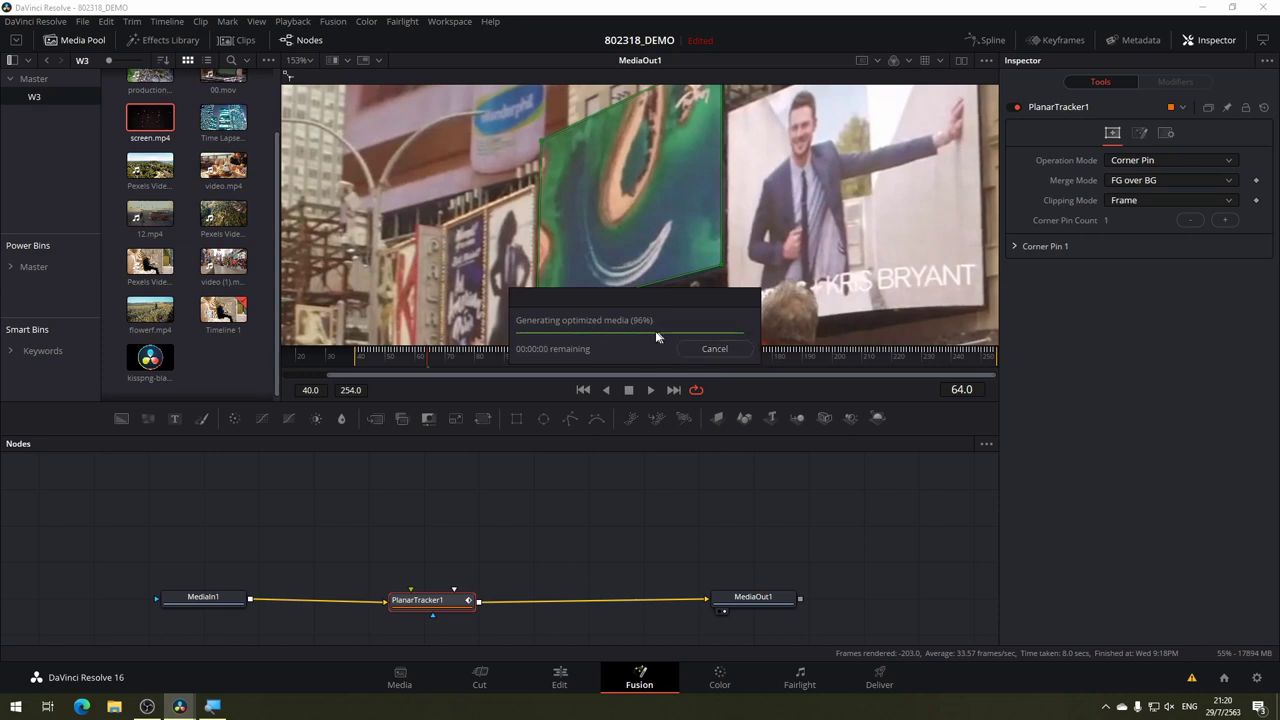
Add screen.mp4 as MediaIn2, link it into PlanarTracker1, fit and enlarge the viewer, and play.
drag(155, 125, 431, 505)
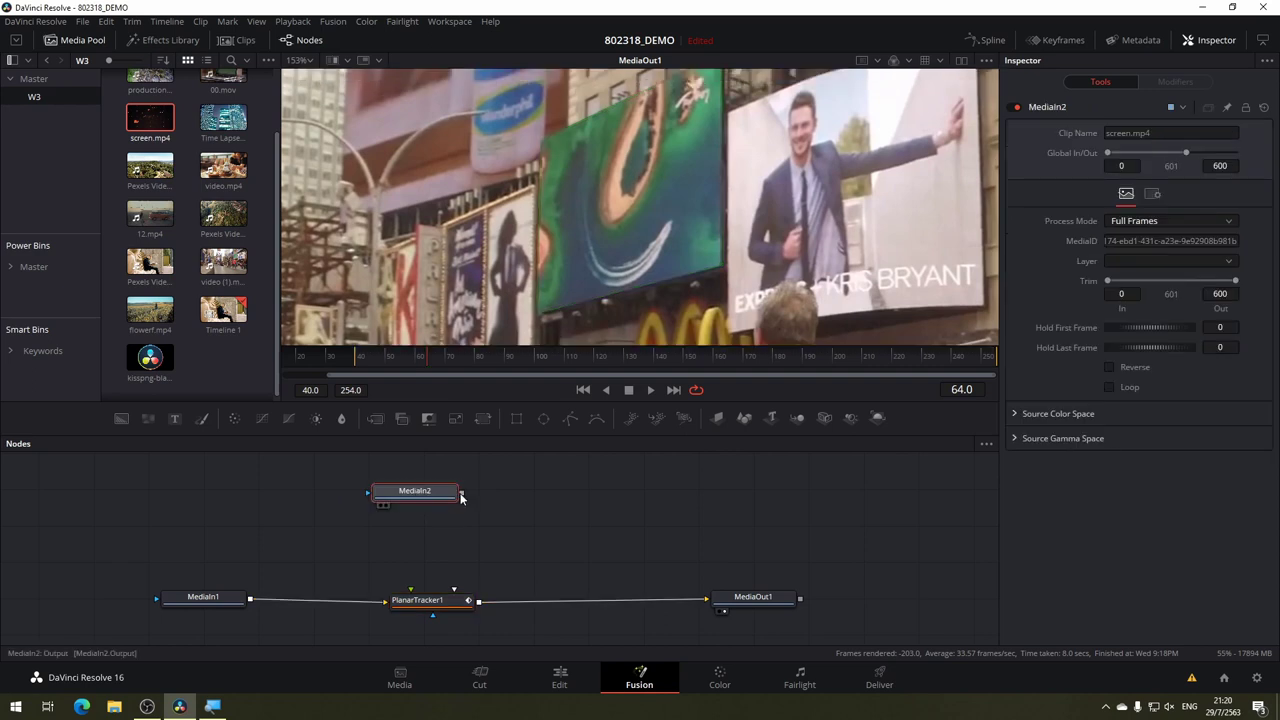
drag(461, 492, 432, 604)
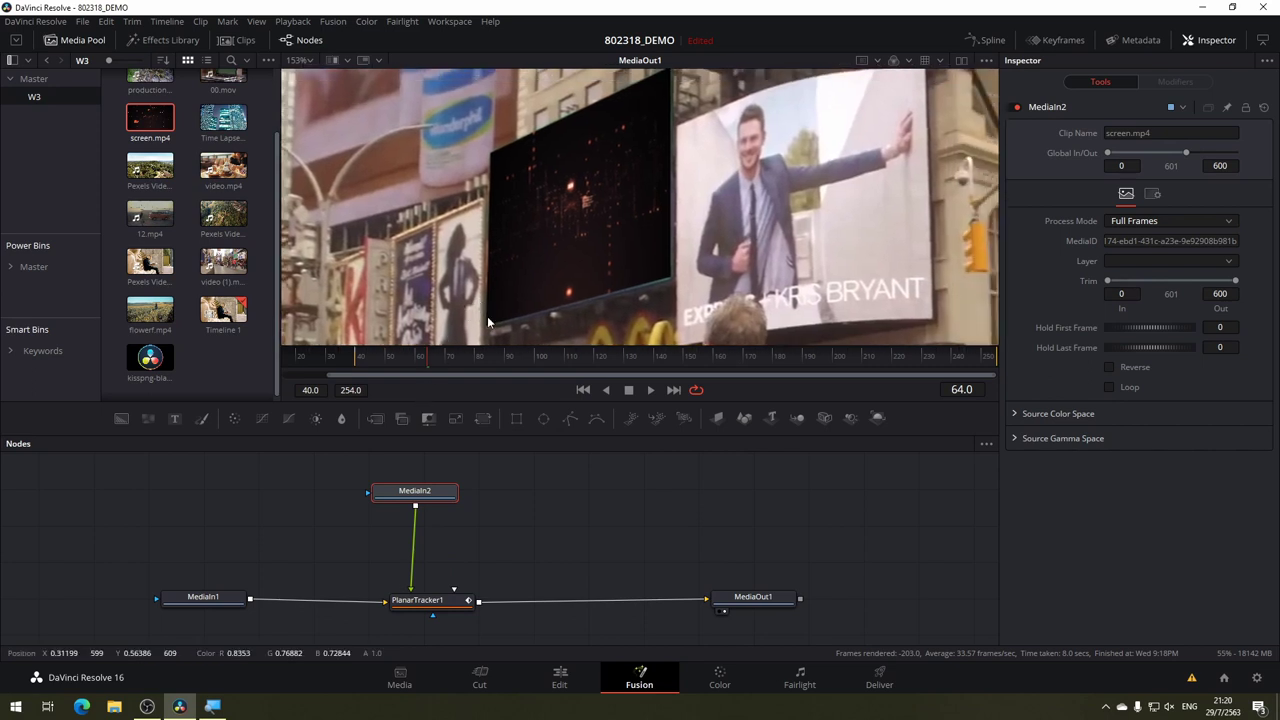
click(300, 60)
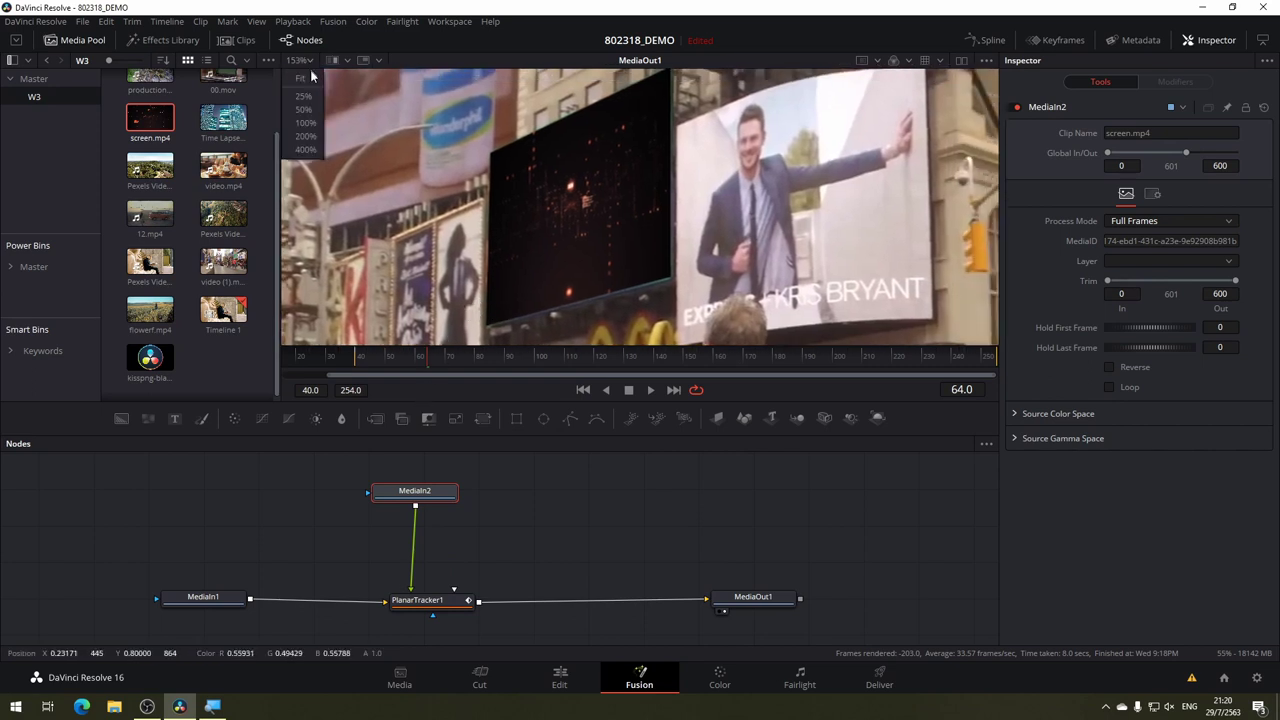
click(310, 78)
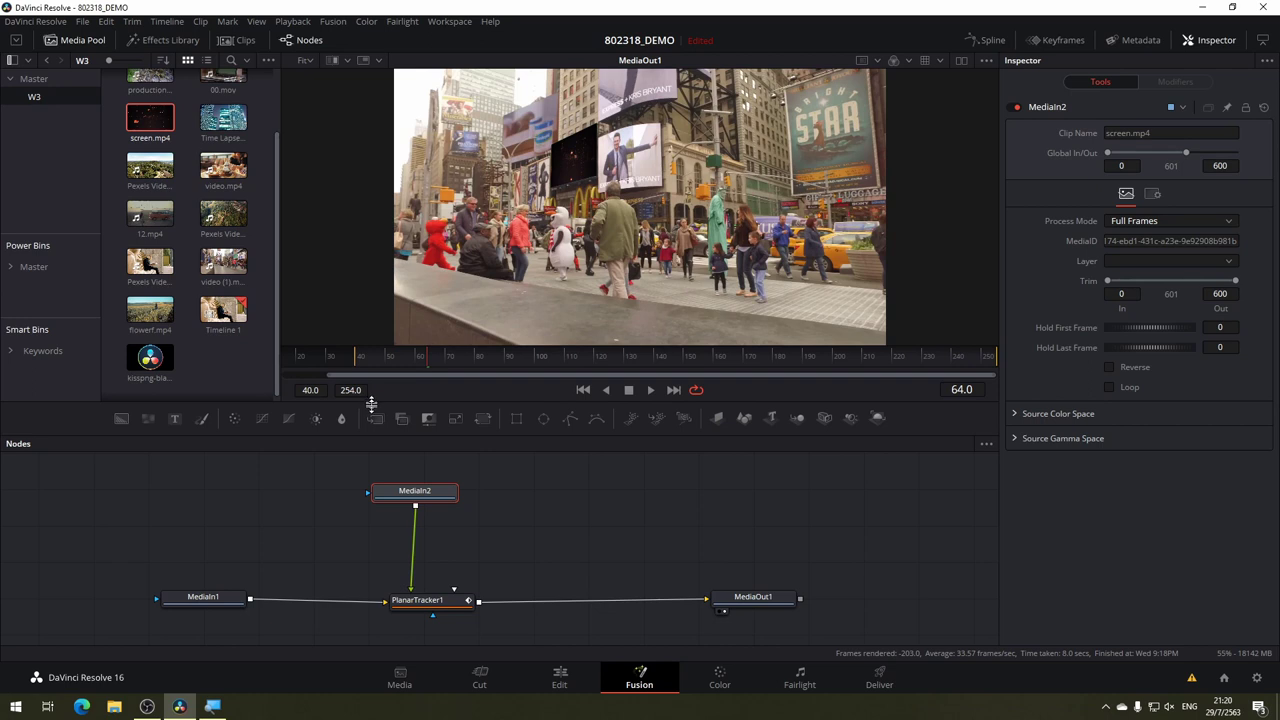
drag(371, 402, 371, 493)
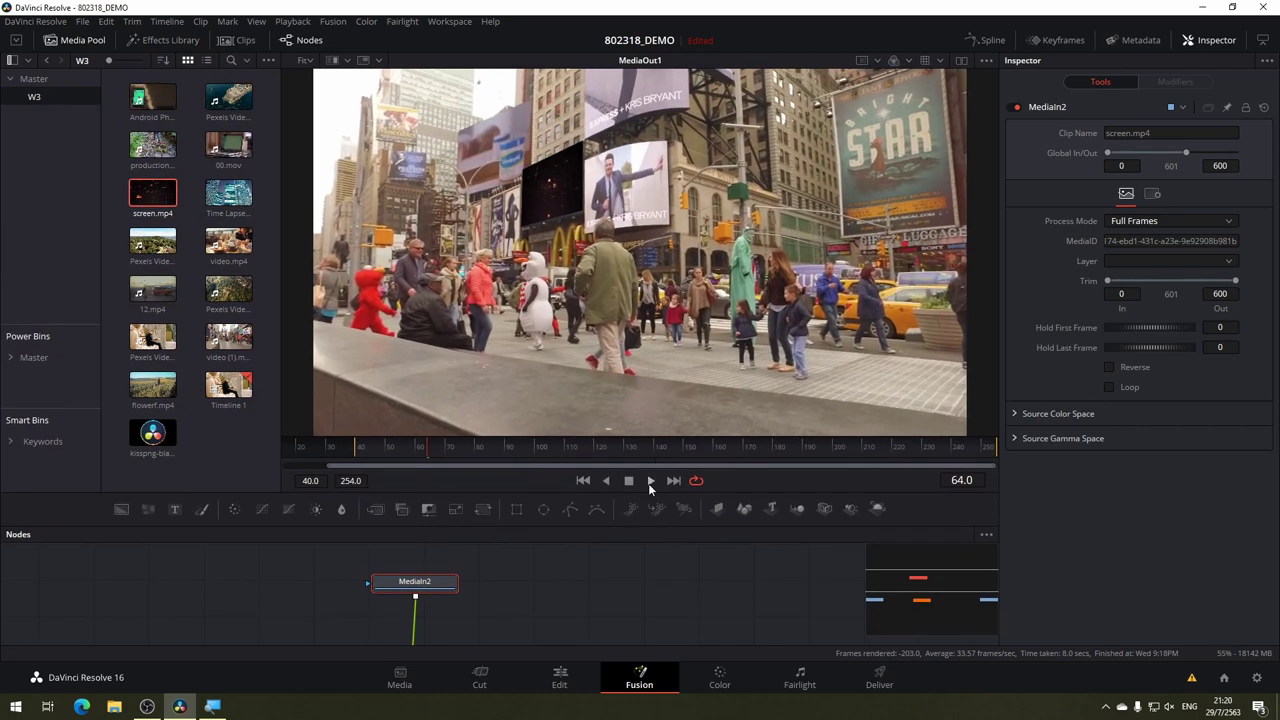
click(650, 482)
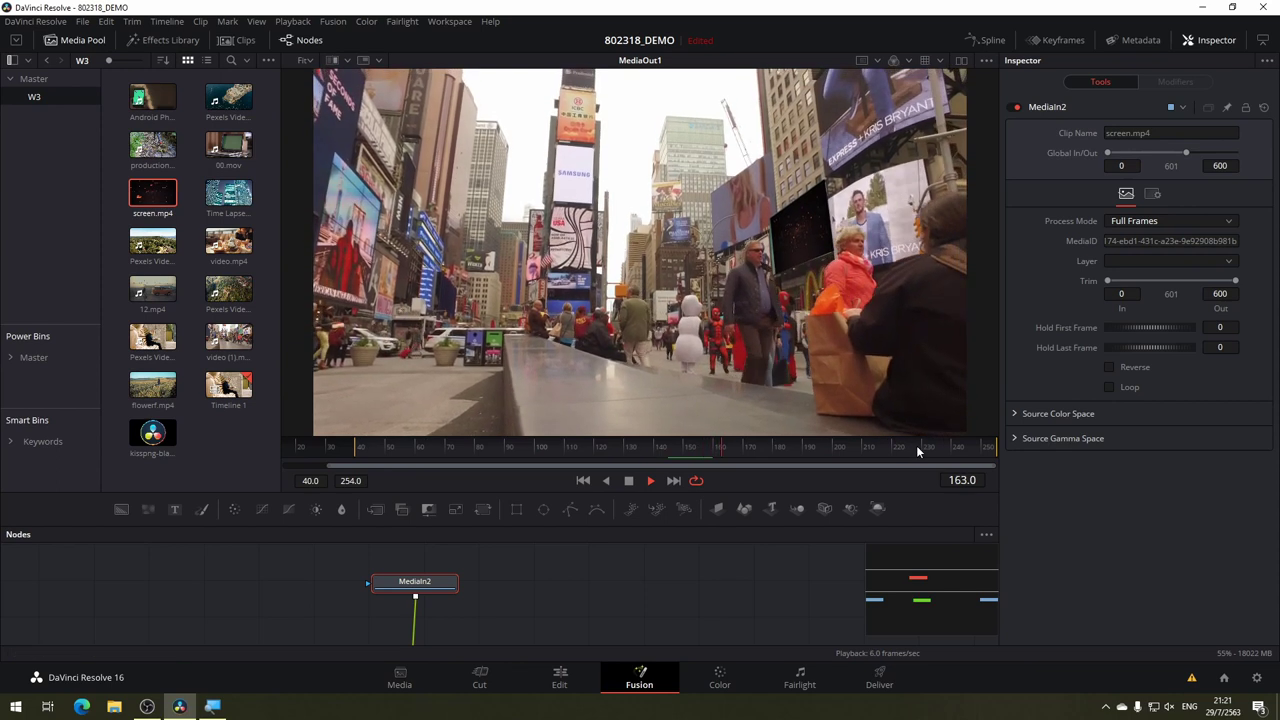
click(916, 446)
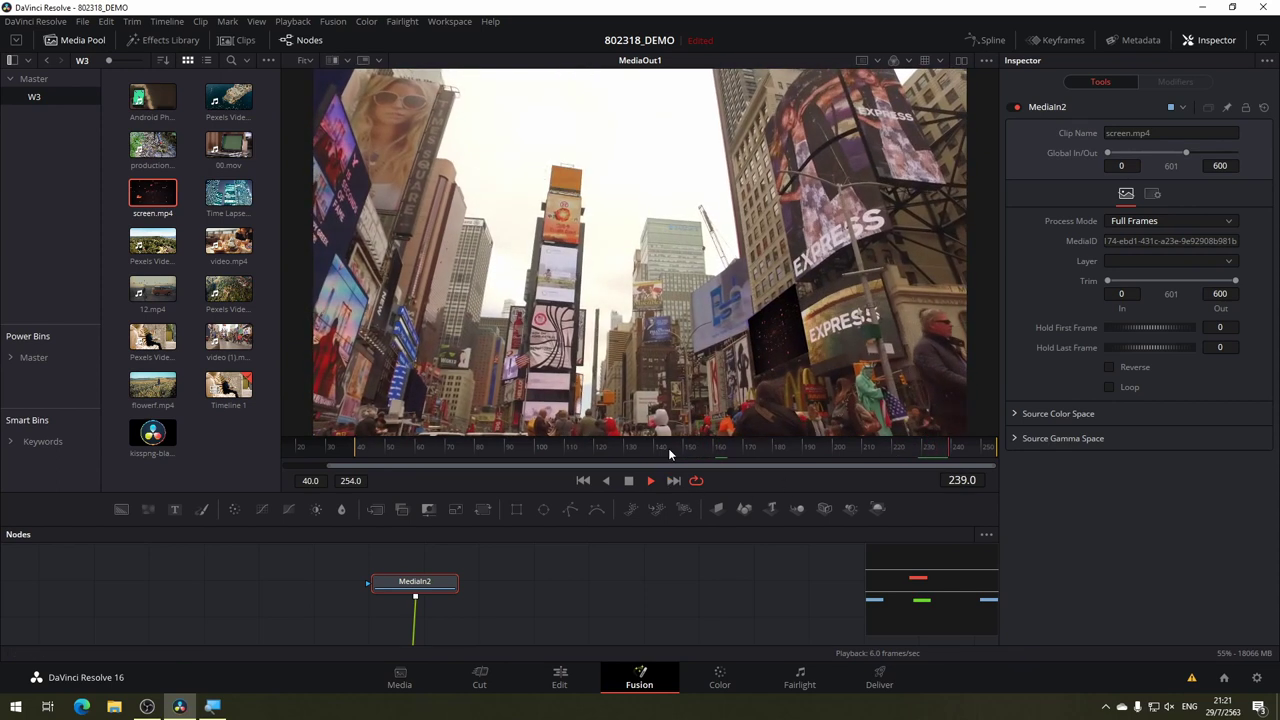
click(384, 447)
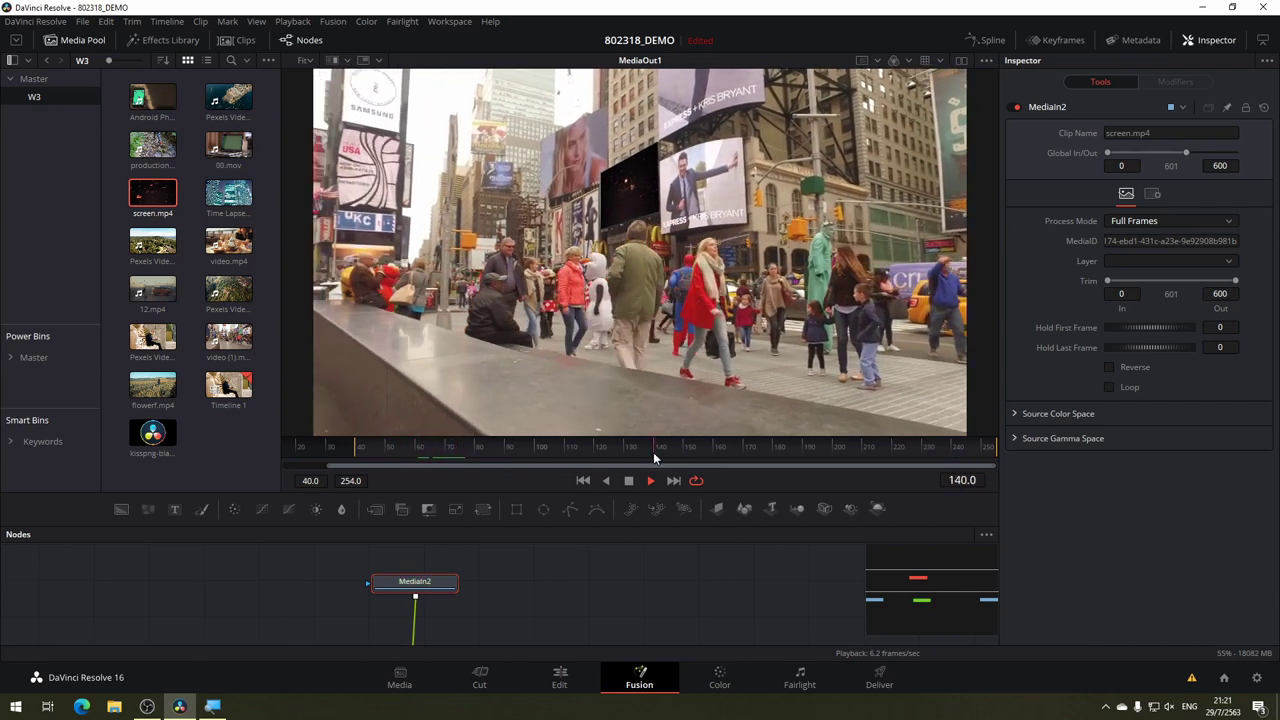
click(653, 447)
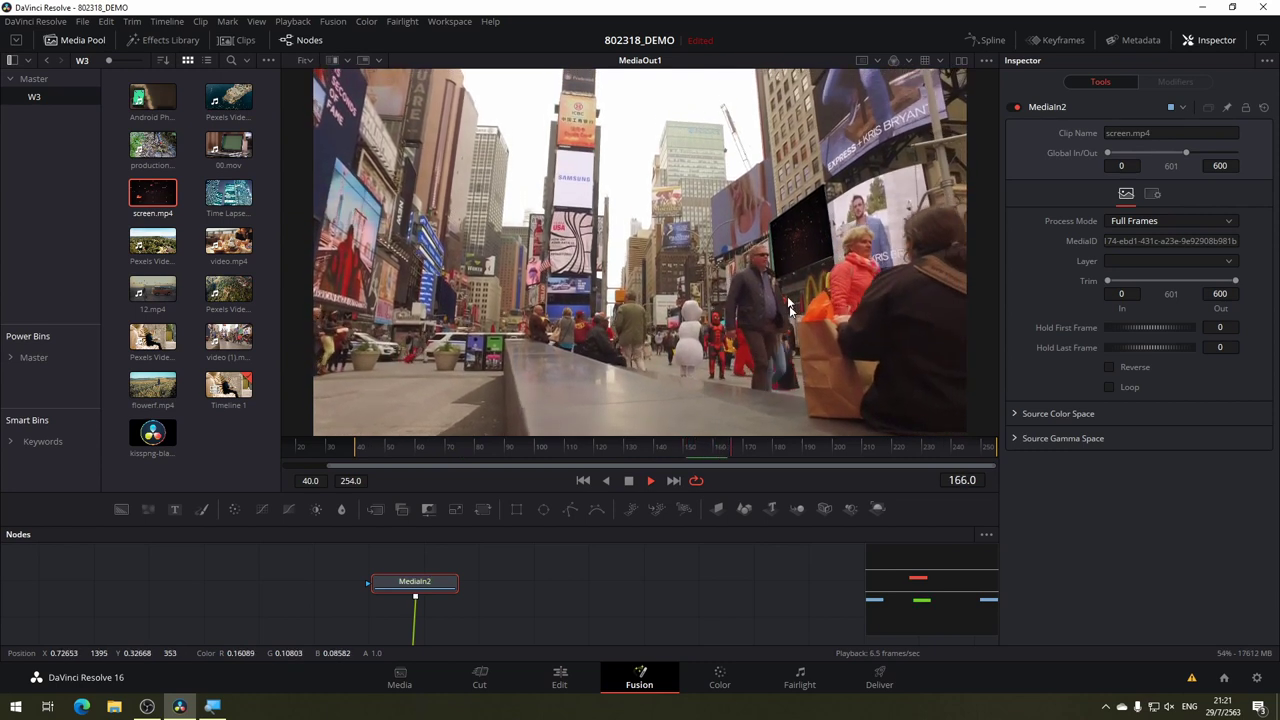
click(894, 450)
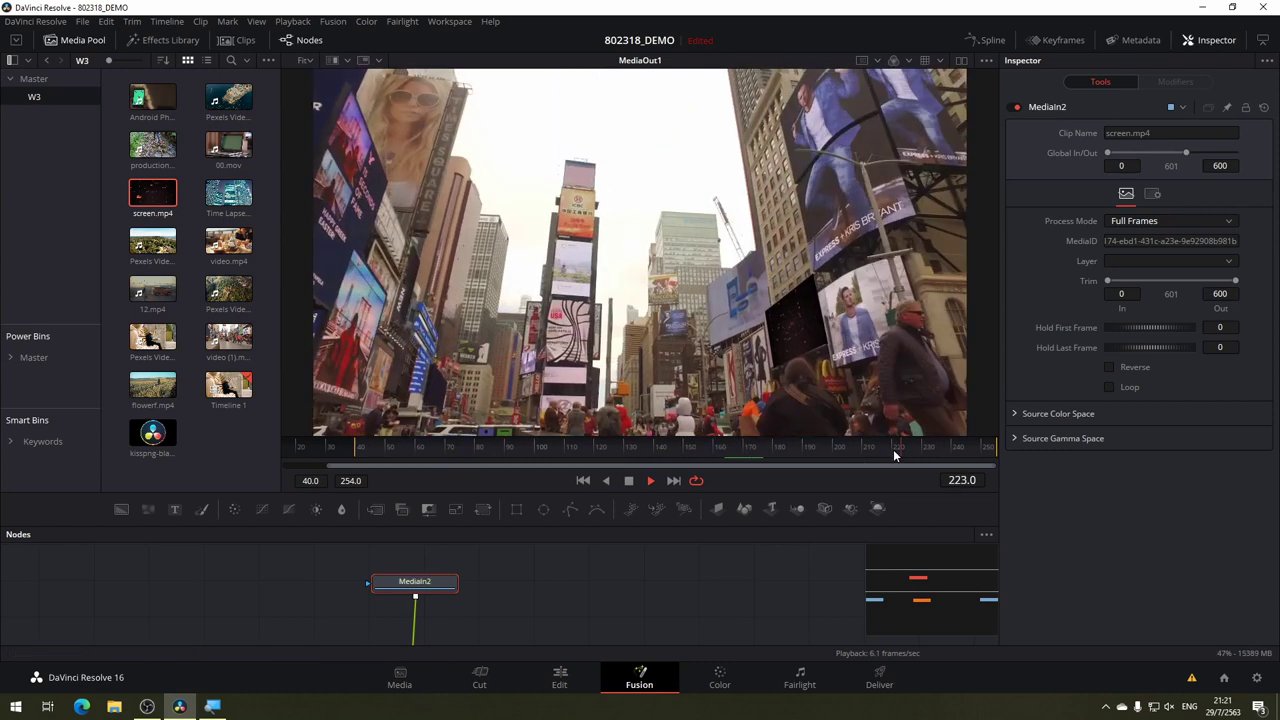
click(650, 450)
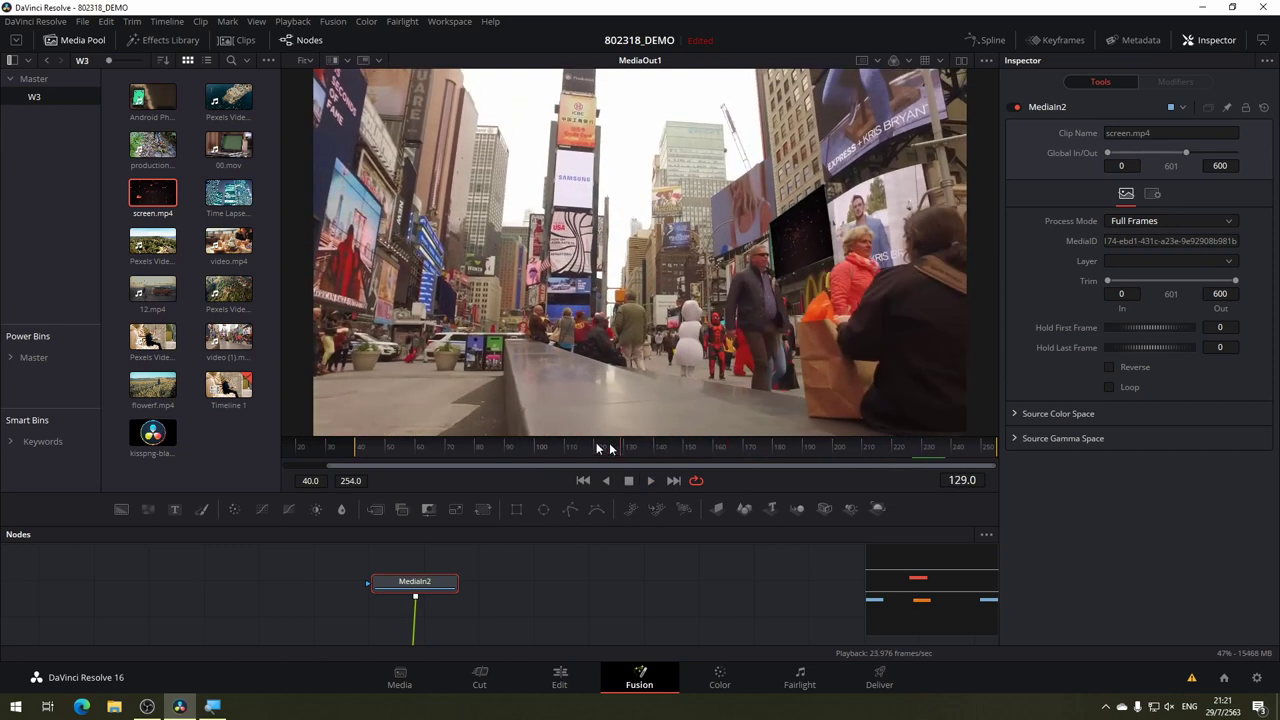
drag(354, 447, 489, 452)
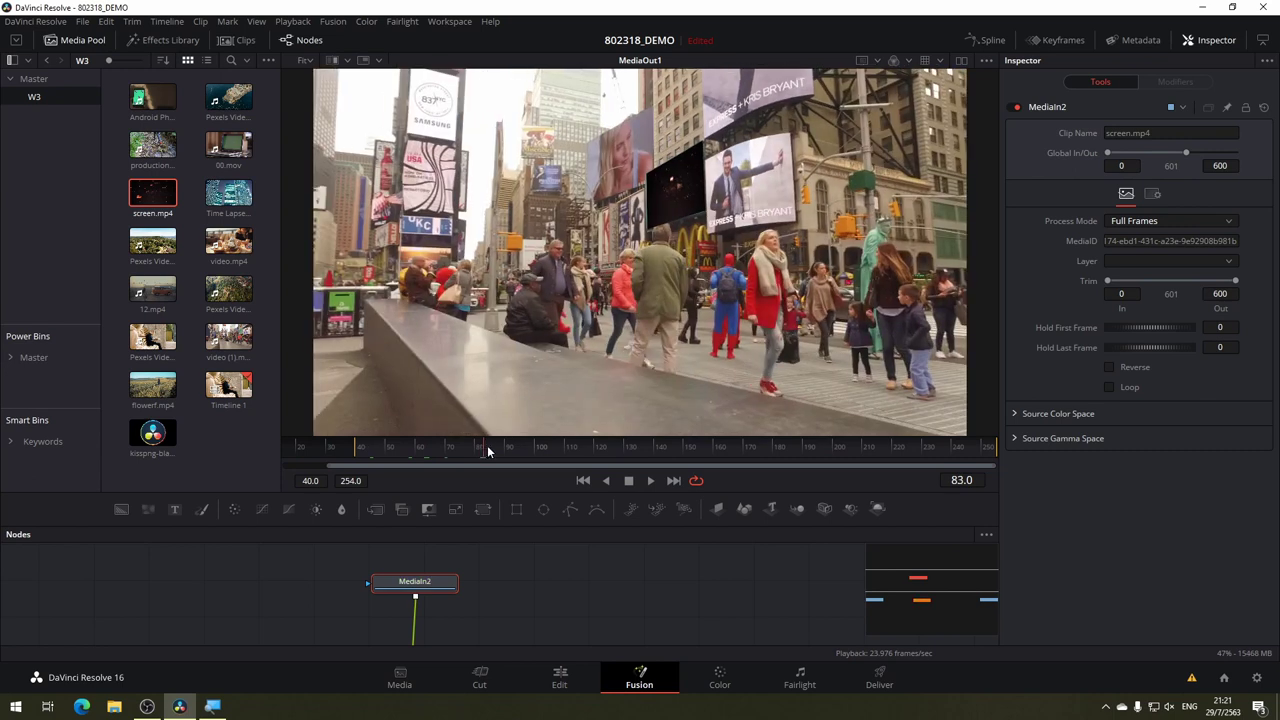
mouse_move(488, 452)
mouse_down()
mouse_move(982, 463)
mouse_move(929, 466)
mouse_up()
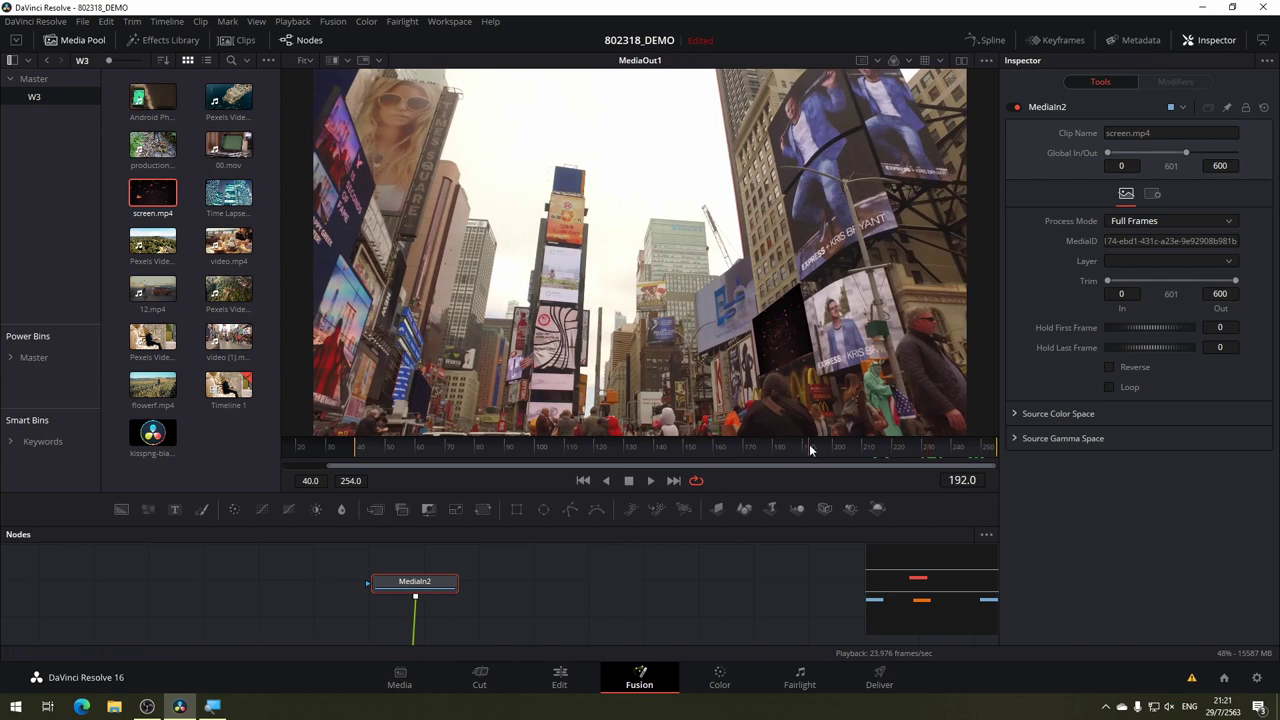
mouse_move(809, 449)
mouse_down()
mouse_move(960, 457)
mouse_move(475, 490)
mouse_move(490, 476)
mouse_up()
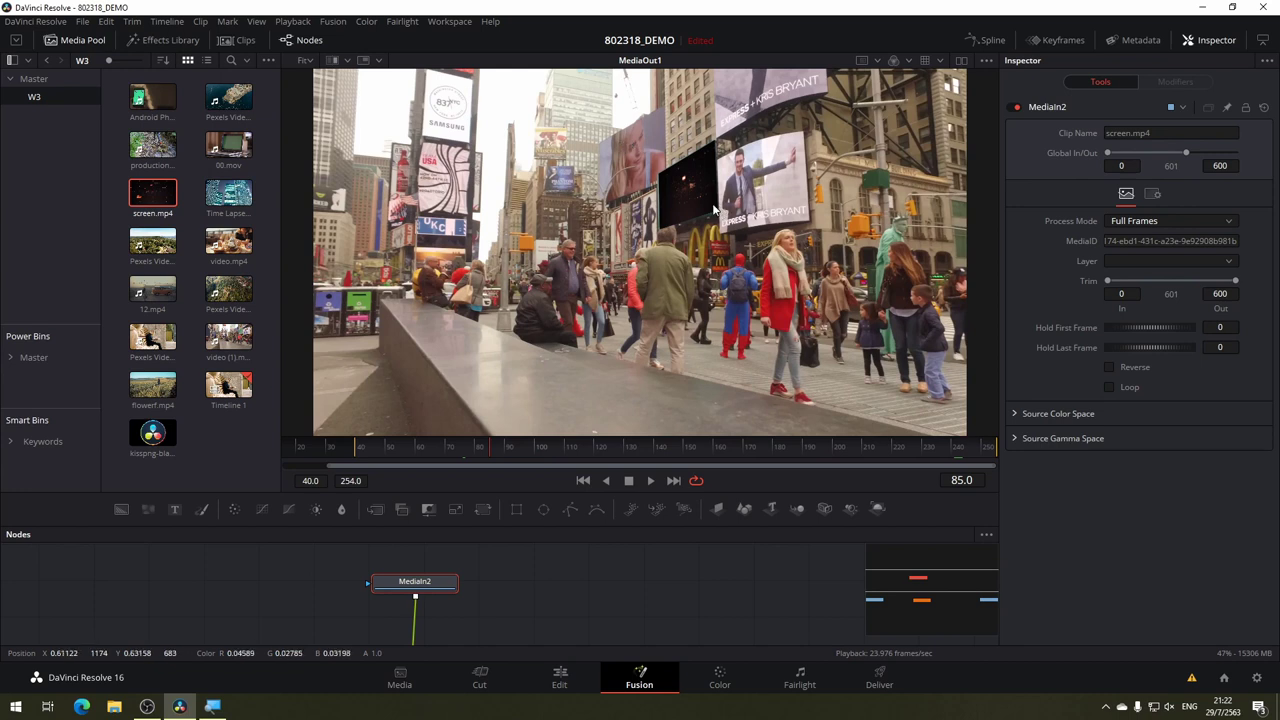
mouse_move(845, 460)
mouse_down()
mouse_move(484, 465)
mouse_move(527, 462)
mouse_up()
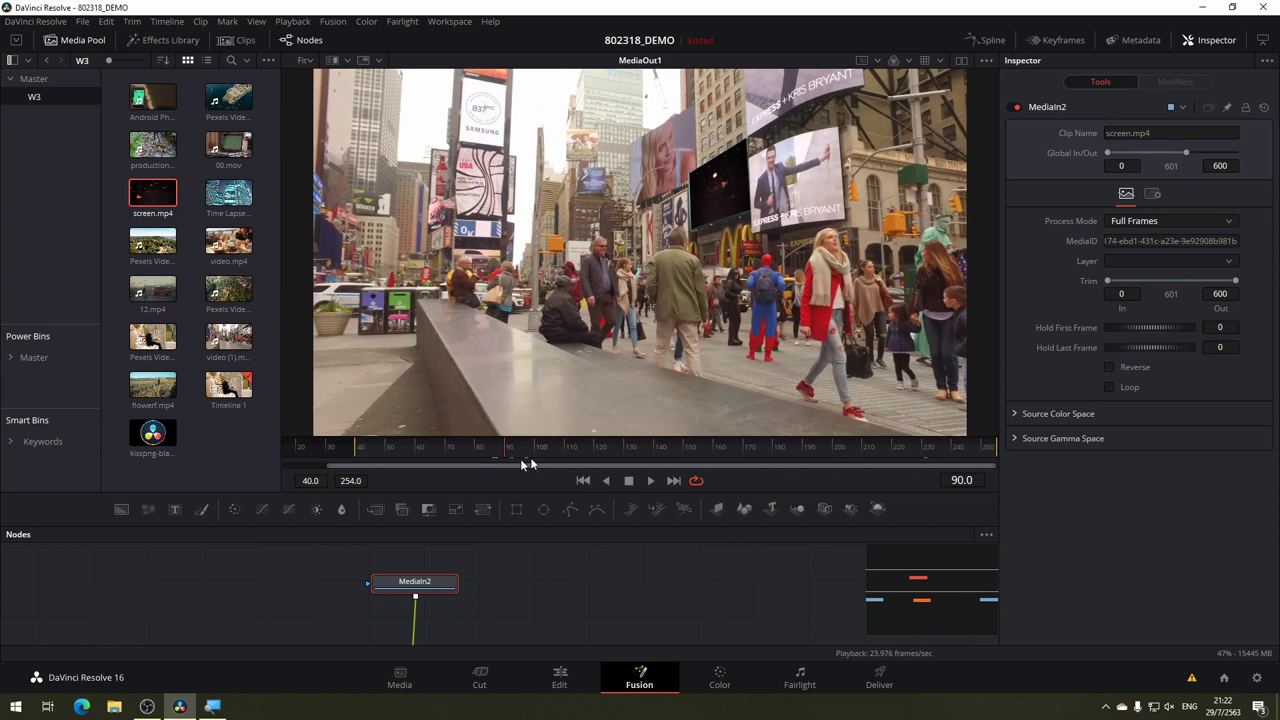
scroll(526, 607, down, 3)
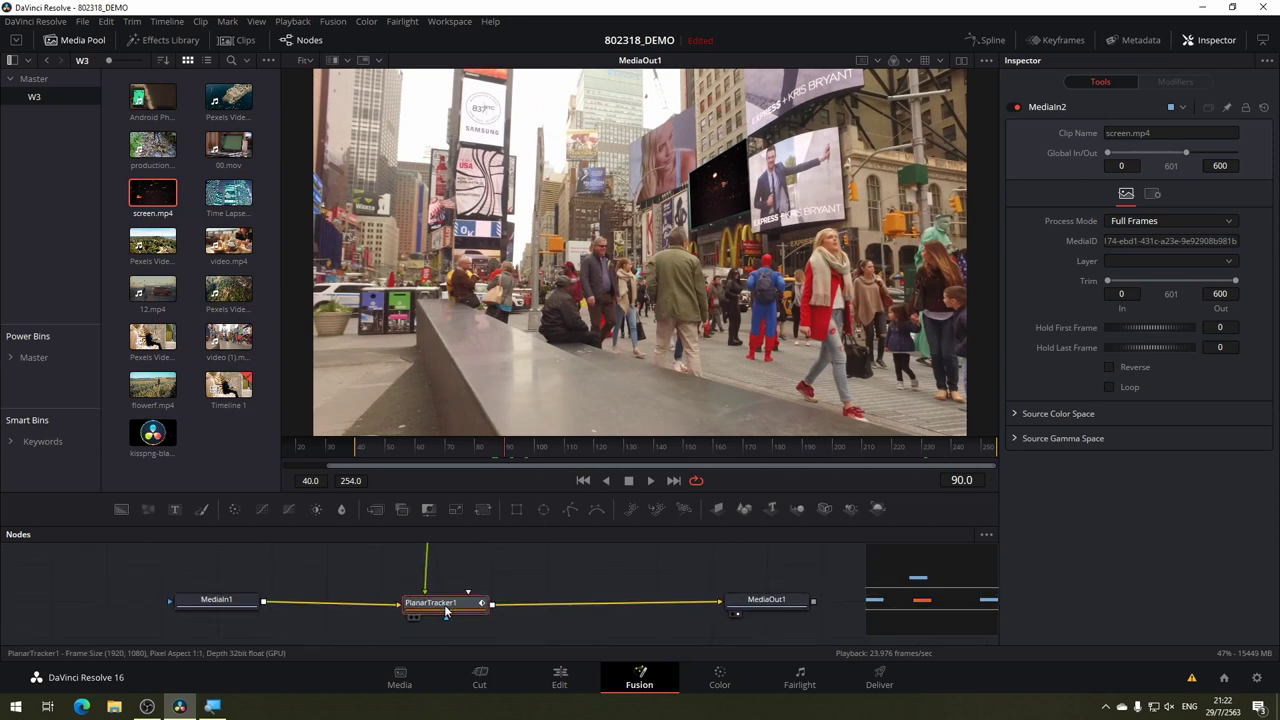
Turn on Show Grid under PlanarTracker1's Corner Pin 1 and check it at frames 212 and 79.
click(406, 598)
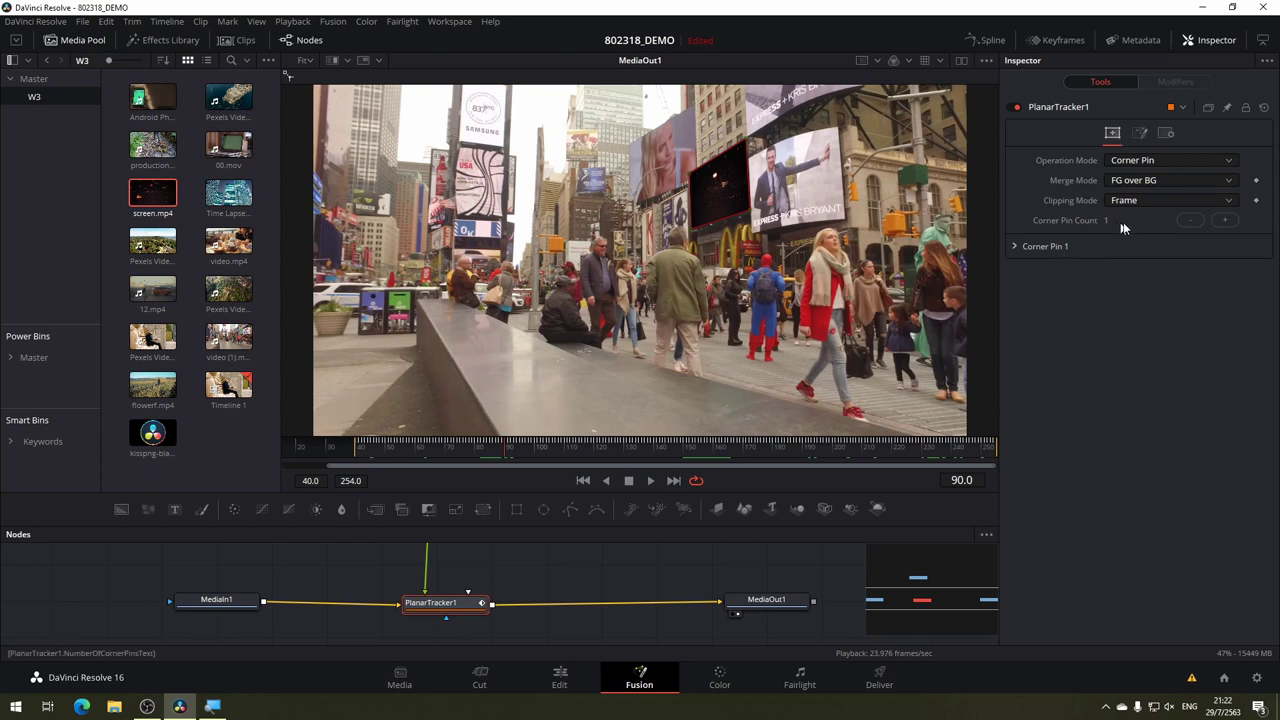
click(1013, 246)
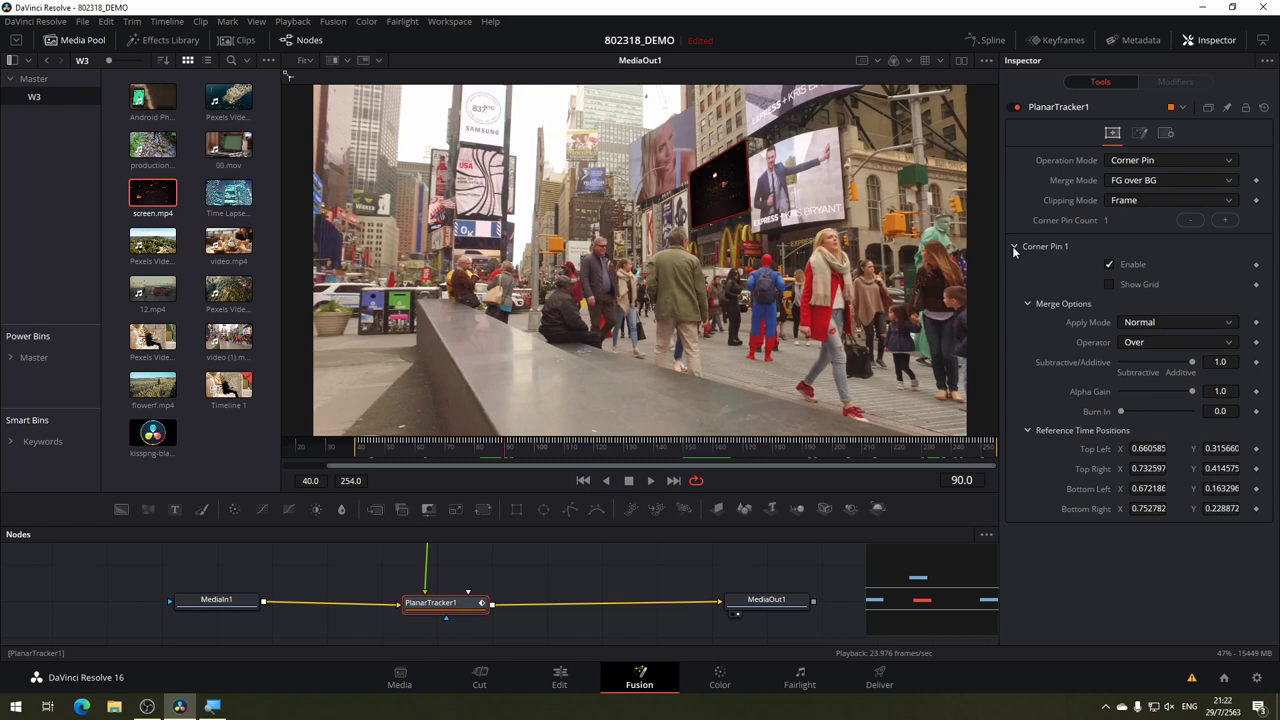
click(1110, 284)
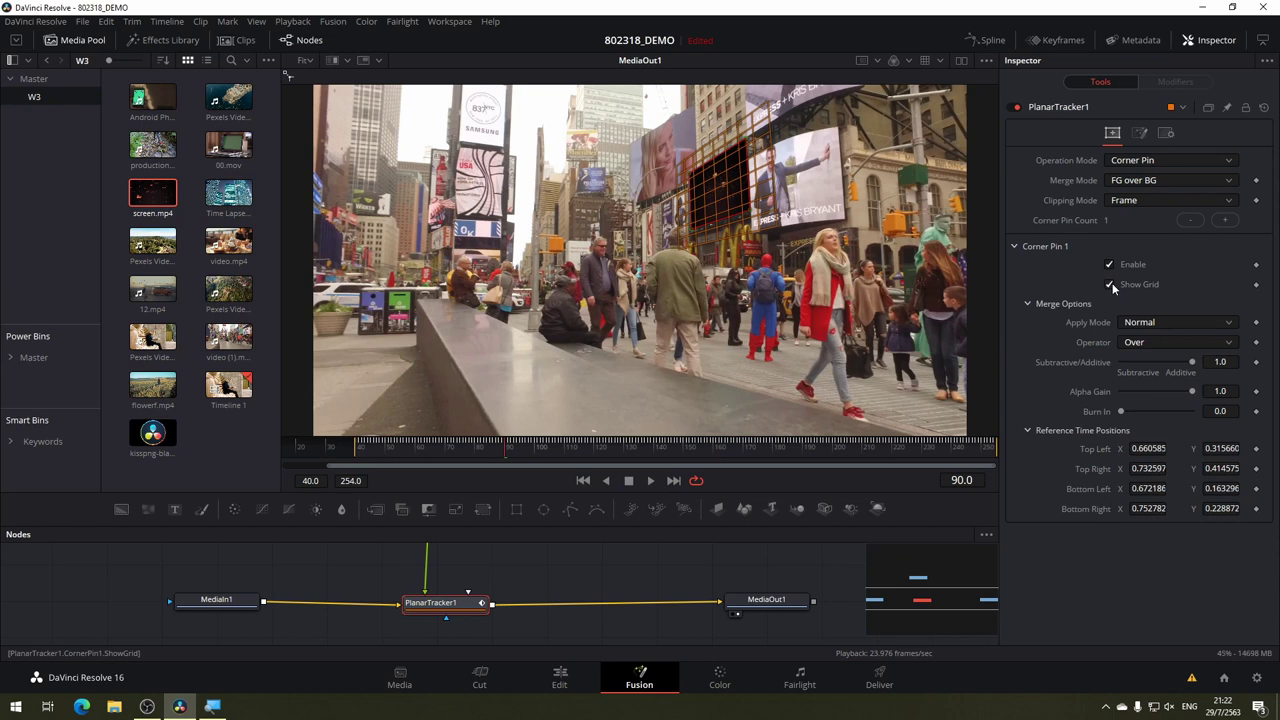
click(765, 454)
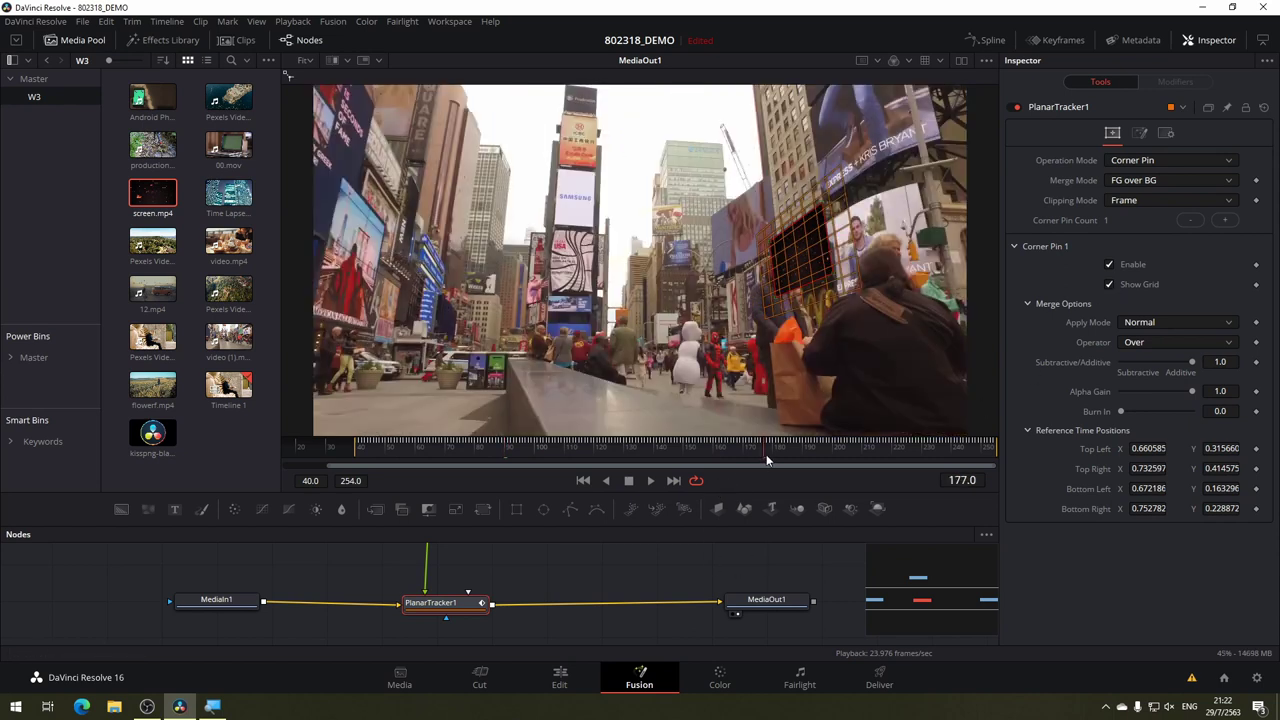
click(868, 452)
click(538, 449)
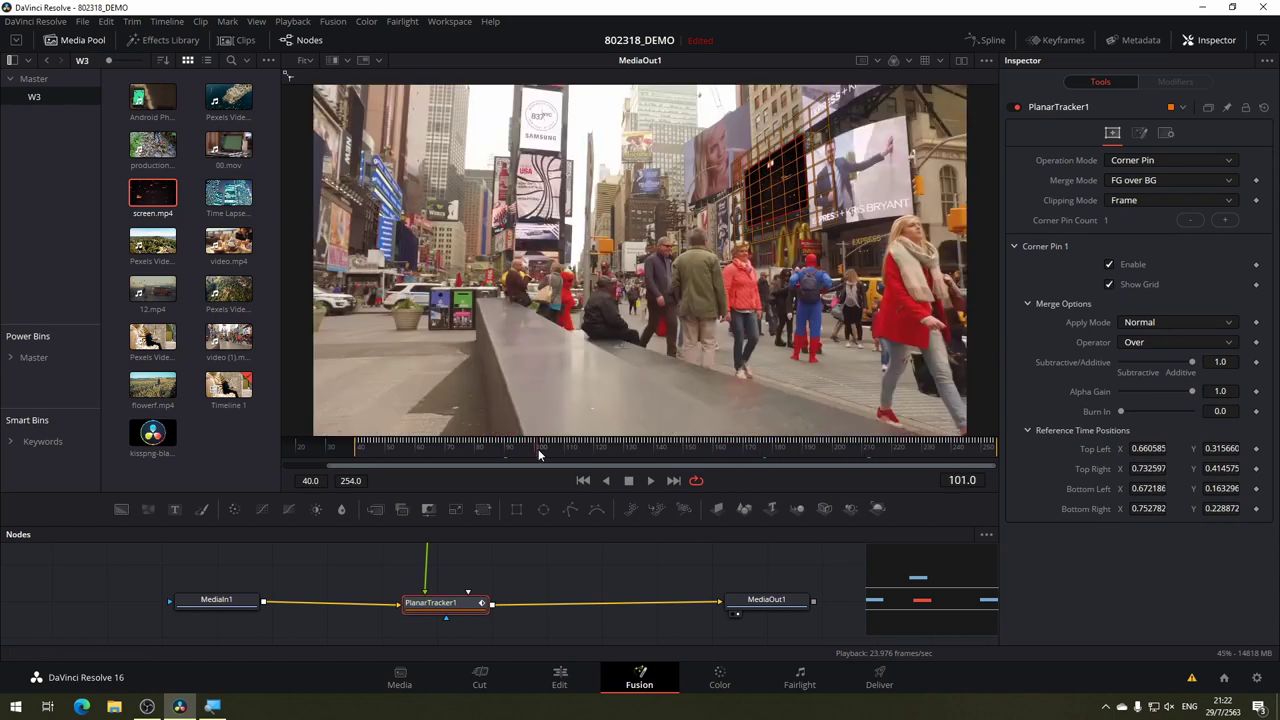
click(480, 447)
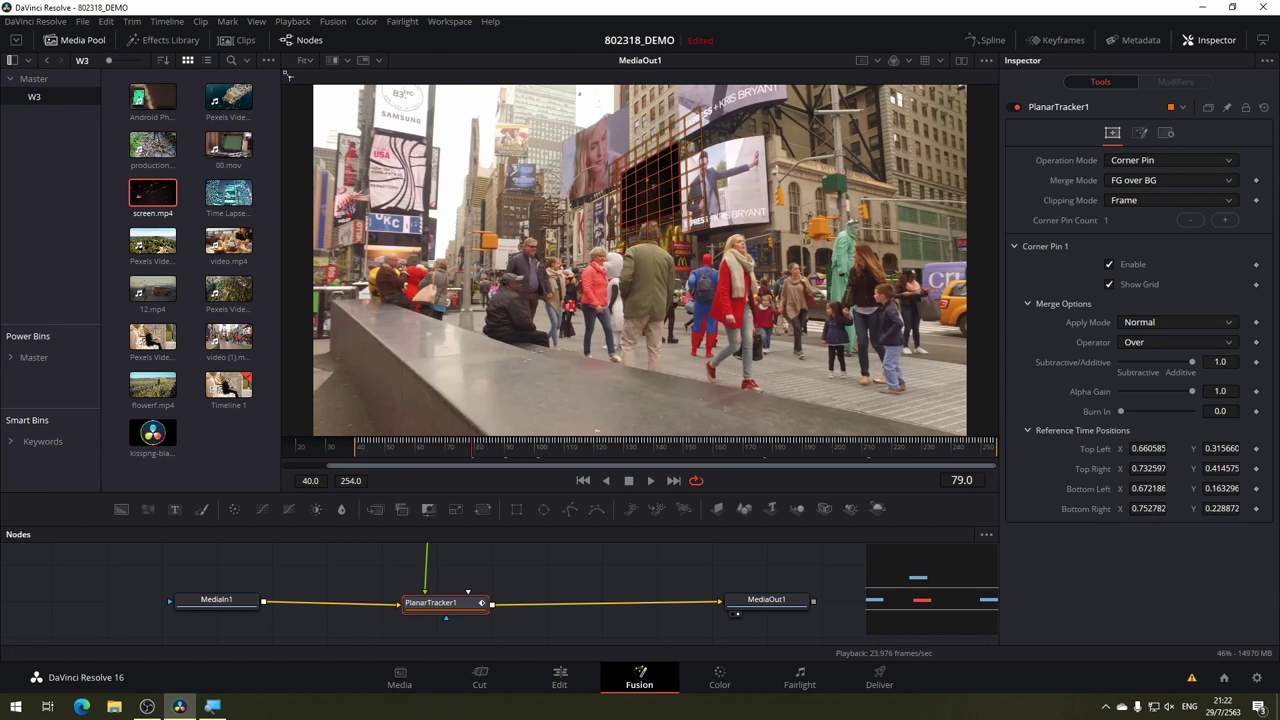
Turn Show Grid back off so the billboard has no grid overlay.
click(1108, 286)
click(1108, 286)
click(1108, 285)
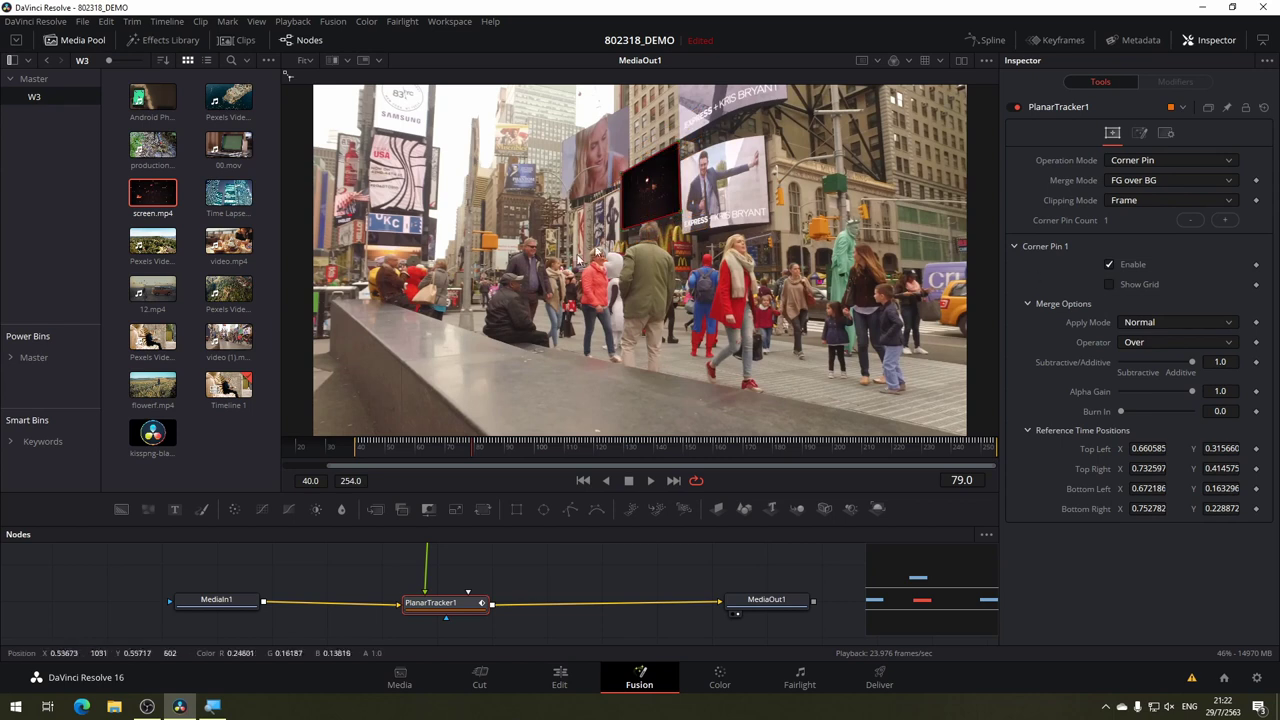
click(363, 450)
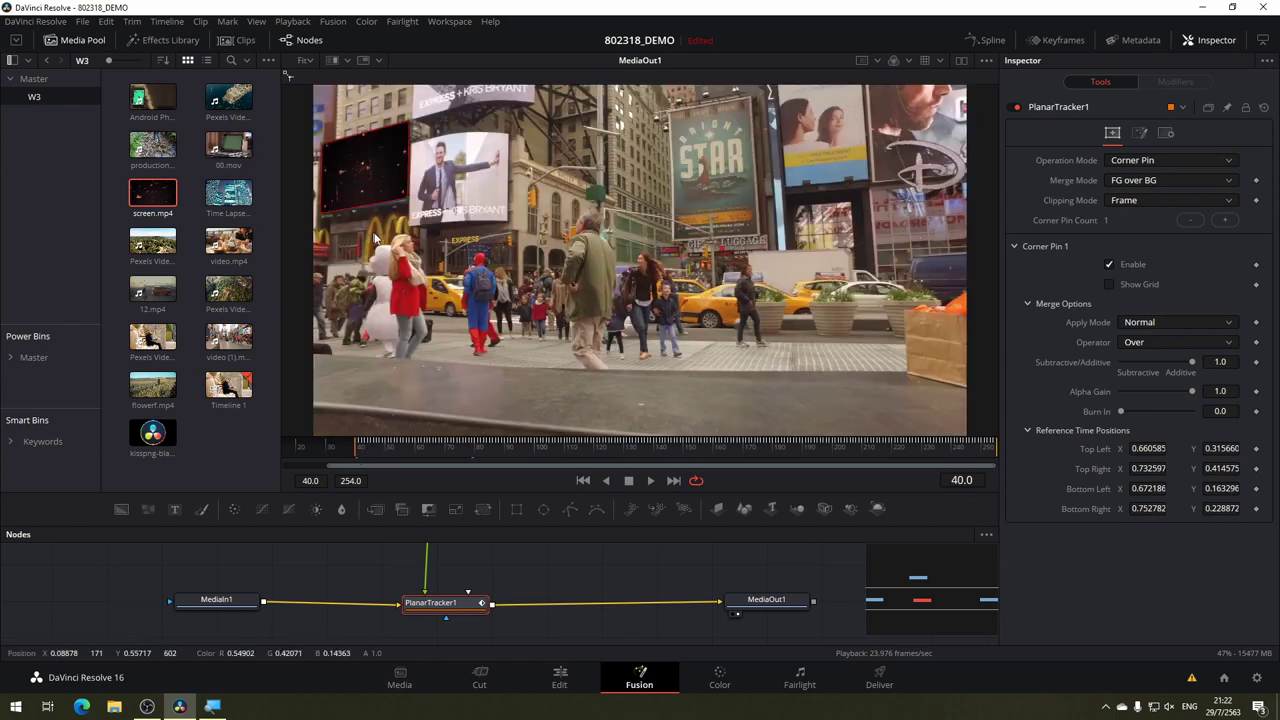
Disconnect the screen clip's link from PlanarTracker1's corner-pin input.
scroll(375, 232, up, 4)
scroll(375, 232, up, 4)
scroll(506, 260, down, 1)
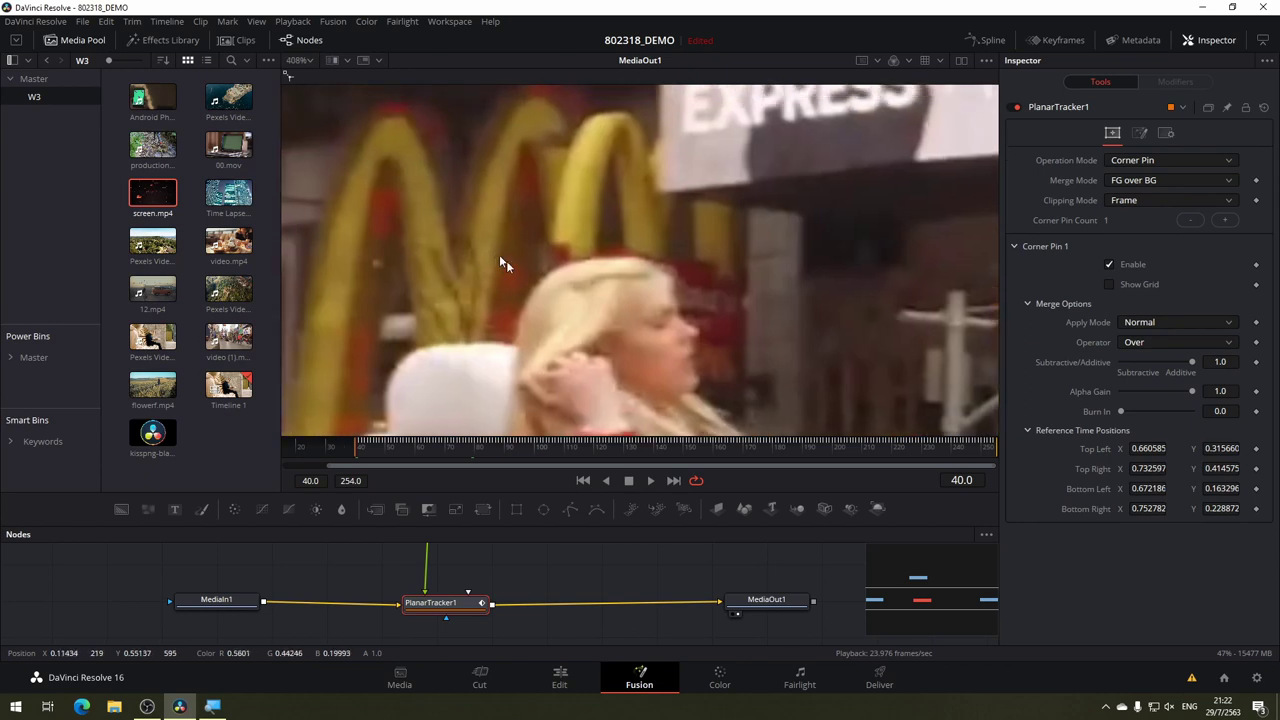
scroll(627, 372, down, 2)
scroll(558, 320, down, 2)
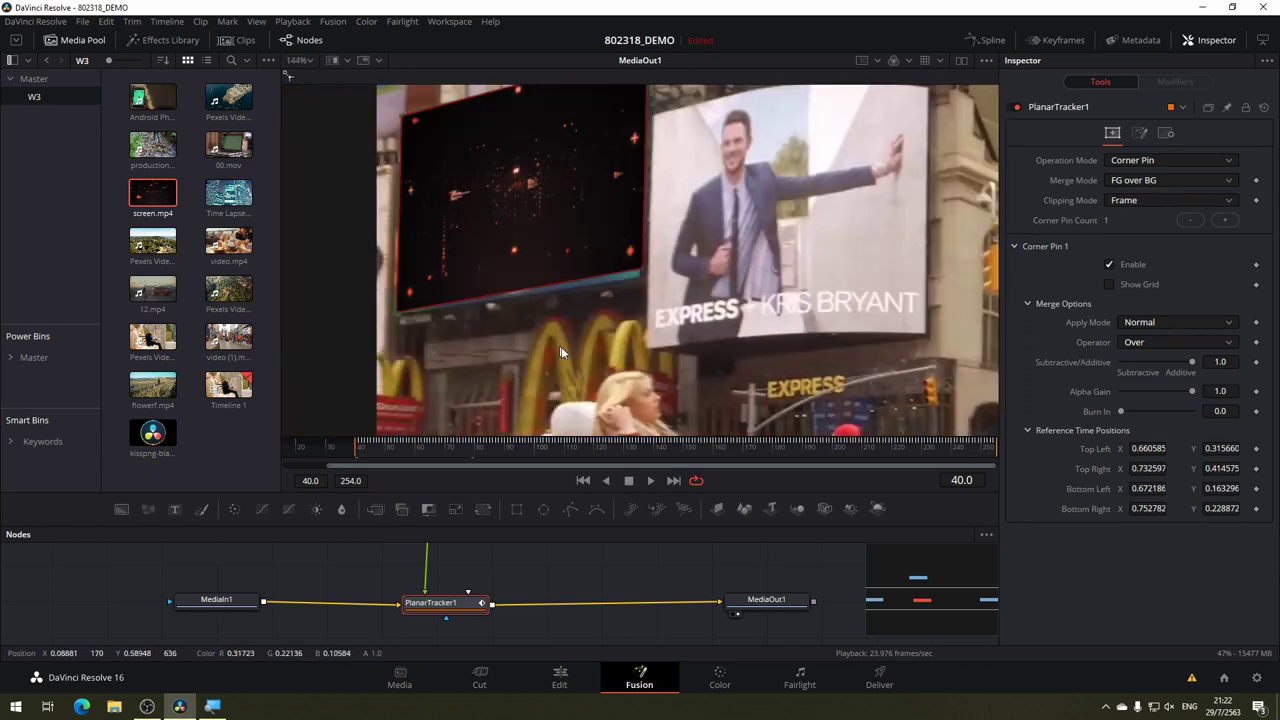
drag(541, 321, 622, 381)
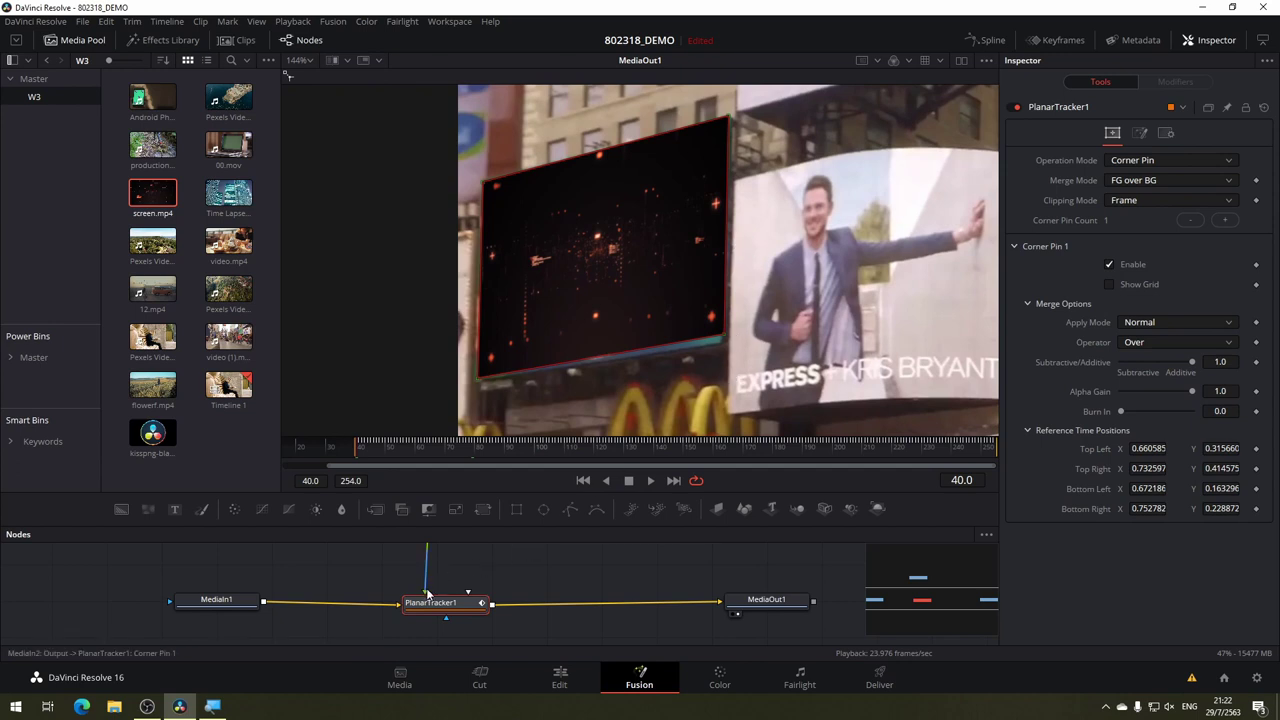
drag(425, 593, 445, 572)
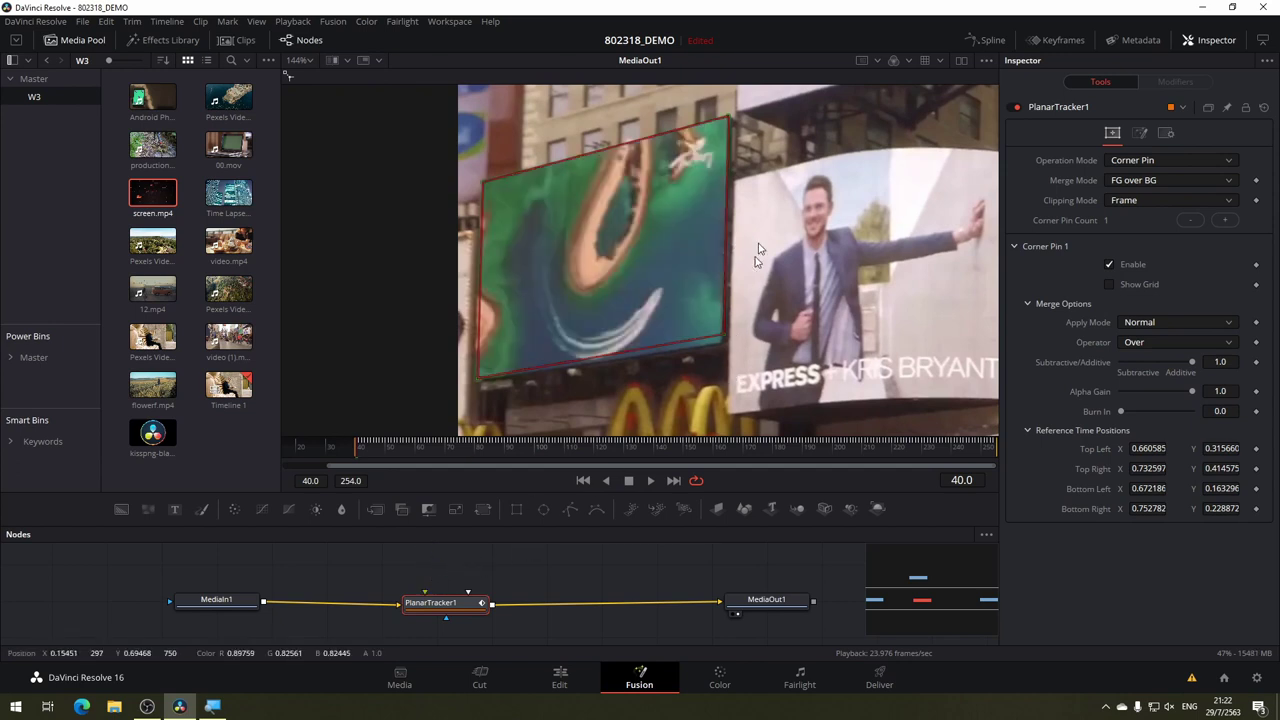
Keyframe all four Reference Time corner positions at frame 40.
click(1256, 449)
click(1256, 468)
click(1256, 488)
click(1257, 508)
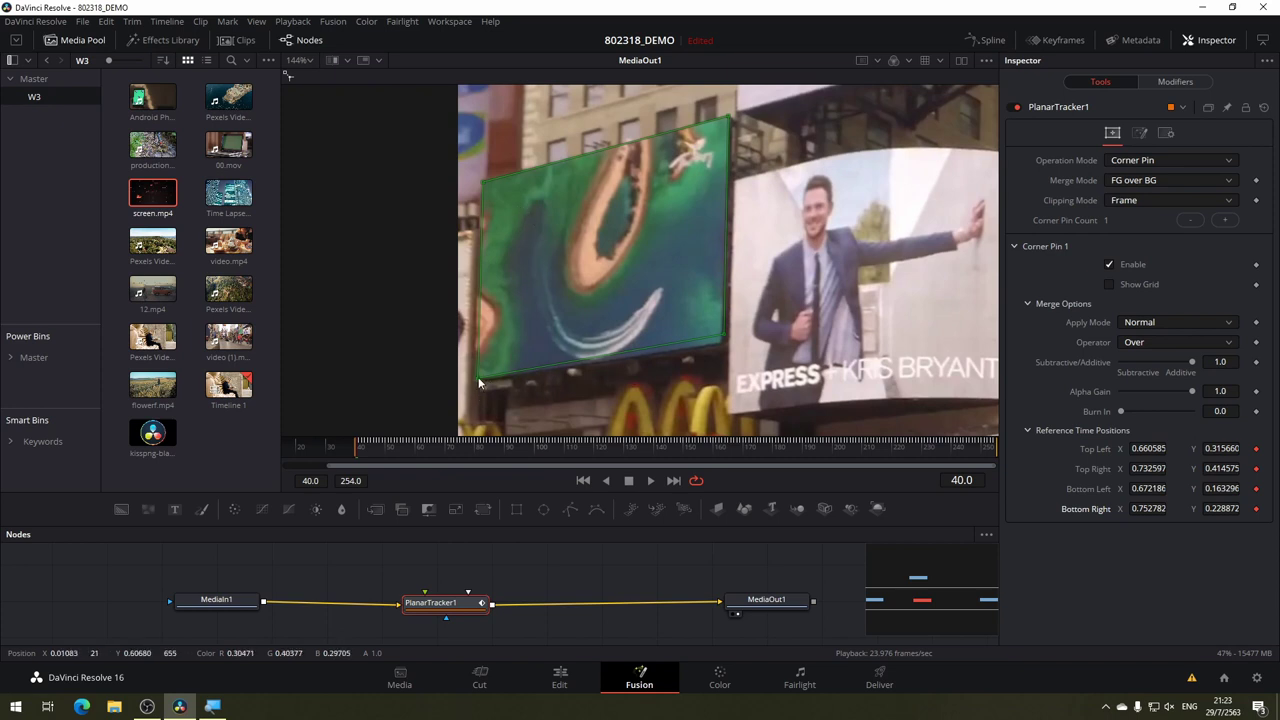
Review the track, then keyframe all four corner positions again at frame 75.
click(800, 455)
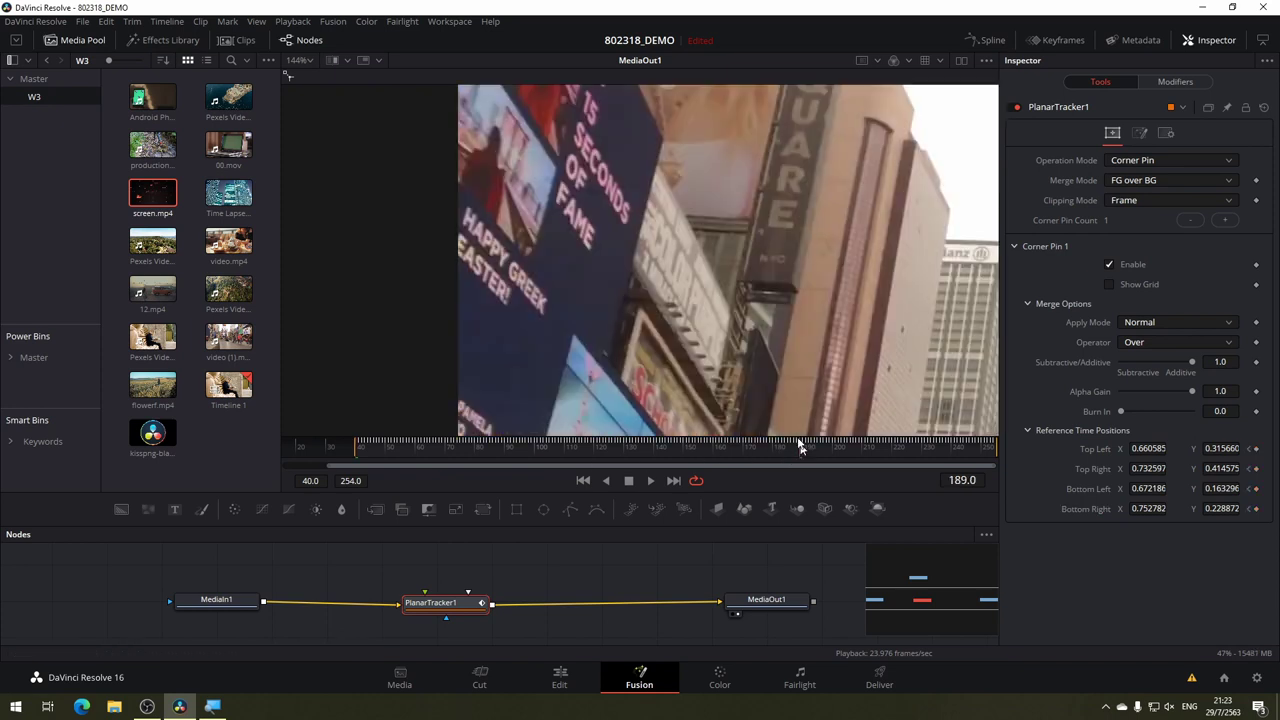
scroll(746, 362, down, 2)
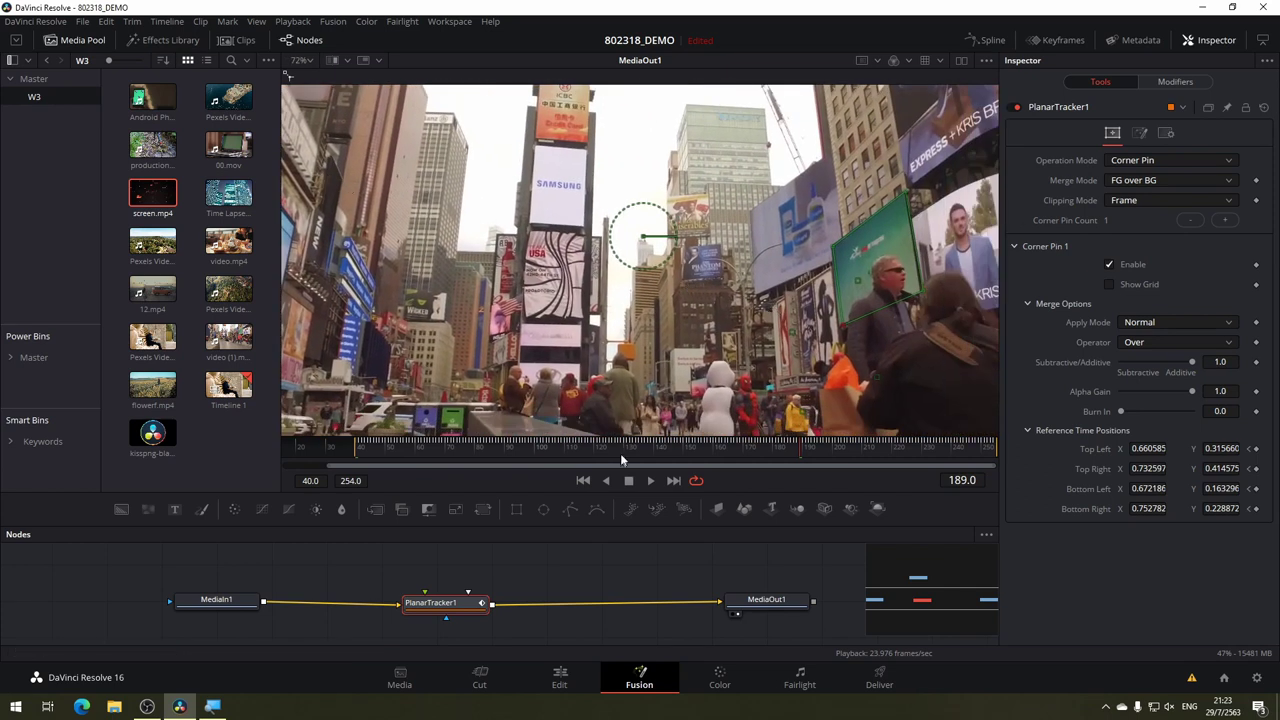
mouse_move(630, 446)
mouse_down()
mouse_move(908, 446)
mouse_move(624, 446)
mouse_move(462, 425)
mouse_up()
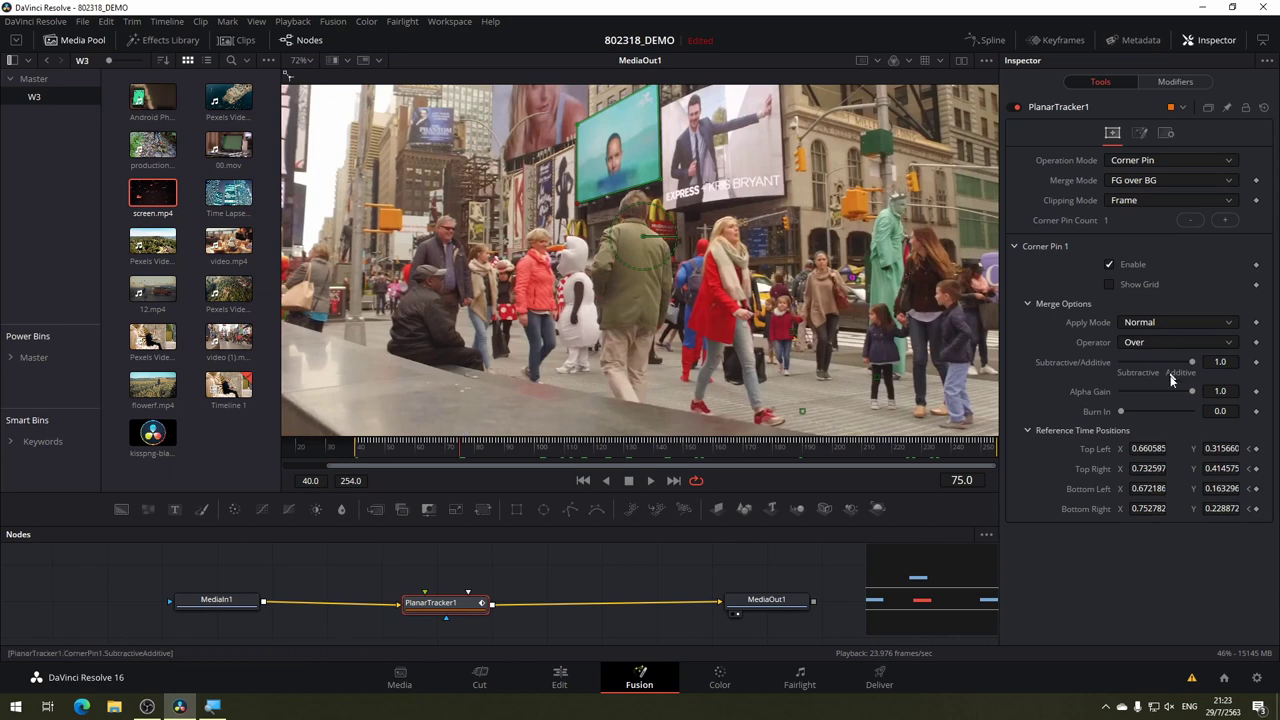
click(1256, 449)
click(1256, 469)
click(1256, 489)
click(1256, 509)
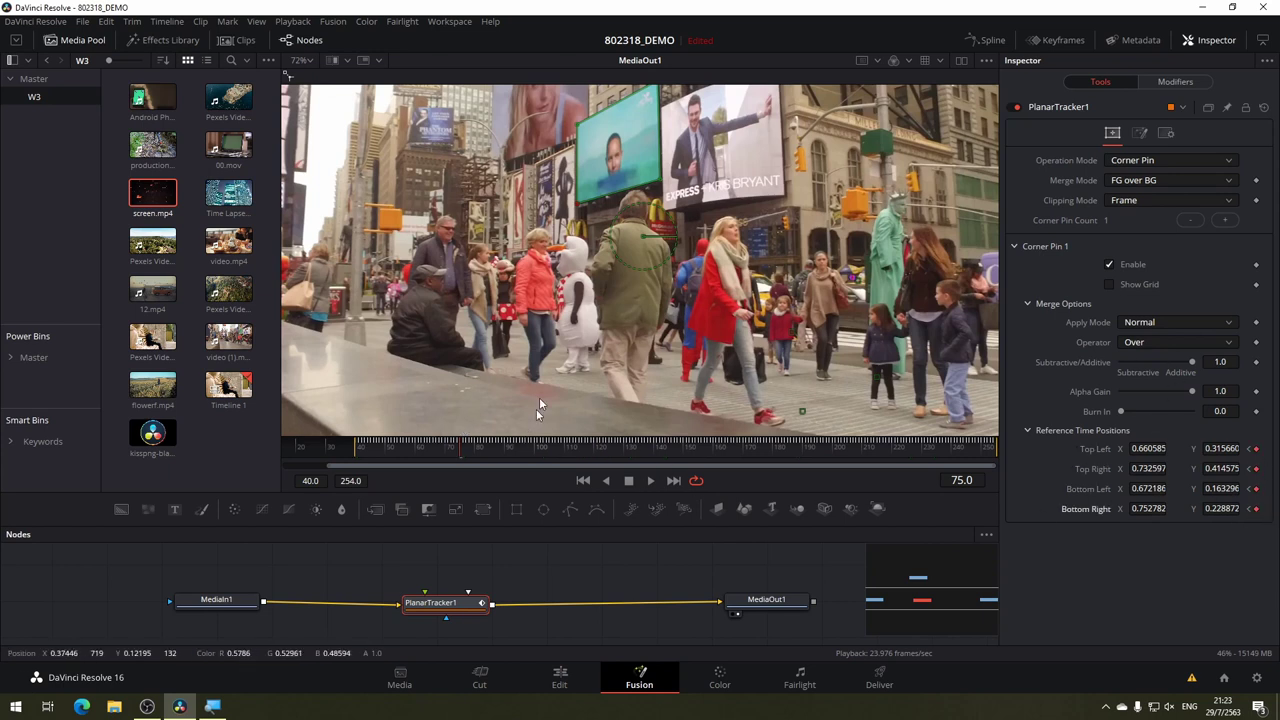
At frame 40, realign the quad's bottom-right and bottom-left corners to the billboard edge.
click(358, 454)
click(356, 454)
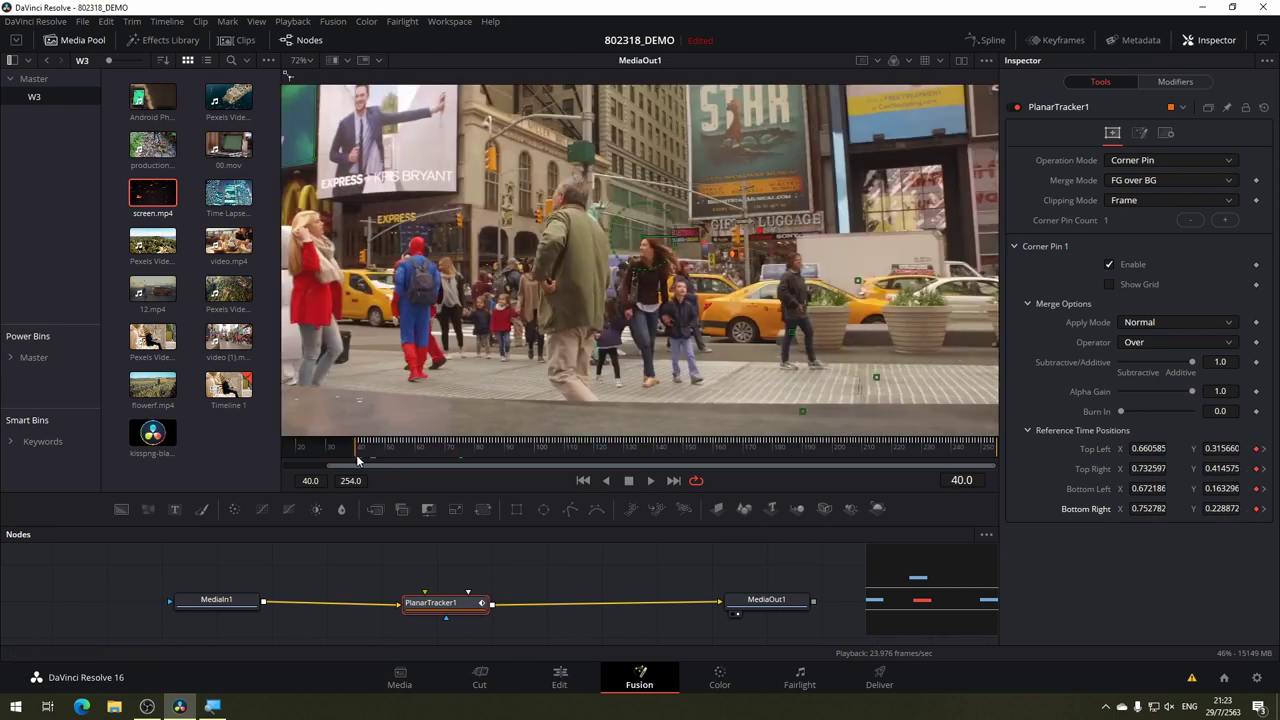
scroll(525, 205, up, 5)
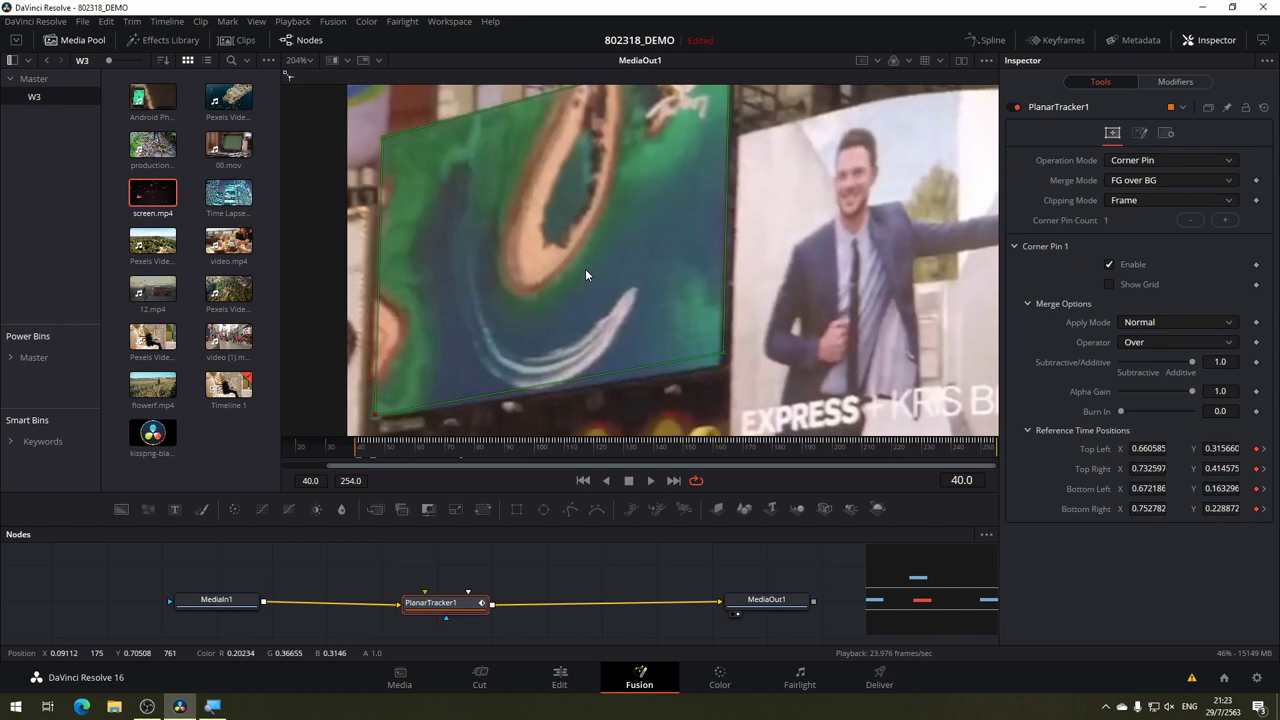
scroll(585, 268, down, 2)
drag(736, 299, 734, 317)
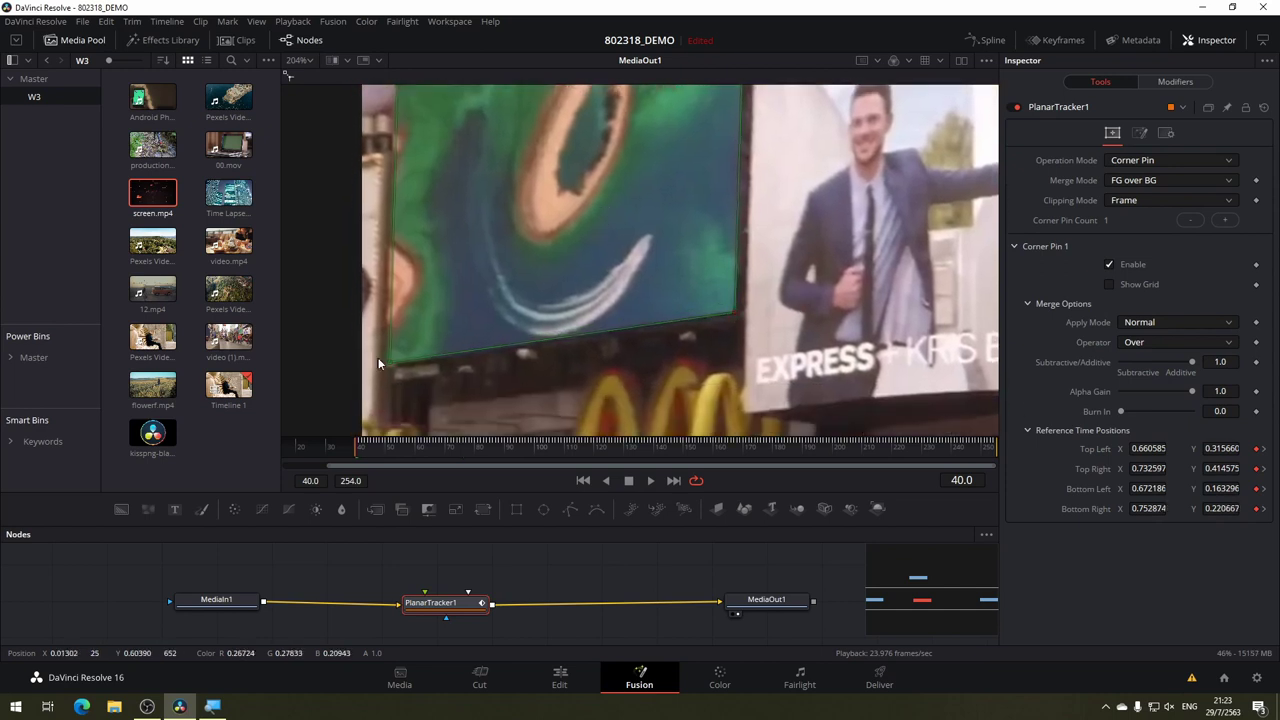
drag(388, 361, 383, 366)
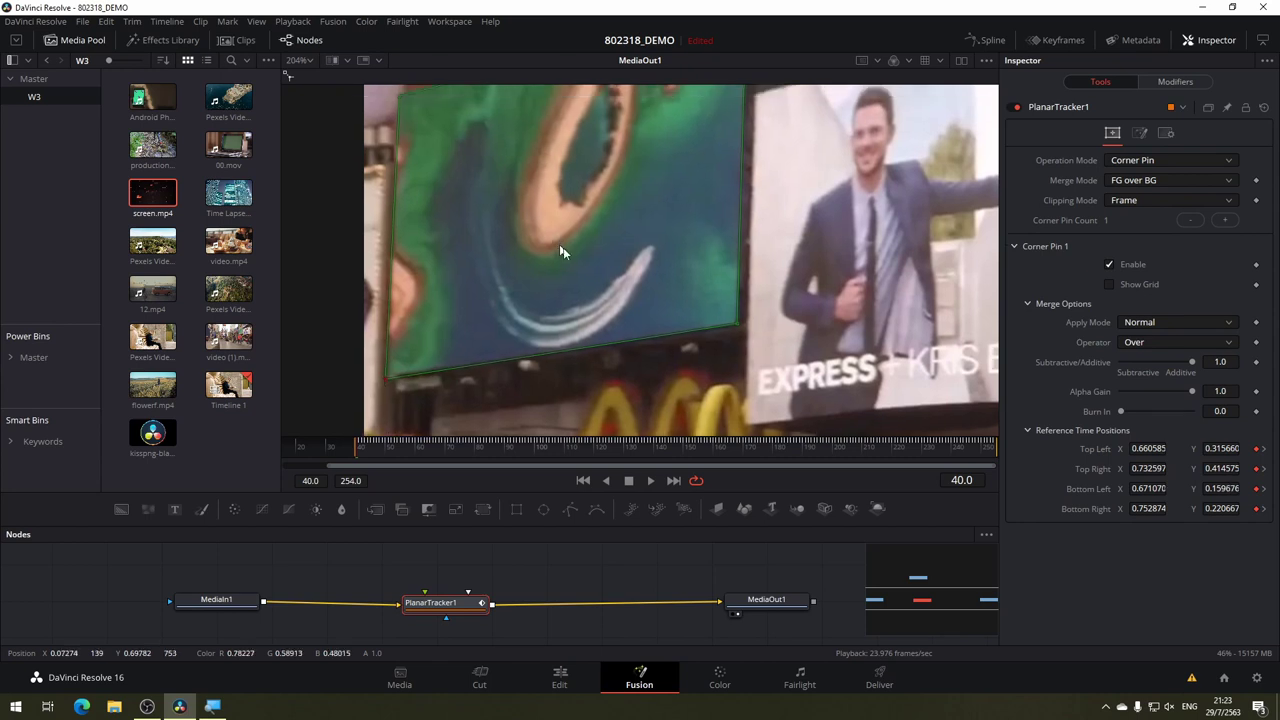
Scrub back and forth through the shot, stopping at frame 103 to inspect the overlay.
scroll(563, 250, up, 5)
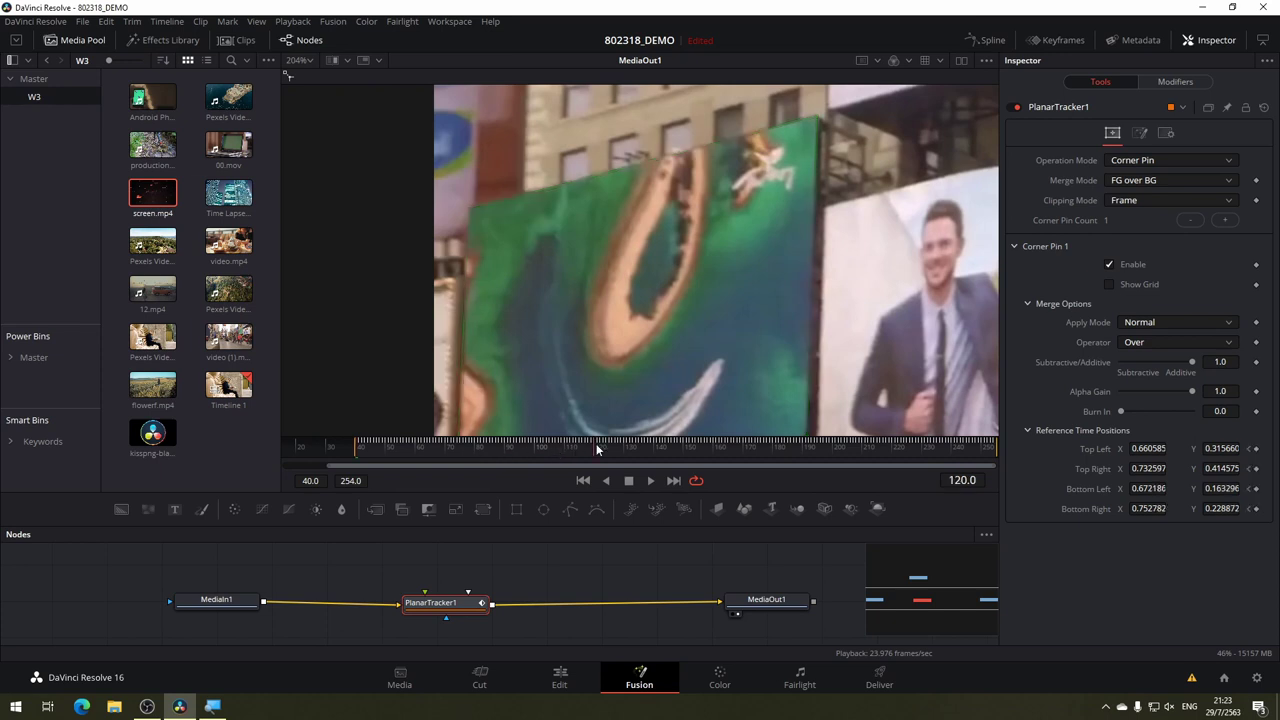
mouse_move(596, 443)
mouse_down()
mouse_move(520, 448)
mouse_move(597, 454)
mouse_move(475, 451)
mouse_up()
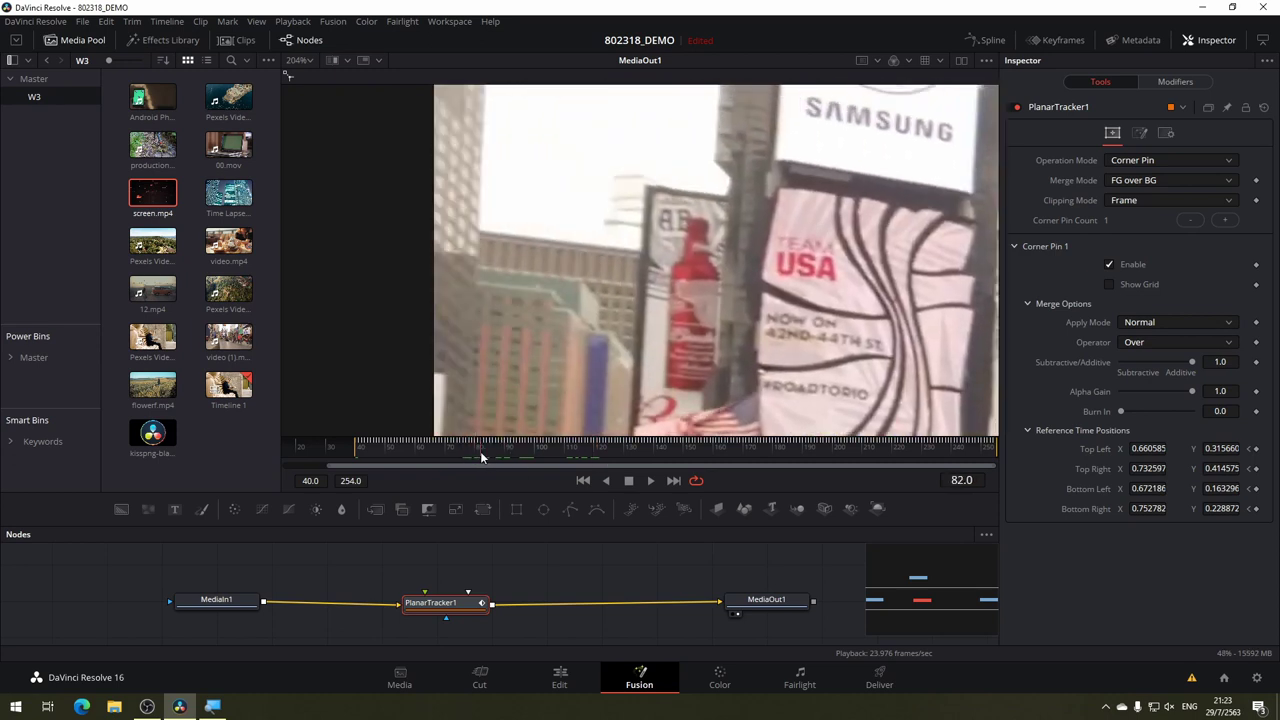
drag(475, 451, 357, 451)
drag(509, 454, 545, 455)
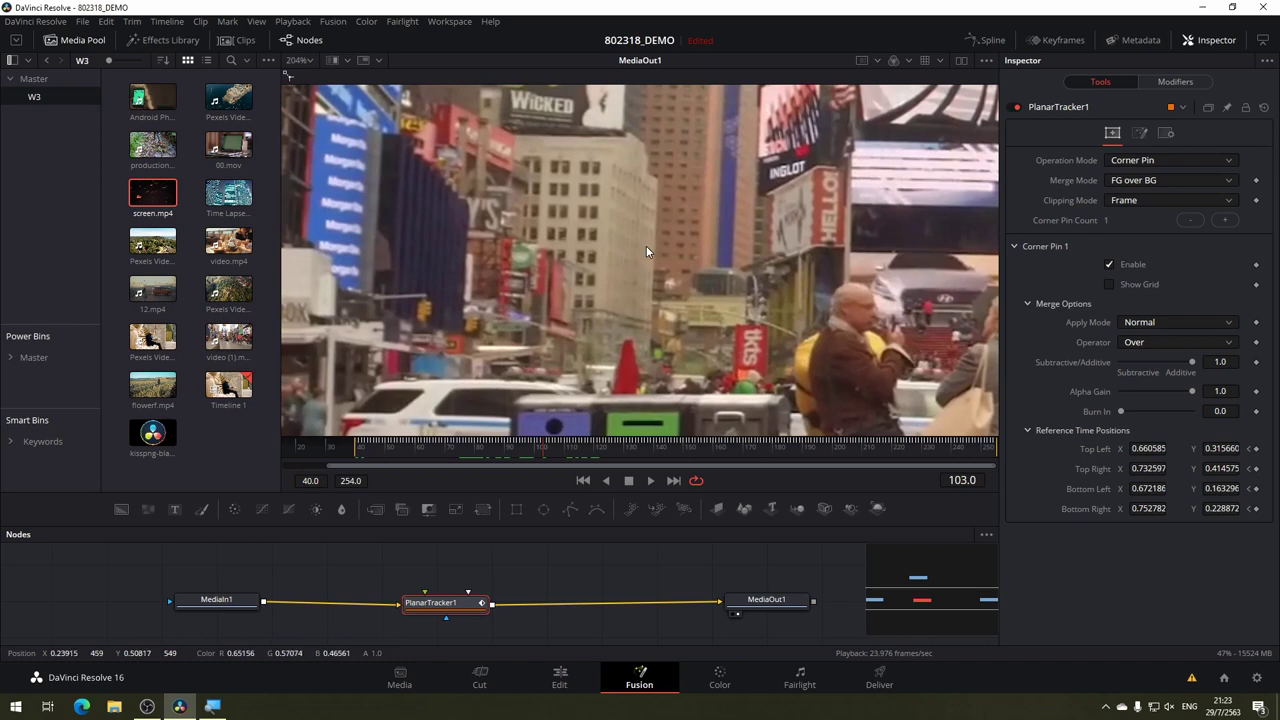
scroll(646, 251, down, 5)
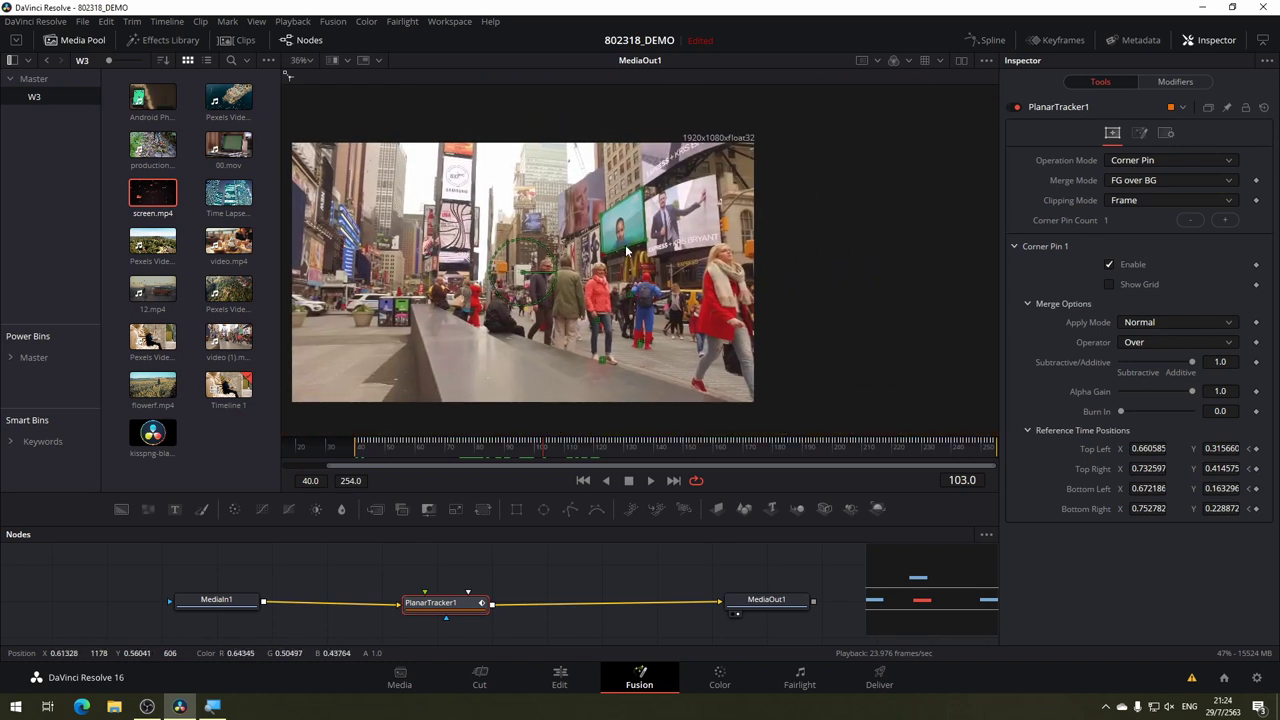
scroll(626, 250, up, 6)
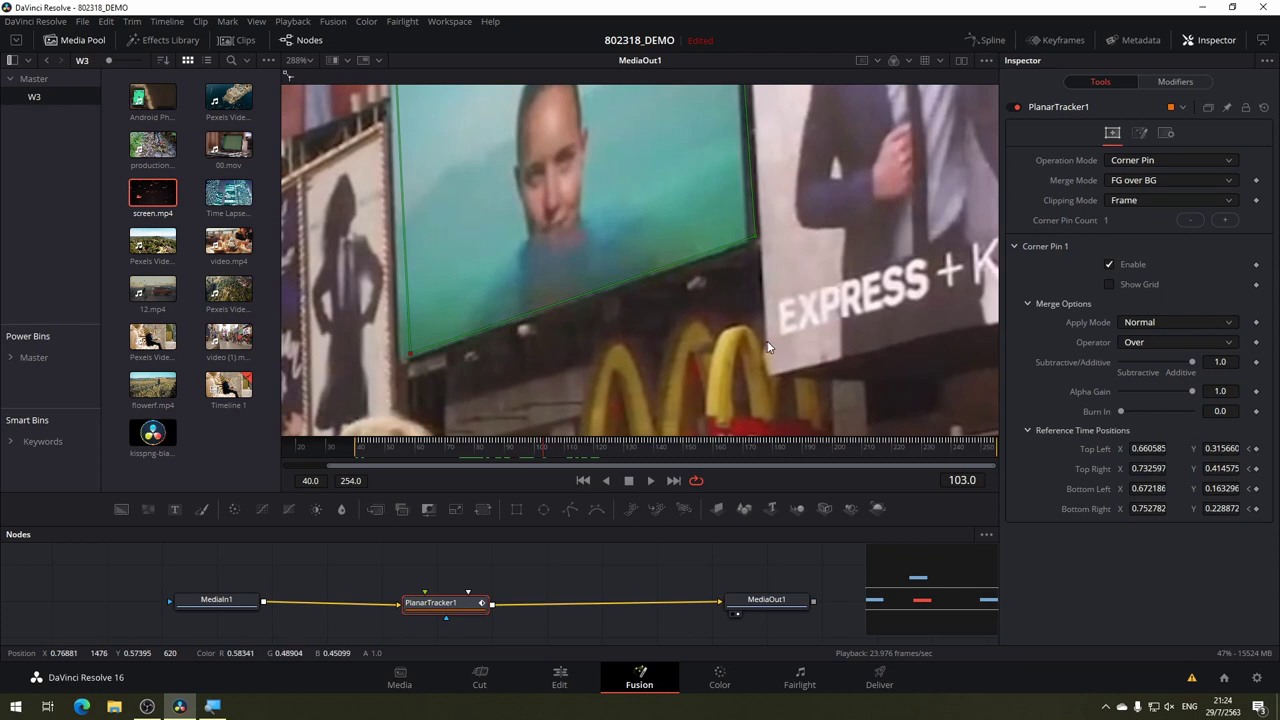
Keyframe all four corner positions at frame 103, then scrub back toward the start.
click(1256, 449)
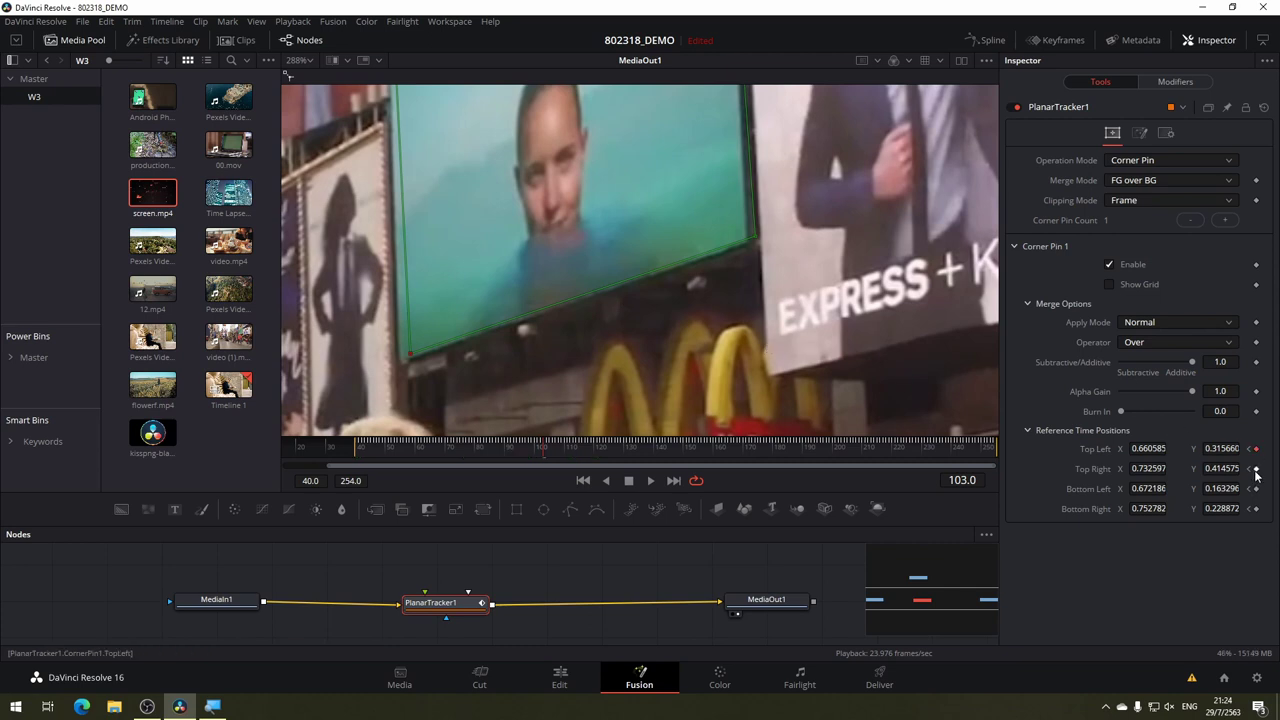
click(1256, 469)
click(1256, 489)
click(1257, 512)
mouse_move(462, 458)
mouse_down()
mouse_move(355, 459)
mouse_move(529, 450)
mouse_move(488, 458)
mouse_up()
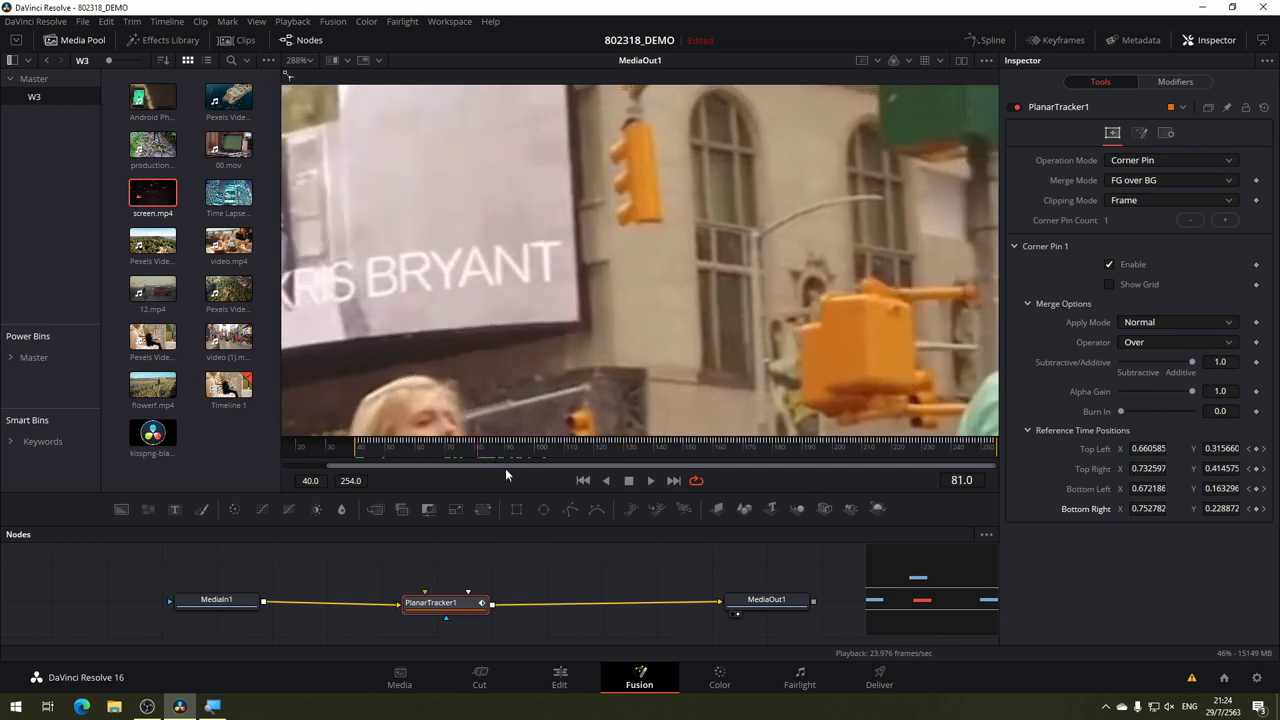
mouse_move(481, 450)
mouse_down()
mouse_move(504, 450)
mouse_move(461, 447)
mouse_up()
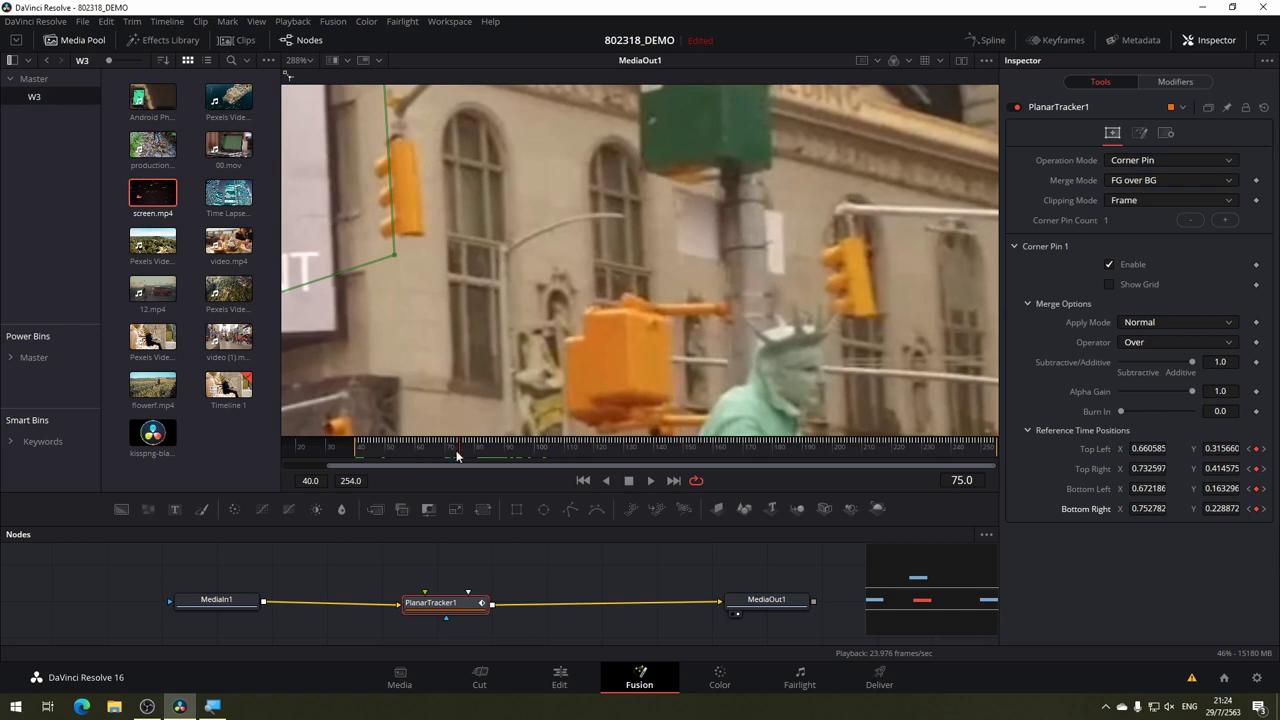
Zoom in on the billboard and nudge the top-left and bottom-left corner pins into place.
drag(420, 290, 737, 326)
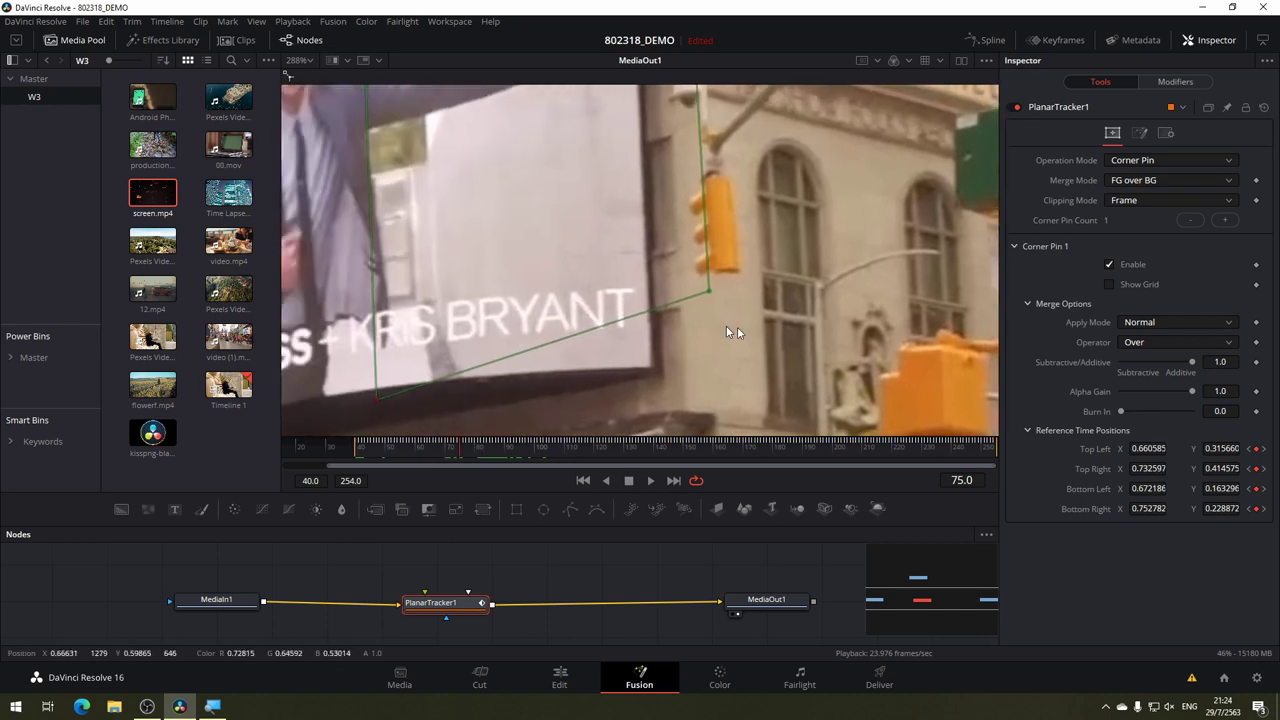
scroll(700, 360, down, 2)
scroll(730, 352, down, 1)
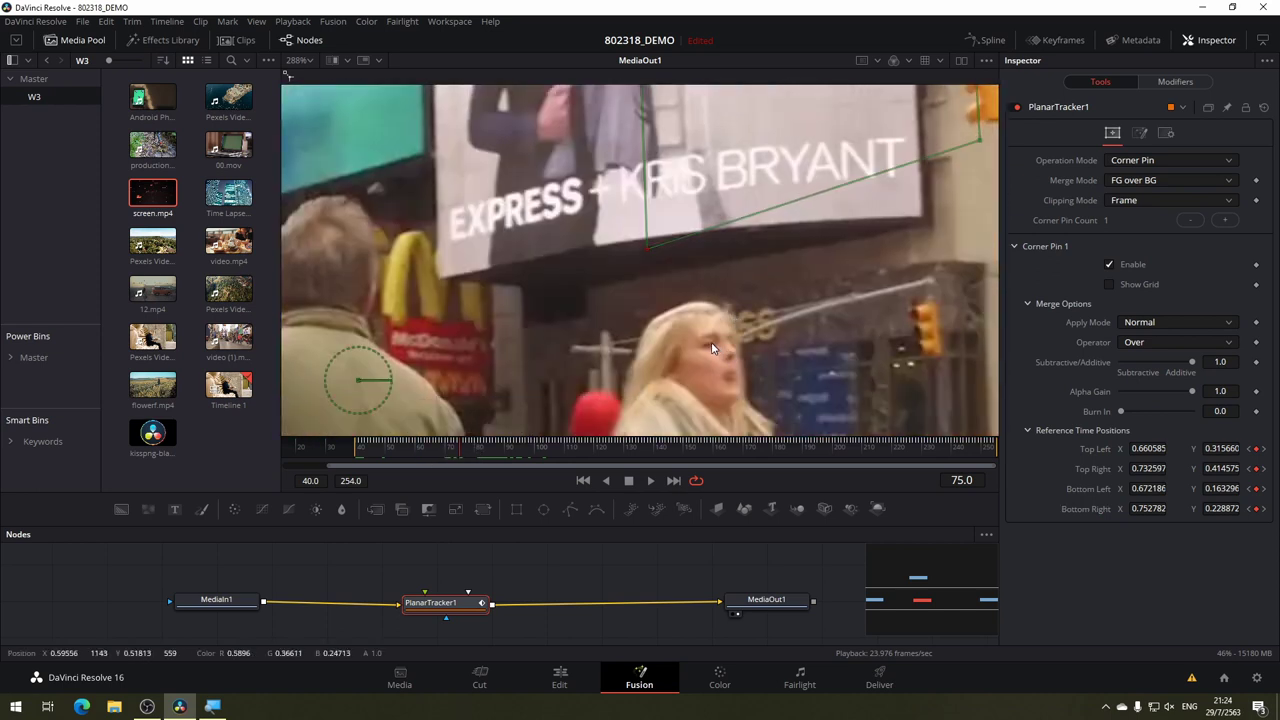
scroll(720, 345, down, 1)
scroll(711, 341, down, 1)
mouse_move(683, 339)
mouse_down()
mouse_move(737, 186)
mouse_move(552, 198)
mouse_up()
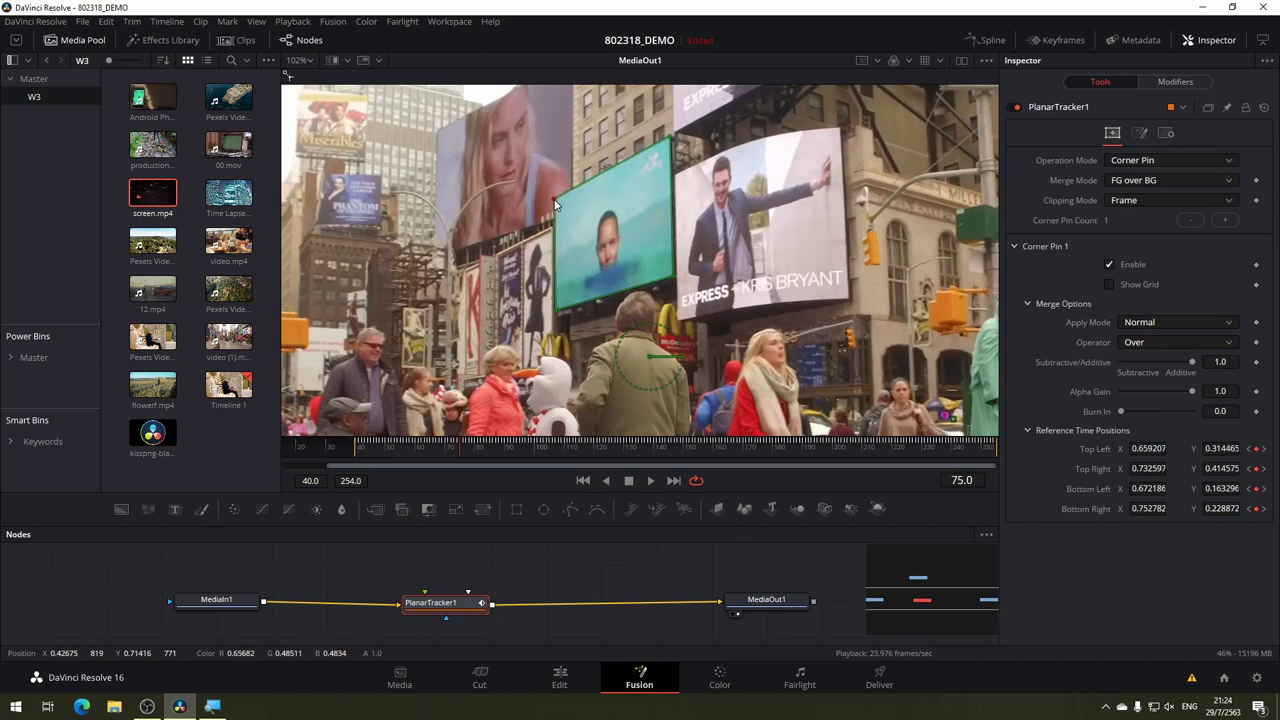
scroll(561, 232, up, 5)
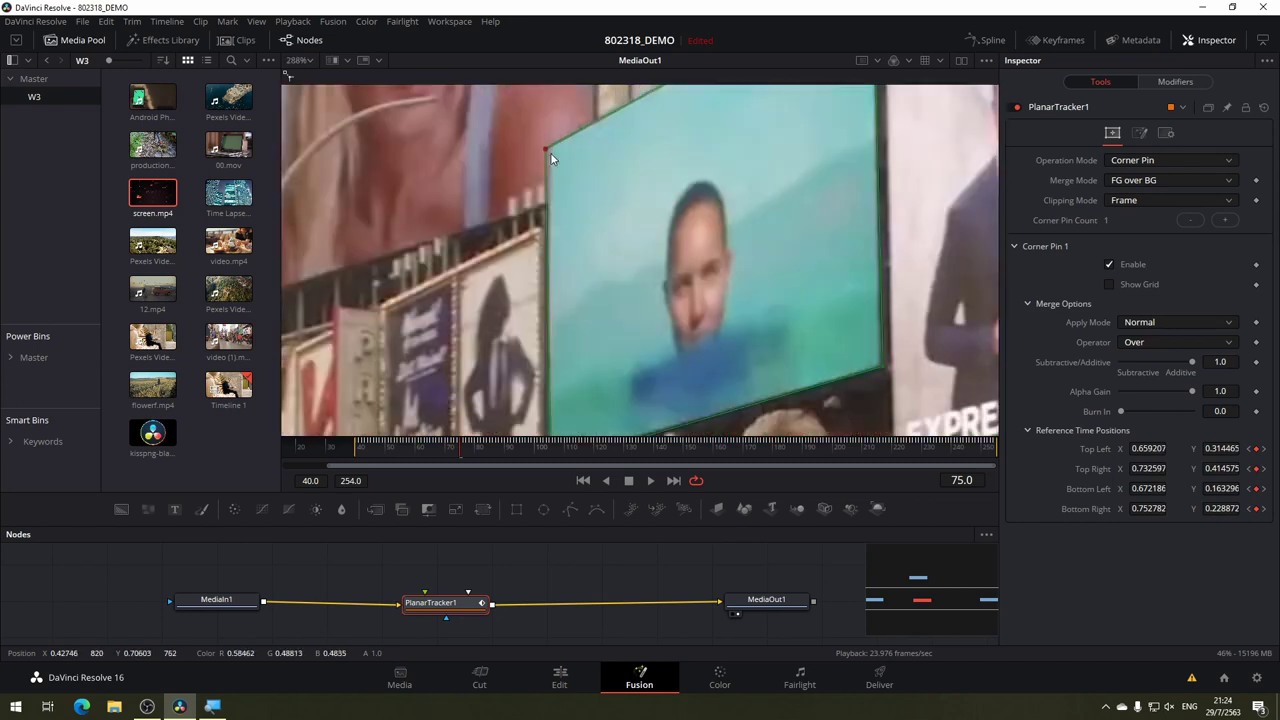
drag(547, 153, 551, 146)
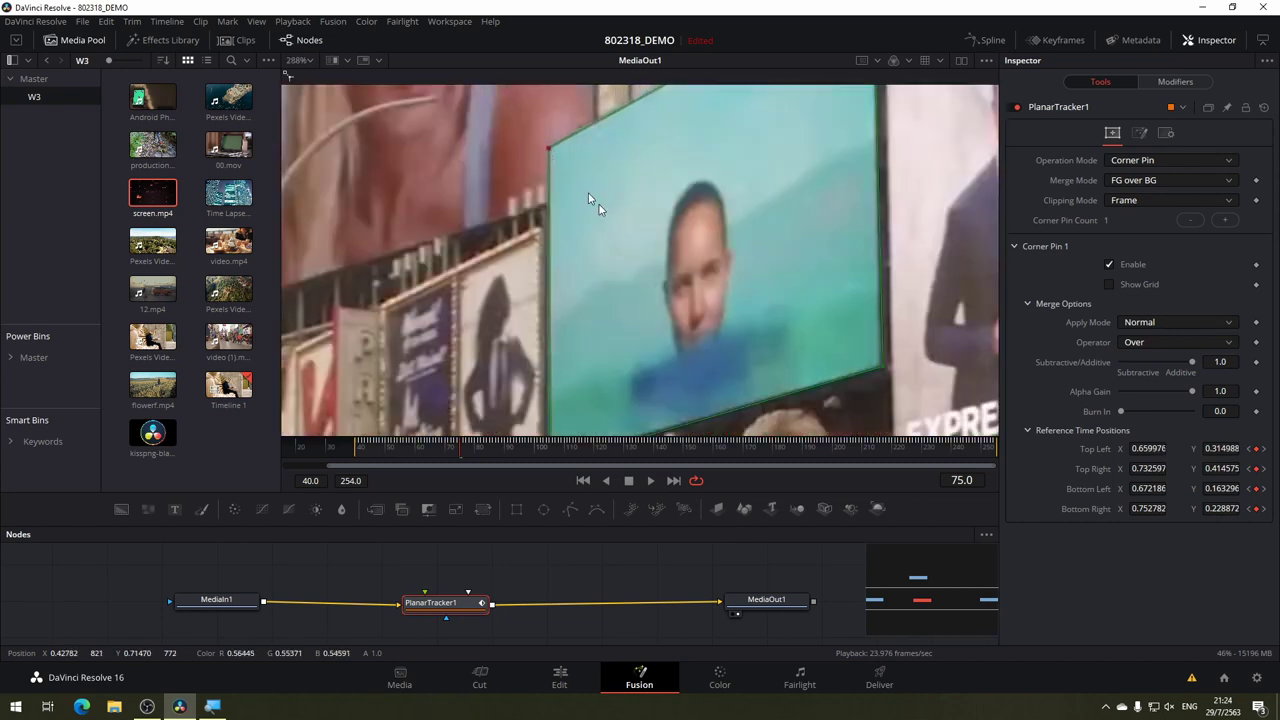
scroll(661, 210, down, 2)
scroll(661, 210, down, 2)
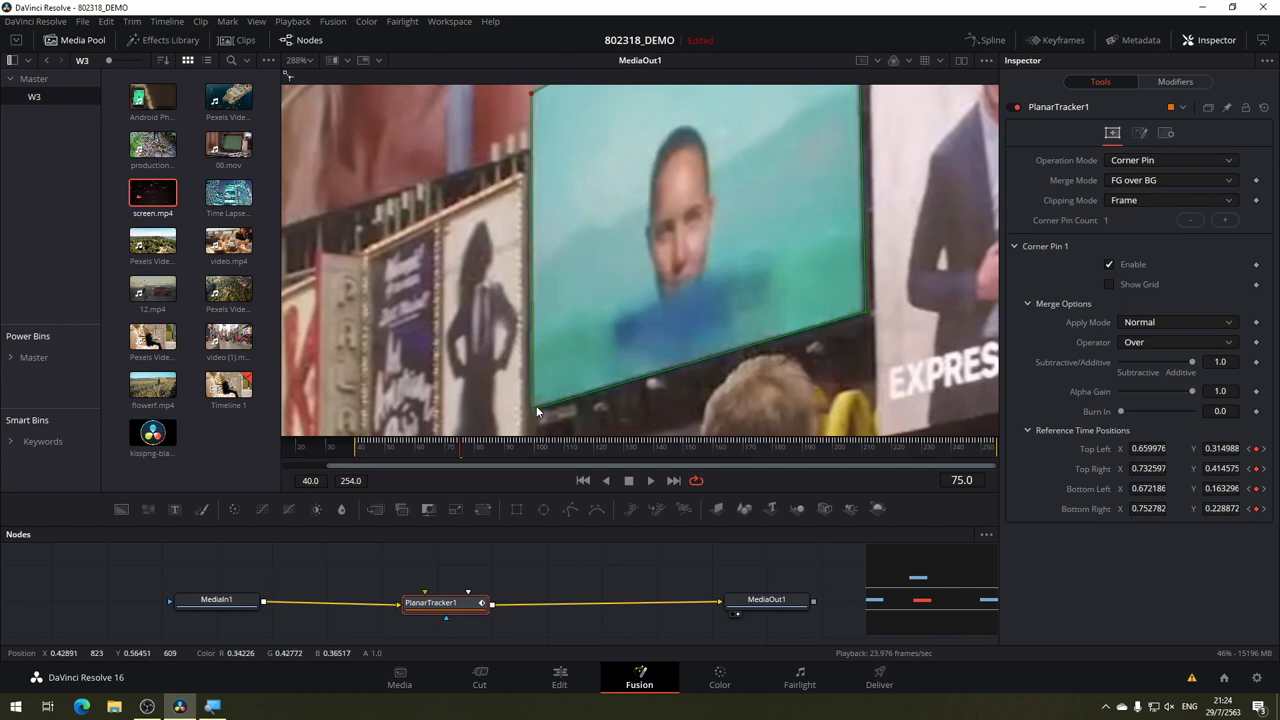
drag(534, 412, 532, 412)
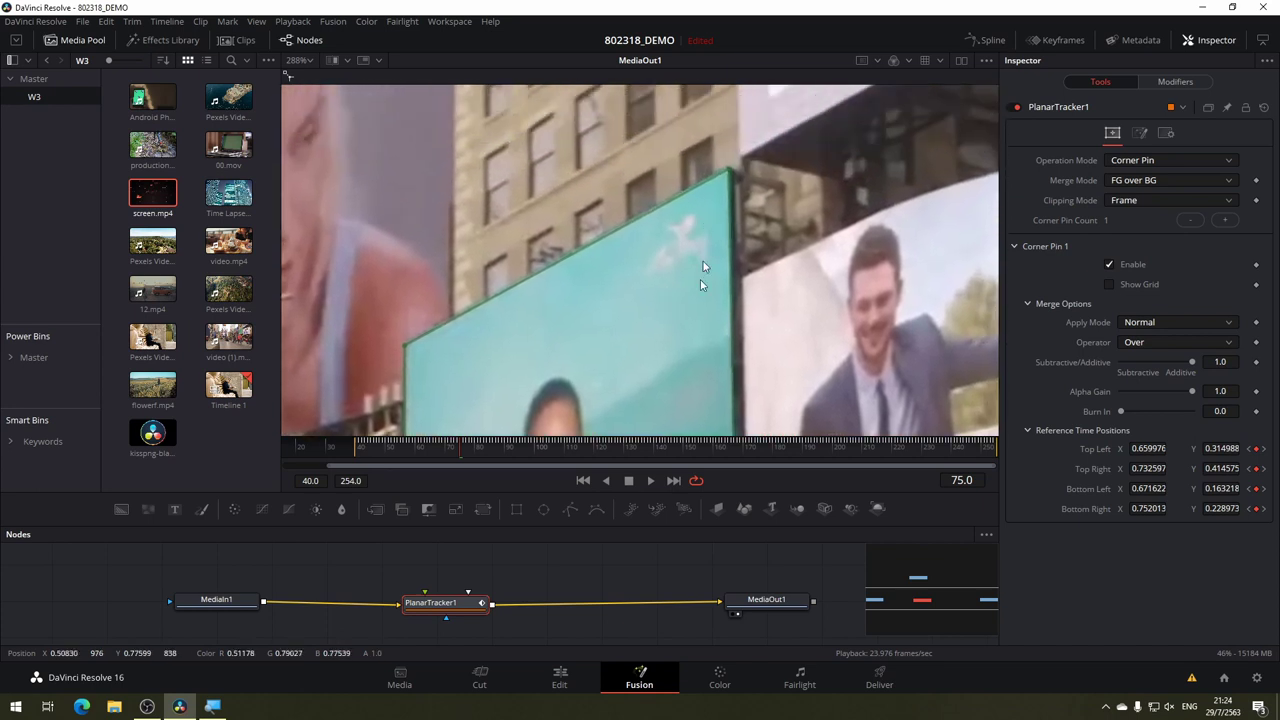
At frame 58, fit the bottom-right and bottom-left corners, then check frames 49 and 67.
click(410, 446)
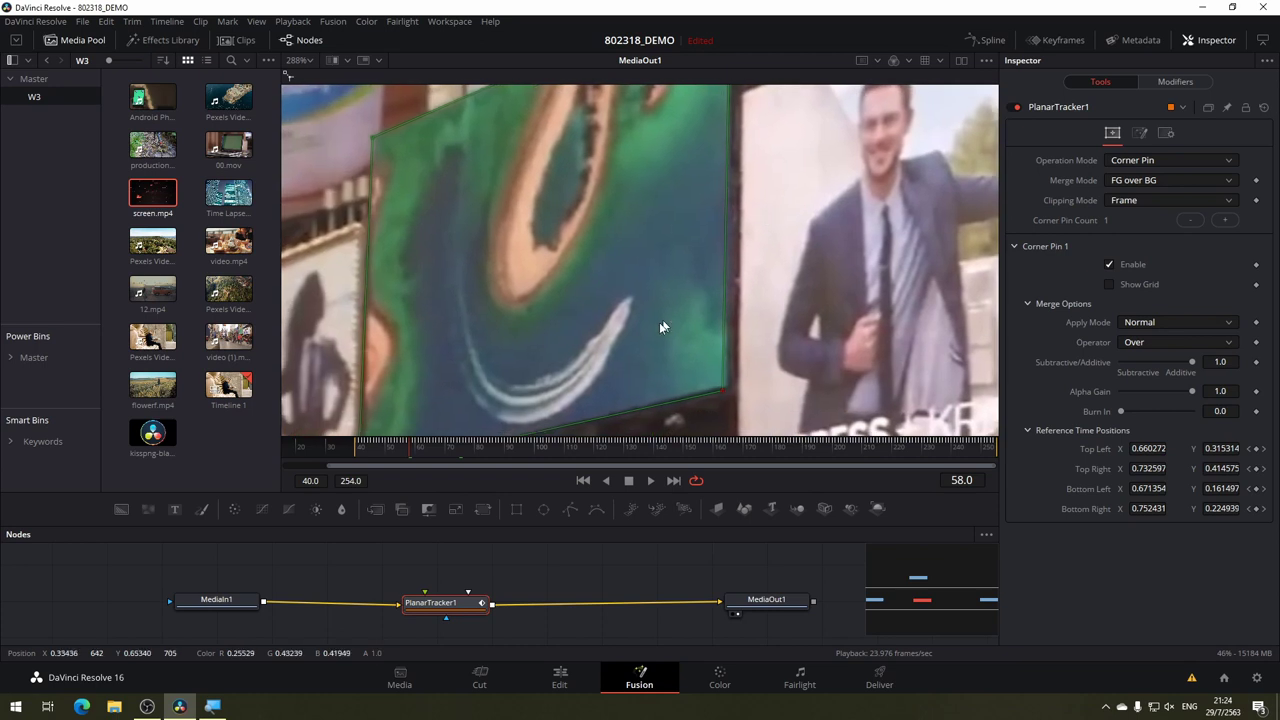
drag(765, 356, 773, 352)
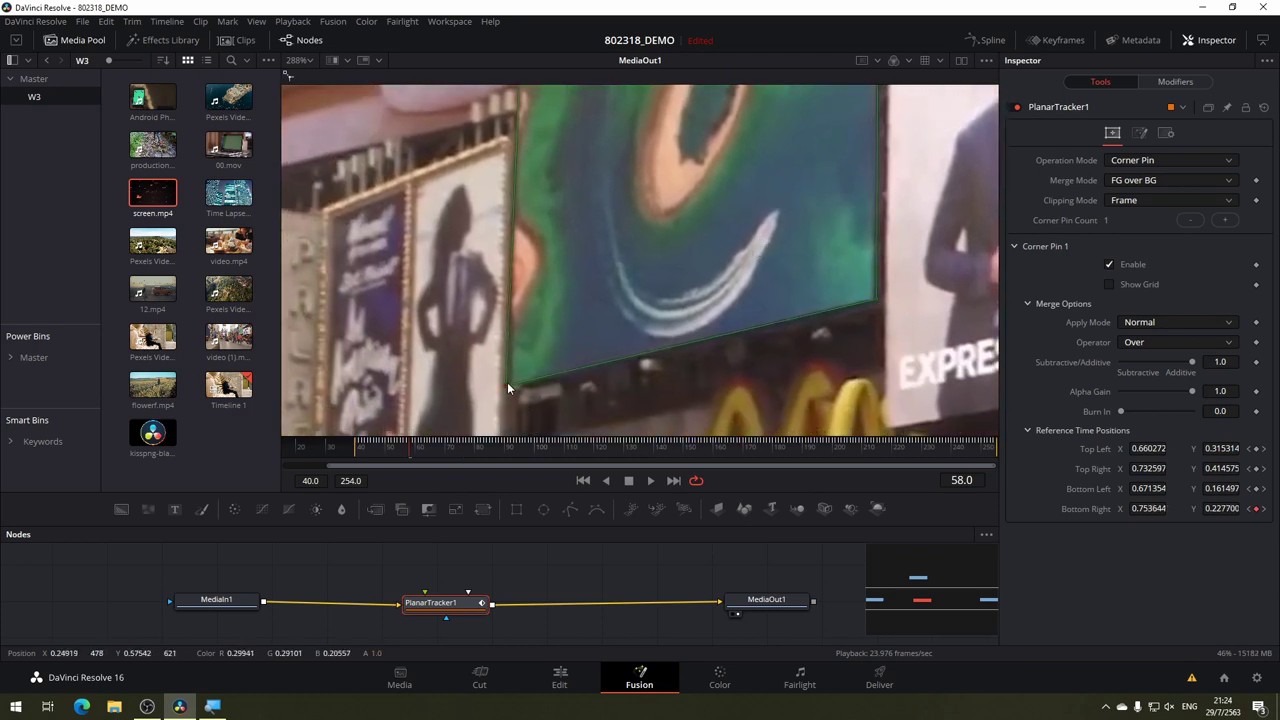
drag(507, 382, 513, 385)
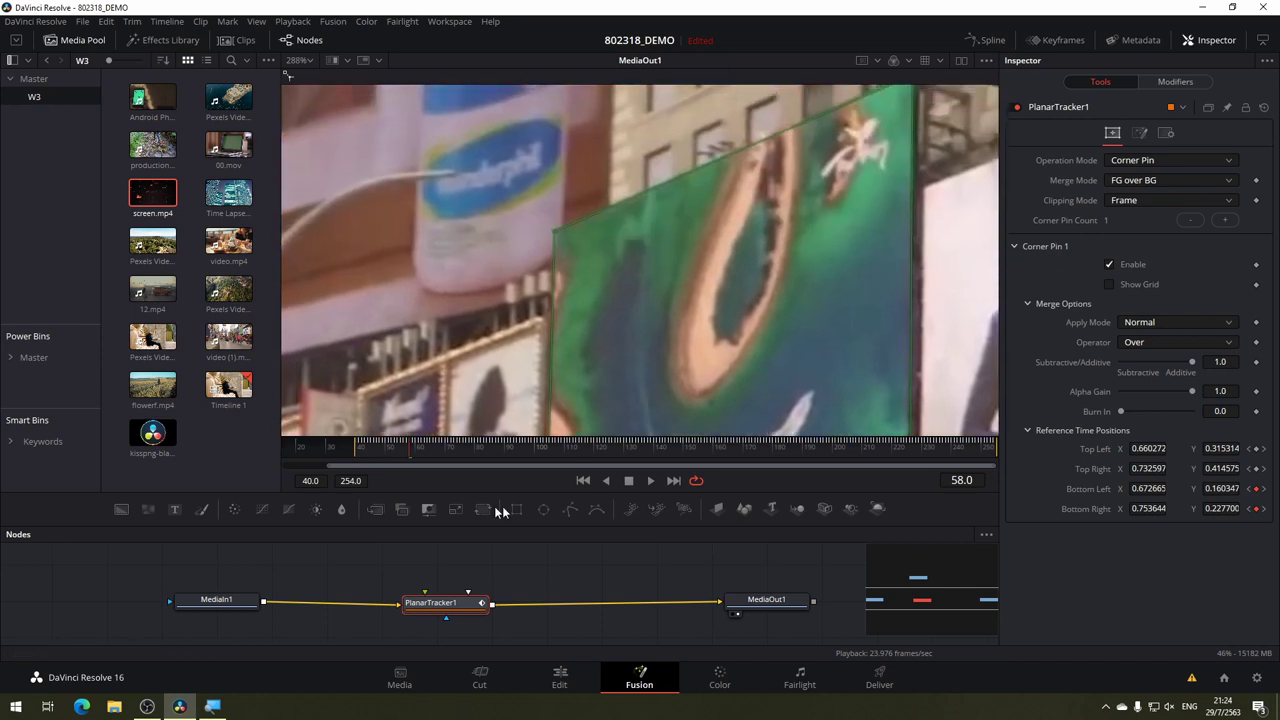
click(383, 452)
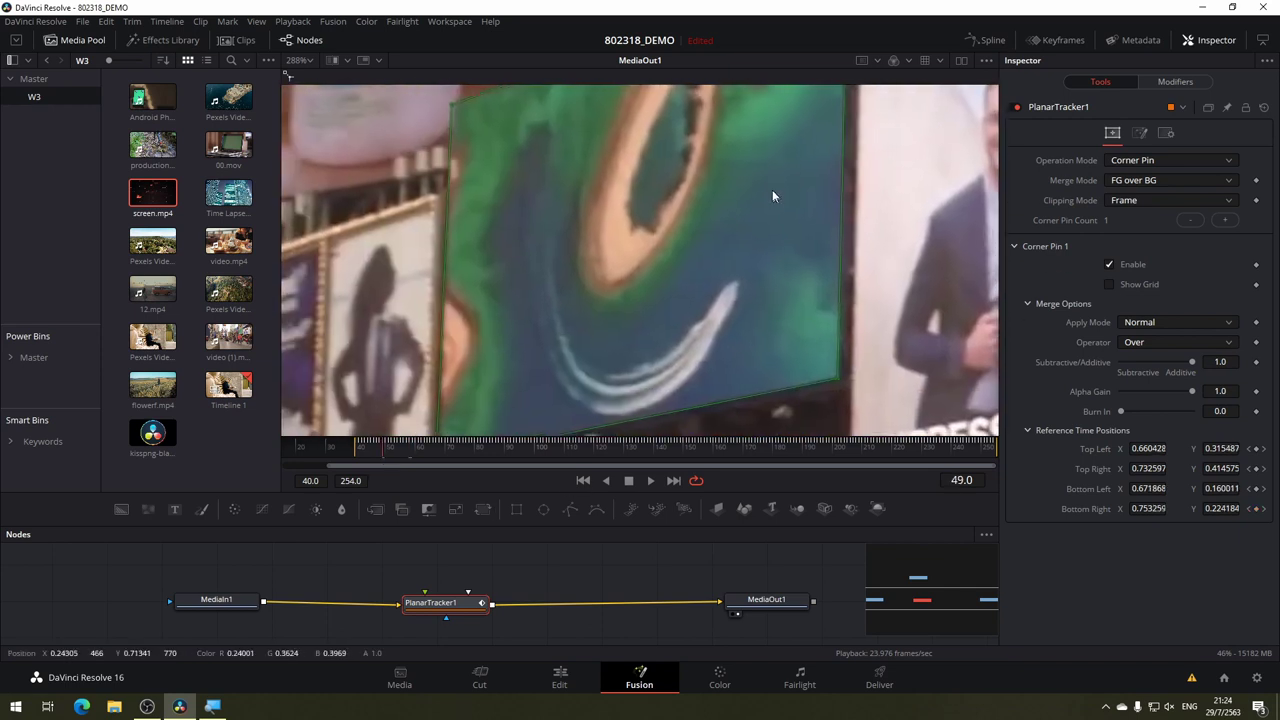
click(436, 448)
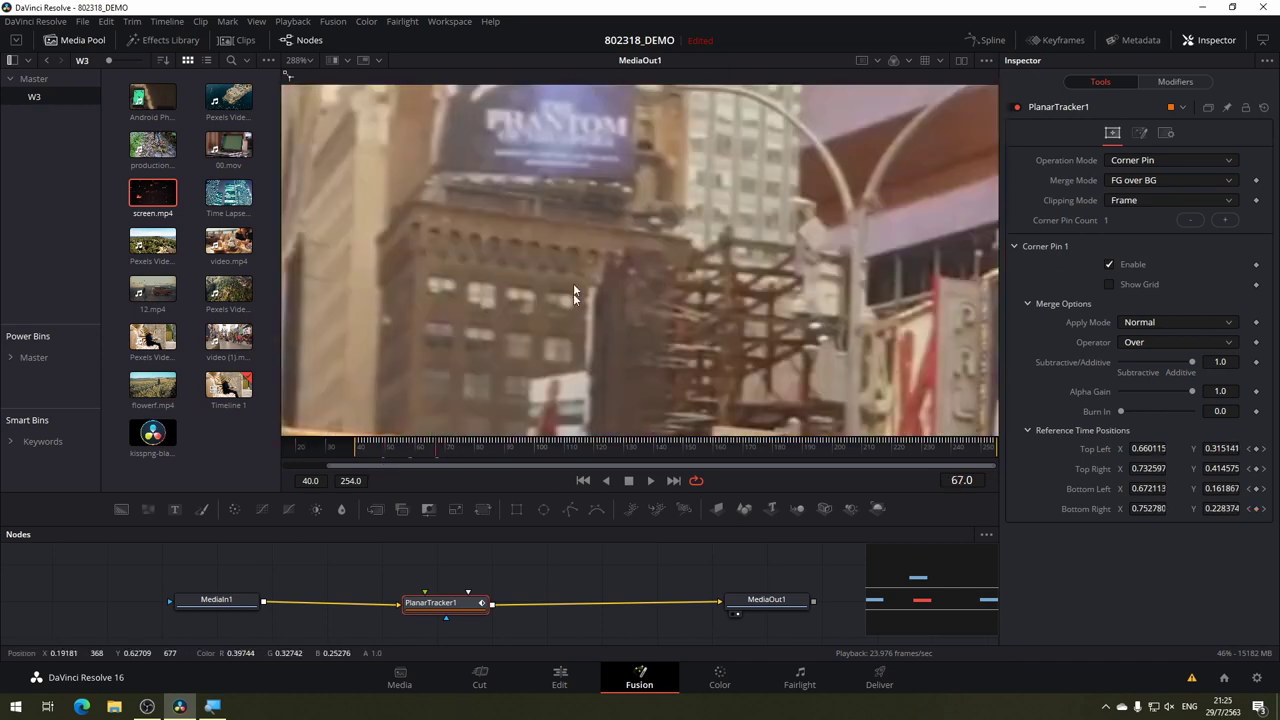
scroll(568, 297, down, 2)
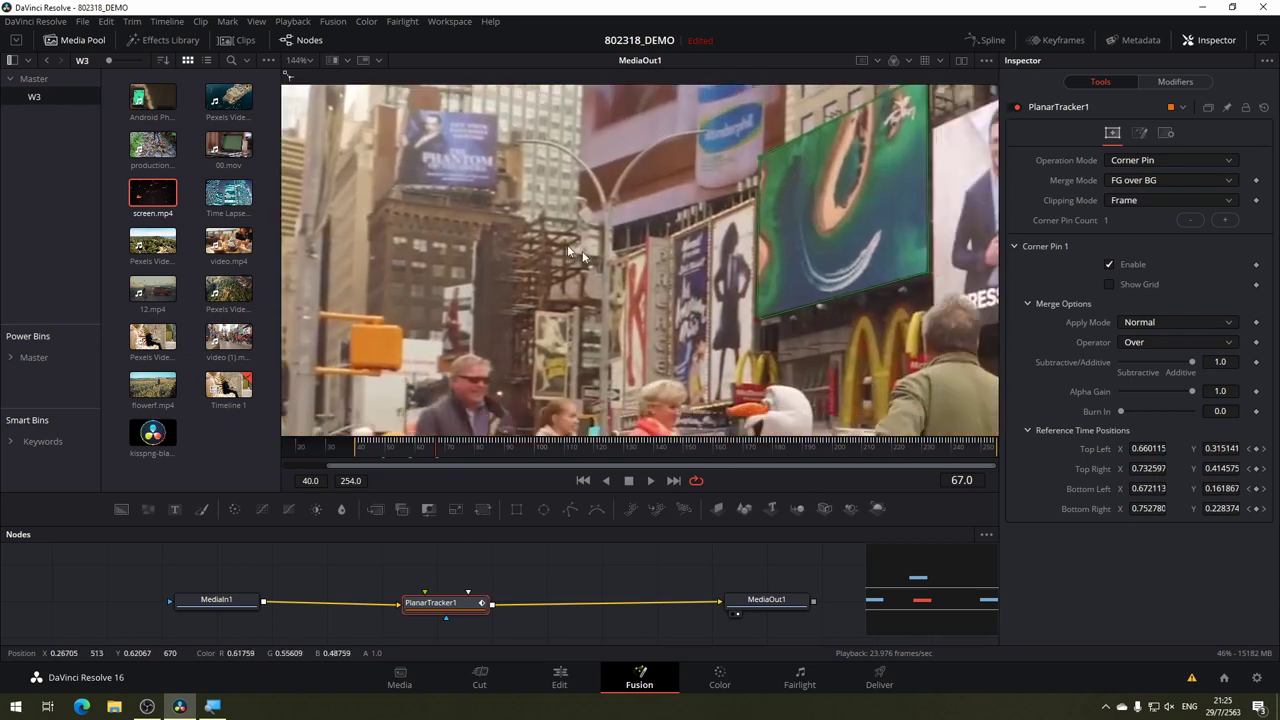
At frame 129, realign the bottom-right, bottom-left and top-left corner pins to the billboard.
click(622, 450)
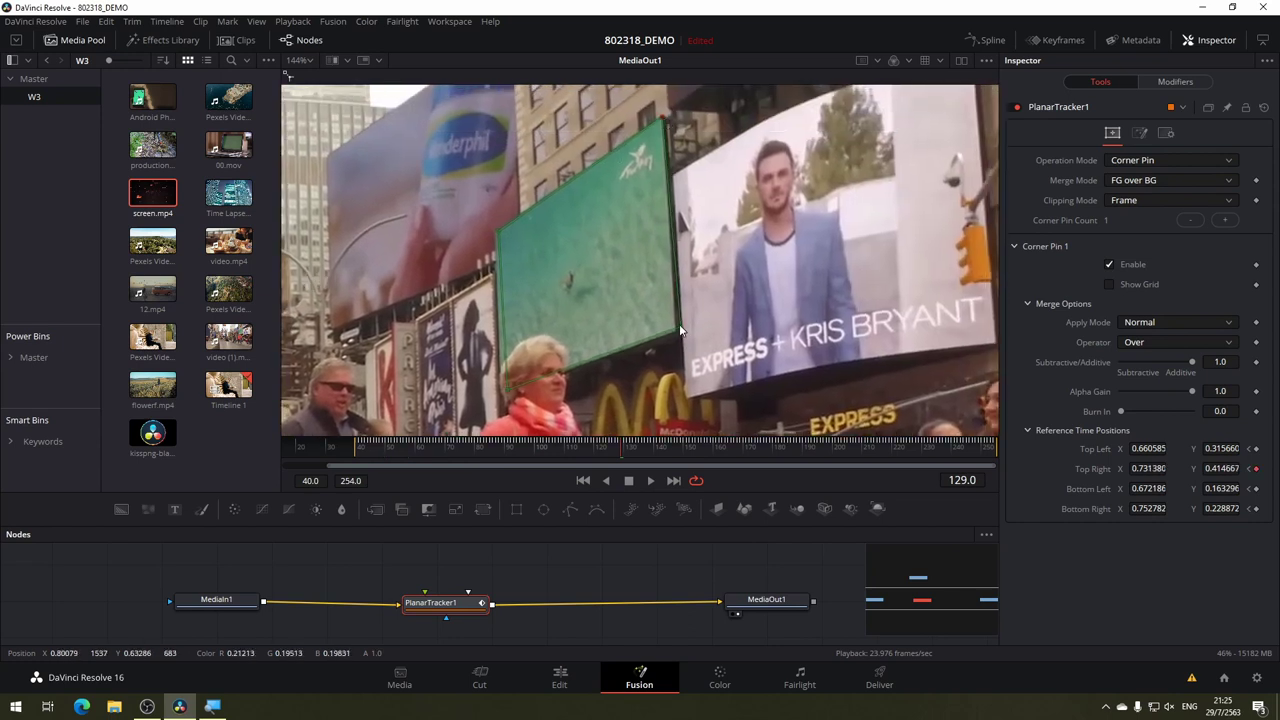
drag(694, 345, 674, 331)
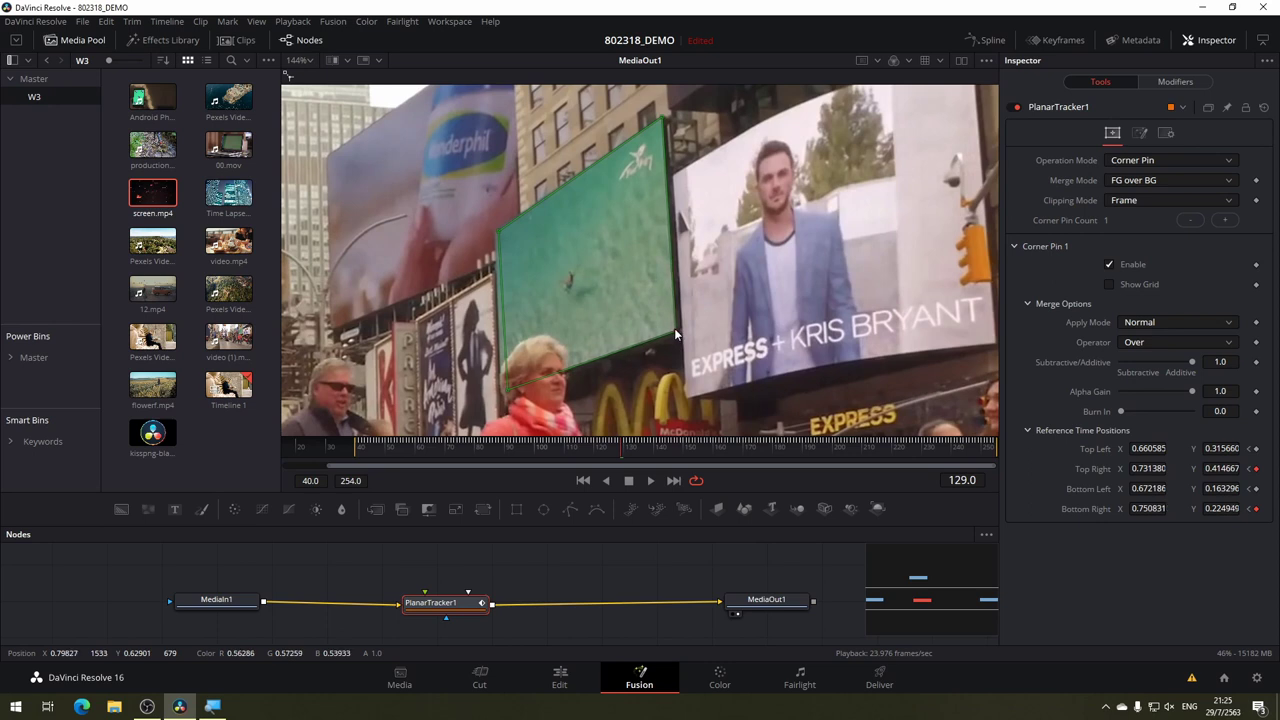
drag(503, 391, 500, 392)
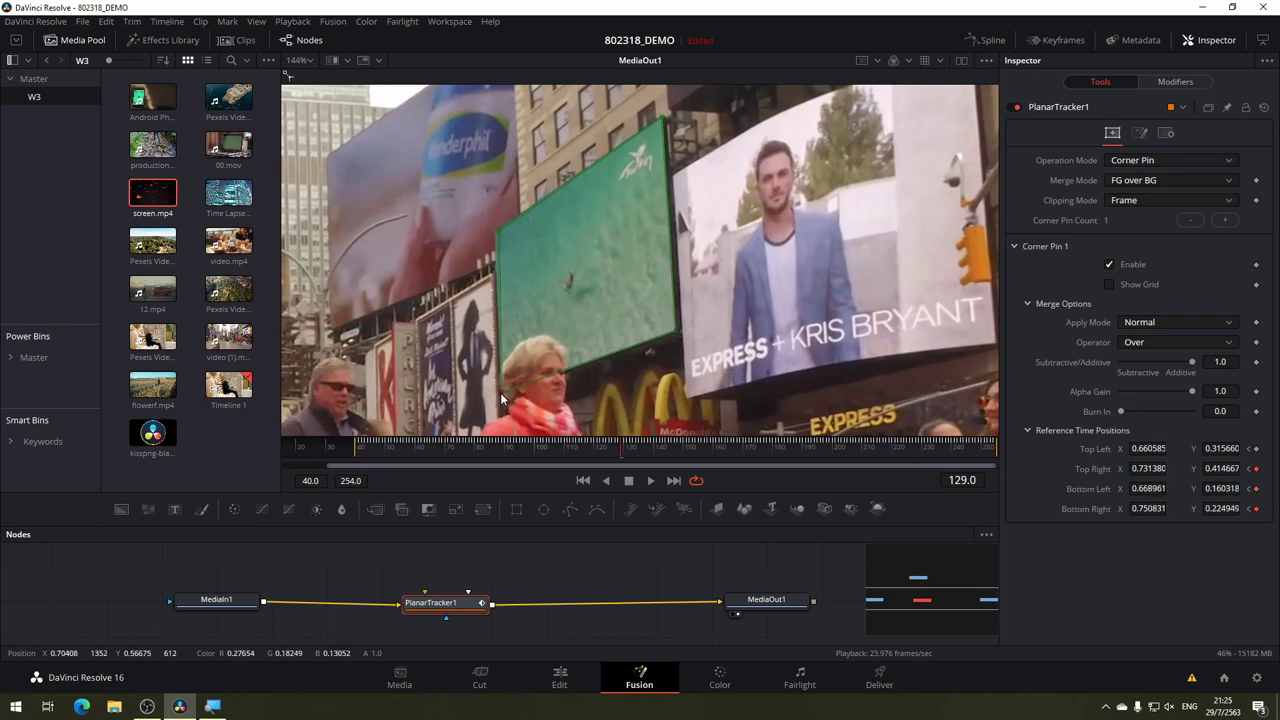
drag(499, 229, 495, 230)
At frame 96, nudge the bottom-right, top-right and bottom-left corners onto the billboard.
click(524, 446)
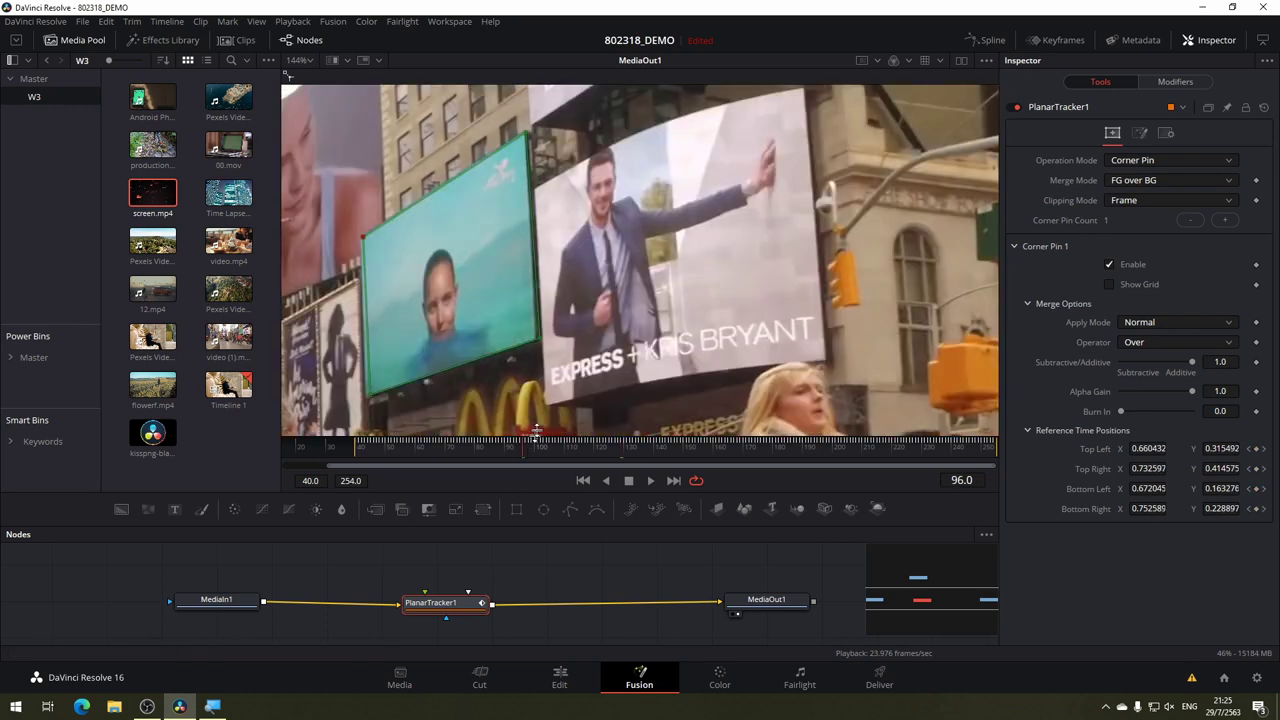
drag(537, 343, 537, 342)
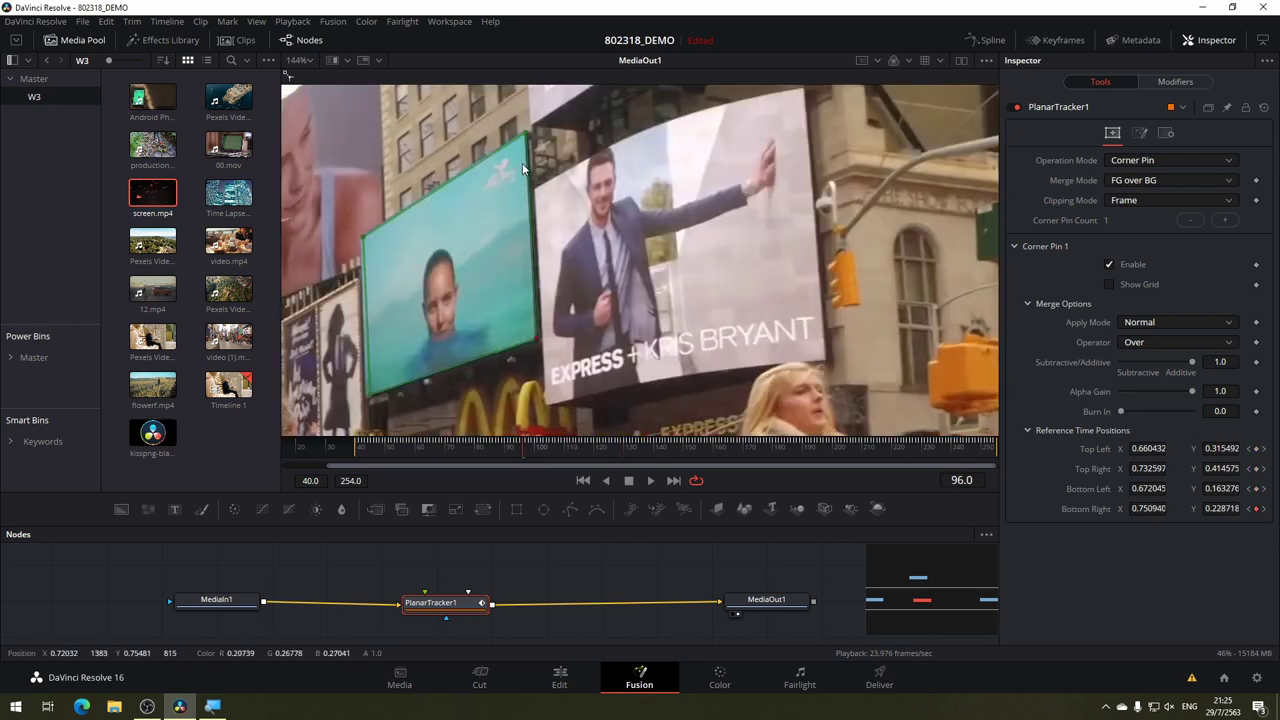
drag(526, 133, 524, 132)
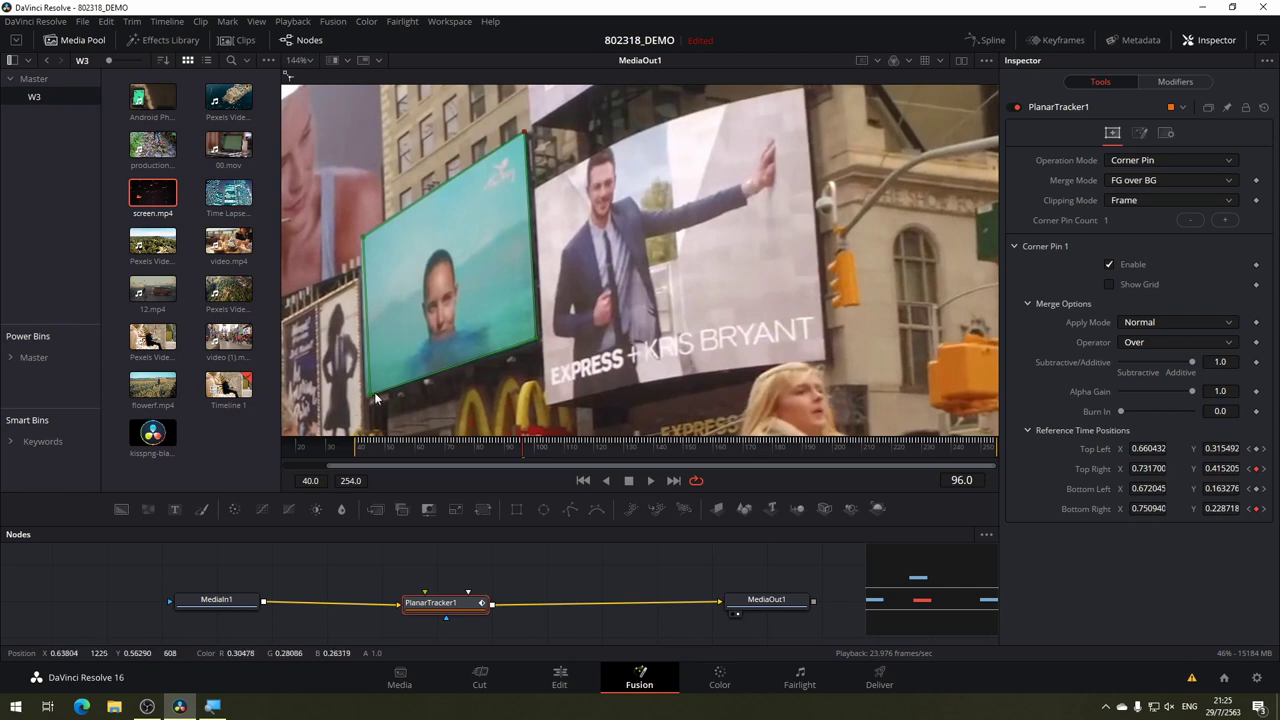
drag(368, 400, 364, 400)
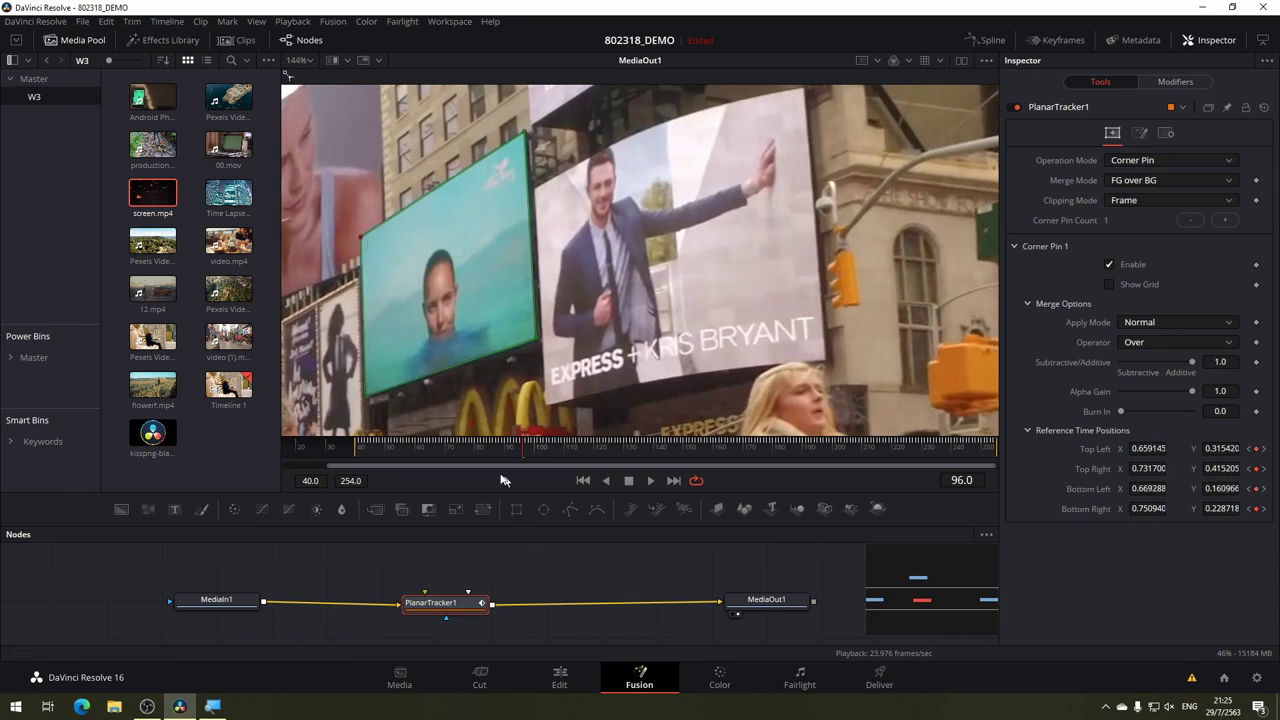
Check the billboard alignment at frames 82, 99, 149 and 184.
click(484, 445)
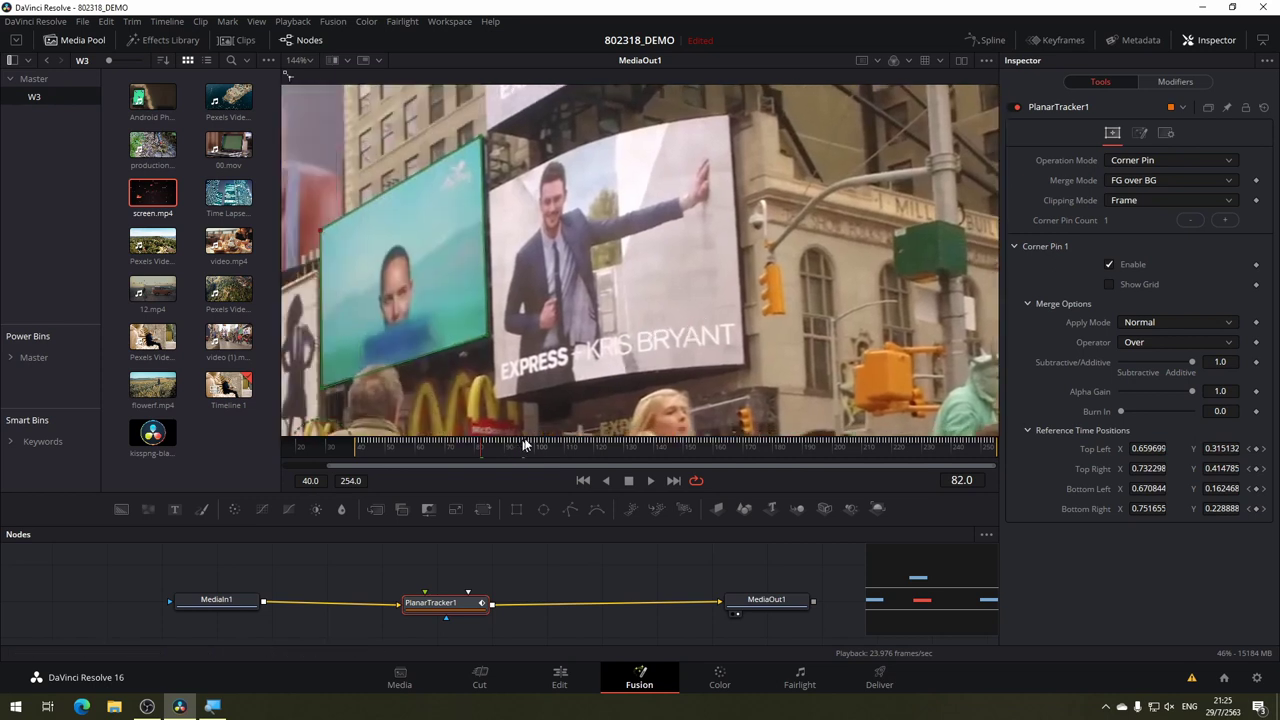
click(538, 451)
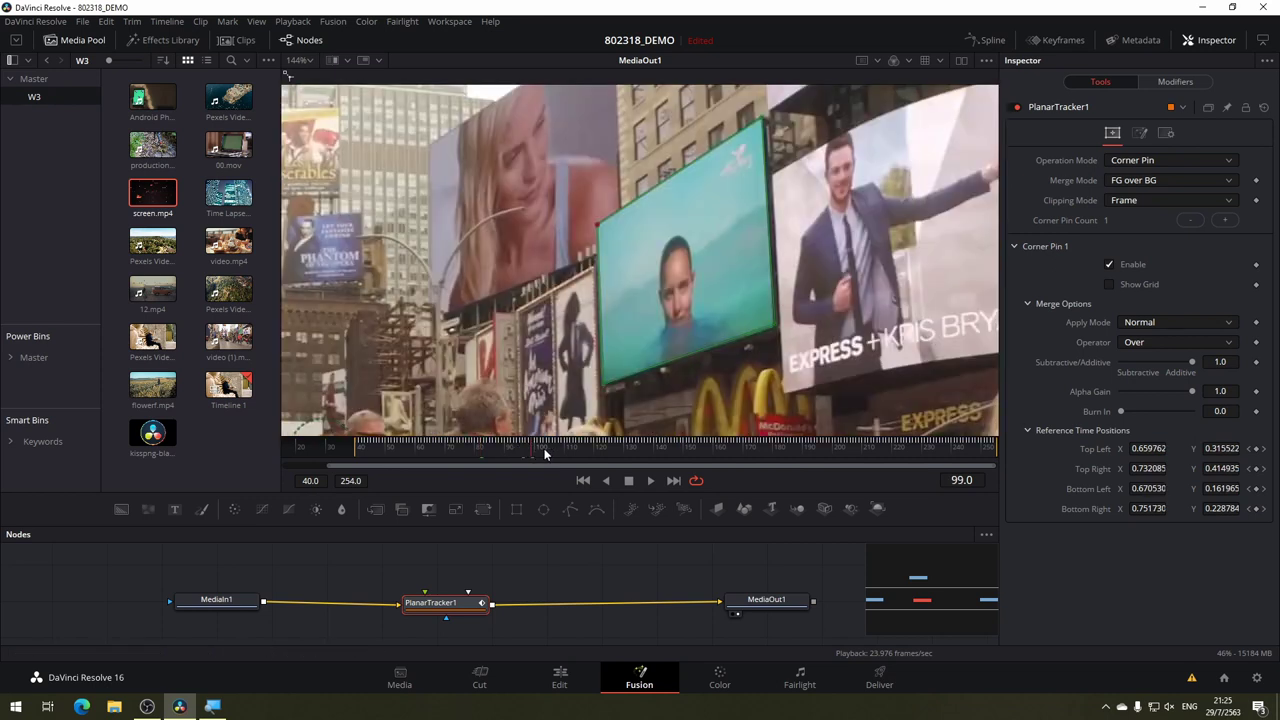
click(681, 451)
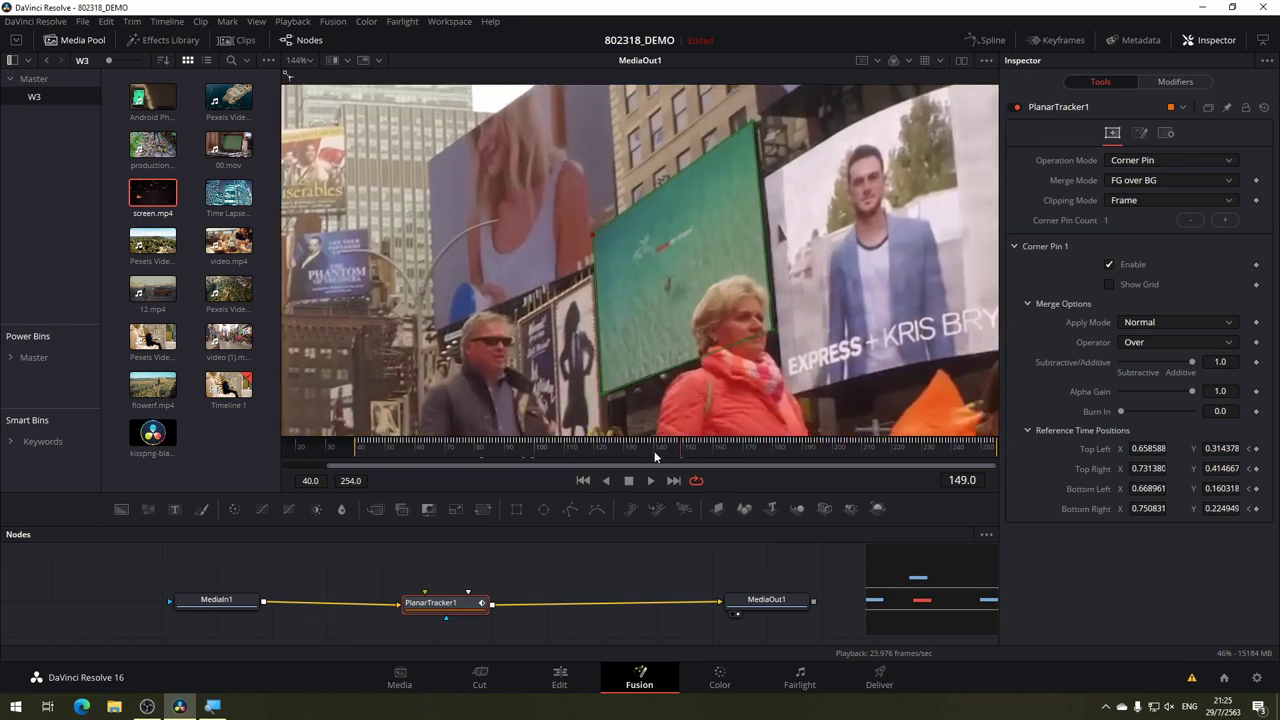
click(638, 450)
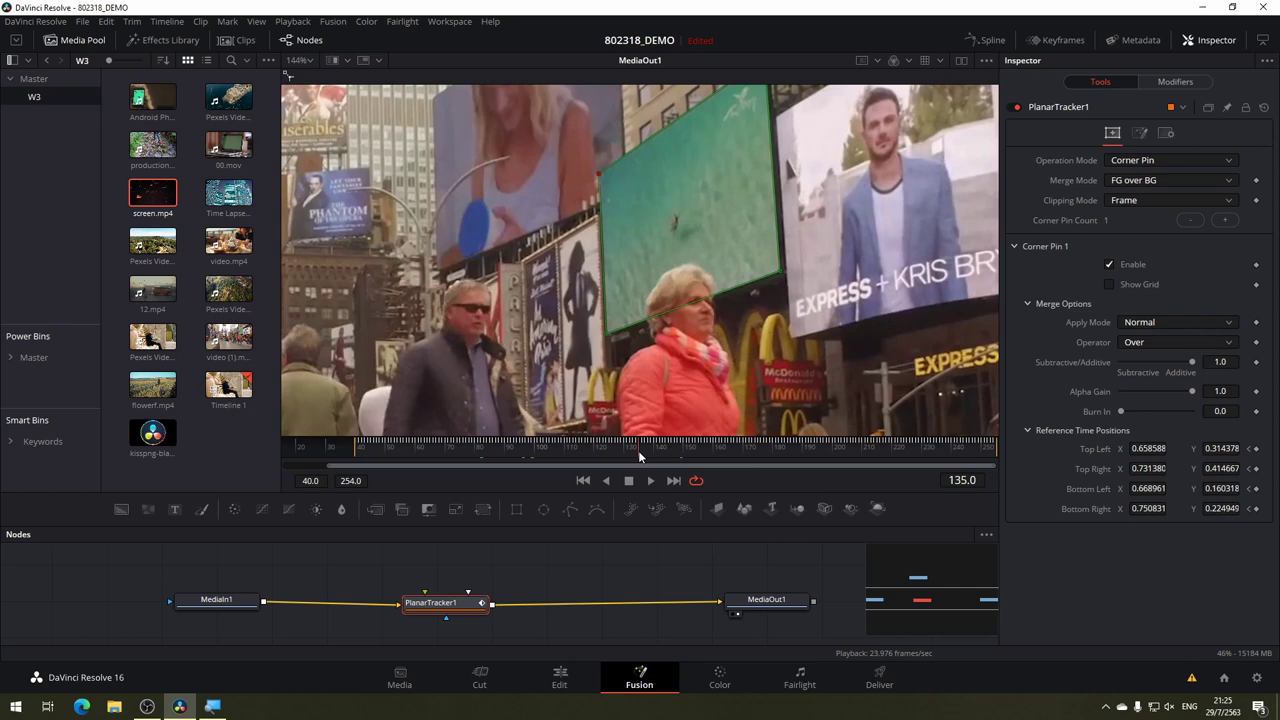
click(785, 442)
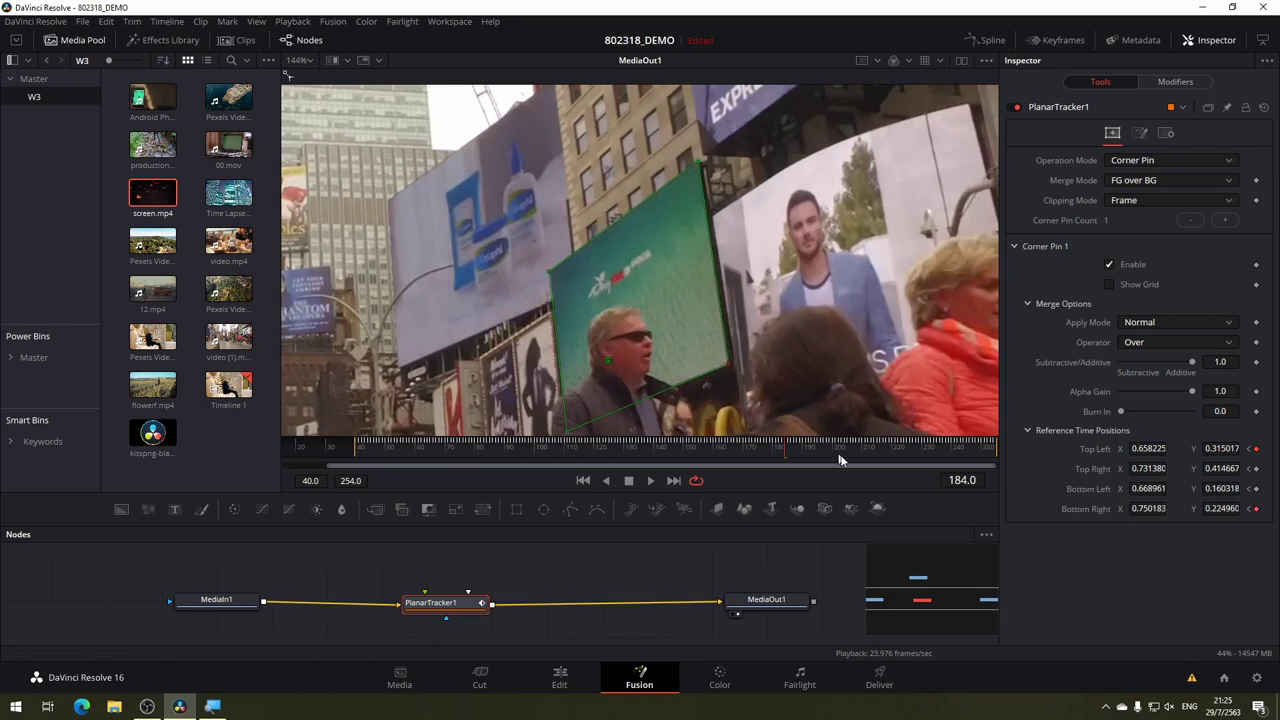
Realign the bottom-left corner pin onto the billboard at frame 216, then check frames 202–249.
click(878, 448)
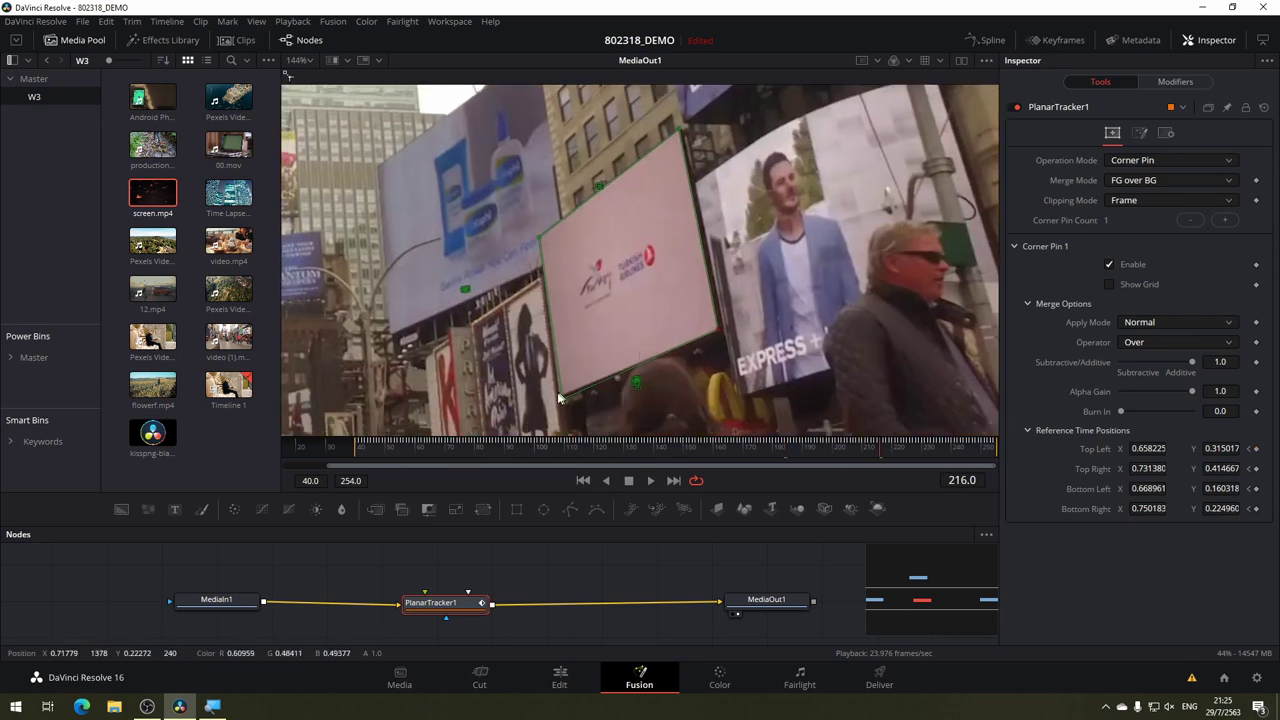
drag(564, 396, 560, 395)
click(840, 449)
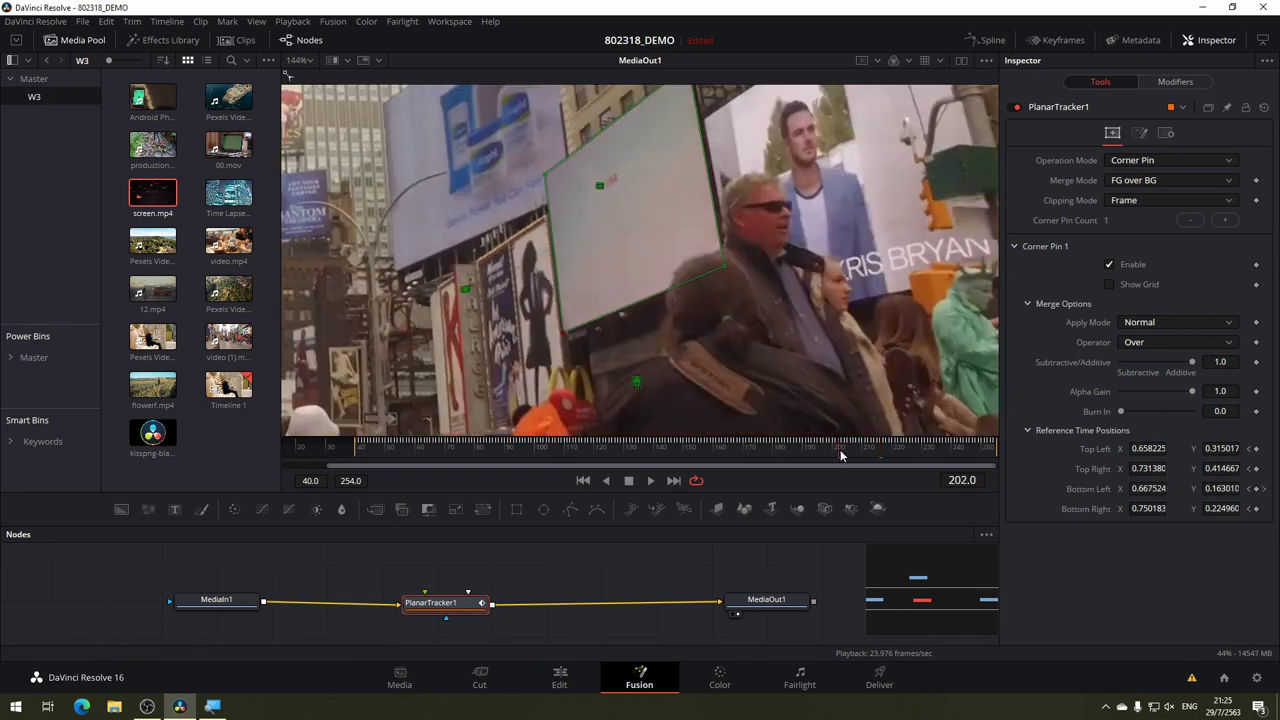
click(937, 450)
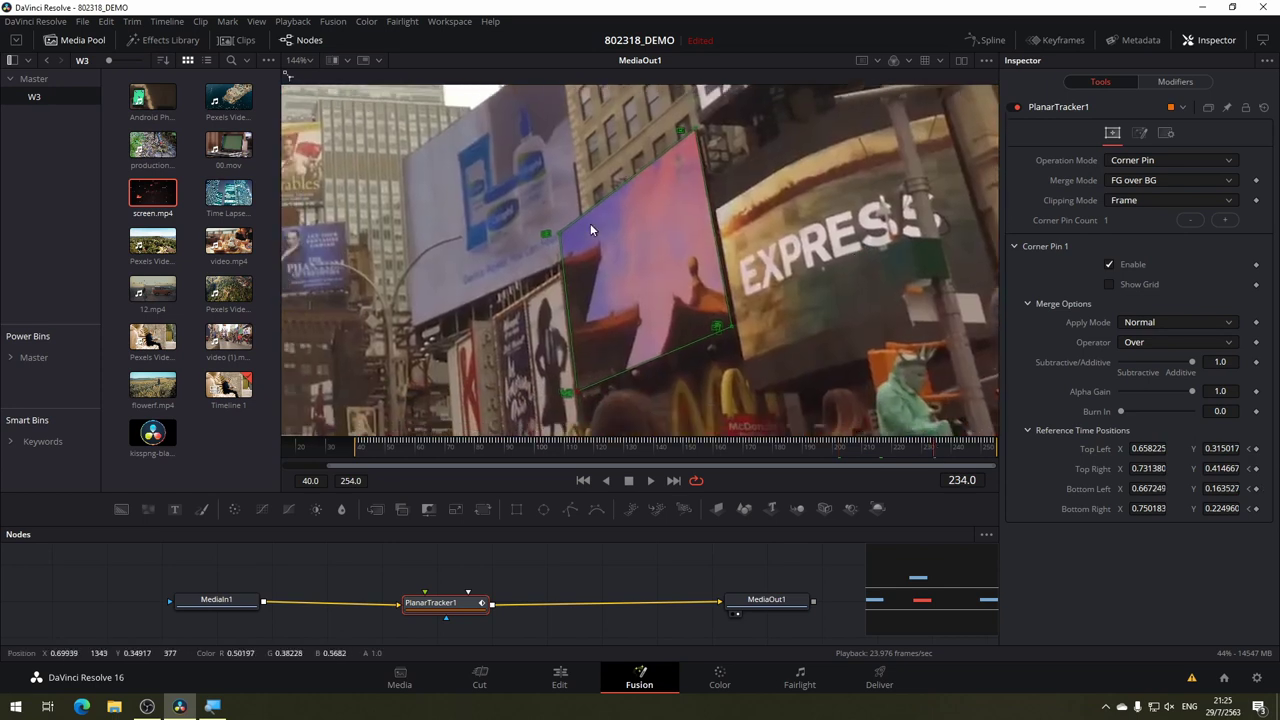
click(980, 451)
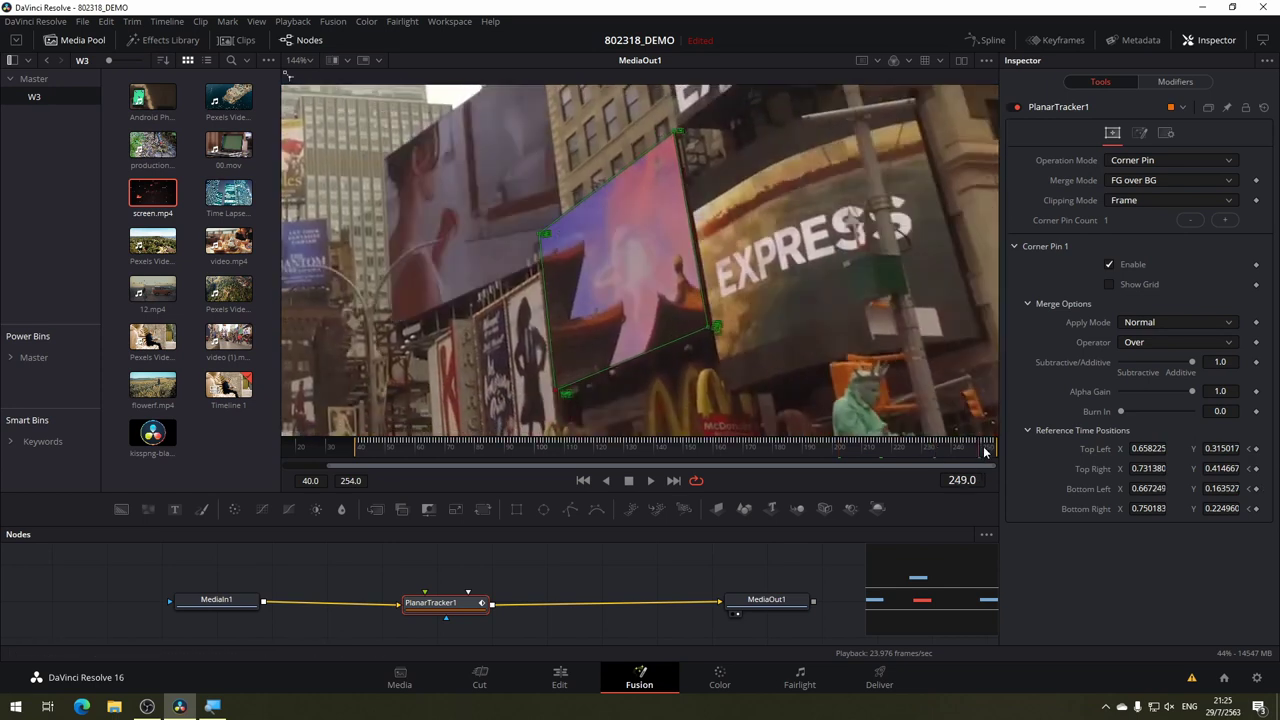
Review the final frames up to 254 and move the top-left corner pin onto the billboard's corner.
drag(984, 452, 995, 455)
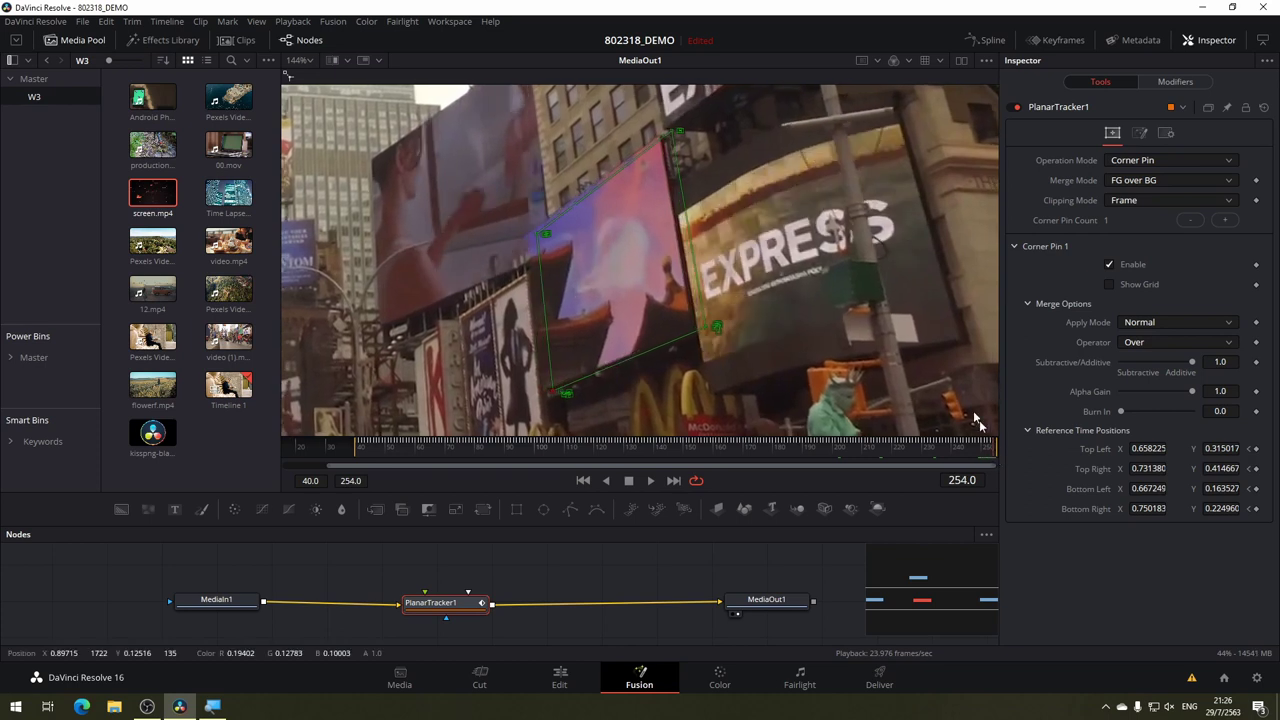
click(982, 455)
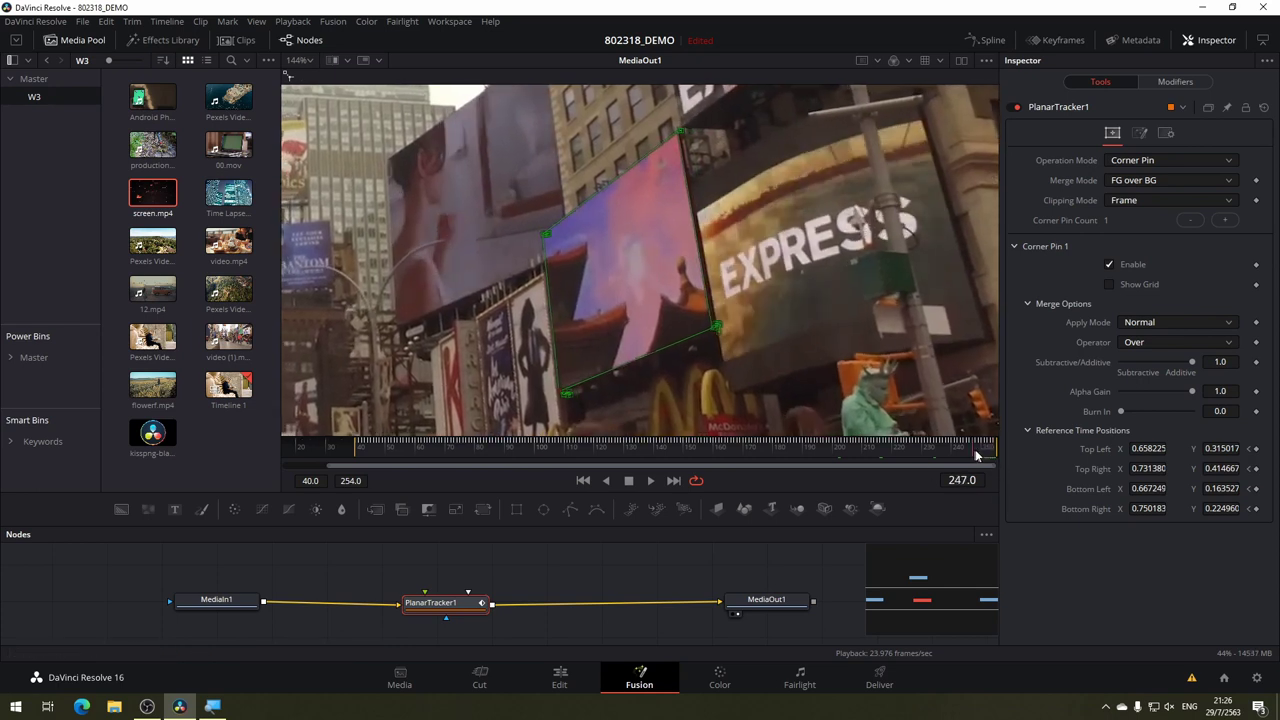
drag(928, 455, 934, 451)
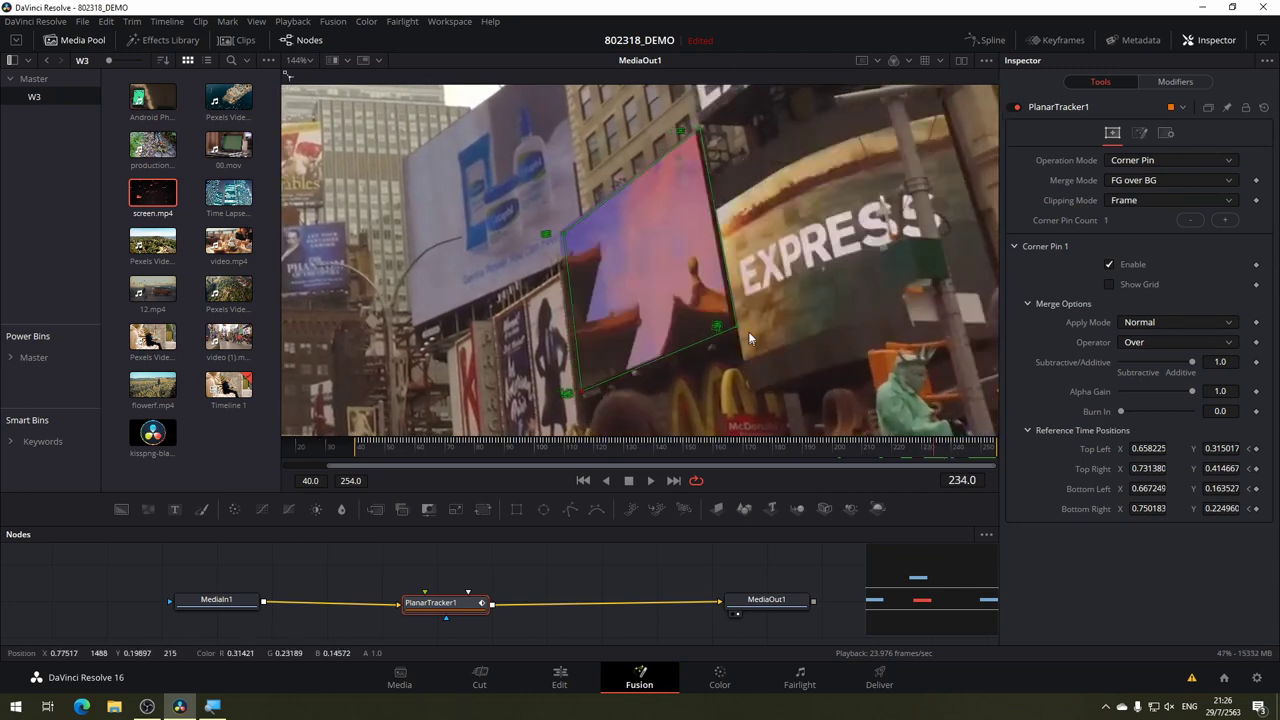
drag(934, 448, 979, 453)
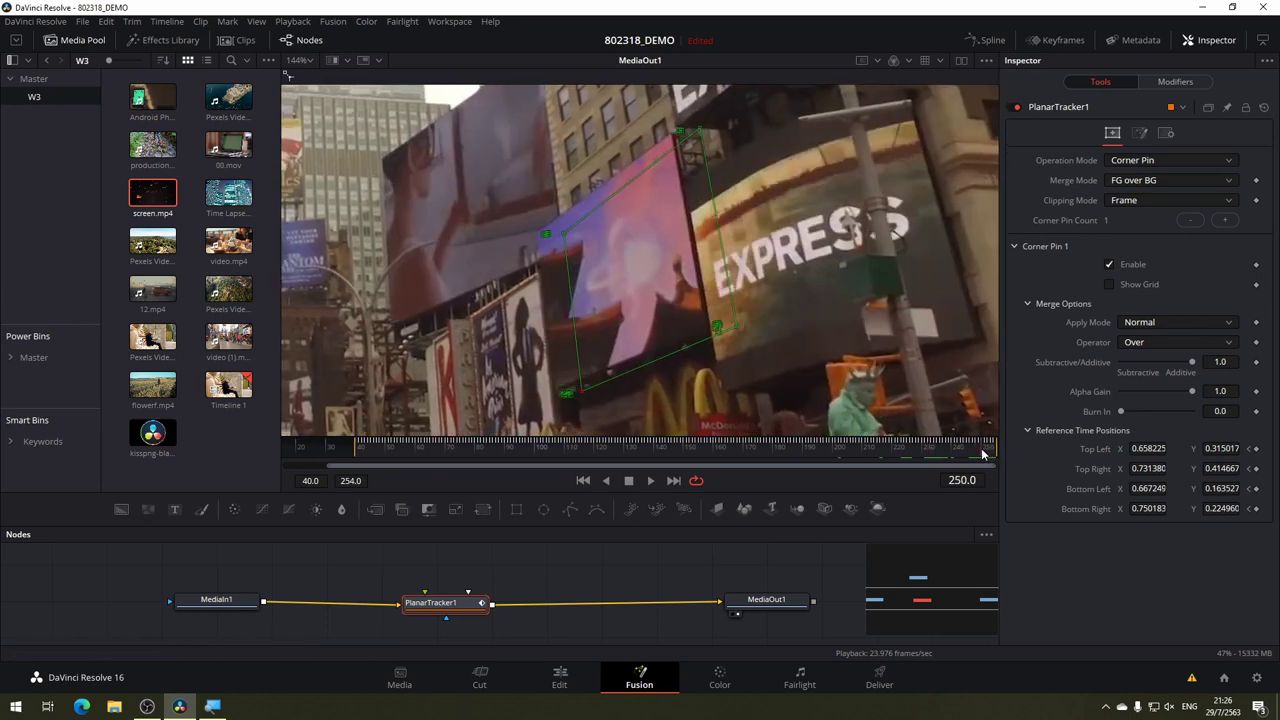
drag(562, 236, 540, 235)
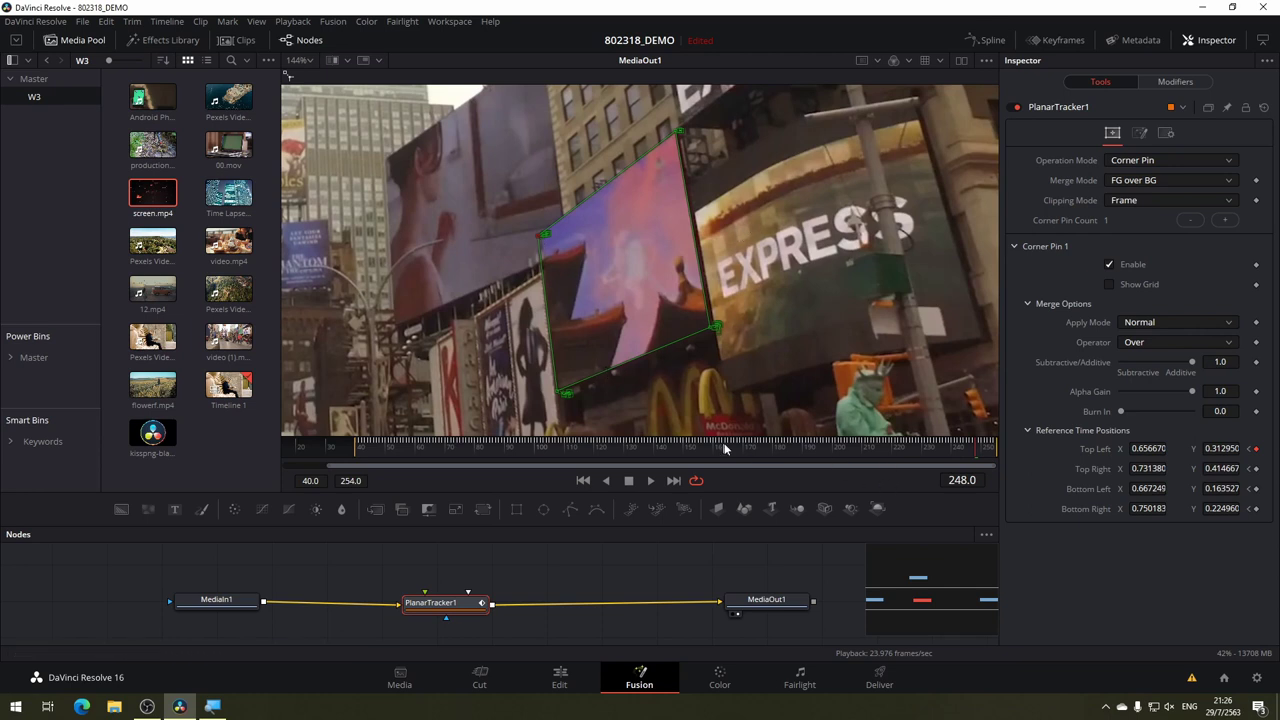
Go to frame 141 and set the viewer zoom to Fit.
click(657, 448)
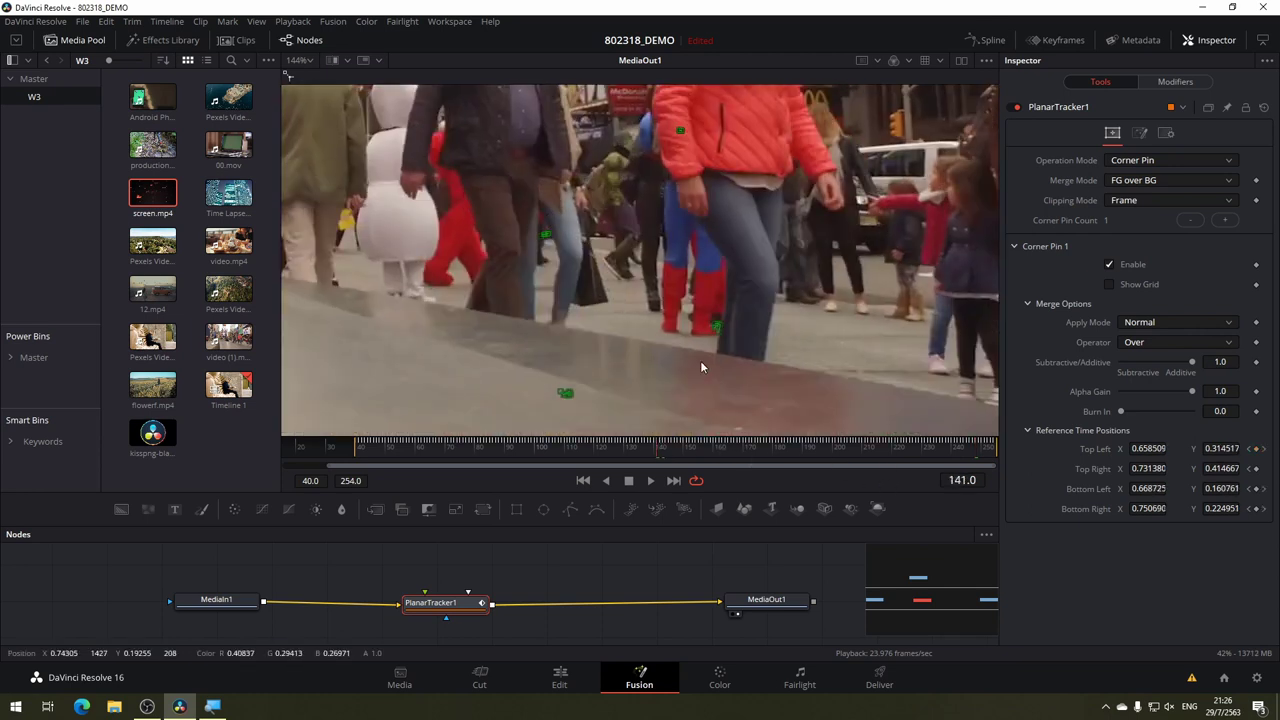
click(310, 61)
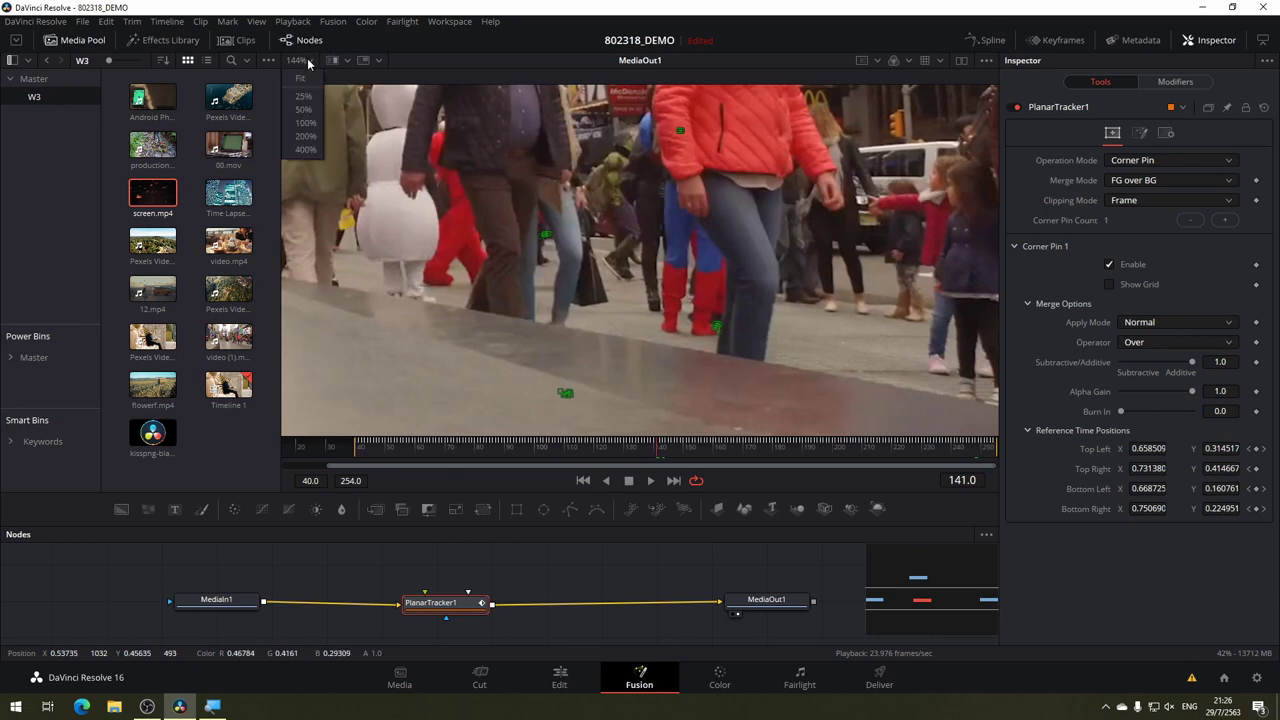
click(302, 79)
Enlarge the node graph area and deselect the tracker node to hide its overlay.
drag(893, 450, 912, 450)
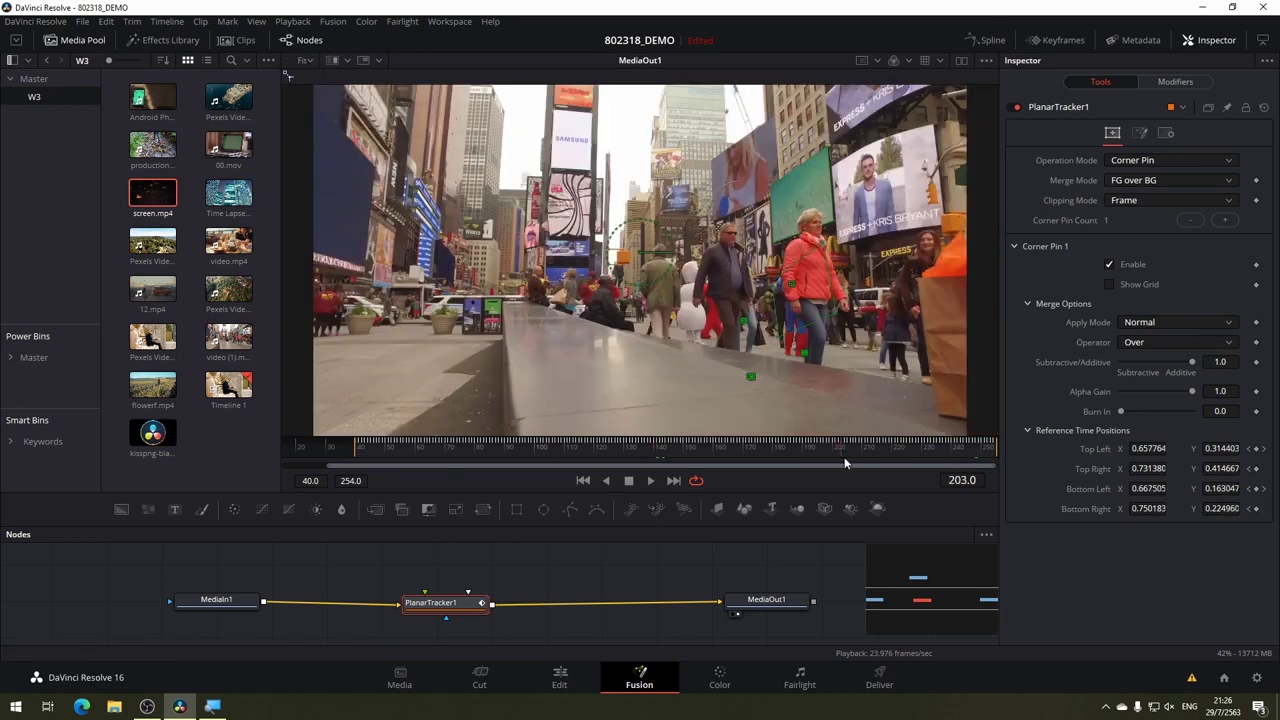
click(478, 447)
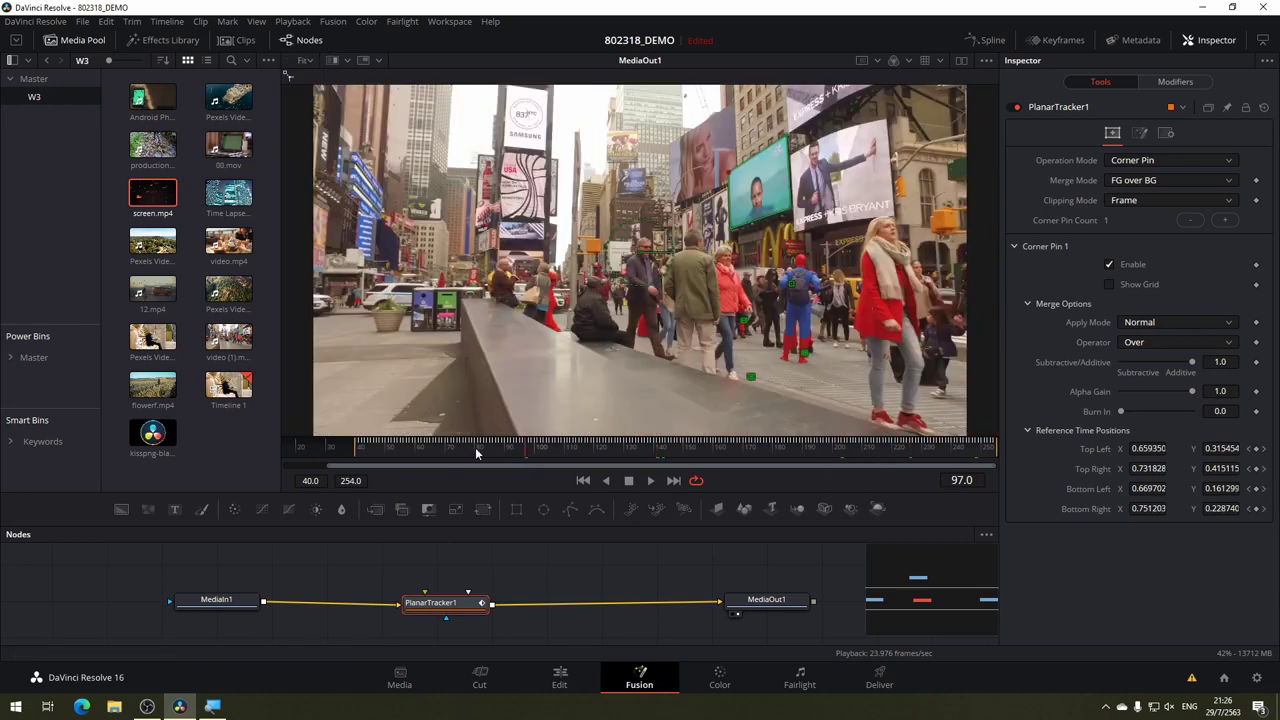
drag(546, 585, 618, 613)
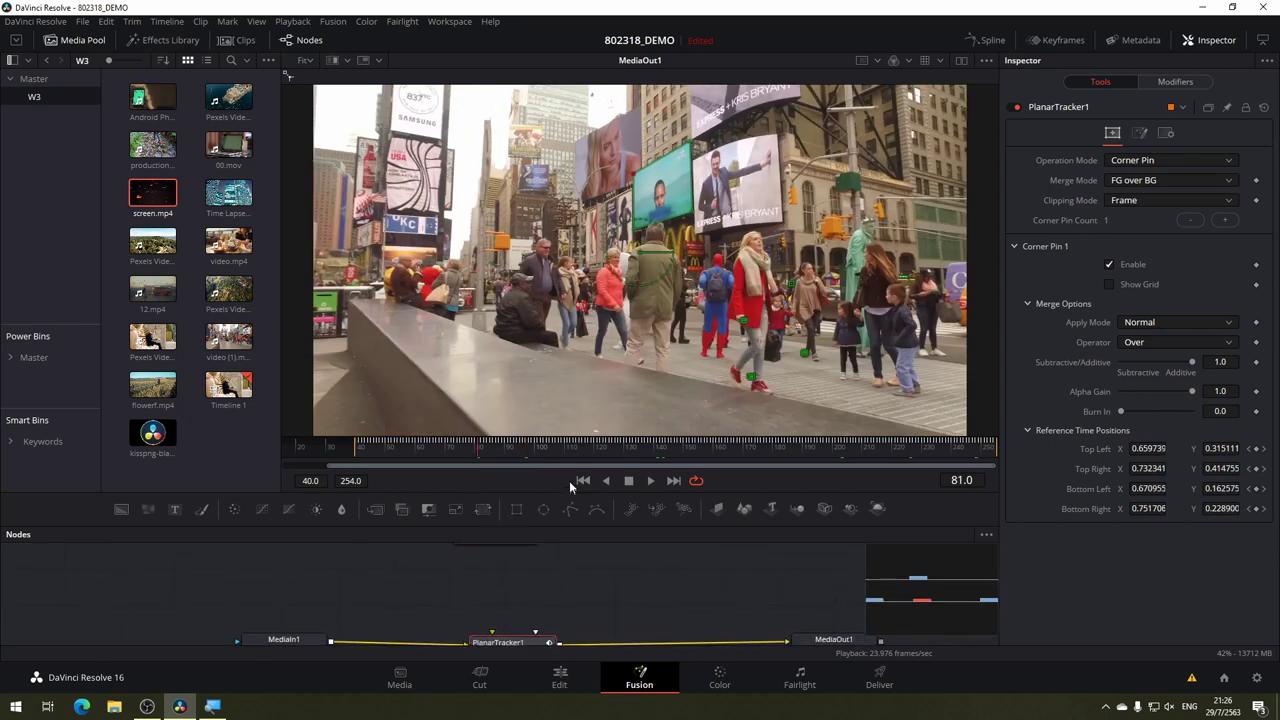
drag(565, 490, 580, 405)
mouse_move(152, 193)
mouse_down()
mouse_move(565, 492)
mouse_move(513, 591)
mouse_up()
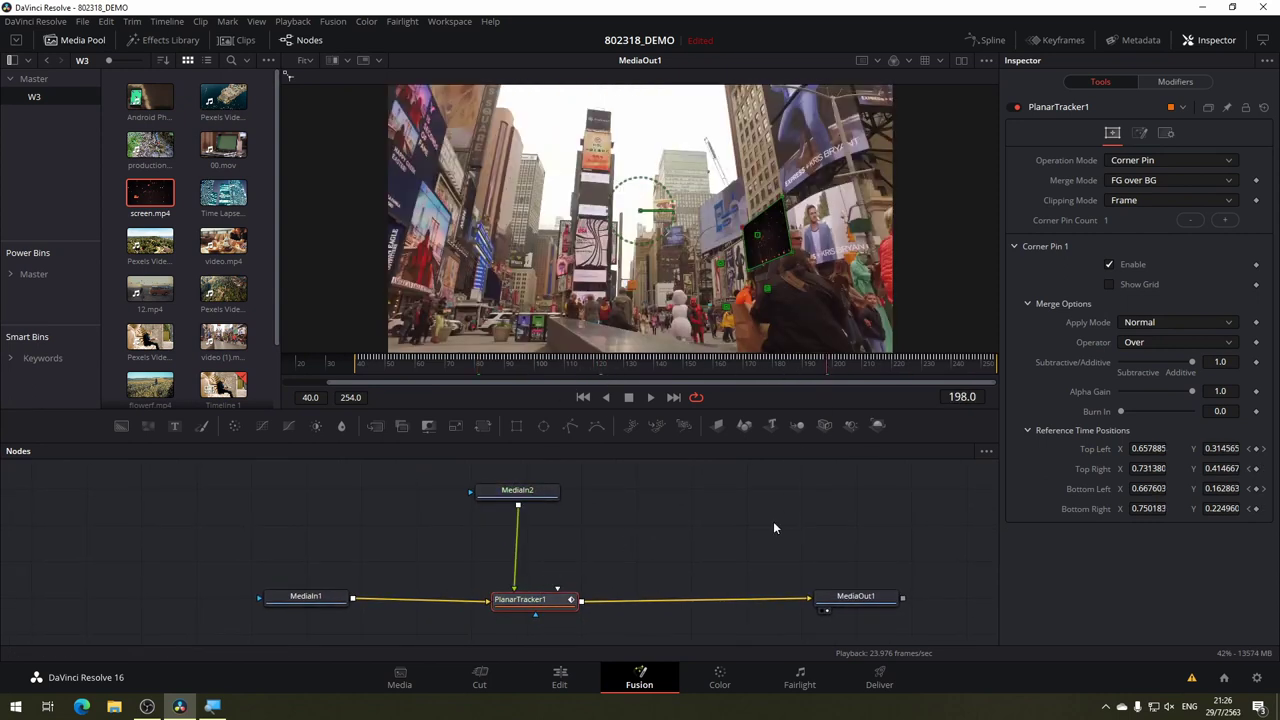
click(774, 518)
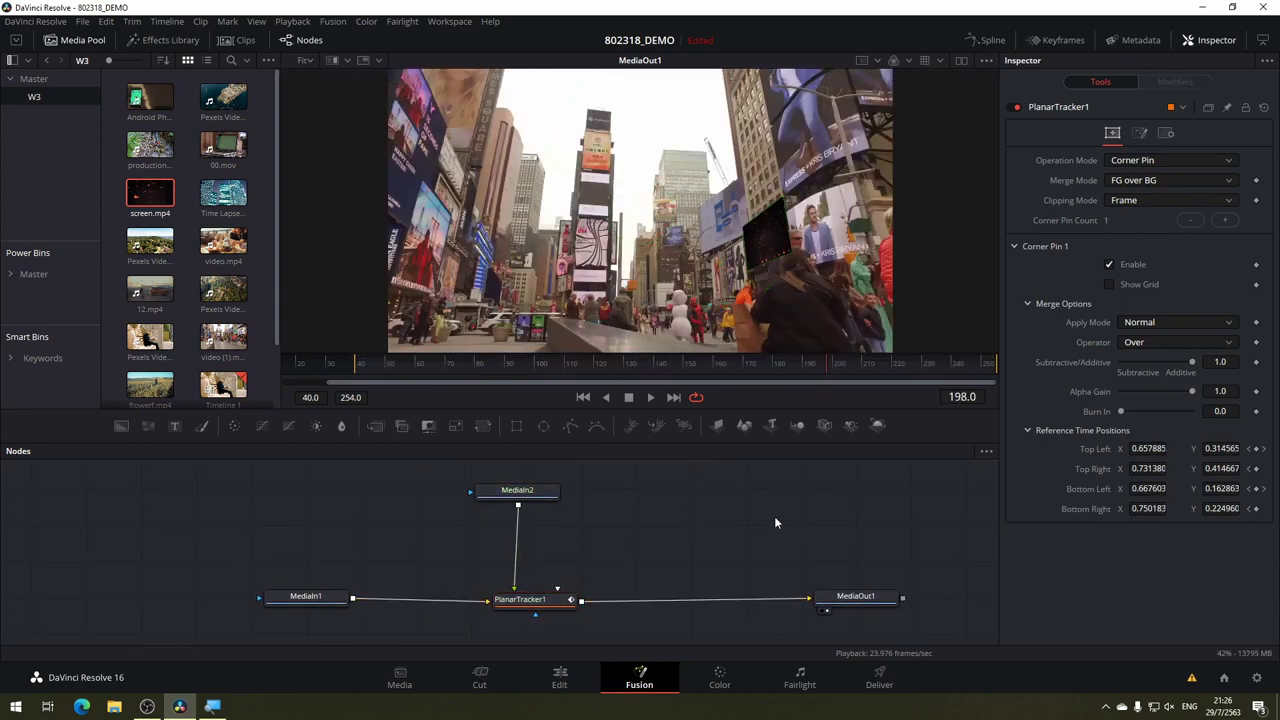
Scrub between frames 51 and 242 to confirm the replacement stays pinned to the billboard.
click(390, 364)
drag(693, 364, 833, 366)
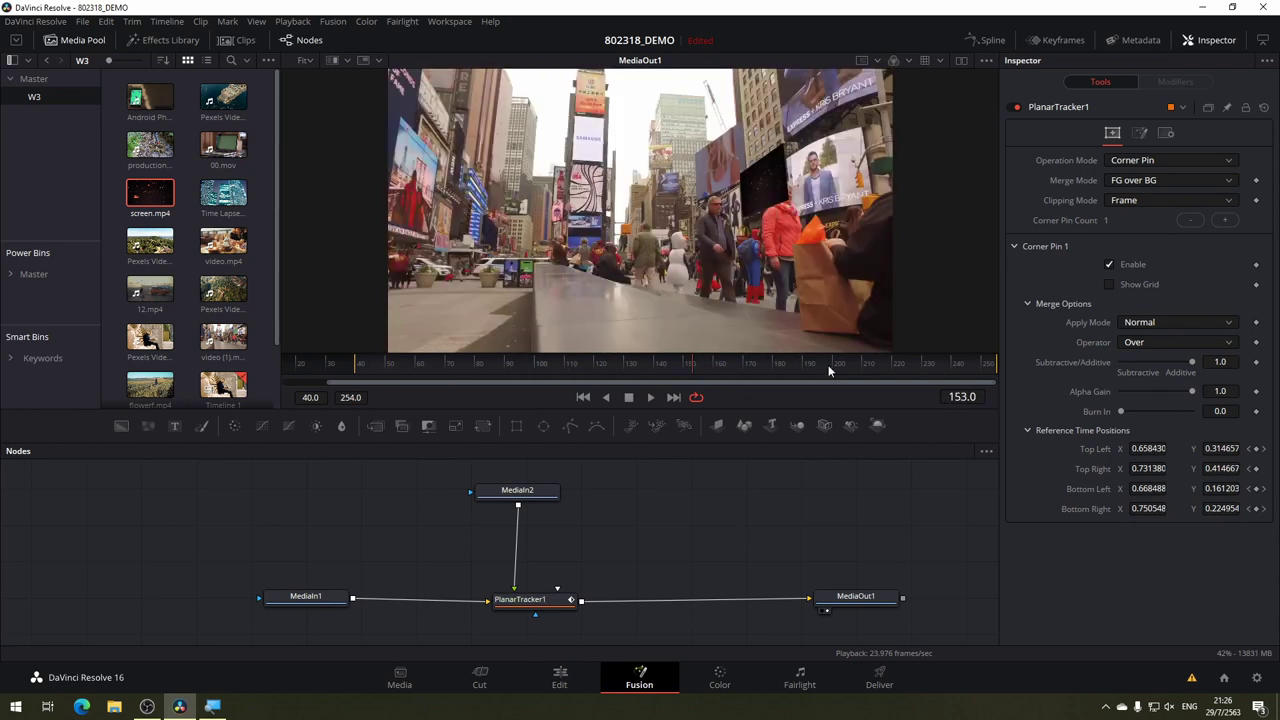
click(963, 366)
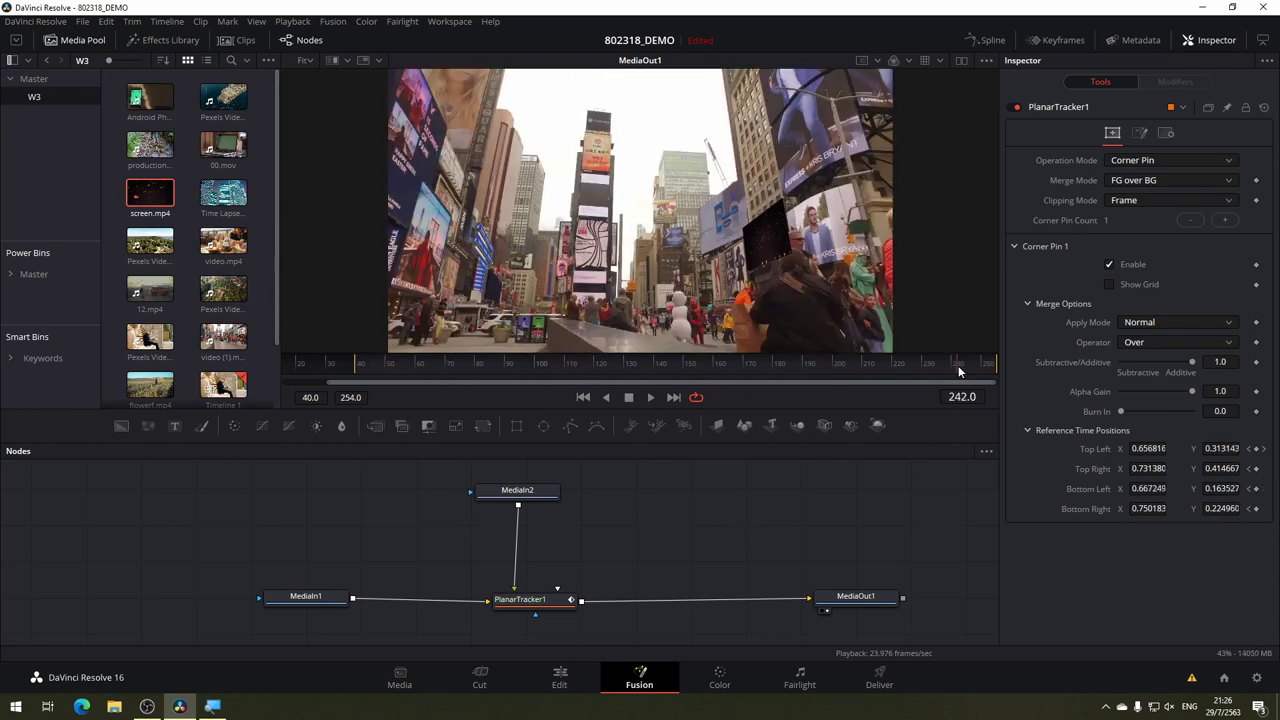
click(495, 366)
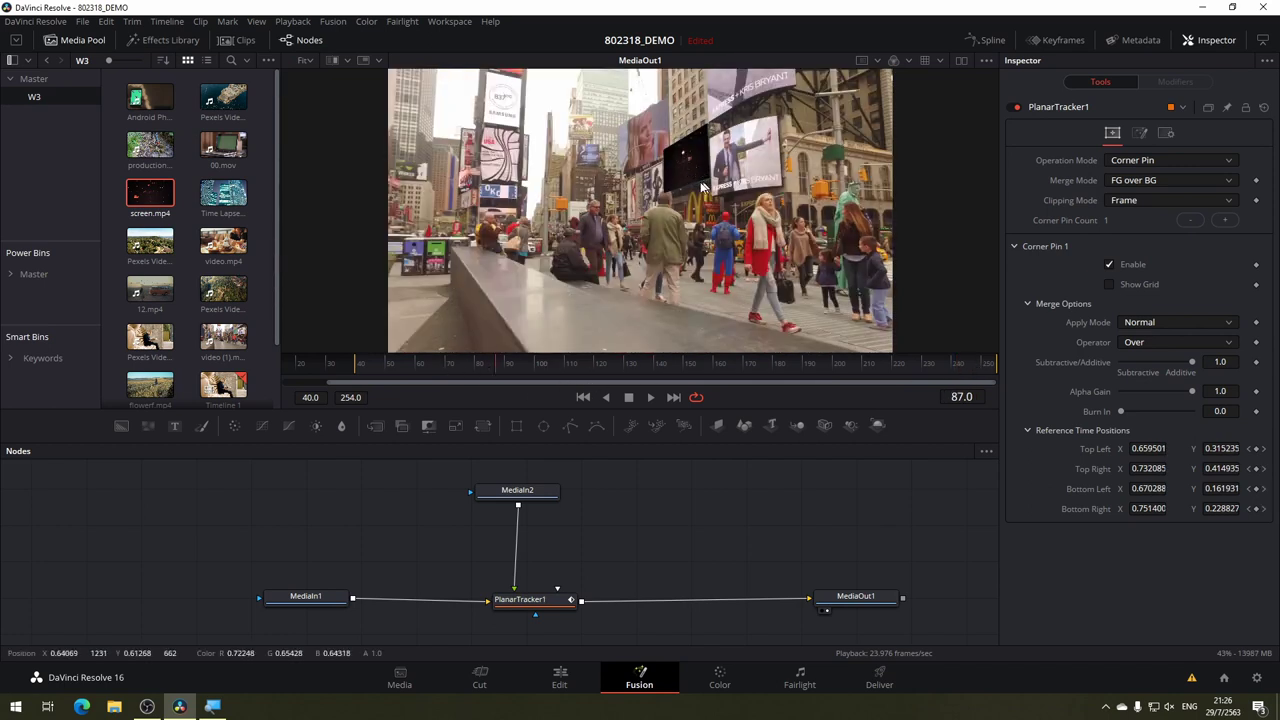
click(417, 366)
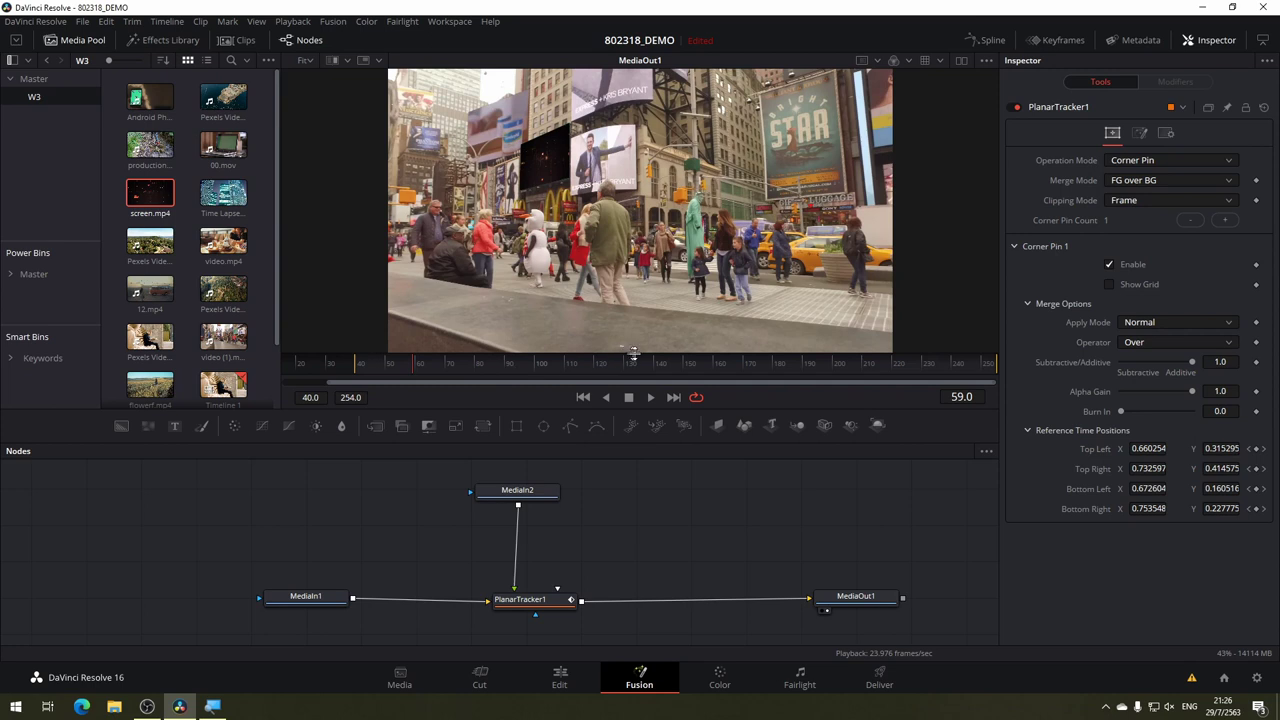
click(823, 366)
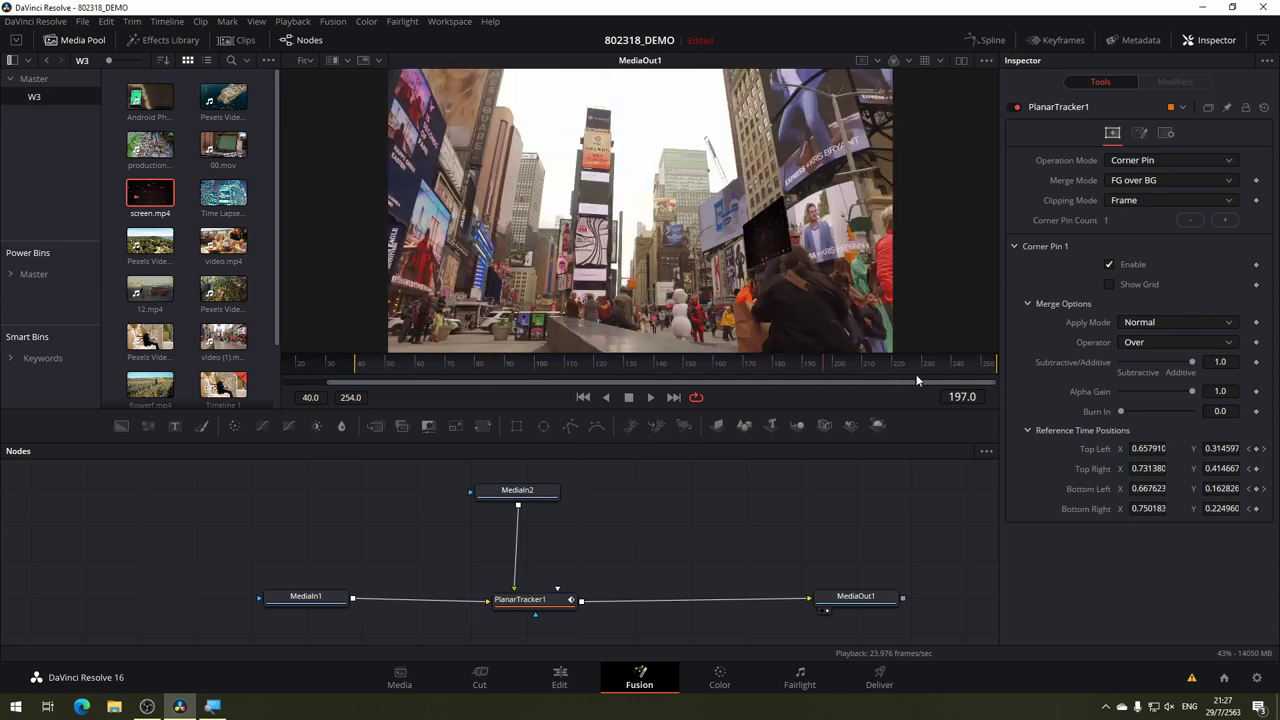
click(960, 362)
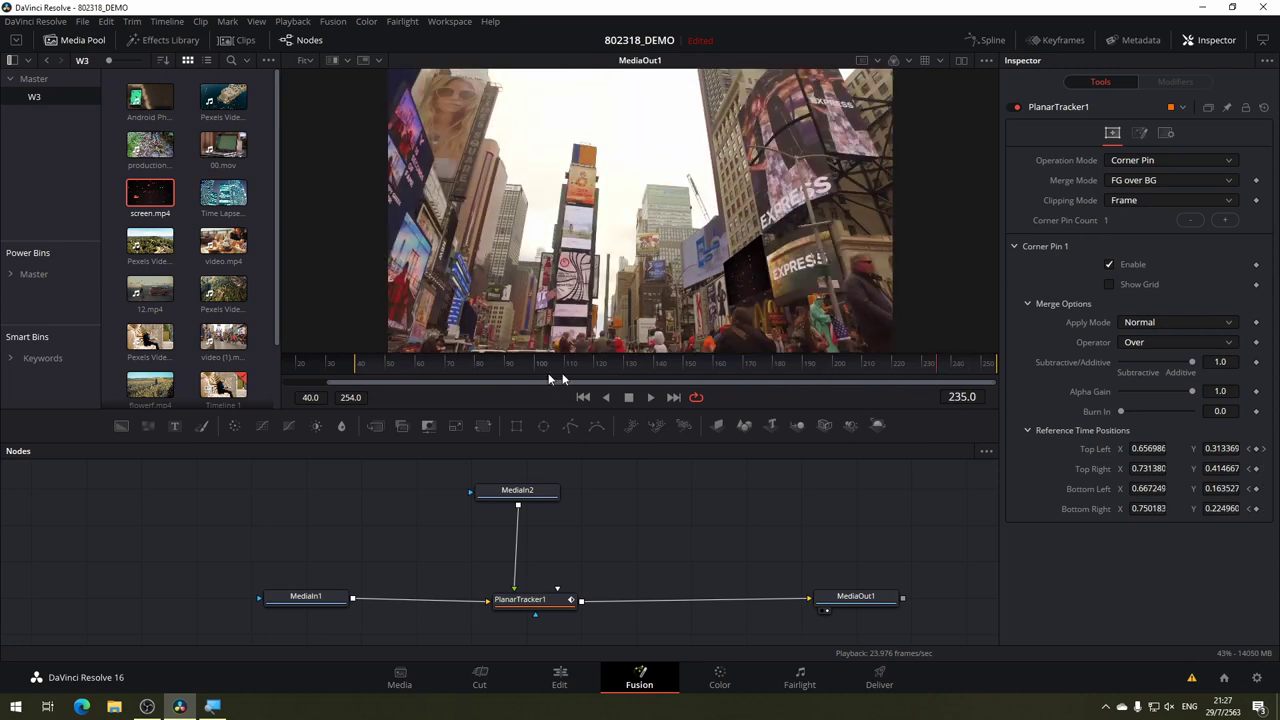
click(393, 366)
click(655, 366)
click(762, 366)
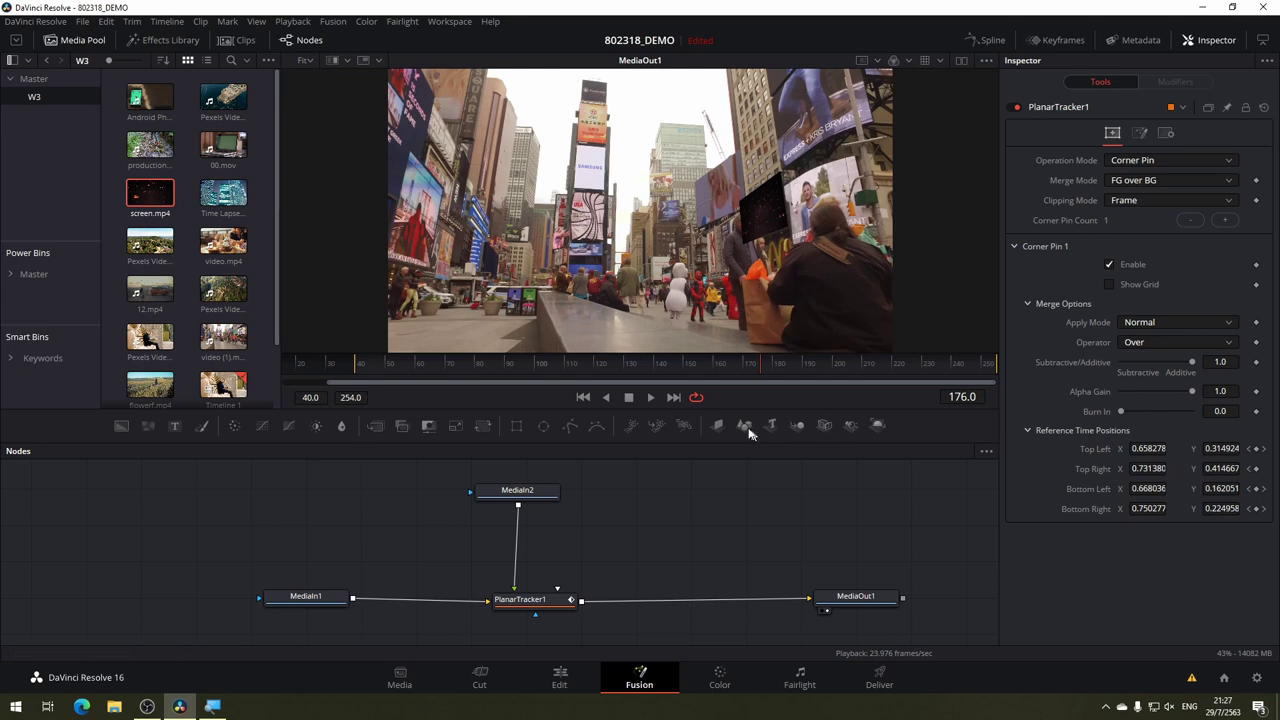
click(607, 364)
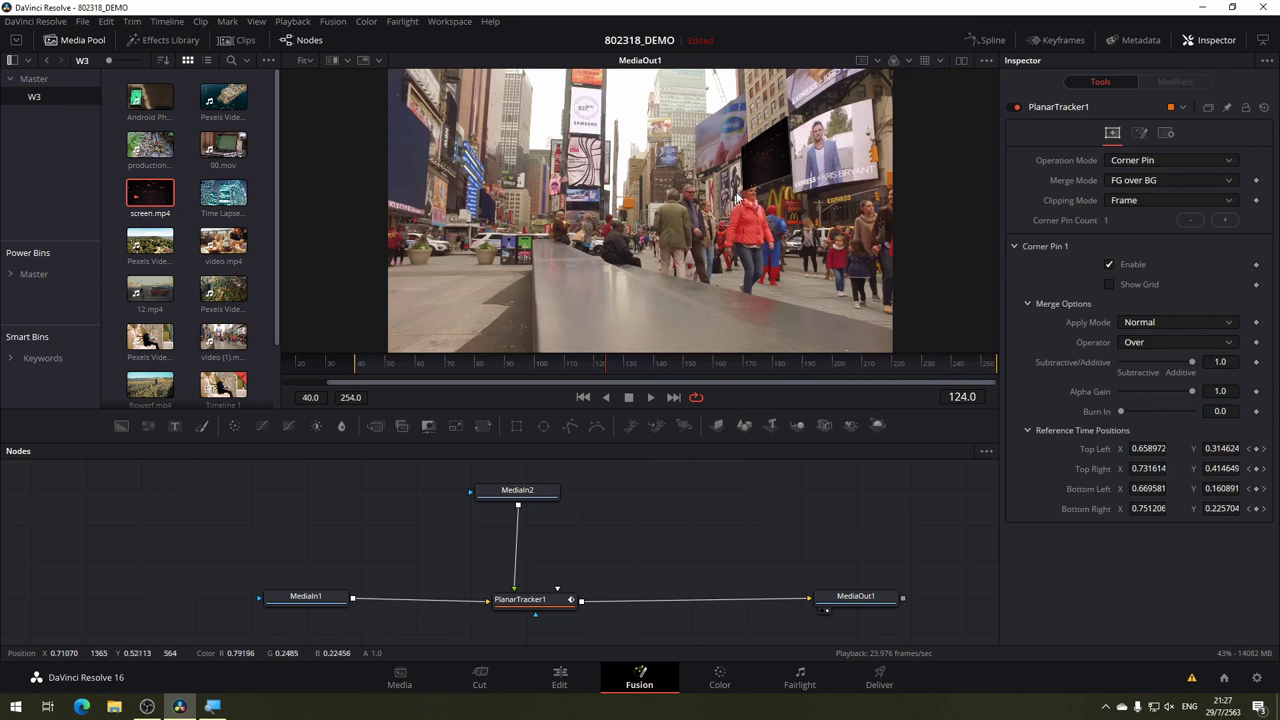
click(837, 363)
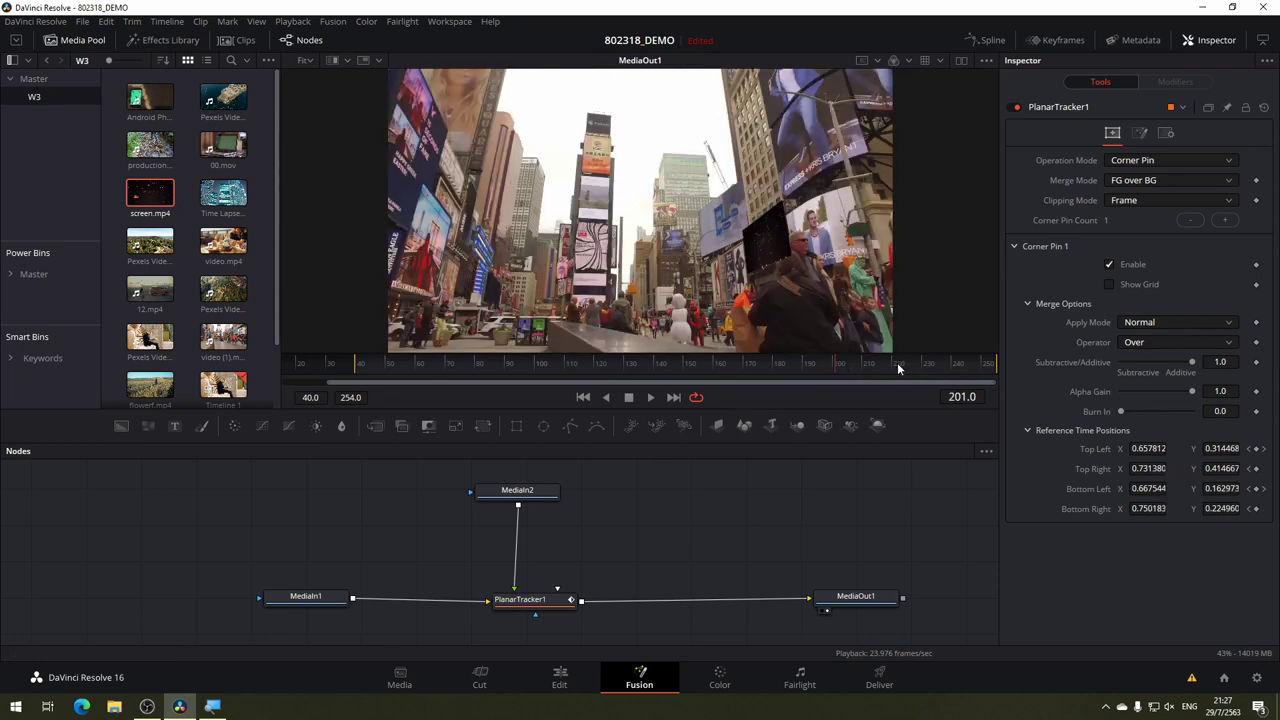
click(946, 364)
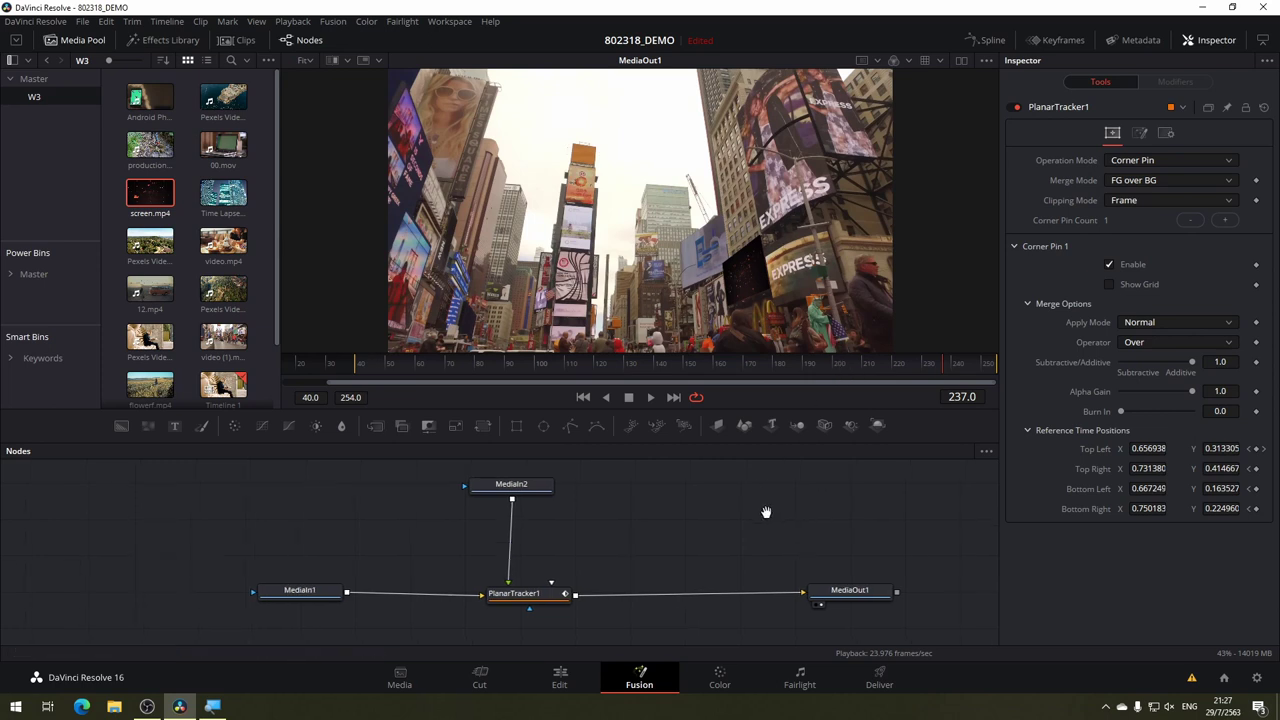
Select the PlanarTracker1 node in the node graph.
scroll(767, 486, down, 2)
drag(545, 566, 544, 561)
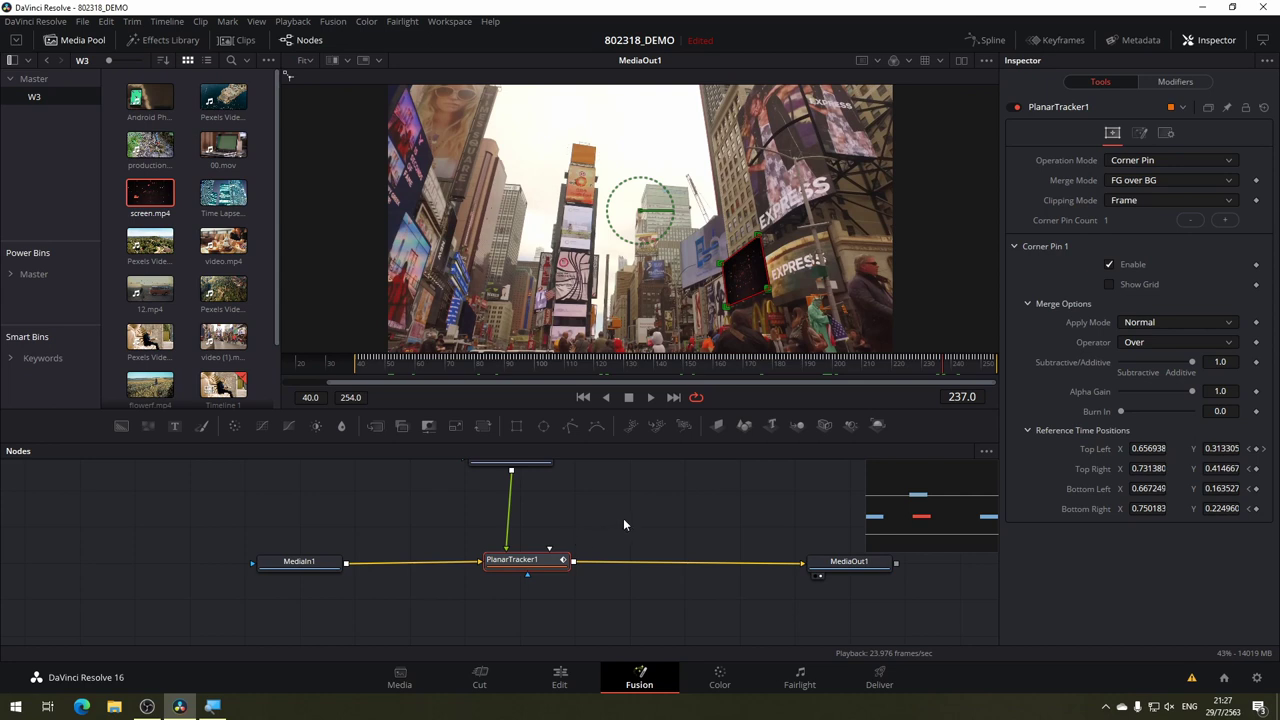
scroll(635, 510, down, 1)
scroll(600, 530, up, 1)
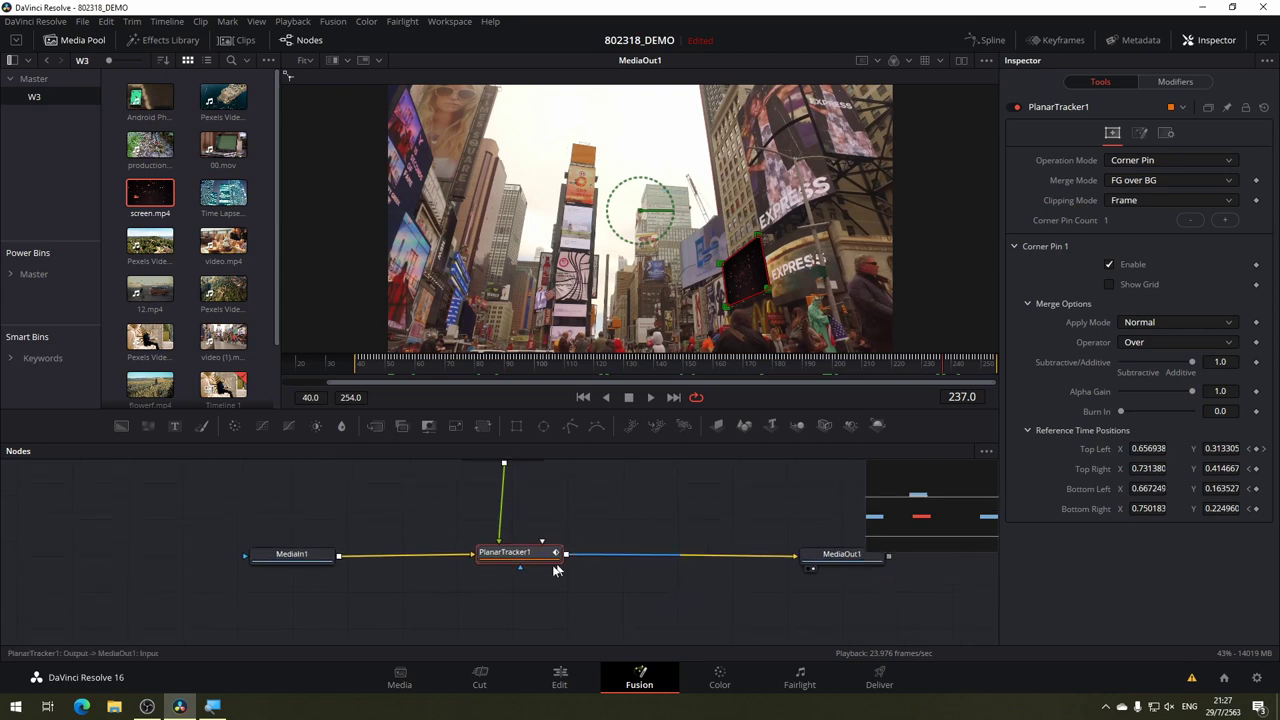
scroll(625, 530, up, 1)
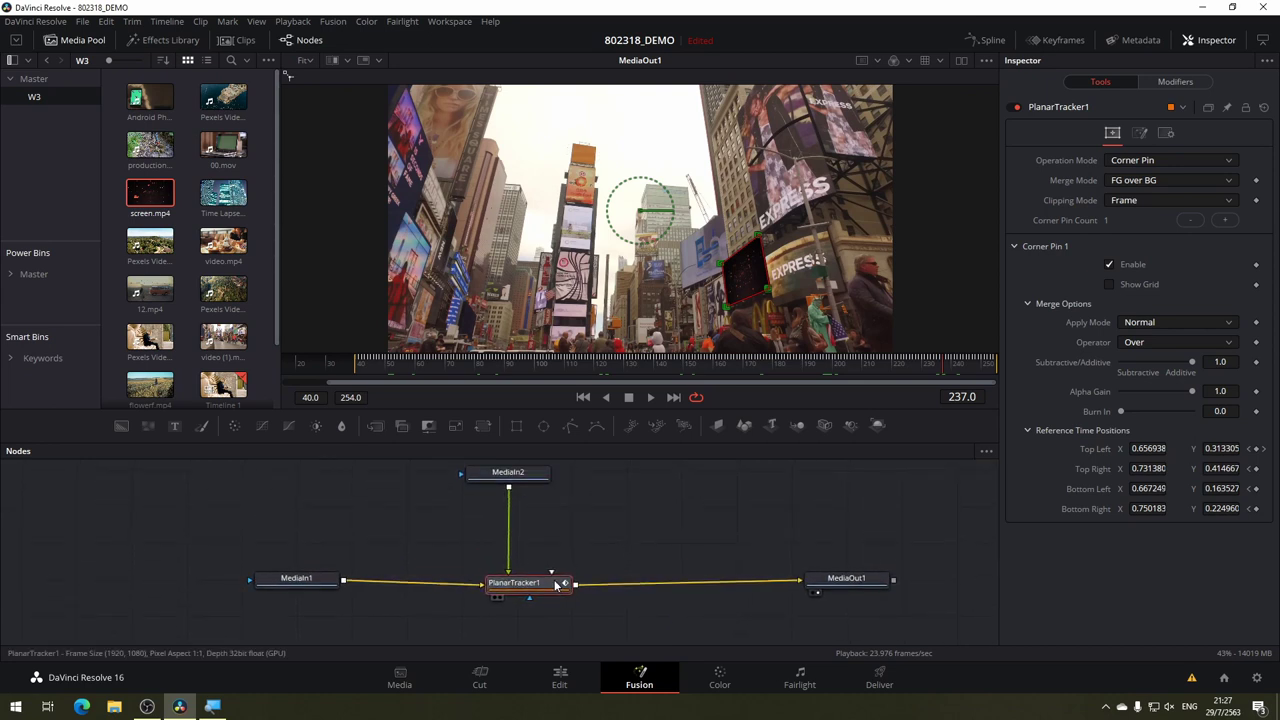
drag(556, 585, 557, 583)
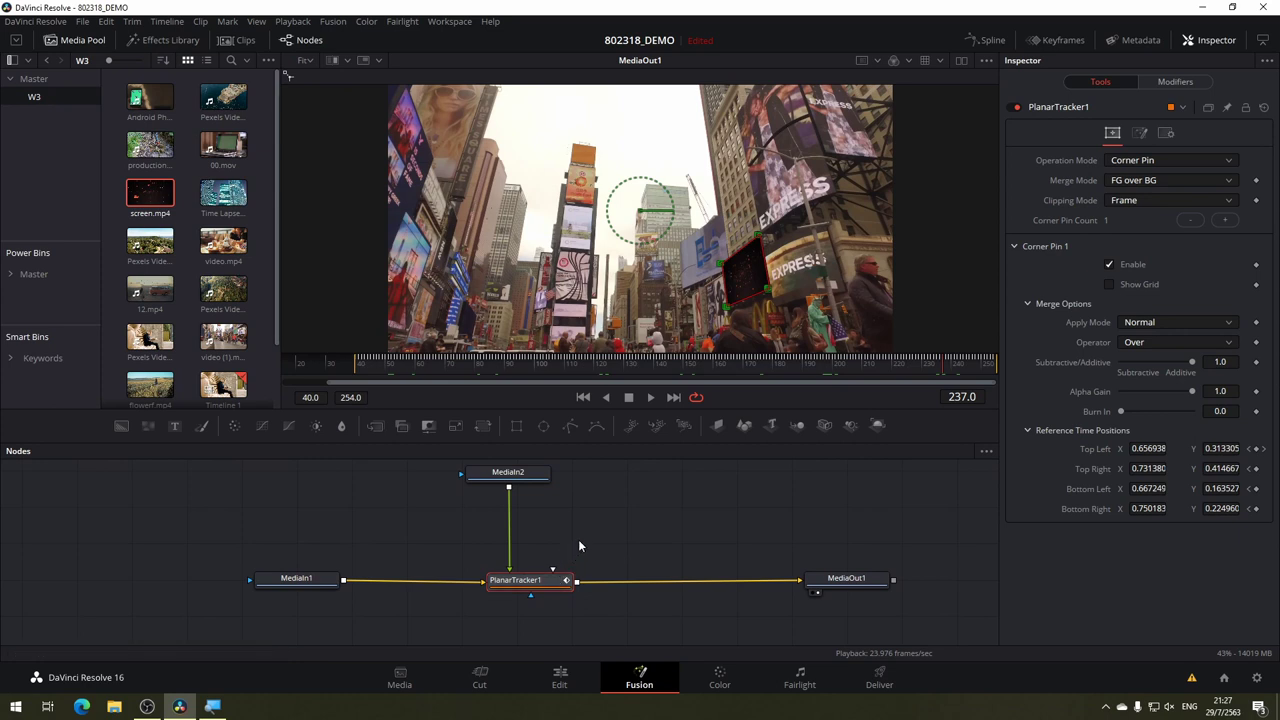
Pick the Pexels Videos bench clip on the Edit timeline and return to Fusion.
click(562, 684)
click(391, 403)
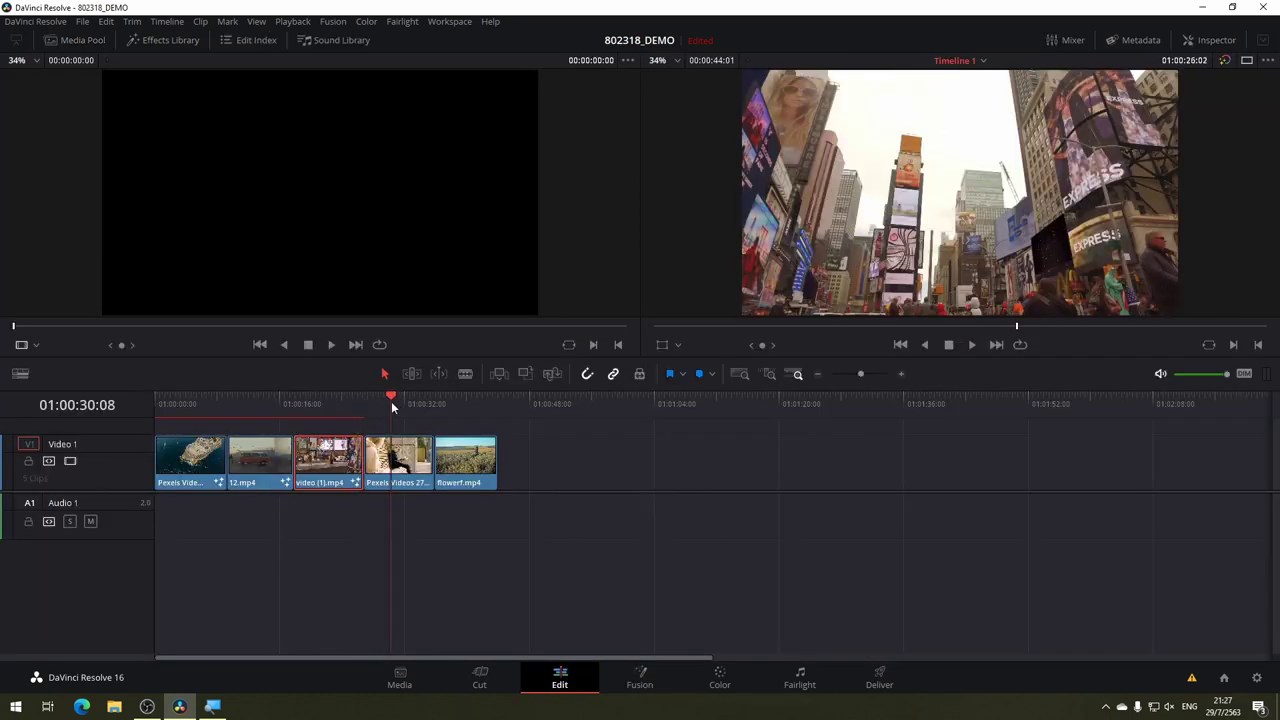
click(370, 457)
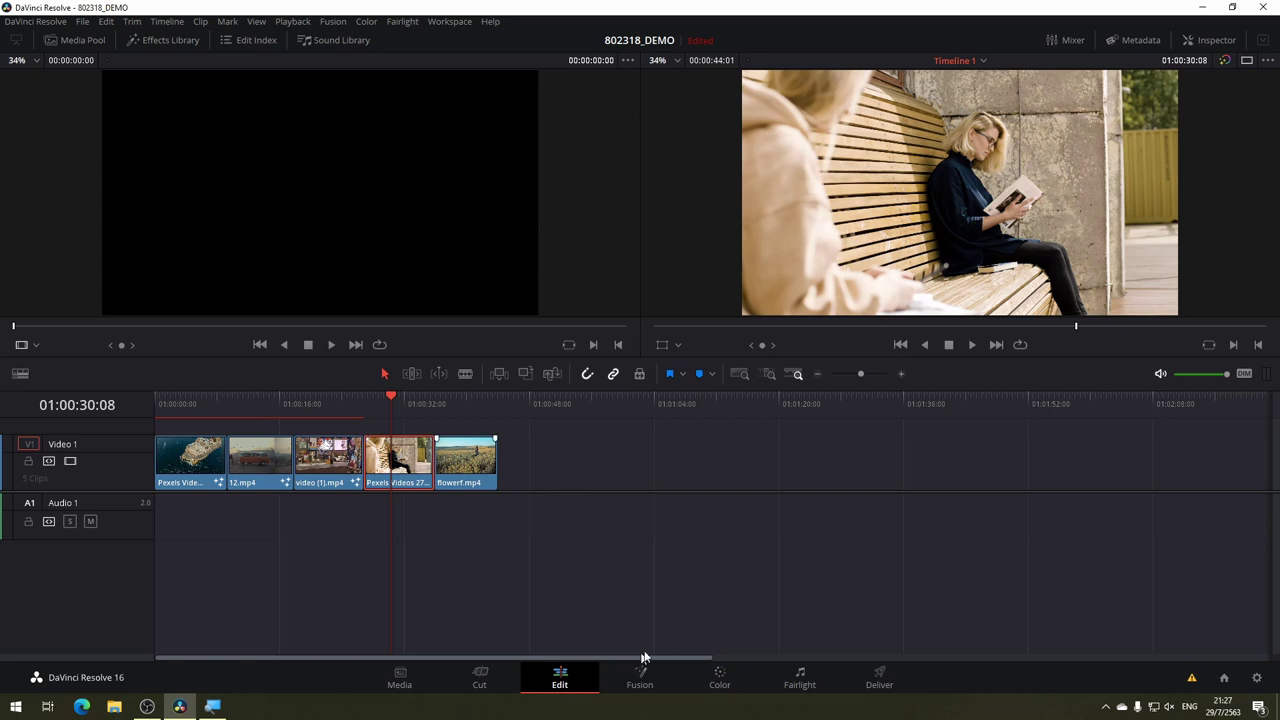
click(641, 676)
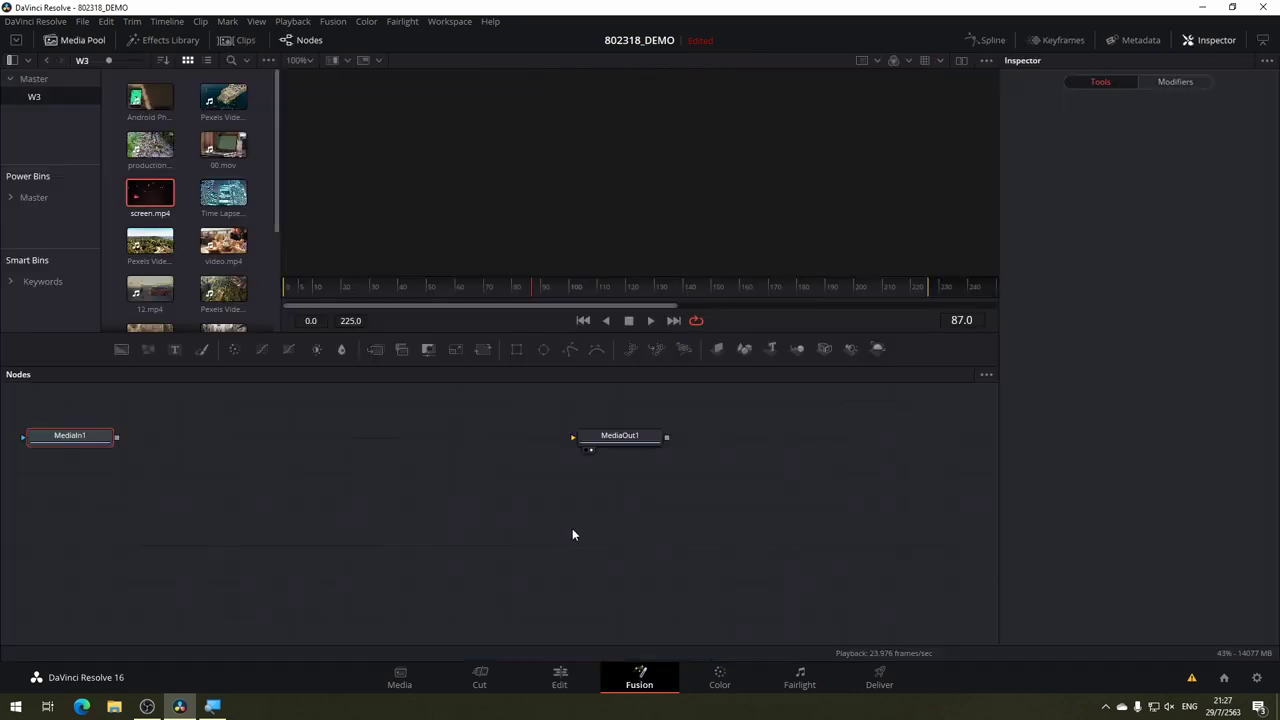
Add a Planar Tracker node after MediaIn1 through the Shift+Space tool search.
drag(506, 480, 614, 523)
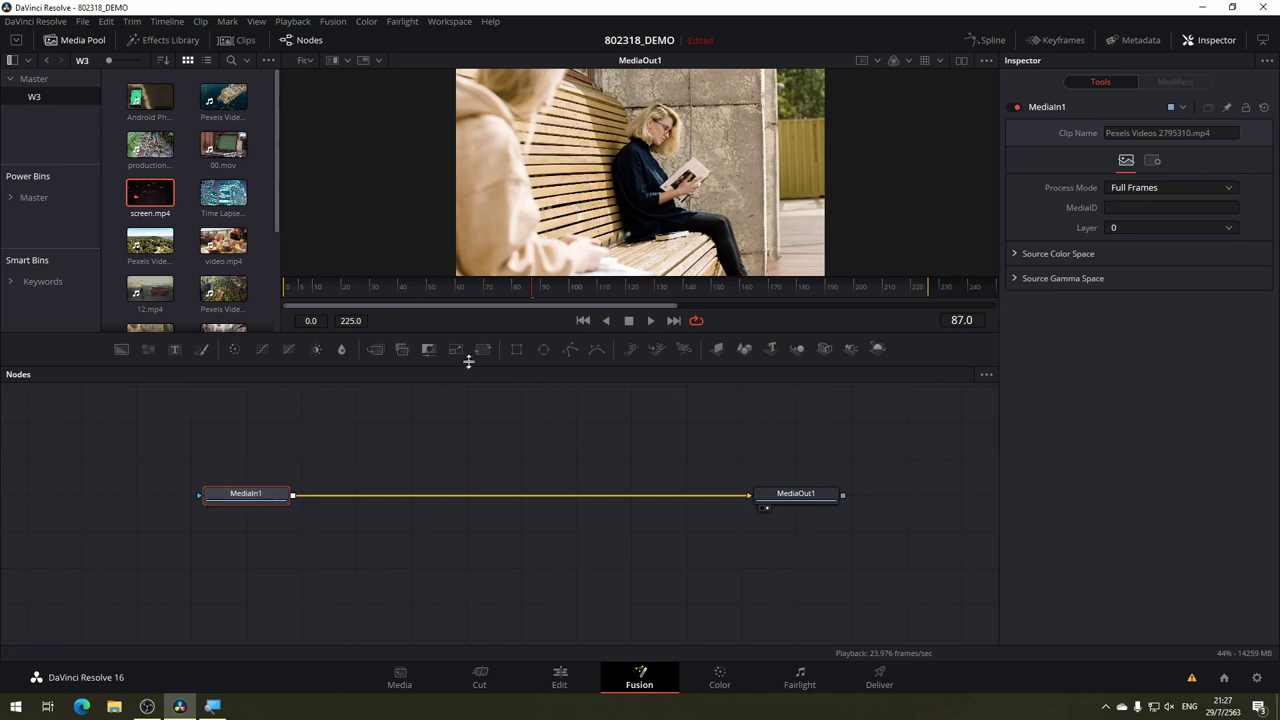
right_click(273, 495)
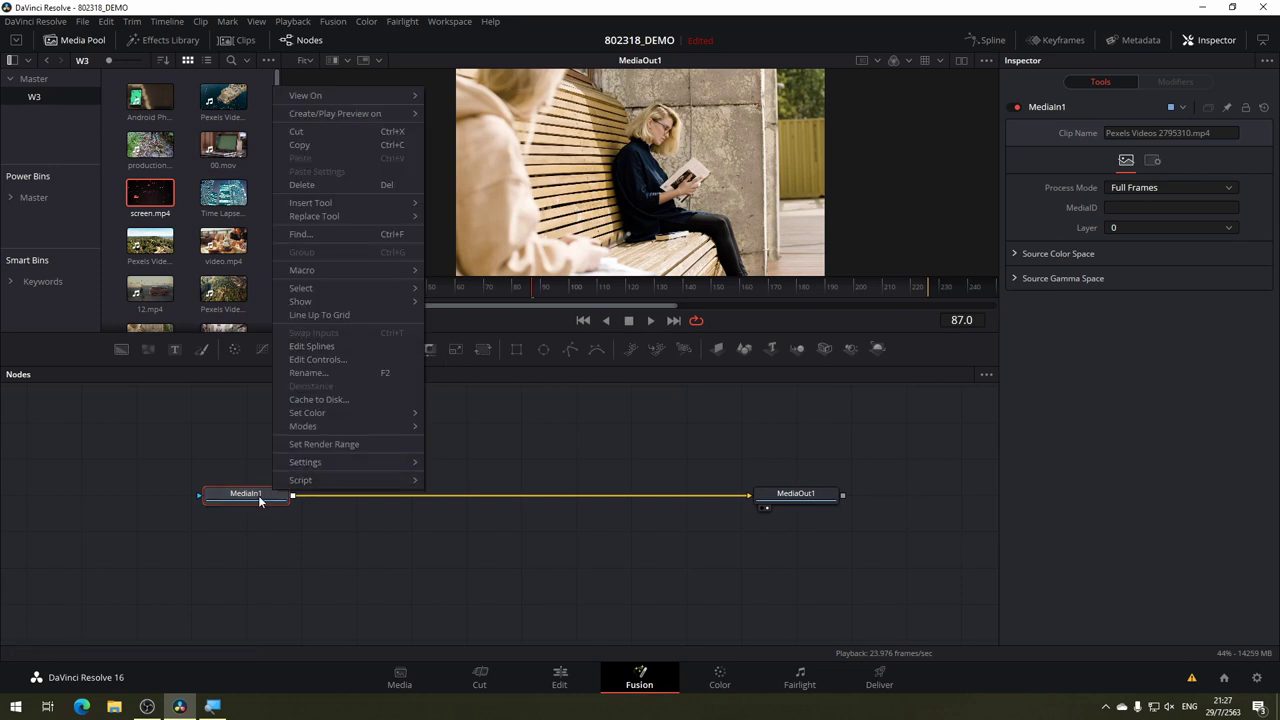
click(280, 494)
key(shift+space)
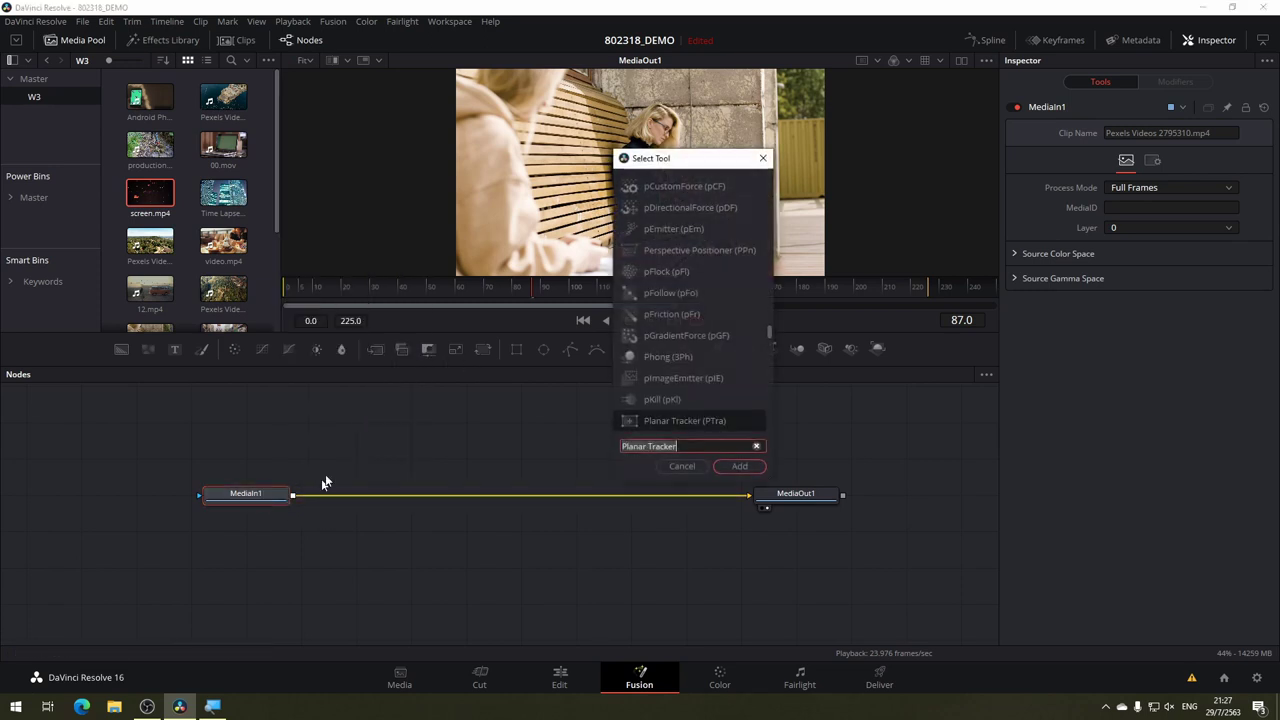
click(736, 463)
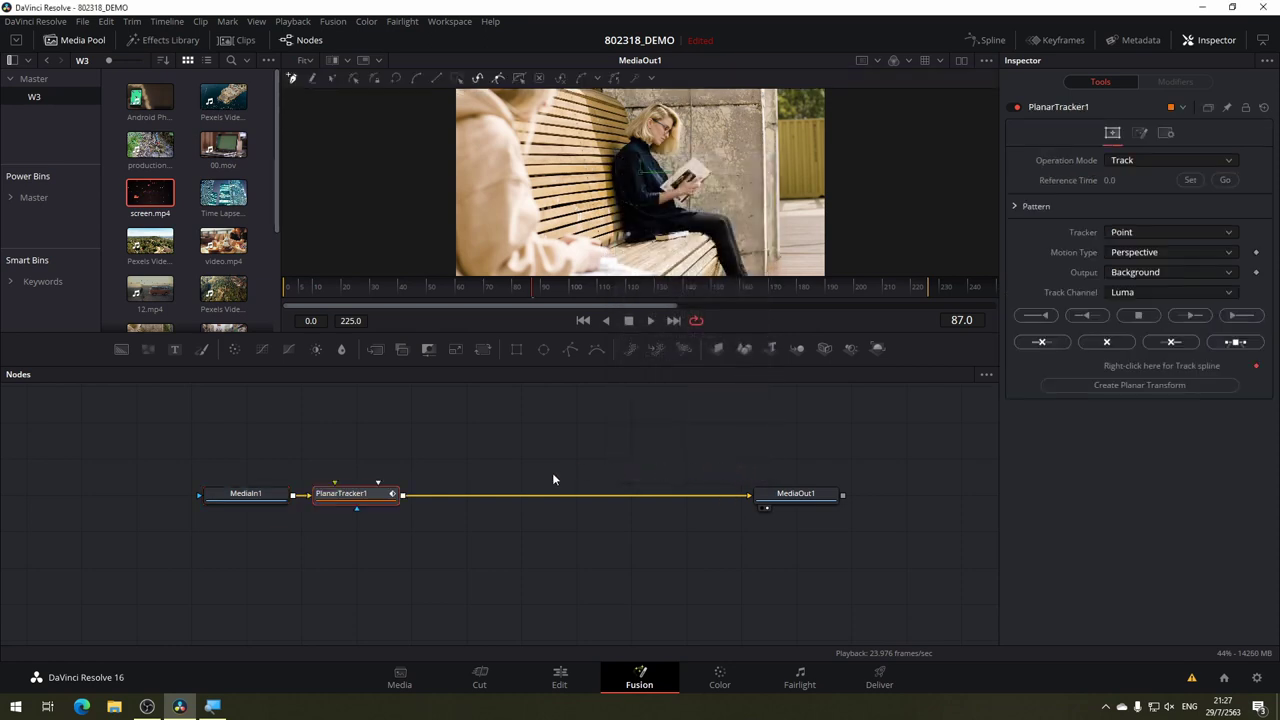
scroll(607, 230, right, 5)
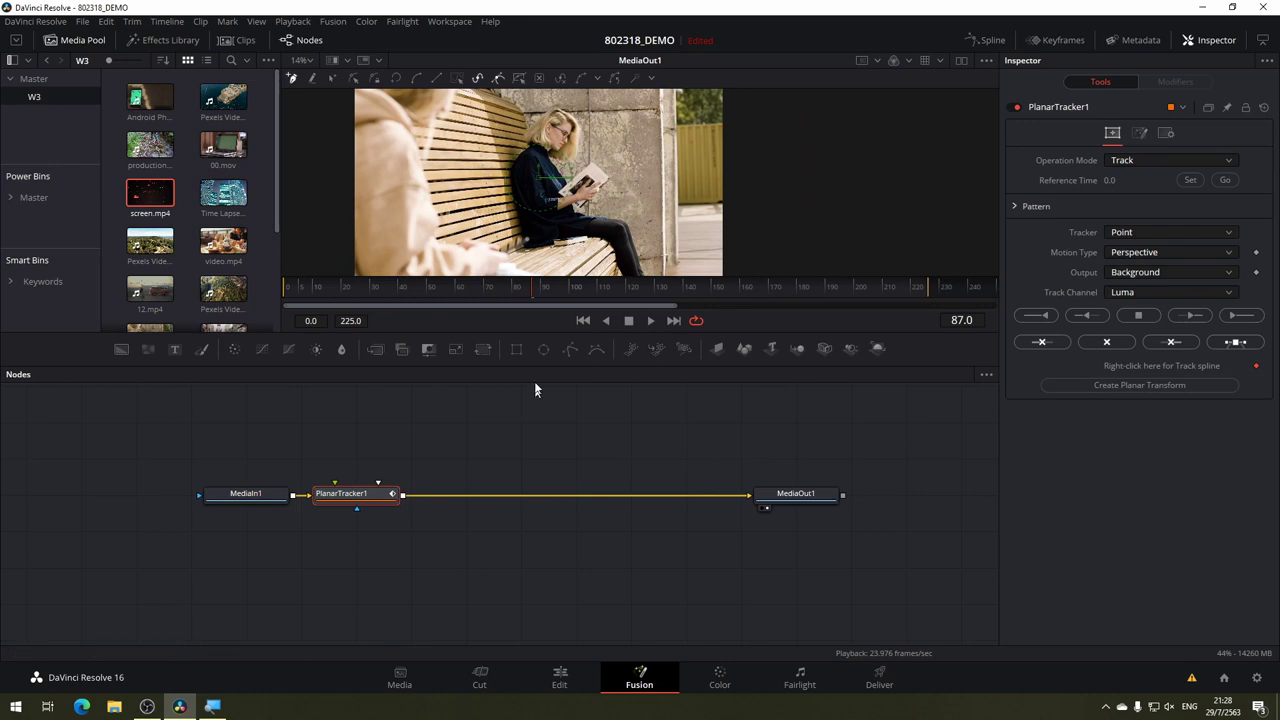
Make the viewer taller and reposition the bench image and the PlanarTracker1 node.
drag(528, 364, 528, 474)
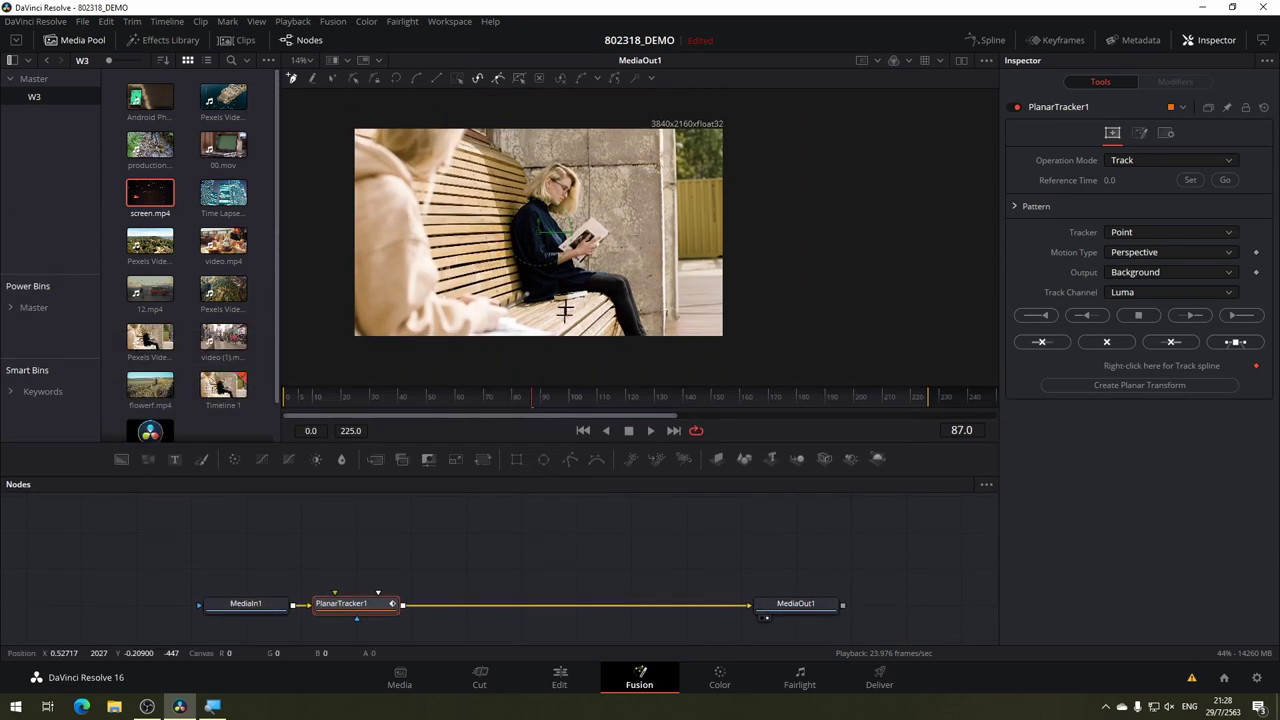
drag(557, 270, 576, 284)
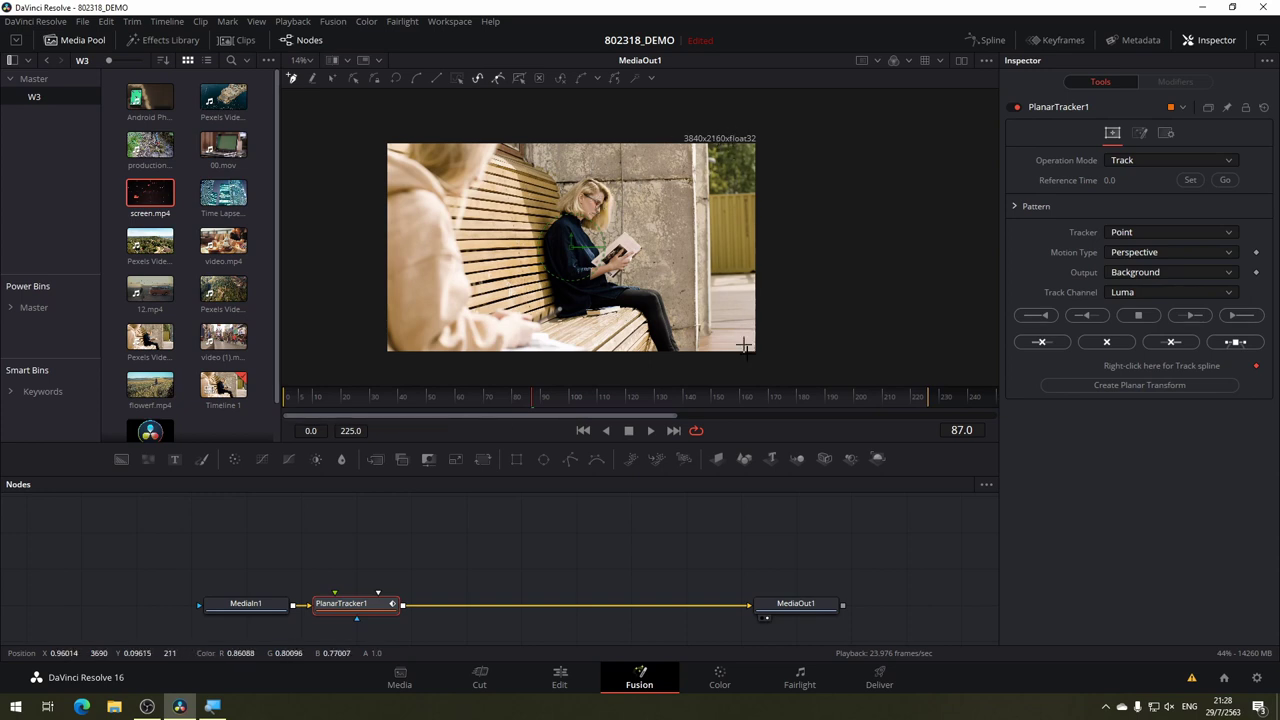
scroll(467, 545, down, 2)
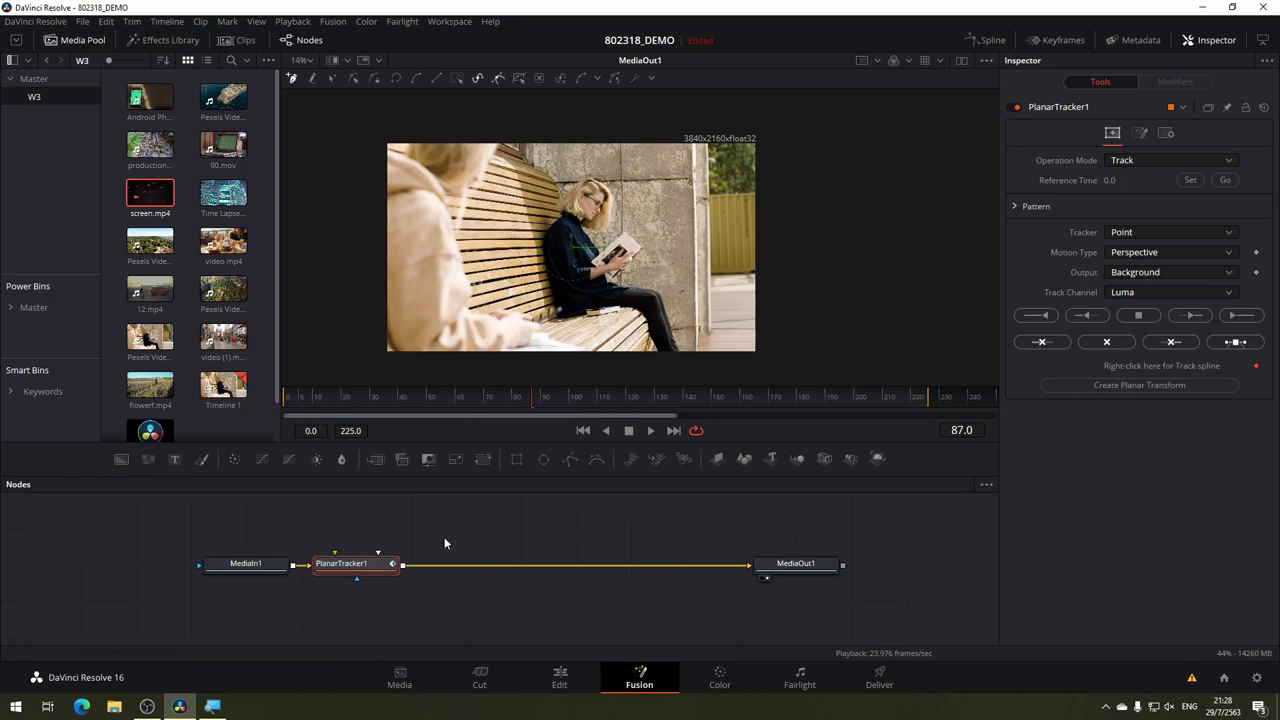
scroll(499, 529, left, 2)
scroll(499, 529, left, 1)
drag(426, 556, 536, 556)
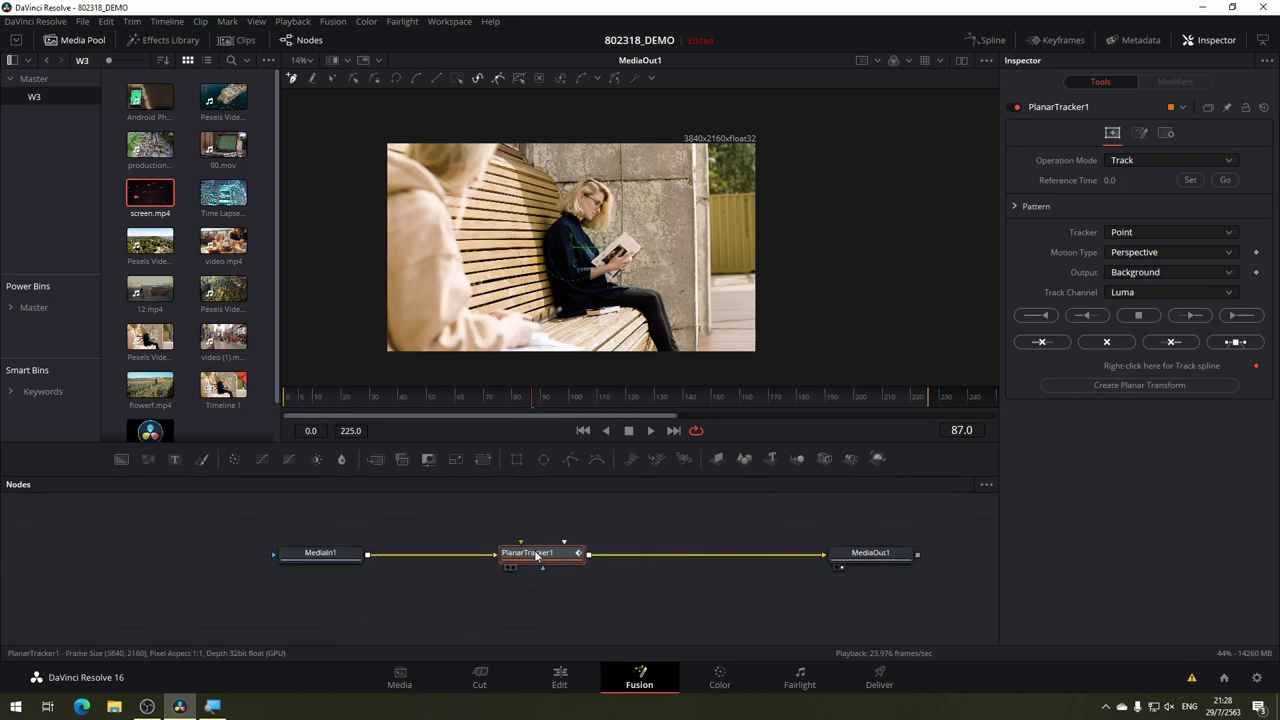
Set the Tracker to Hybrid Point/Area and move to the final frame 225.
click(1138, 231)
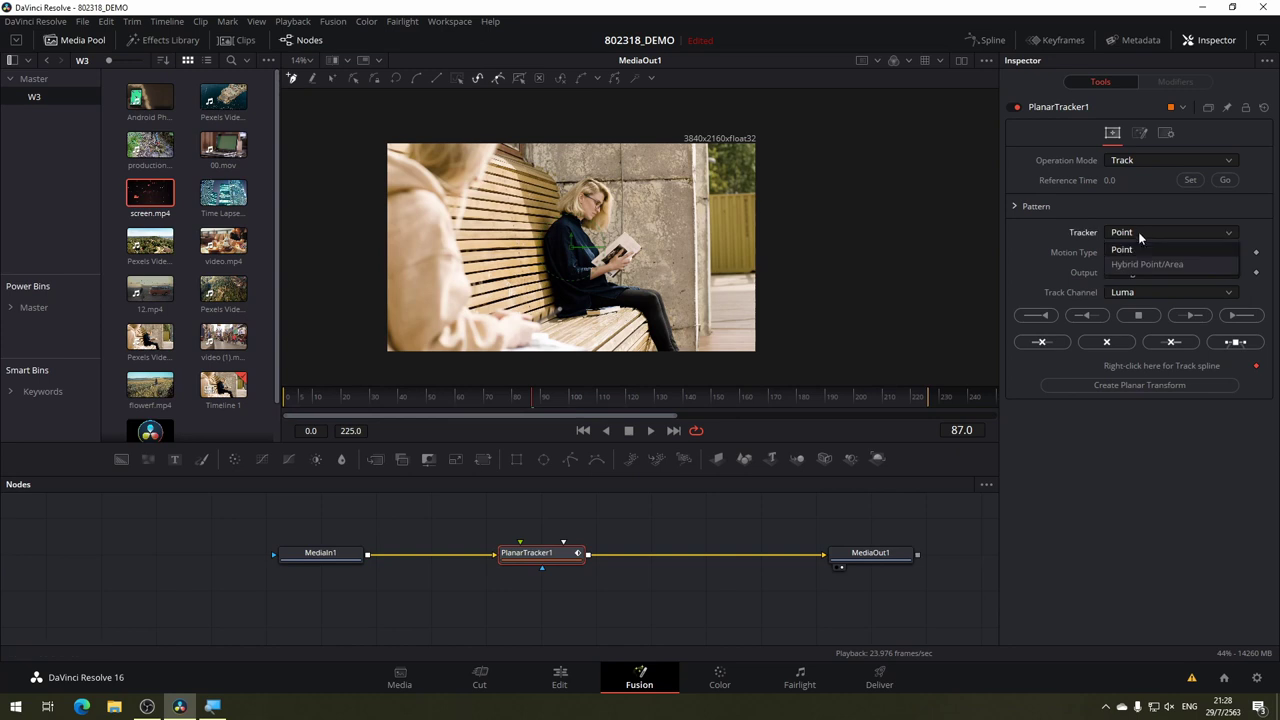
click(1151, 264)
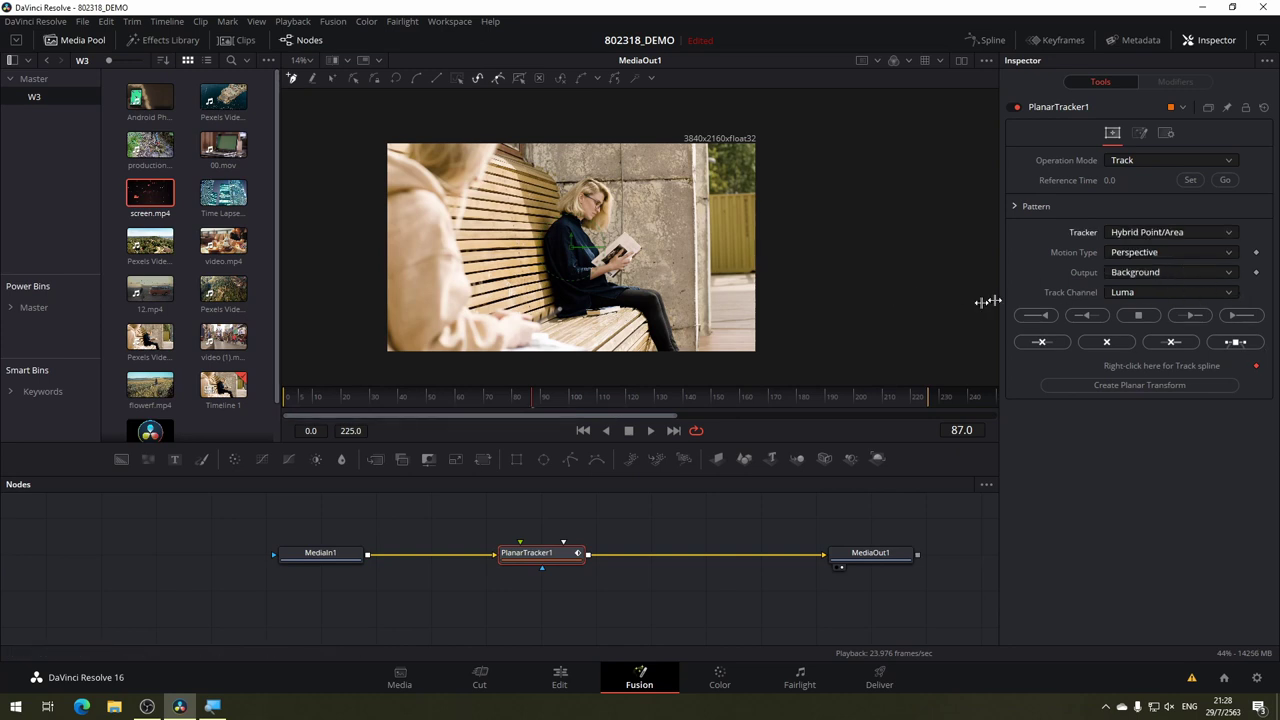
click(815, 397)
drag(815, 399, 927, 403)
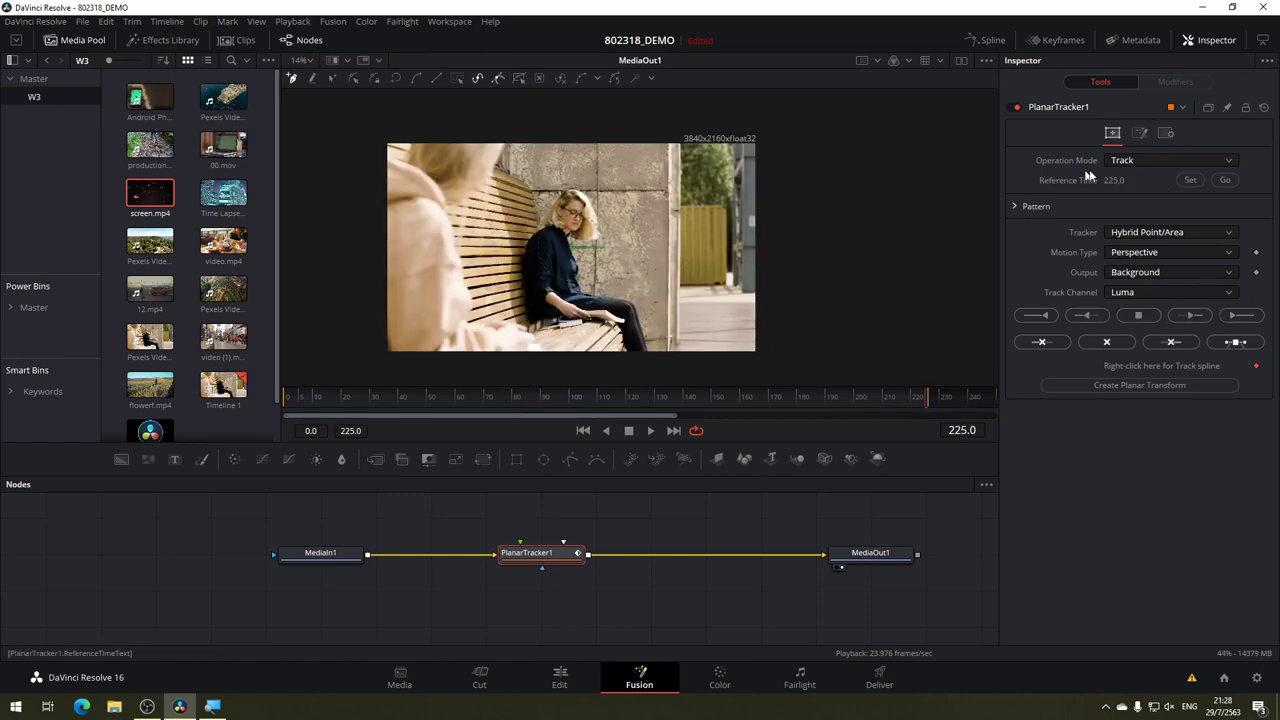
Draw a closed five-point outline around the wall and run Track Backward from frame 225.
click(669, 142)
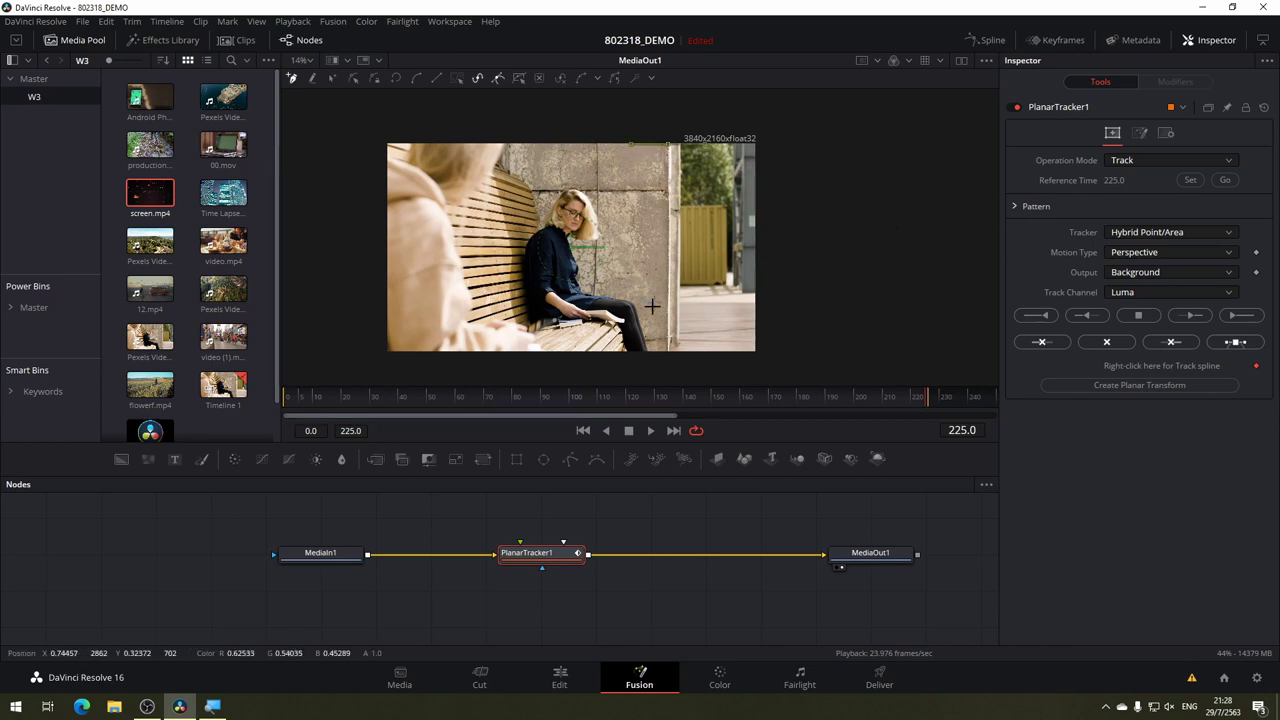
click(667, 349)
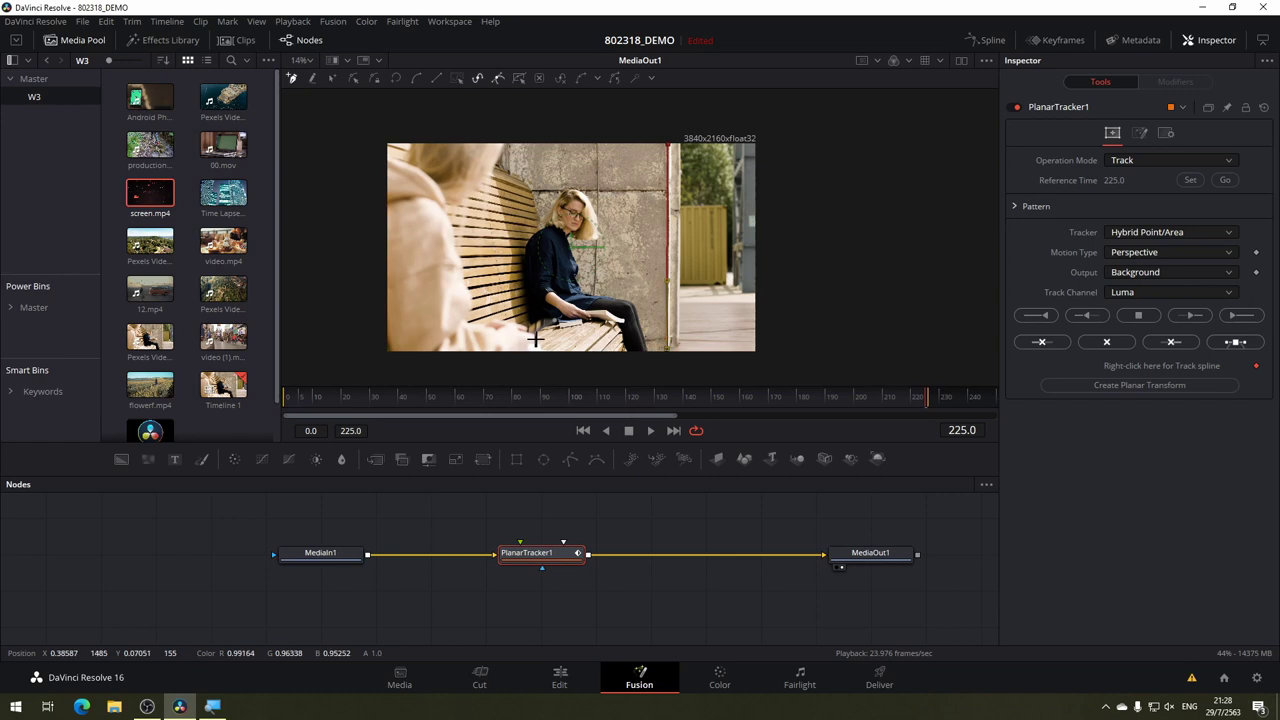
click(615, 347)
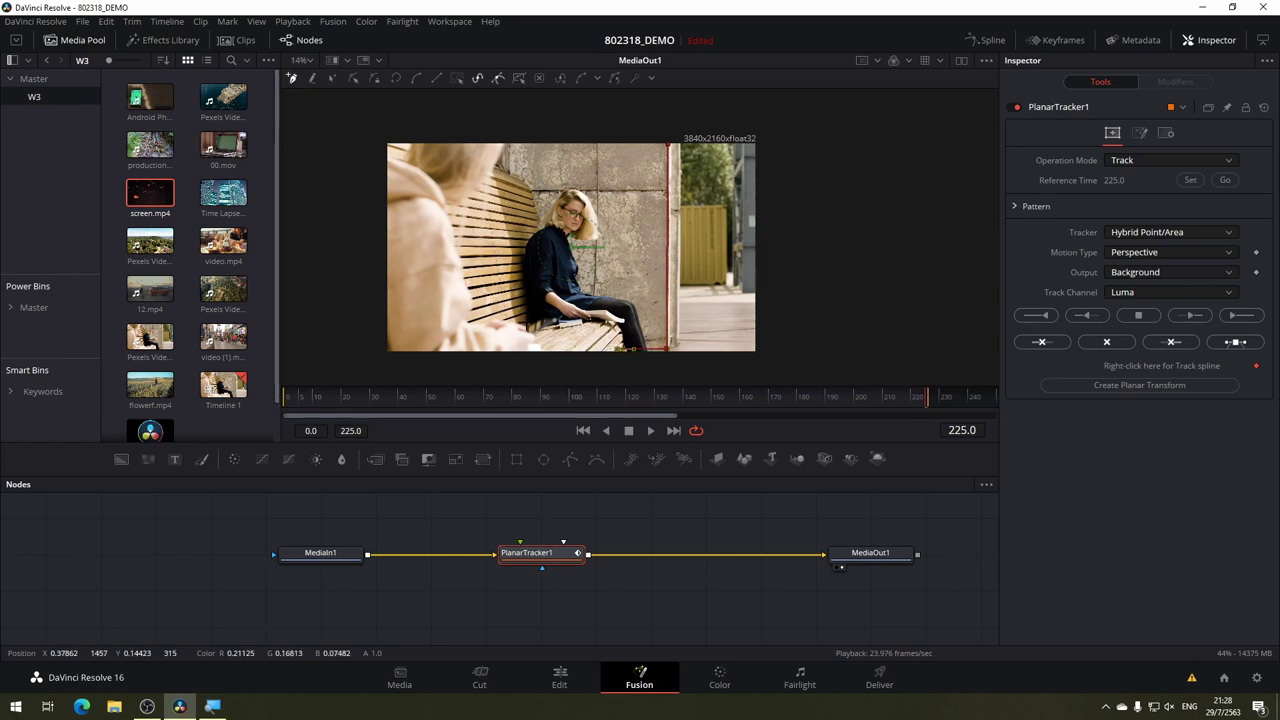
click(510, 146)
click(670, 146)
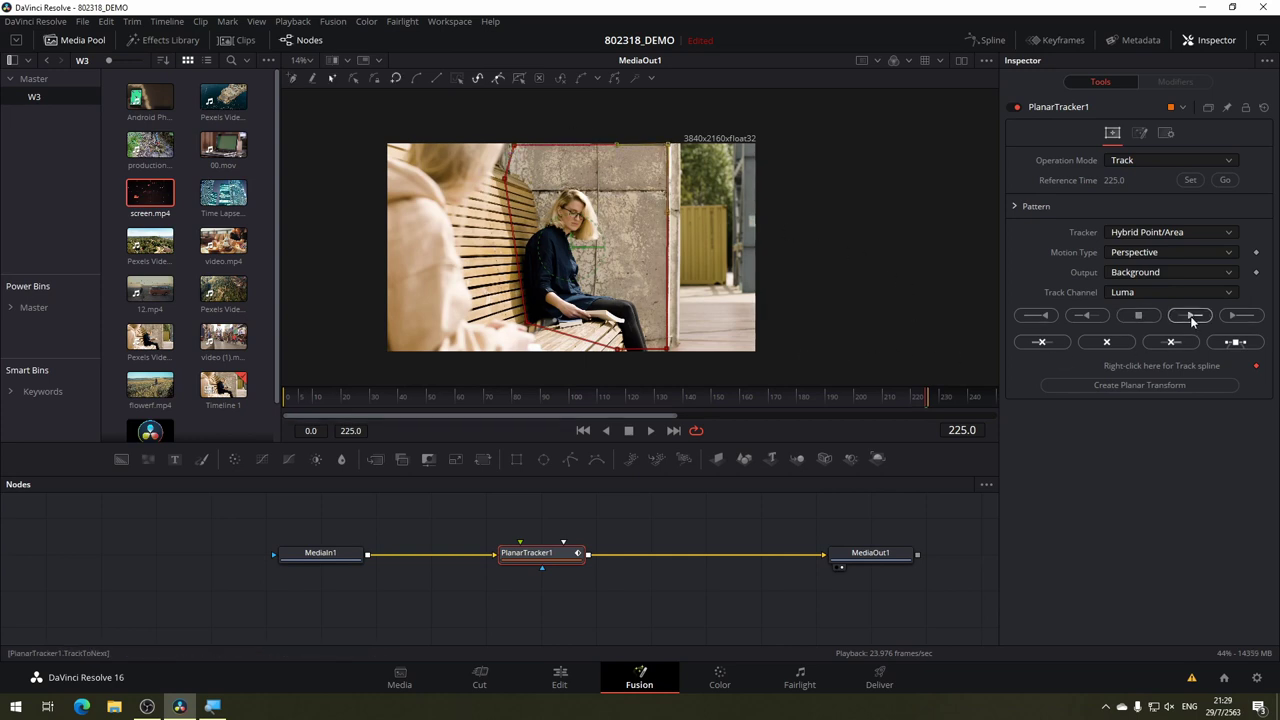
click(1052, 320)
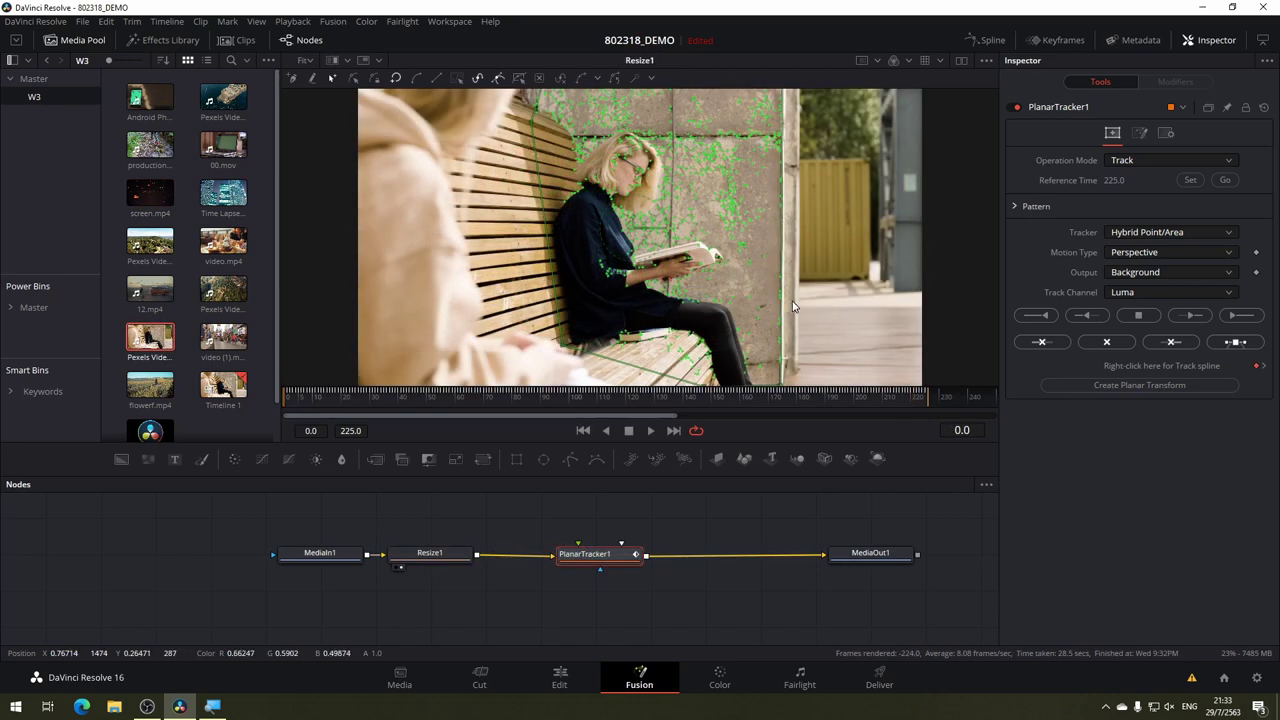
Check the track at frames 128 and 206, then view MediaIn1 at 50% zoom.
drag(368, 390, 673, 413)
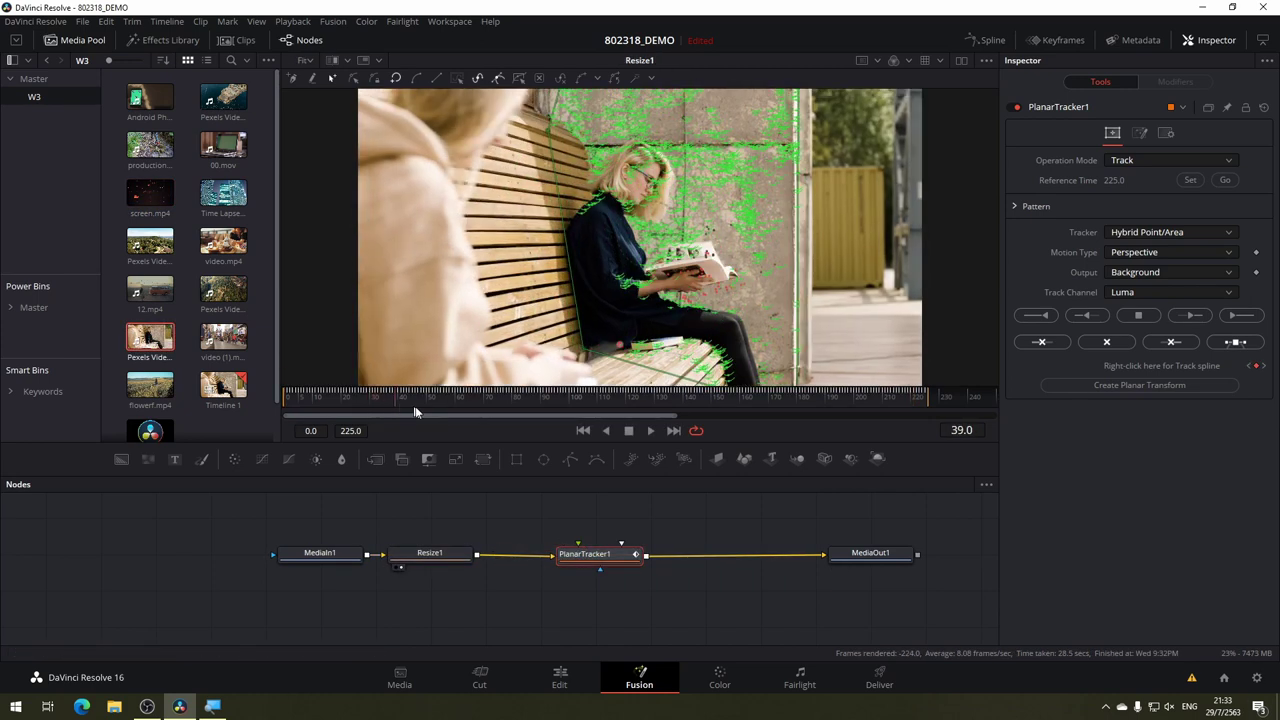
click(871, 396)
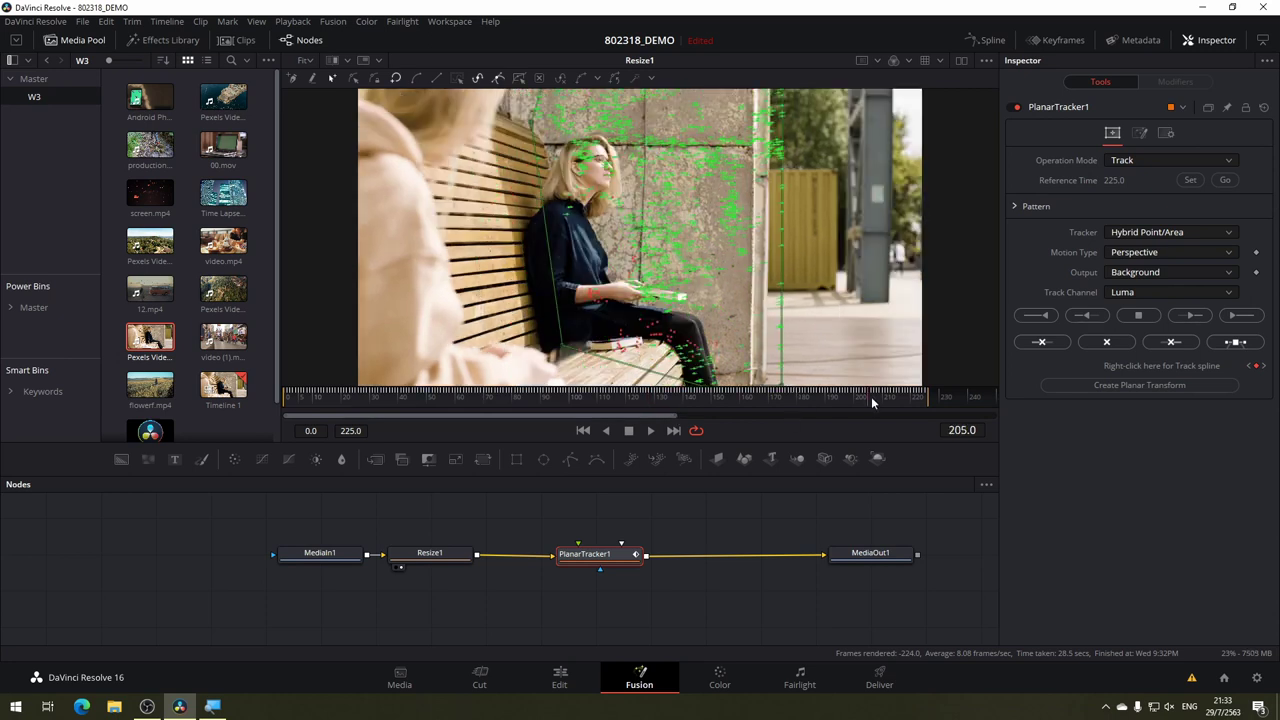
click(440, 556)
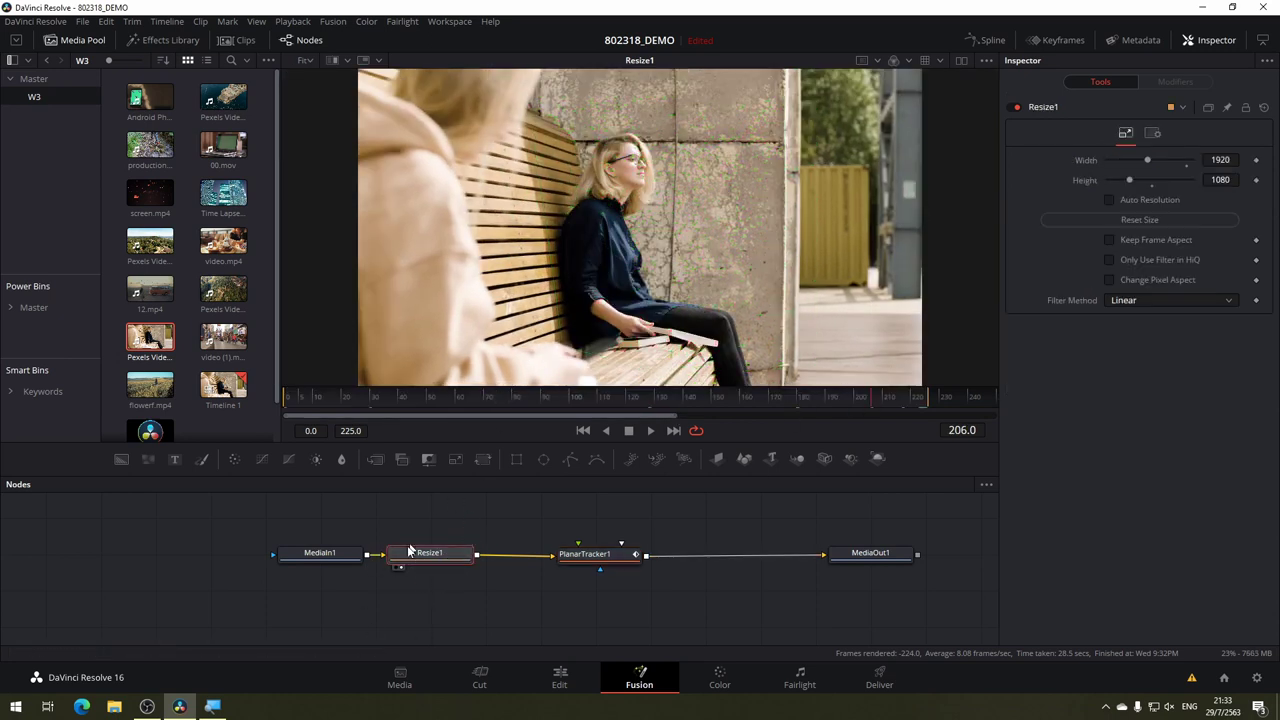
click(313, 557)
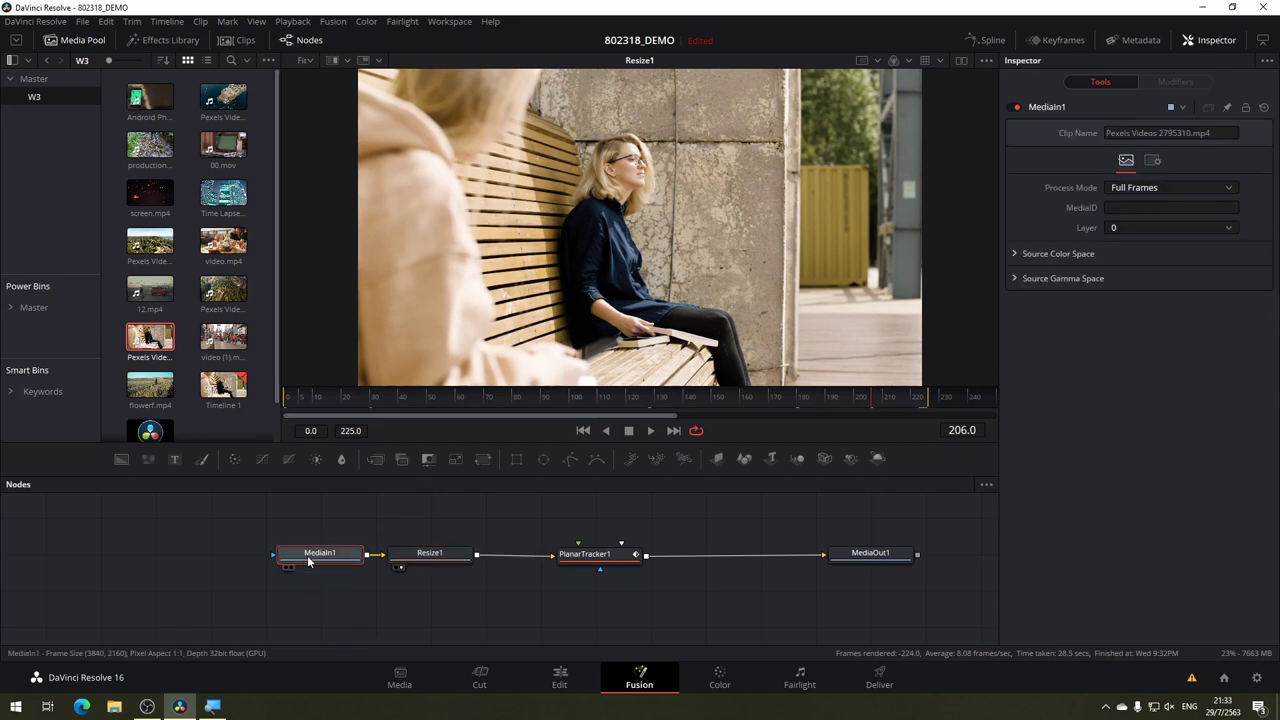
key(1)
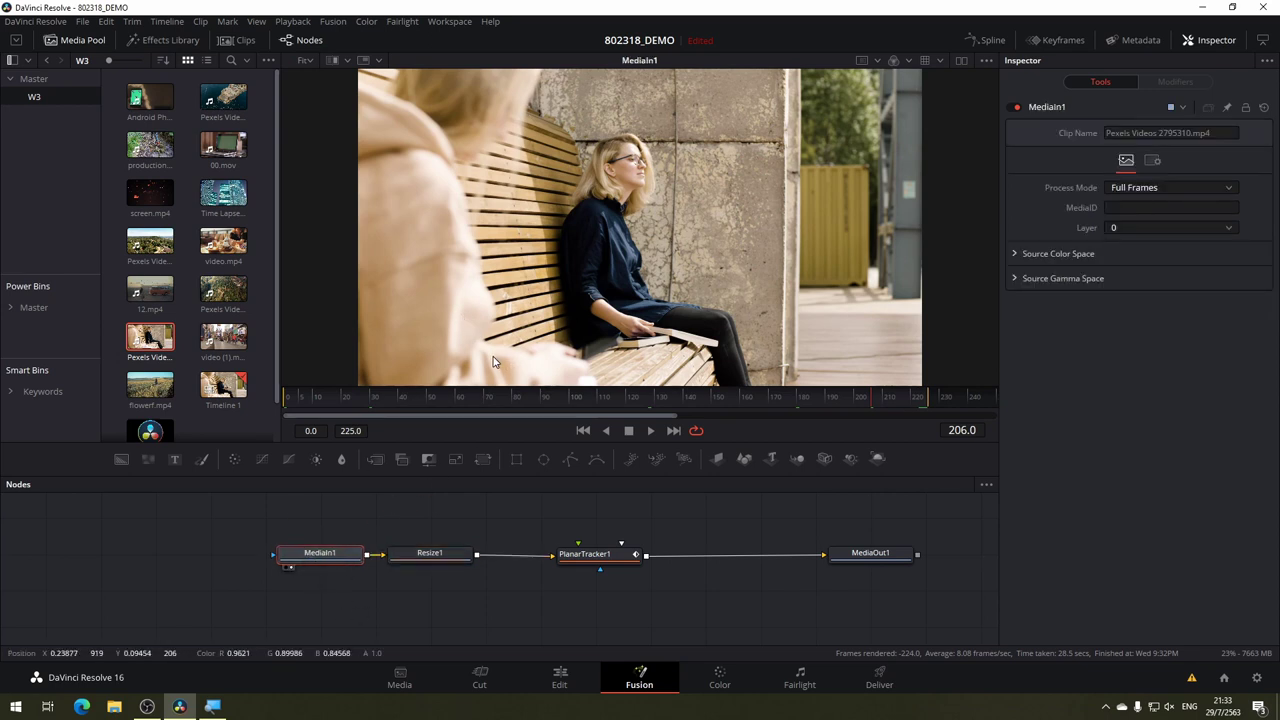
click(306, 61)
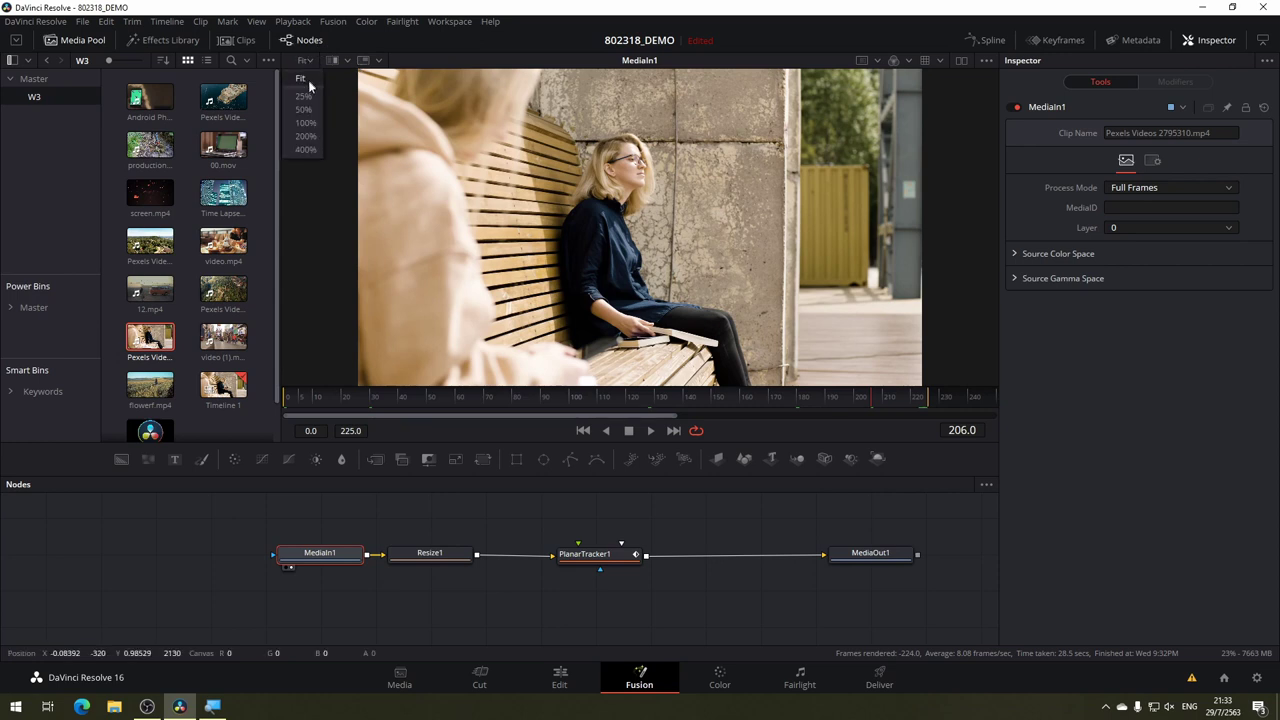
click(305, 109)
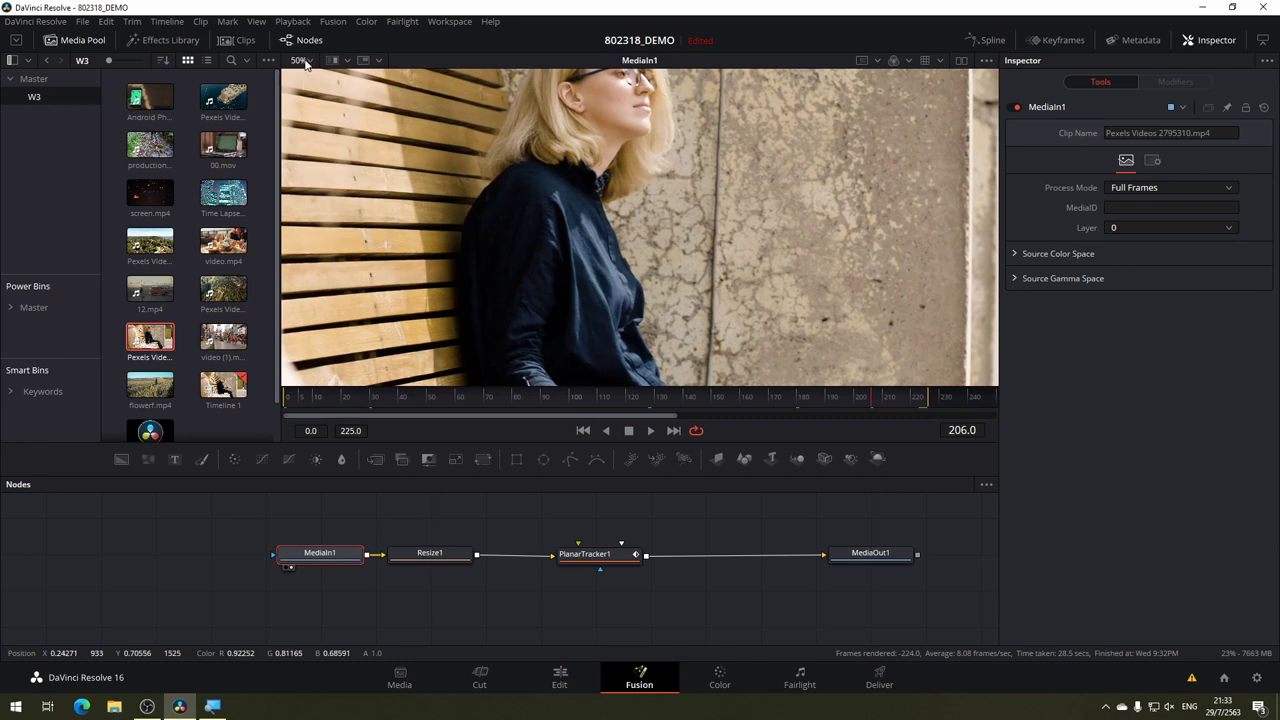
View the Resize1 and PlanarTracker1 outputs with the viewer zoom set to Fit.
scroll(311, 84, down, 2)
scroll(486, 166, down, 2)
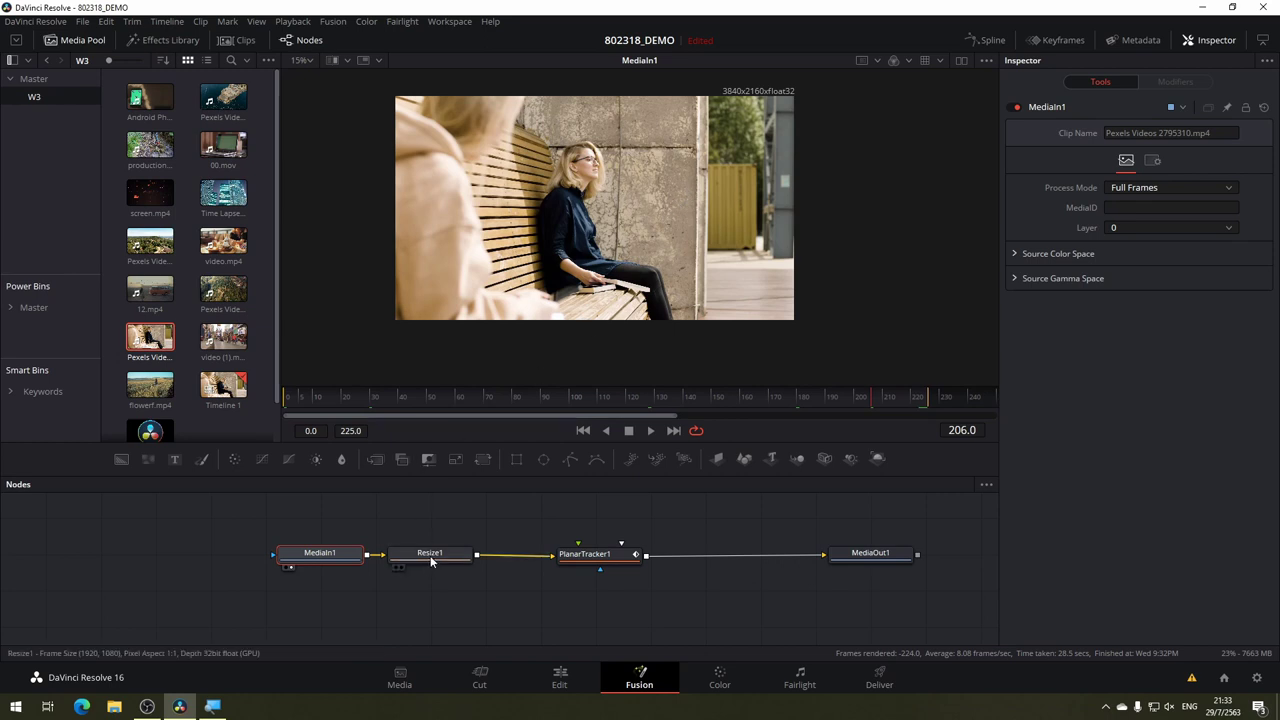
drag(431, 555, 478, 270)
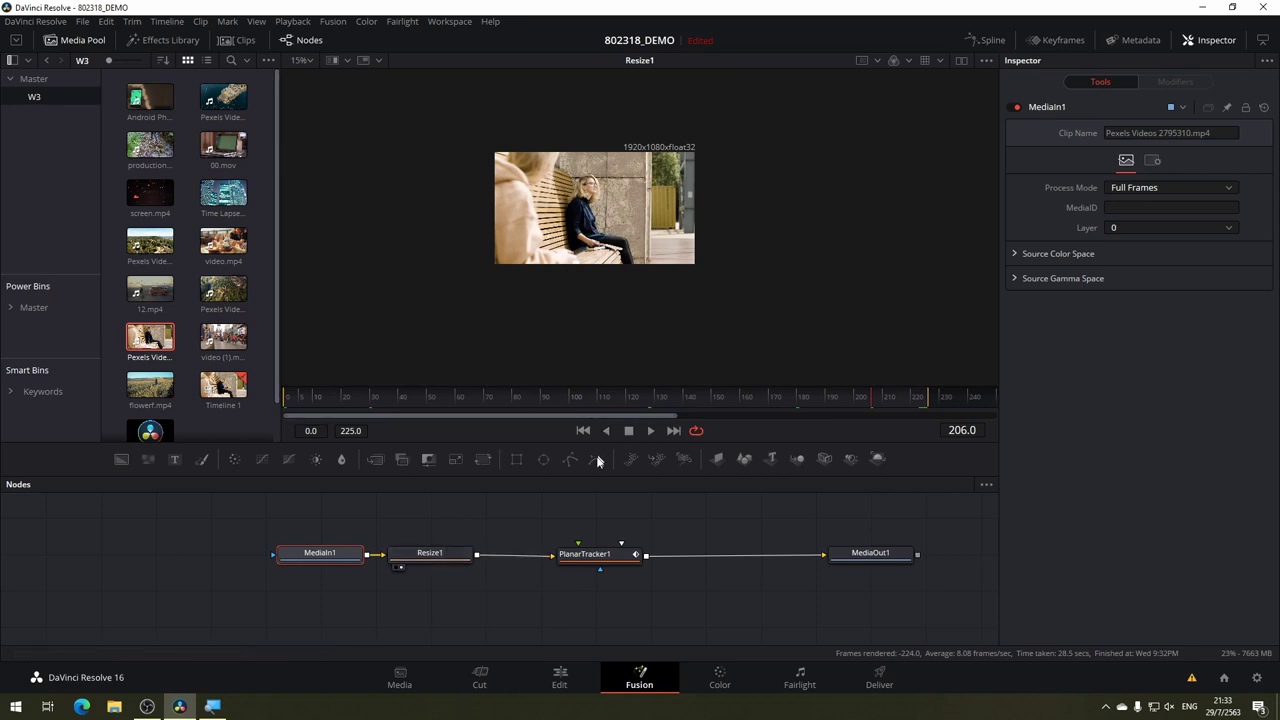
click(595, 560)
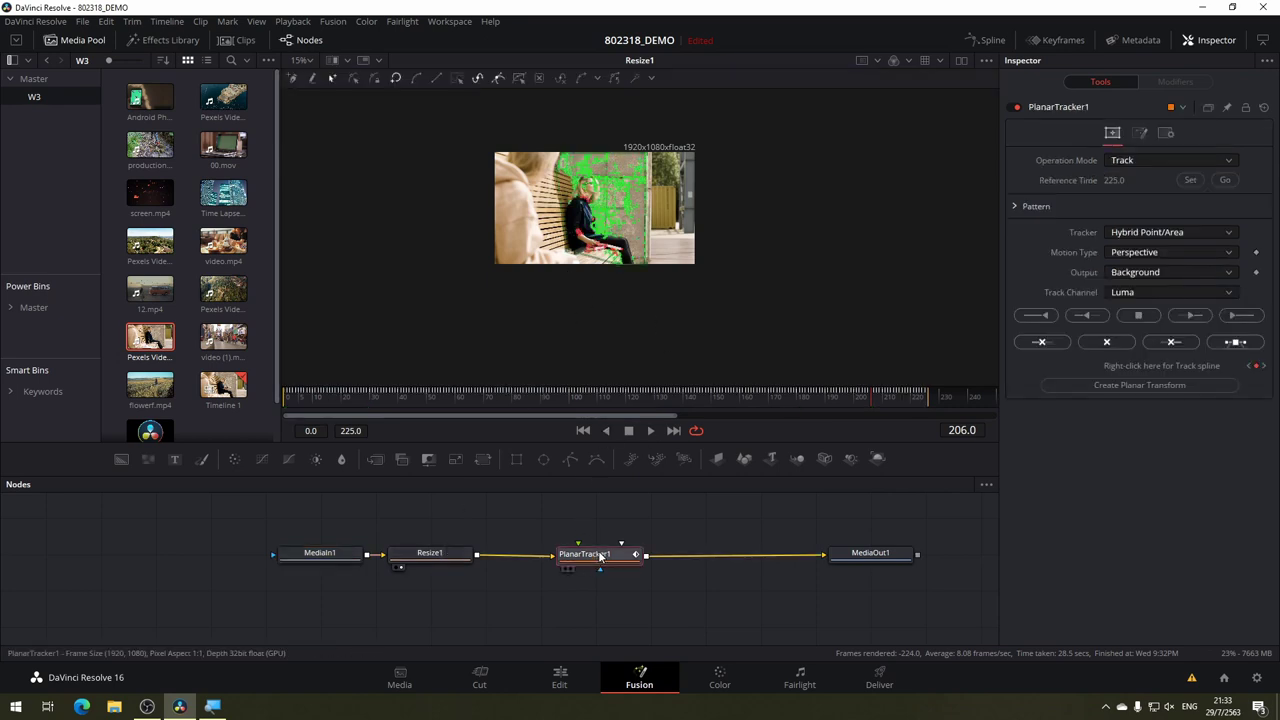
key(1)
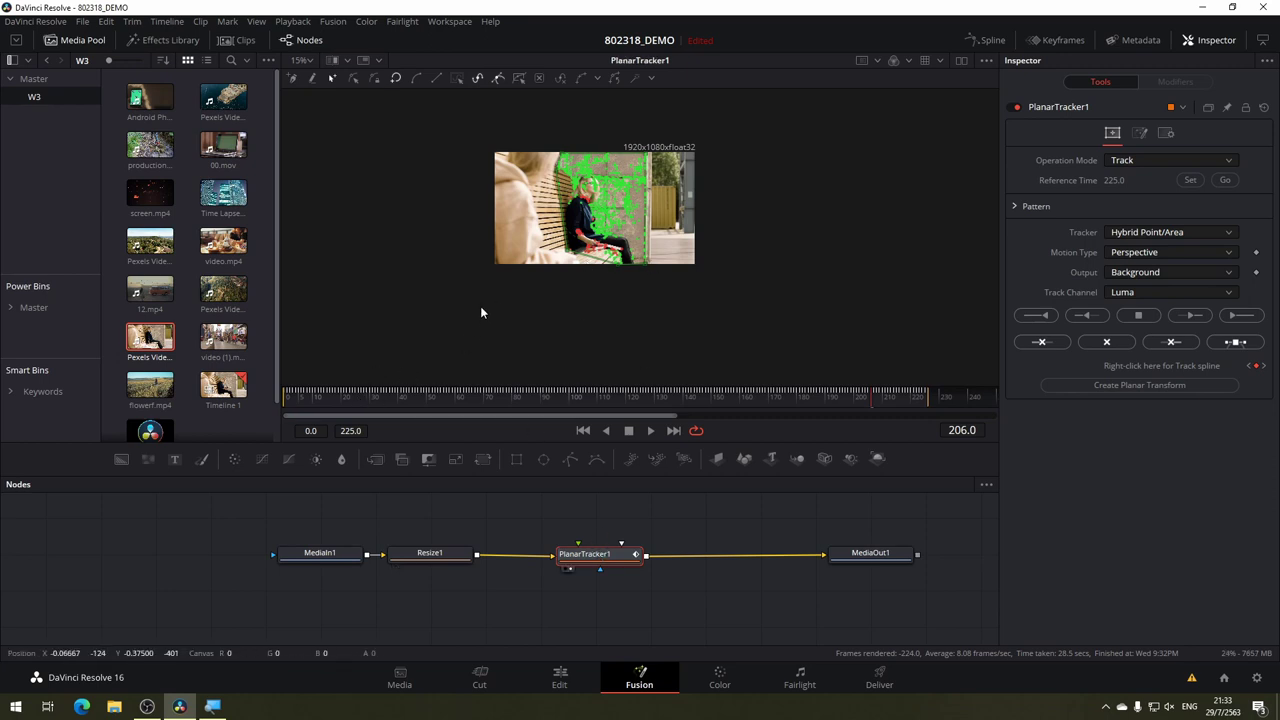
scroll(480, 306, up, 2)
click(304, 60)
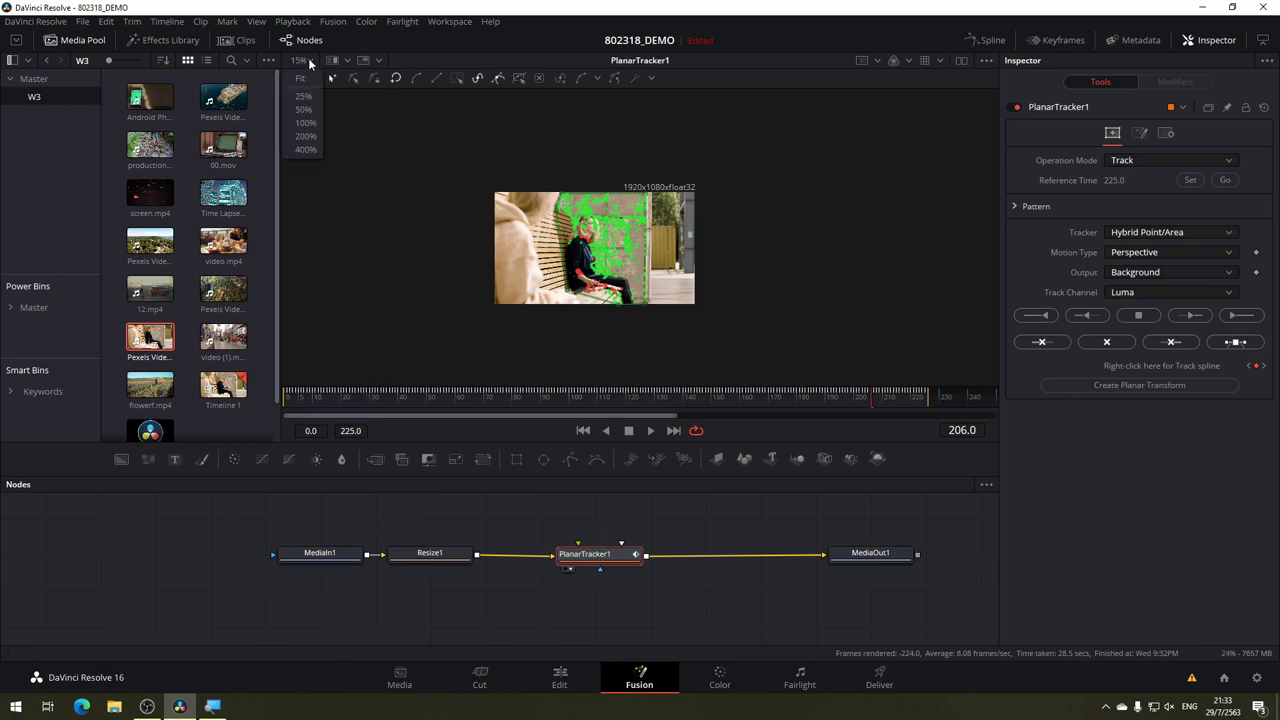
click(308, 79)
Scrub the whole clip to verify the wall track, then return to frame 0 and list the Operation Modes.
mouse_move(396, 398)
mouse_down()
mouse_move(893, 398)
mouse_move(315, 409)
mouse_move(734, 409)
mouse_up()
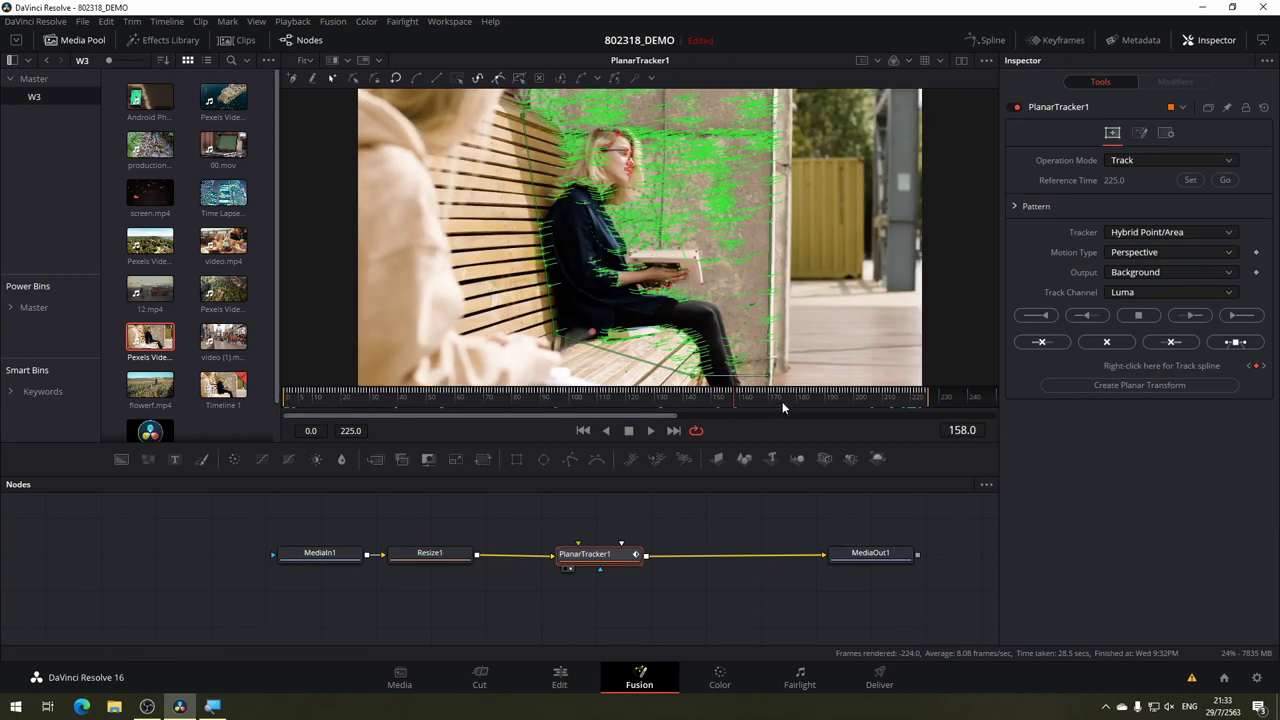
mouse_move(782, 401)
mouse_down()
mouse_move(857, 399)
mouse_move(466, 397)
mouse_move(285, 420)
mouse_up()
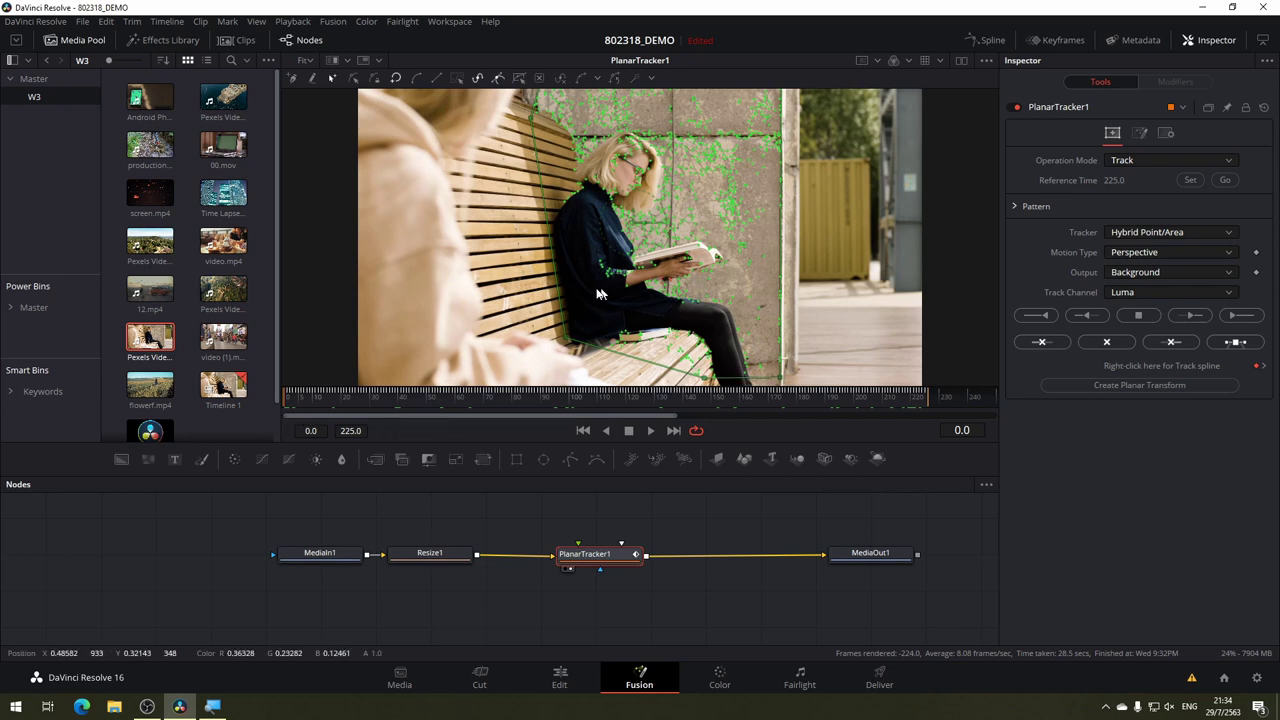
drag(340, 398, 884, 398)
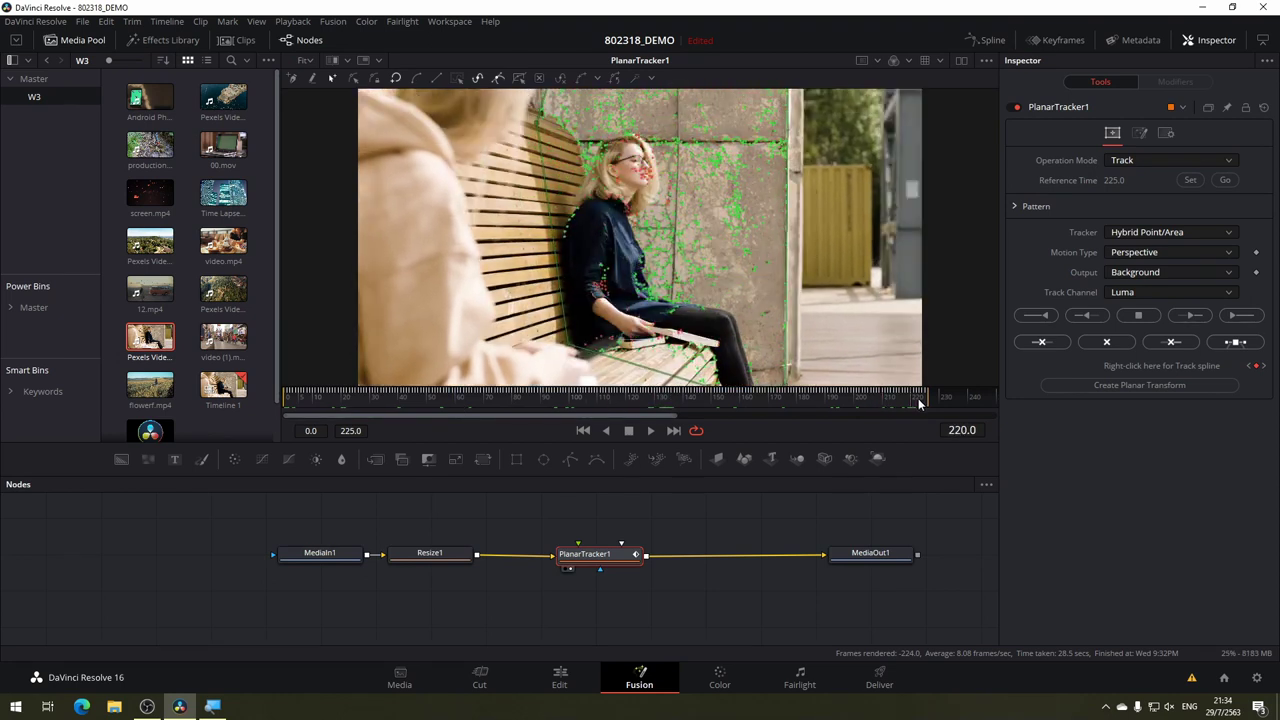
drag(884, 398, 542, 398)
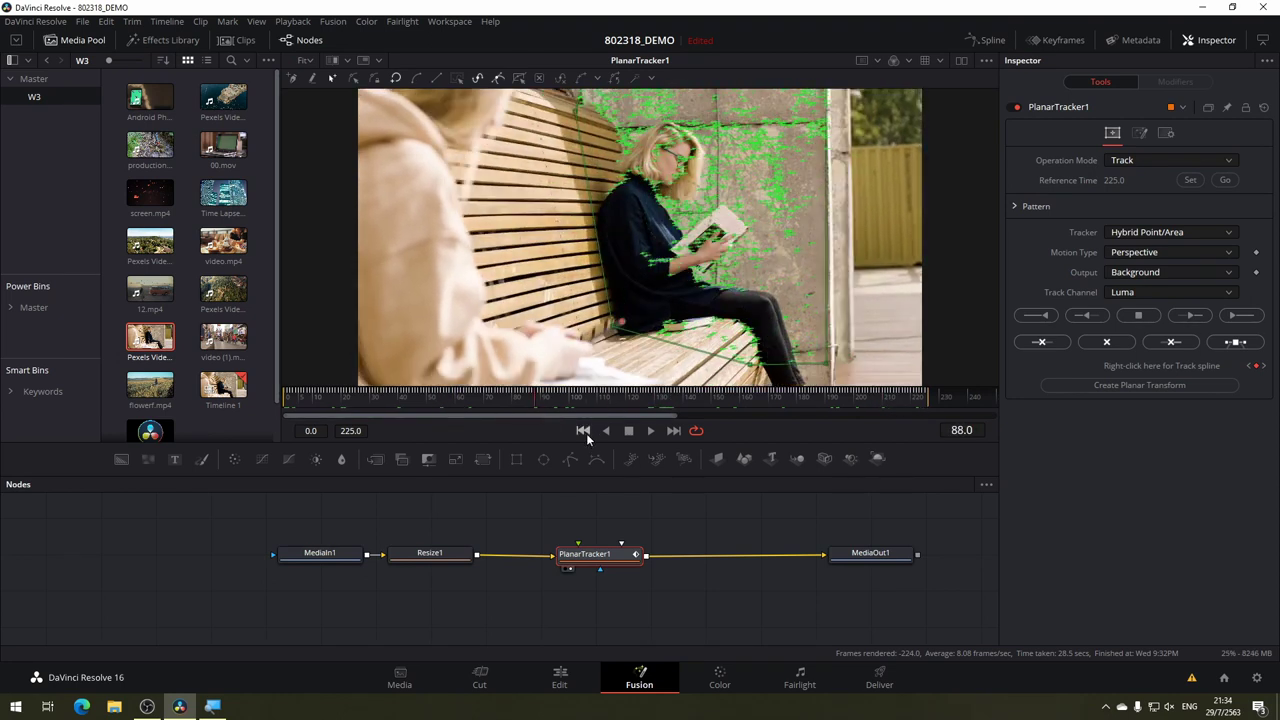
click(585, 432)
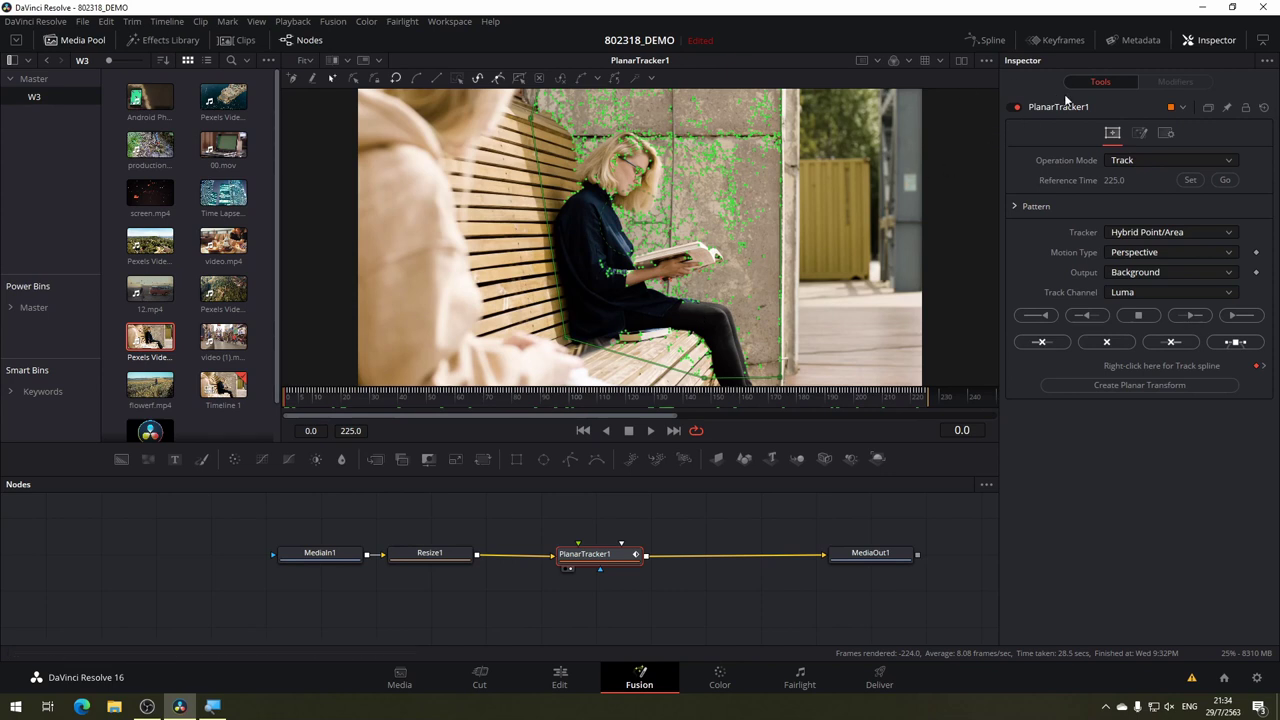
click(1154, 160)
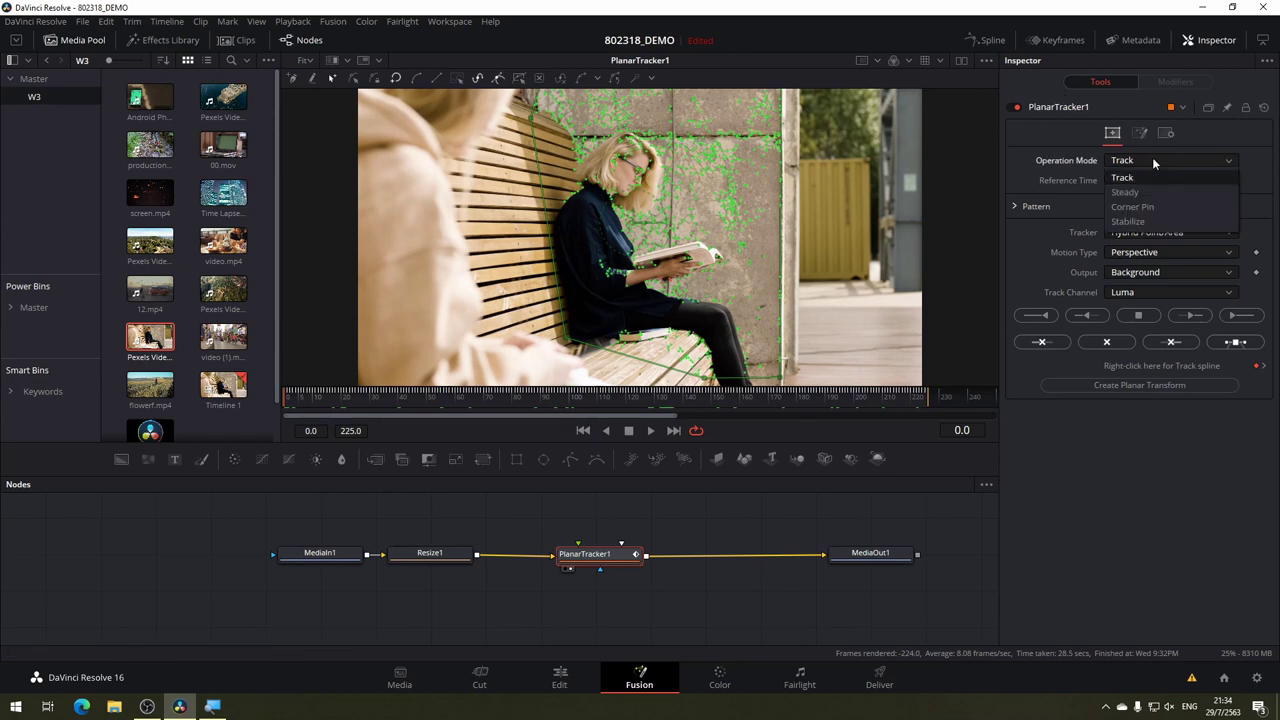
click(1128, 221)
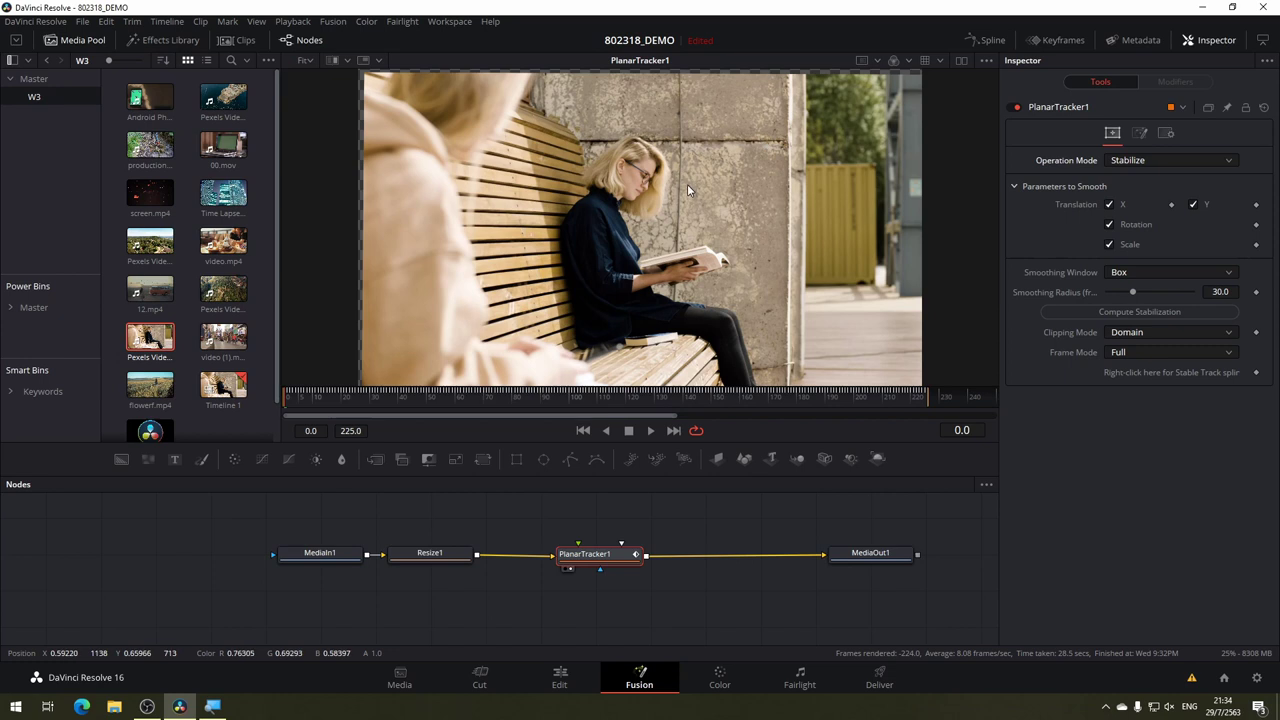
scroll(622, 220, down, 2)
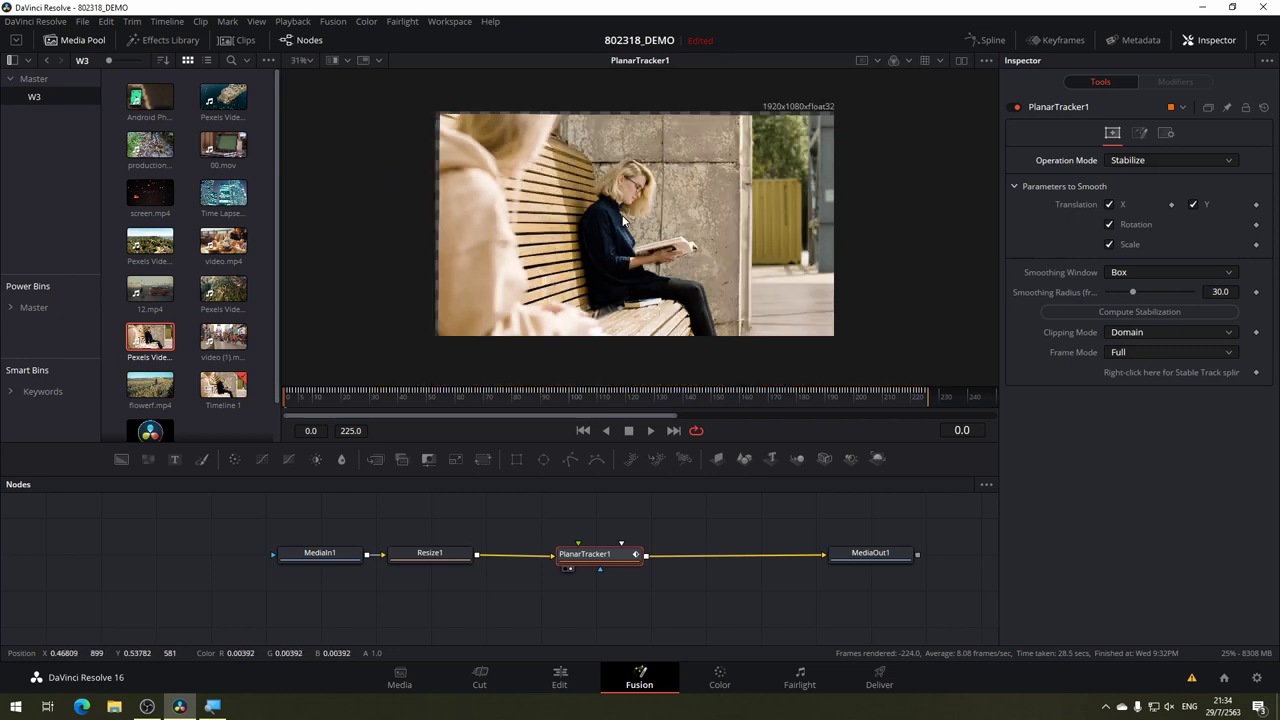
drag(367, 397, 533, 401)
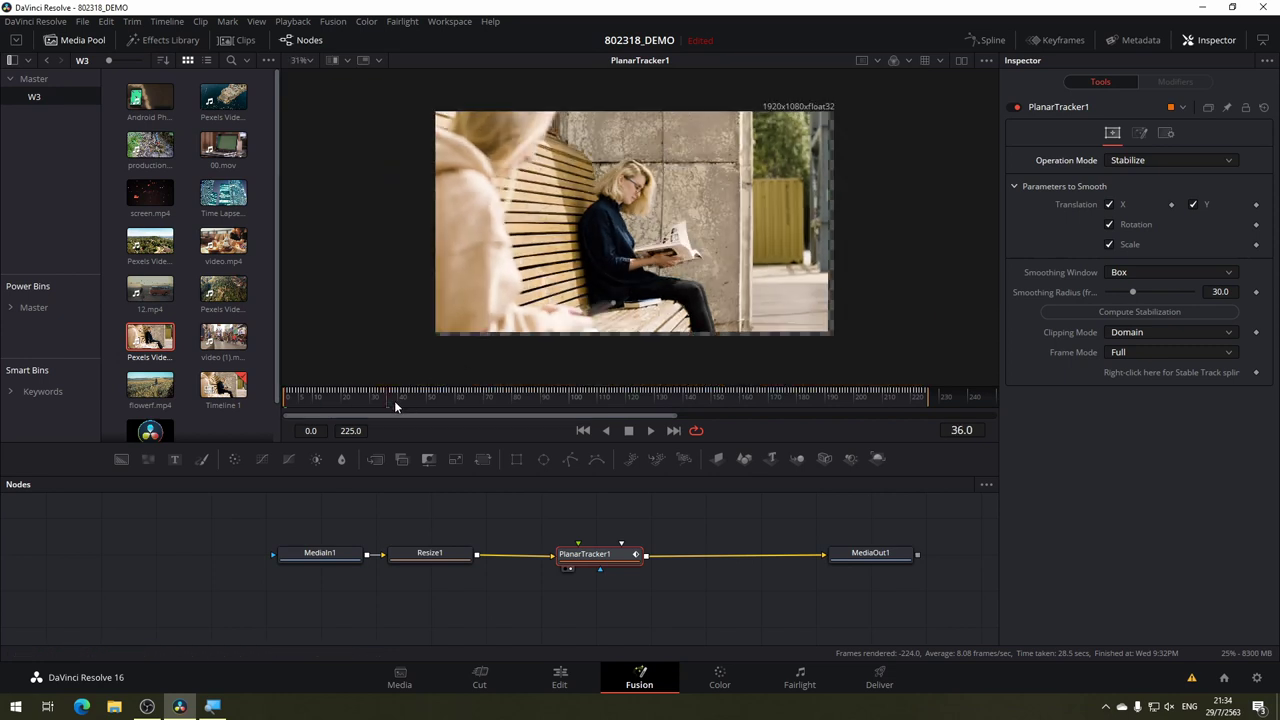
drag(709, 408, 735, 416)
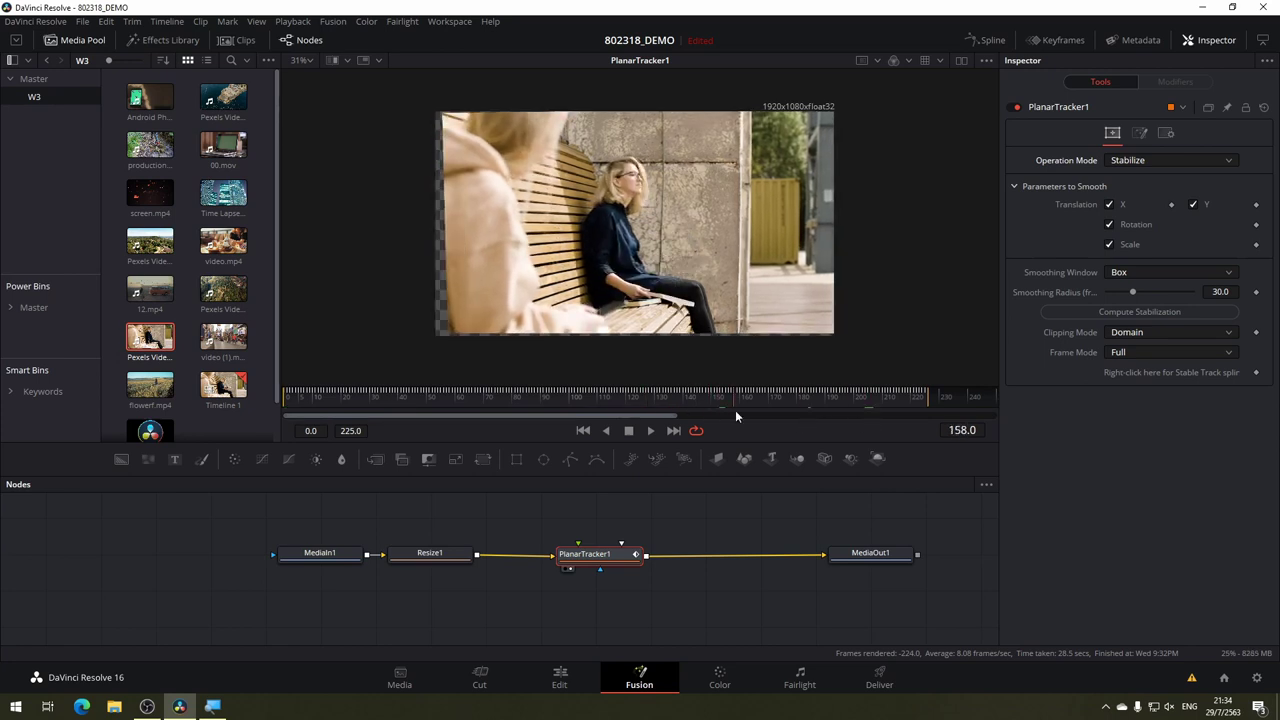
mouse_move(643, 410)
mouse_down()
mouse_move(522, 409)
mouse_move(550, 413)
mouse_up()
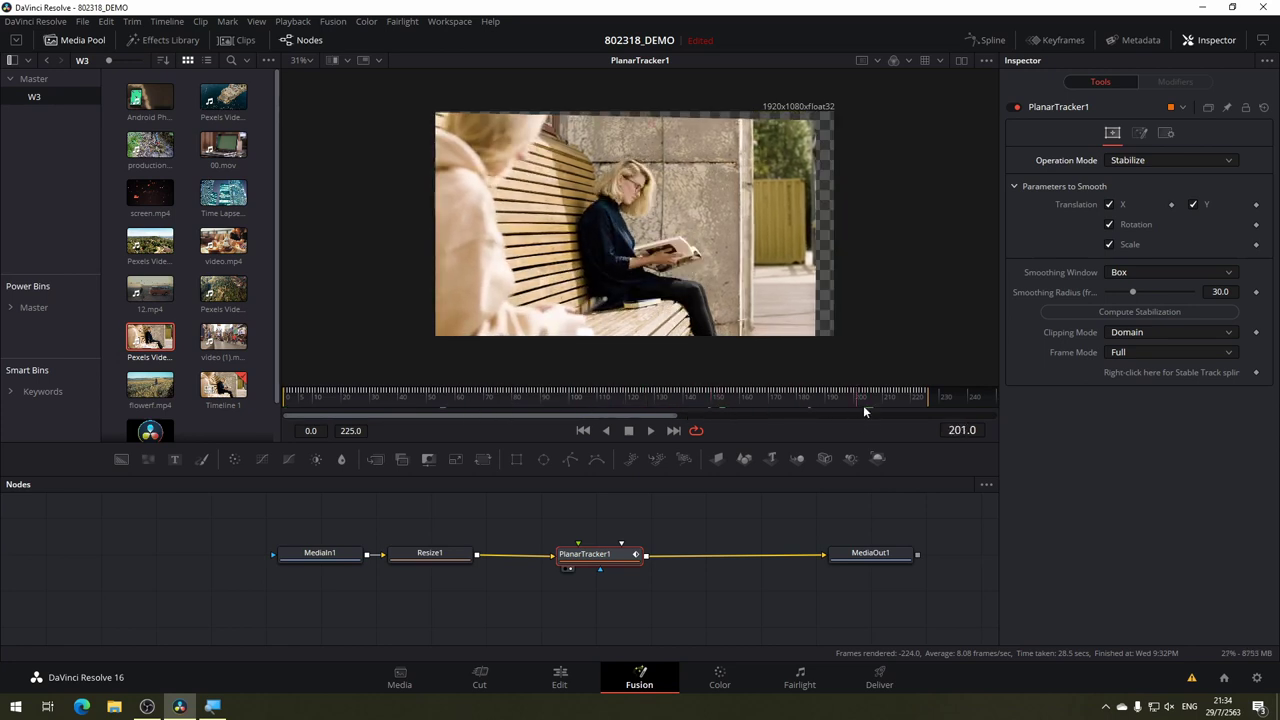
mouse_move(865, 411)
mouse_down()
mouse_move(895, 407)
mouse_move(784, 396)
mouse_up()
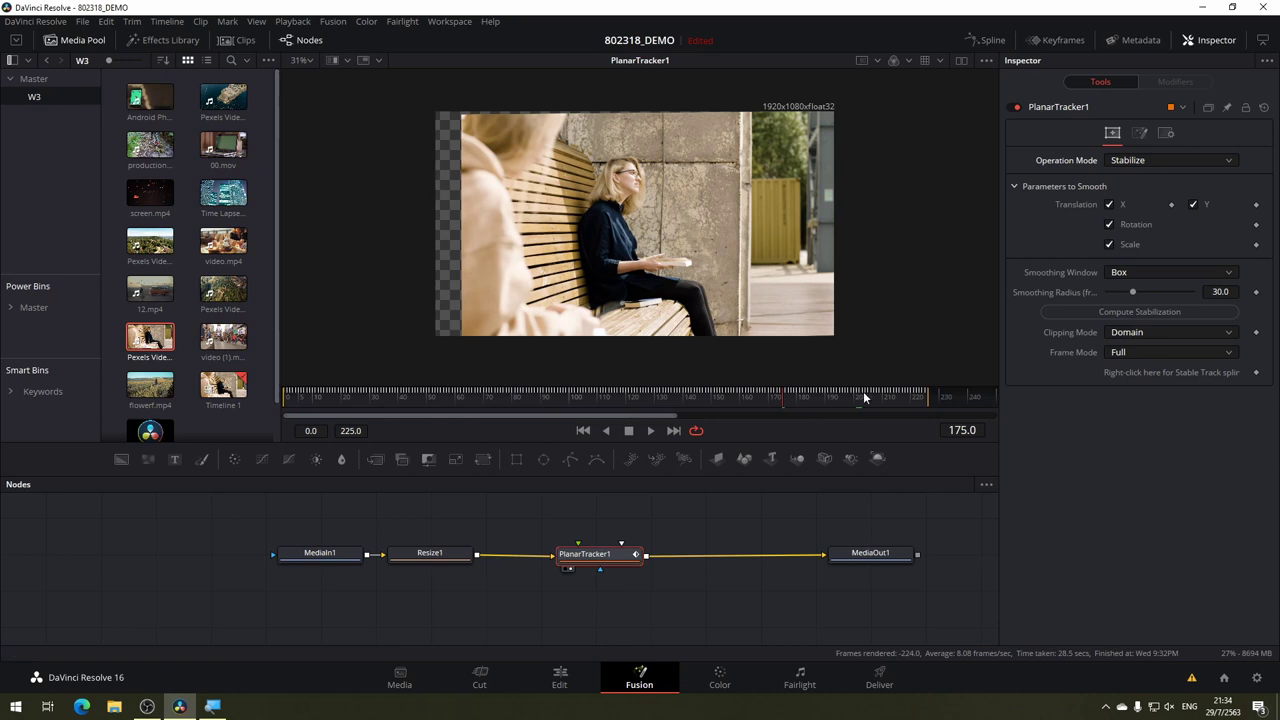
mouse_move(863, 398)
mouse_down()
mouse_move(614, 391)
mouse_move(480, 405)
mouse_up()
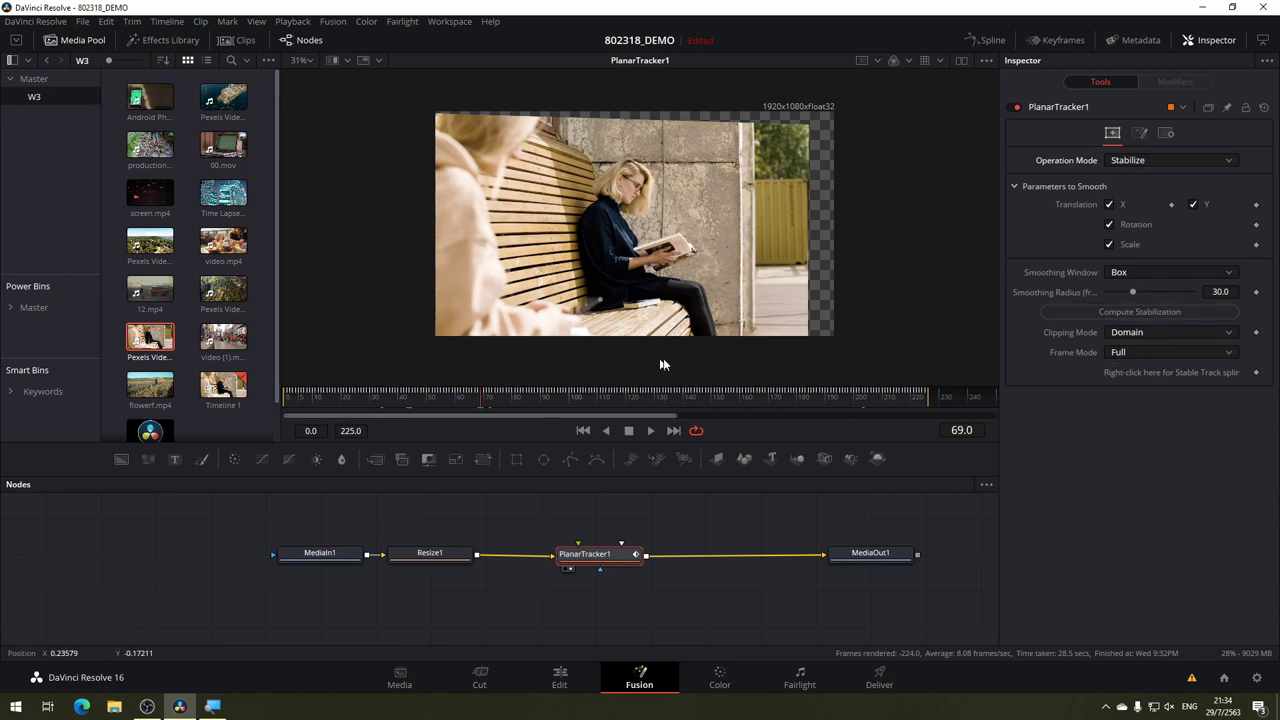
drag(344, 395, 283, 396)
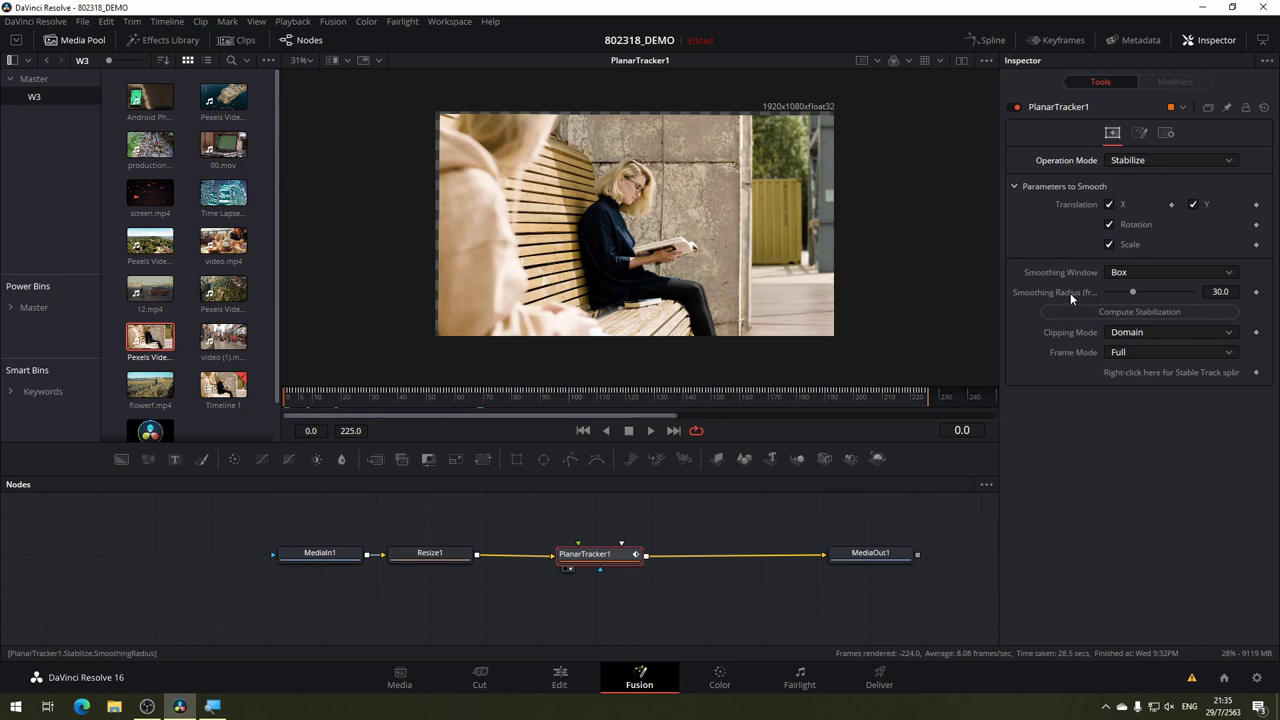
Keep Box smoothing, compute the stabilization, confirm the finished message, and review the frames.
click(1143, 273)
click(1143, 273)
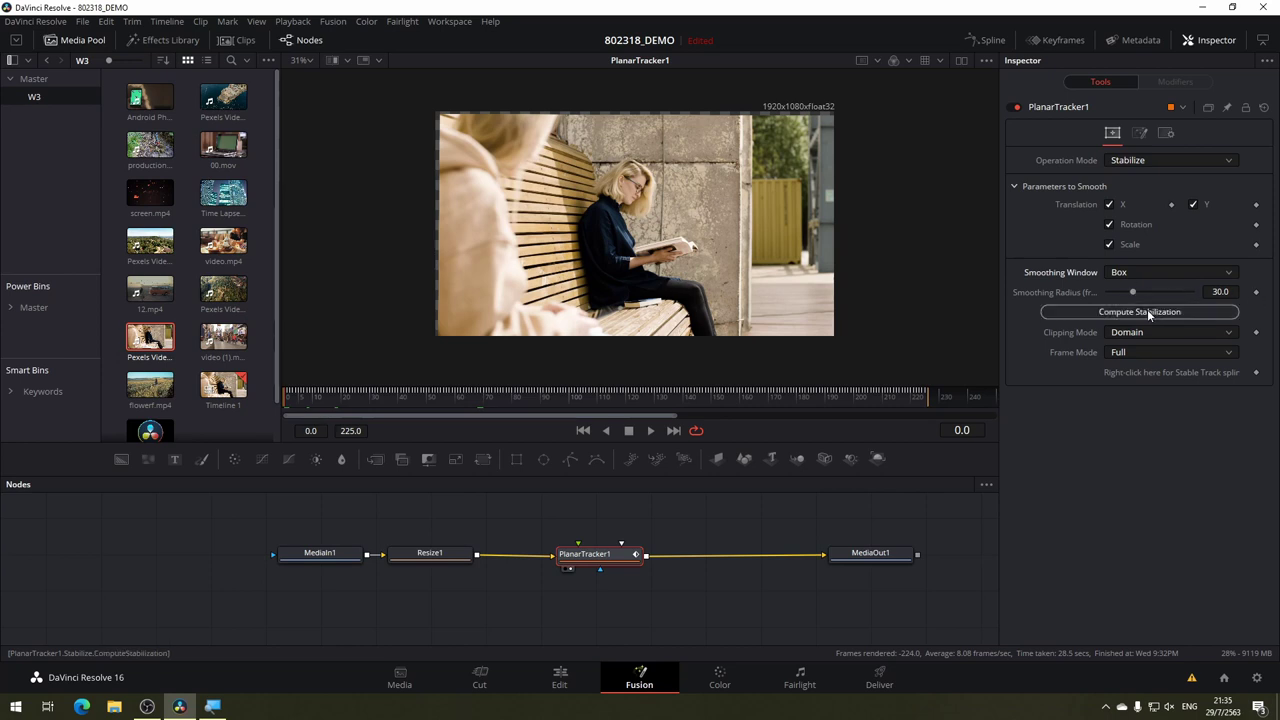
click(1148, 313)
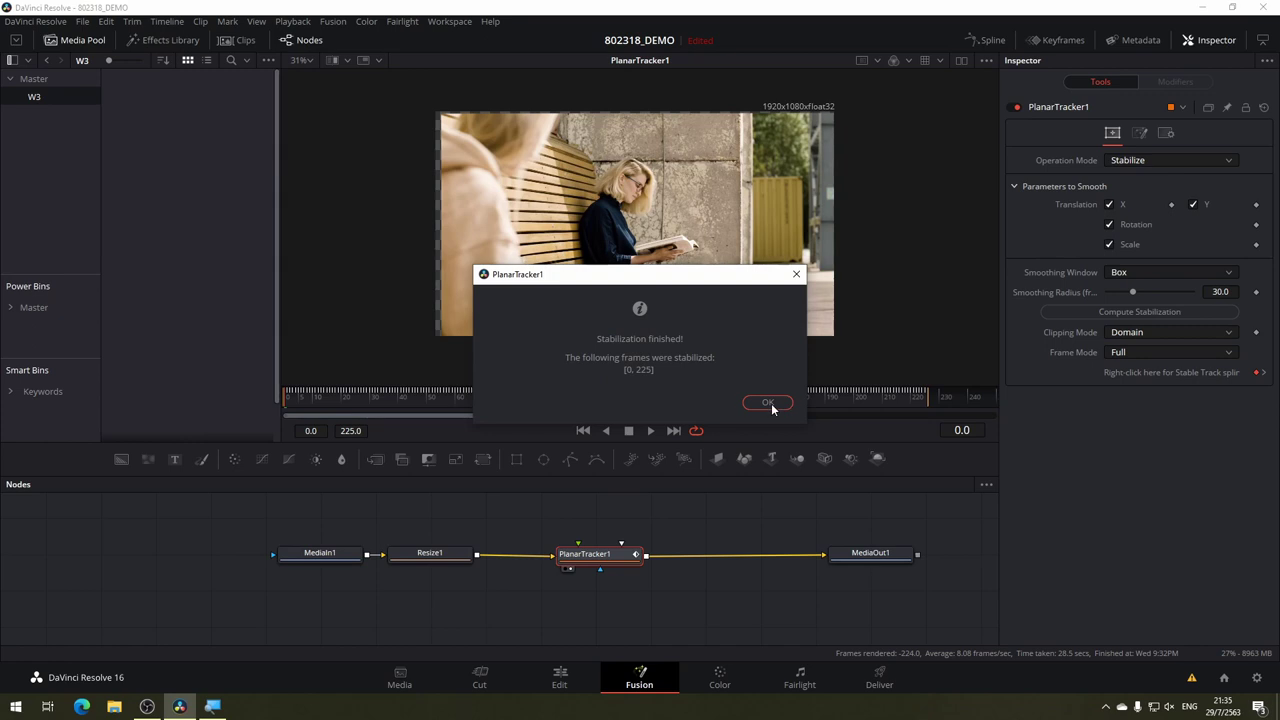
click(768, 402)
mouse_move(512, 397)
mouse_down()
mouse_move(808, 392)
mouse_move(745, 386)
mouse_up()
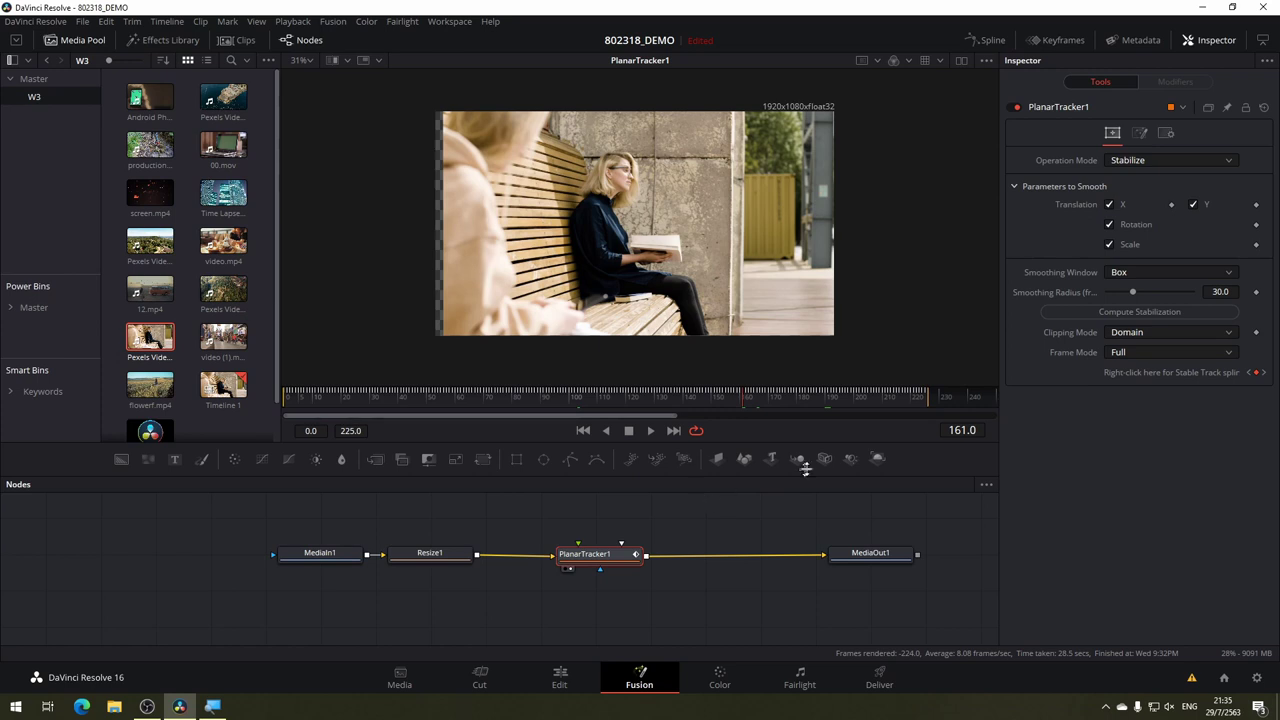
click(1133, 351)
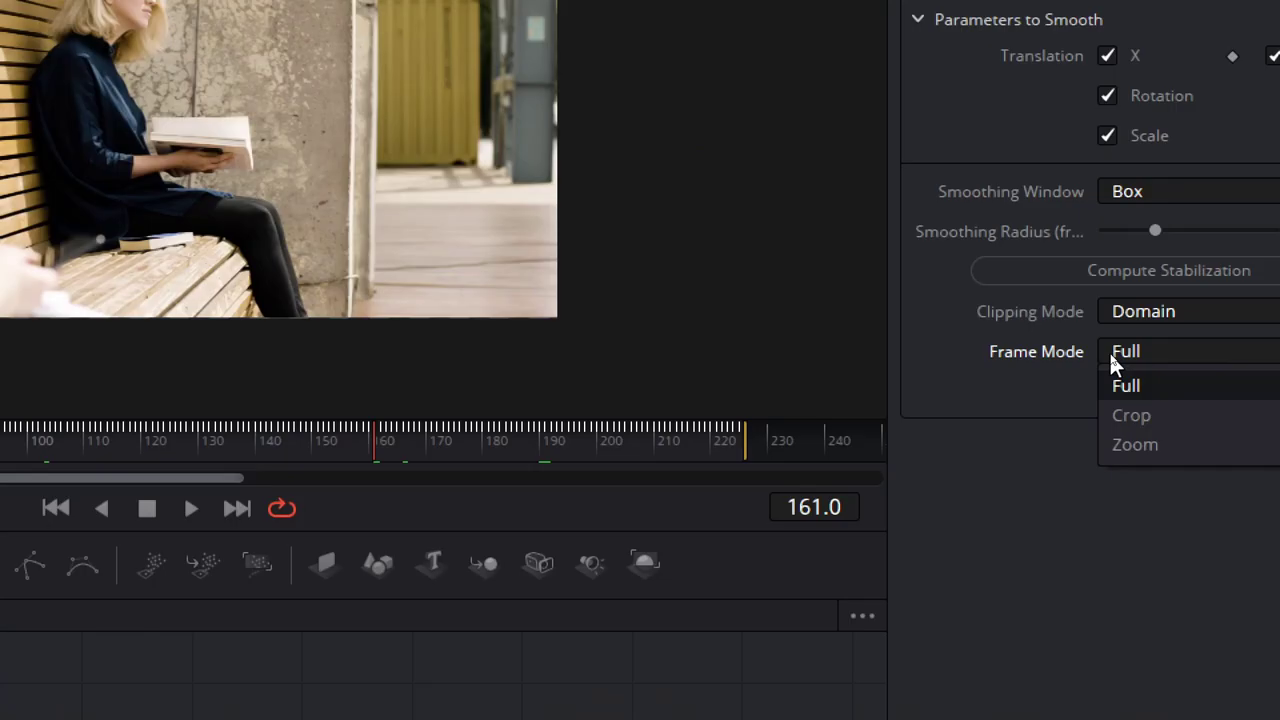
Set Frame Mode to Crop and apply Auto Crop.
click(1111, 355)
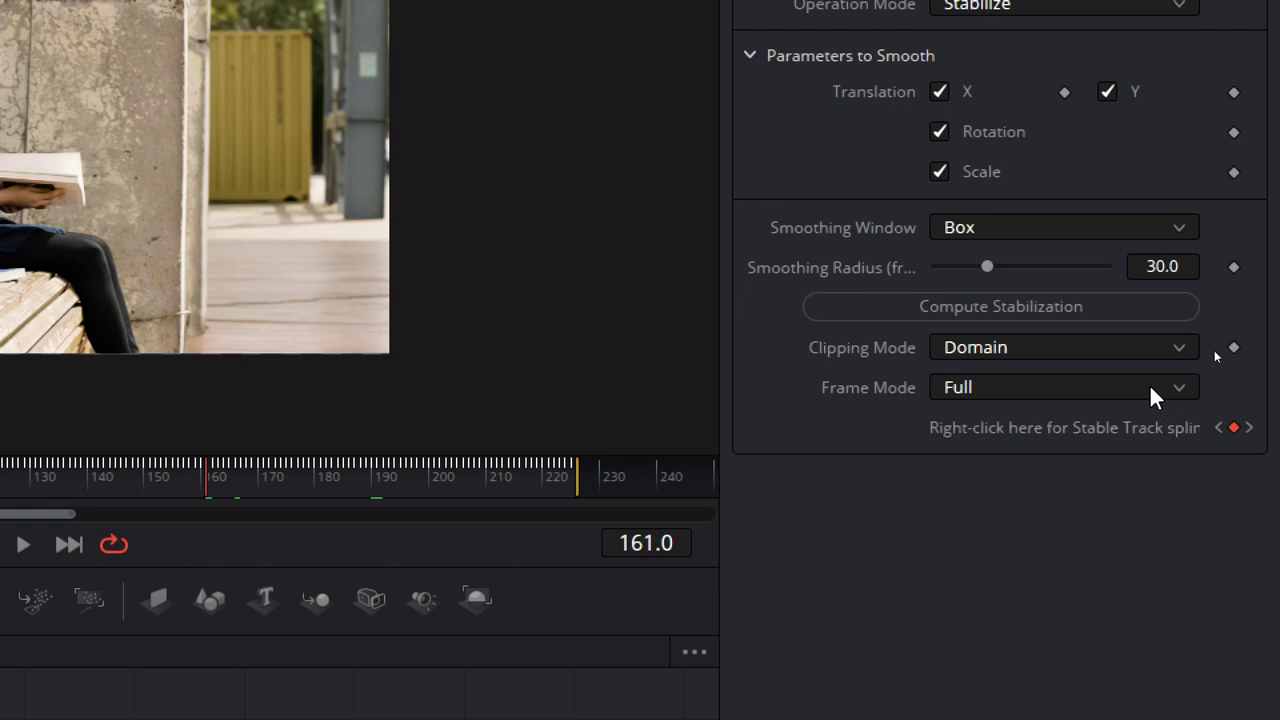
click(1150, 387)
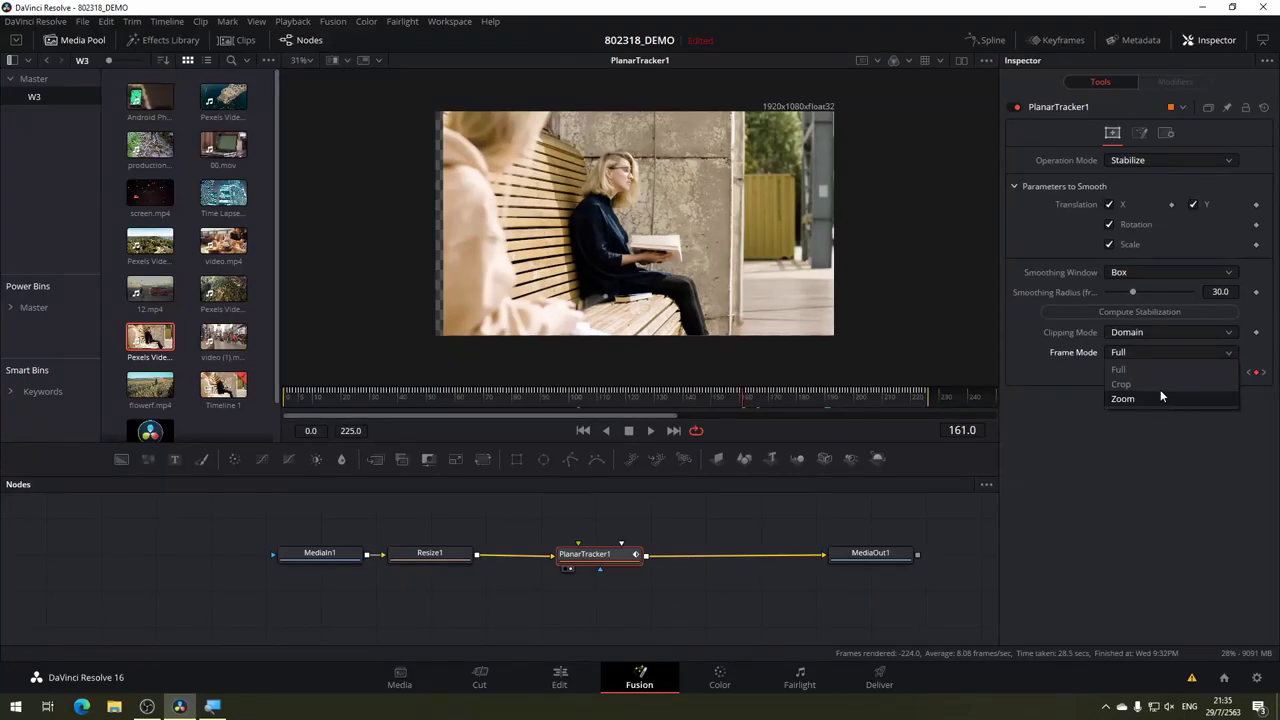
click(1161, 386)
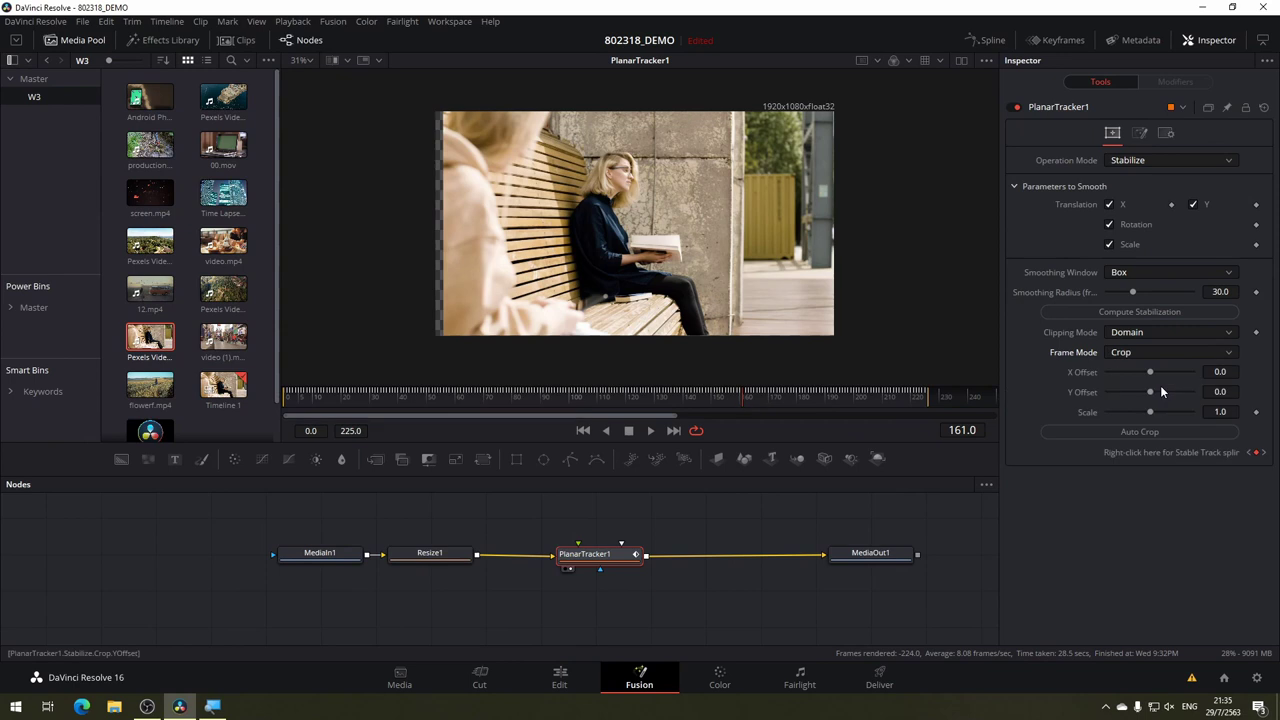
click(1156, 437)
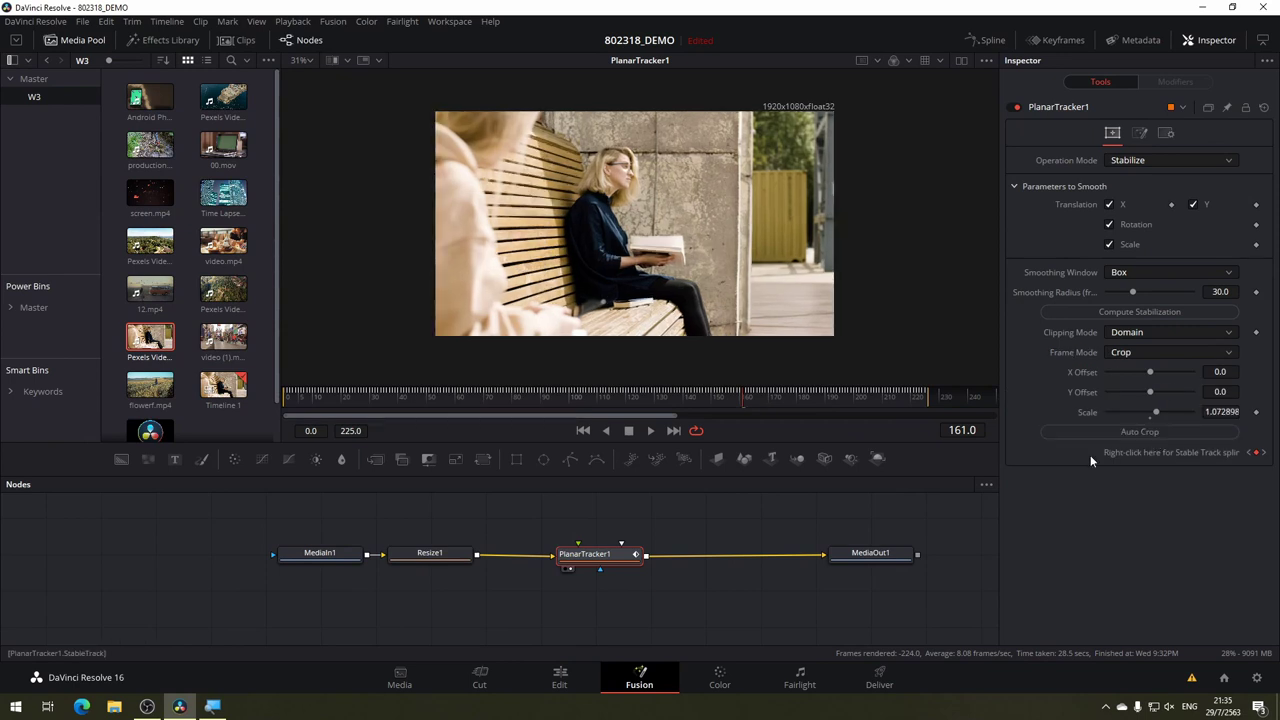
Scrub and play the cropped clip from start to end to check it.
drag(312, 400, 695, 388)
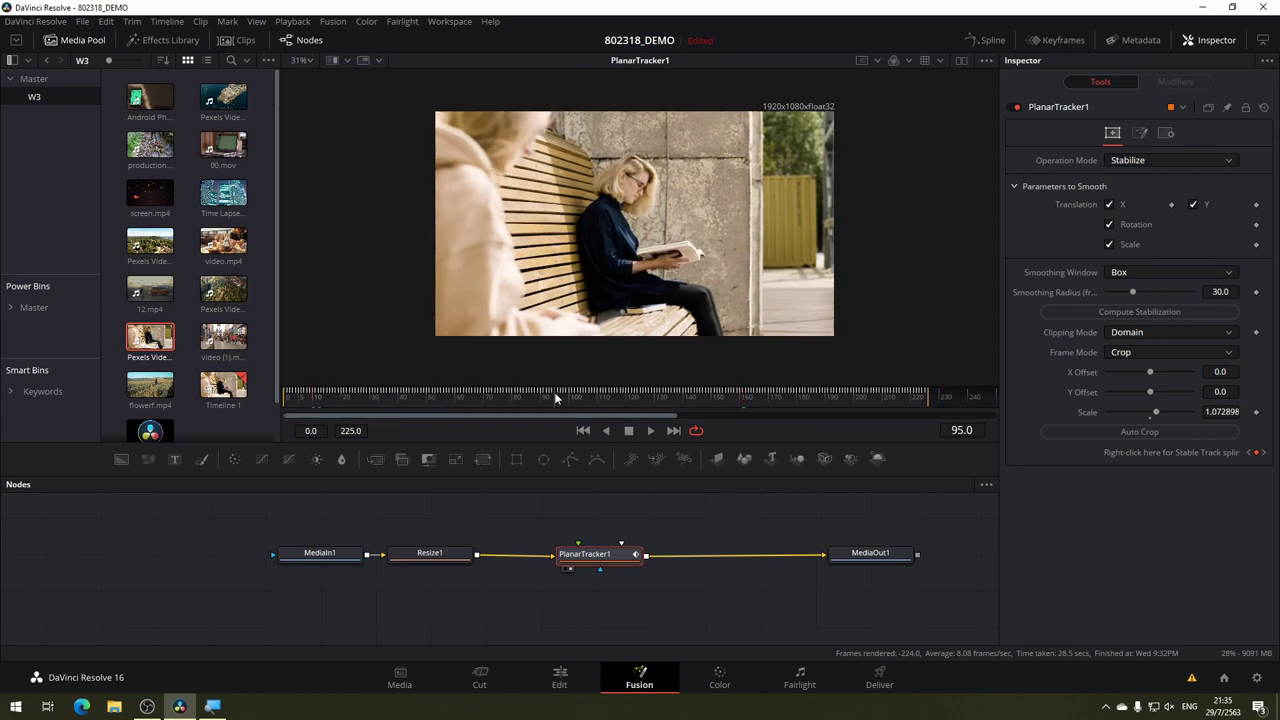
drag(330, 395, 294, 400)
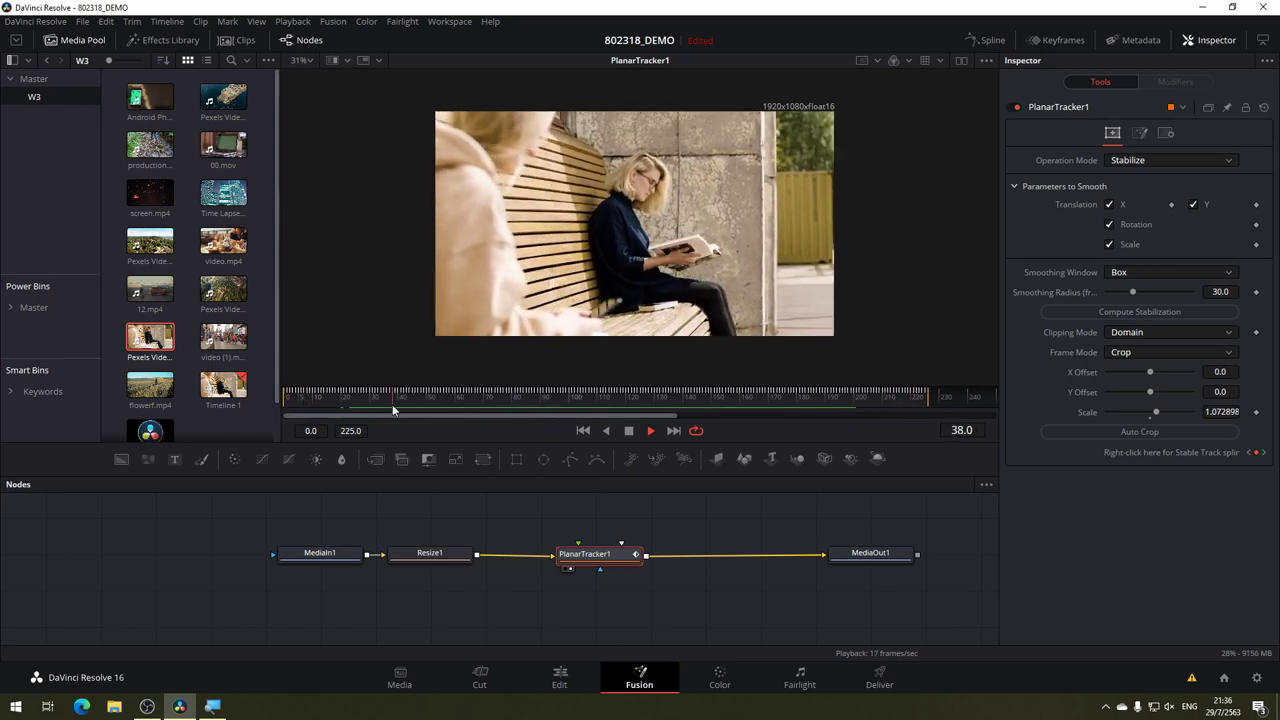
key(space)
drag(410, 410, 703, 410)
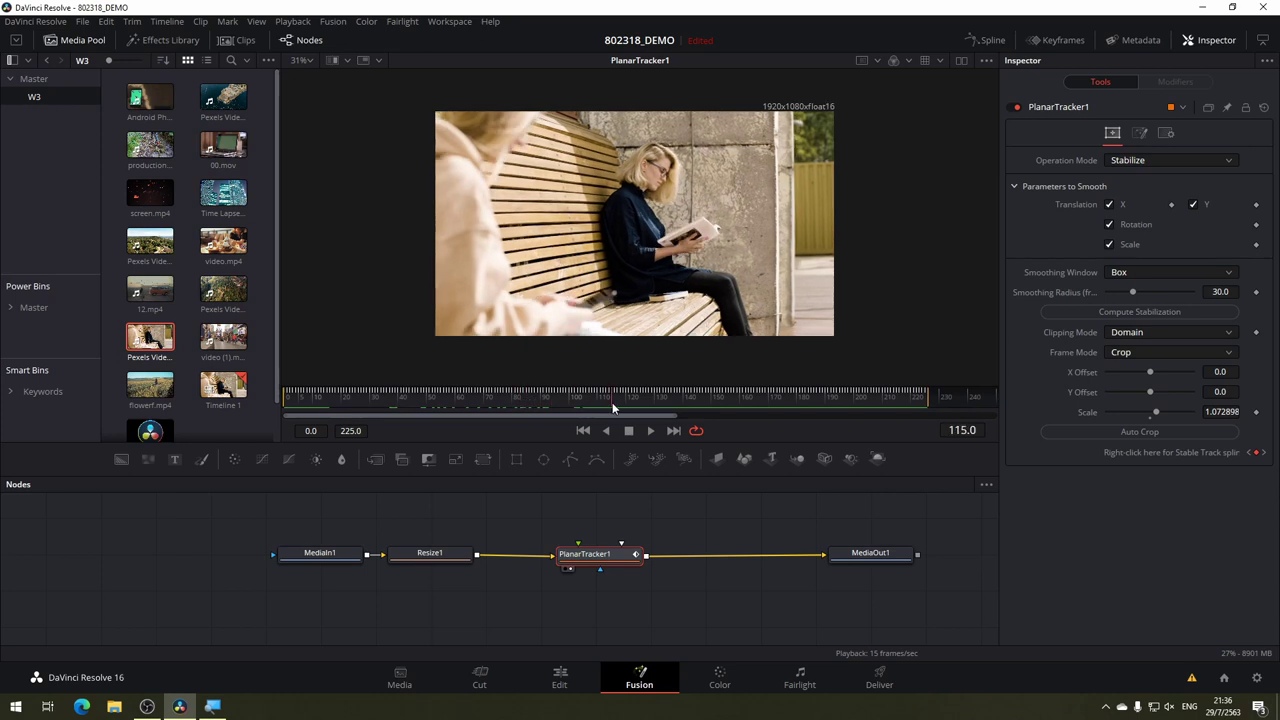
drag(703, 410, 914, 410)
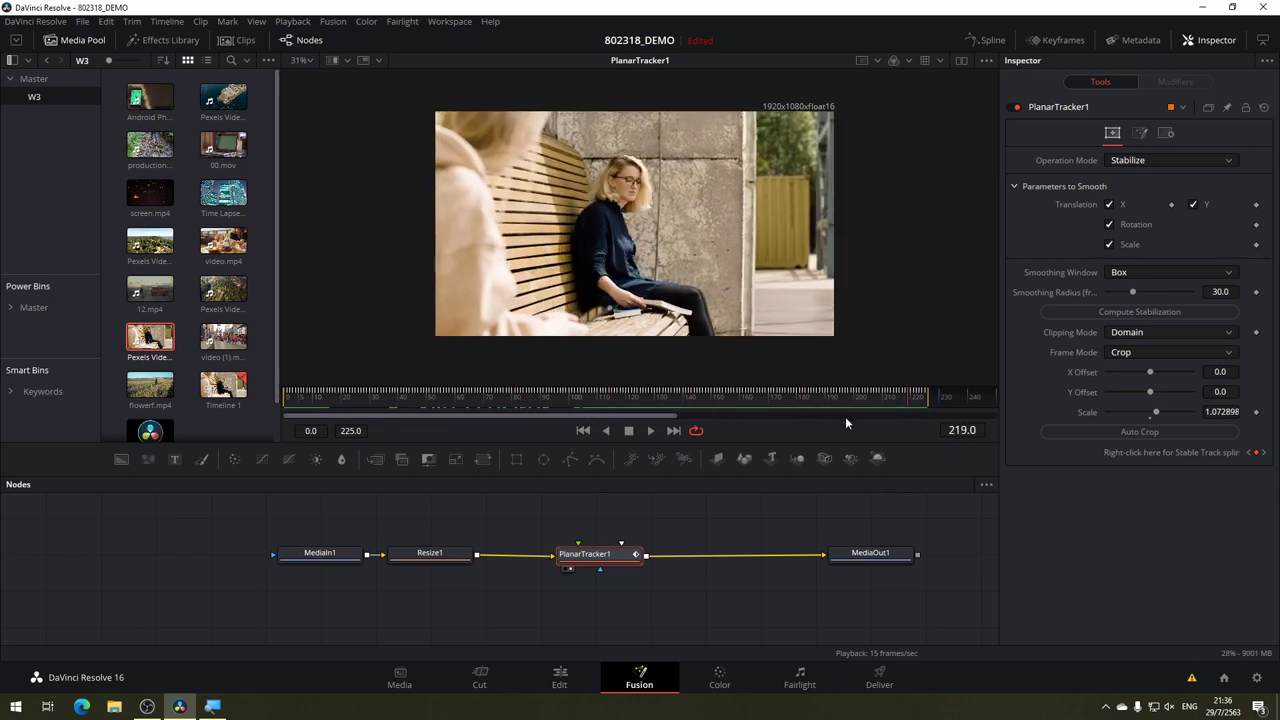
click(1139, 351)
Switch Frame Mode to Zoom, apply Auto Zoom at scale 1.072898, and play back the result.
click(1137, 401)
click(1152, 432)
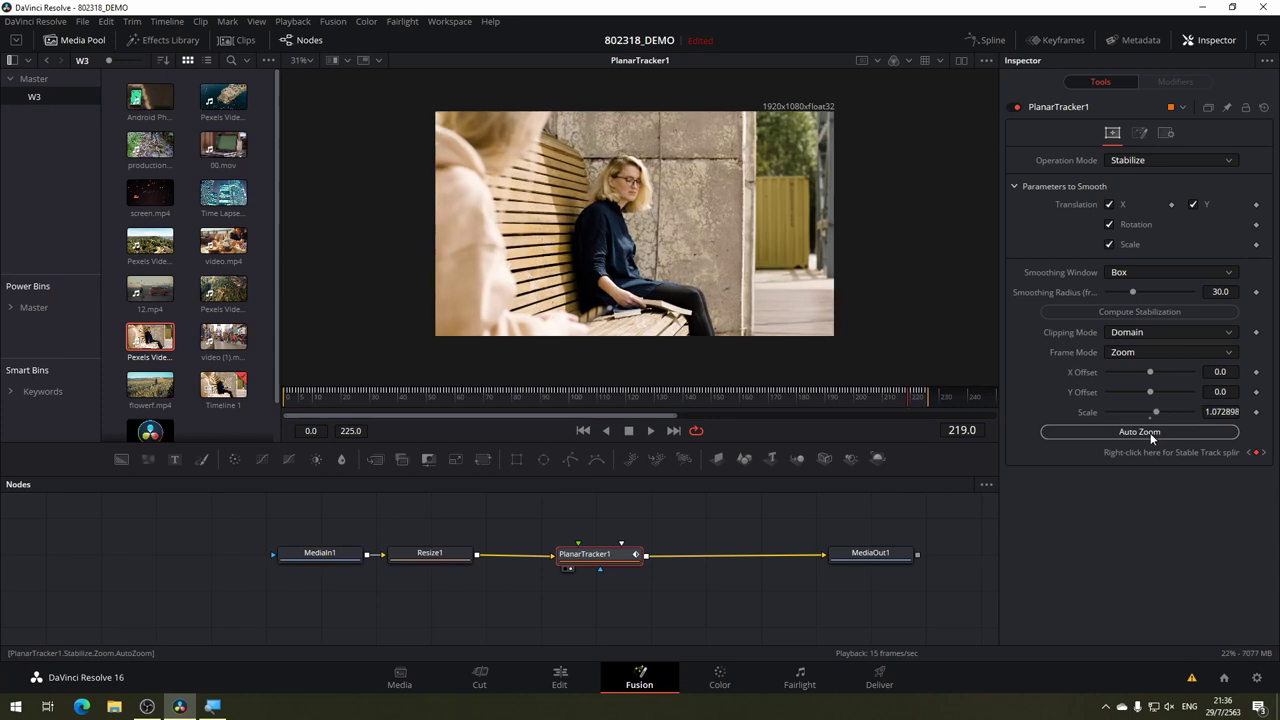
click(553, 402)
mouse_move(553, 402)
mouse_down()
mouse_move(637, 398)
mouse_move(451, 412)
mouse_up()
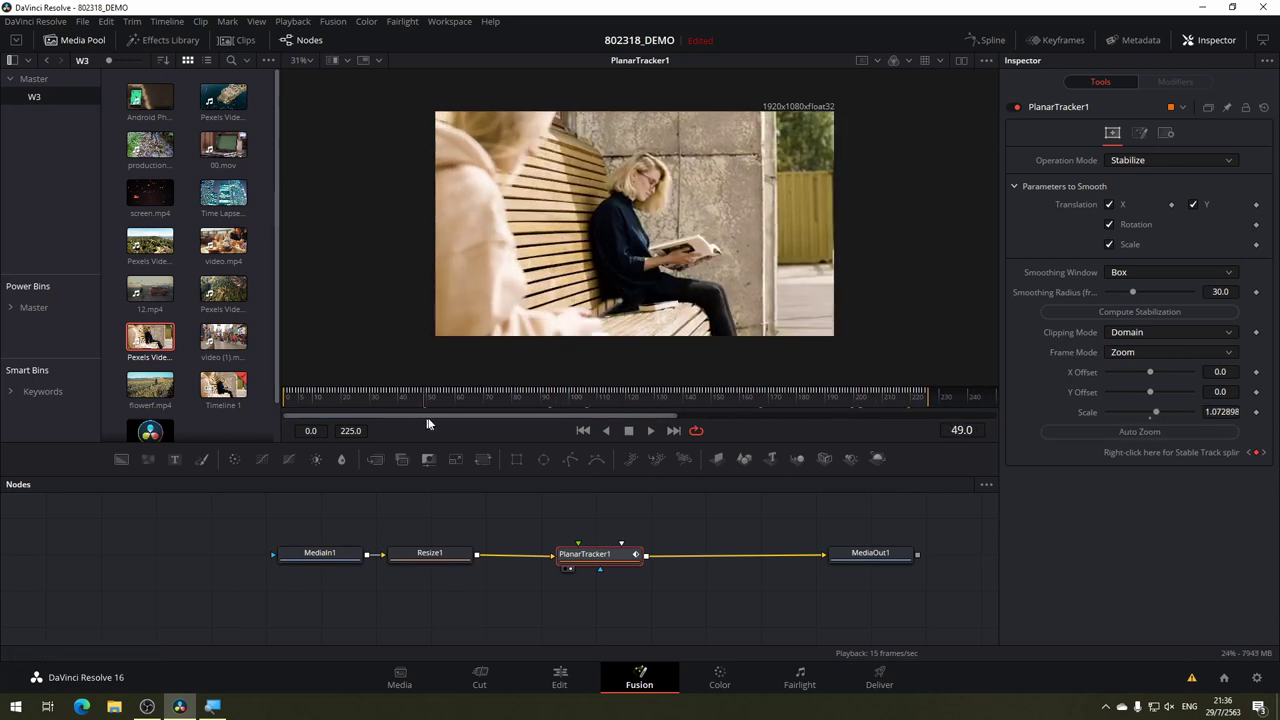
key(space)
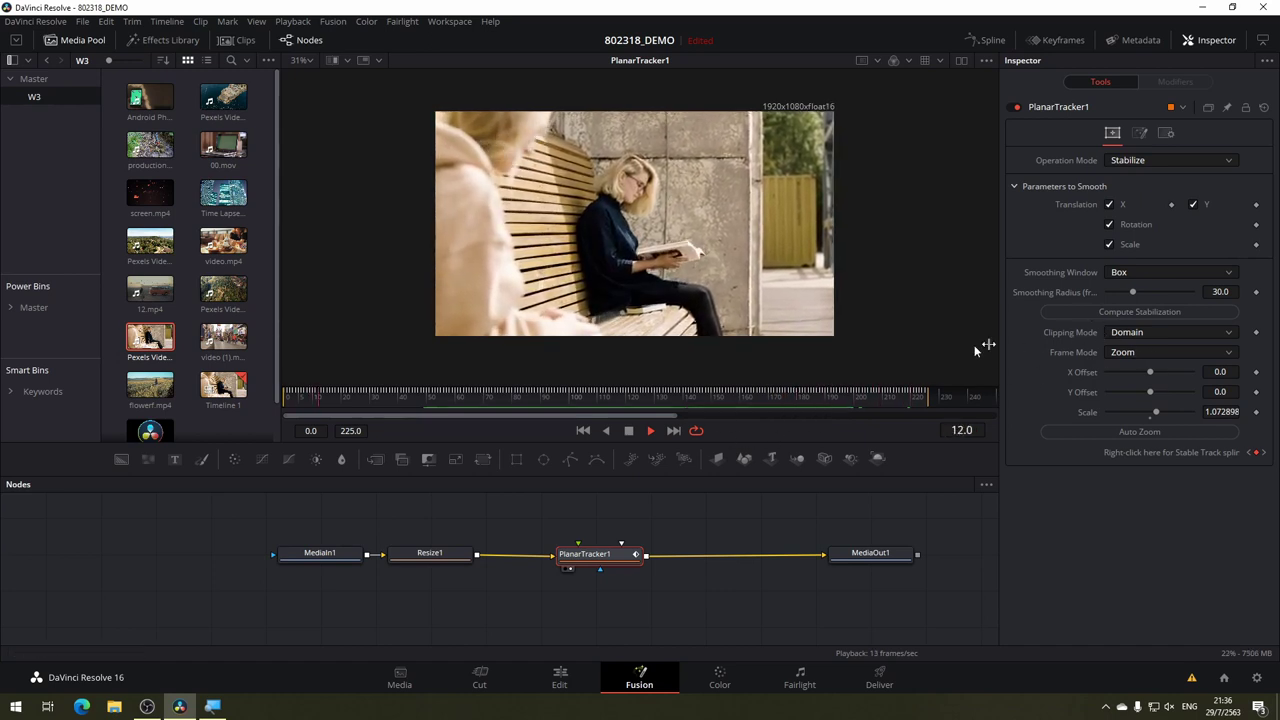
drag(895, 399, 856, 401)
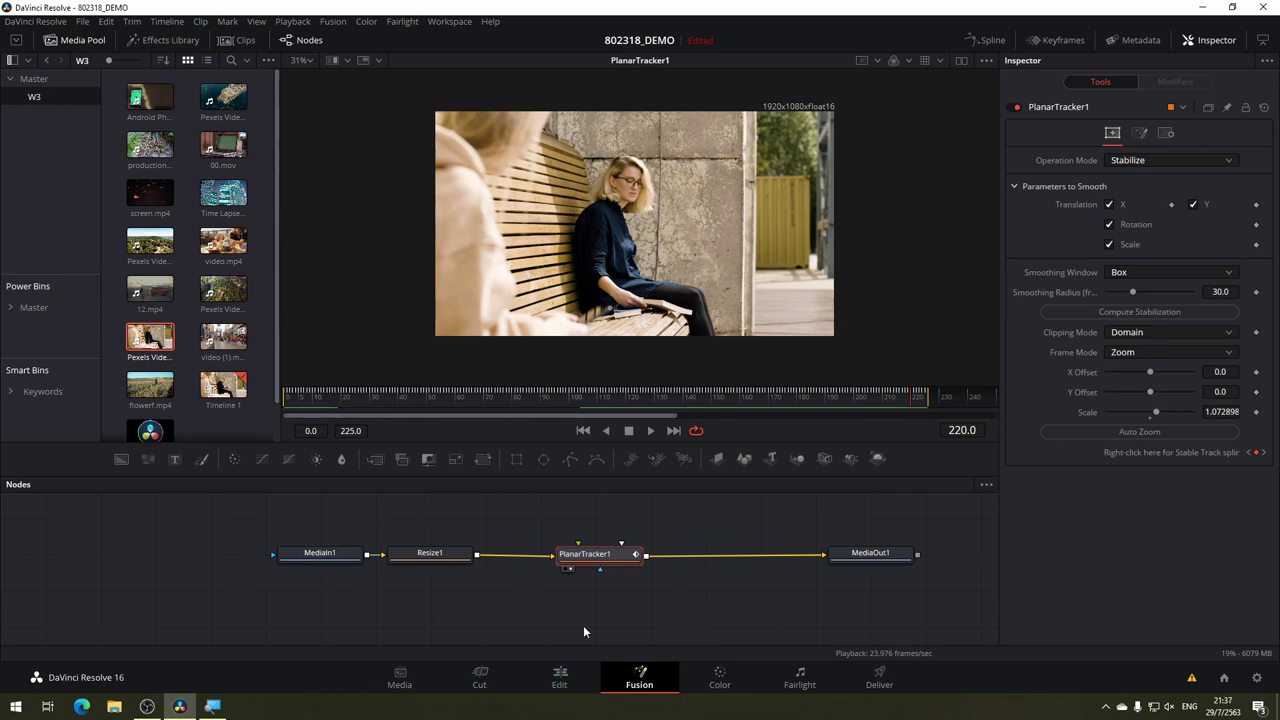
Select the flowerf.mp4 clip on the Edit timeline and bring it into Fusion.
click(561, 678)
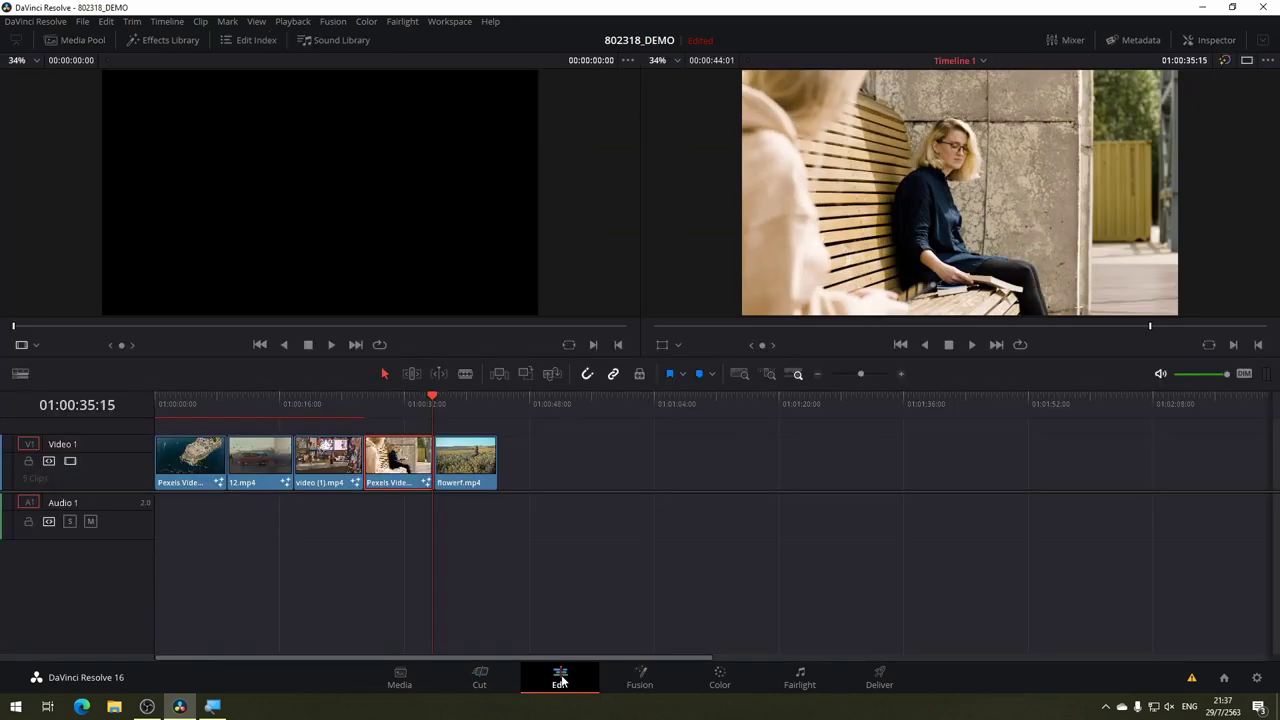
click(461, 405)
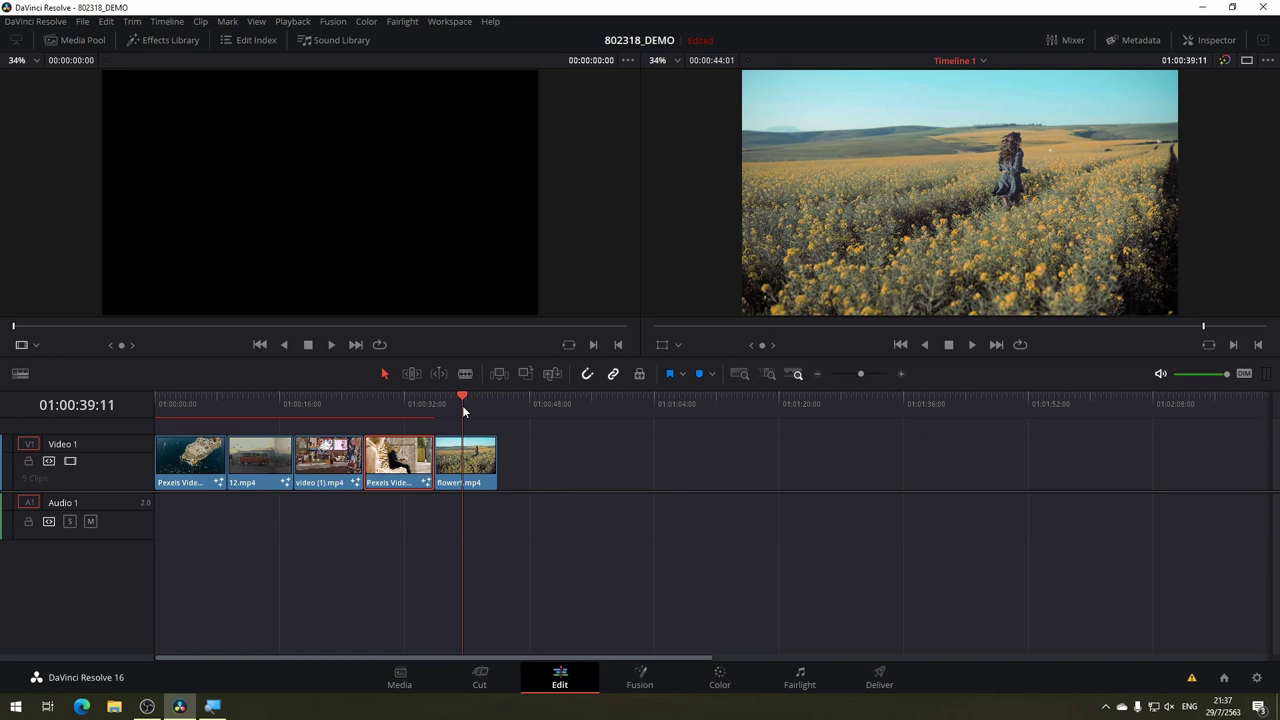
click(465, 462)
click(629, 683)
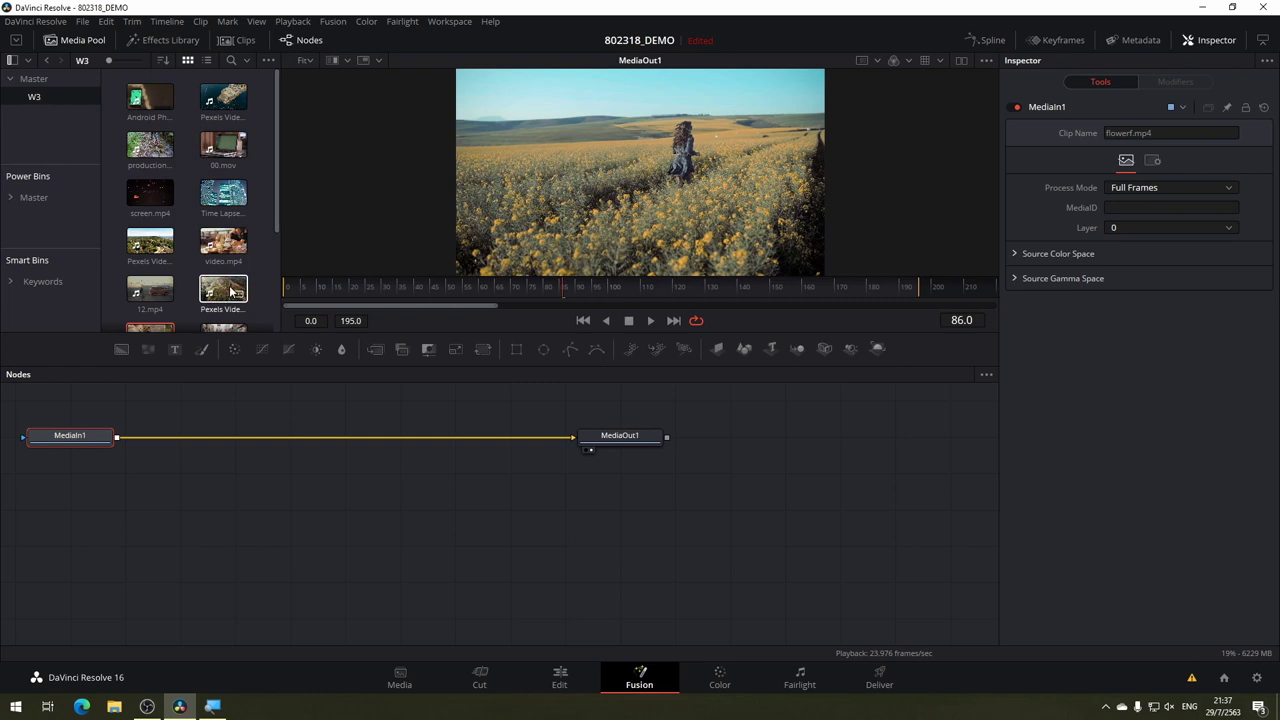
Generate optimized media for flowerf.mp4 from the Media Pool.
scroll(225, 292, down, 3)
right_click(150, 244)
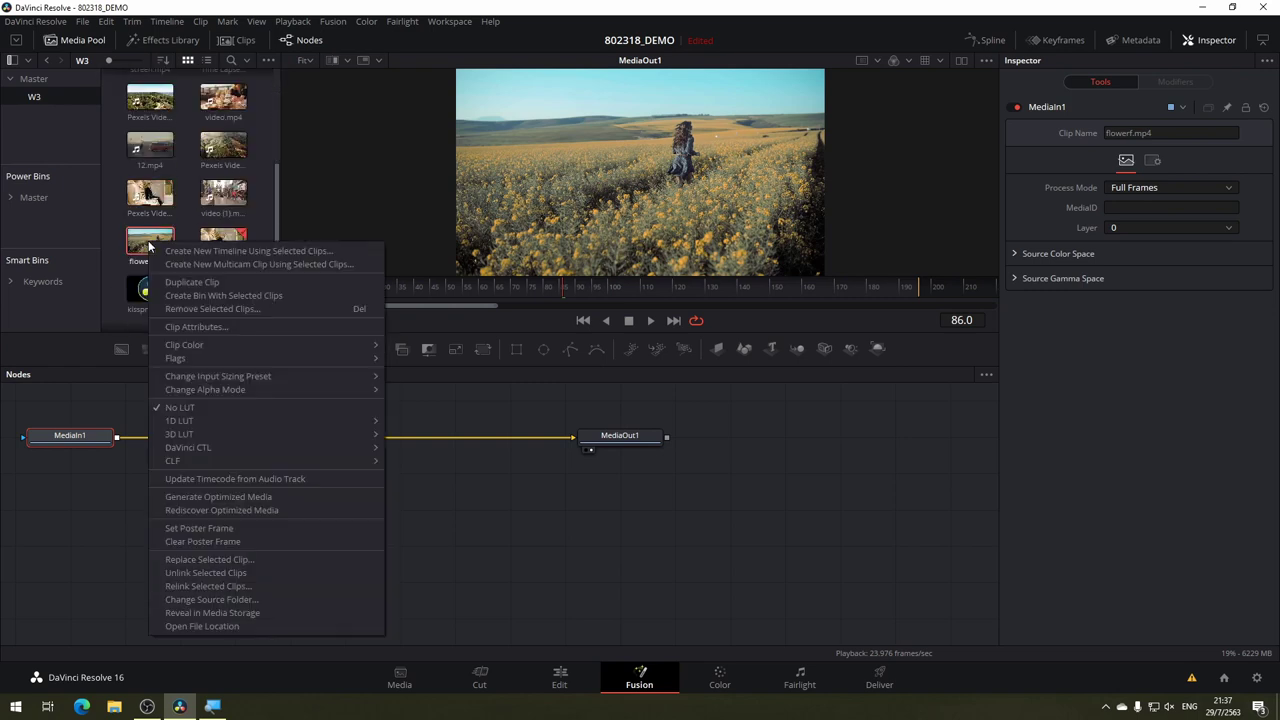
mouse_move(276, 379)
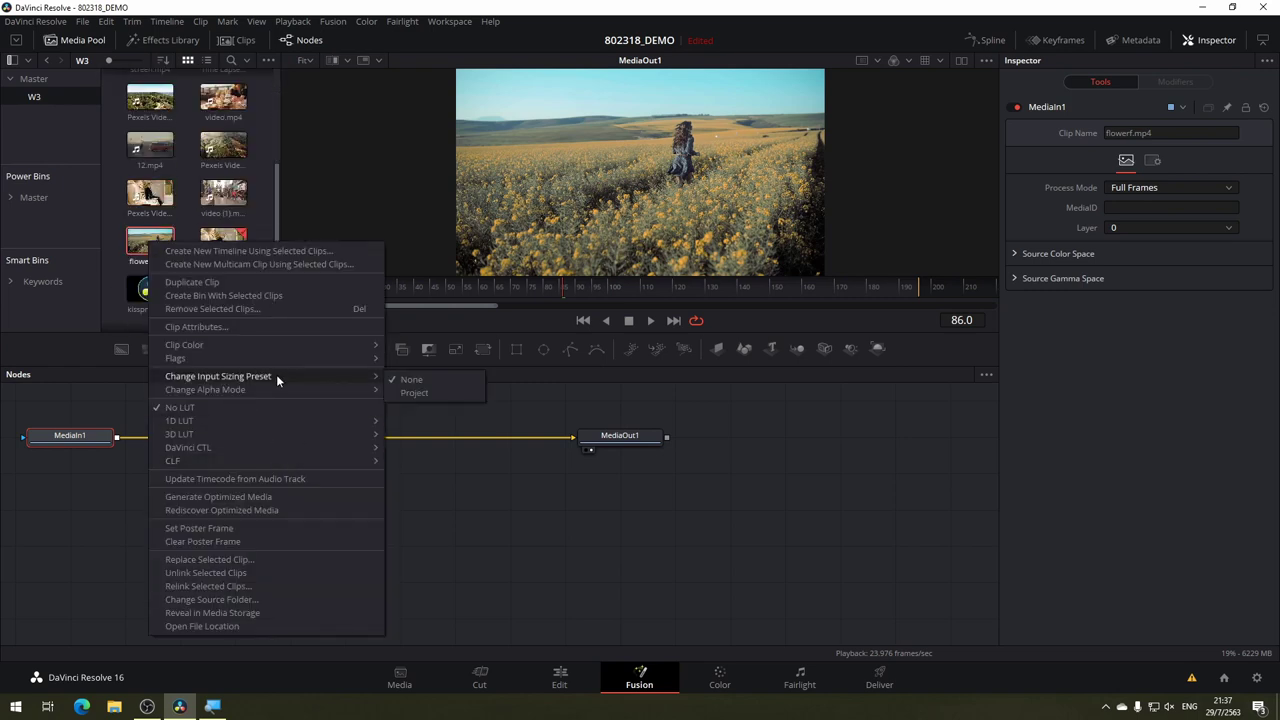
click(318, 496)
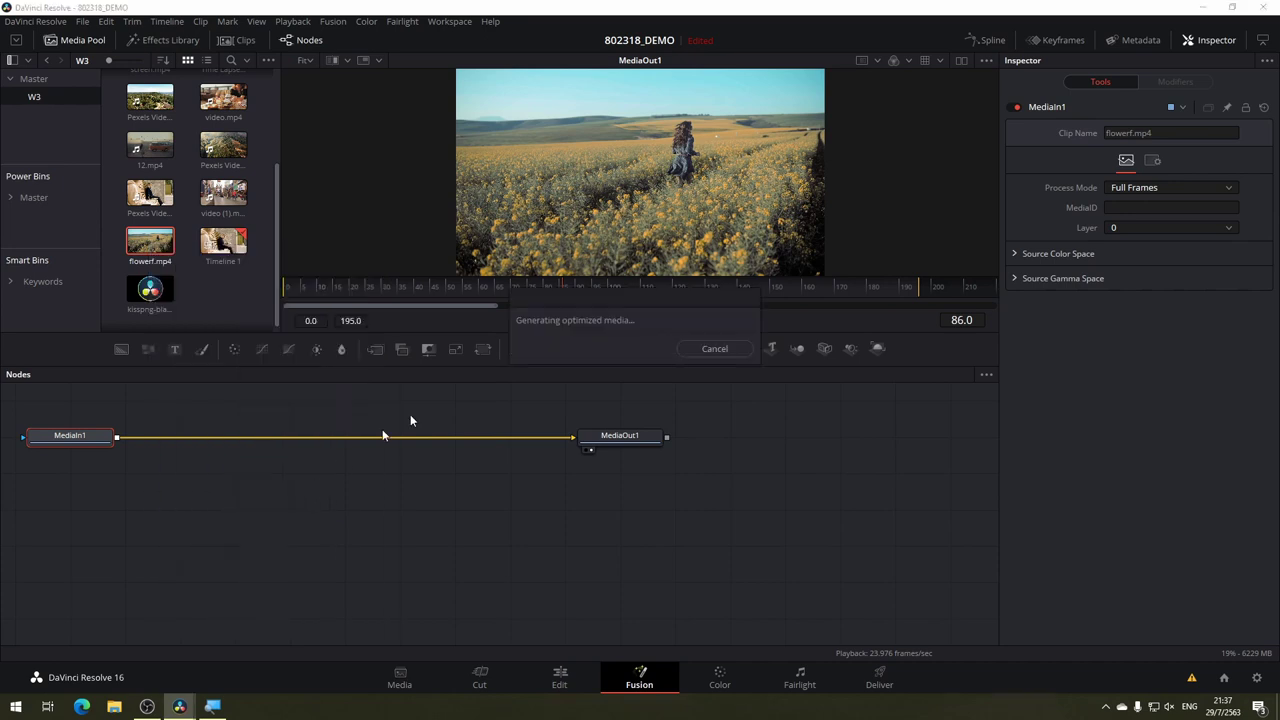
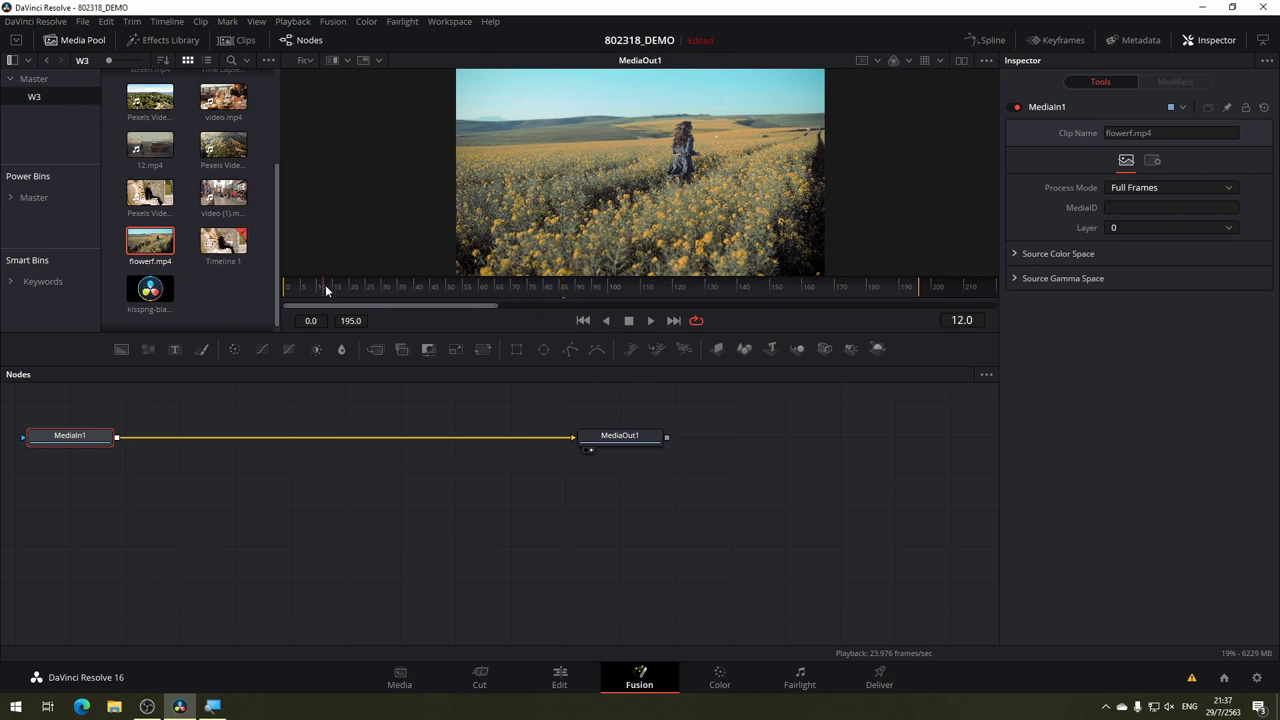
Scrub the flowerf.mp4 clip in Fusion to locate frame 100.
drag(325, 290, 614, 295)
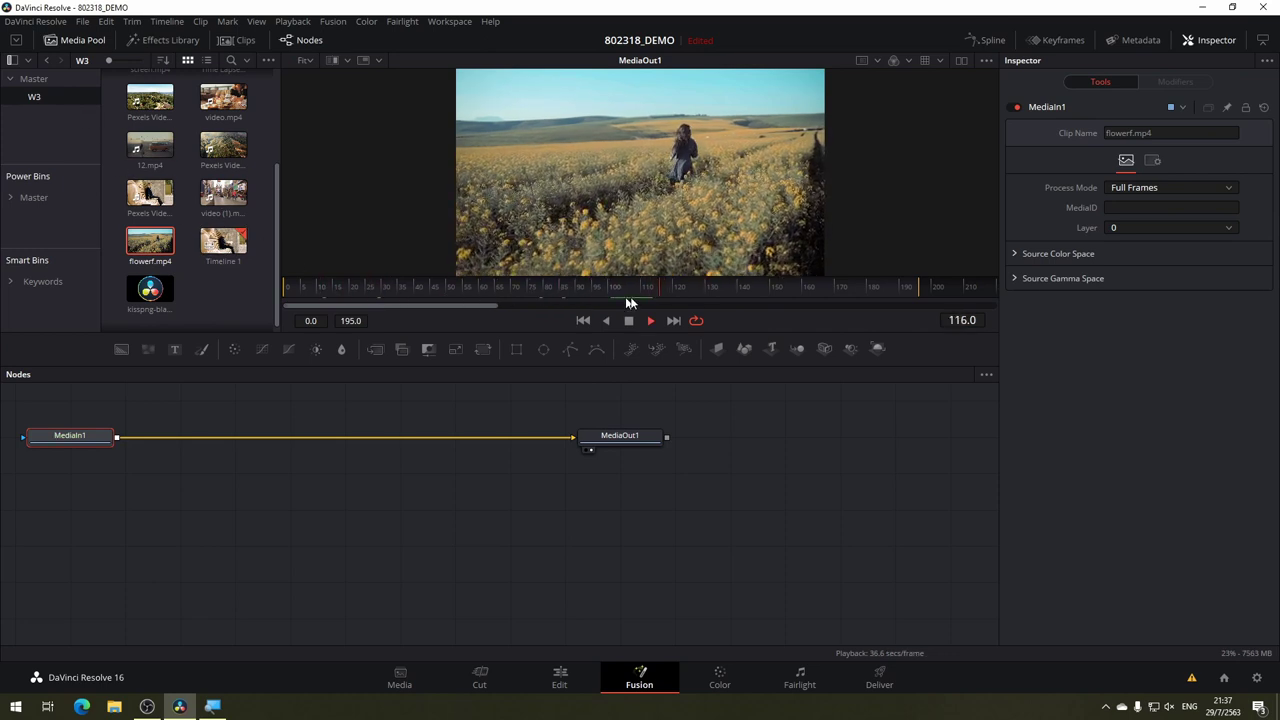
key(space)
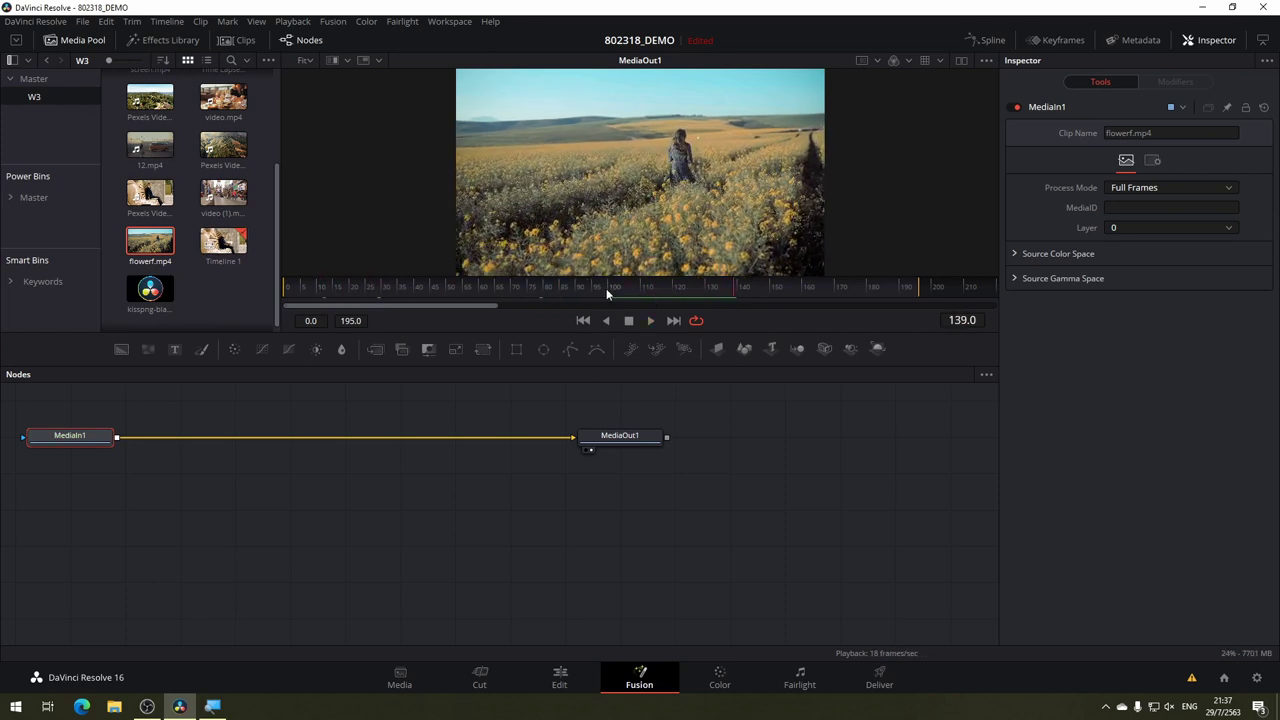
drag(607, 293, 608, 296)
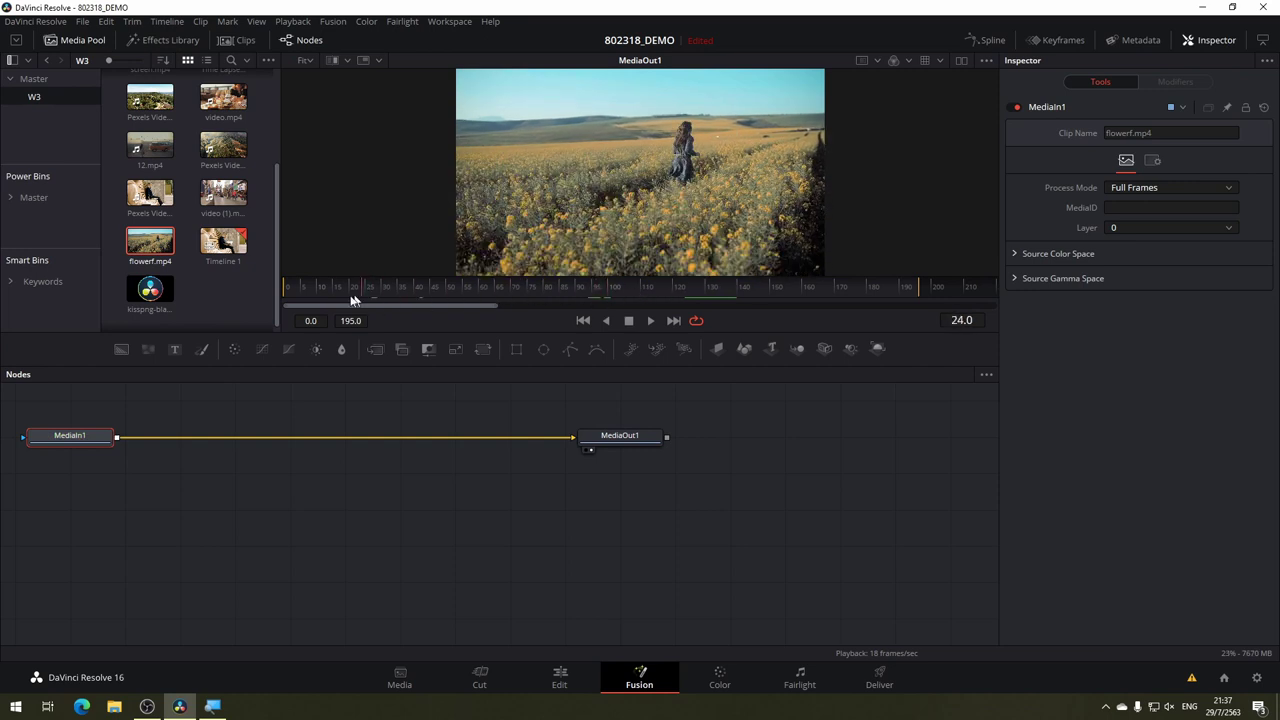
click(614, 297)
click(608, 297)
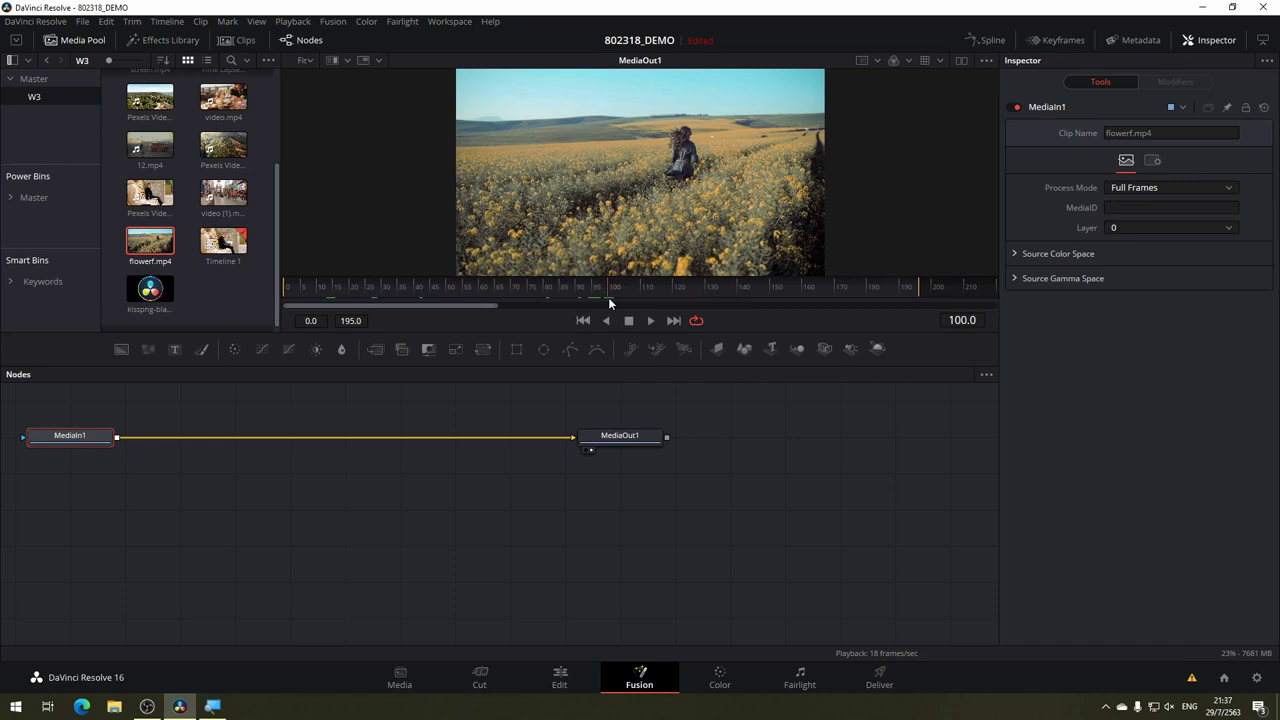
Trim the end of flowerf.mp4 on the Edit timeline so the composition spans 0 to 99.
click(553, 681)
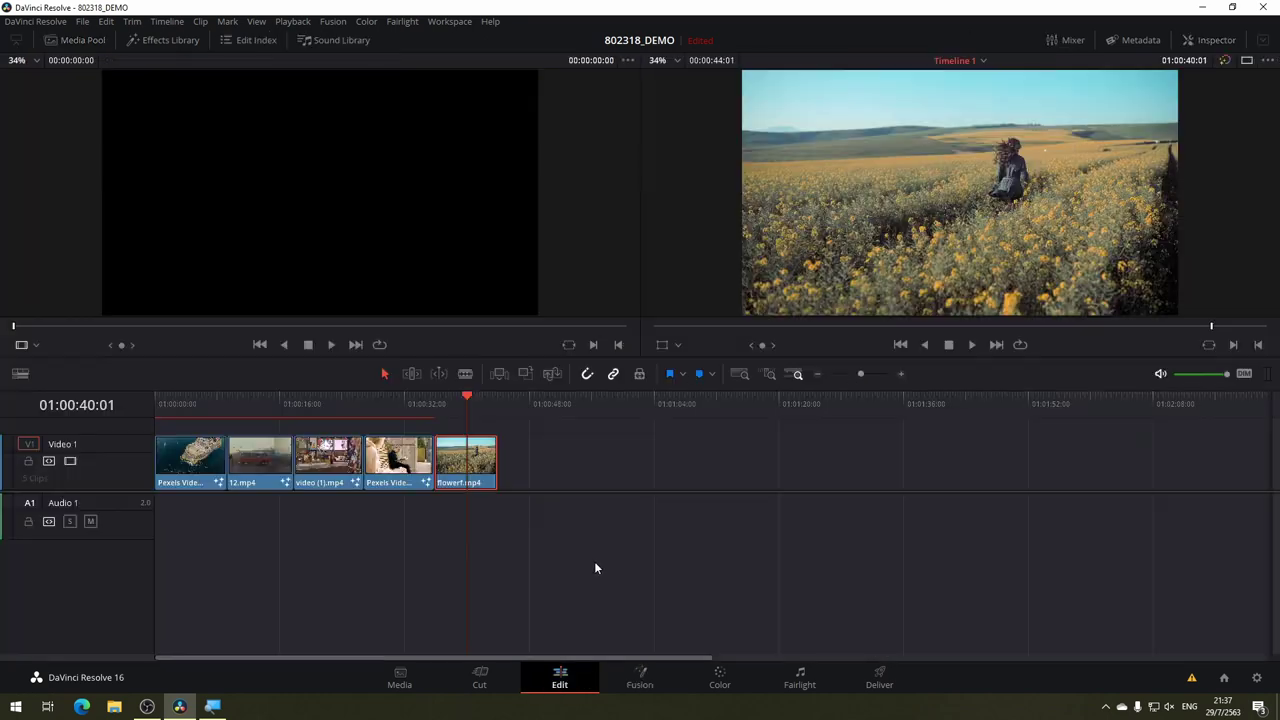
drag(498, 461, 466, 461)
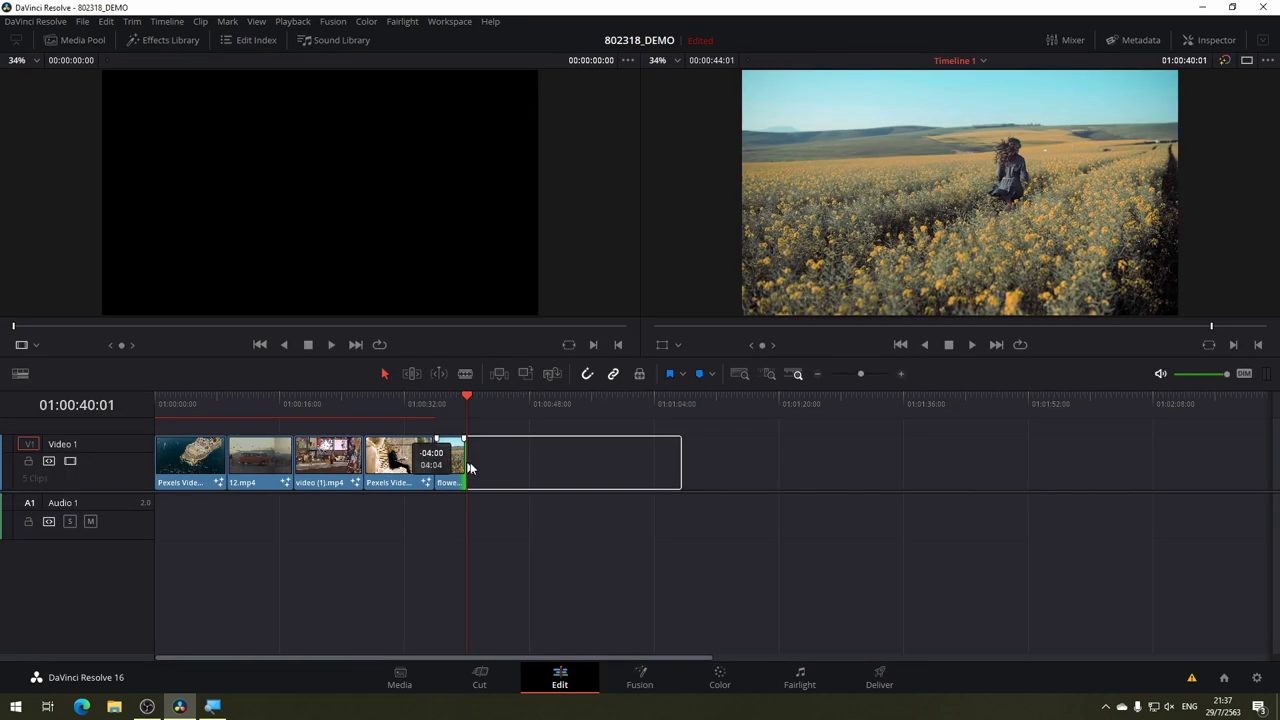
click(656, 682)
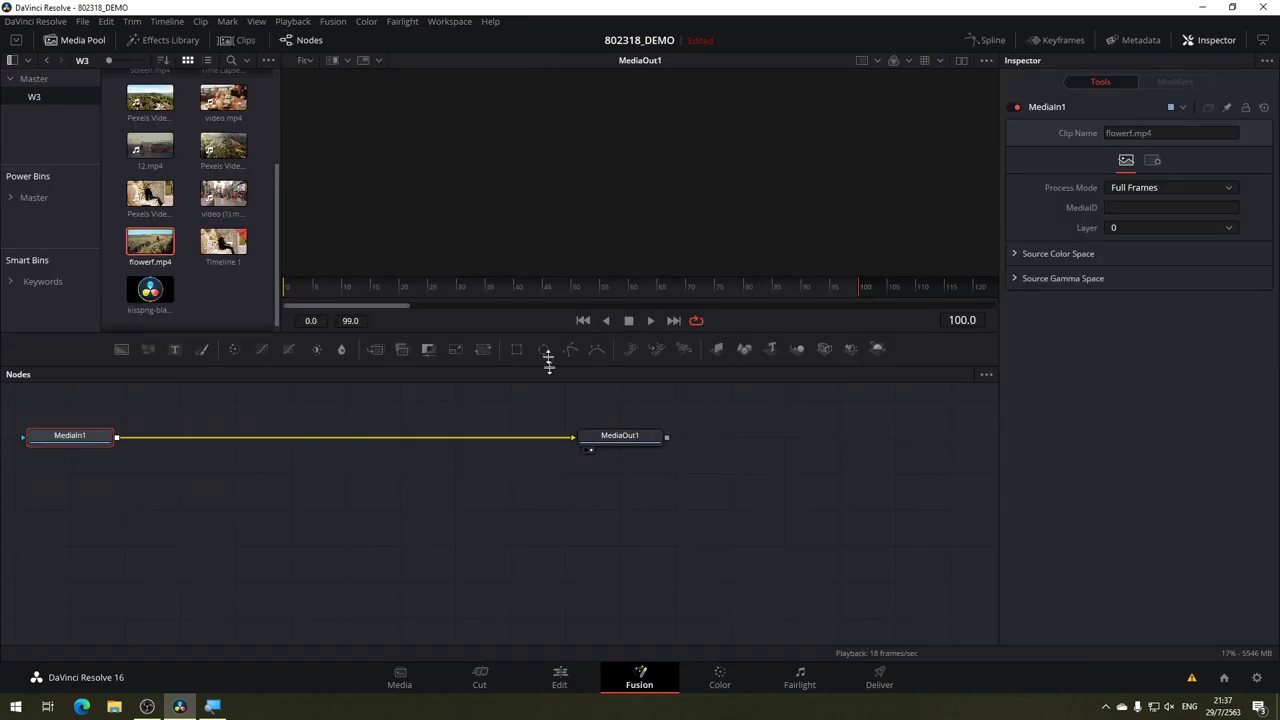
drag(580, 287, 617, 270)
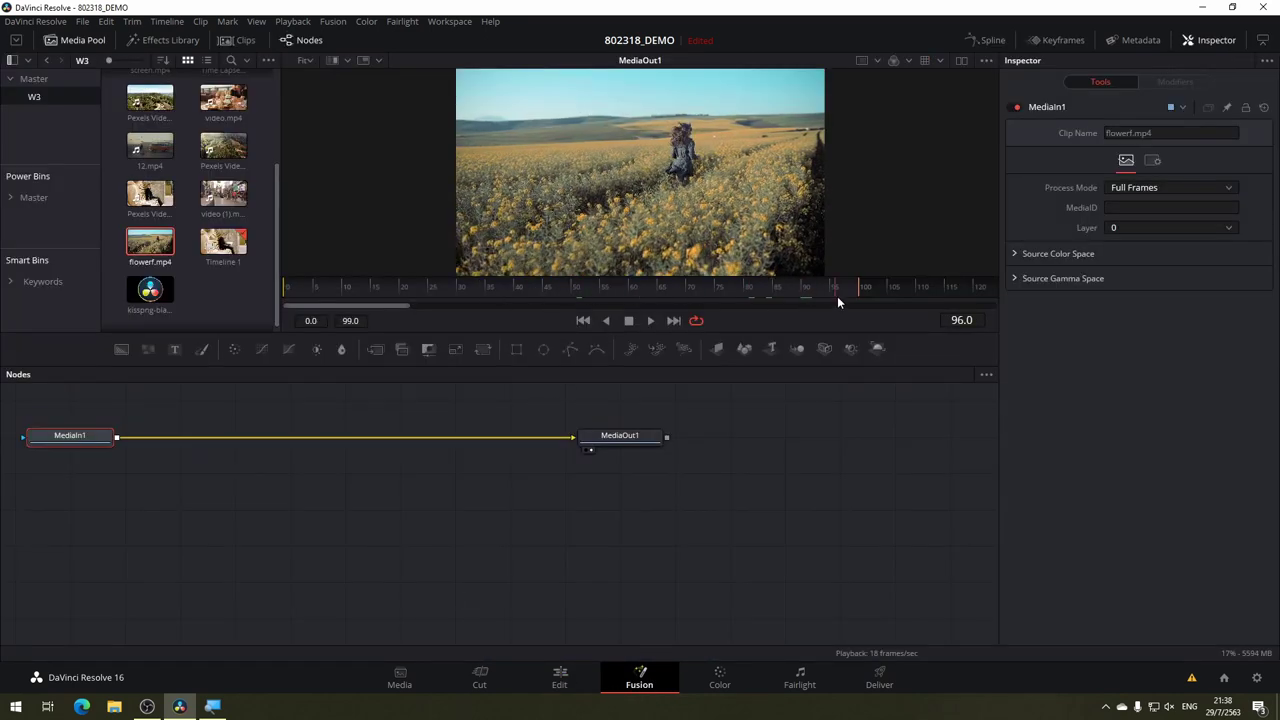
drag(370, 287, 305, 300)
click(583, 320)
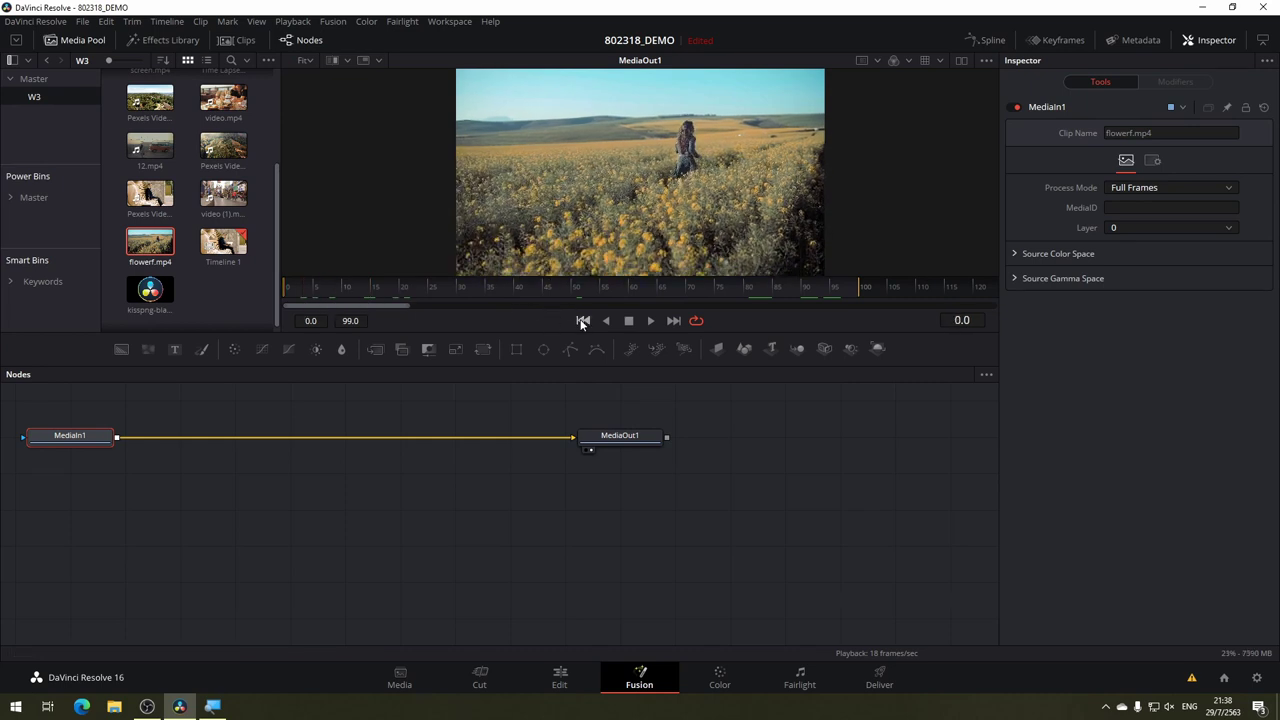
key(space)
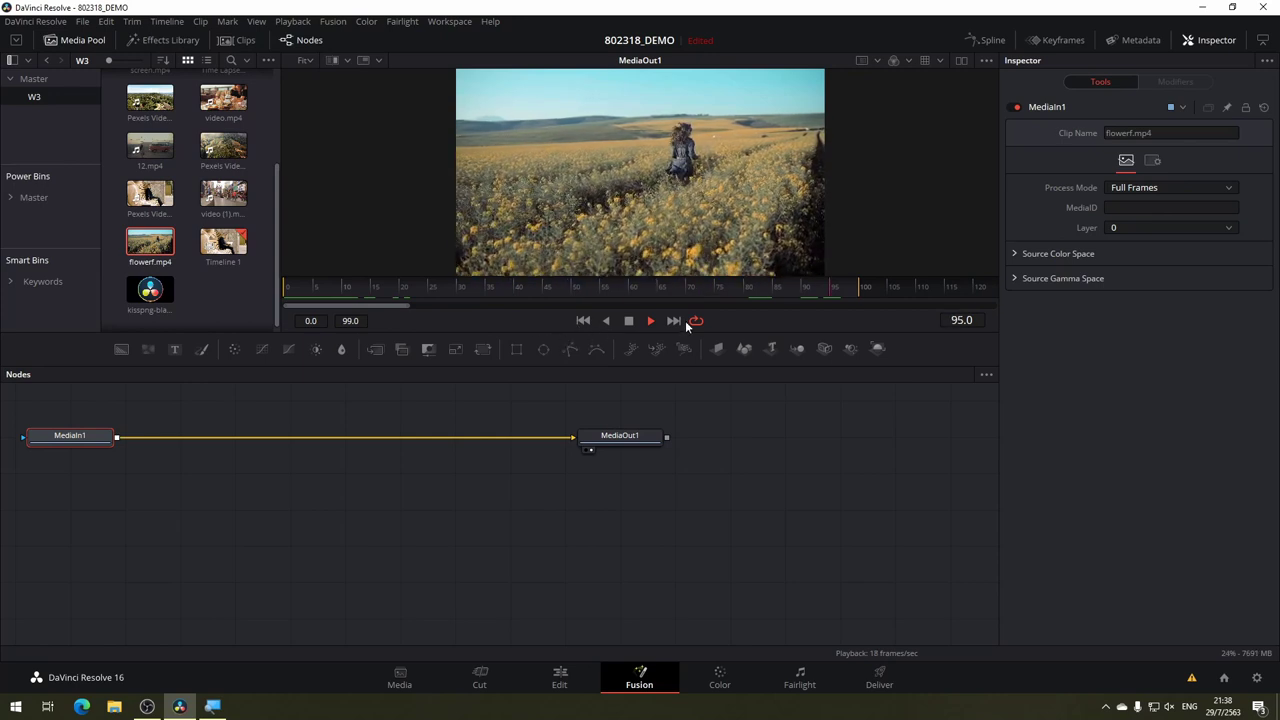
key(space)
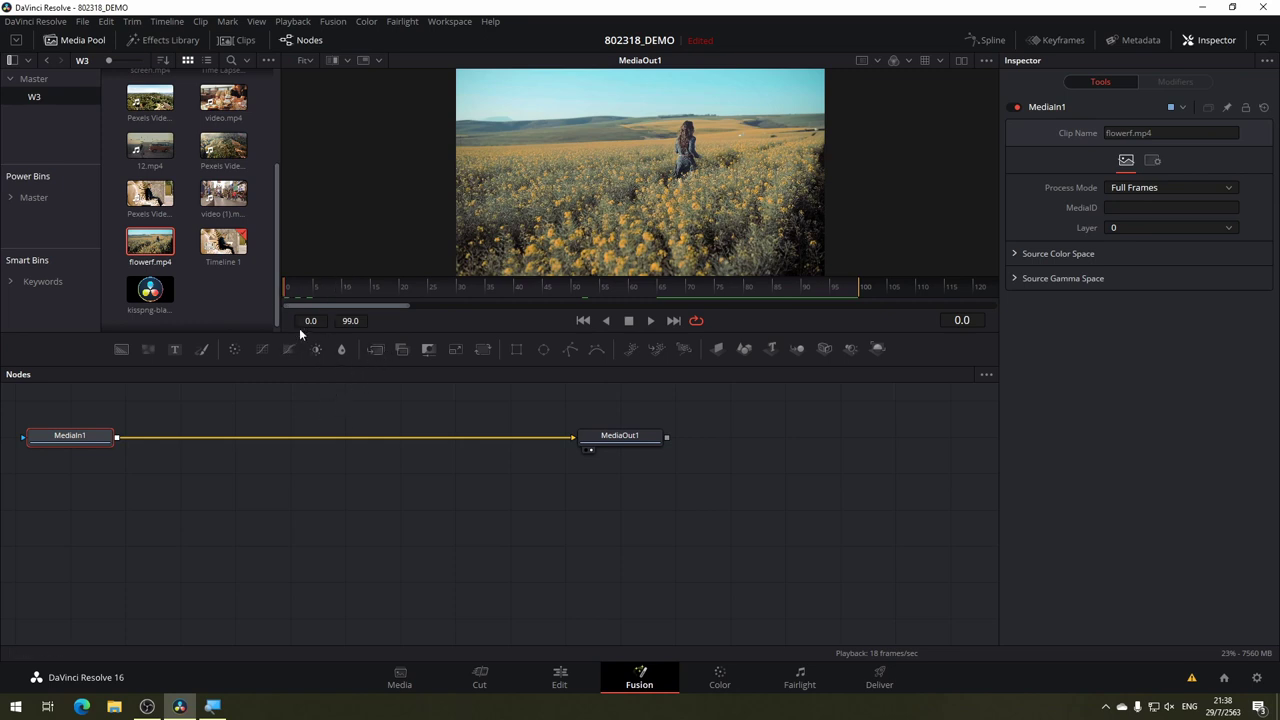
mouse_move(96, 437)
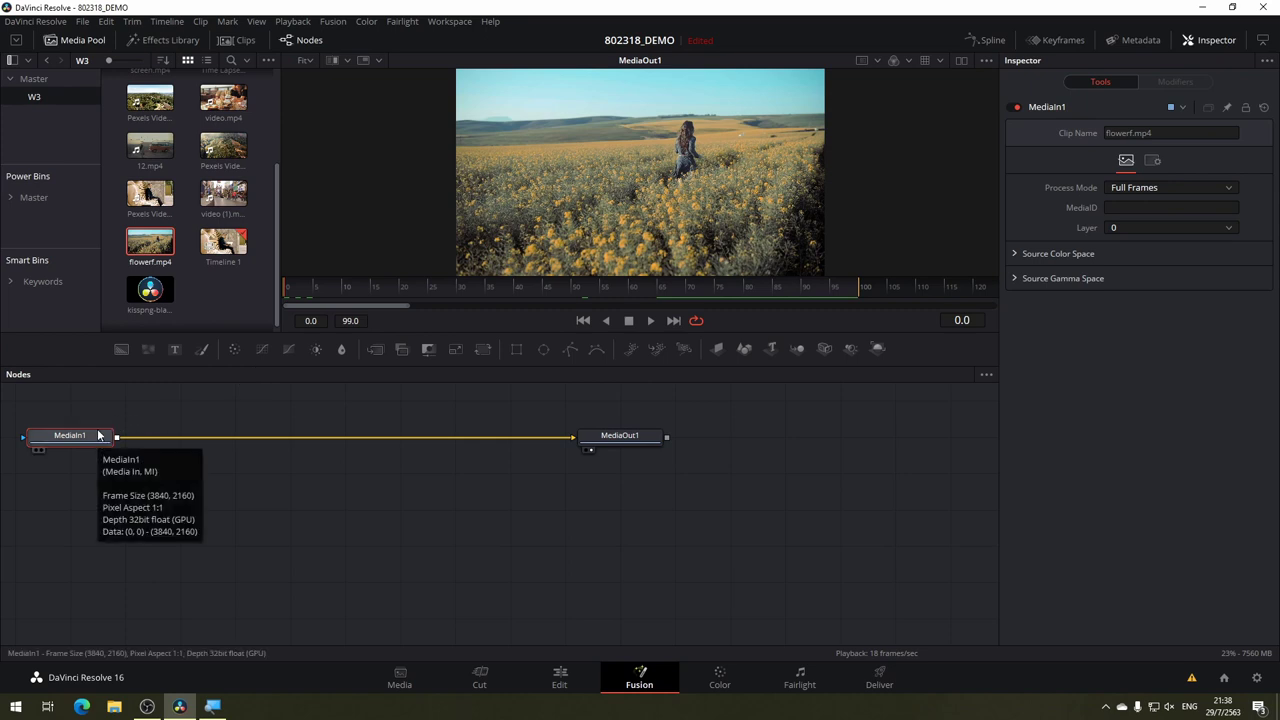
Add a Tracker node after MediaIn1 through the tool search for 'track'.
key(shift+space)
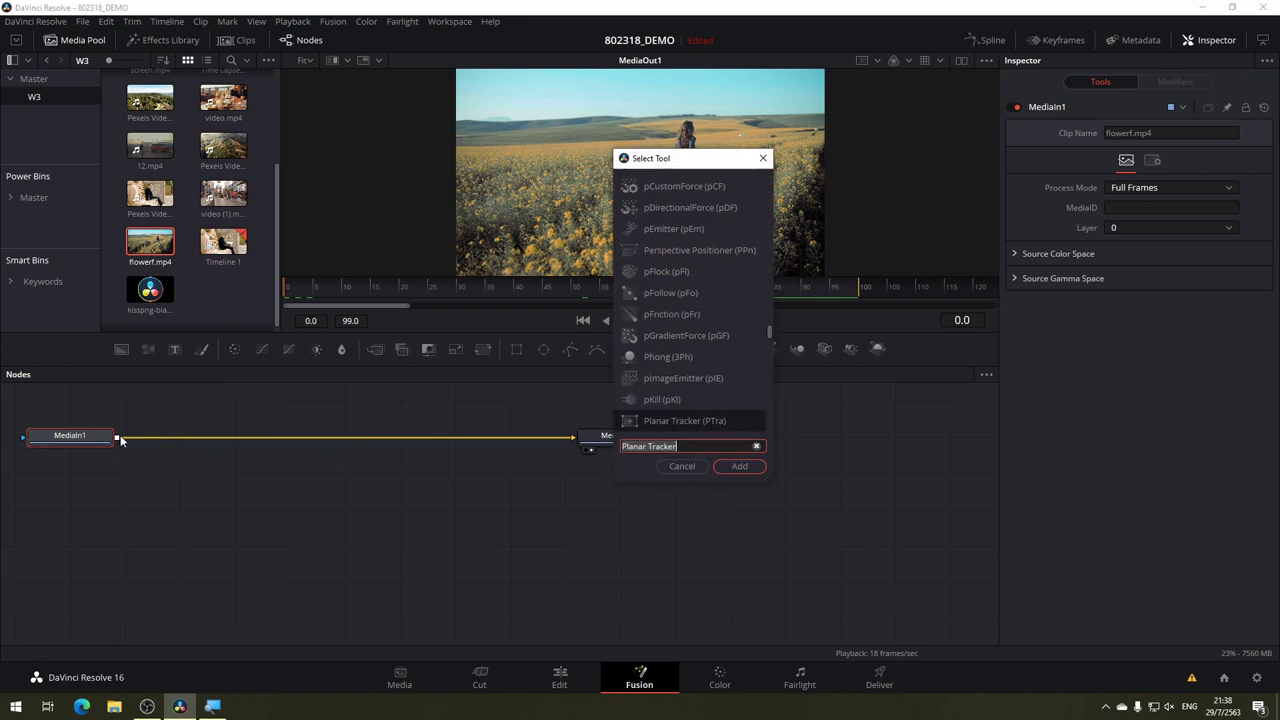
text(track)
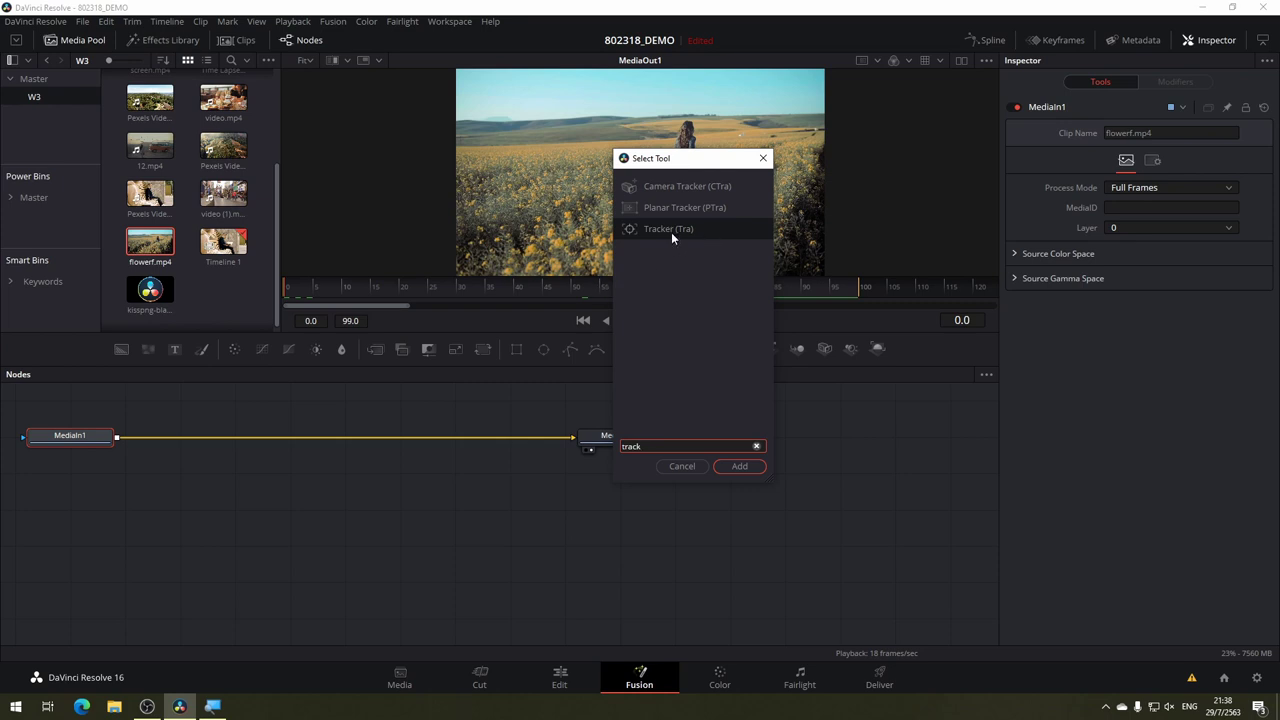
click(671, 232)
click(755, 467)
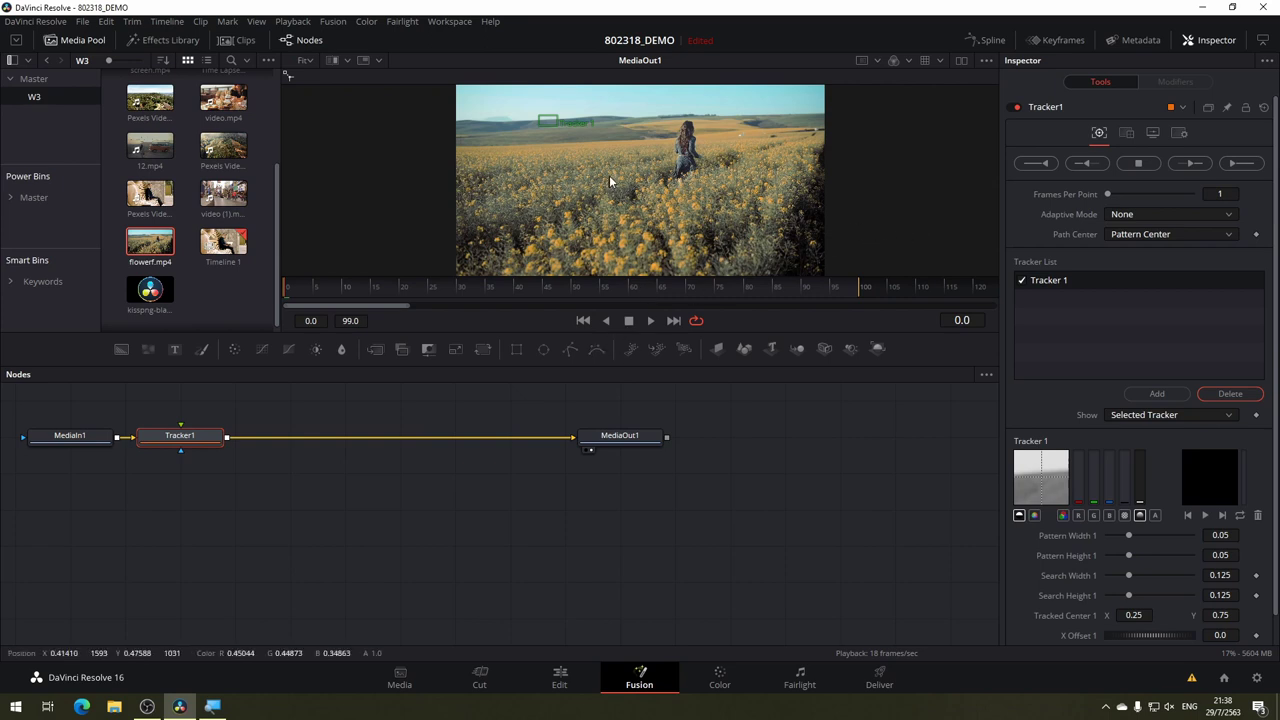
Zoom the viewer onto Tracker 1 and enlarge its pattern box to about 0.053 by 0.130.
mouse_move(538, 117)
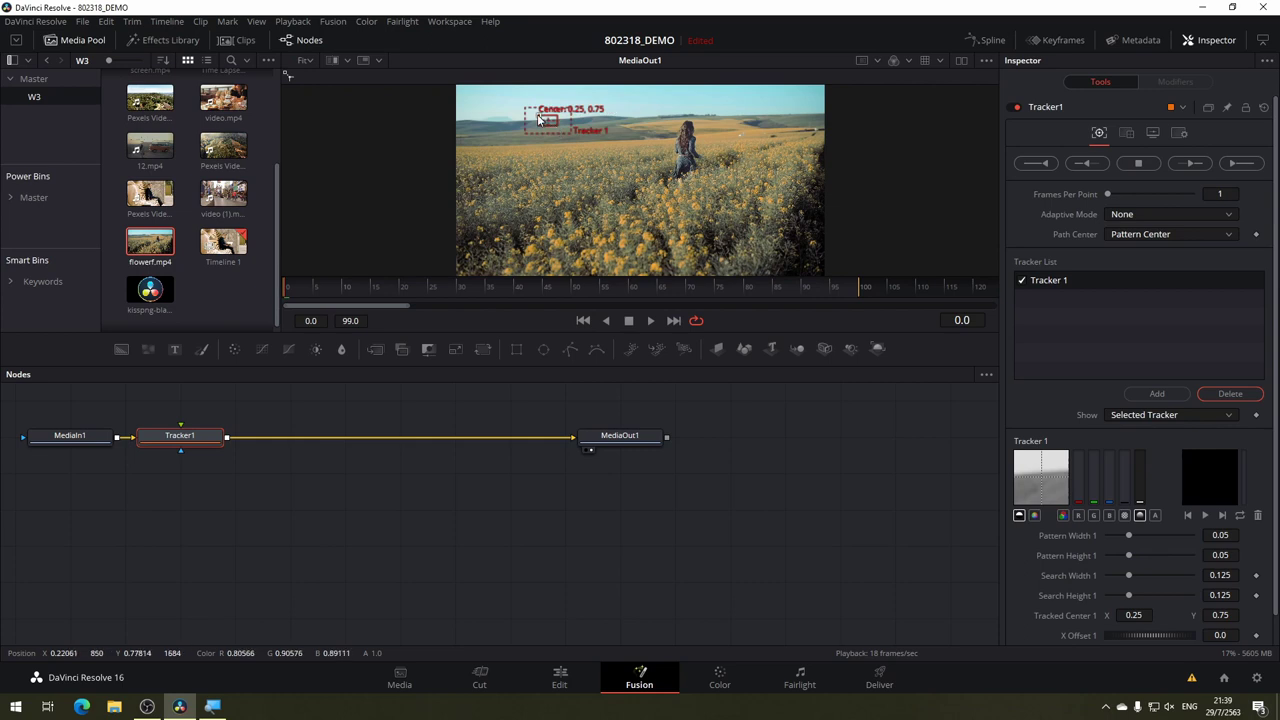
scroll(540, 118, up, 3)
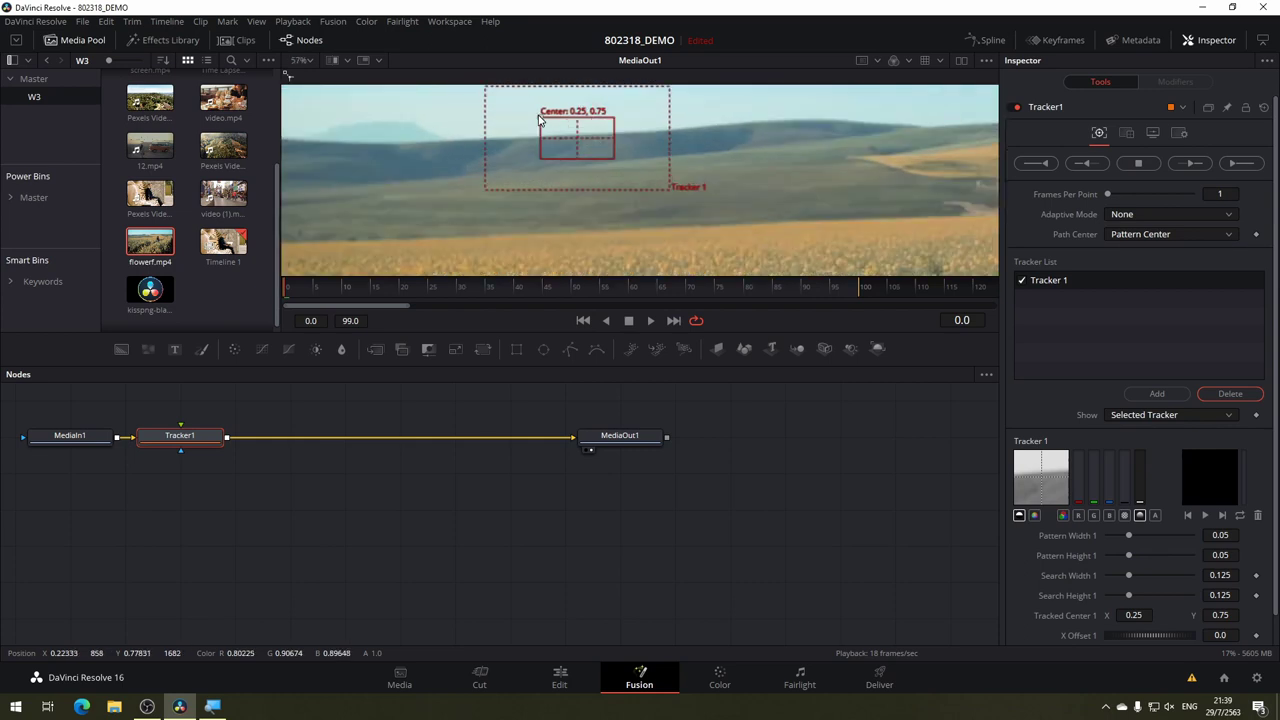
drag(712, 130, 726, 187)
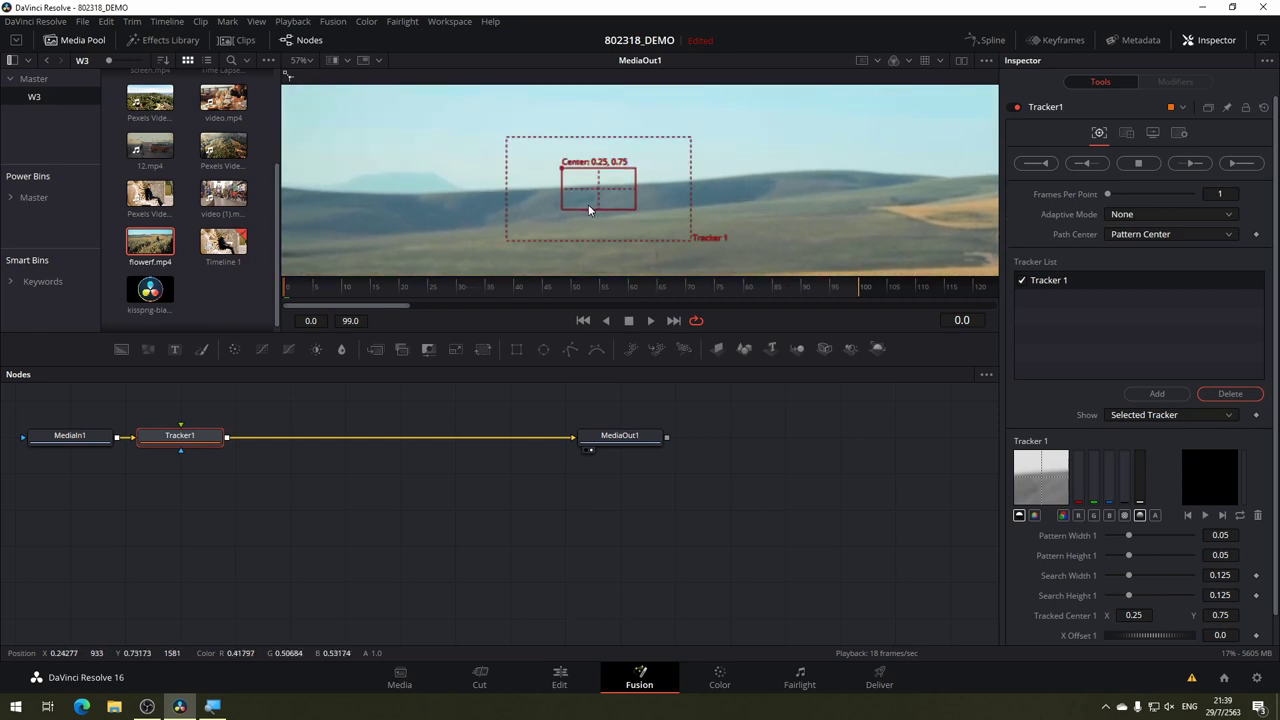
scroll(590, 204, up, 2)
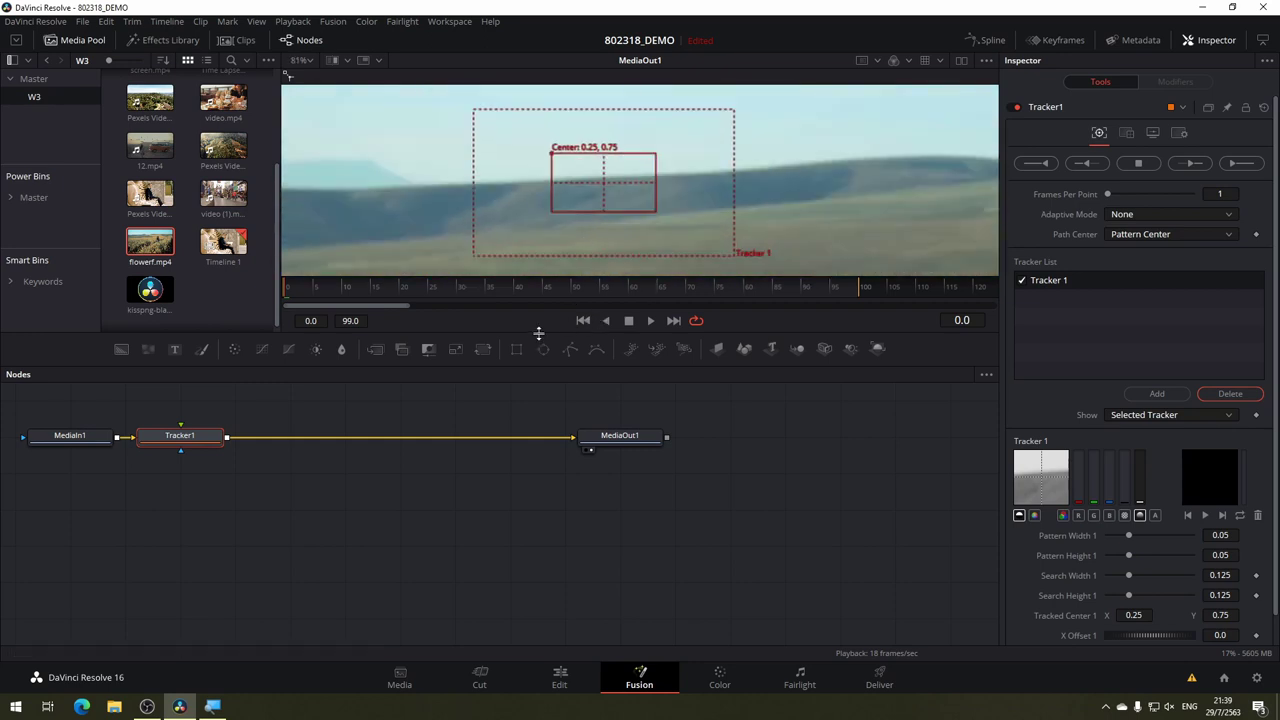
drag(540, 364, 540, 551)
scroll(622, 336, up, 2)
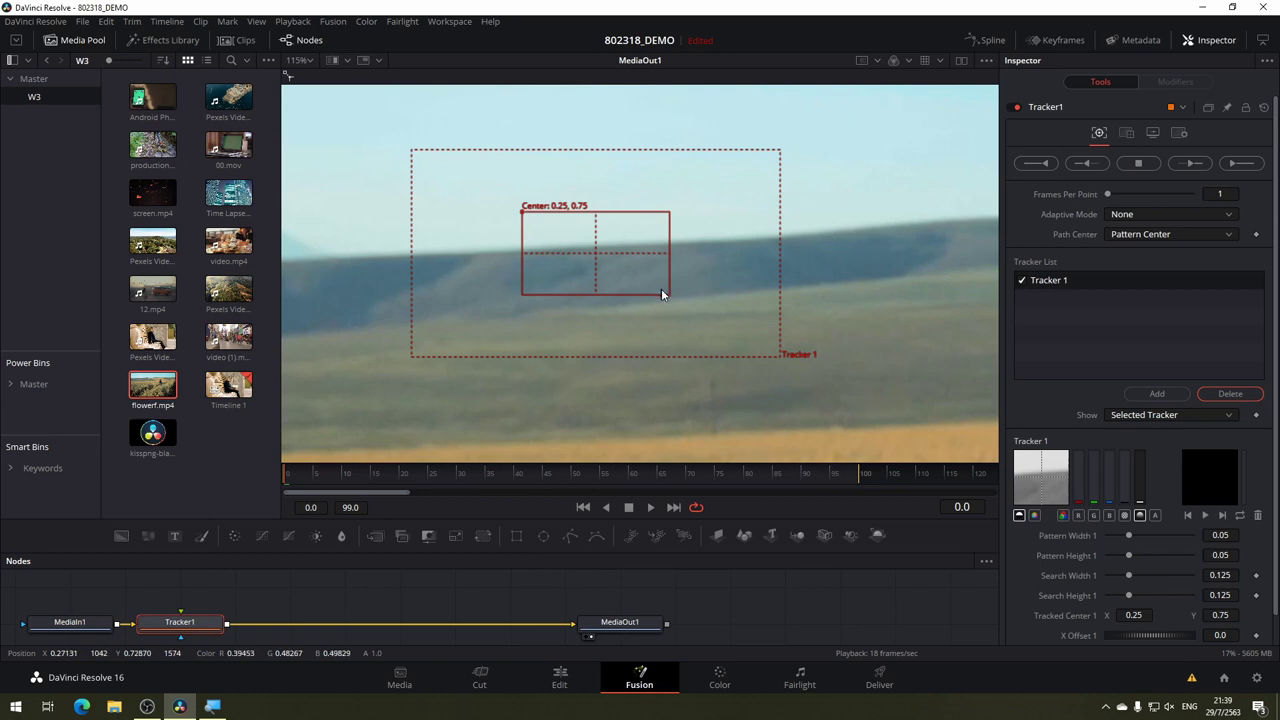
drag(668, 297, 668, 320)
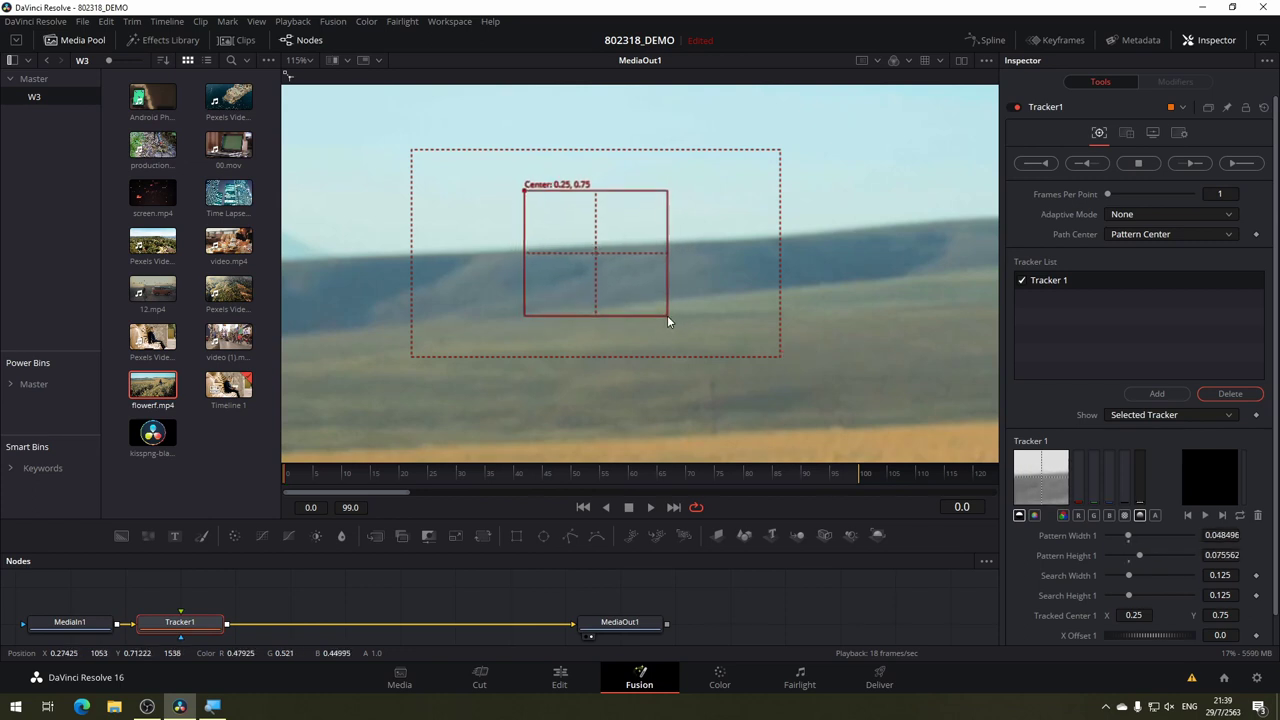
drag(667, 314, 674, 359)
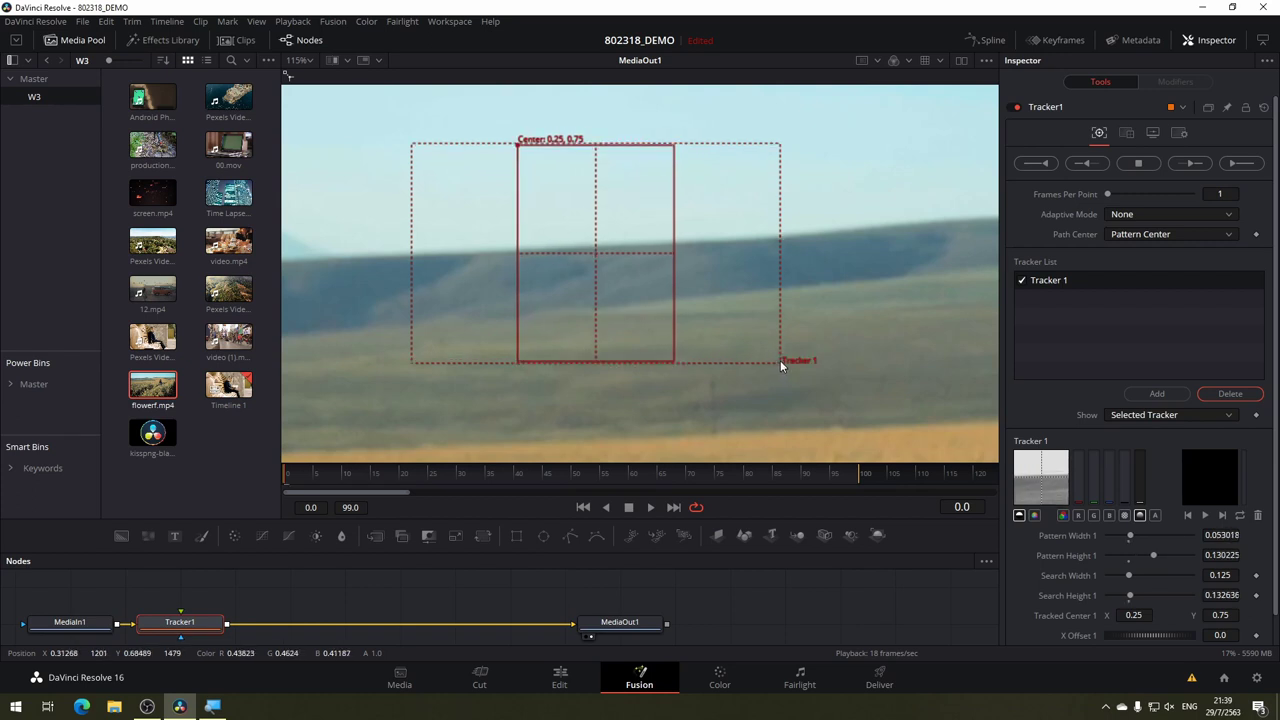
Widen Tracker 1's search area to roughly 0.269 by 0.264.
mouse_move(780, 362)
mouse_down()
mouse_move(834, 447)
mouse_move(846, 432)
mouse_move(848, 443)
mouse_up()
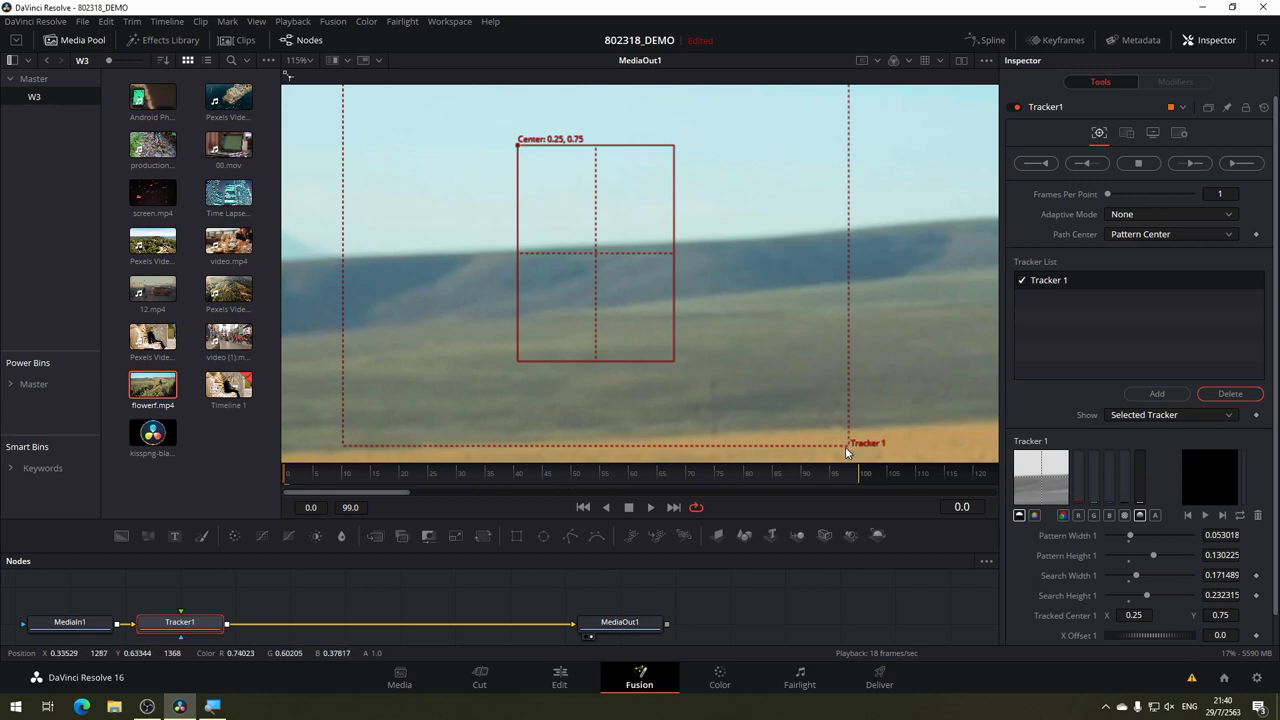
mouse_move(845, 446)
mouse_down()
mouse_move(850, 435)
mouse_move(992, 476)
mouse_up()
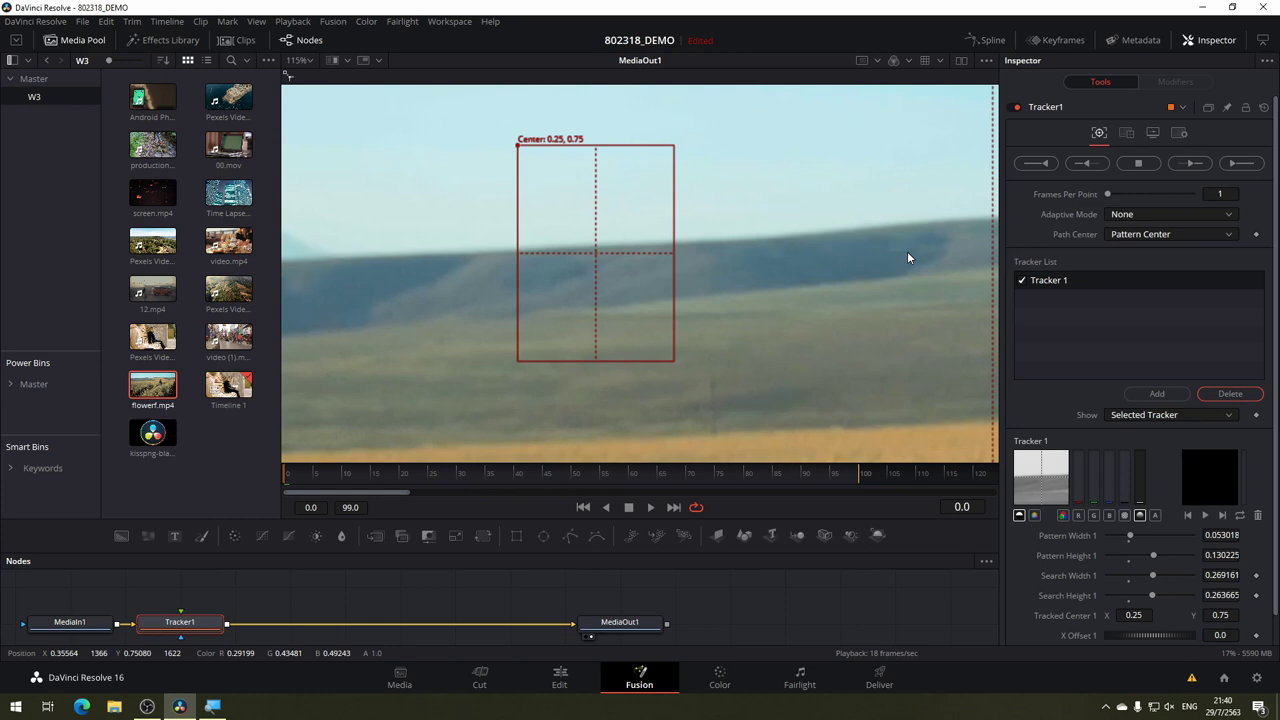
scroll(880, 350, down, 2)
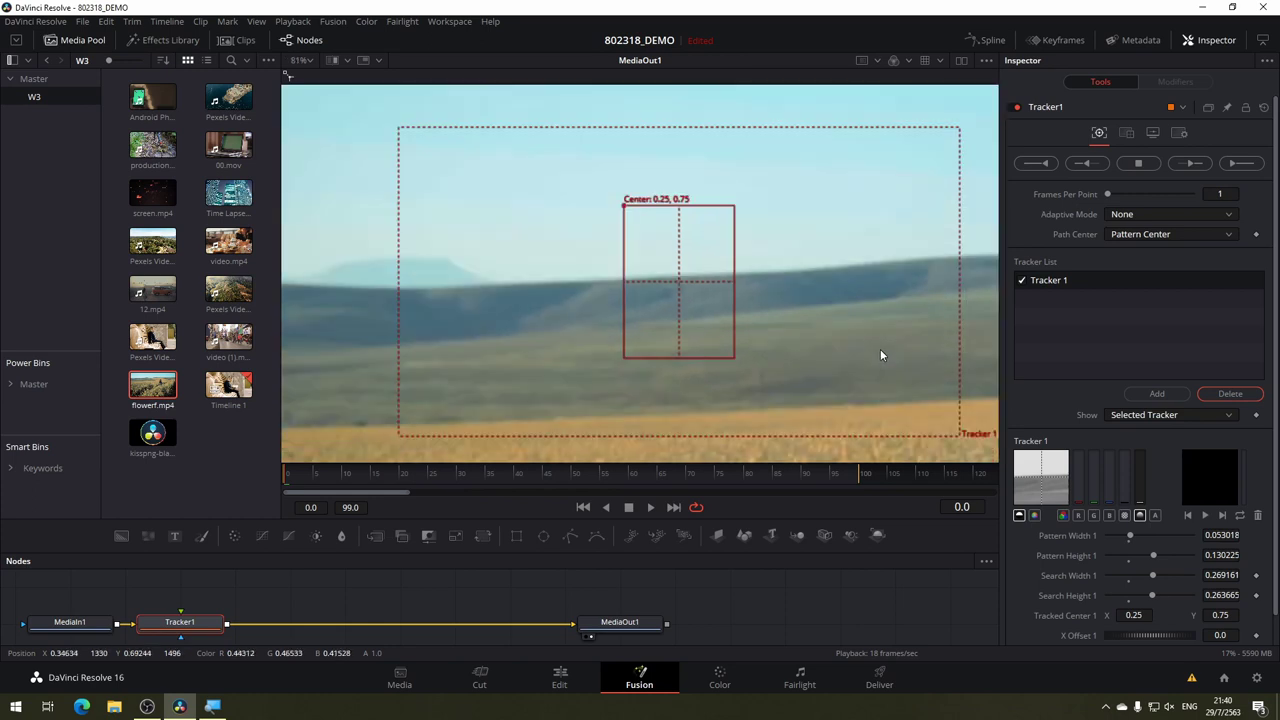
scroll(880, 350, down, 2)
scroll(863, 360, down, 1)
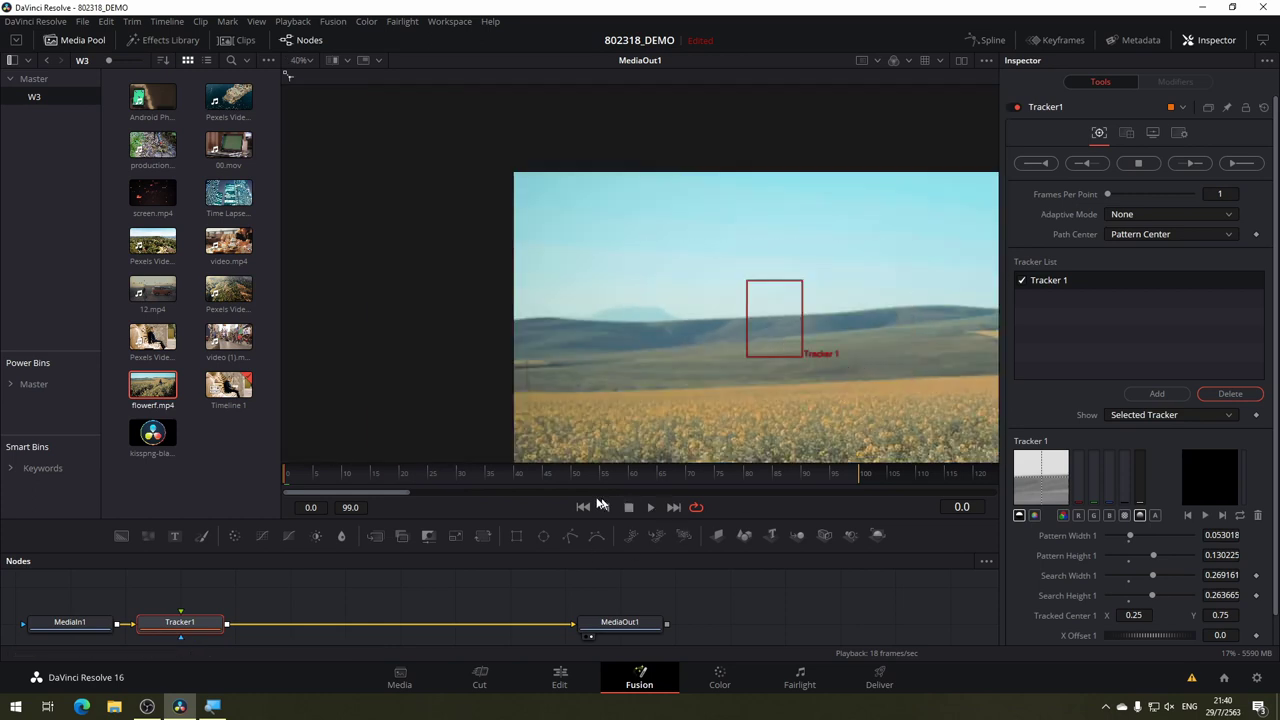
Fit the pattern box around the woman's head and narrow the search area to 0.127 by 0.259.
drag(764, 413, 331, 321)
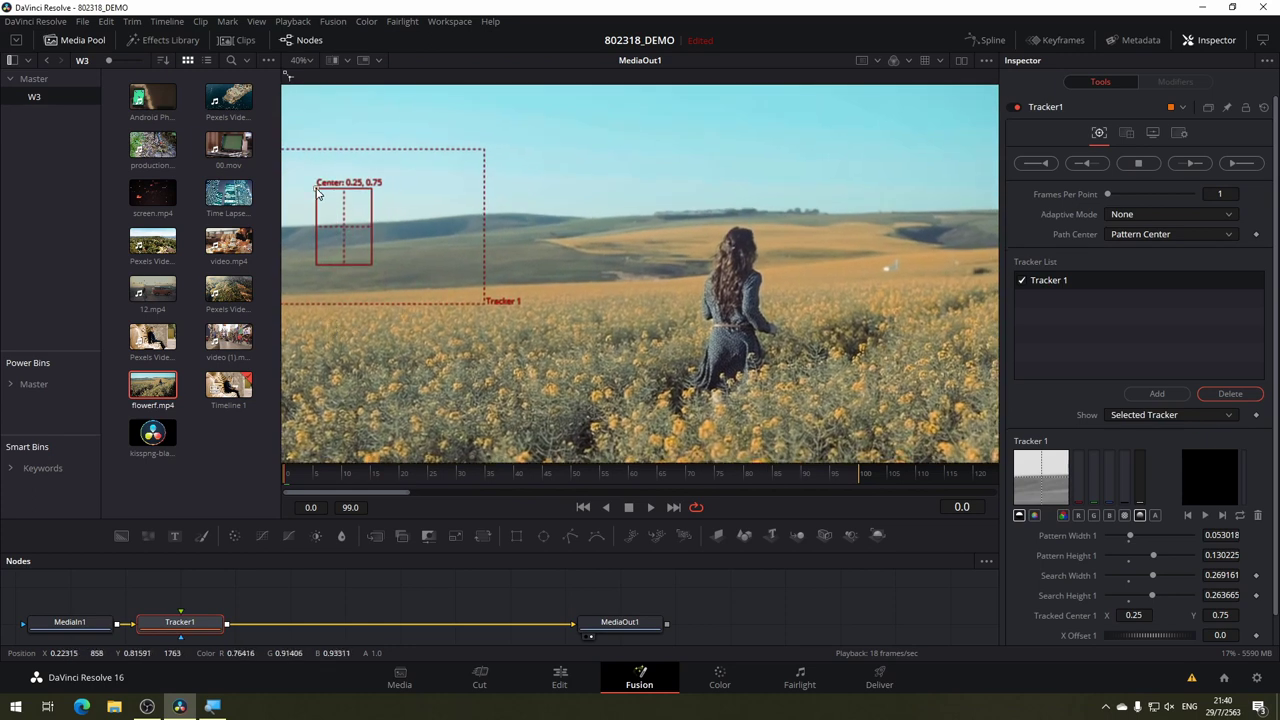
scroll(318, 193, up, 5)
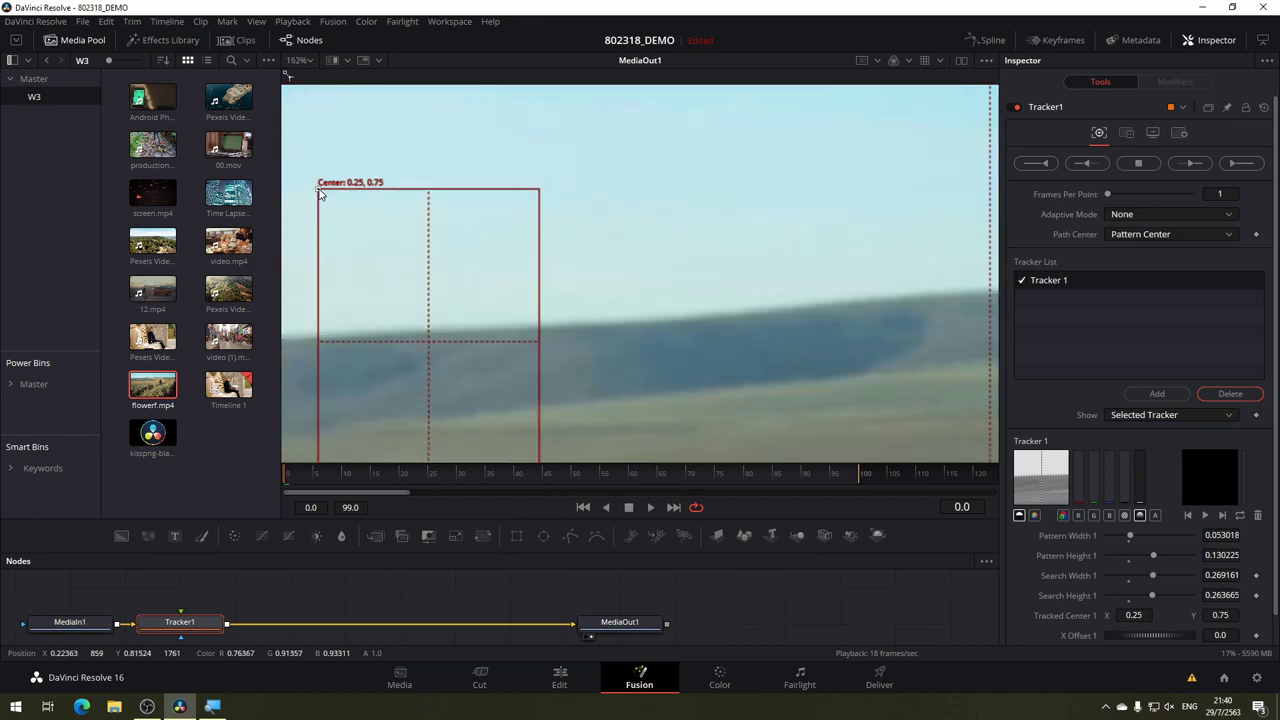
scroll(320, 193, down, 5)
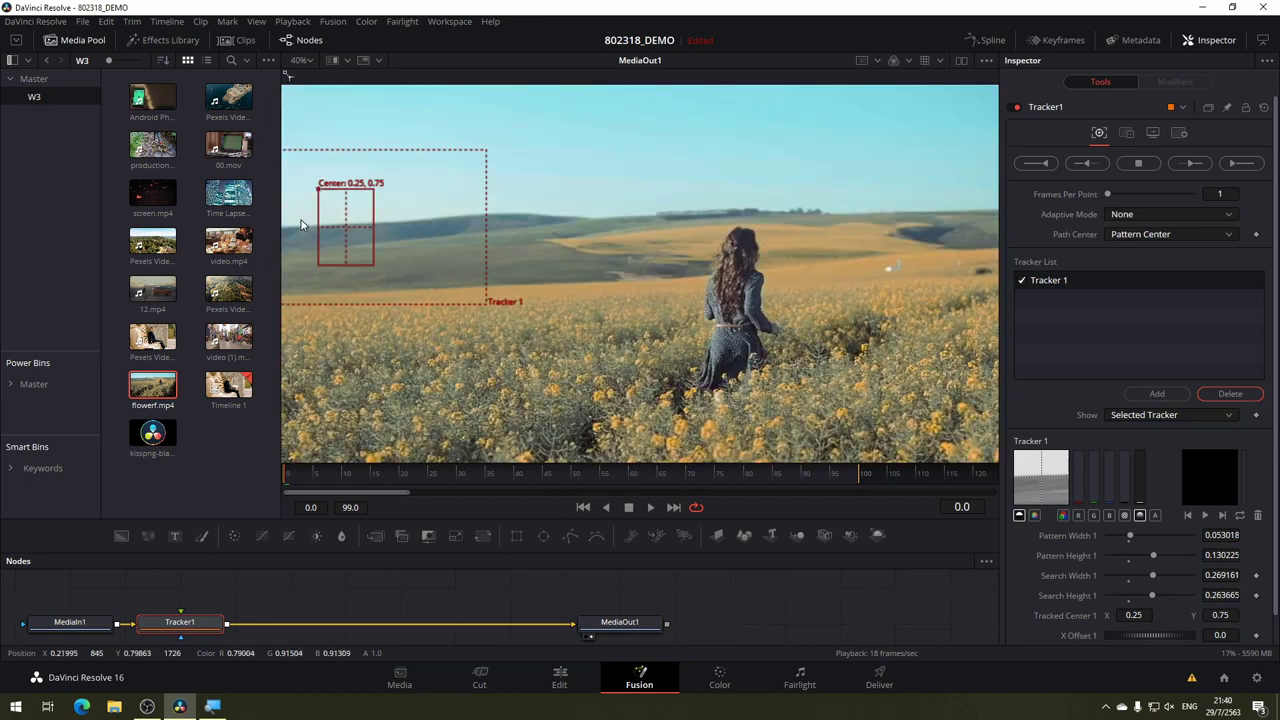
mouse_move(318, 191)
mouse_down()
mouse_move(707, 242)
mouse_move(709, 224)
mouse_up()
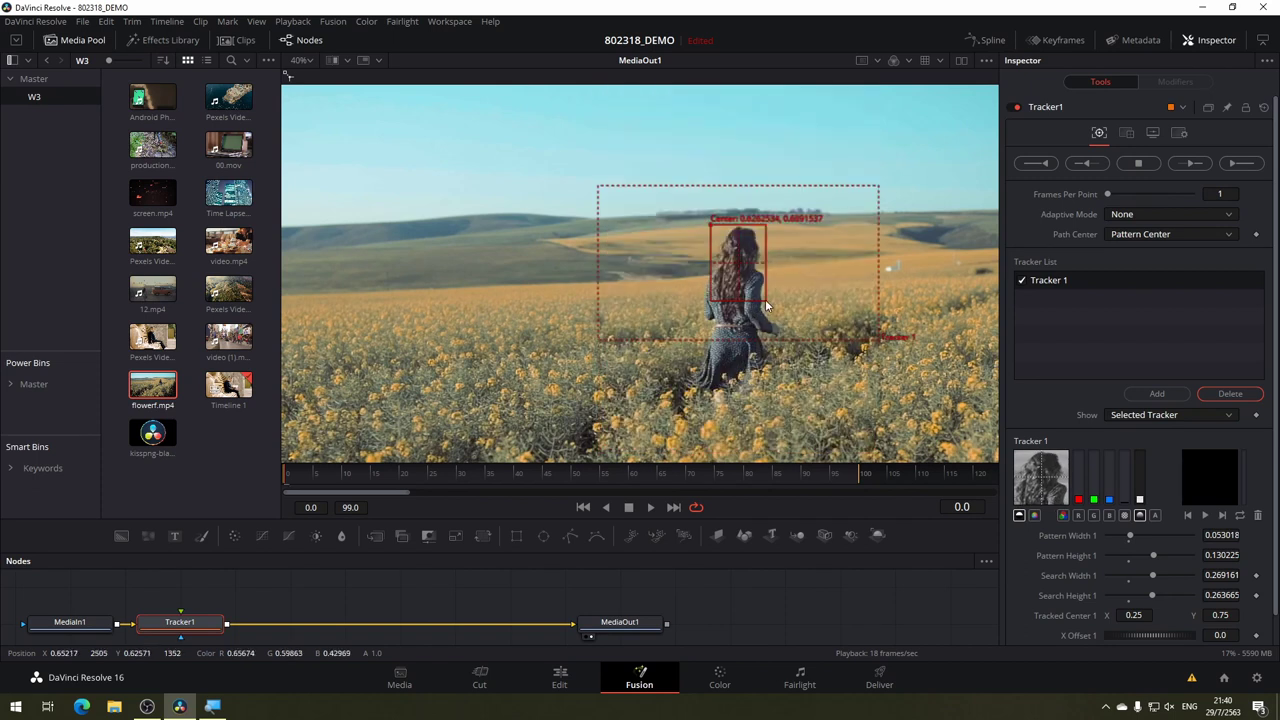
mouse_move(757, 308)
mouse_down()
mouse_move(764, 294)
mouse_move(716, 222)
mouse_up()
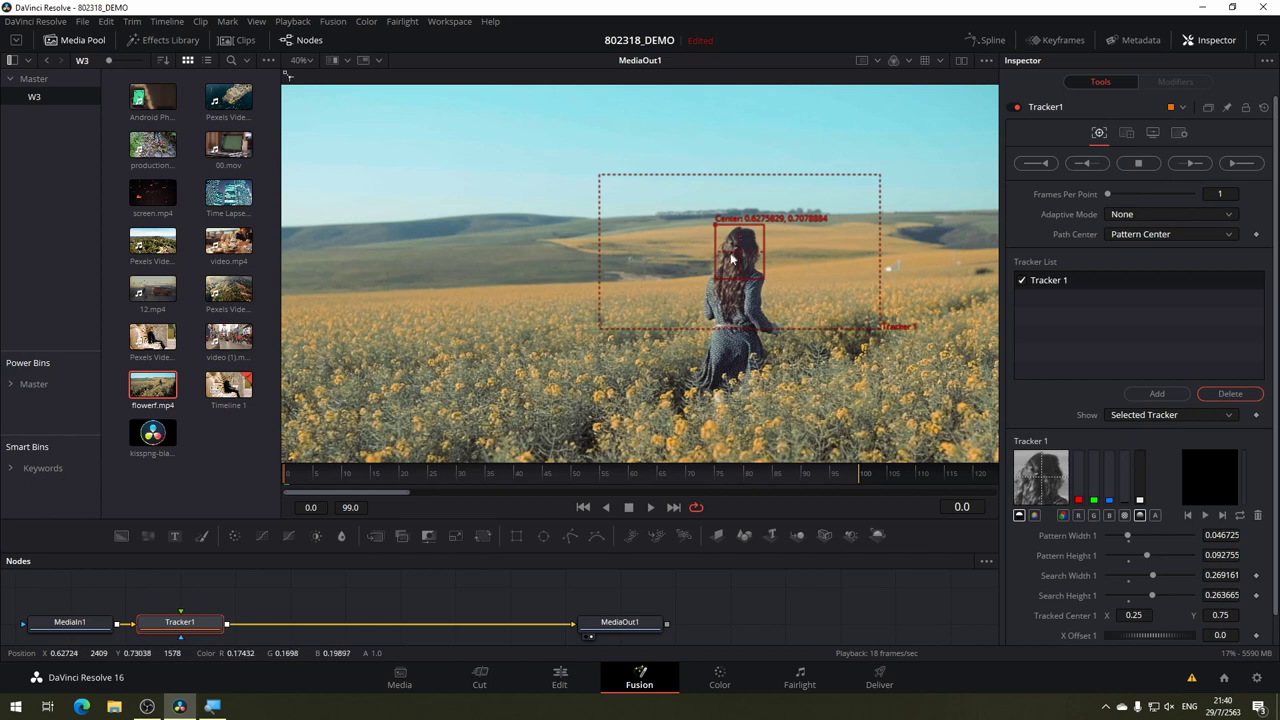
drag(731, 259, 711, 221)
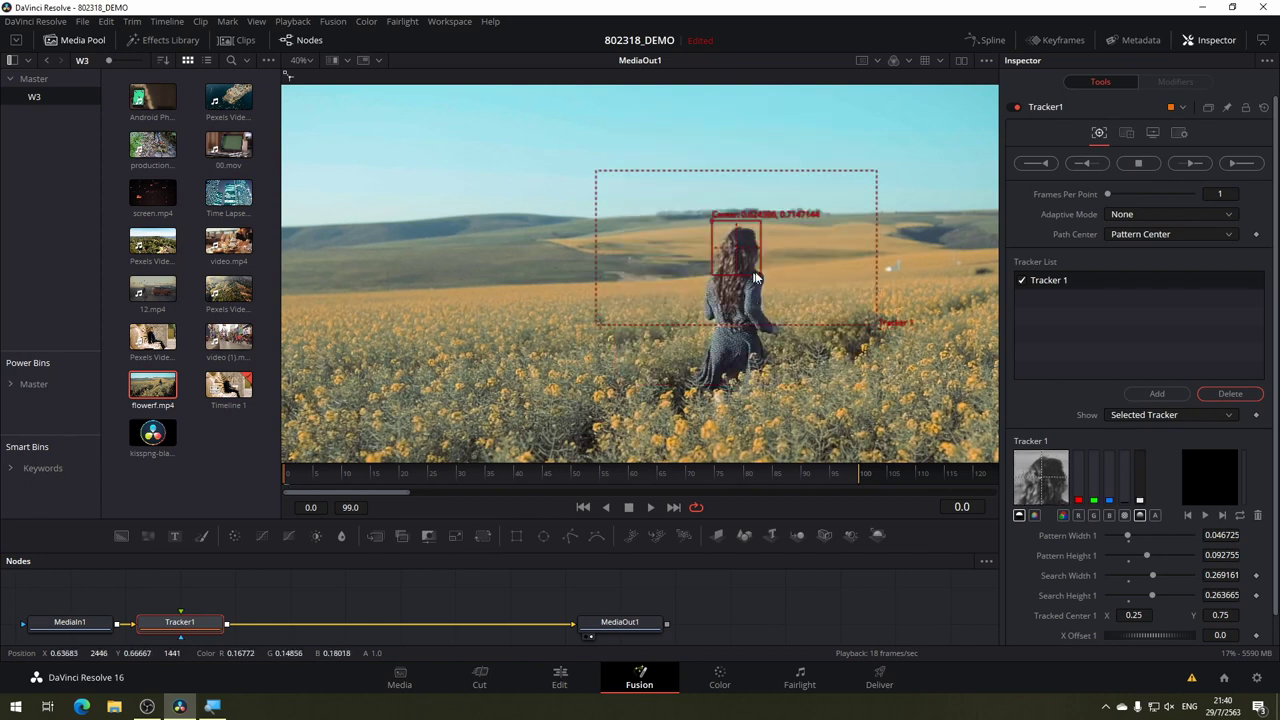
drag(761, 273, 762, 285)
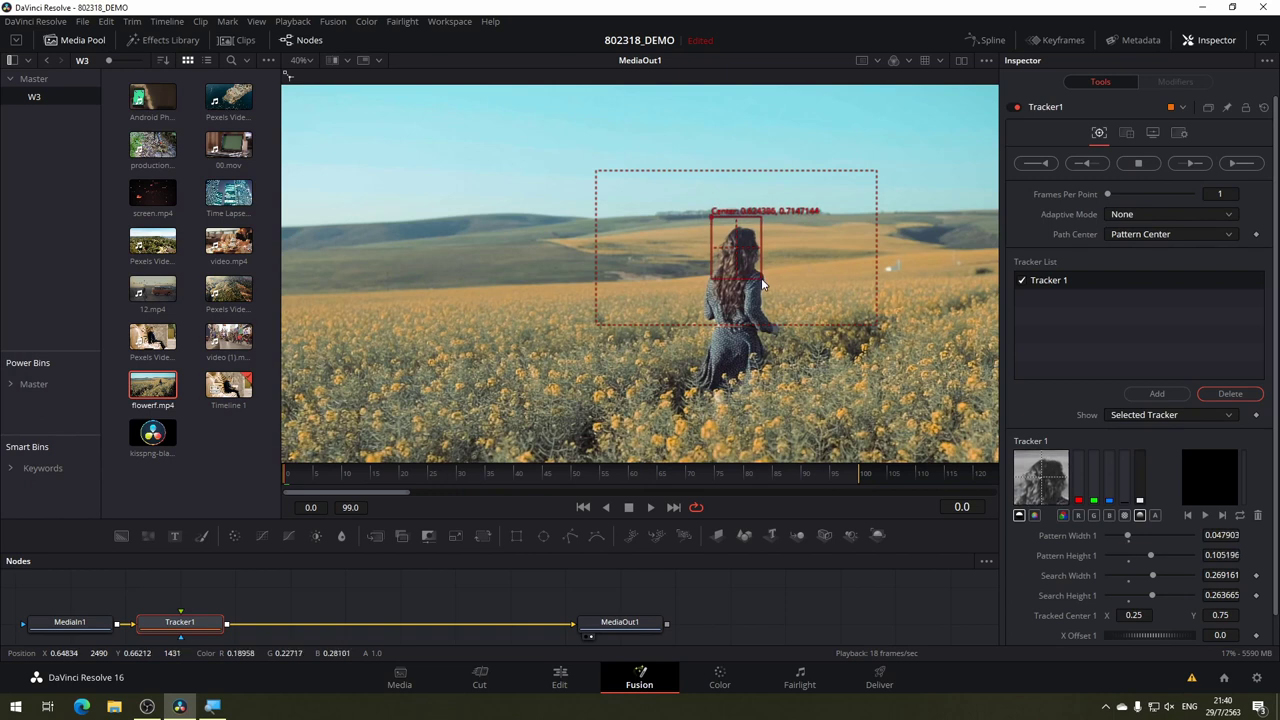
drag(711, 218, 714, 225)
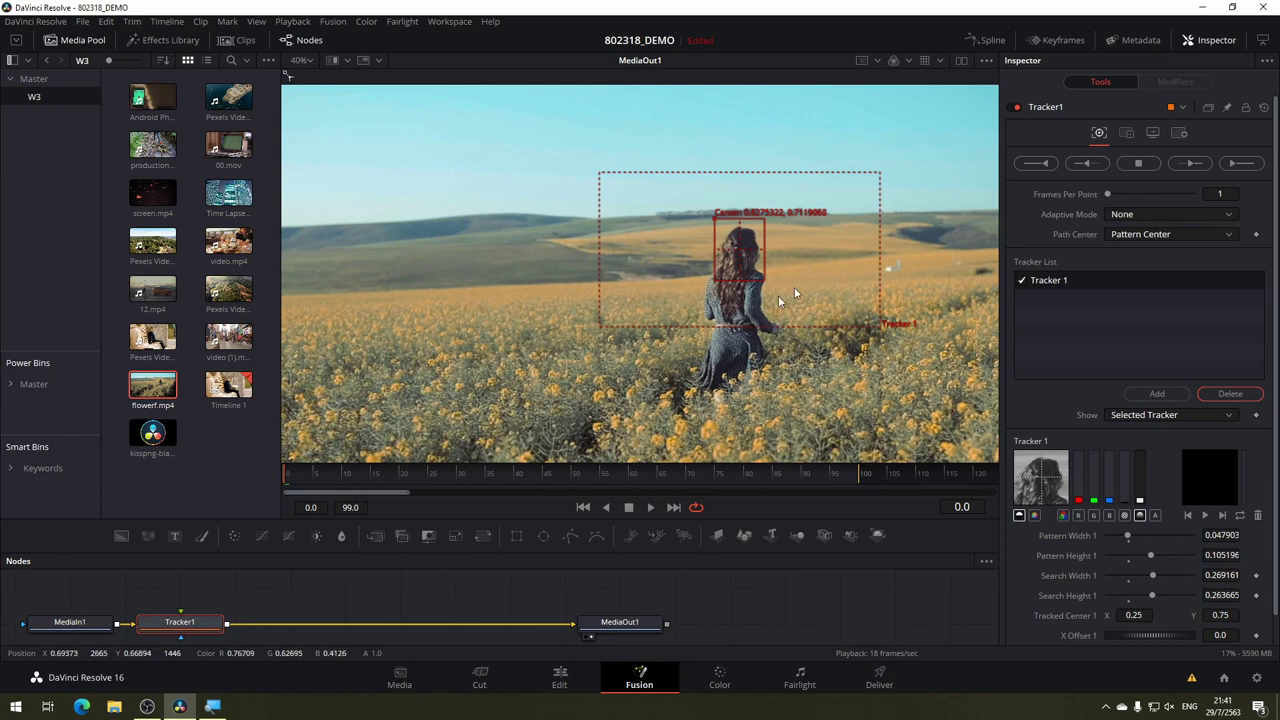
mouse_move(878, 328)
mouse_down()
mouse_move(794, 317)
mouse_move(811, 325)
mouse_up()
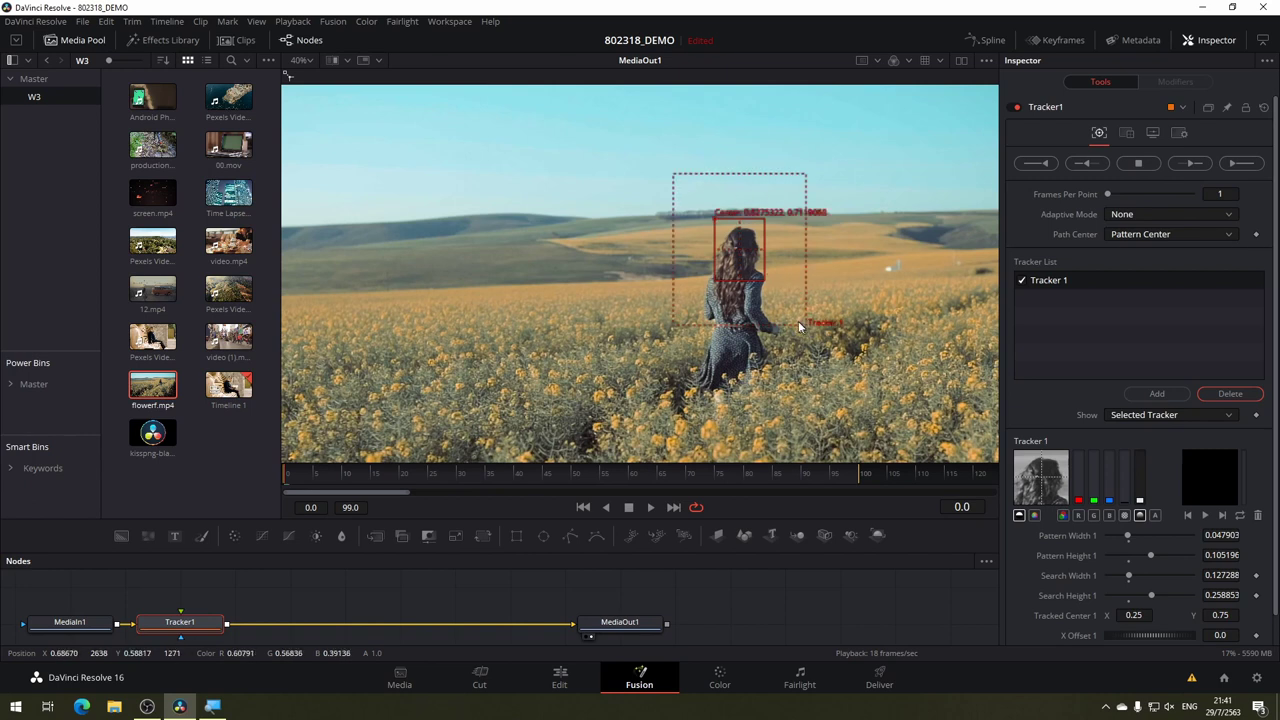
mouse_move(748, 247)
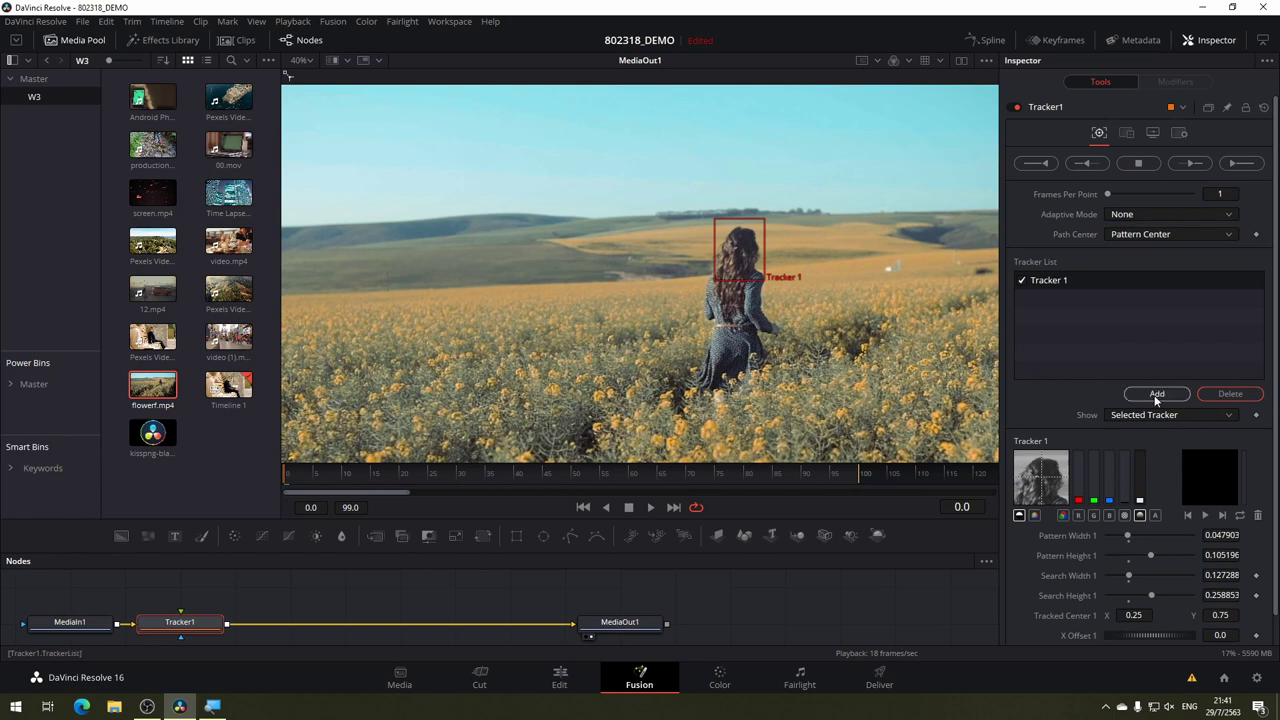
mouse_move(711, 311)
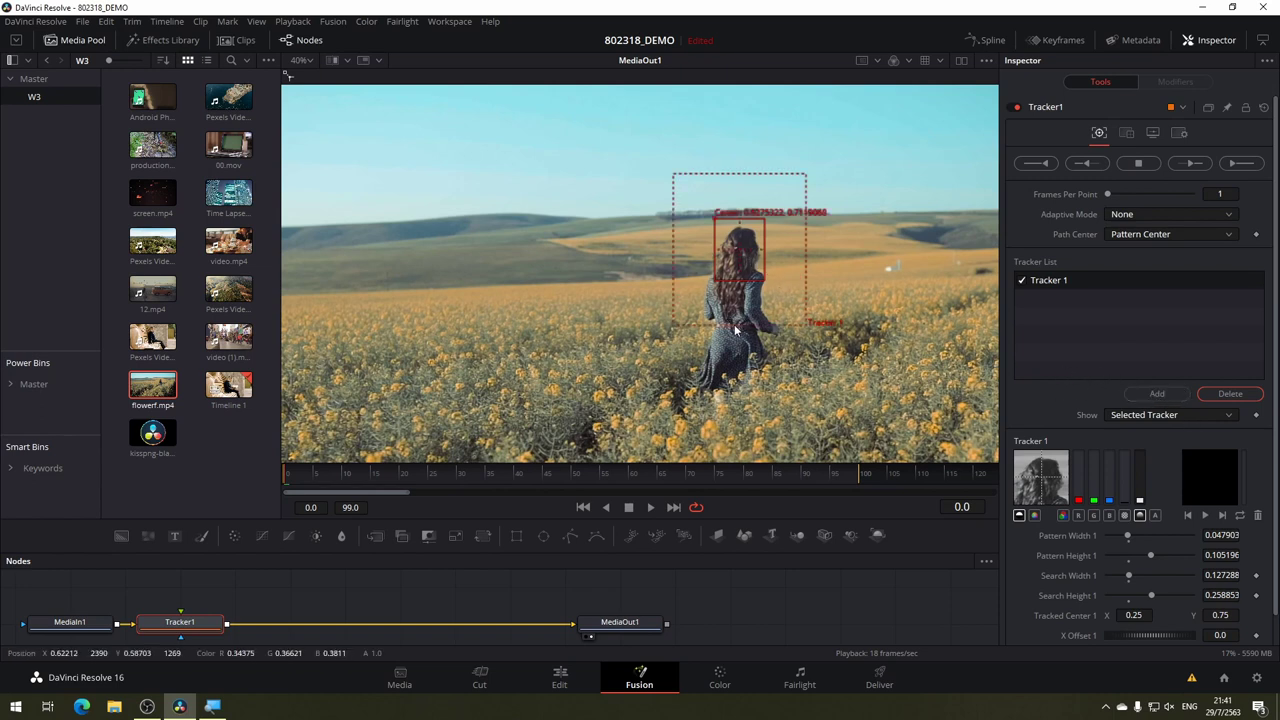
mouse_move(757, 330)
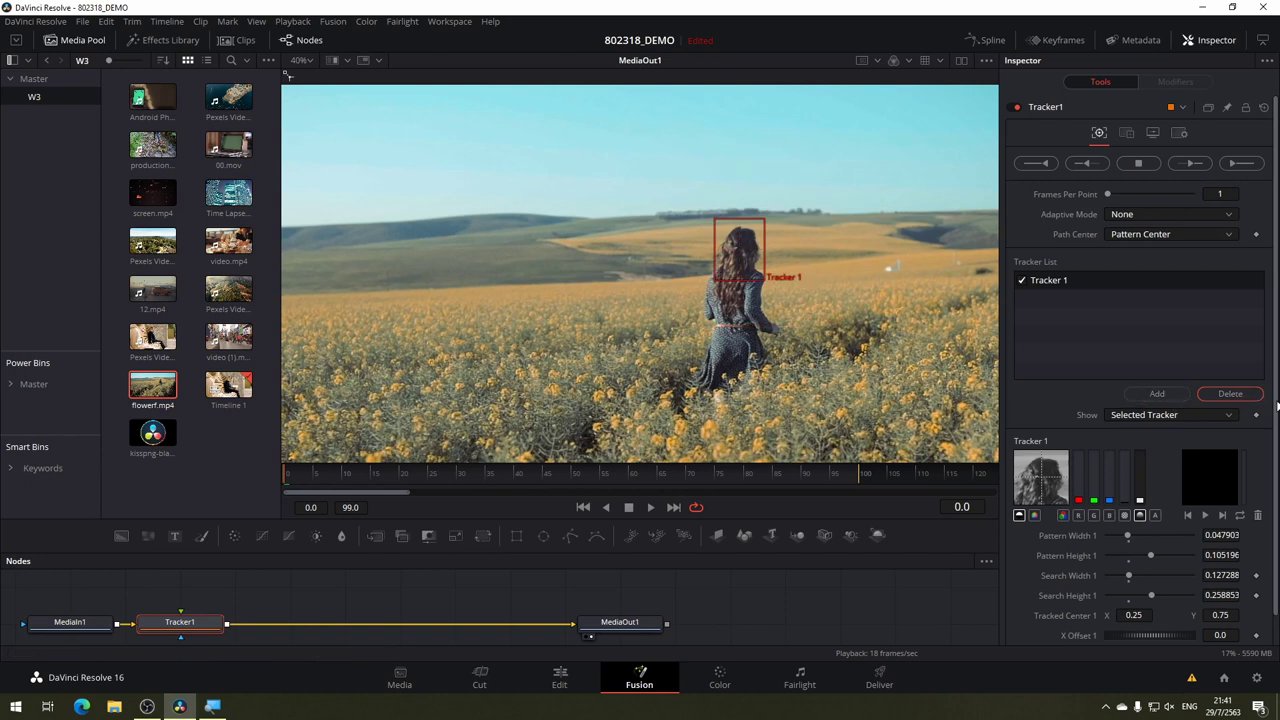
scroll(1180, 395, down, 1)
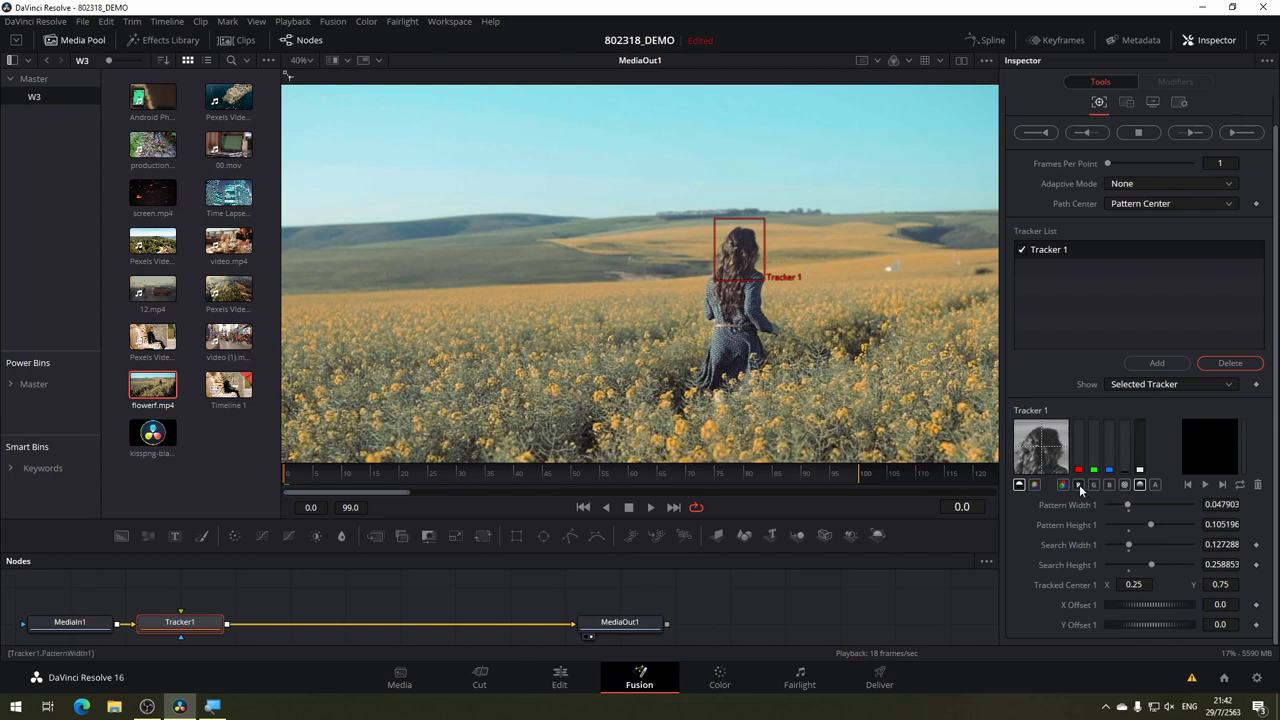
Compare the R, G, B, luminance and other channel previews, finishing on the red channel.
click(1080, 487)
click(1094, 486)
click(1109, 486)
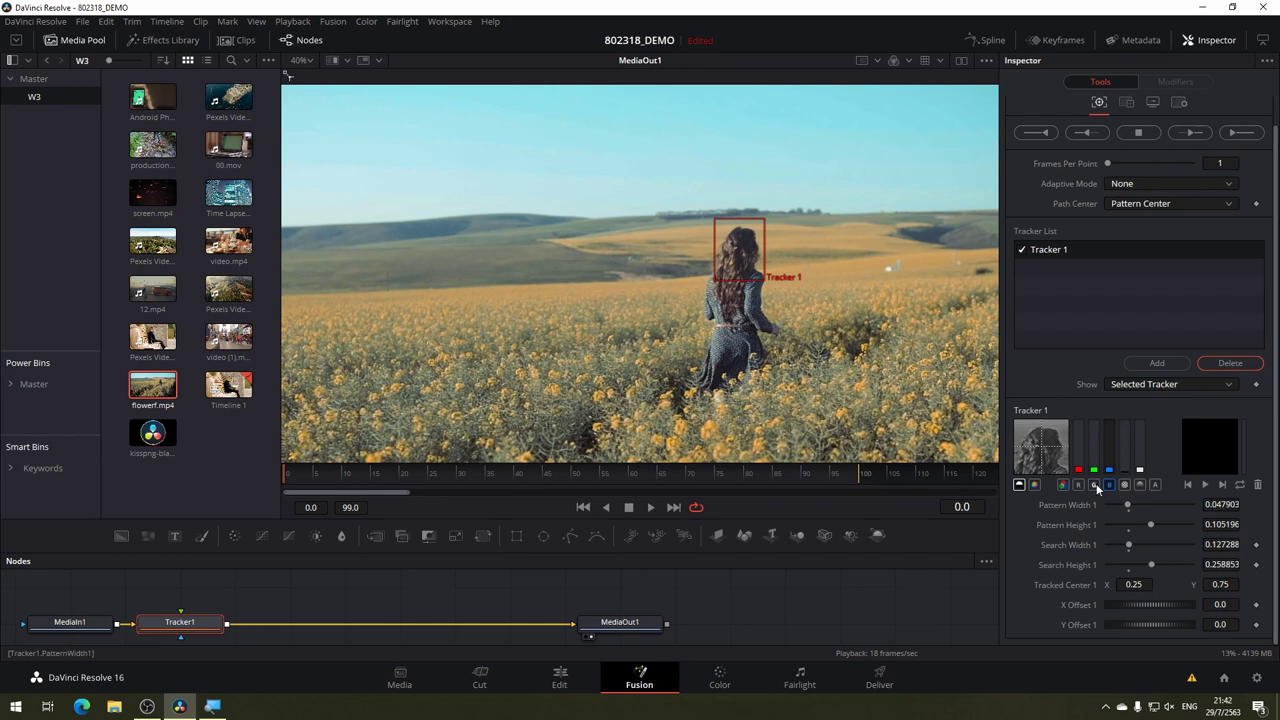
click(1094, 486)
click(1080, 487)
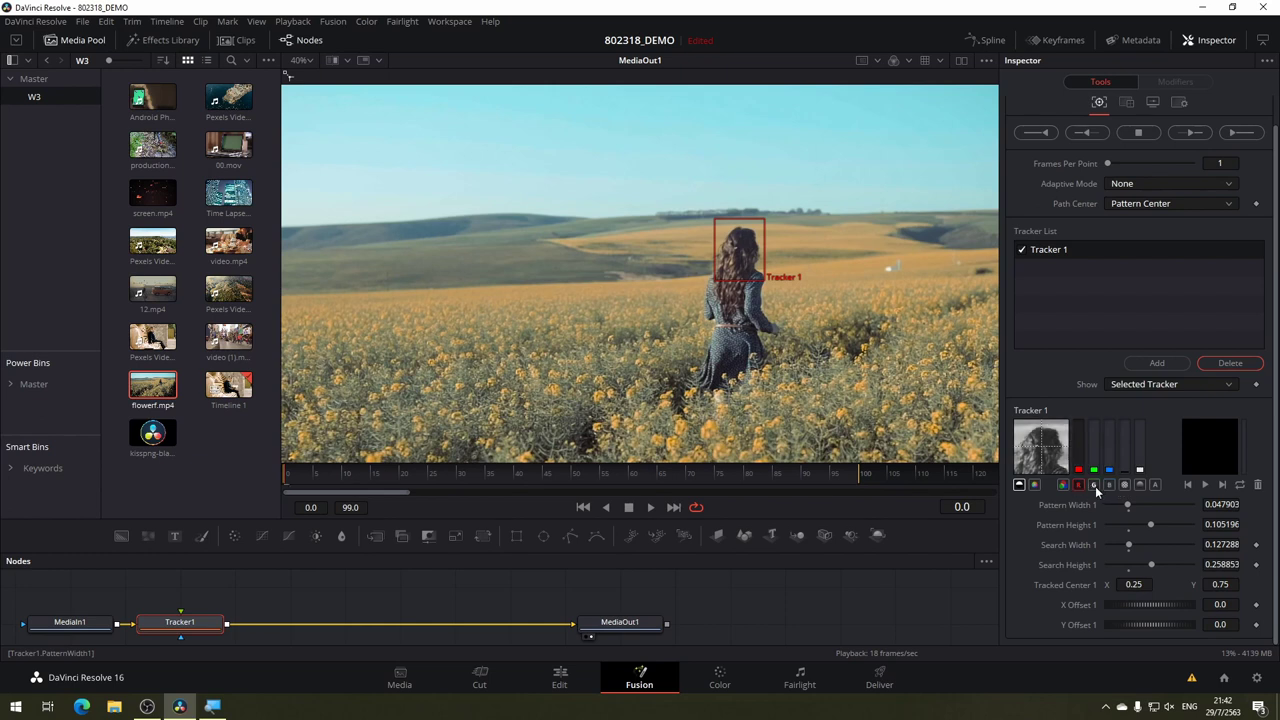
click(1095, 486)
click(1122, 485)
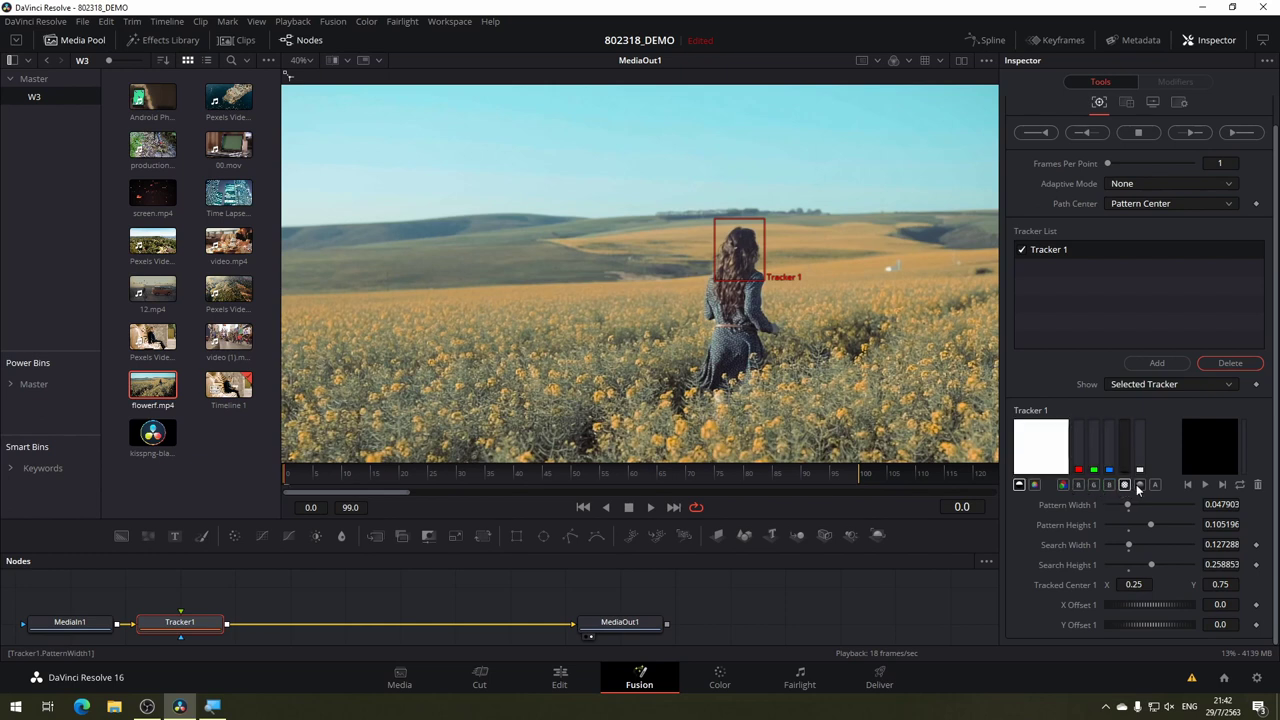
click(1139, 485)
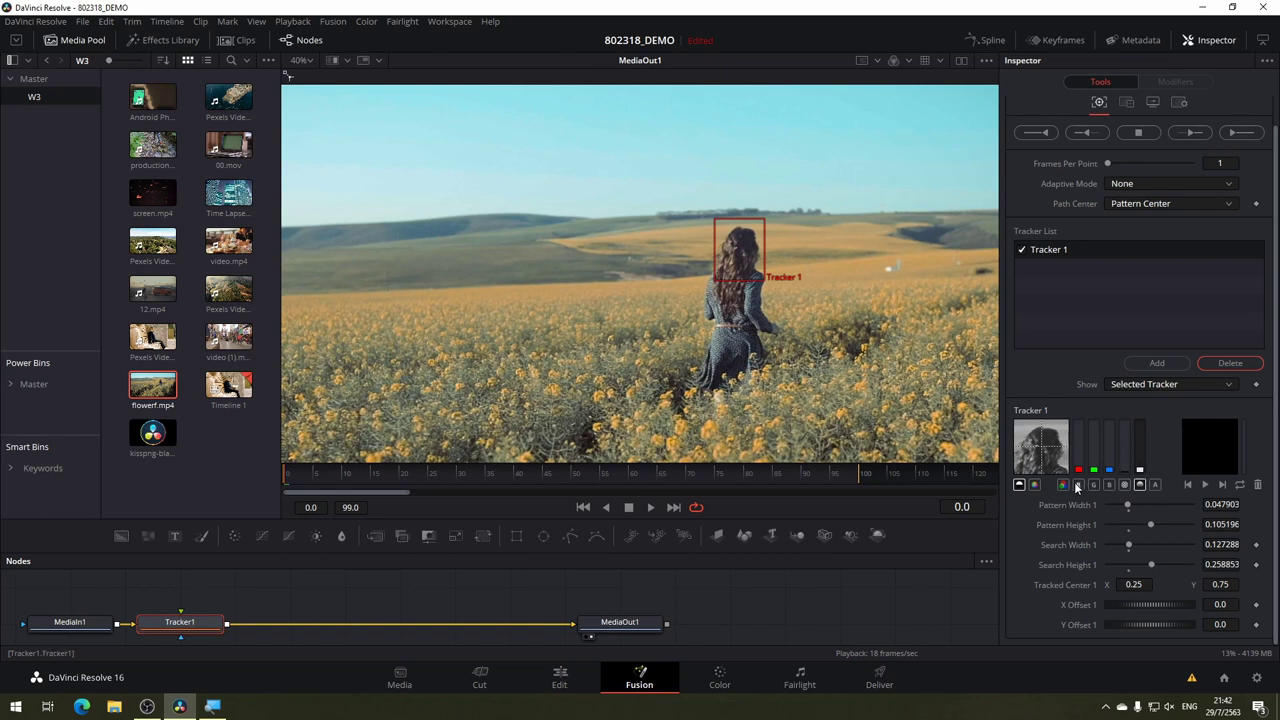
click(1077, 485)
click(1140, 485)
click(1078, 485)
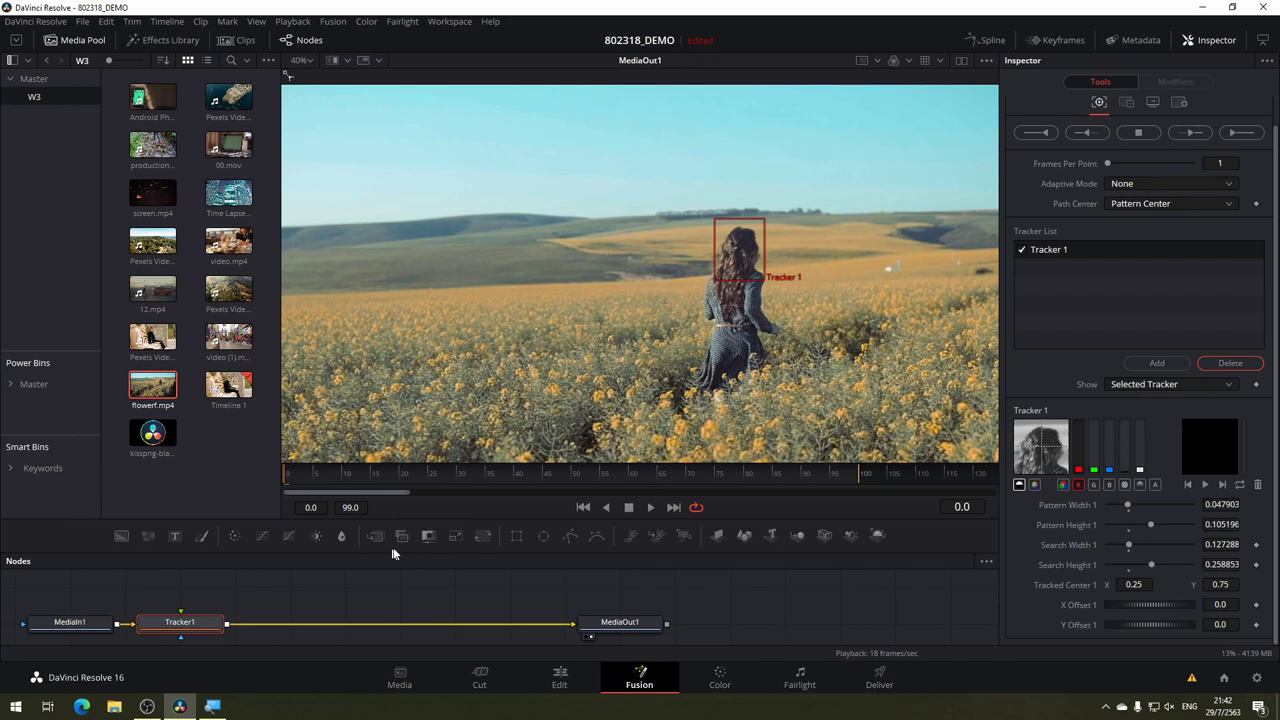
Insert ColorCorrector1 between MediaIn1 and Tracker1 with contrast raised to 1.89.
drag(318, 592, 500, 573)
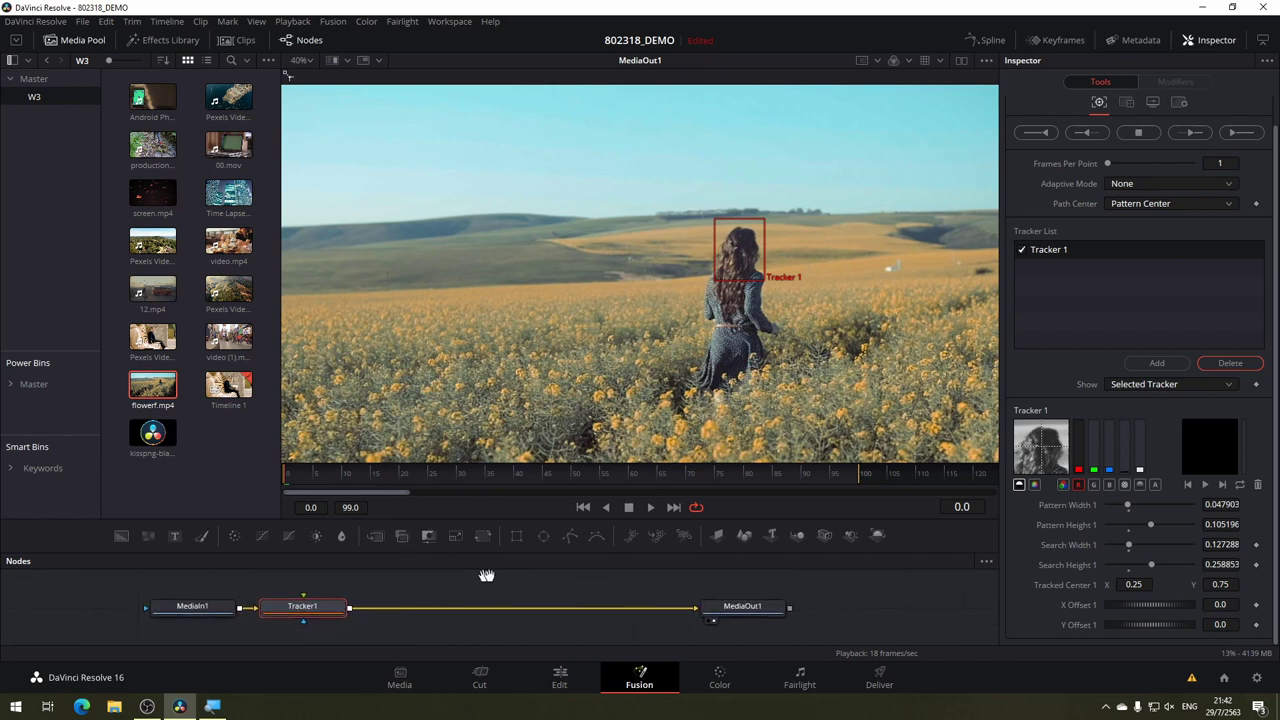
drag(362, 604, 516, 607)
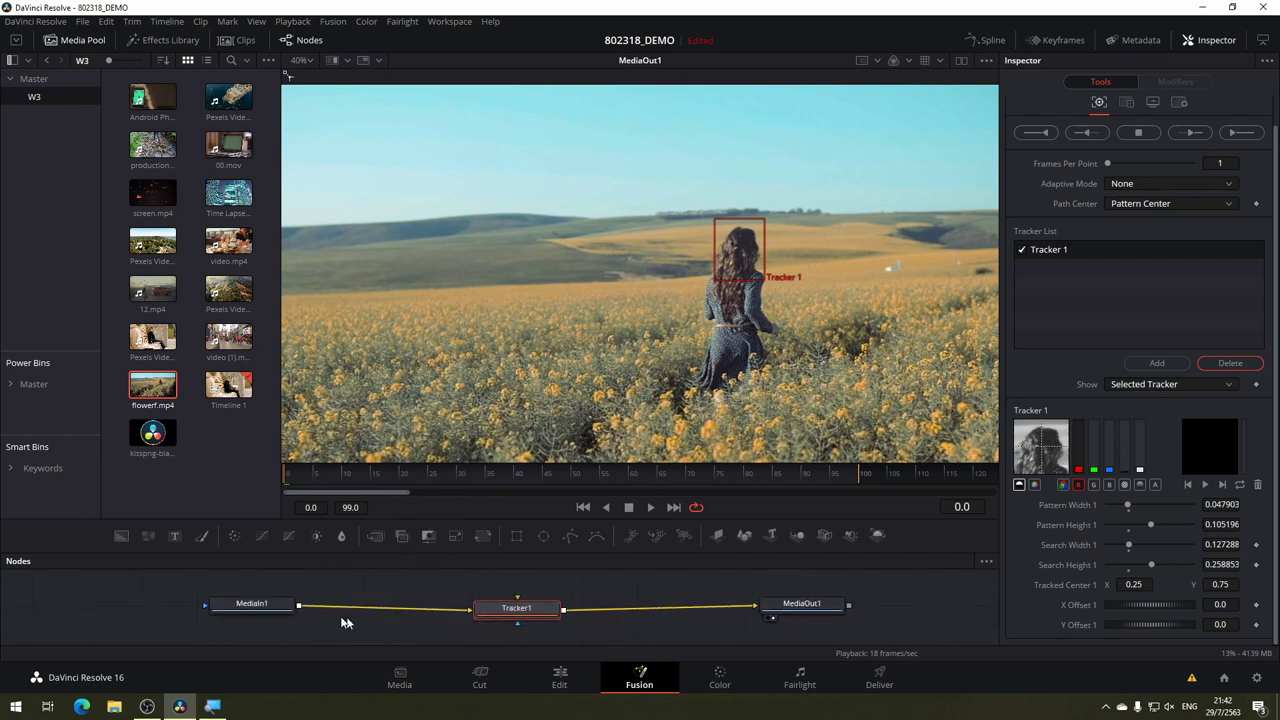
click(277, 607)
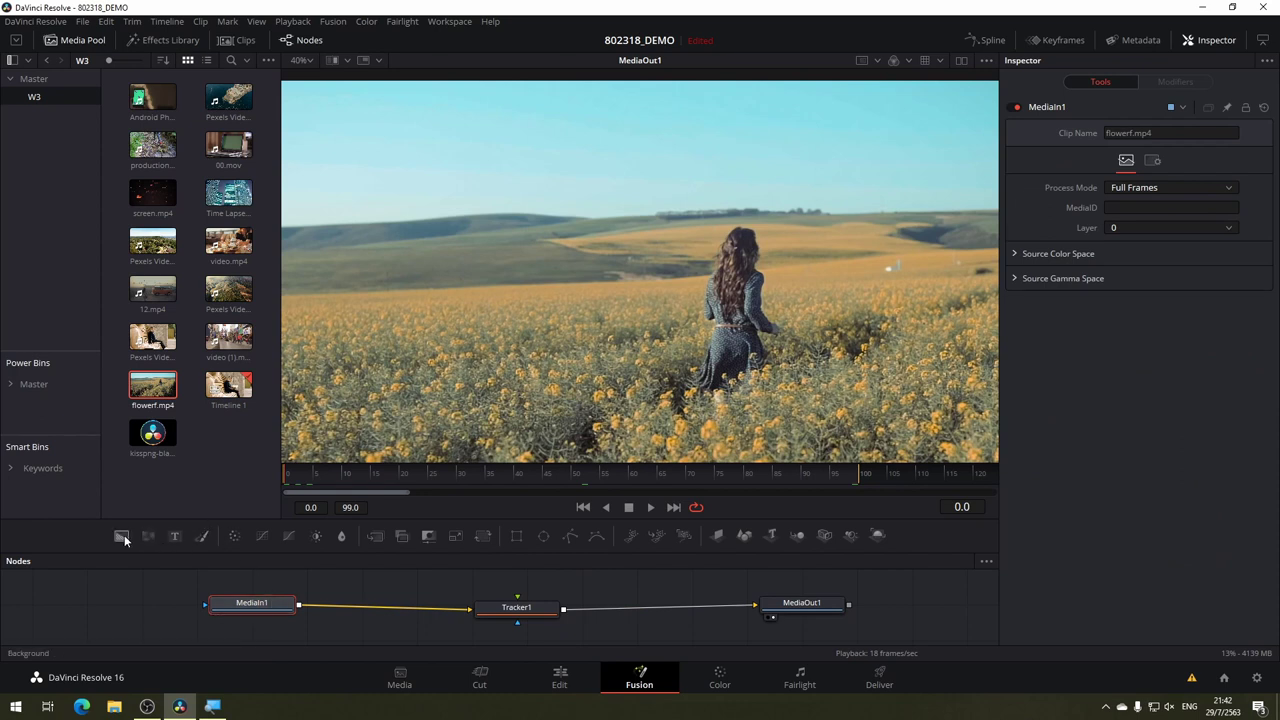
click(234, 537)
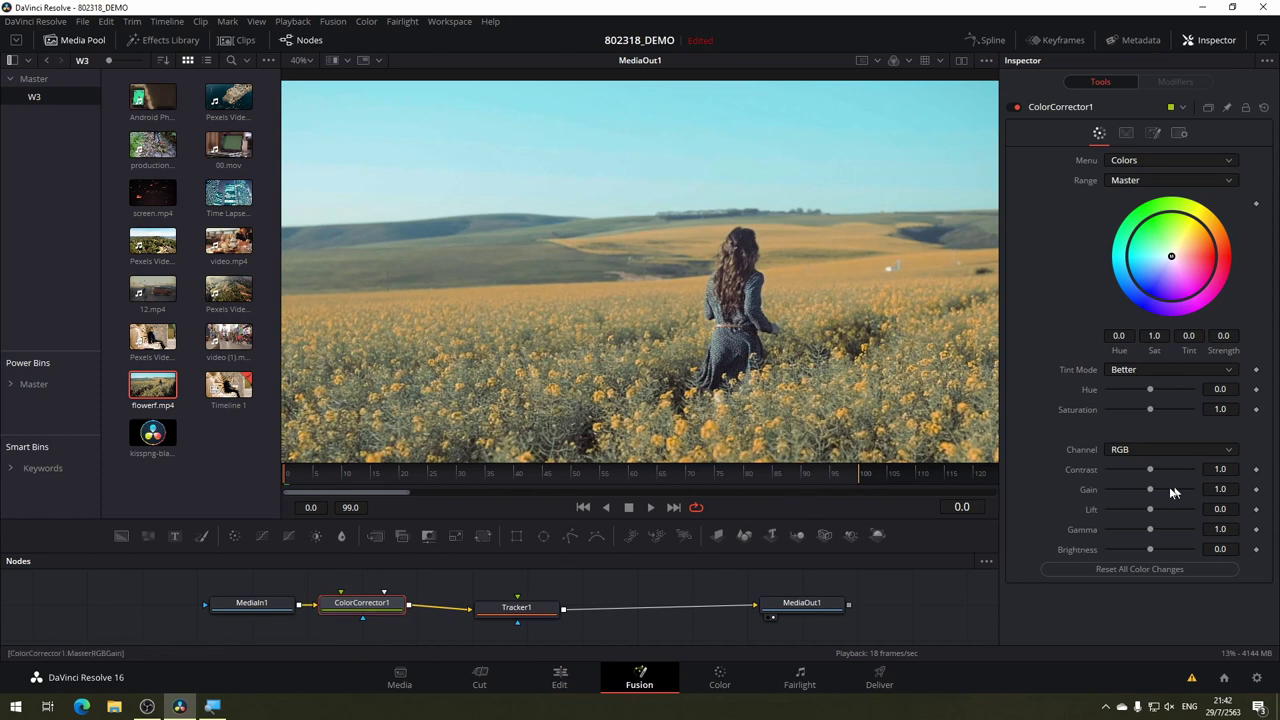
drag(1150, 474, 1168, 470)
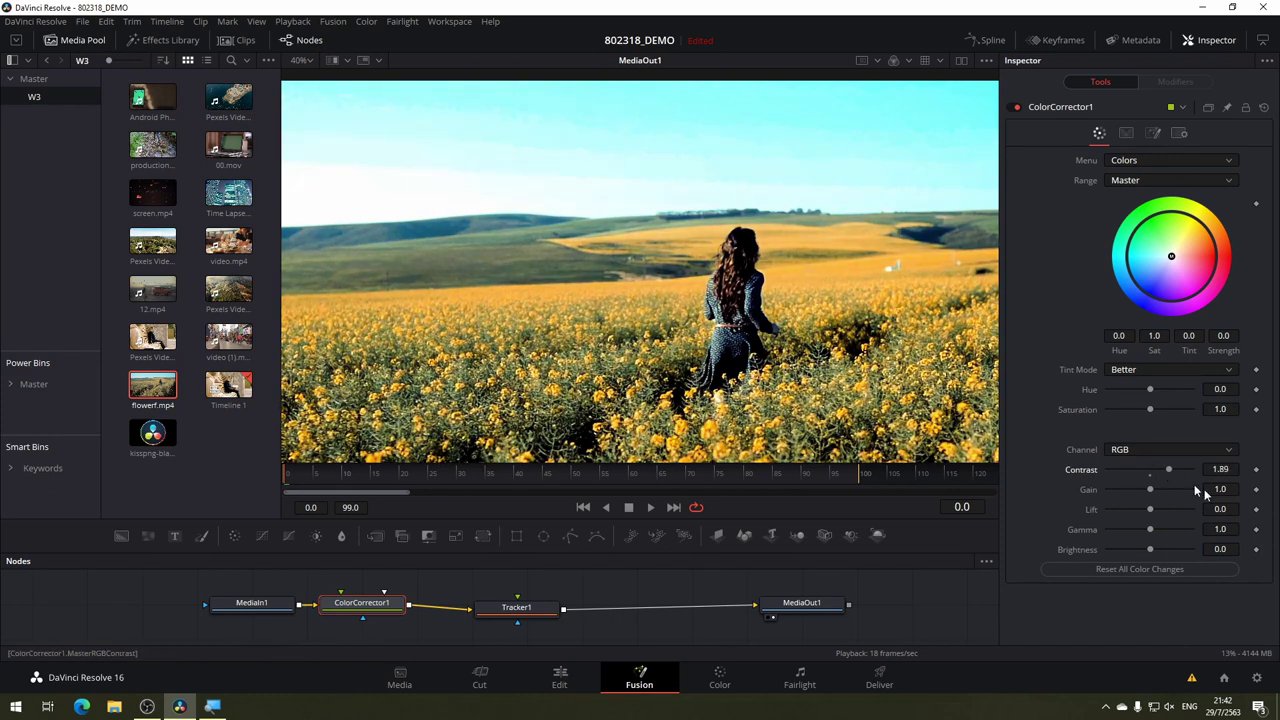
click(520, 607)
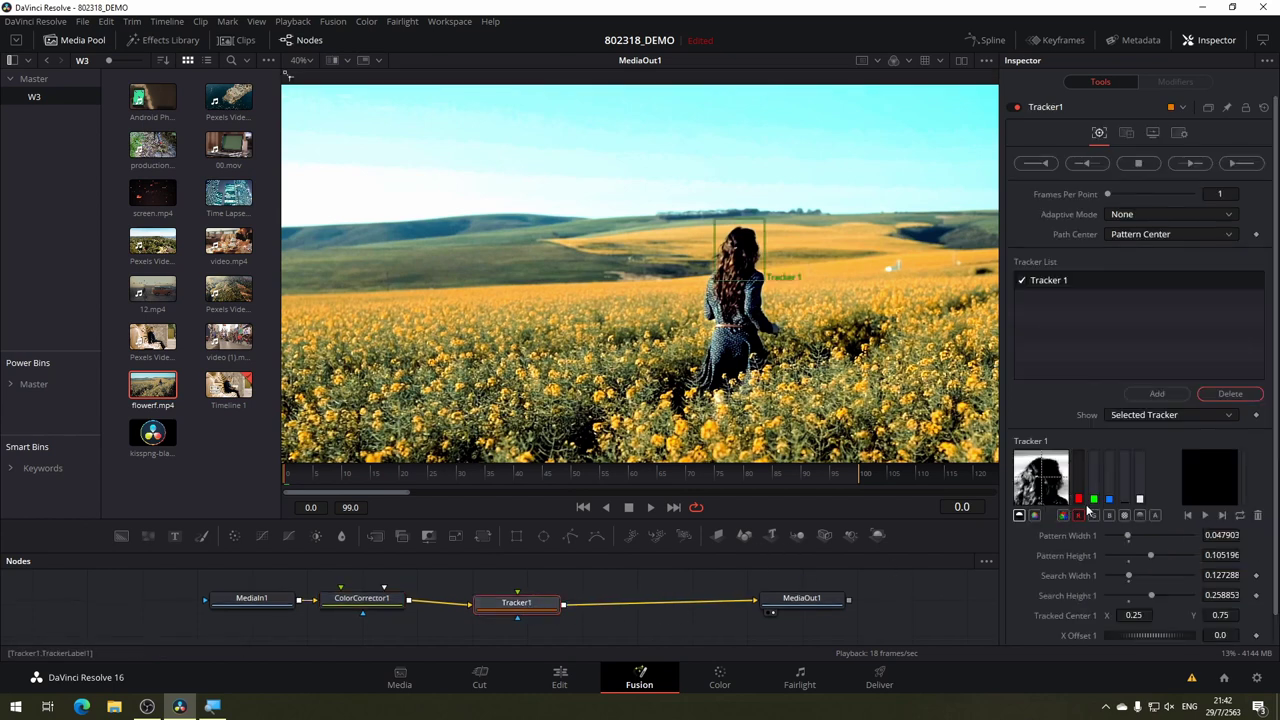
Recheck the pattern's channels and set Tracker 1 back to the red channel.
click(1094, 515)
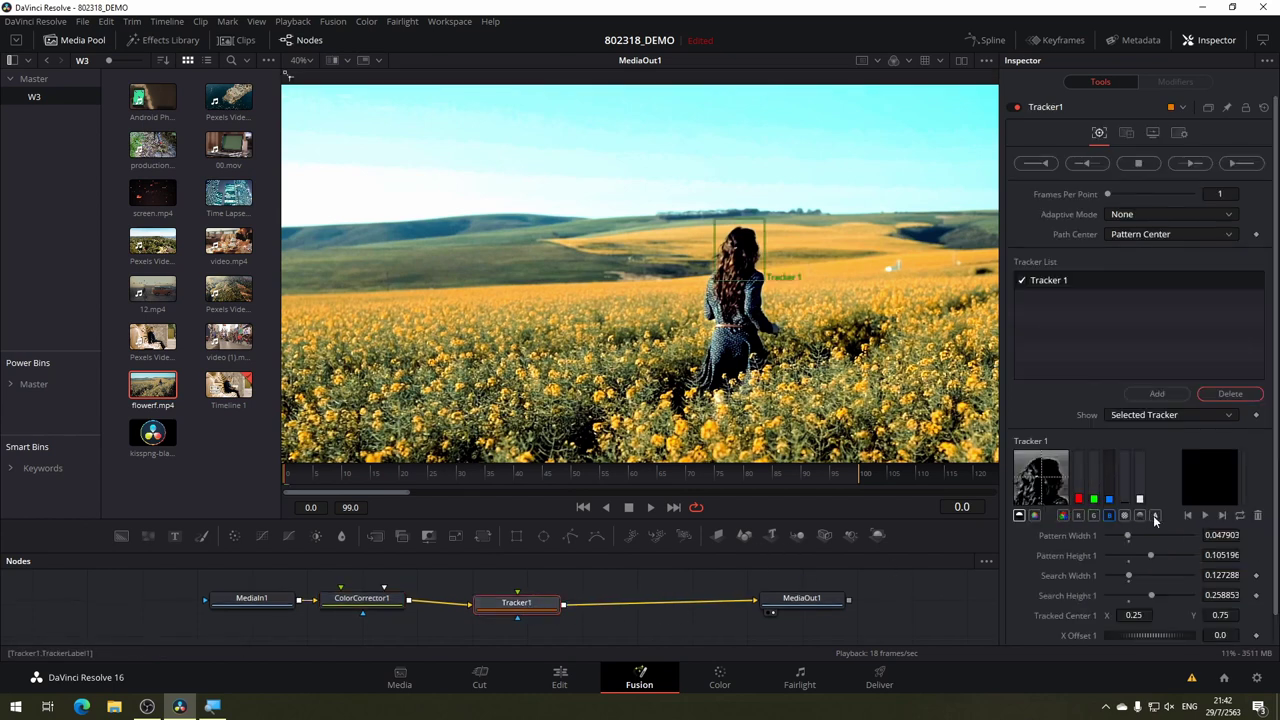
click(1139, 515)
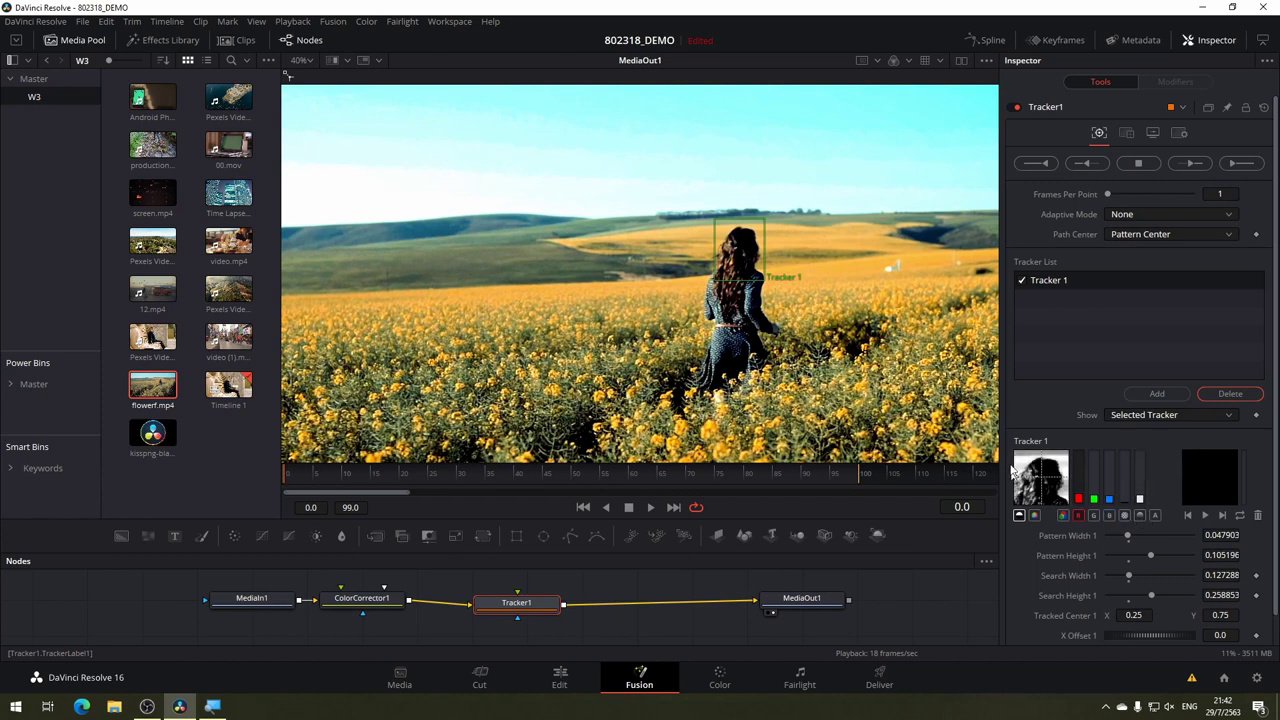
click(1077, 516)
Set Adaptive Mode to Best match and keep Path Center on Pattern Center.
click(1130, 217)
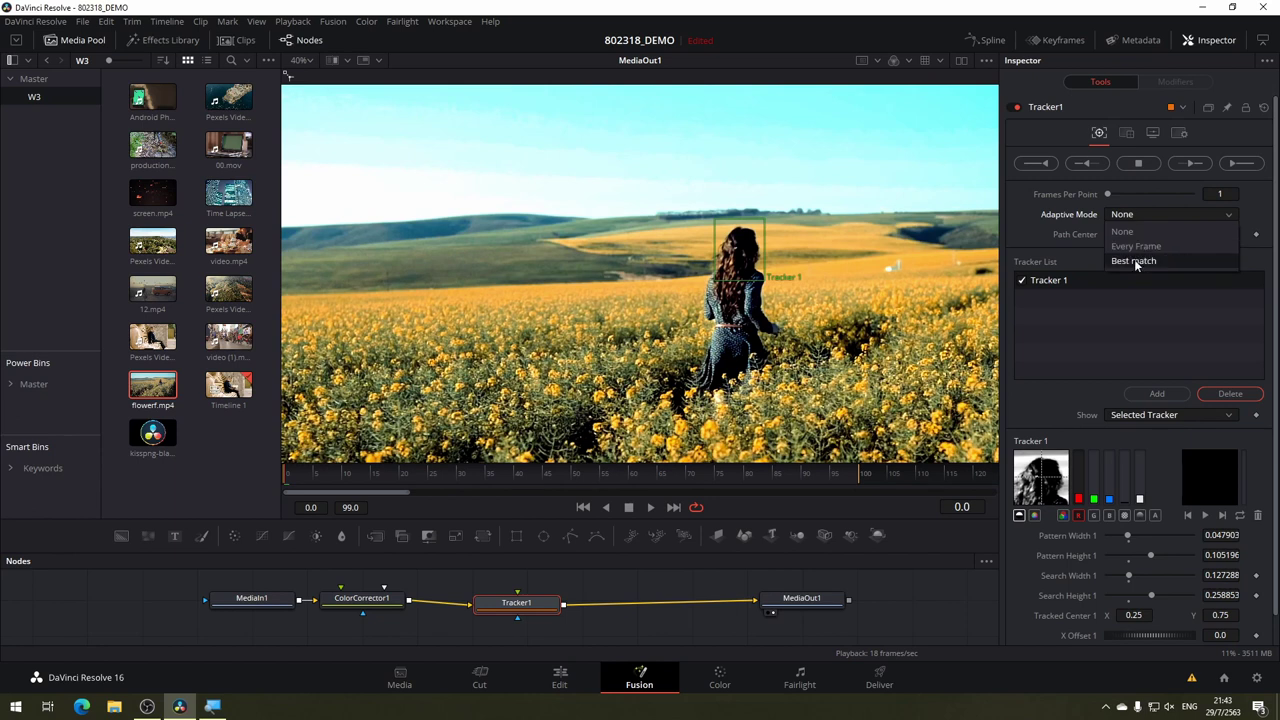
click(1136, 262)
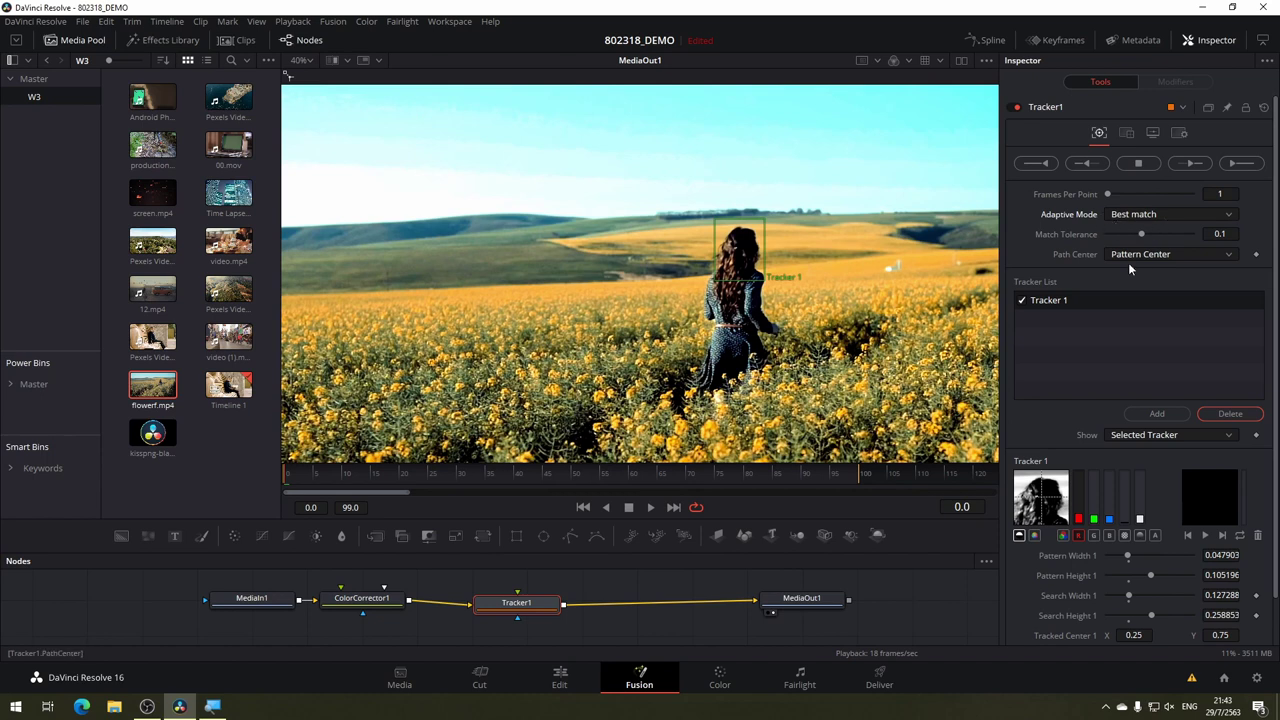
click(1164, 254)
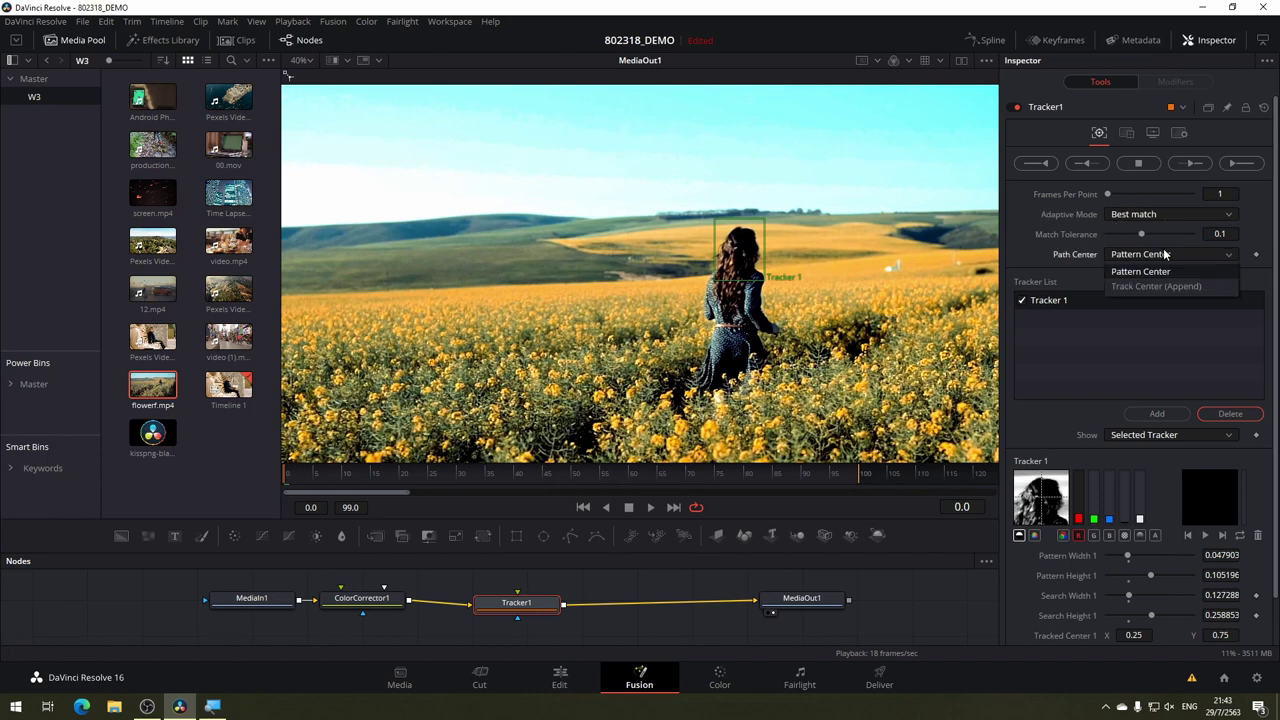
click(1165, 255)
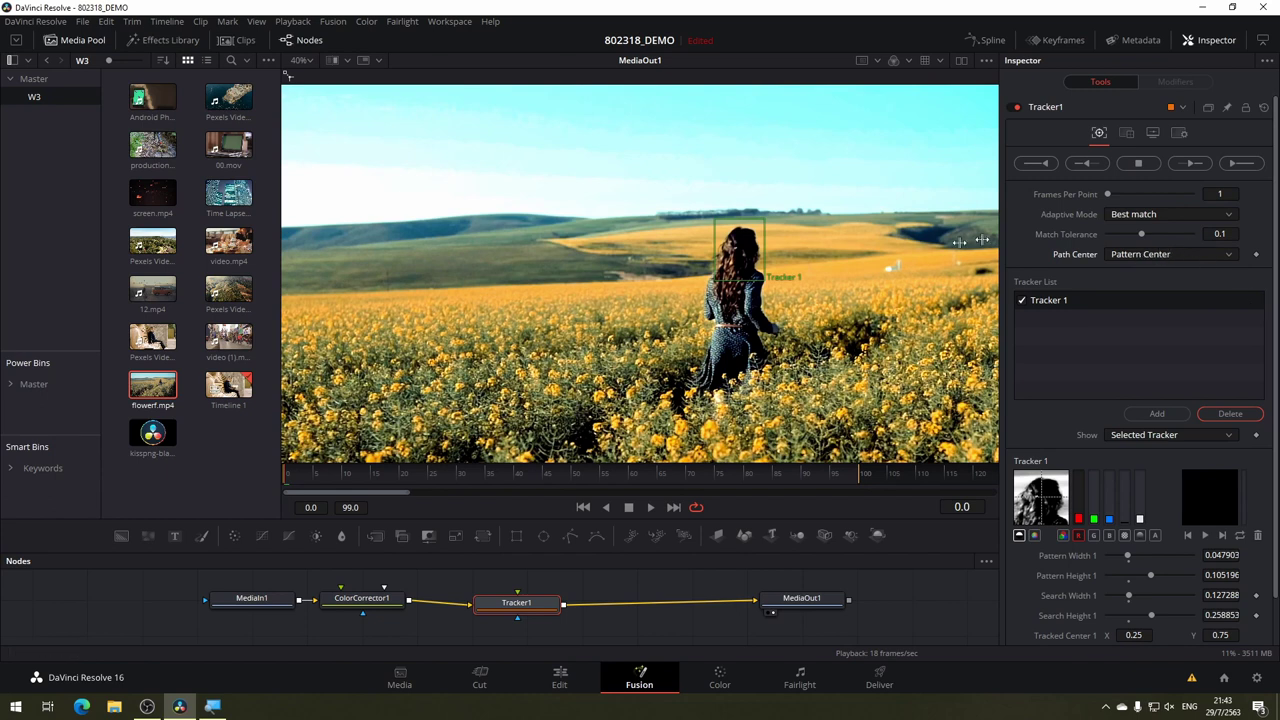
click(1145, 256)
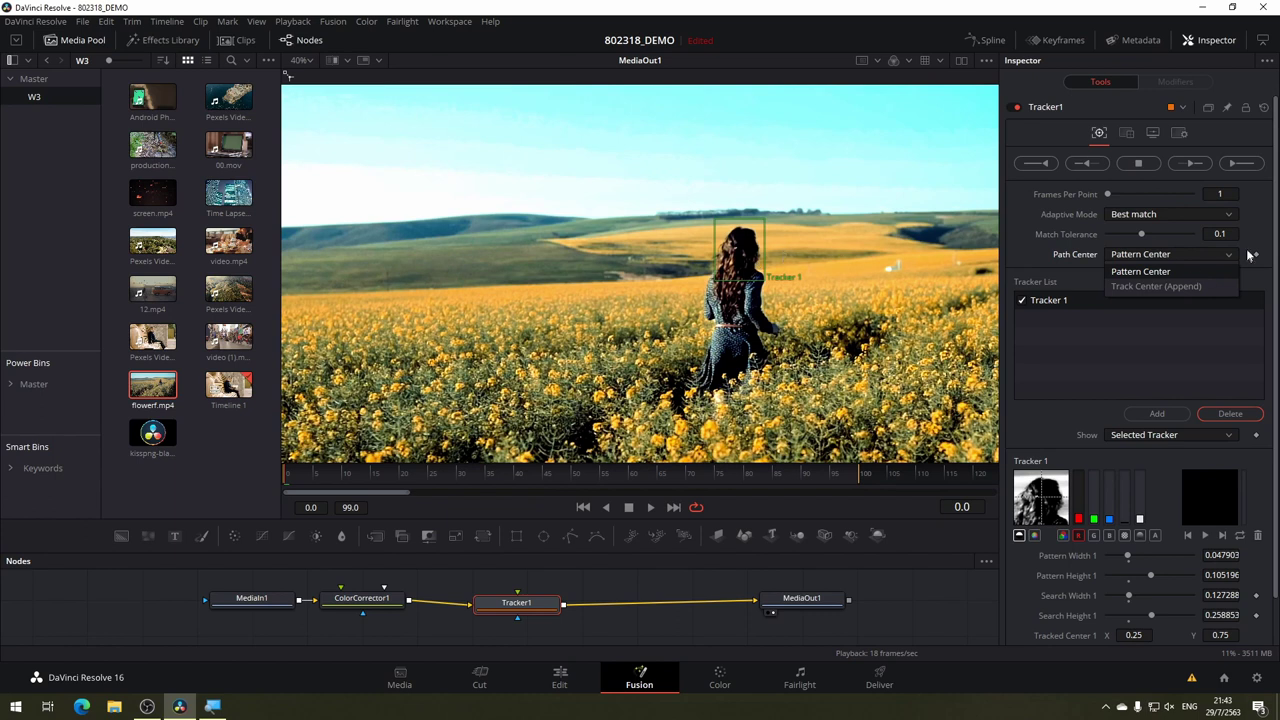
click(1200, 250)
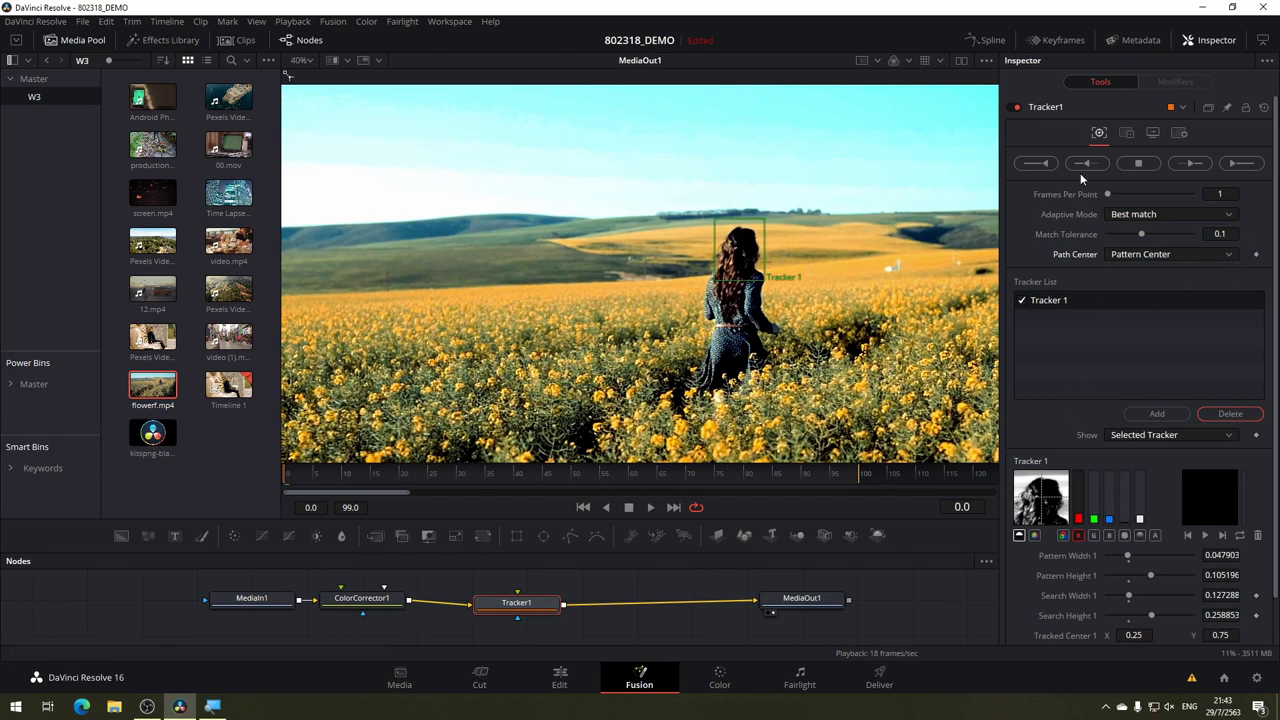
Track Tracker 1 forward along the woman's head, ending at centre 0.629, 0.707.
click(1238, 164)
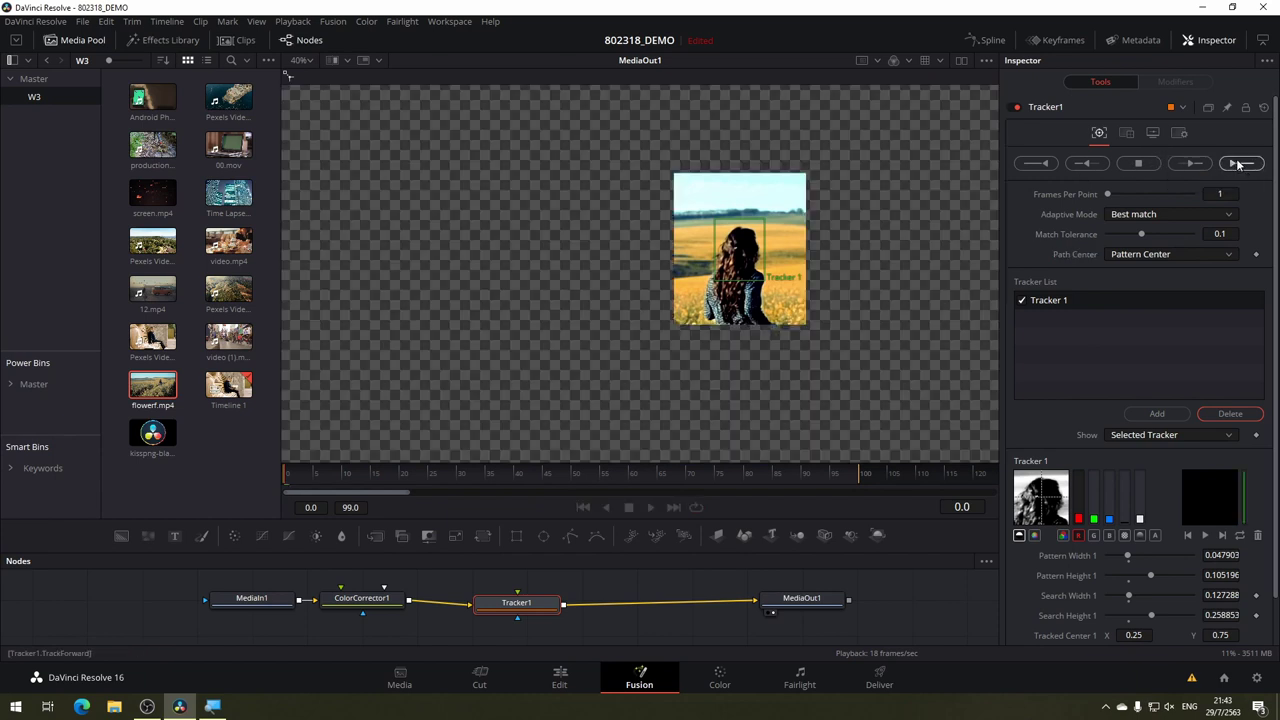
click(1238, 164)
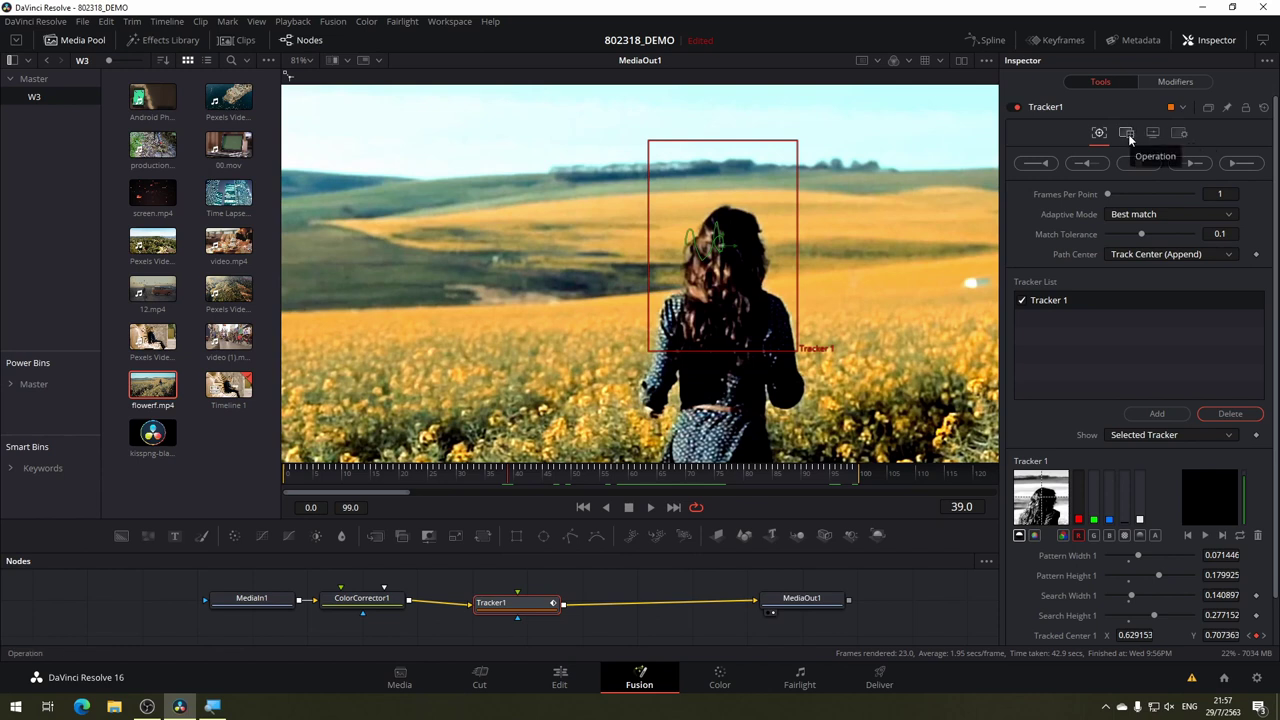
Set Tracker1's operation to Match Move in the Operation tab.
click(1128, 134)
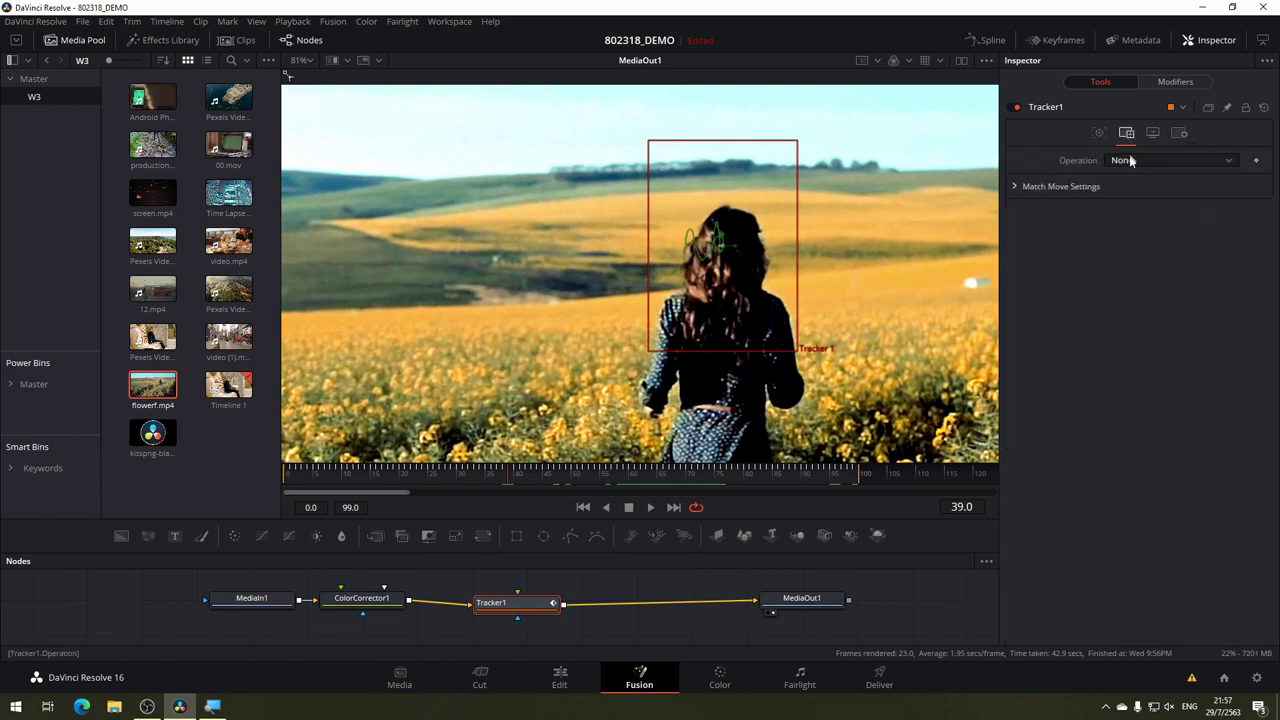
click(1140, 161)
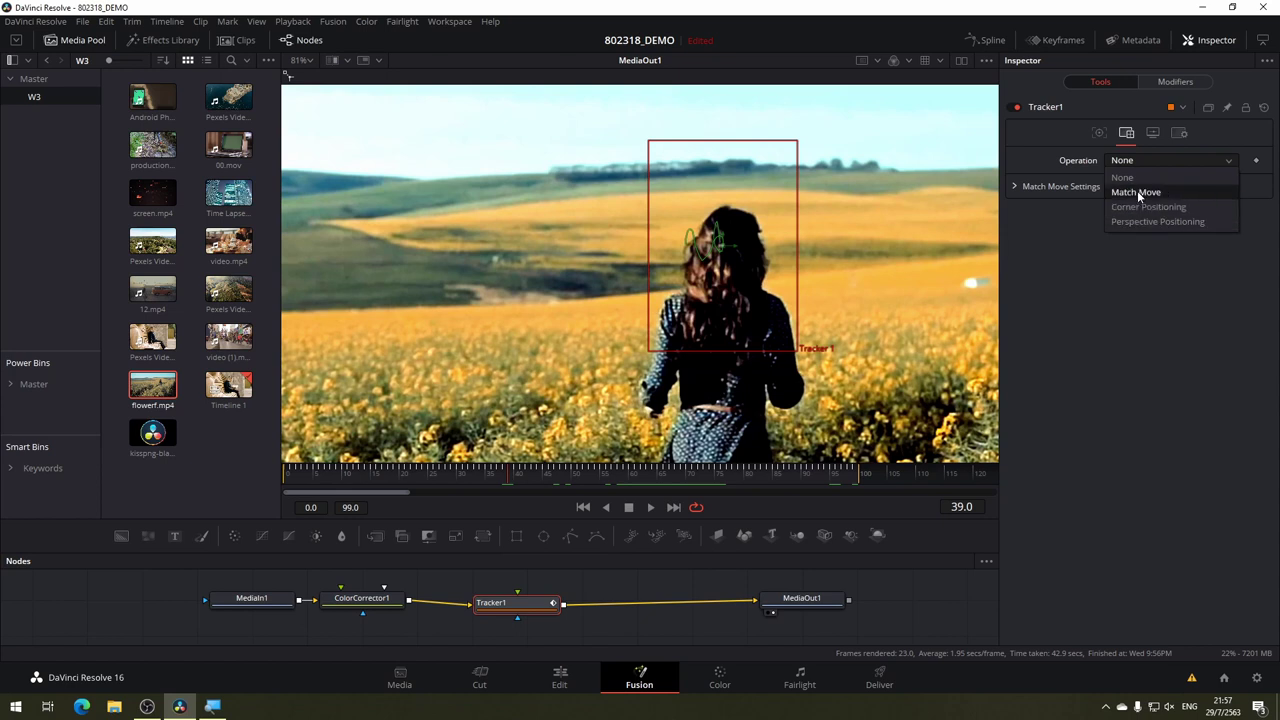
click(1141, 191)
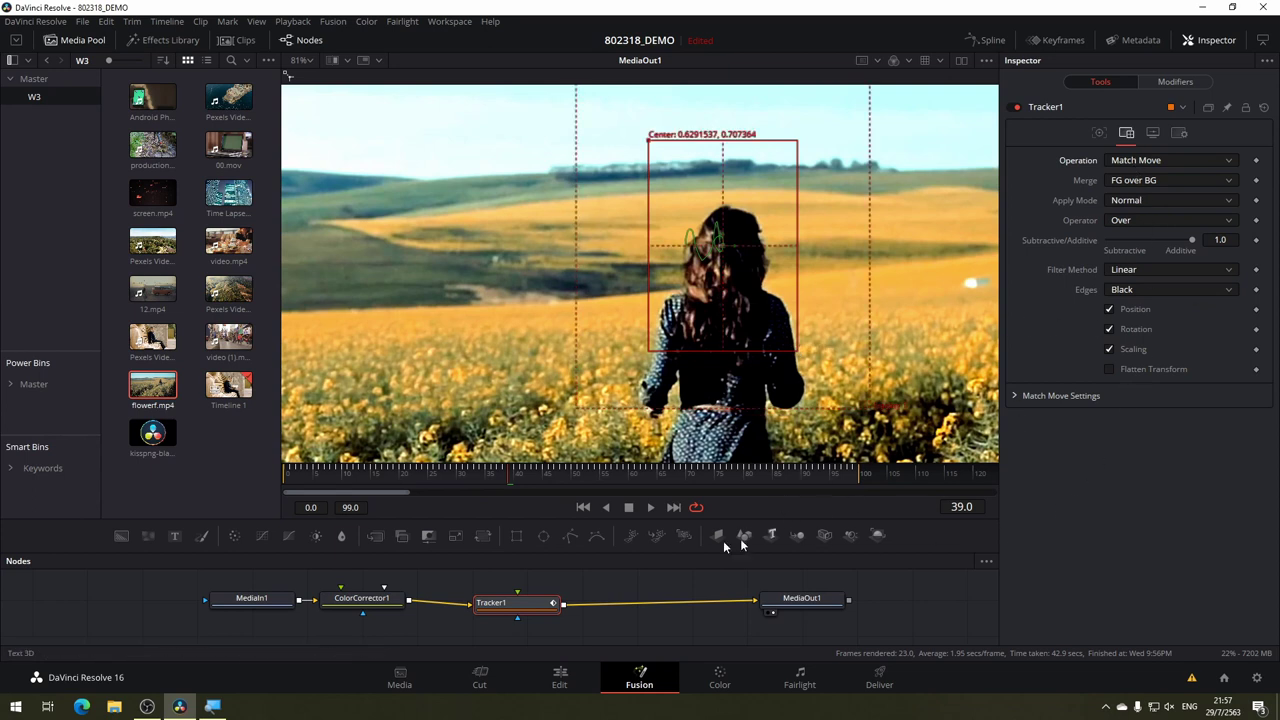
click(311, 60)
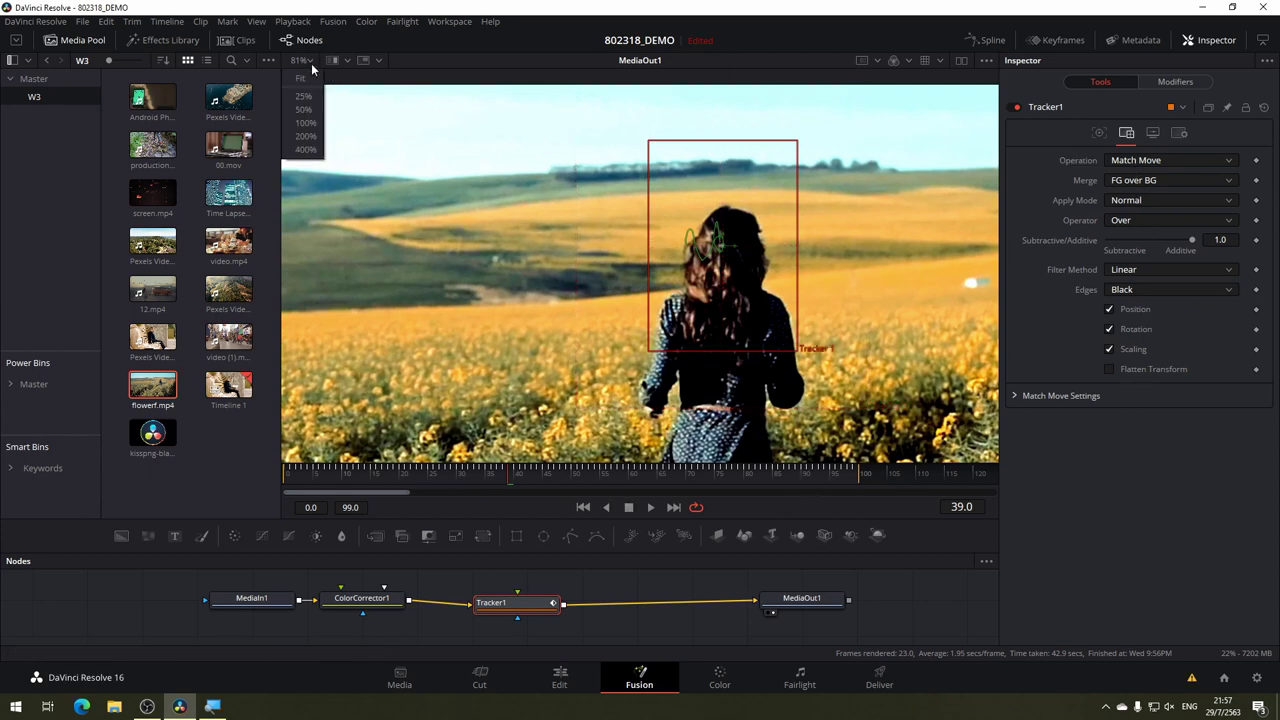
Fit the frame in the viewer and add a Text+ node through the tool search.
click(305, 79)
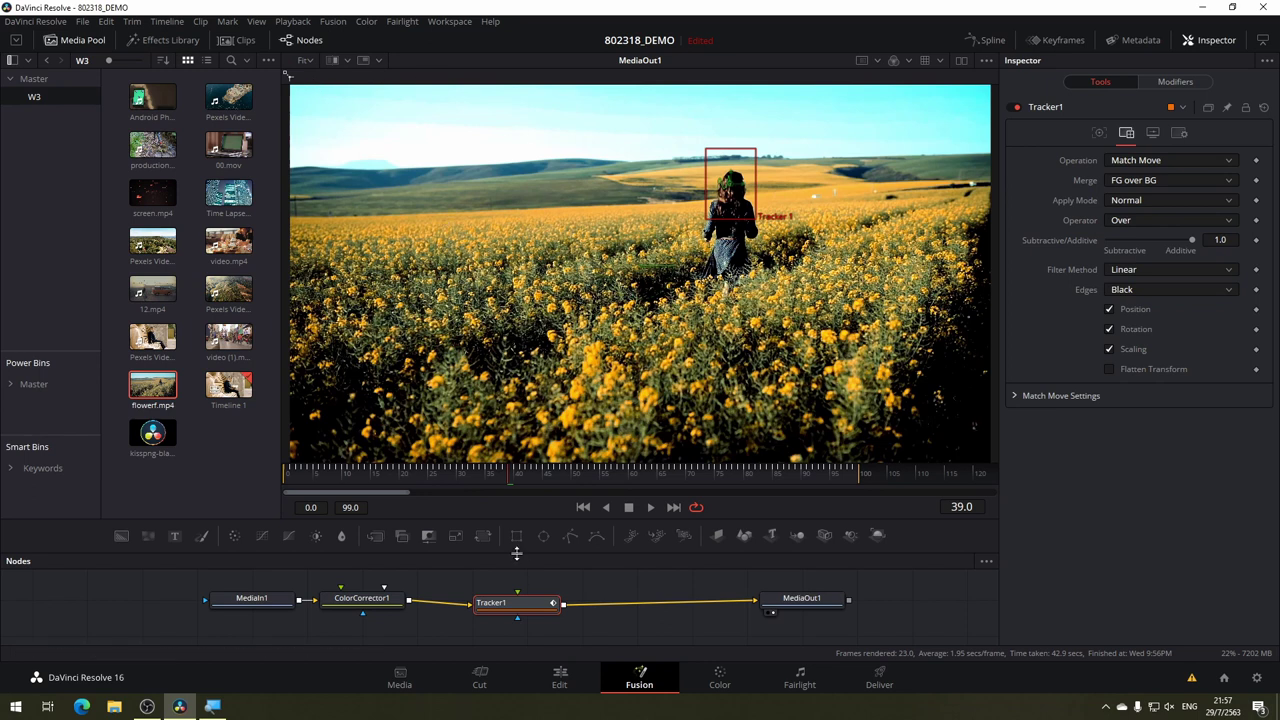
drag(491, 583, 485, 617)
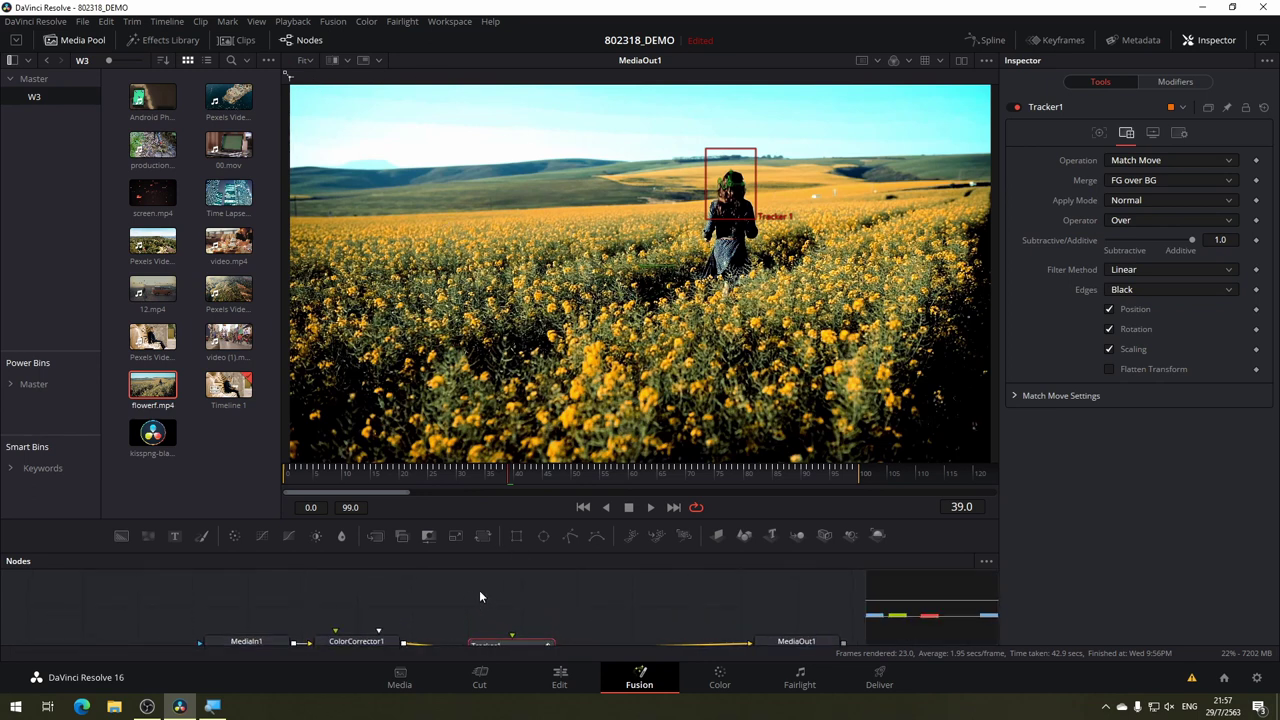
key(shift+space)
text(Tracker)
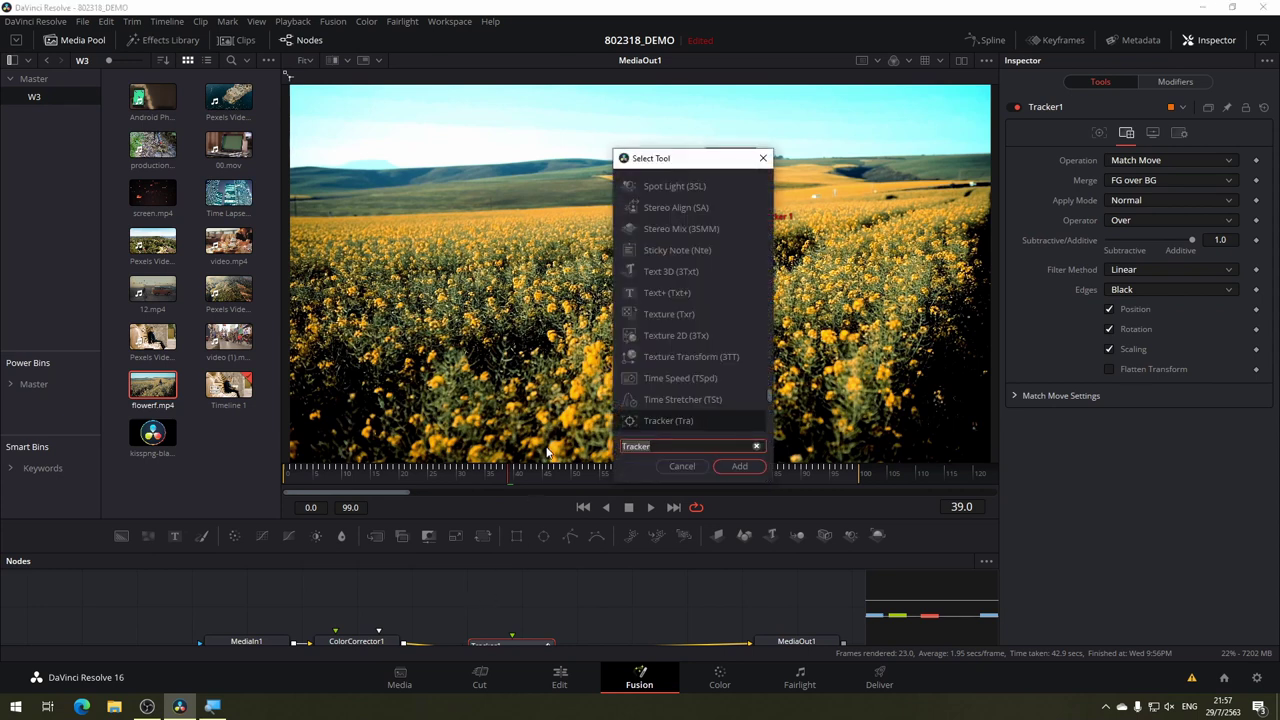
key(ctrl+a)
text(text)
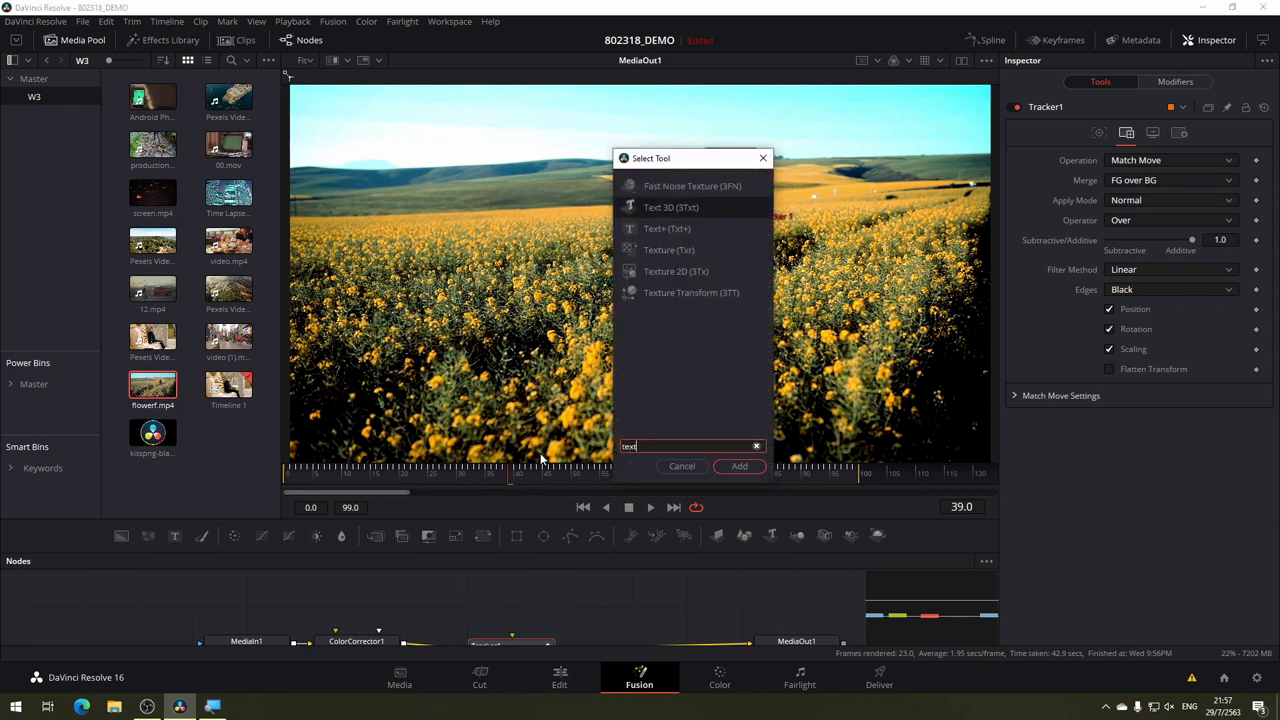
text(+)
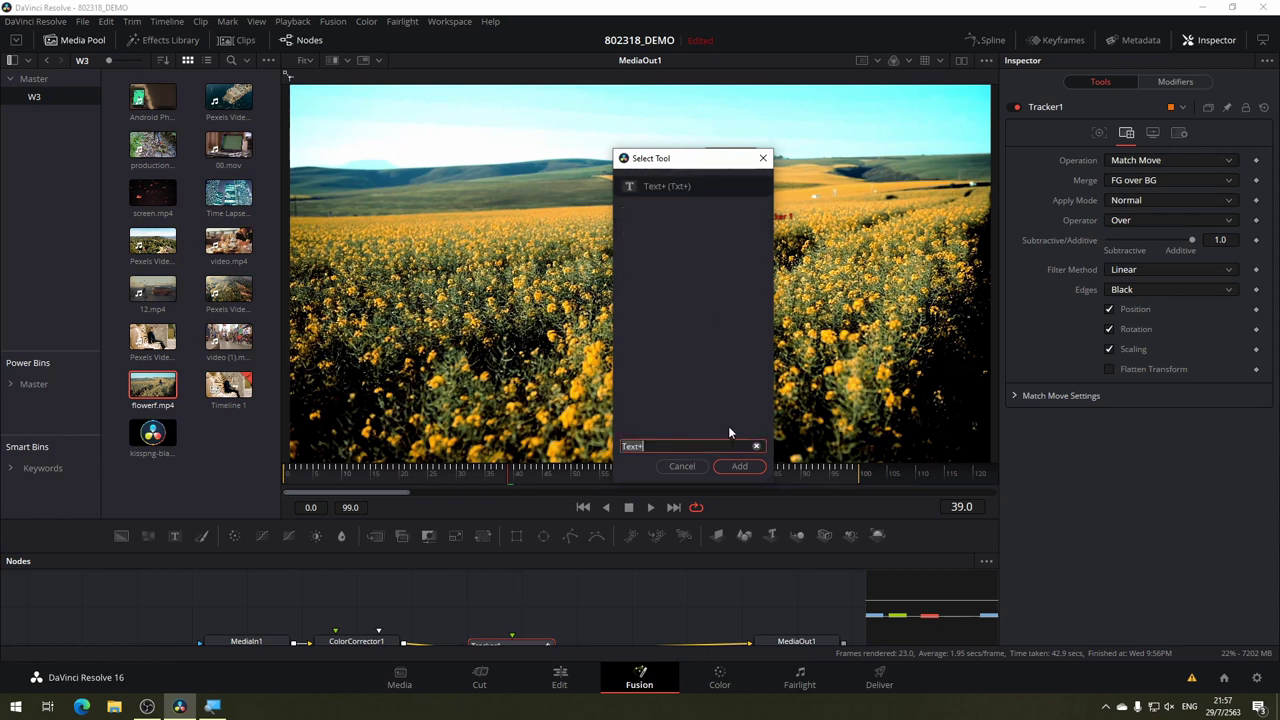
click(739, 466)
Delete the added Text+ and merge nodes and enlarge the node graph area.
scroll(610, 630, down, 2)
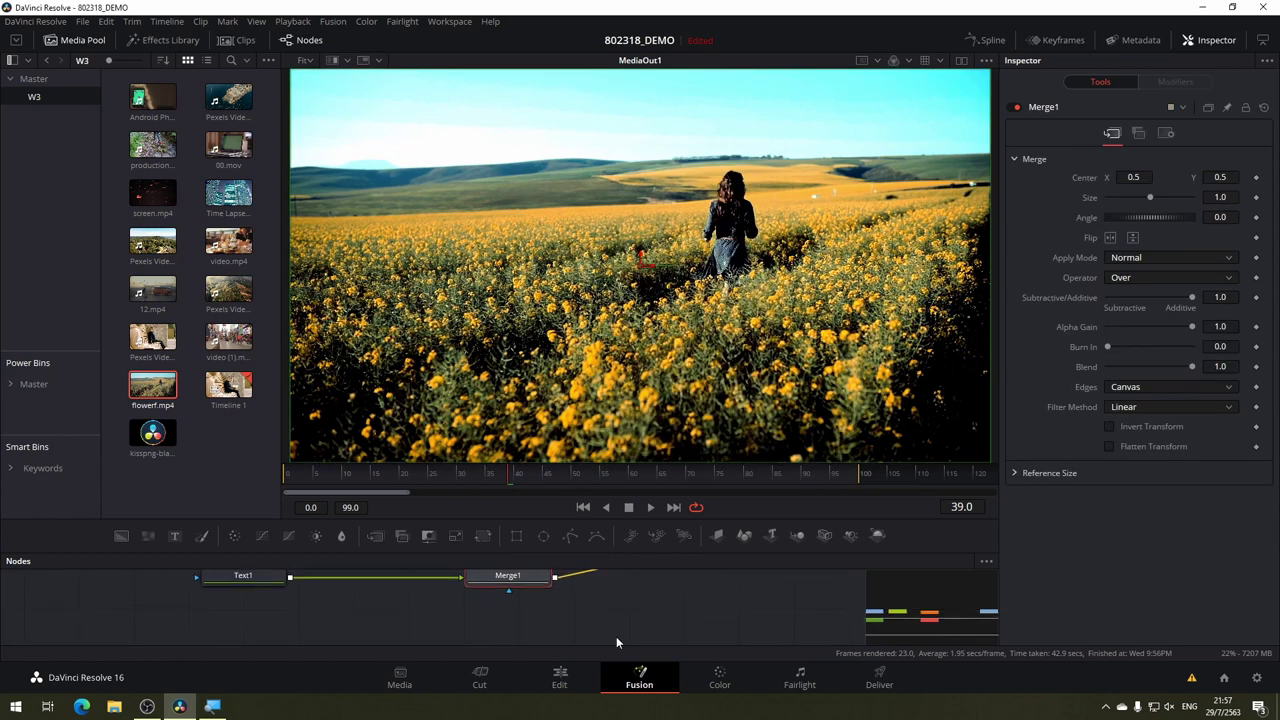
key(Delete)
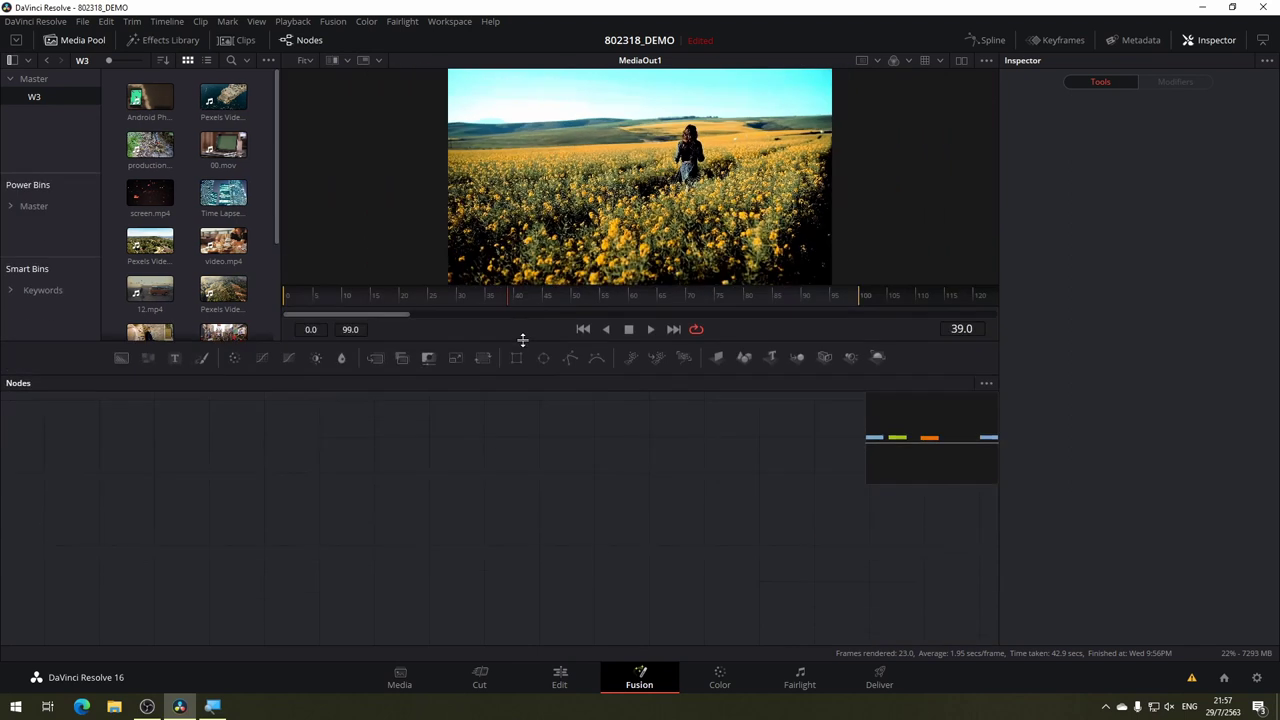
drag(508, 517, 514, 358)
scroll(600, 560, up, 3)
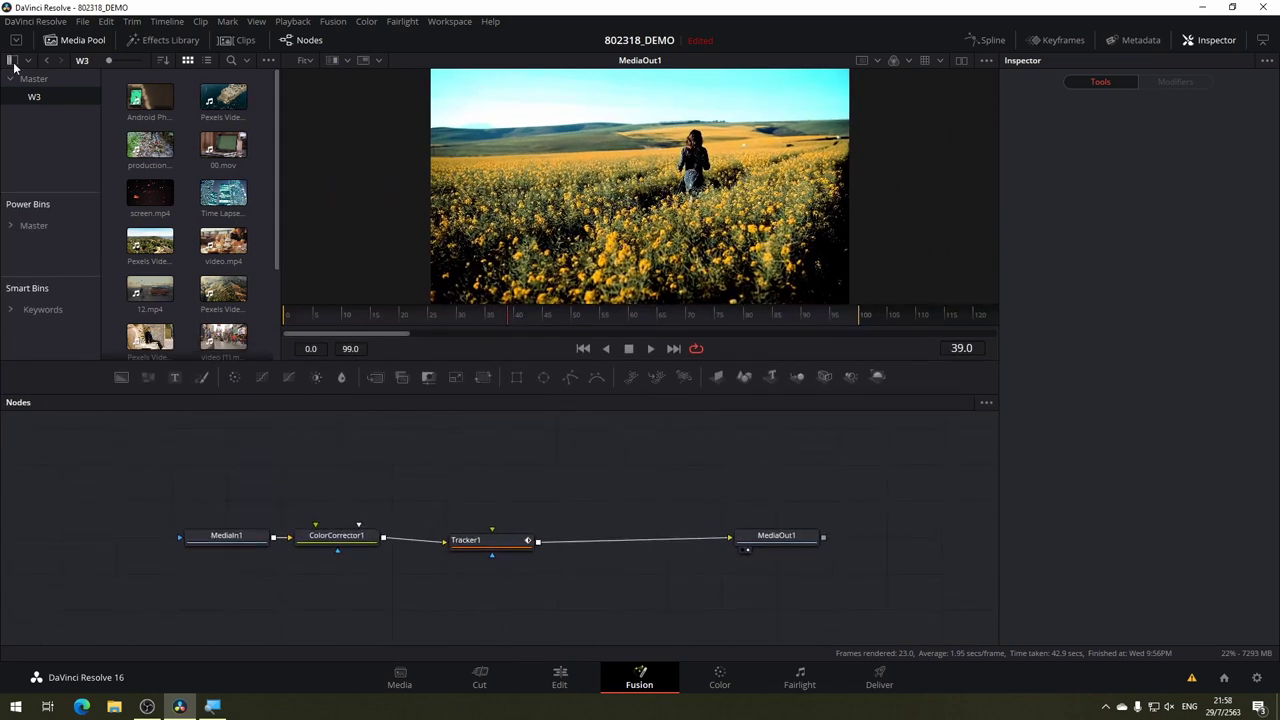
With the Media Pool hidden, add a Text1 node reading HELLO! and place it above the tracker.
click(52, 40)
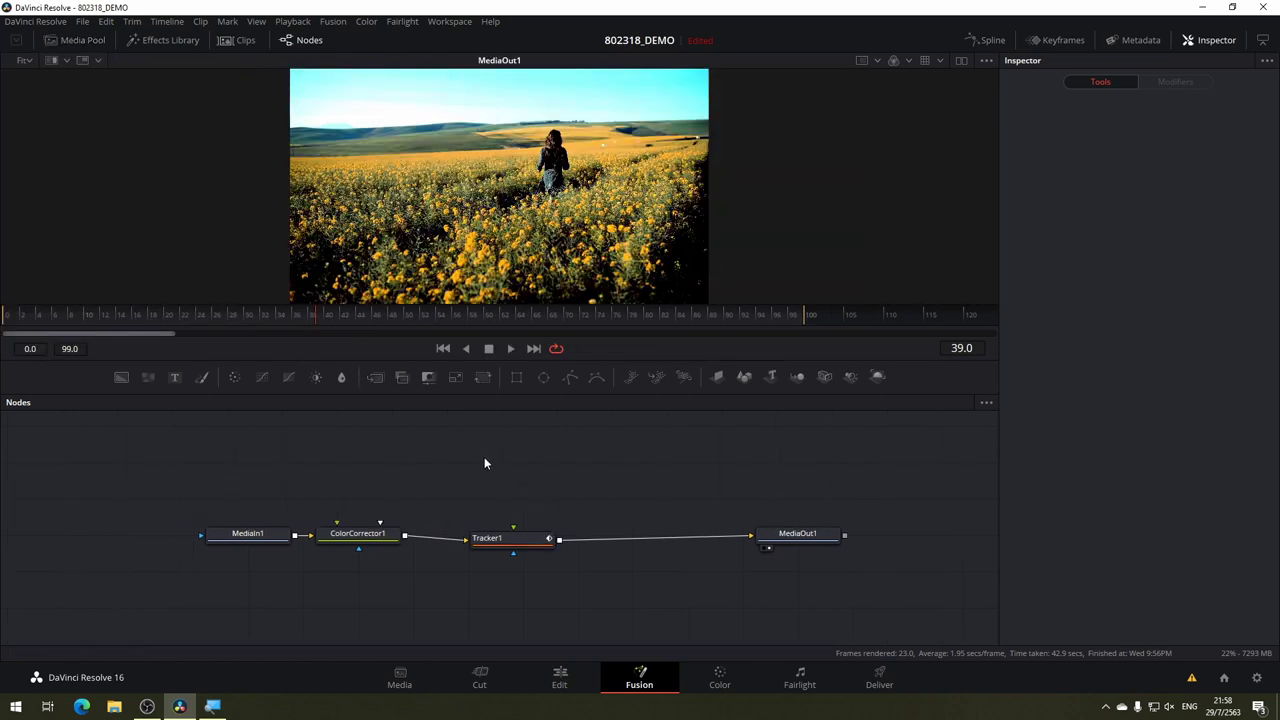
mouse_move(175, 378)
mouse_down()
mouse_move(474, 473)
mouse_move(479, 459)
mouse_up()
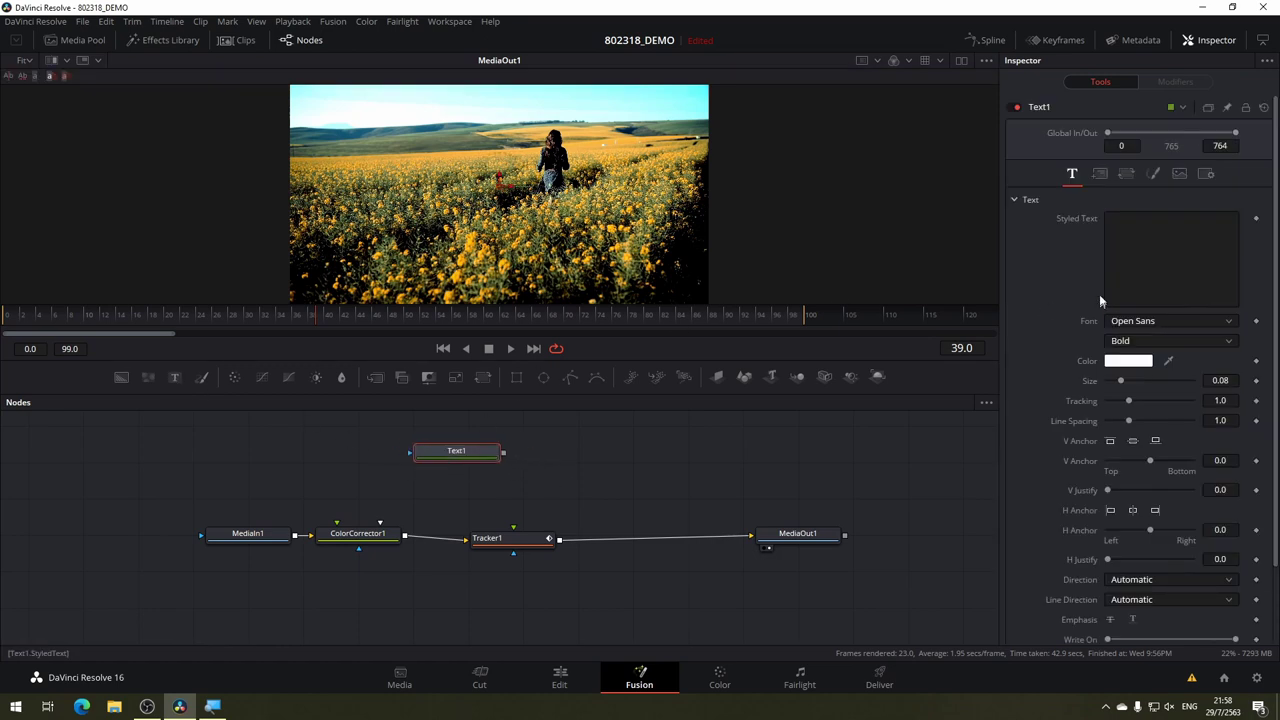
click(1144, 251)
text(HE)
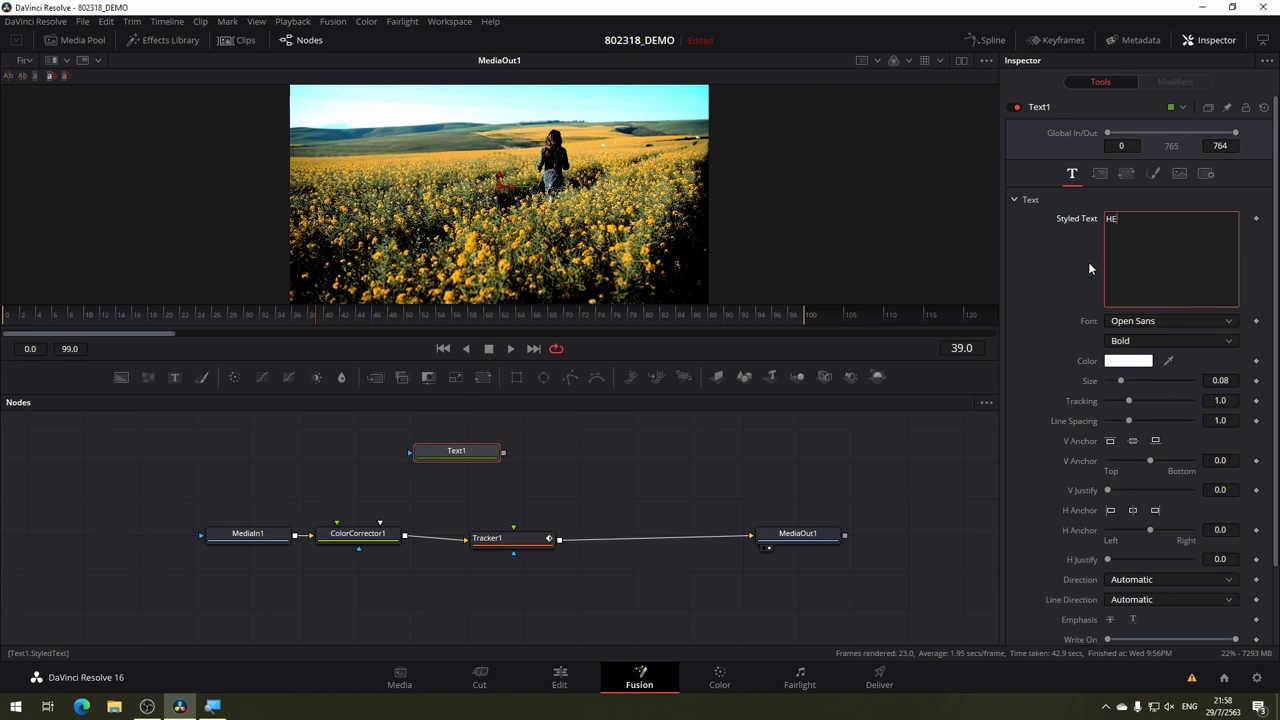
text(LL)
text(O!)
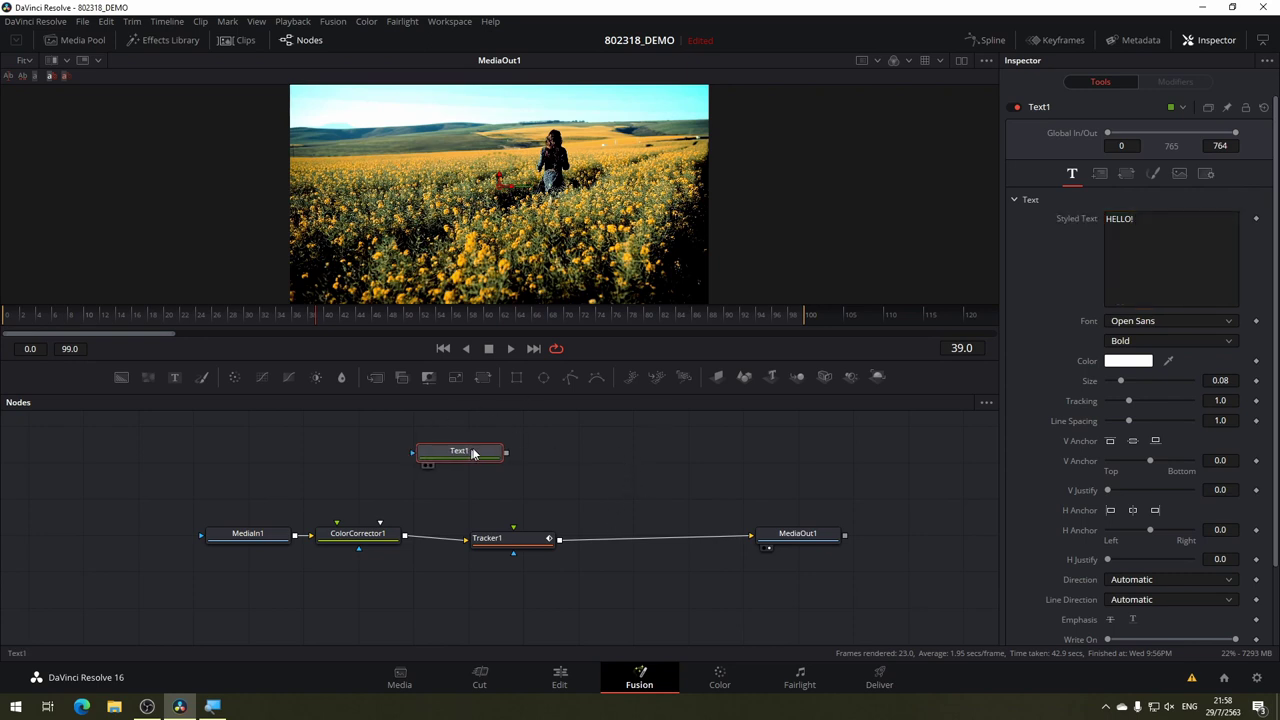
drag(473, 454, 501, 457)
Connect Text1 to Tracker1's foreground input and scrub to confirm HELLO! overlays the footage.
key(1)
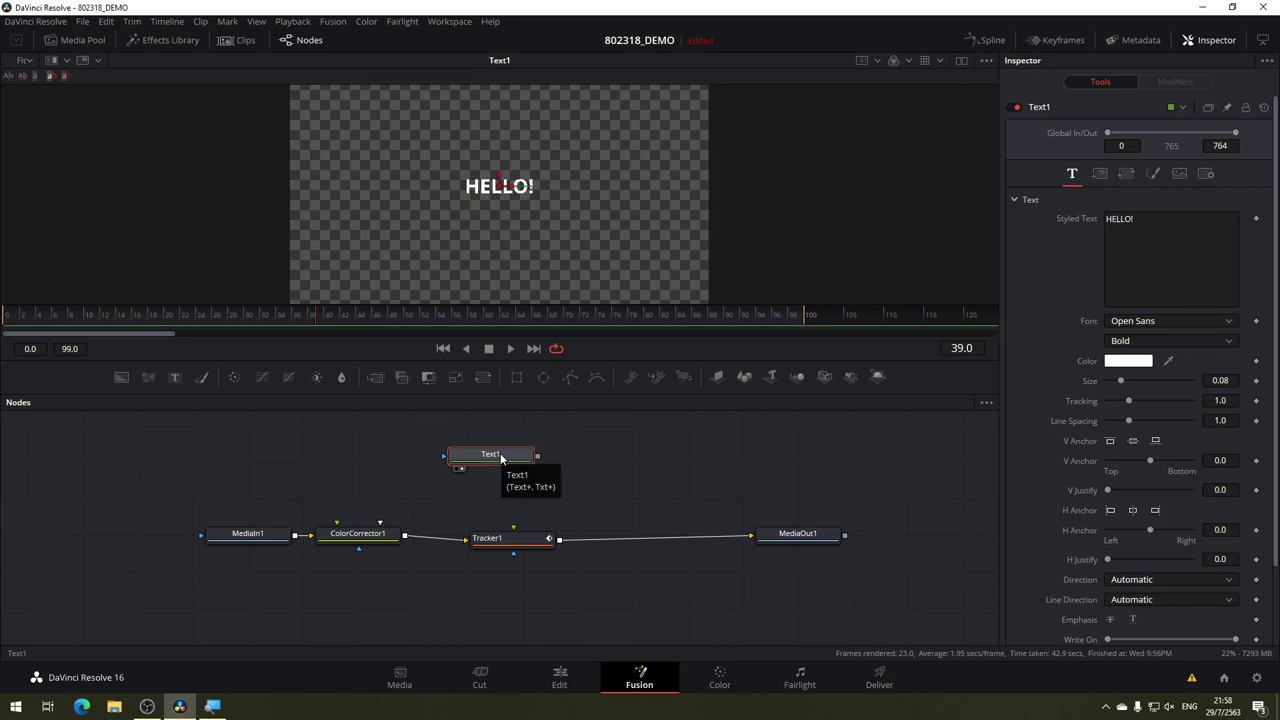
click(505, 538)
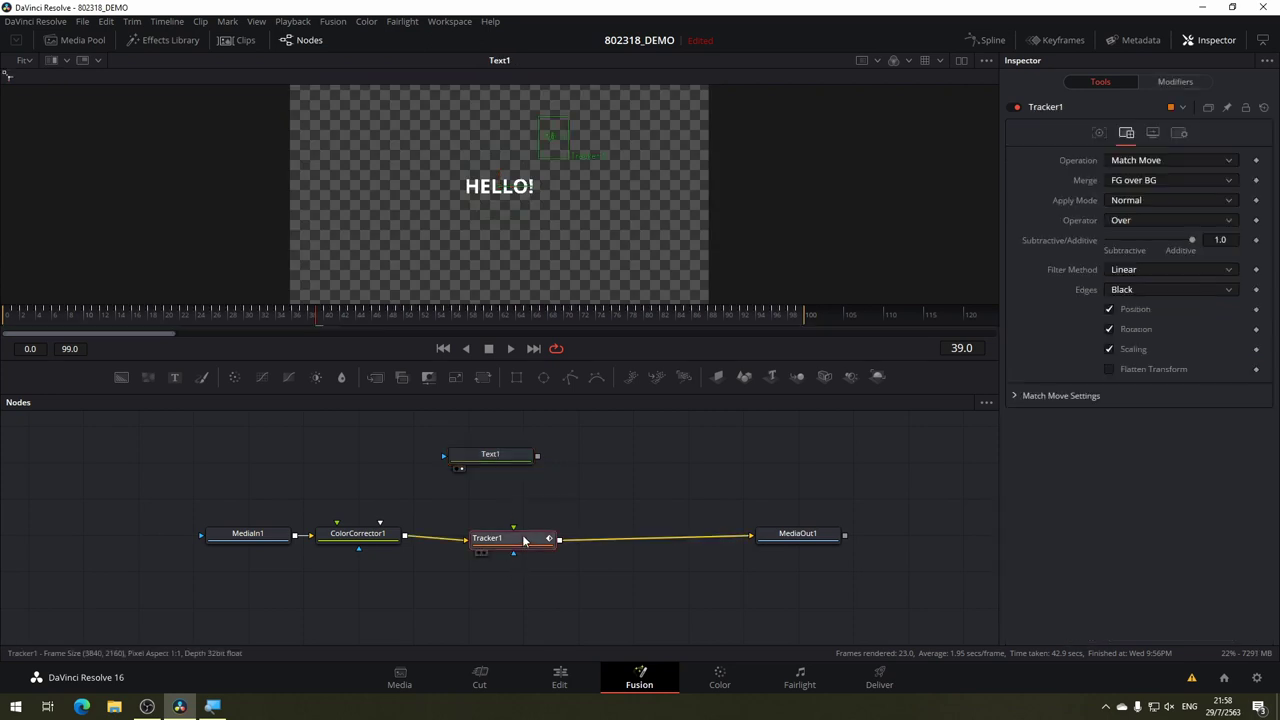
key(1)
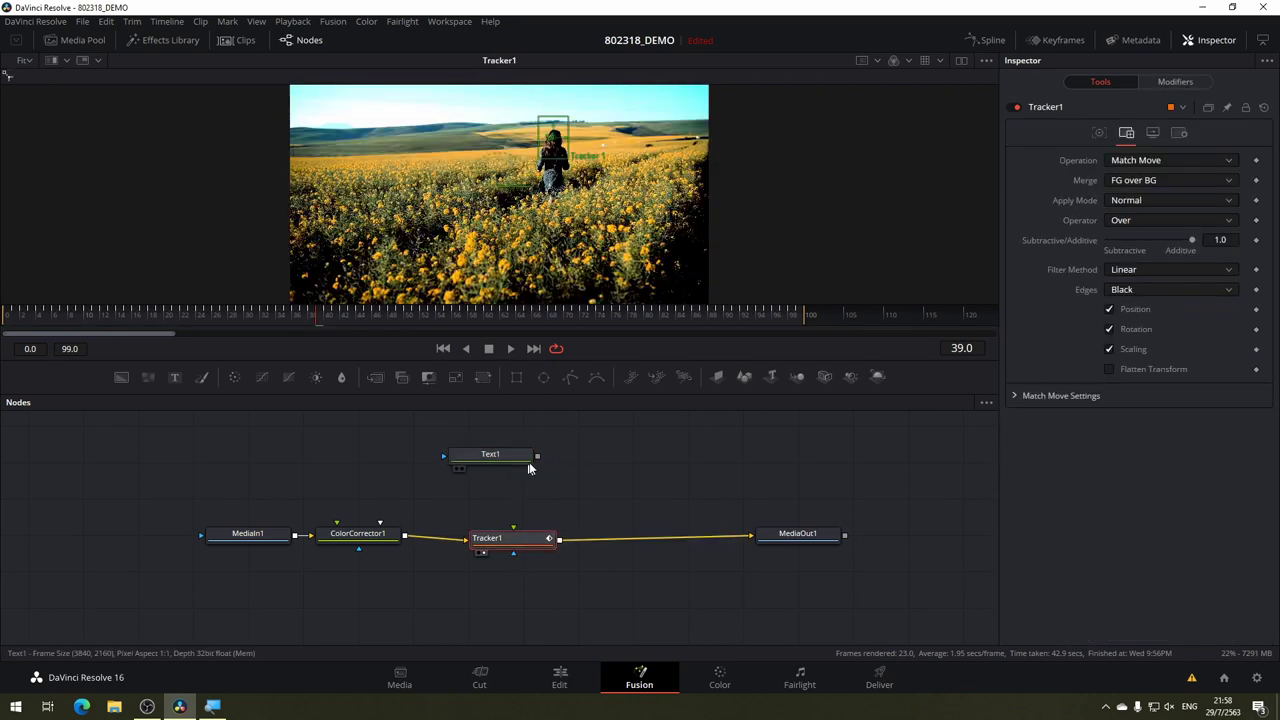
drag(537, 456, 514, 538)
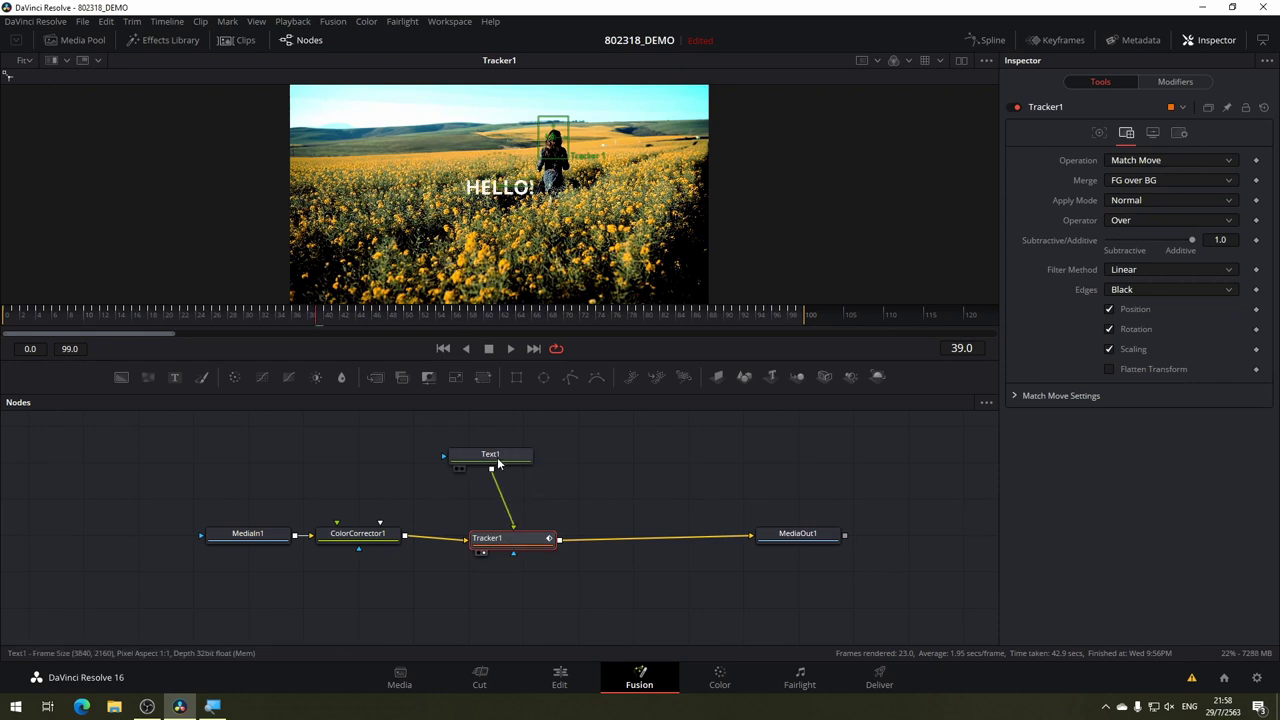
drag(386, 313, 696, 307)
drag(363, 319, 6, 334)
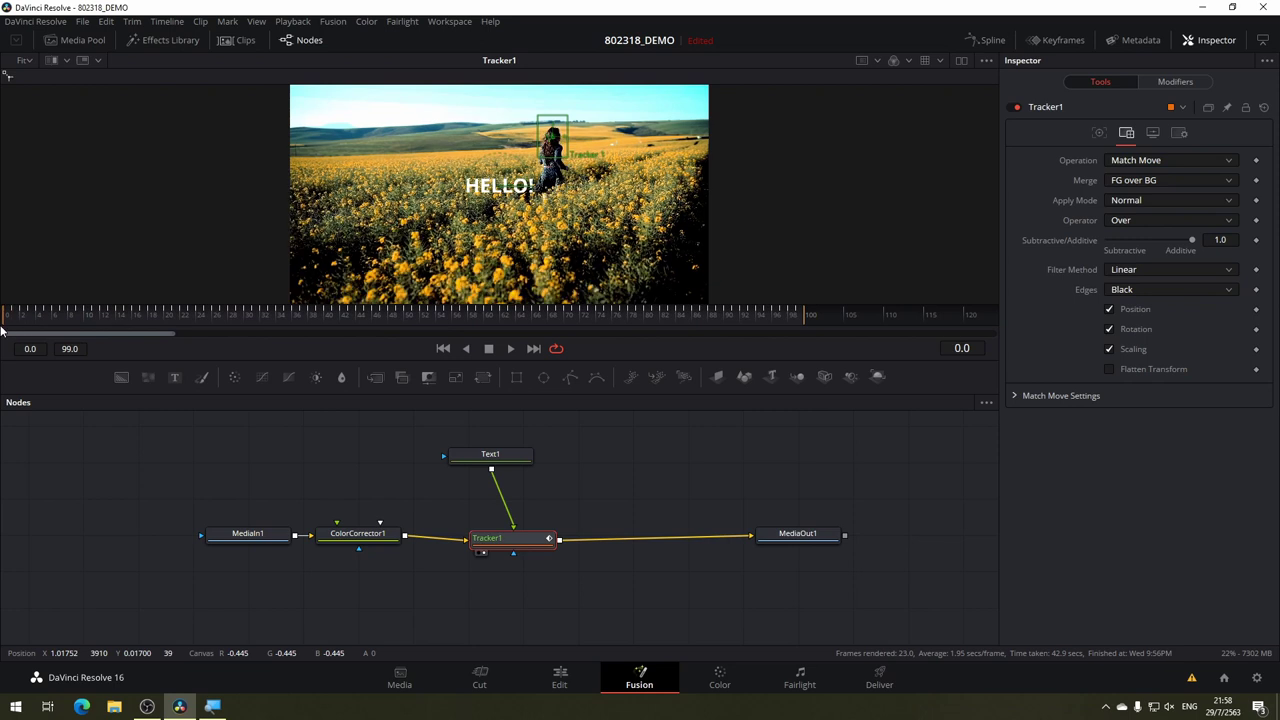
drag(492, 455, 533, 445)
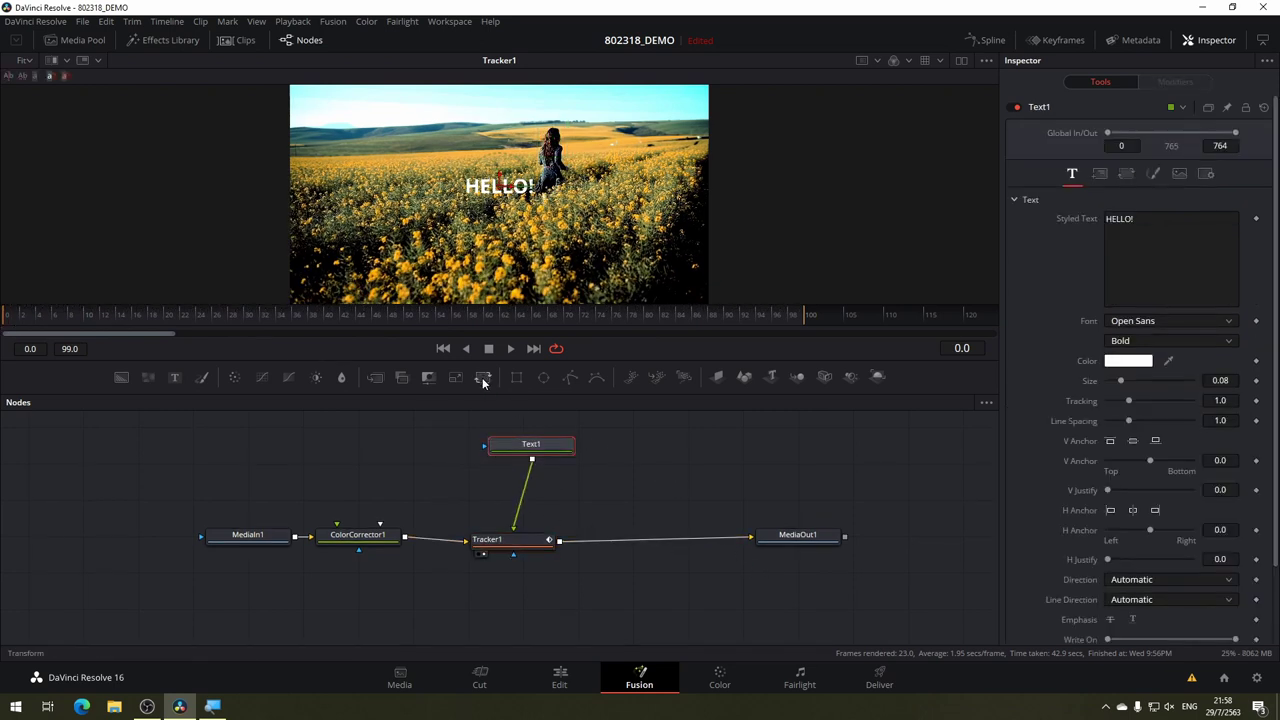
Insert a Transform1 node between Text1 and Tracker1 and raise HELLO! over the woman's head.
click(483, 378)
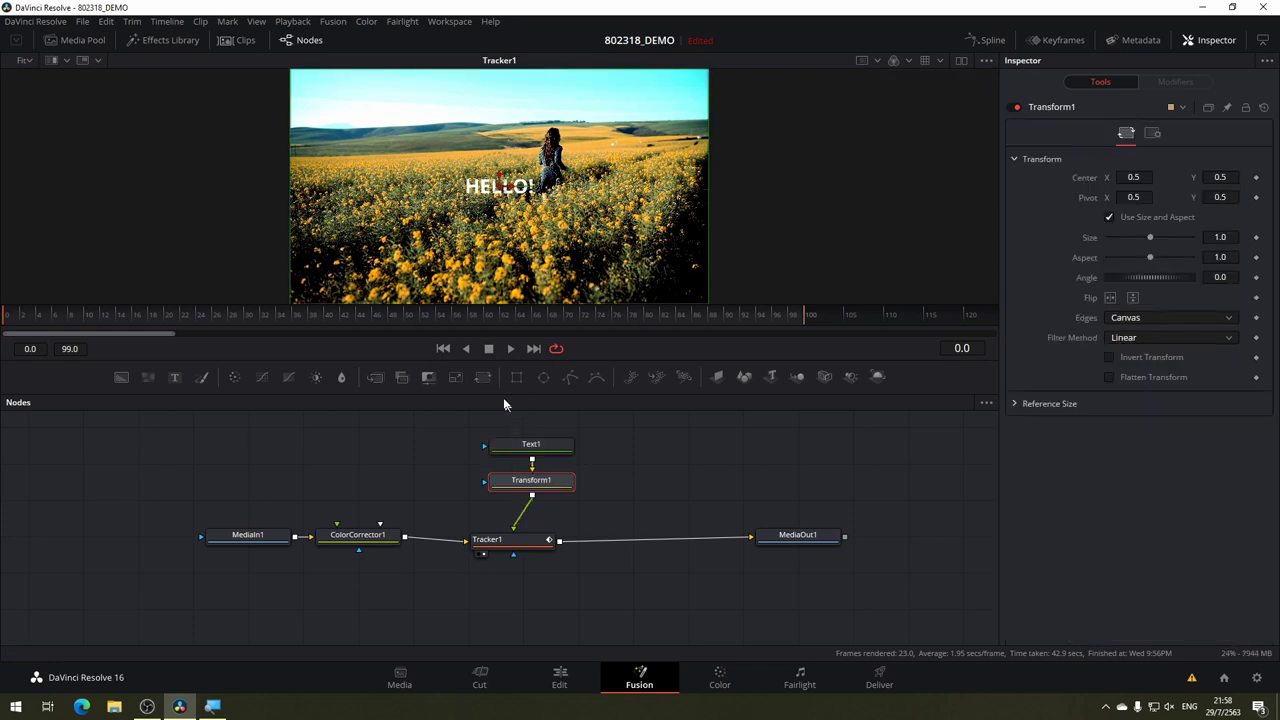
mouse_move(499, 186)
mouse_down()
mouse_move(548, 138)
mouse_move(502, 134)
mouse_move(556, 137)
mouse_up()
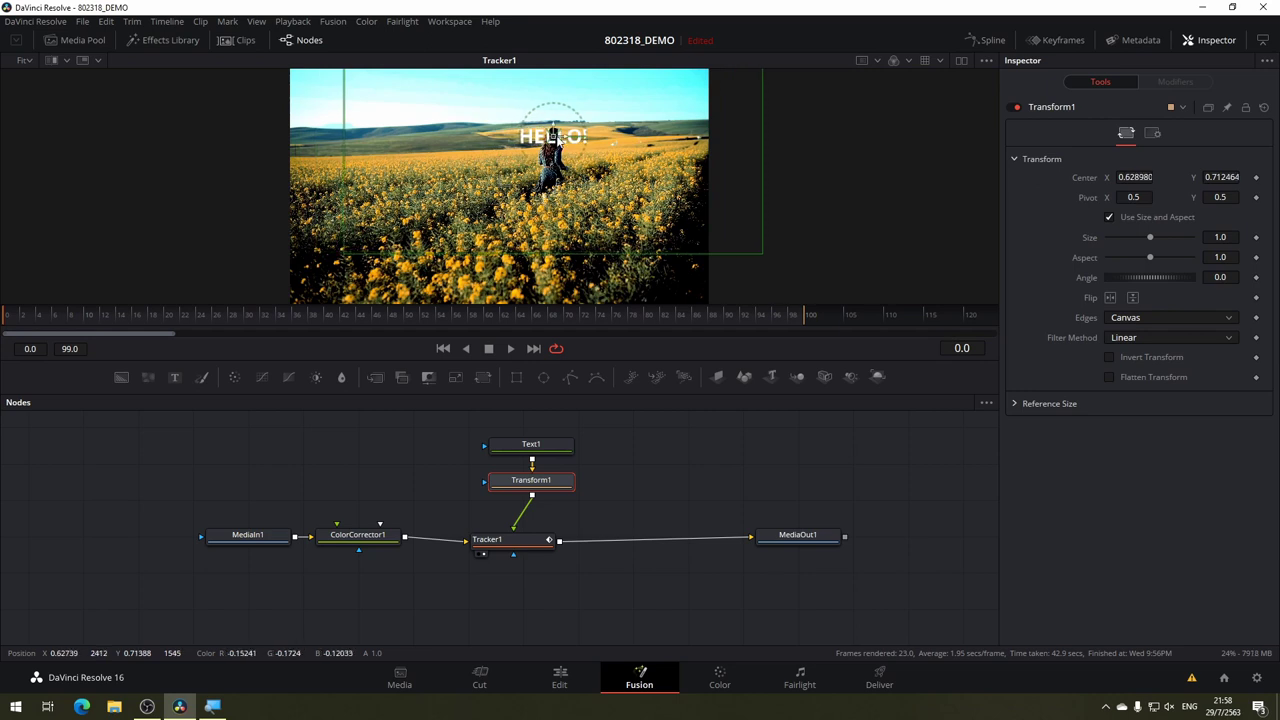
click(328, 317)
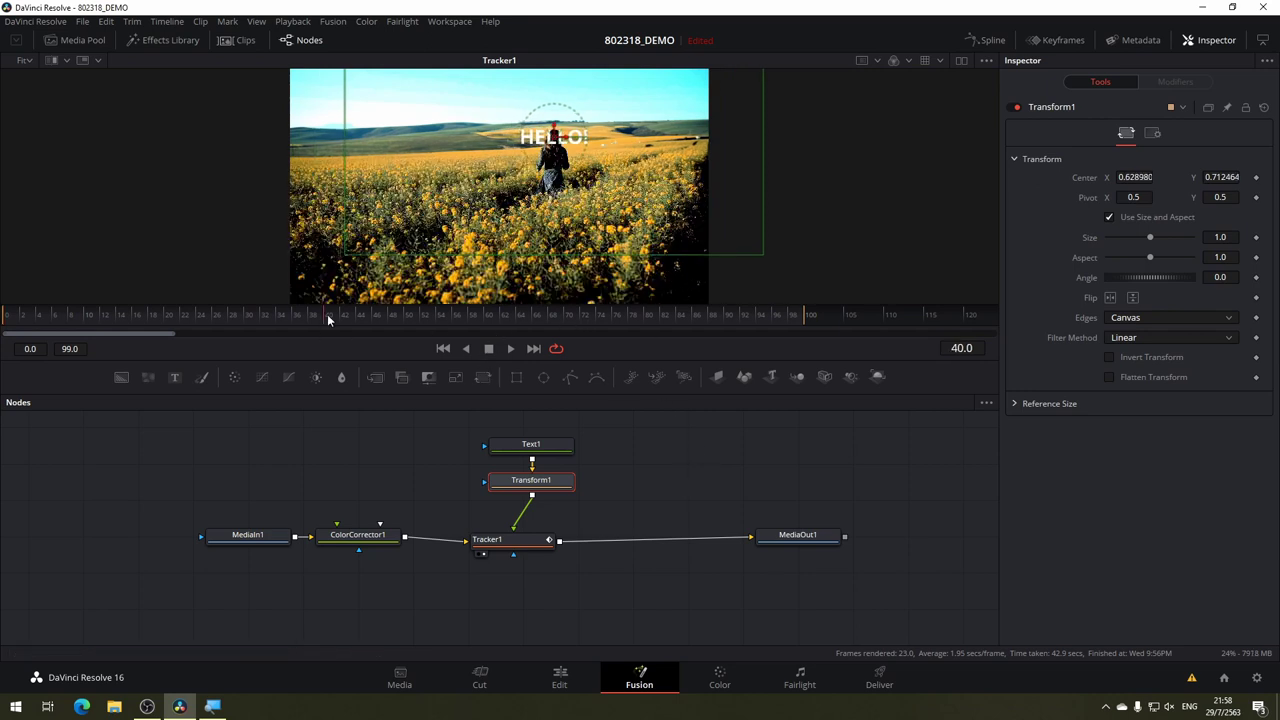
drag(588, 327, 754, 318)
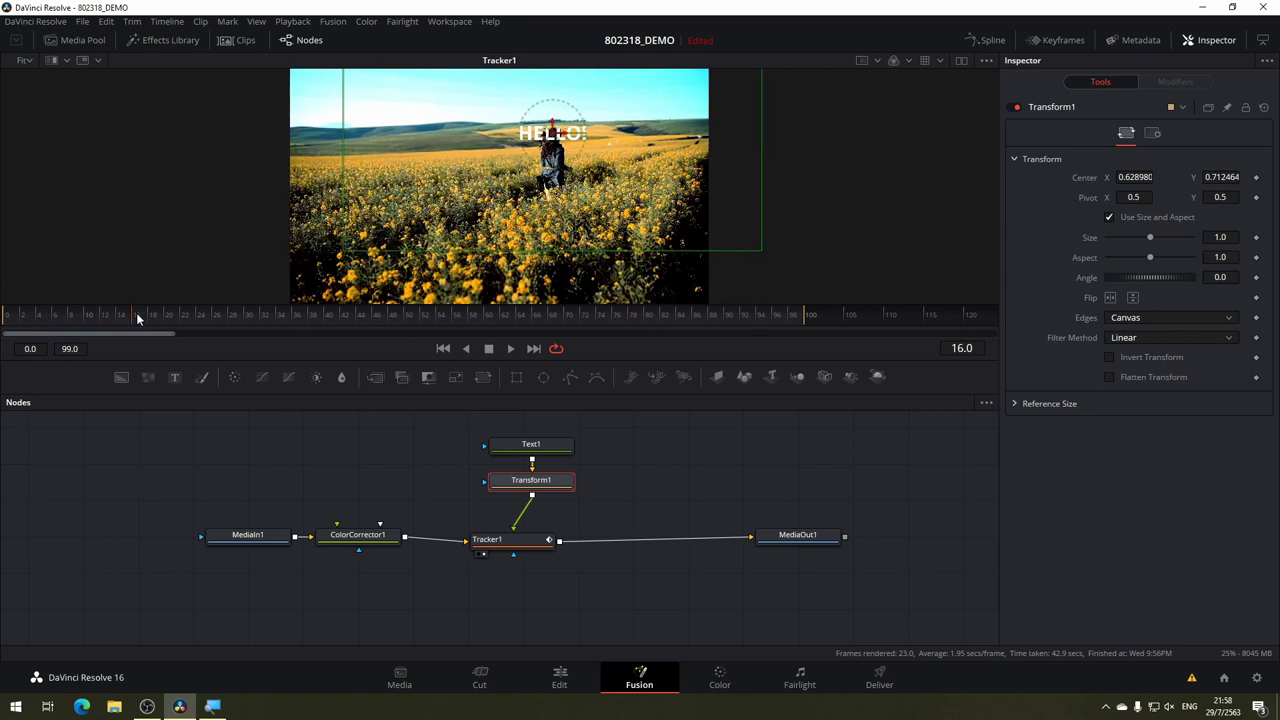
mouse_move(70, 320)
mouse_down()
mouse_move(760, 336)
mouse_move(480, 345)
mouse_move(697, 340)
mouse_move(604, 326)
mouse_up()
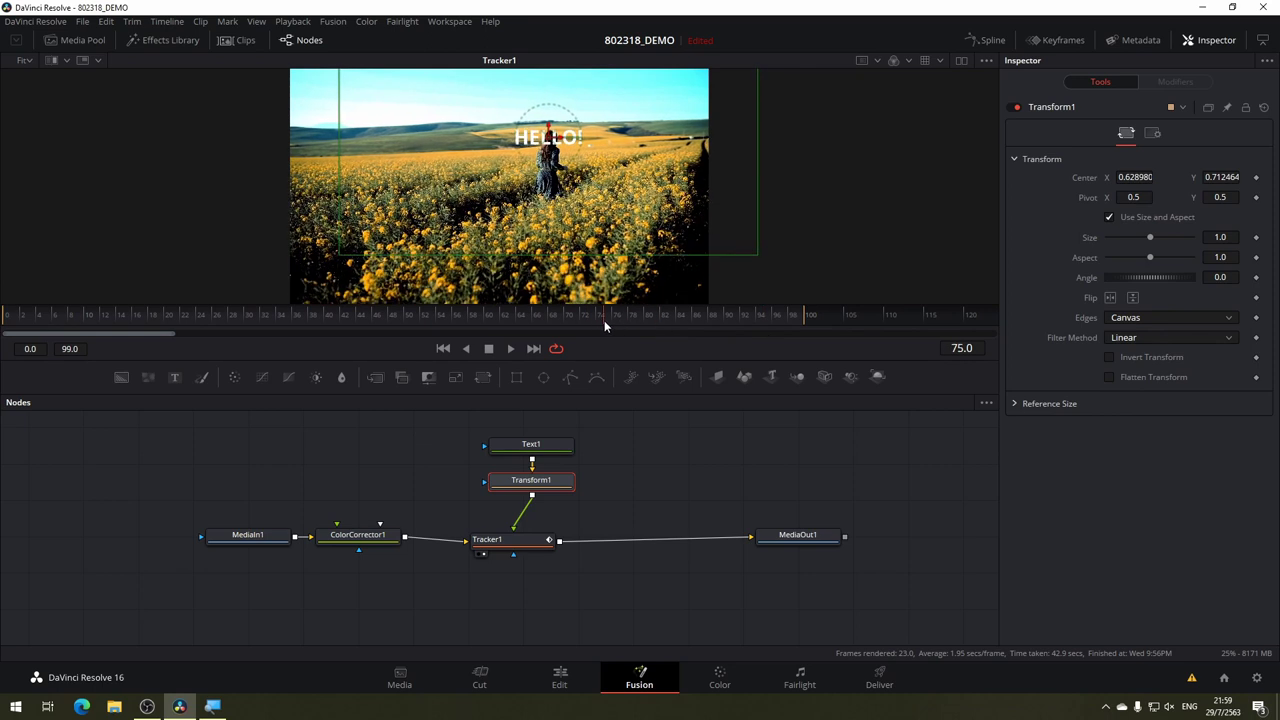
Enable keyframing on Transform1's Center at frame 54.
scroll(586, 186, up, 3)
scroll(562, 150, up, 3)
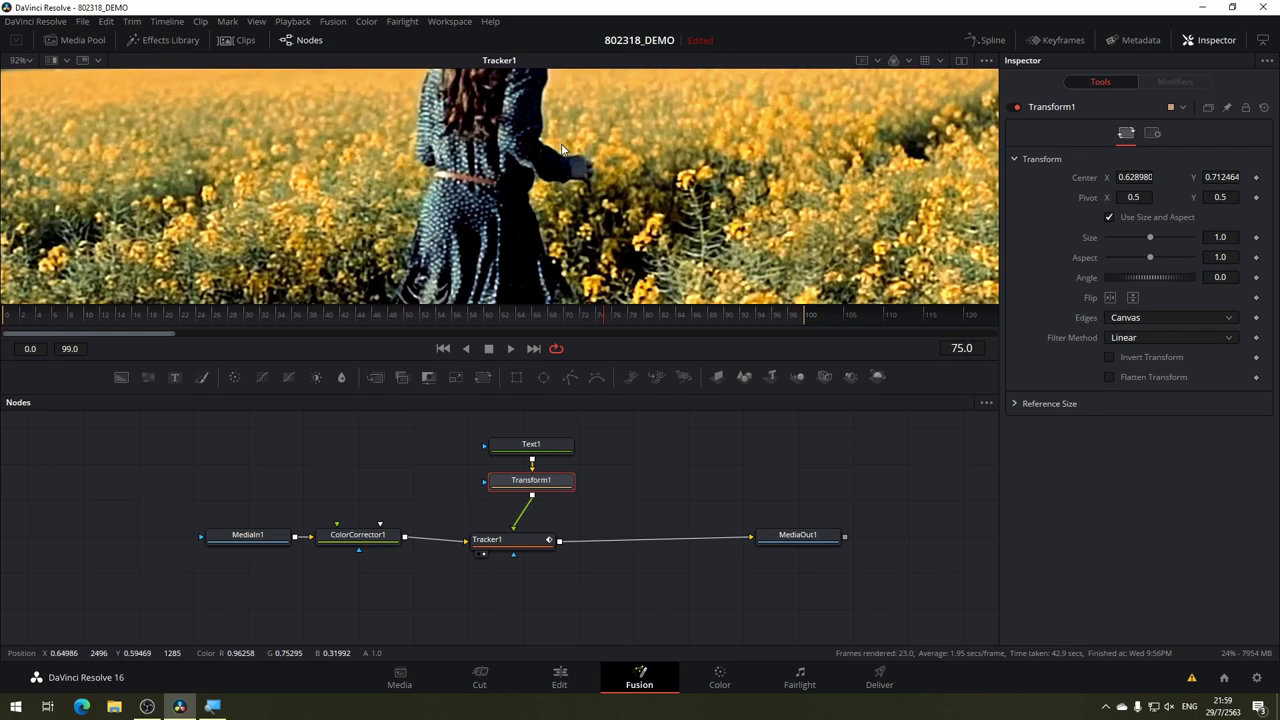
scroll(580, 160, down, 3)
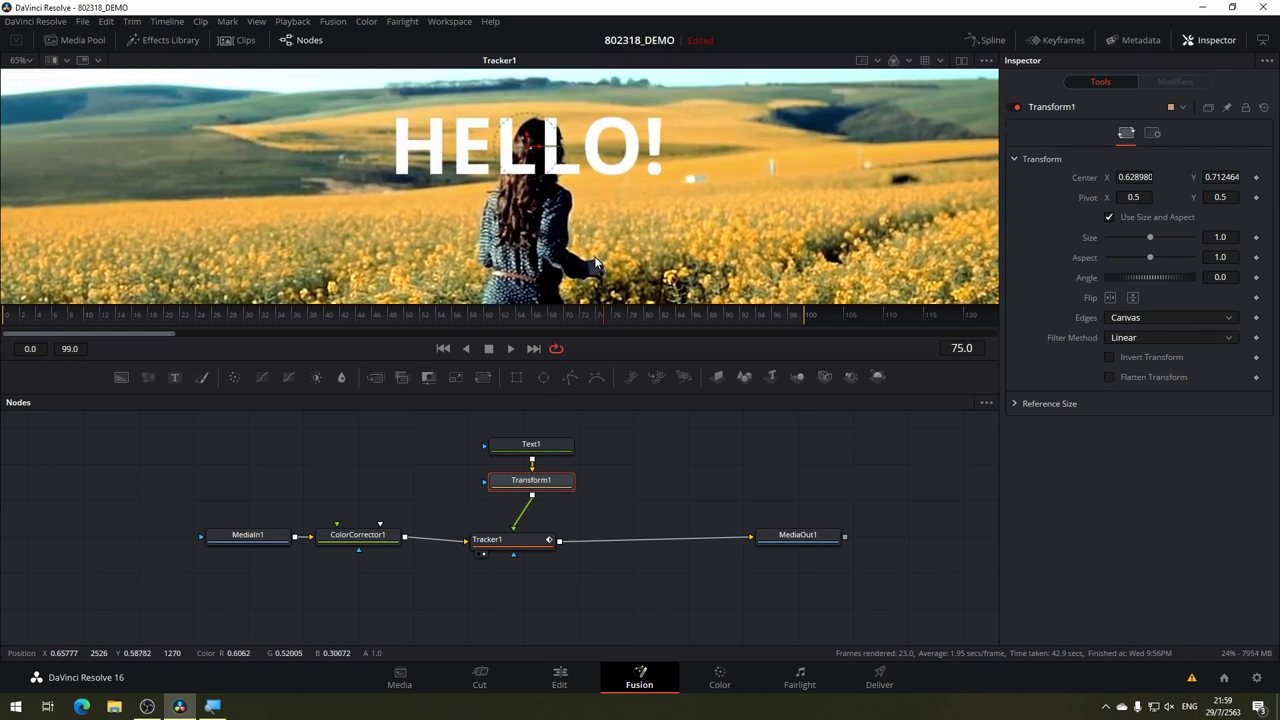
click(440, 318)
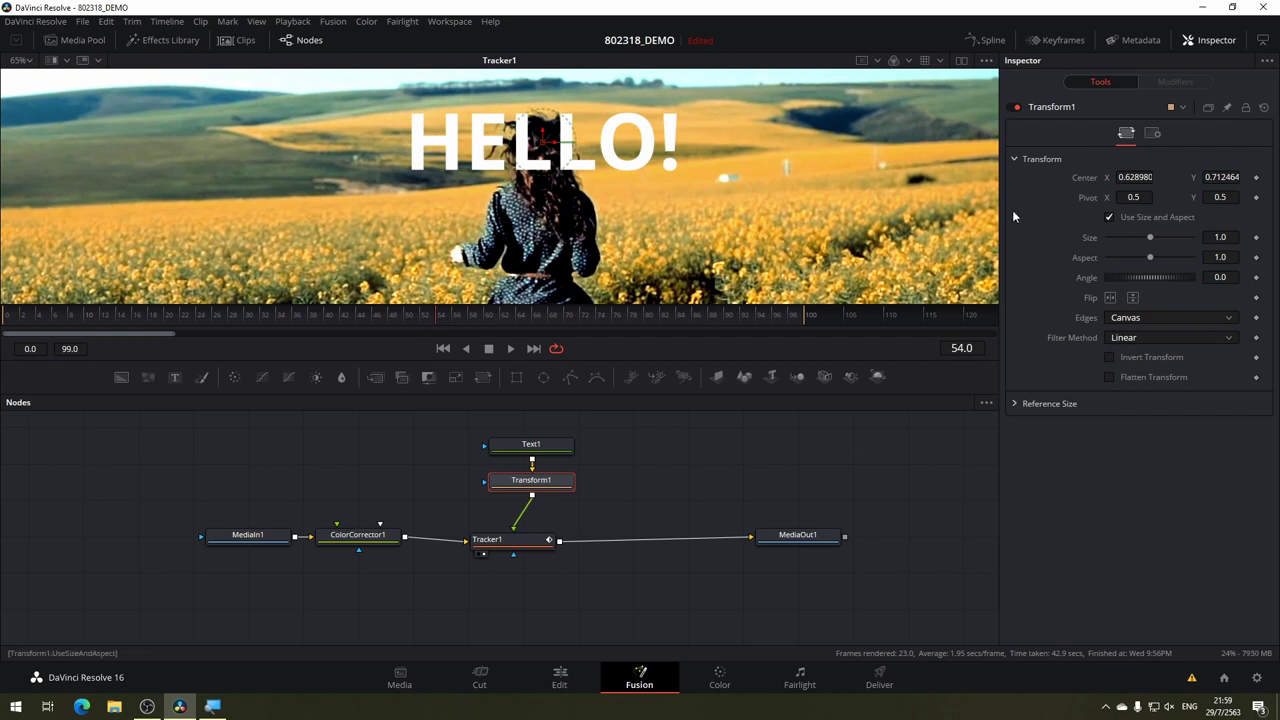
click(1257, 178)
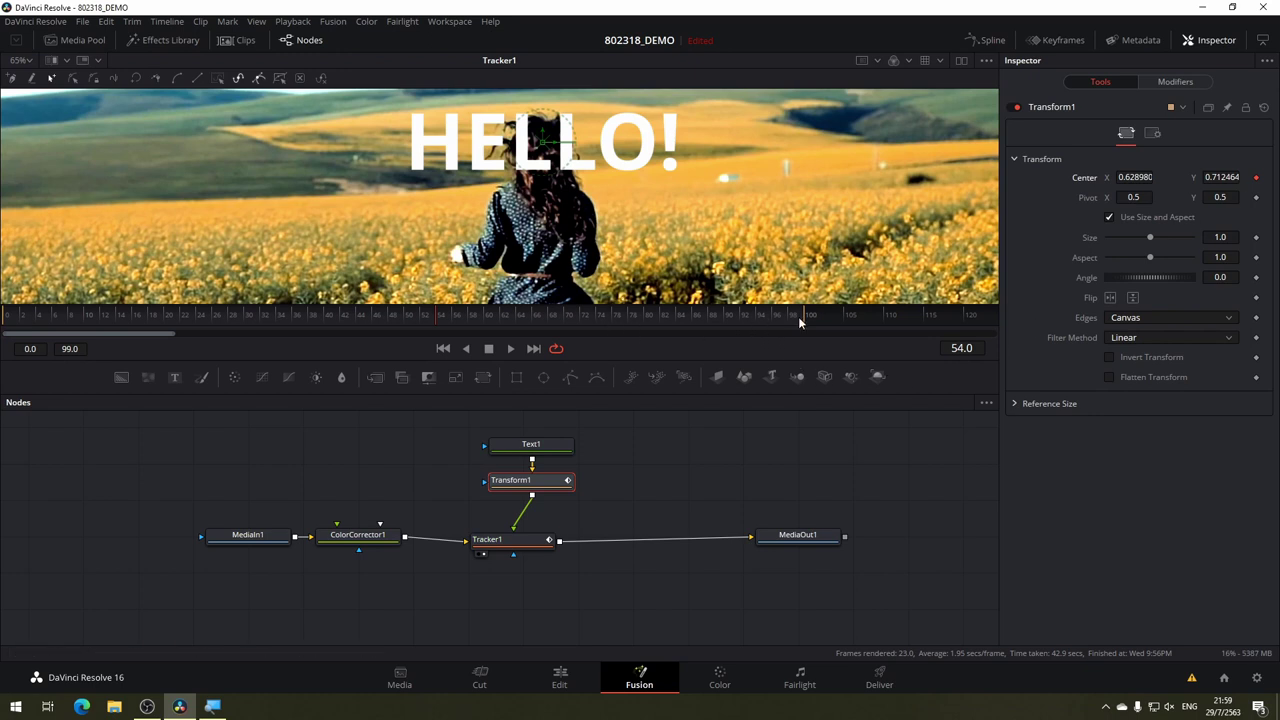
Realign HELLO! onto the girl's head at frames 77, 90 and near the clip end.
click(533, 318)
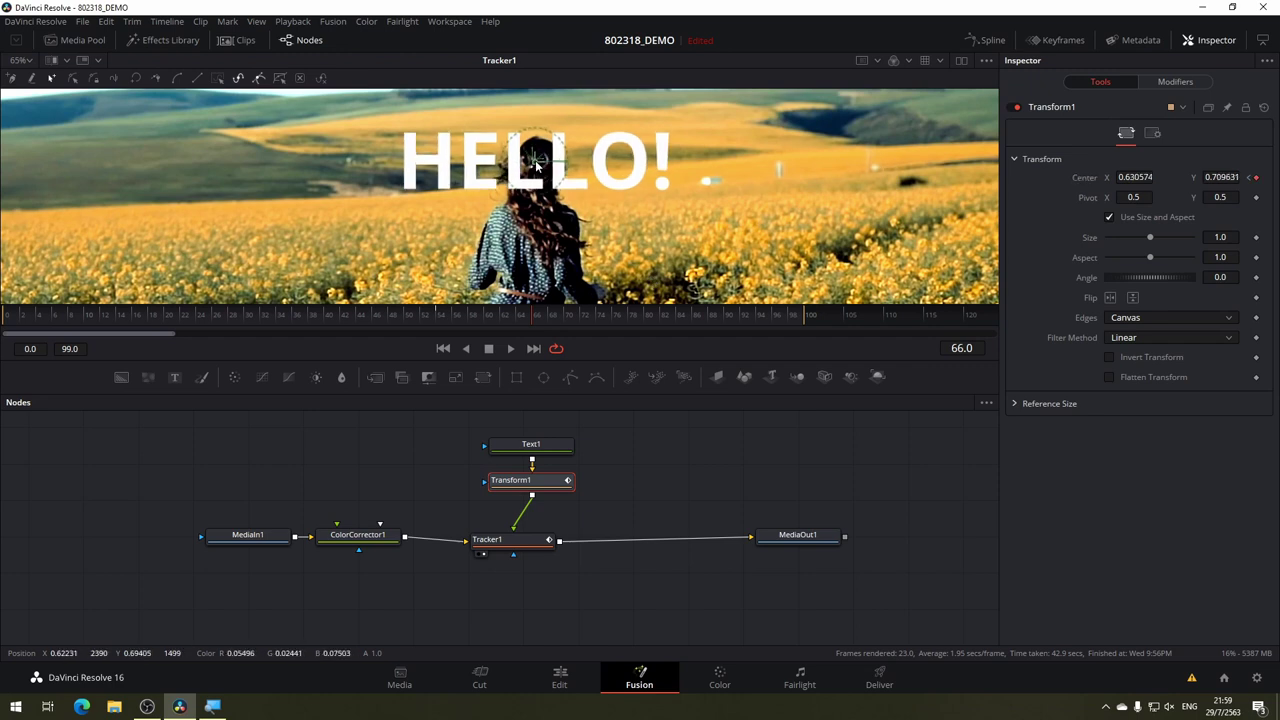
click(474, 315)
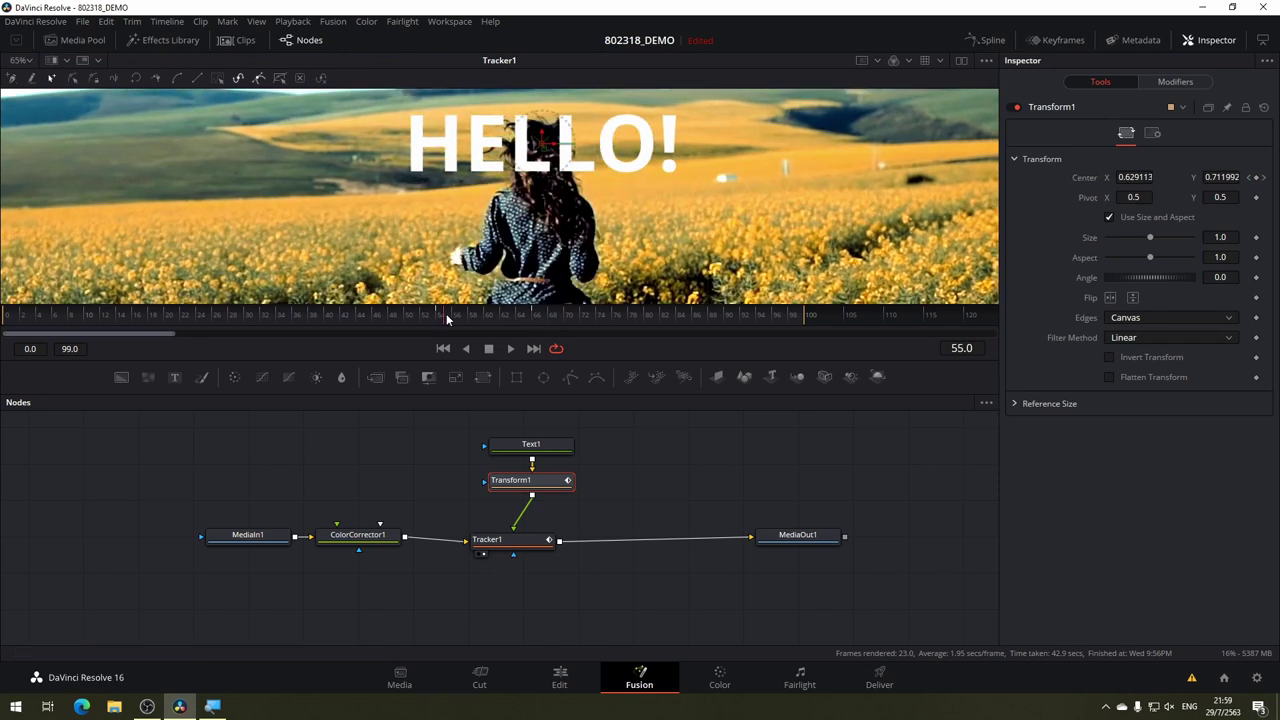
click(541, 318)
click(530, 320)
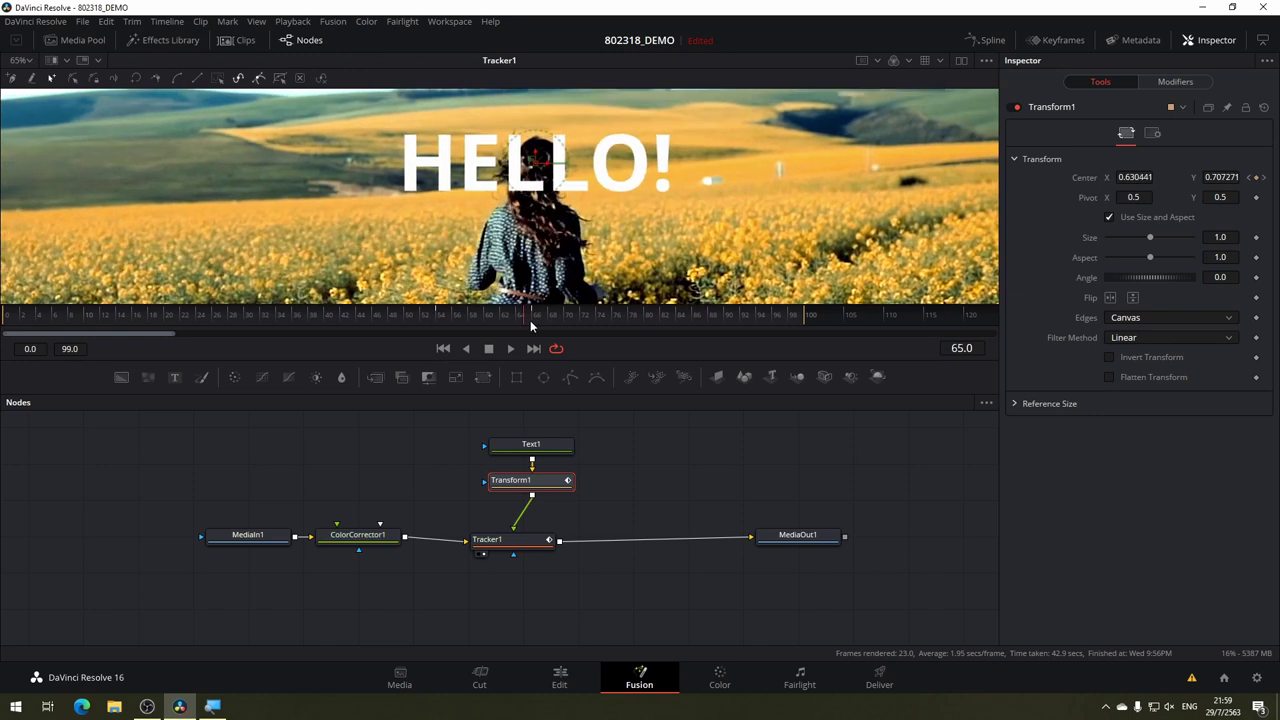
click(623, 320)
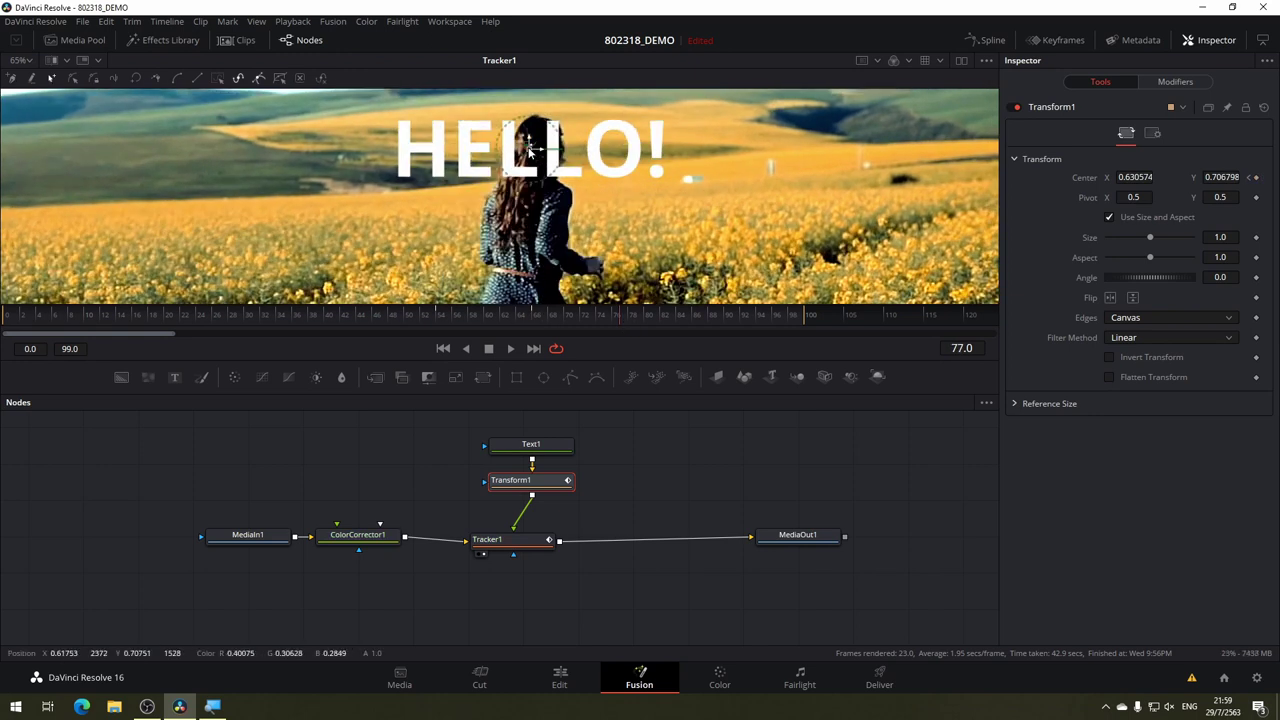
drag(545, 143, 550, 141)
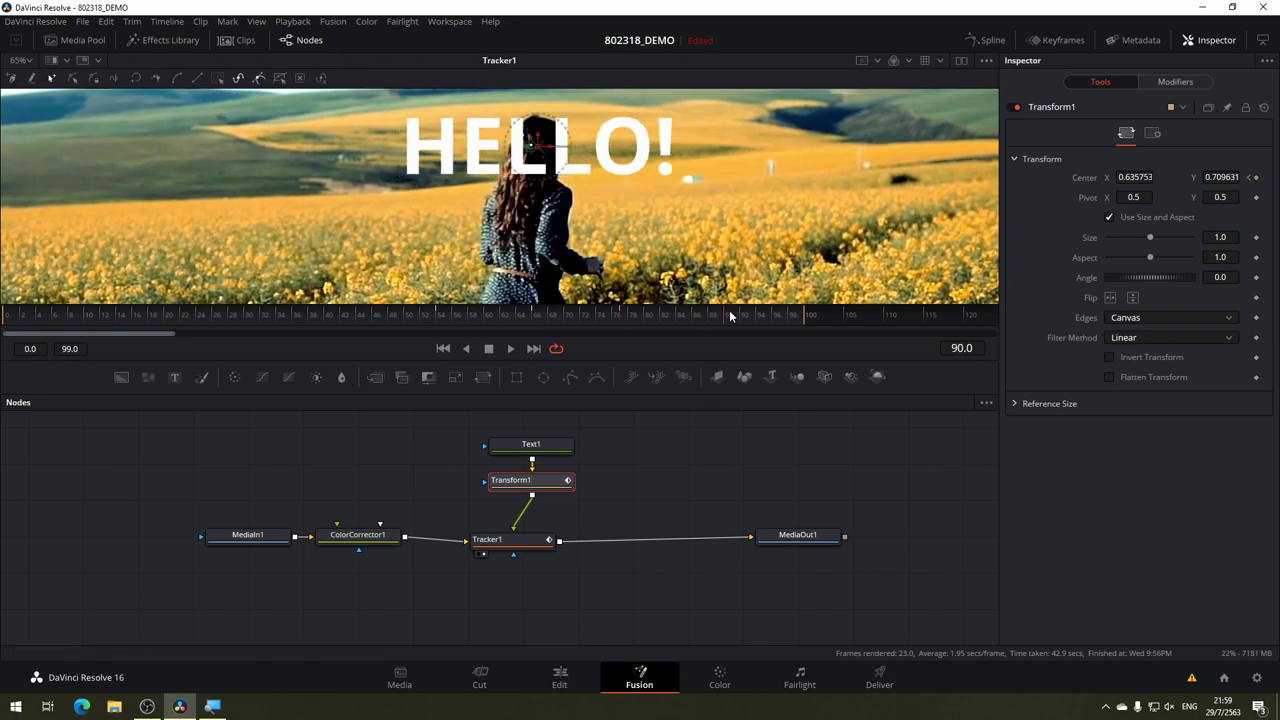
click(730, 316)
drag(537, 145, 540, 143)
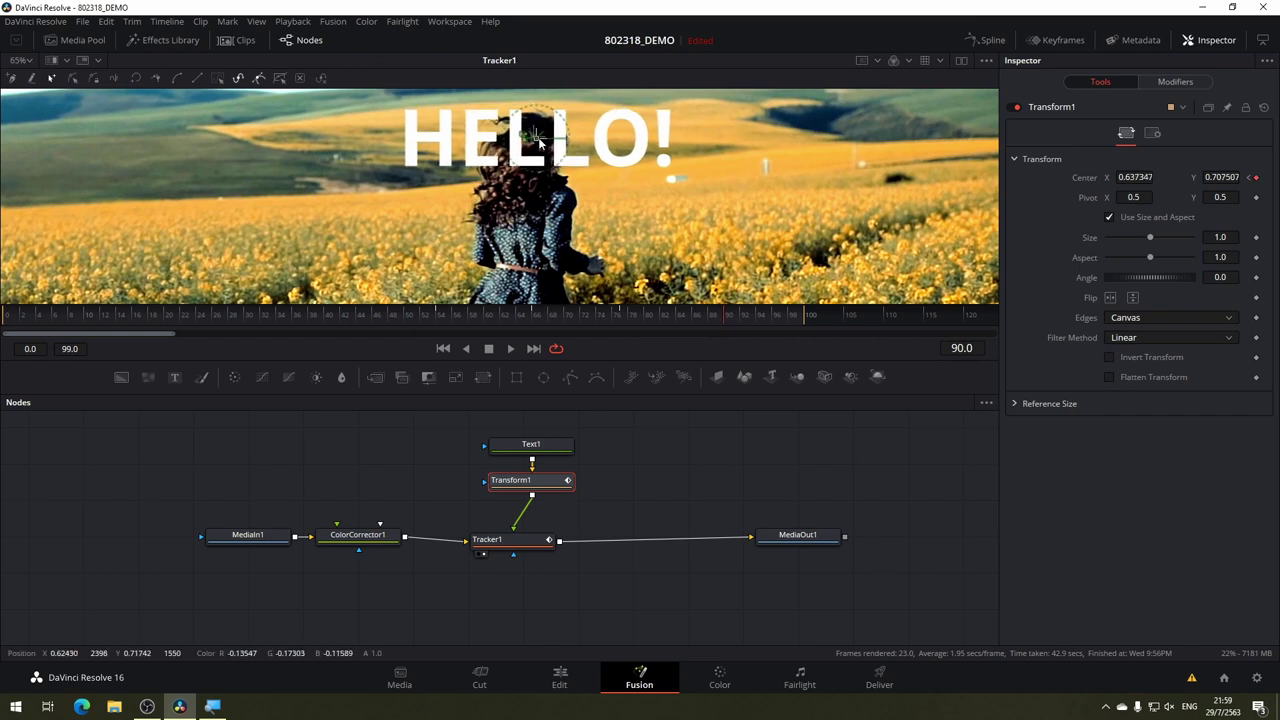
click(797, 316)
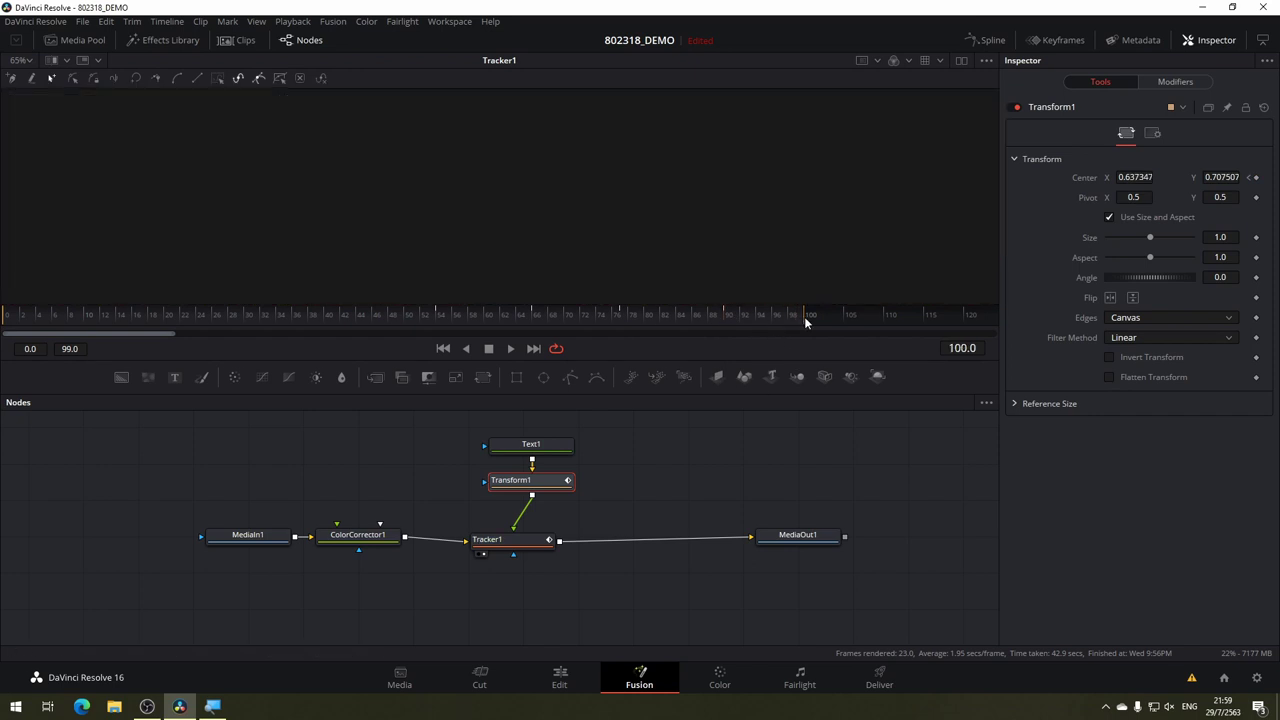
drag(531, 150, 588, 197)
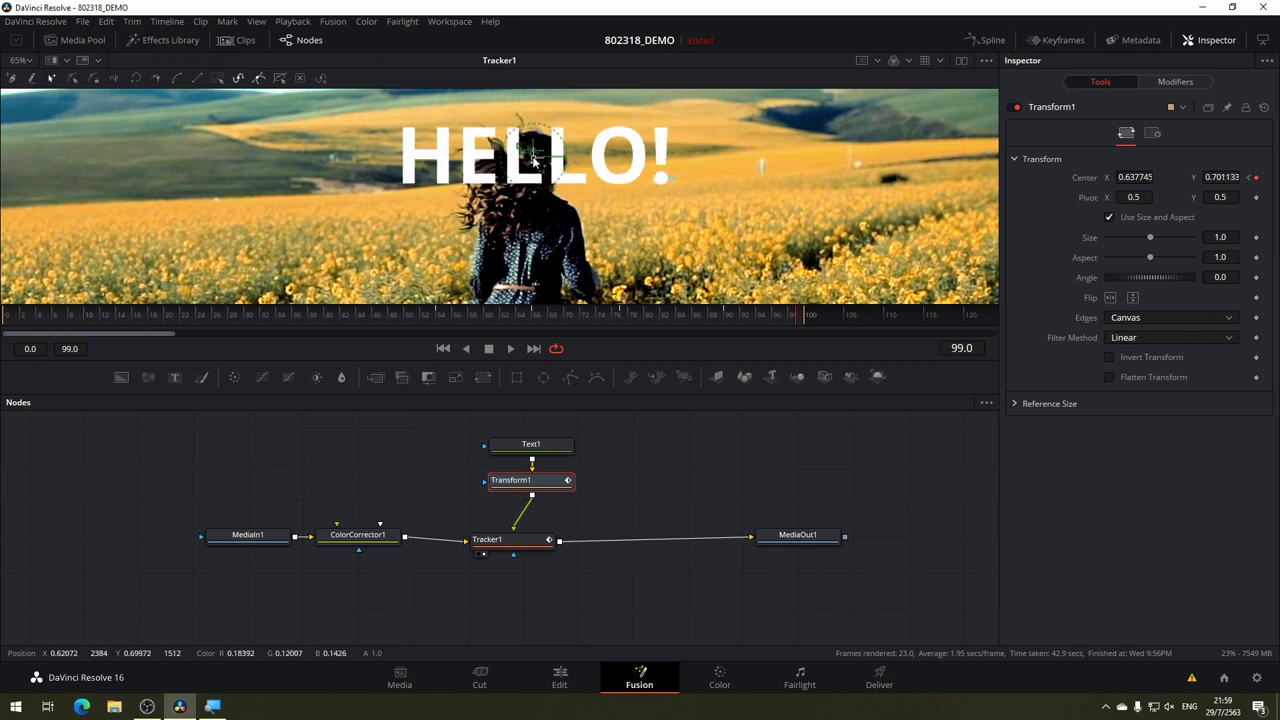
Refine HELLO!'s position at frames 96, 46 and 13 to keep it on her head.
mouse_move(752, 316)
mouse_down()
mouse_move(772, 316)
mouse_move(294, 331)
mouse_move(2, 318)
mouse_up()
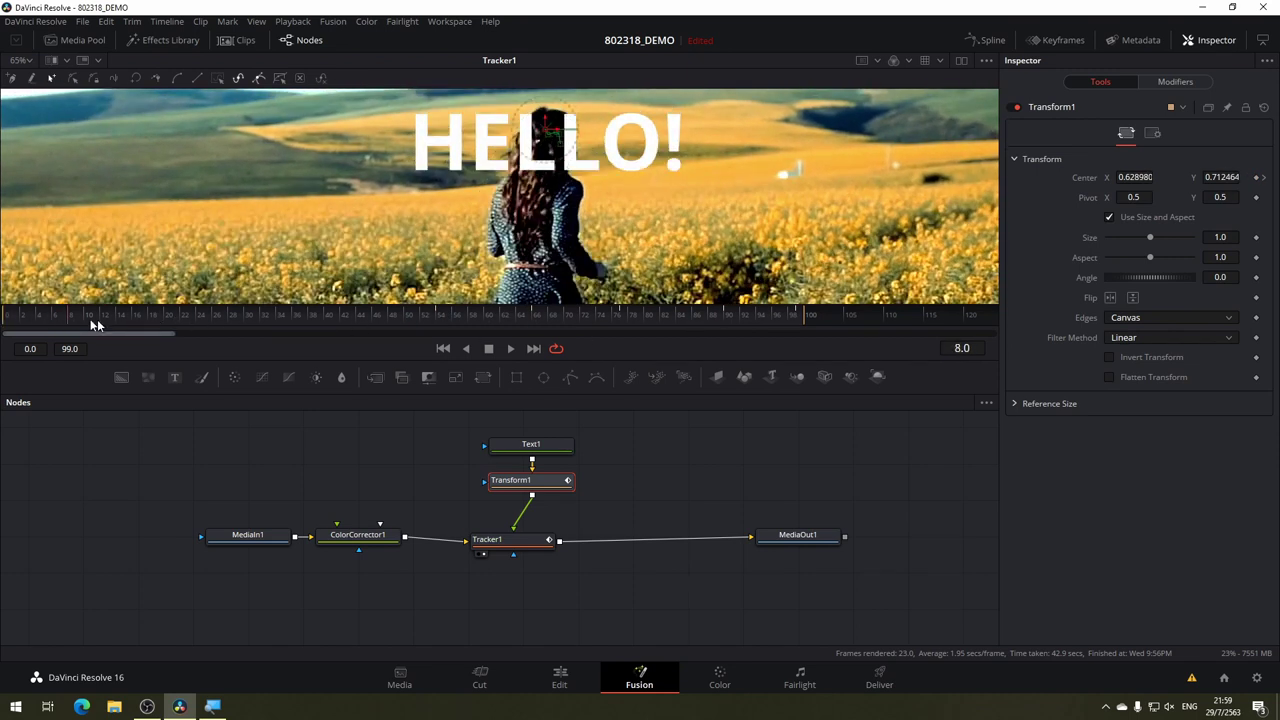
drag(91, 320, 251, 334)
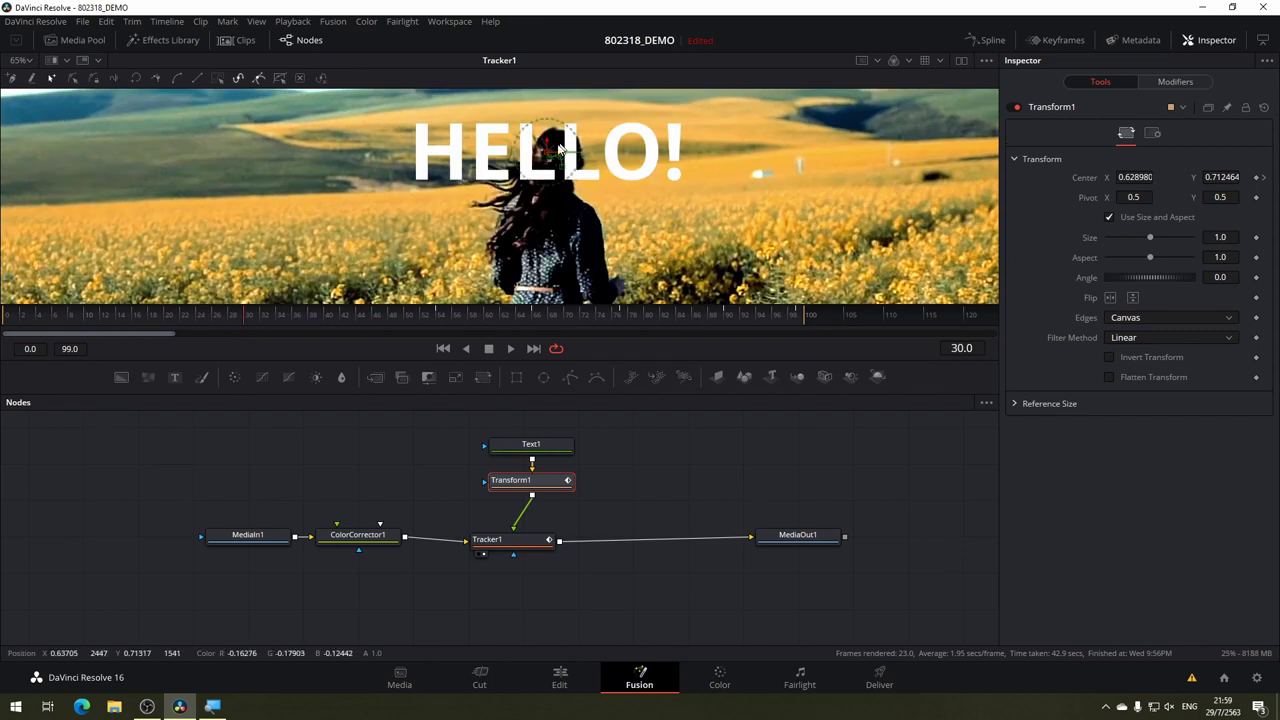
drag(547, 157, 555, 158)
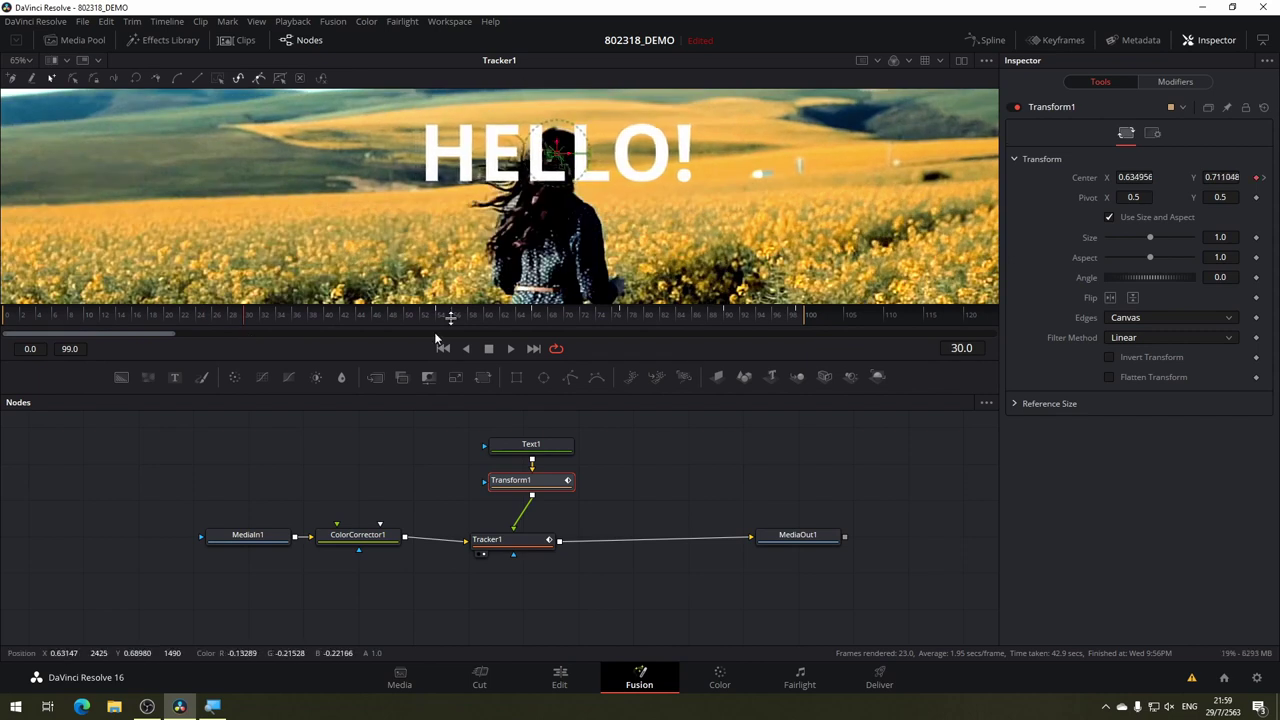
click(373, 317)
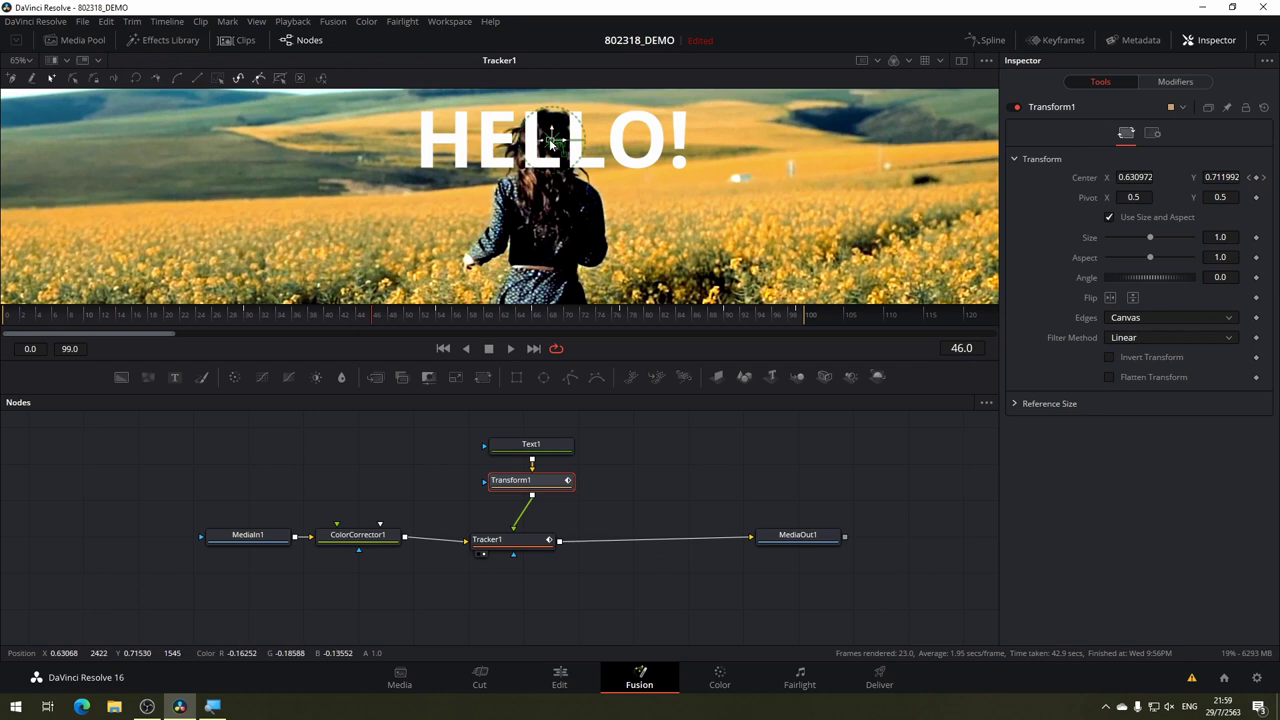
drag(553, 147, 548, 142)
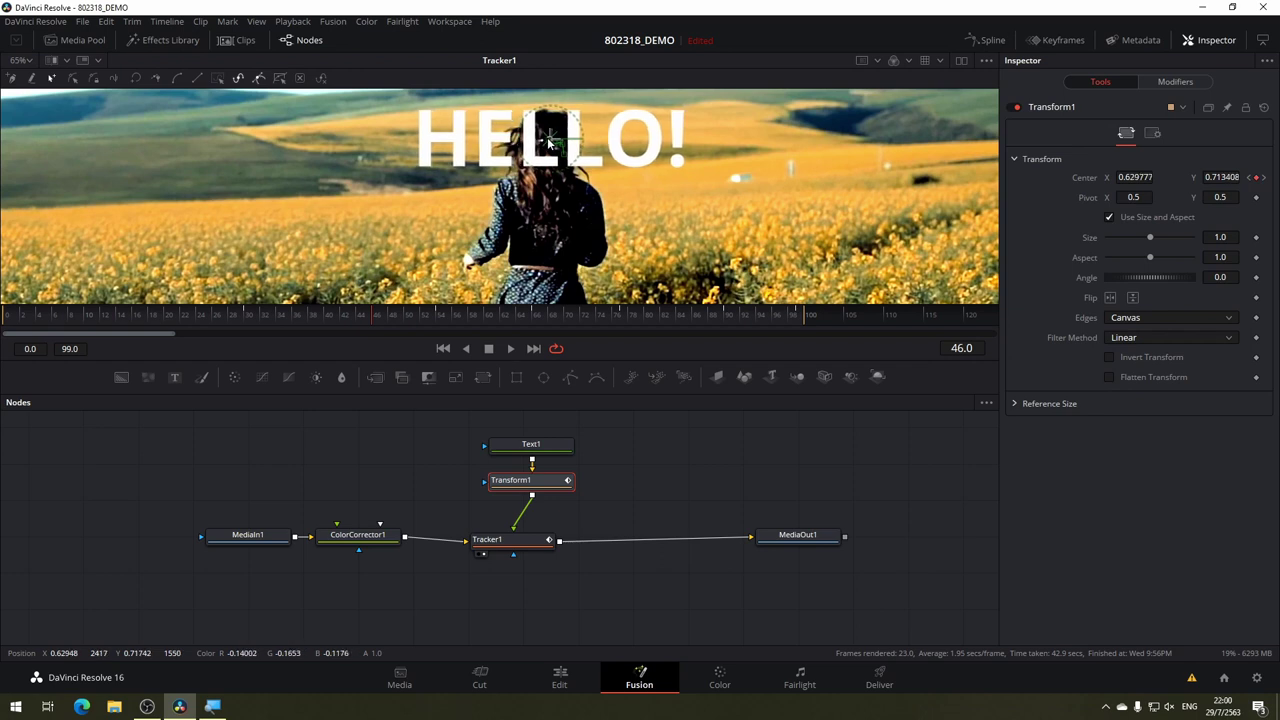
click(114, 321)
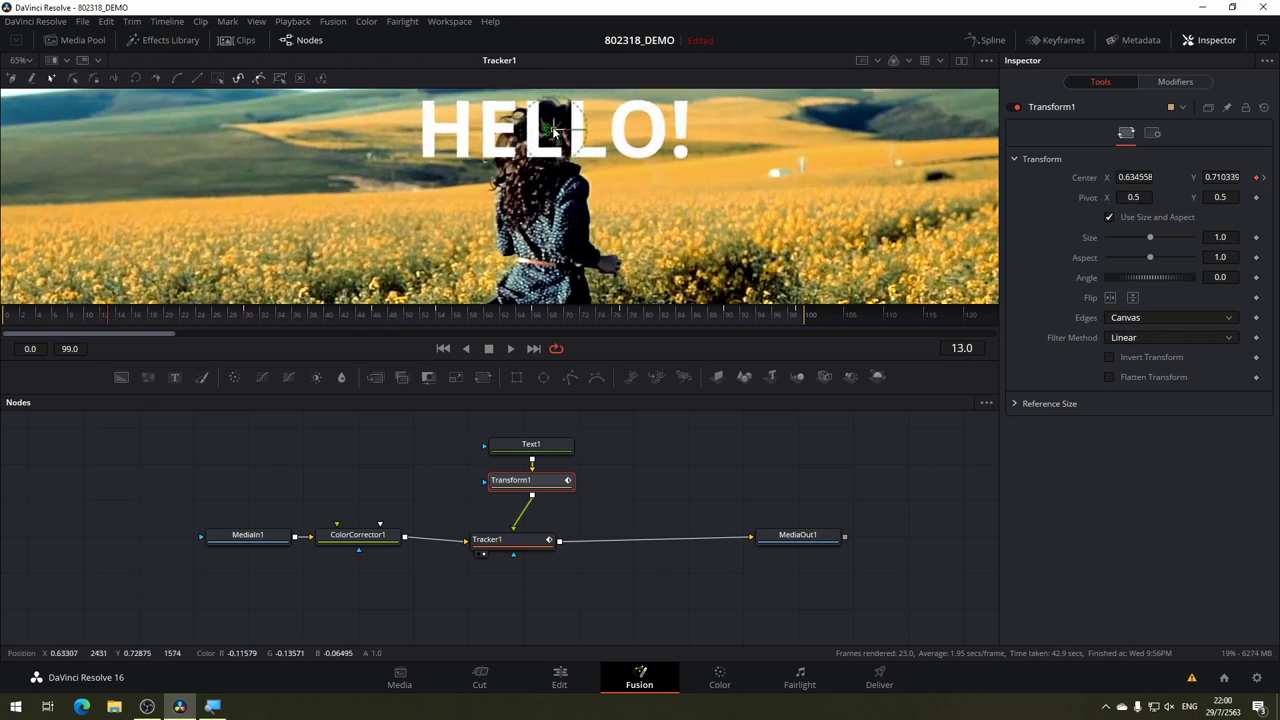
drag(553, 131, 551, 131)
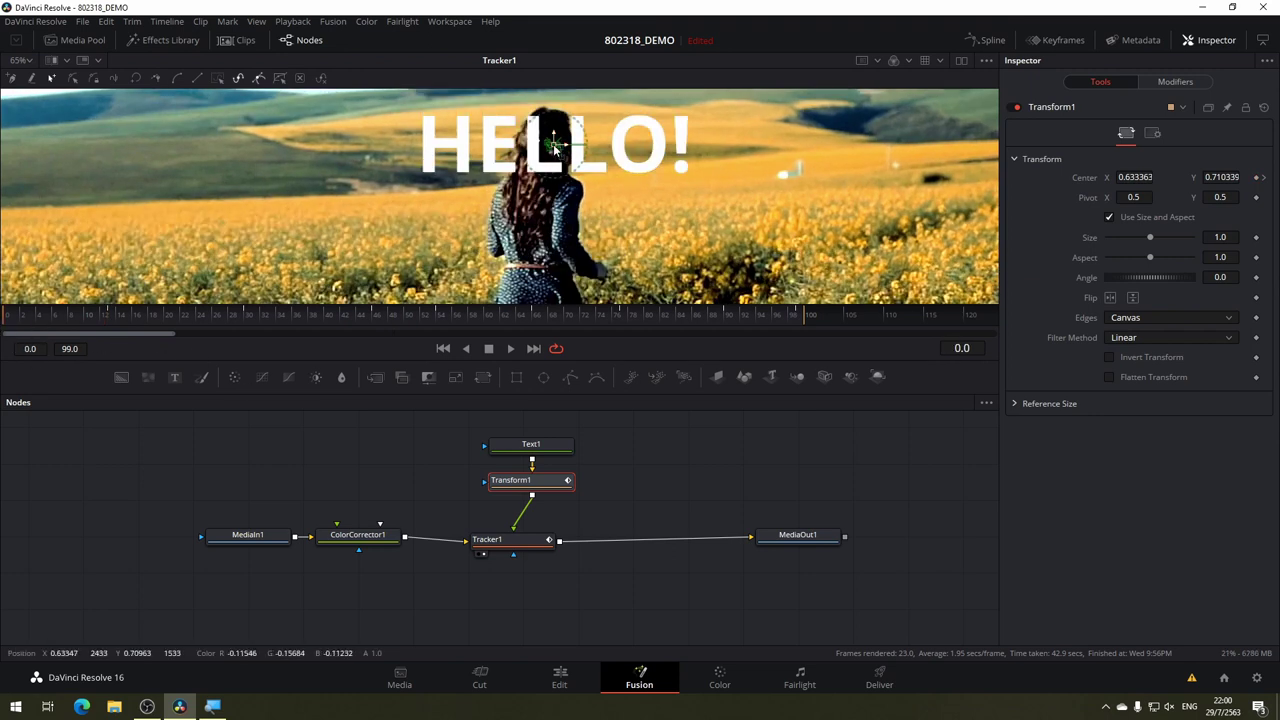
drag(553, 147, 547, 141)
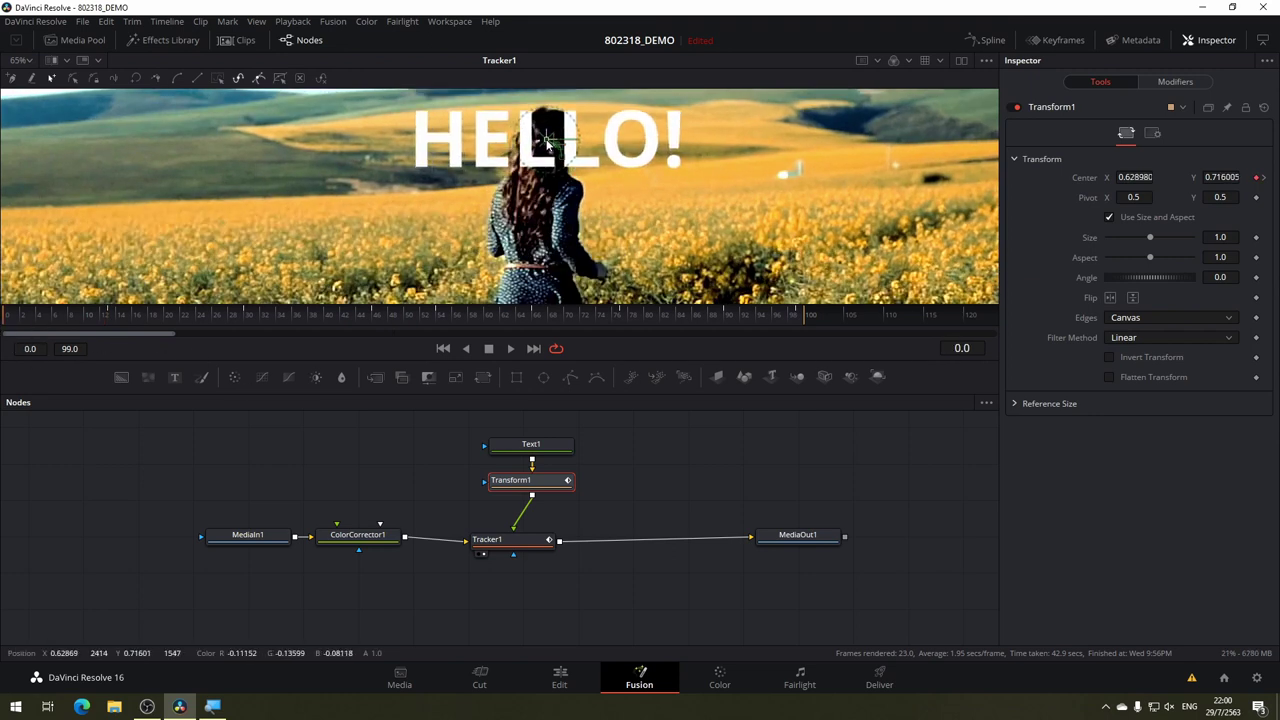
Scrub through the clip to review HELLO!'s motion, then return to the first frame.
click(110, 320)
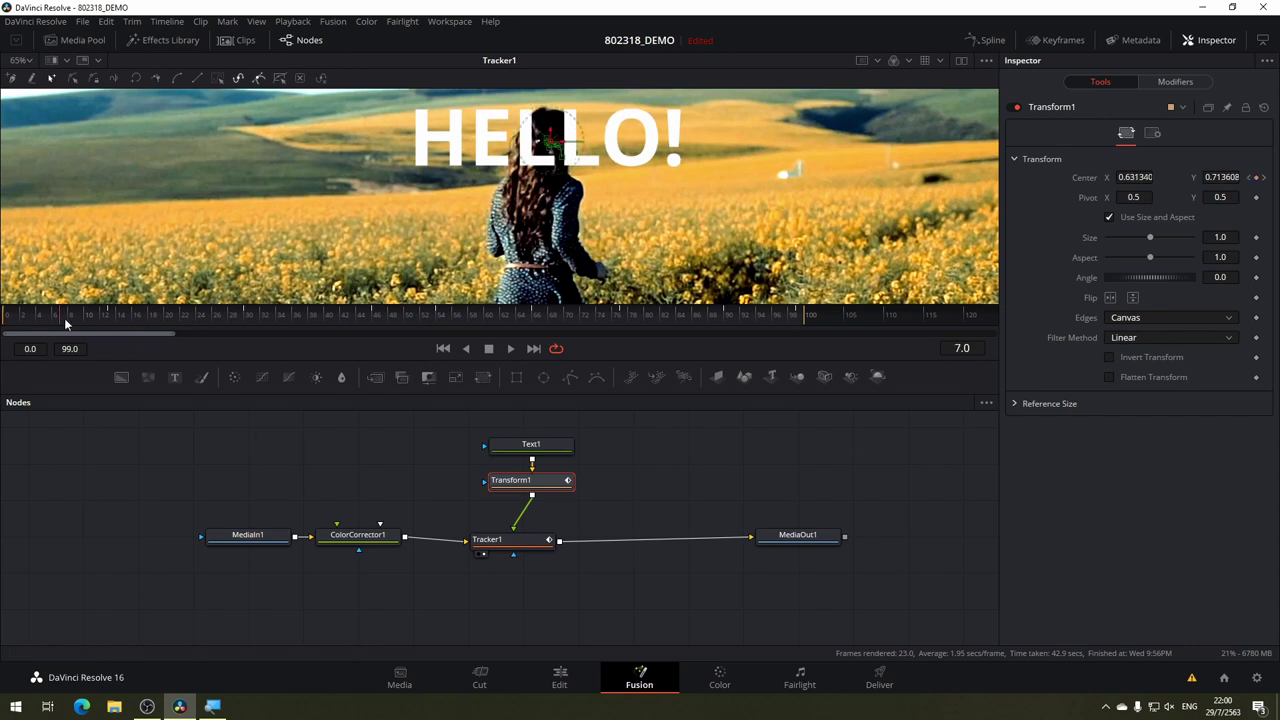
click(322, 320)
drag(332, 326, 796, 342)
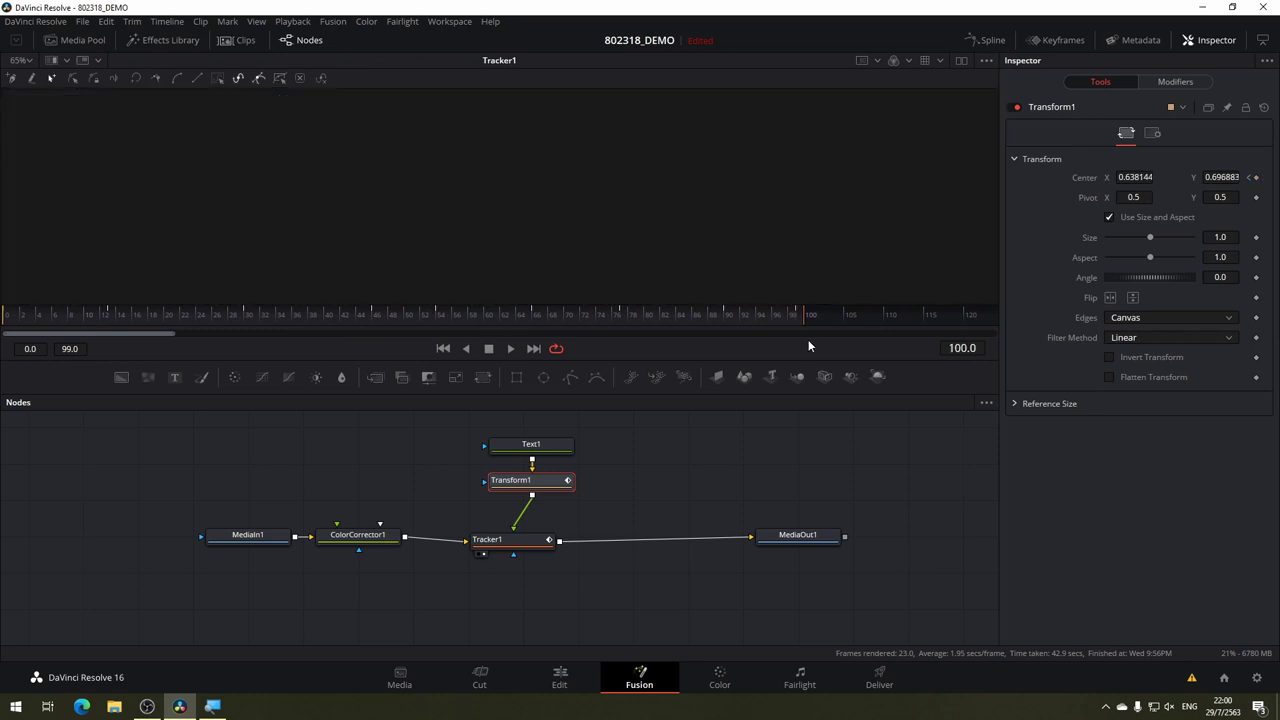
key(Home)
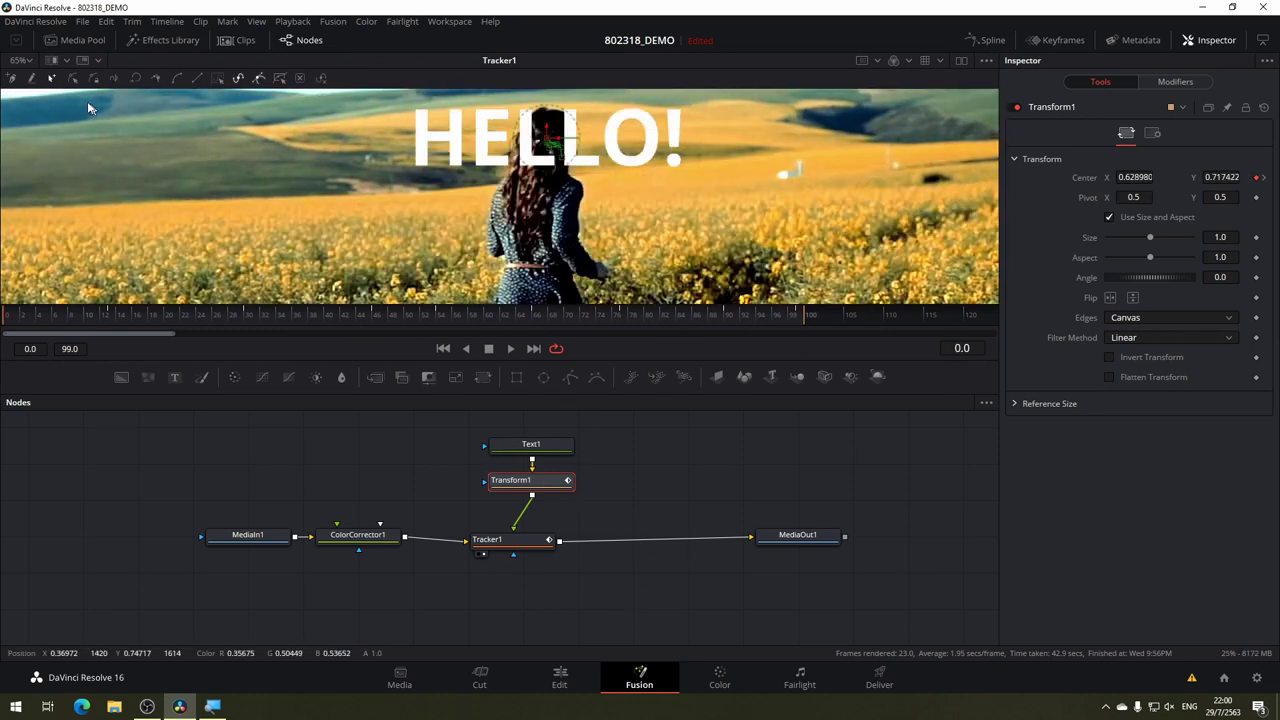
Fit the frame in the viewer, disable ColorCorrector1, and play the clip back.
click(22, 61)
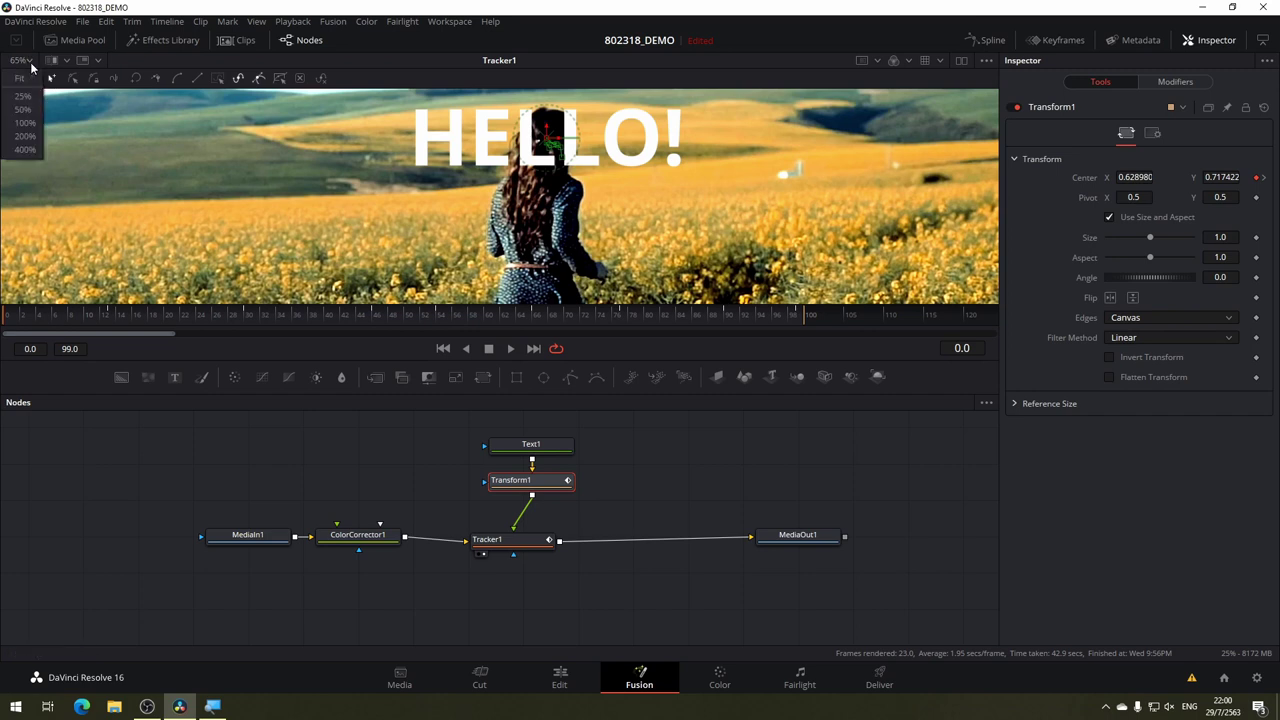
click(30, 88)
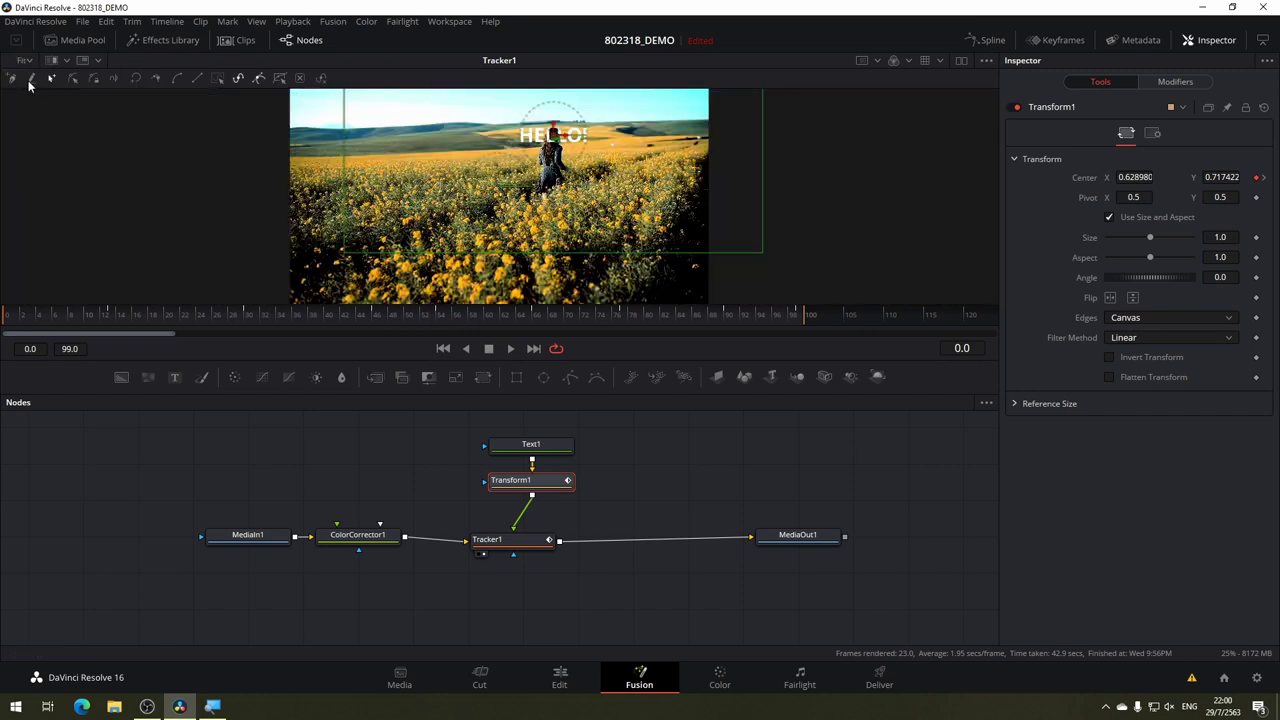
click(337, 541)
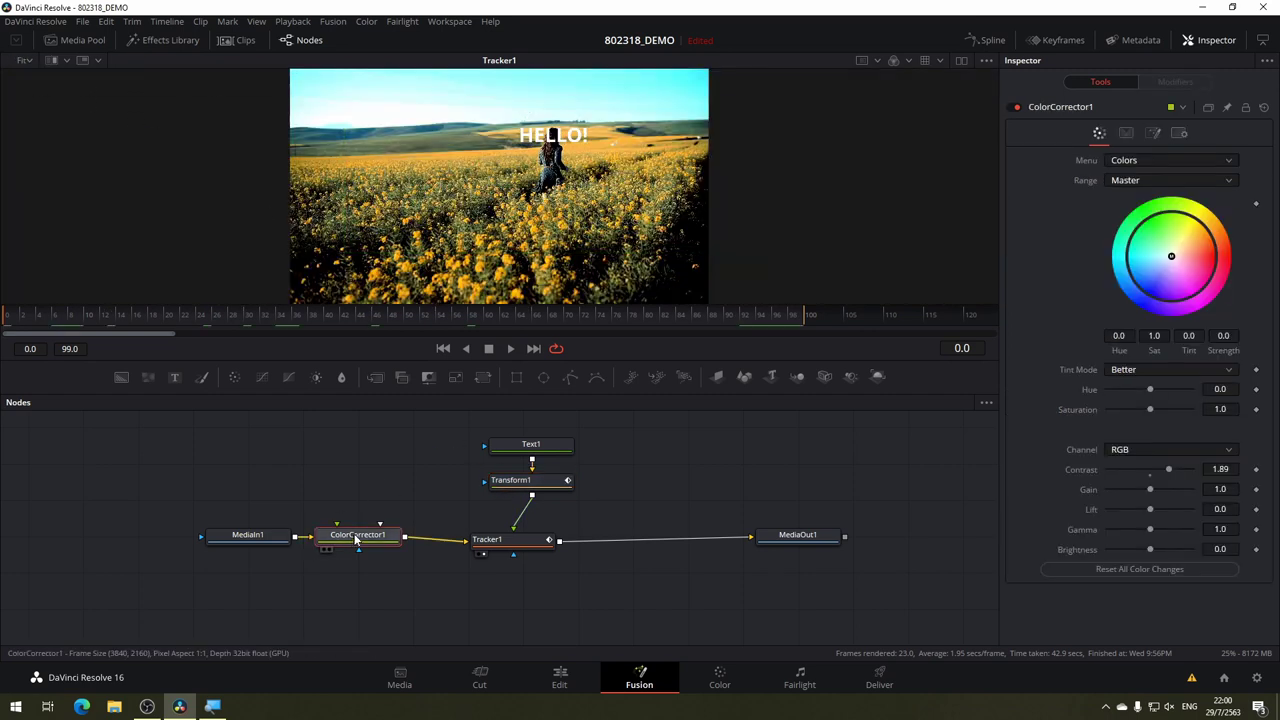
click(1016, 108)
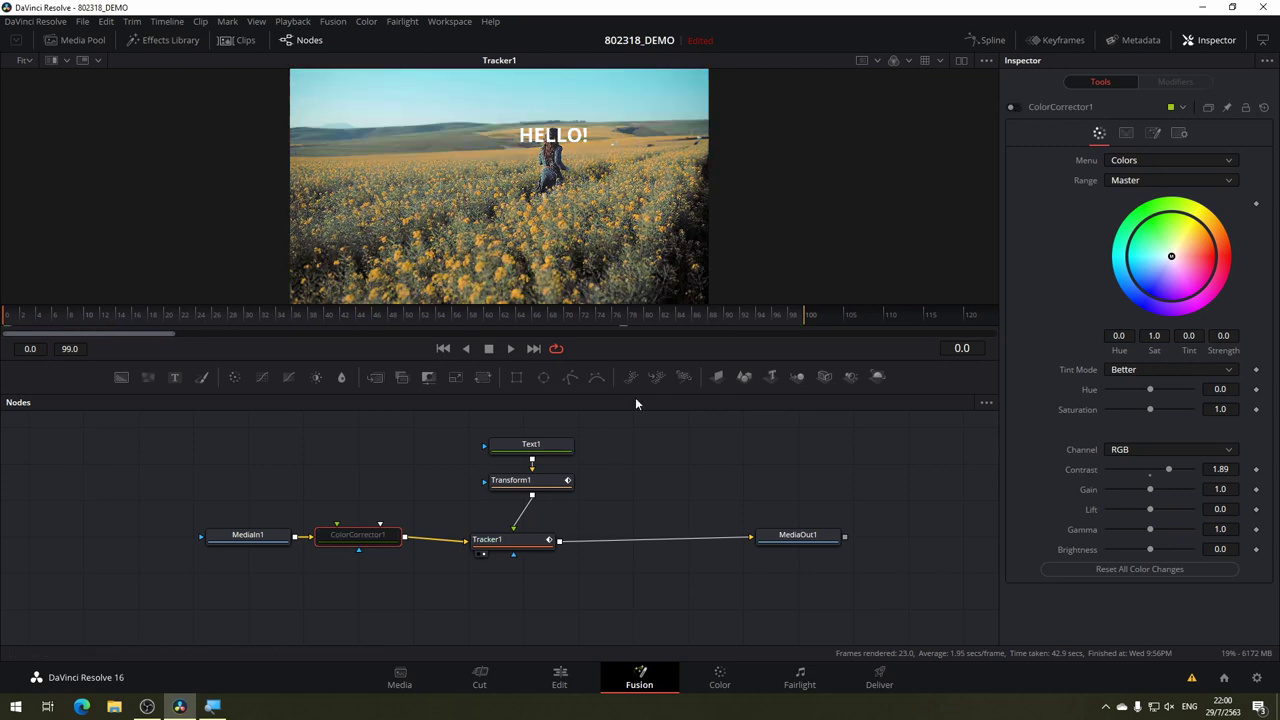
drag(528, 318, 12, 349)
click(511, 348)
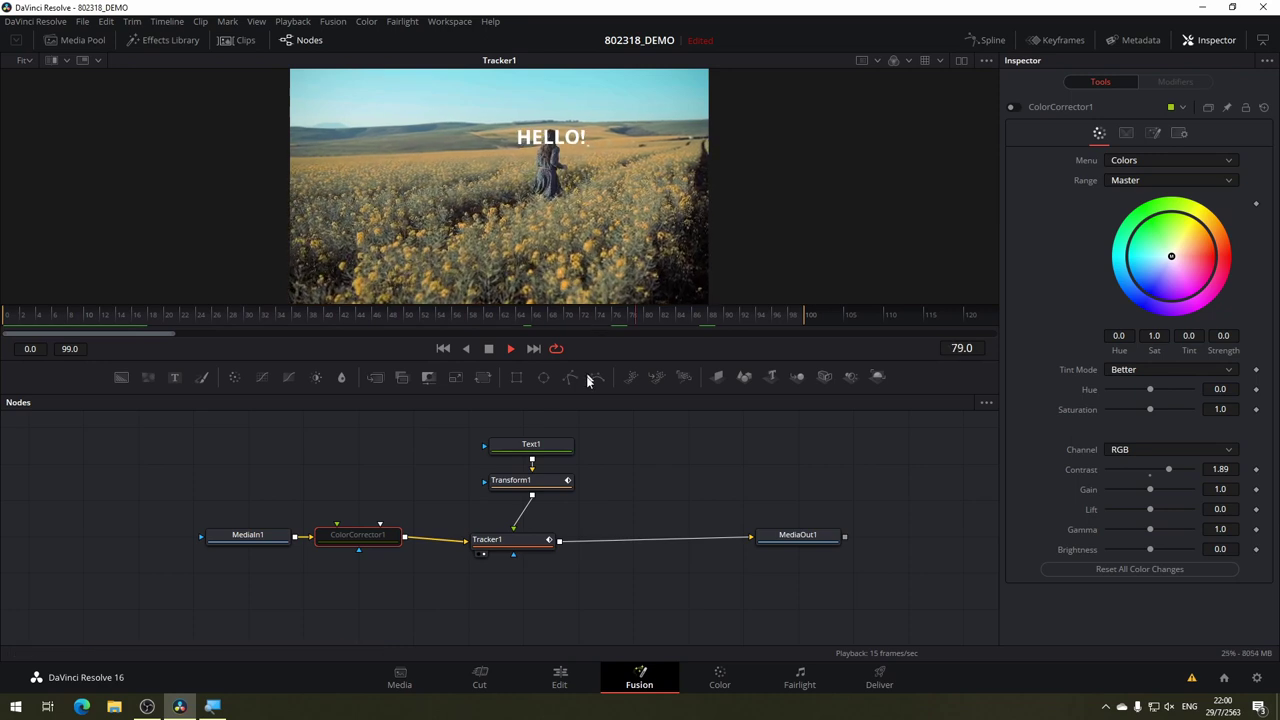
click(489, 349)
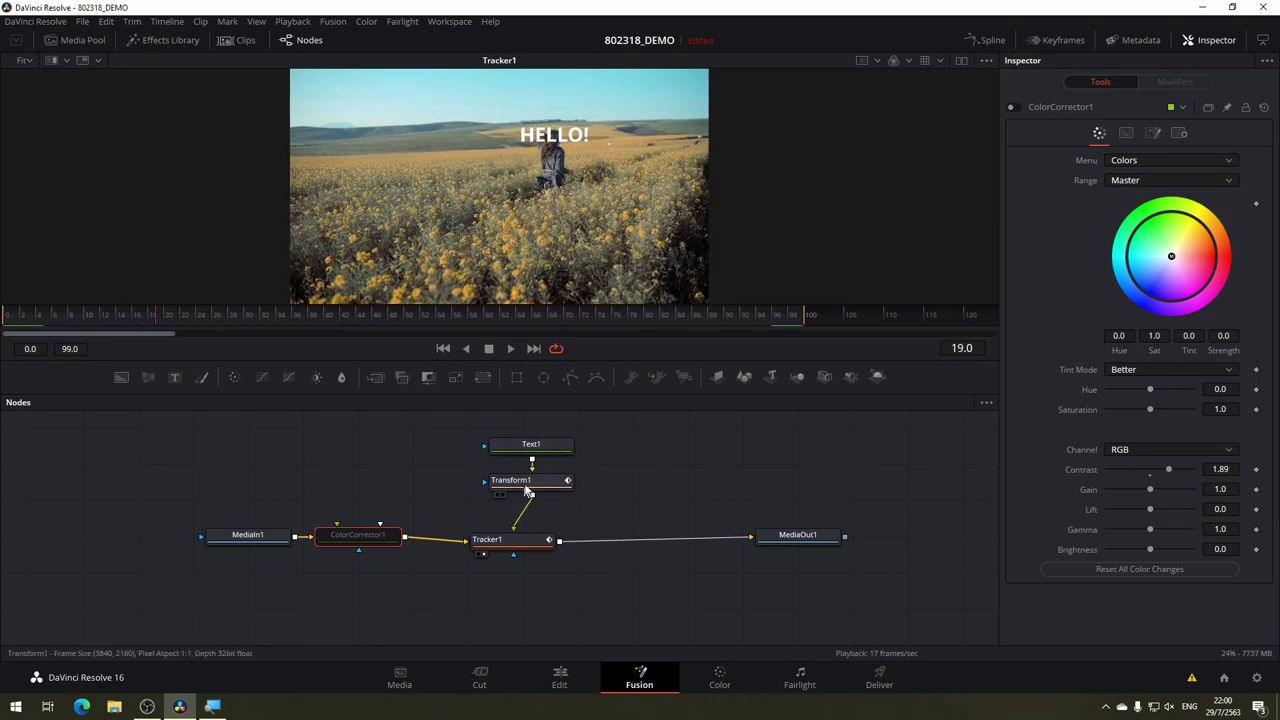
Move Text1 and Transform1 together higher in the node graph.
drag(627, 434, 432, 500)
drag(547, 474, 547, 452)
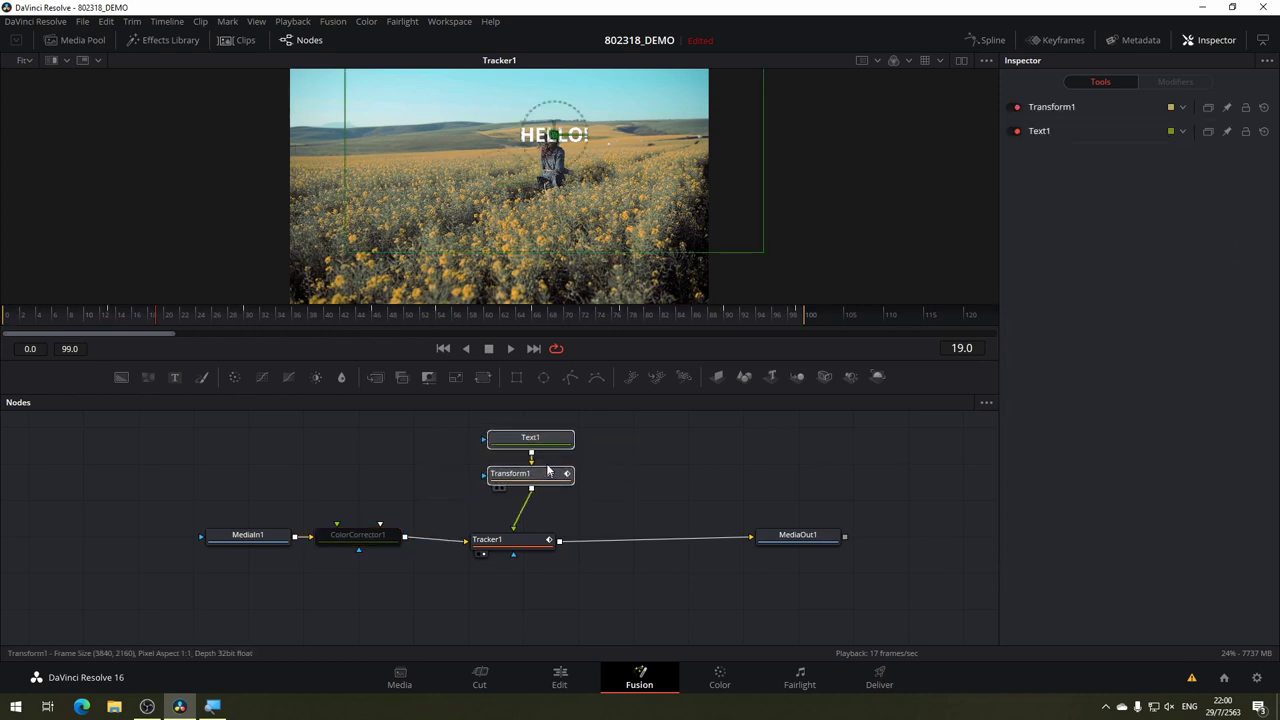
click(547, 452)
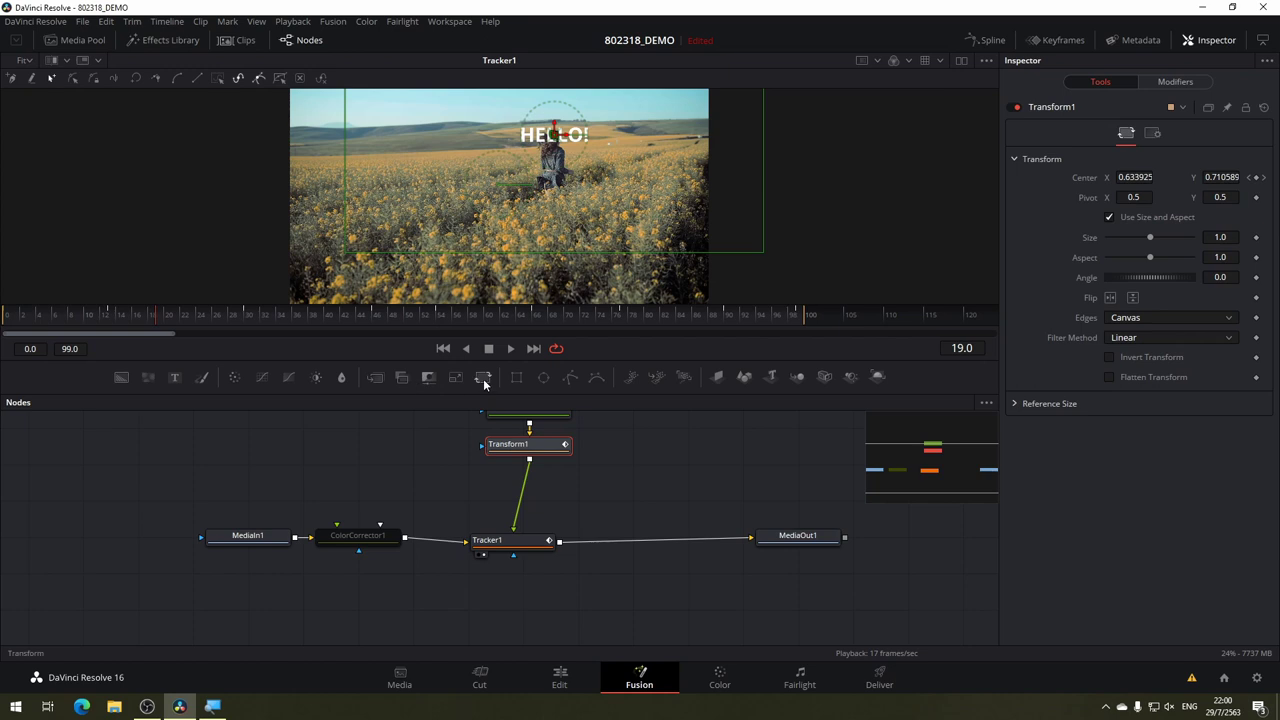
click(483, 378)
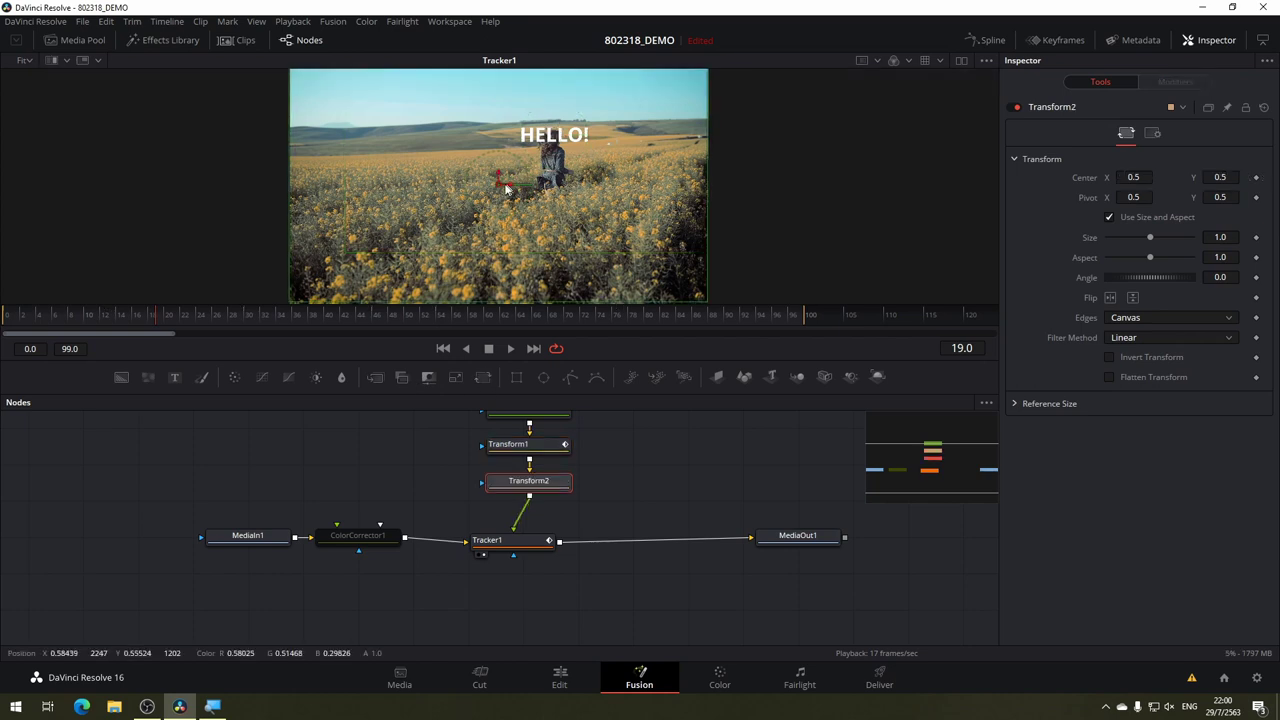
drag(508, 188, 442, 183)
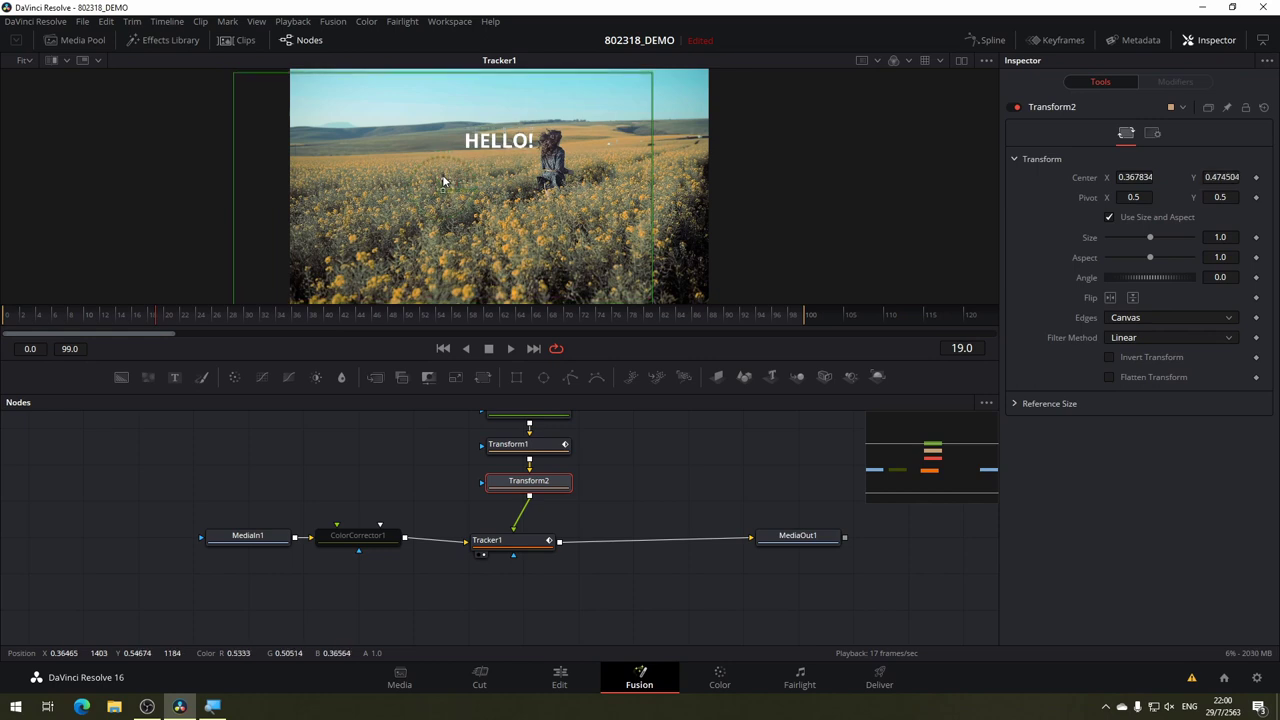
drag(182, 319, 4, 315)
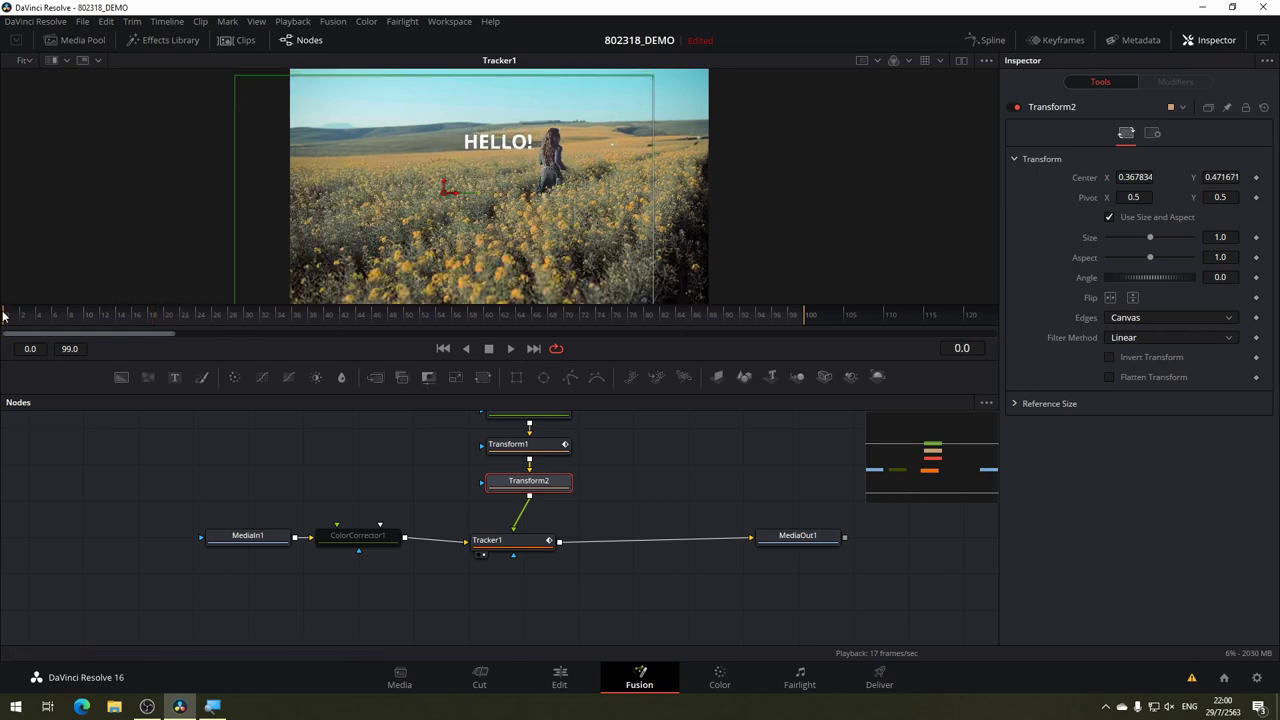
click(509, 350)
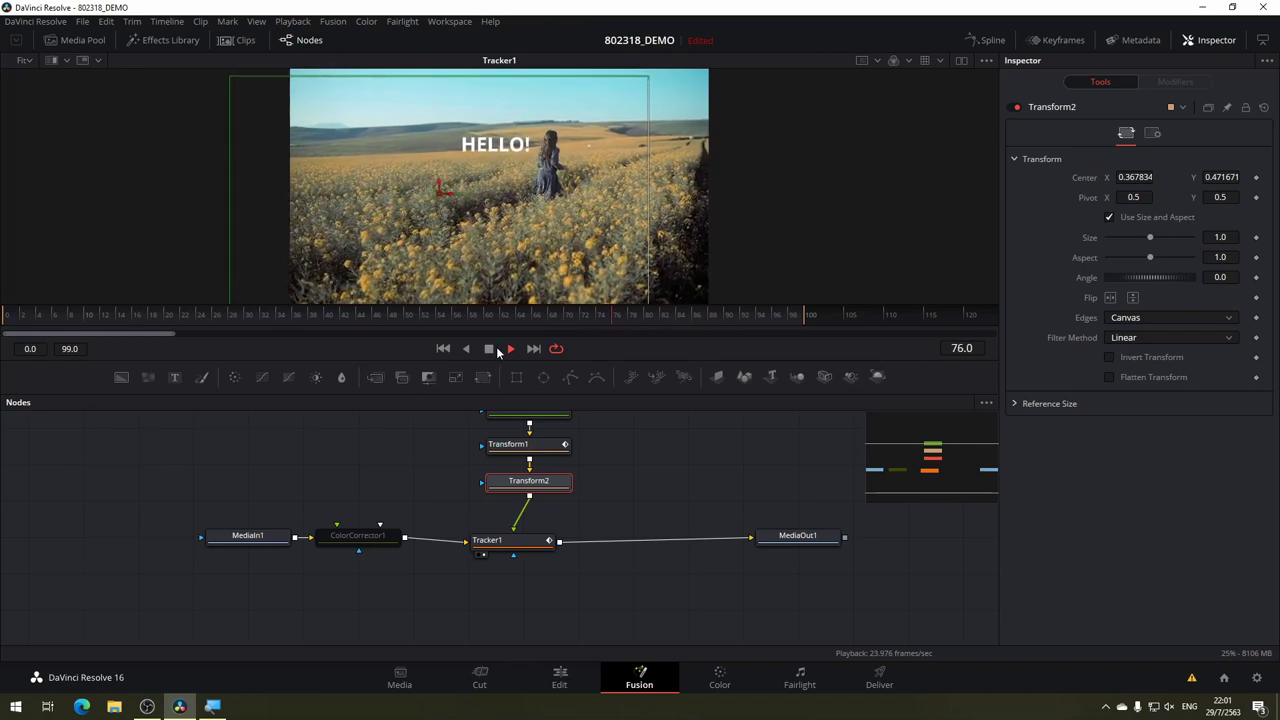
click(490, 349)
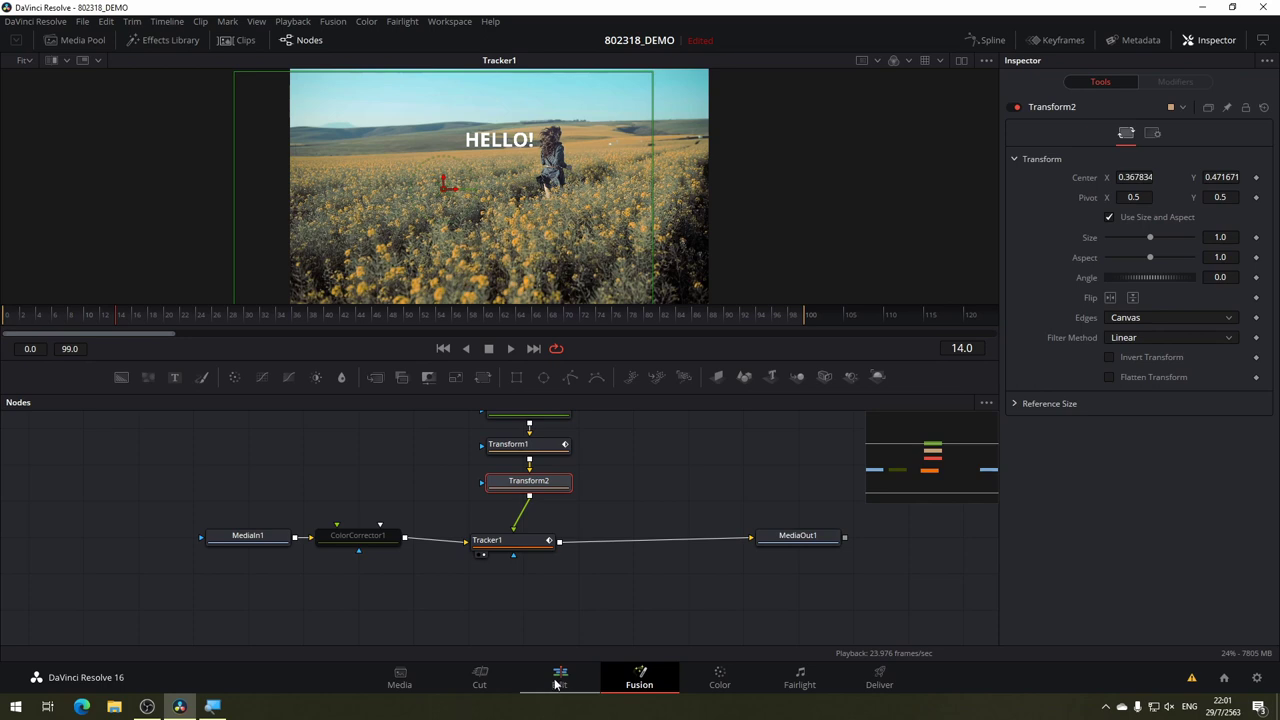
On the Edit page, generate optimized media for the green-screen phone clip.
click(559, 682)
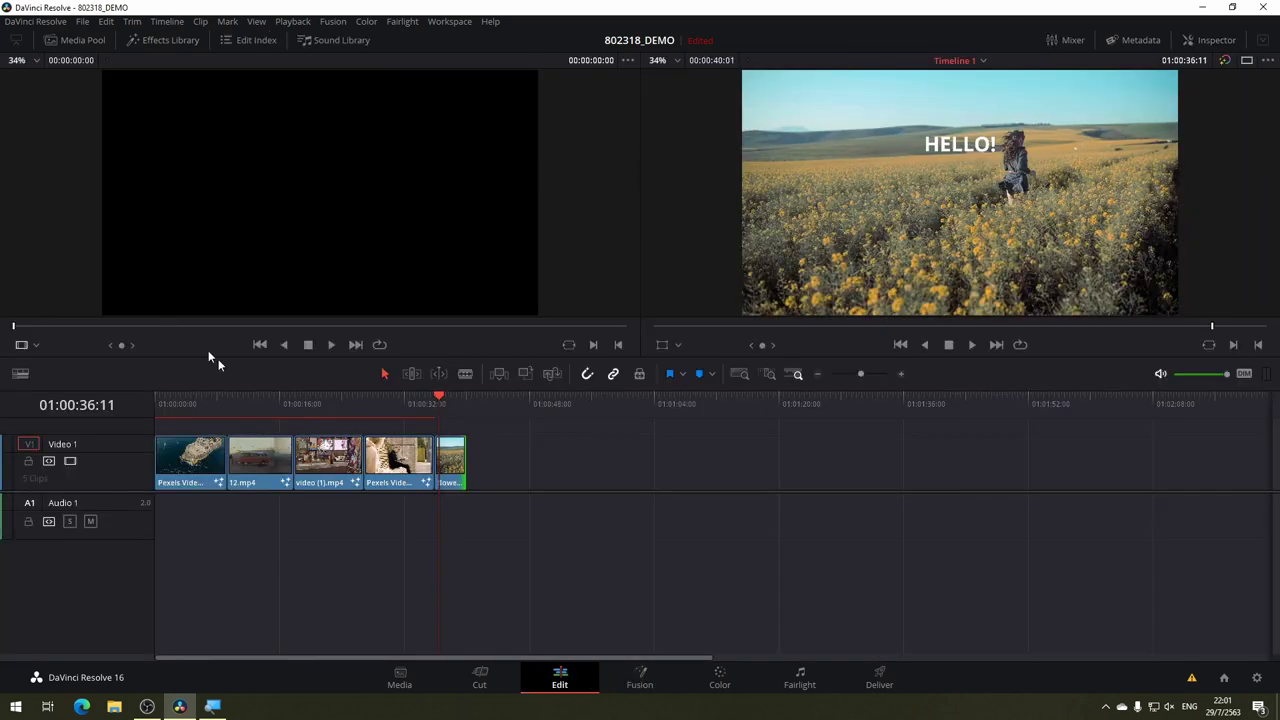
click(71, 40)
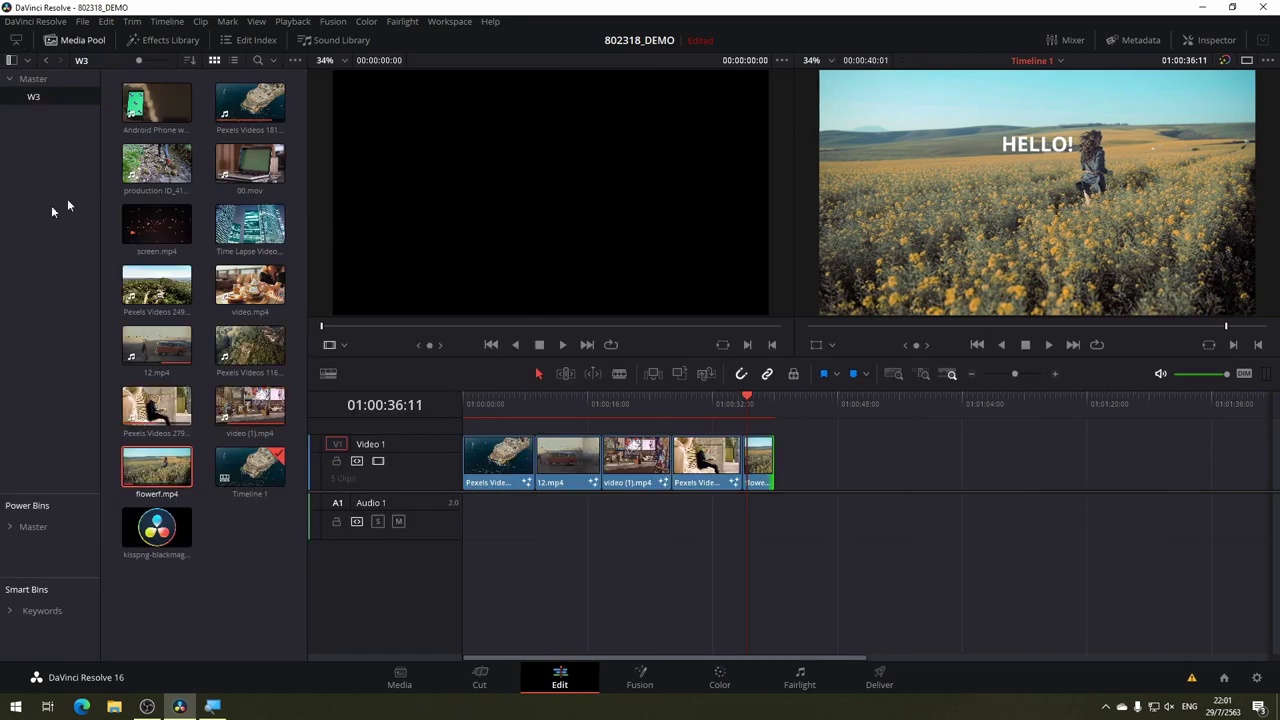
click(148, 110)
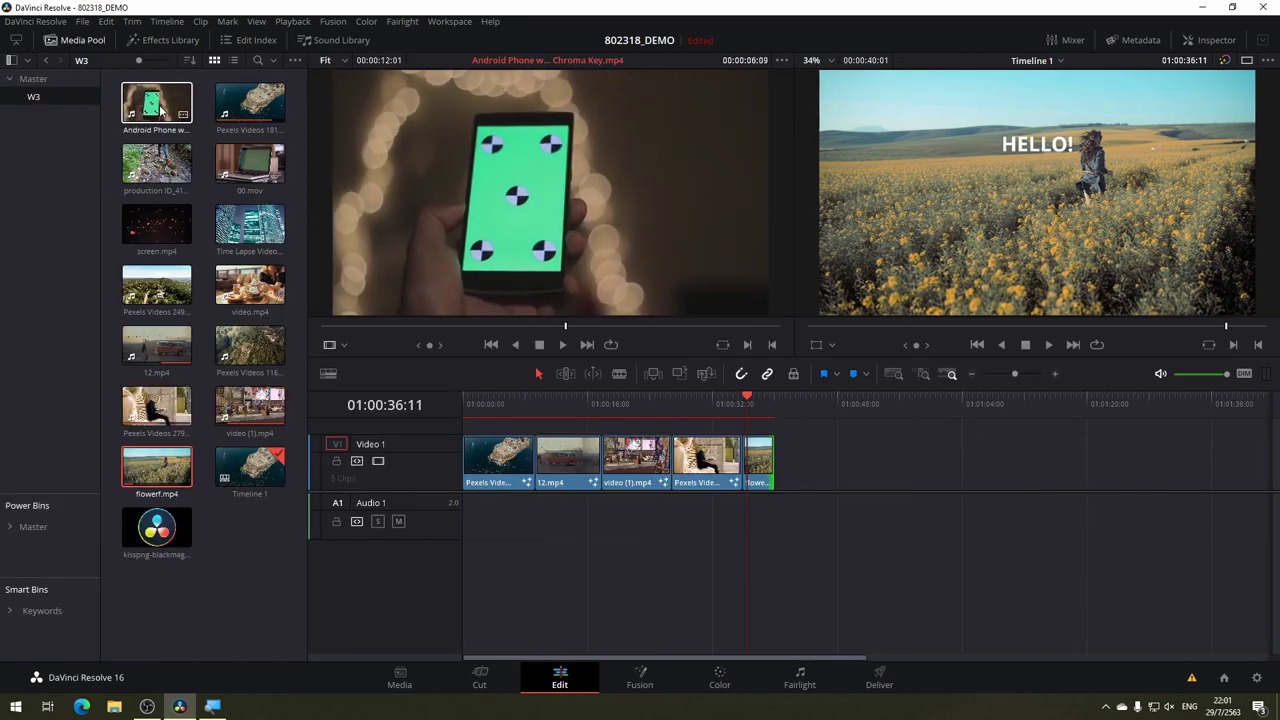
right_click(158, 108)
click(263, 406)
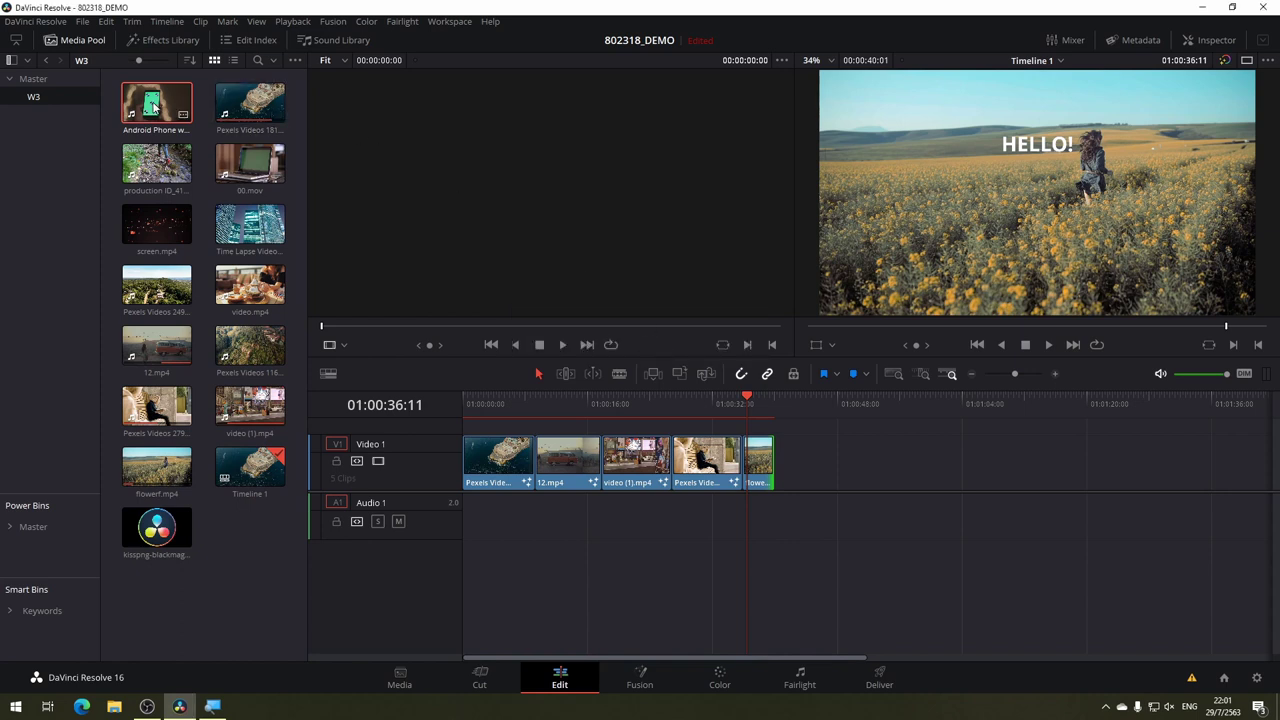
Place the phone clip after flowerf on the timeline, trim it shorter, and open it in Fusion.
drag(152, 105, 780, 472)
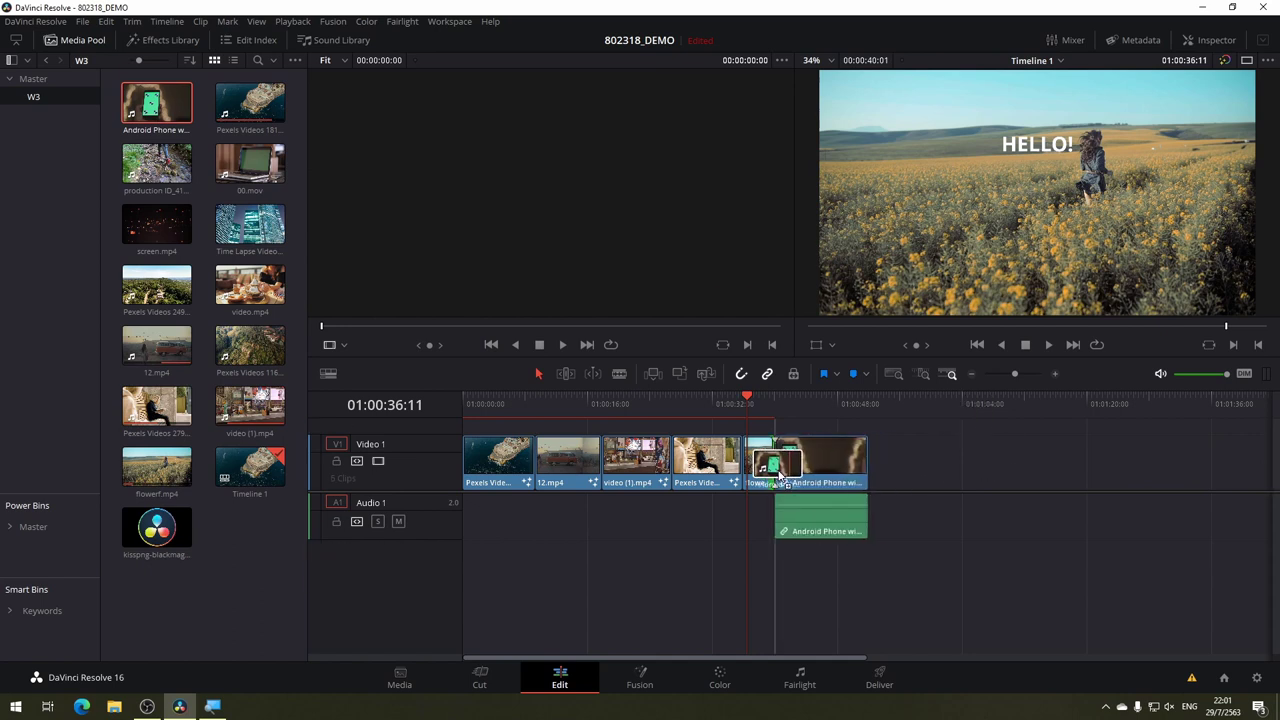
drag(866, 462, 798, 462)
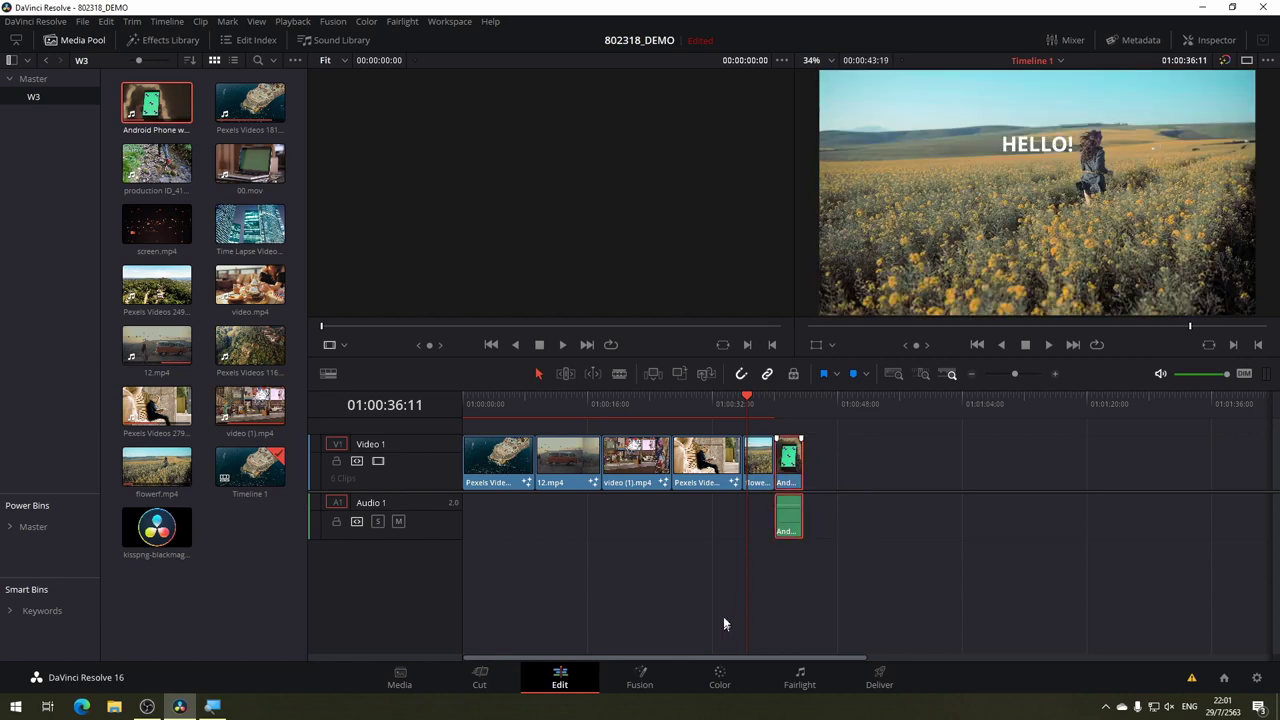
drag(778, 405, 792, 405)
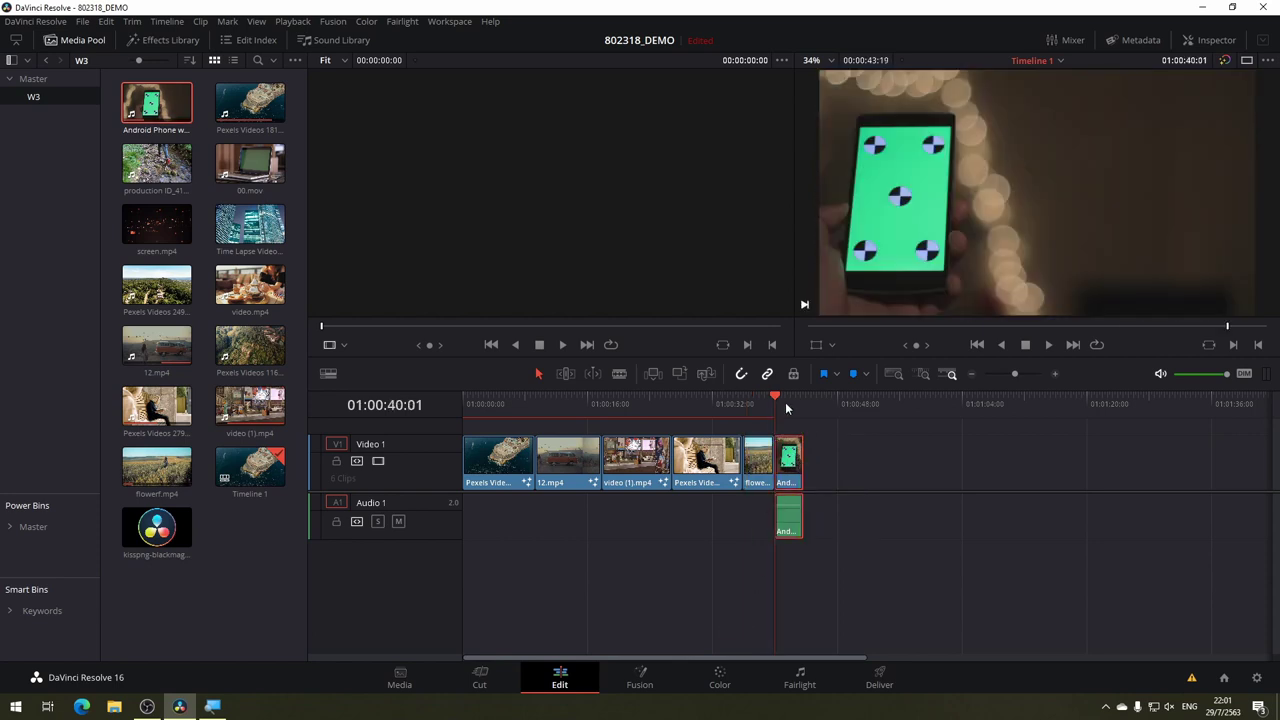
click(649, 683)
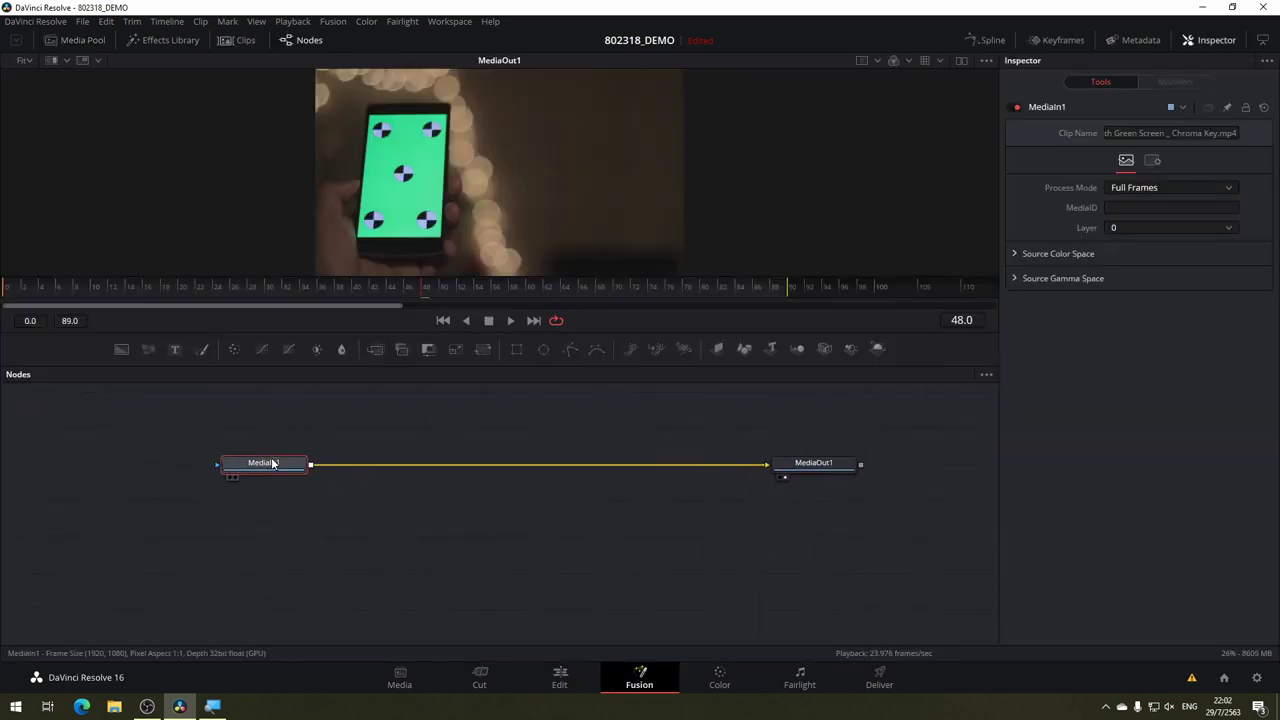
Add a Tracker node between MediaIn1 and MediaOut1 via the tool search and return to frame 0.
key(shift+space)
text(TR)
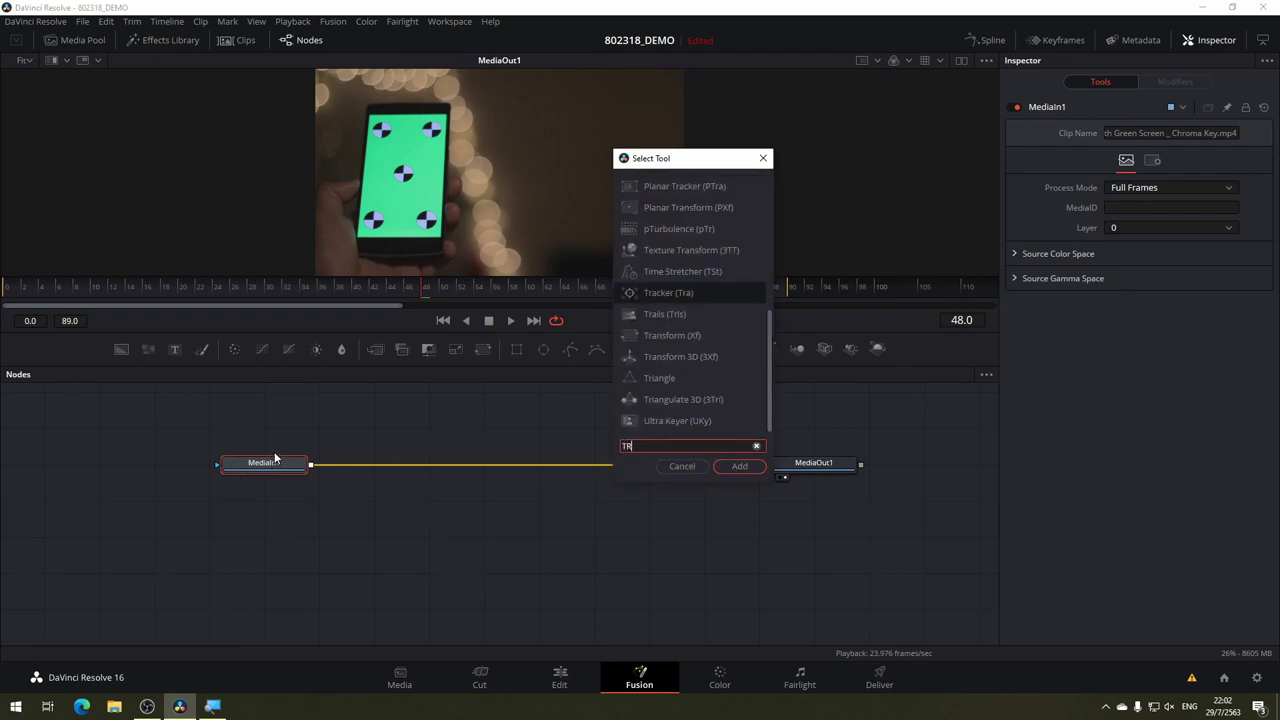
text(acker)
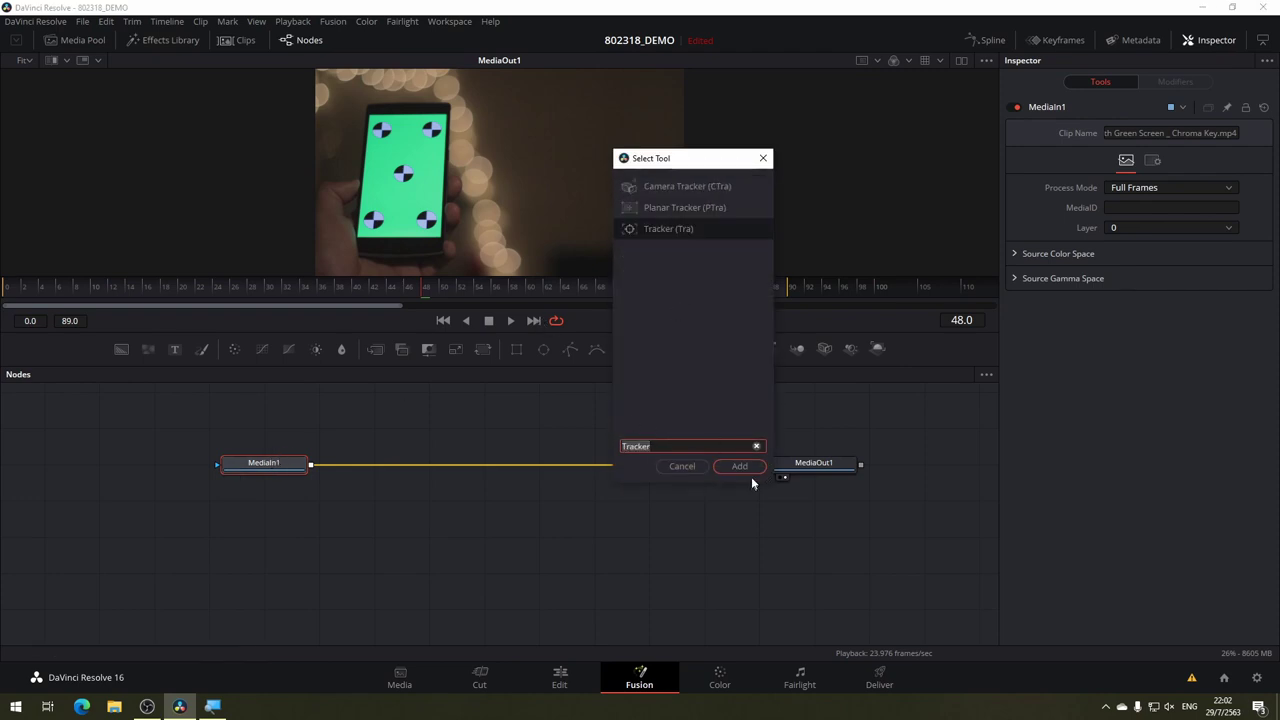
click(752, 470)
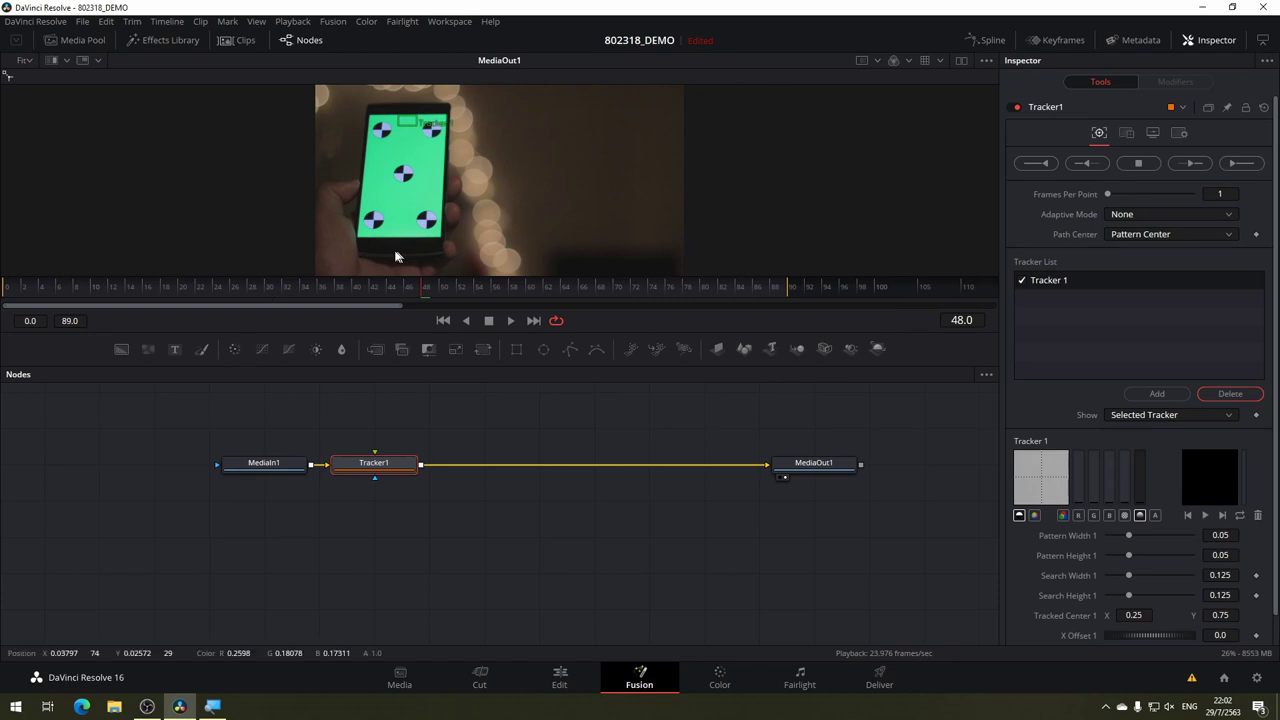
drag(425, 286, 2, 314)
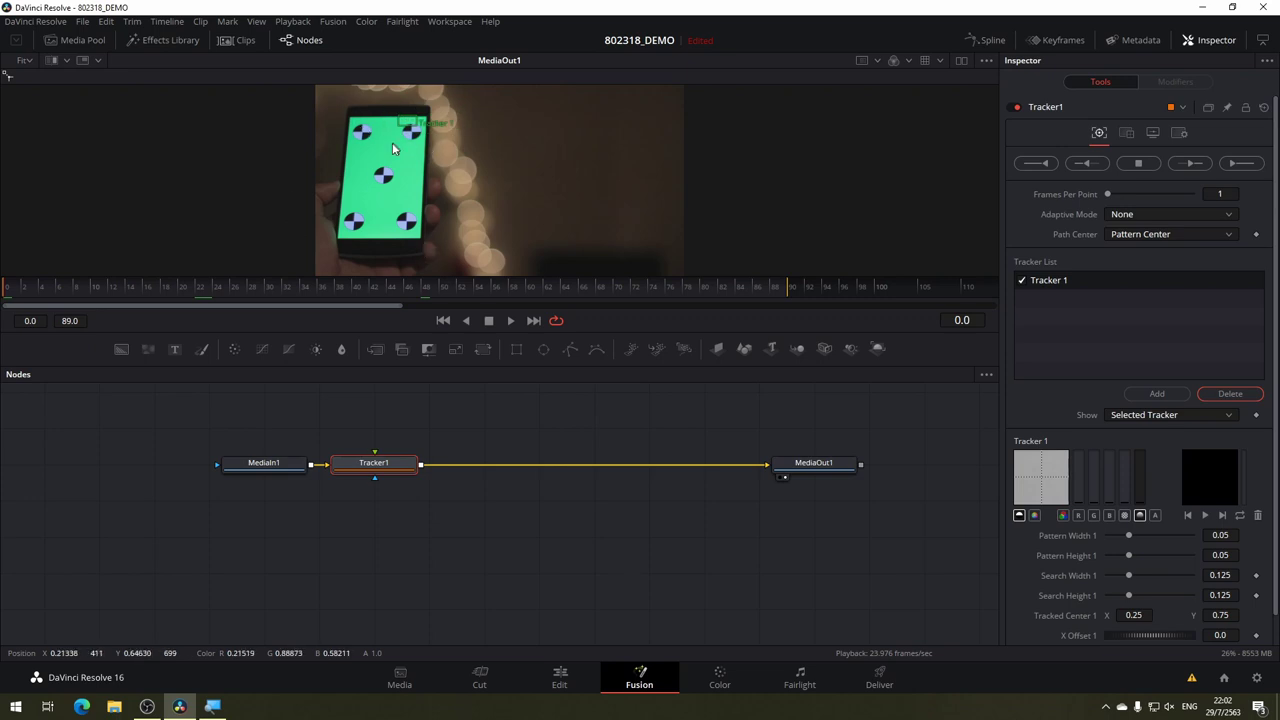
Place Trackers 1 and 2 on the upper-right and upper-left markers with enlarged search areas.
scroll(411, 149, up, 3)
scroll(424, 176, down, 3)
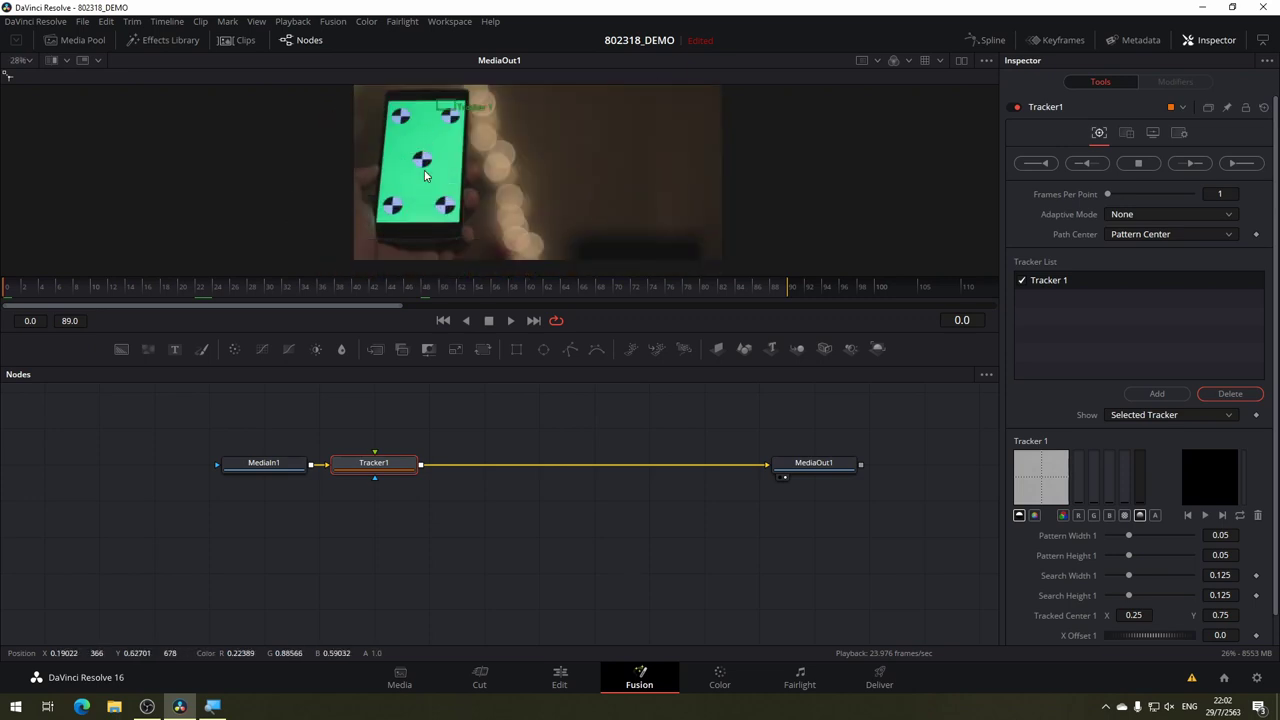
scroll(424, 168, up, 3)
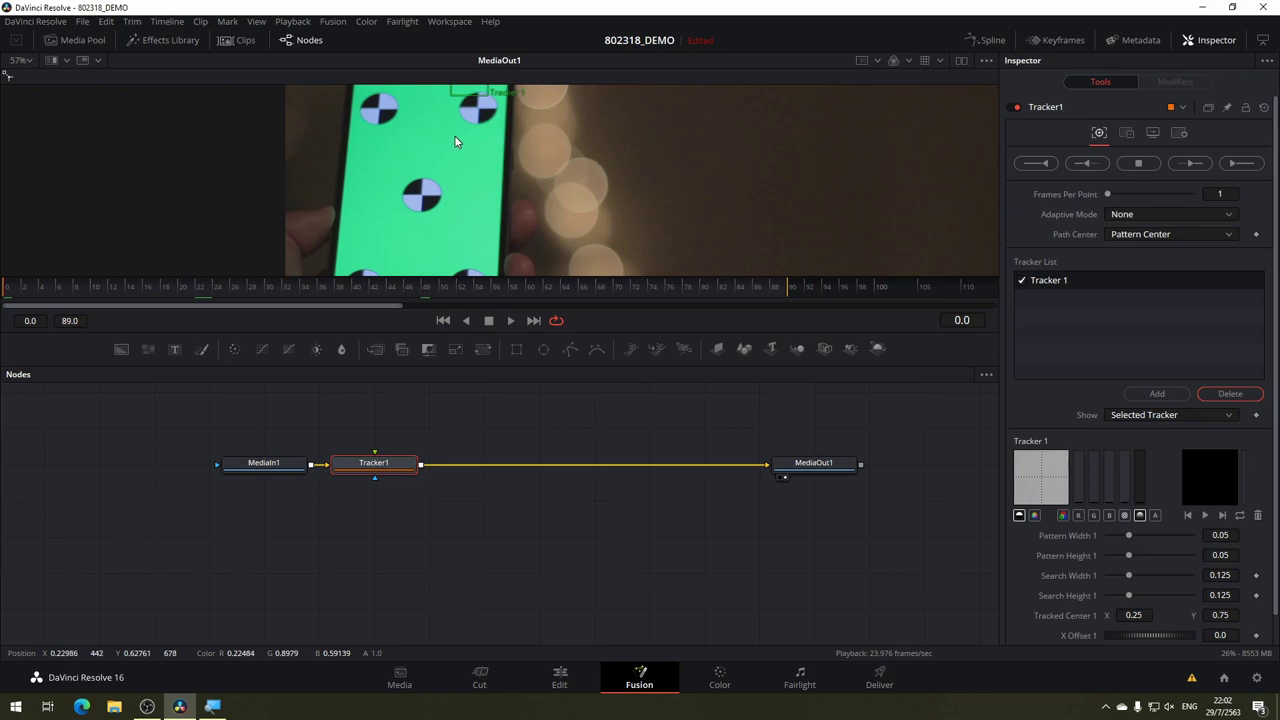
scroll(454, 135, up, 2)
mouse_move(441, 122)
mouse_down()
mouse_move(451, 151)
mouse_move(493, 181)
mouse_up()
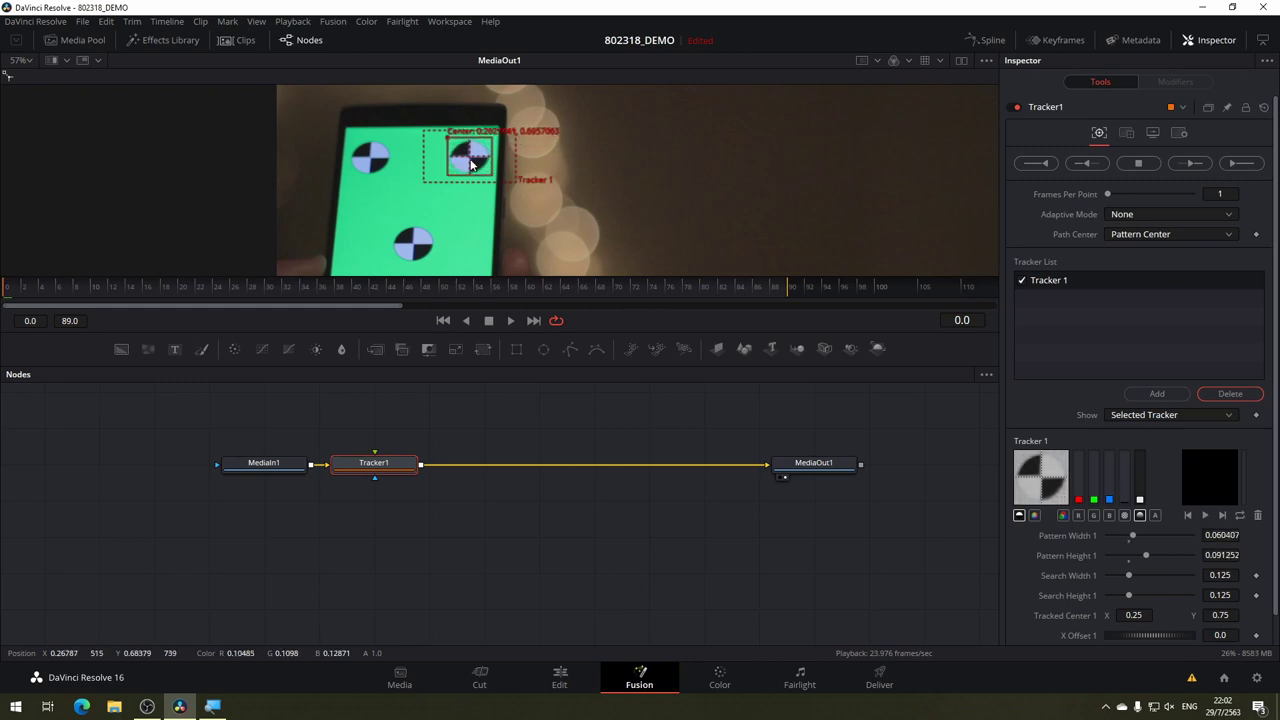
drag(449, 140, 449, 144)
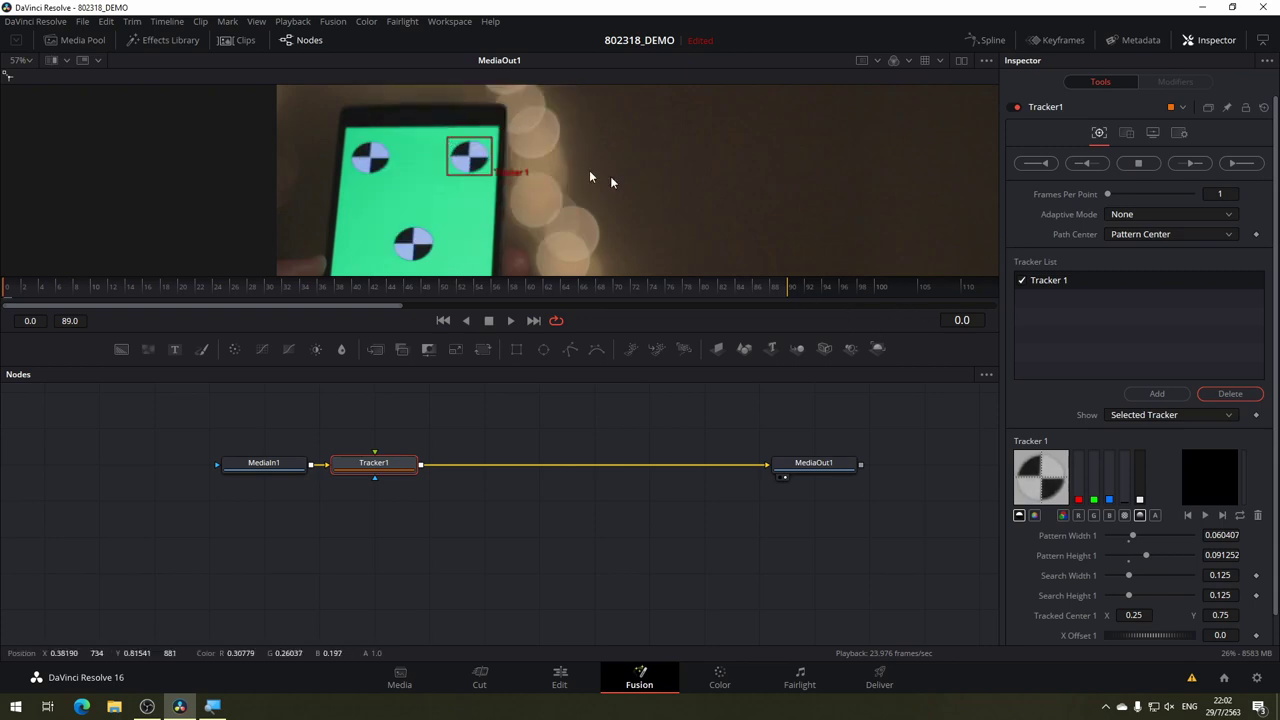
click(1170, 396)
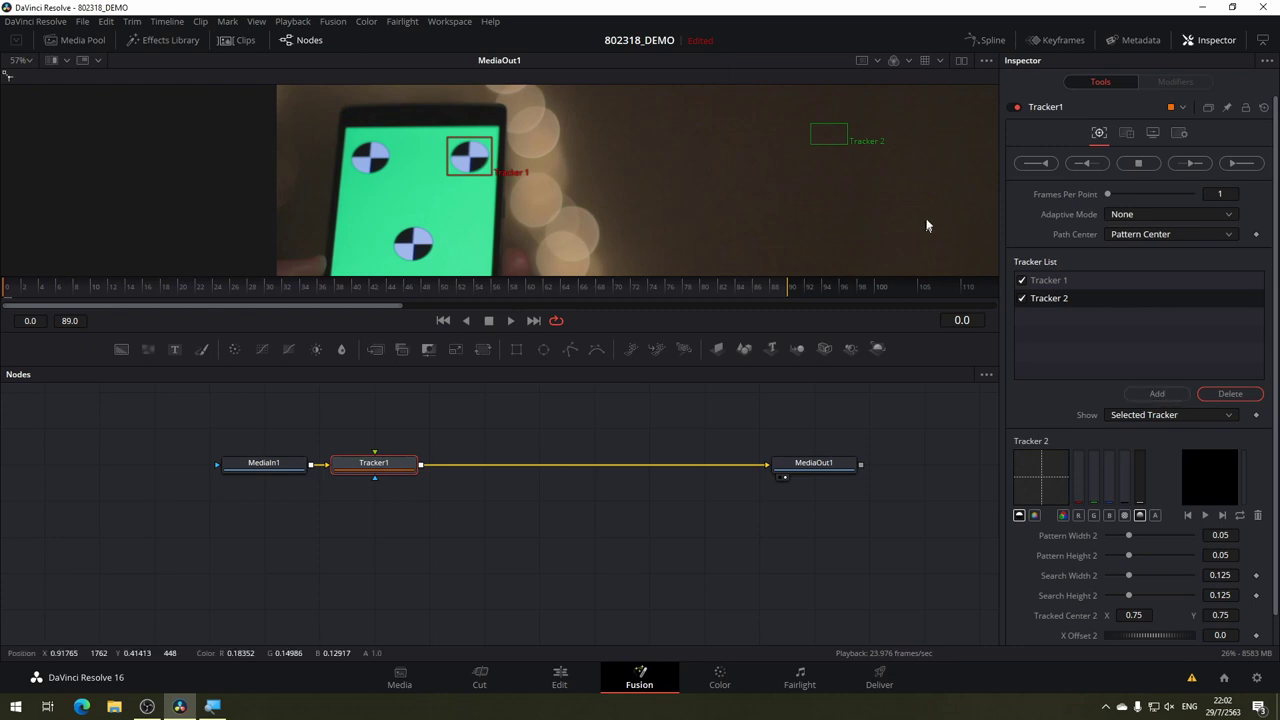
mouse_move(811, 129)
mouse_down()
mouse_move(351, 154)
mouse_move(394, 181)
mouse_up()
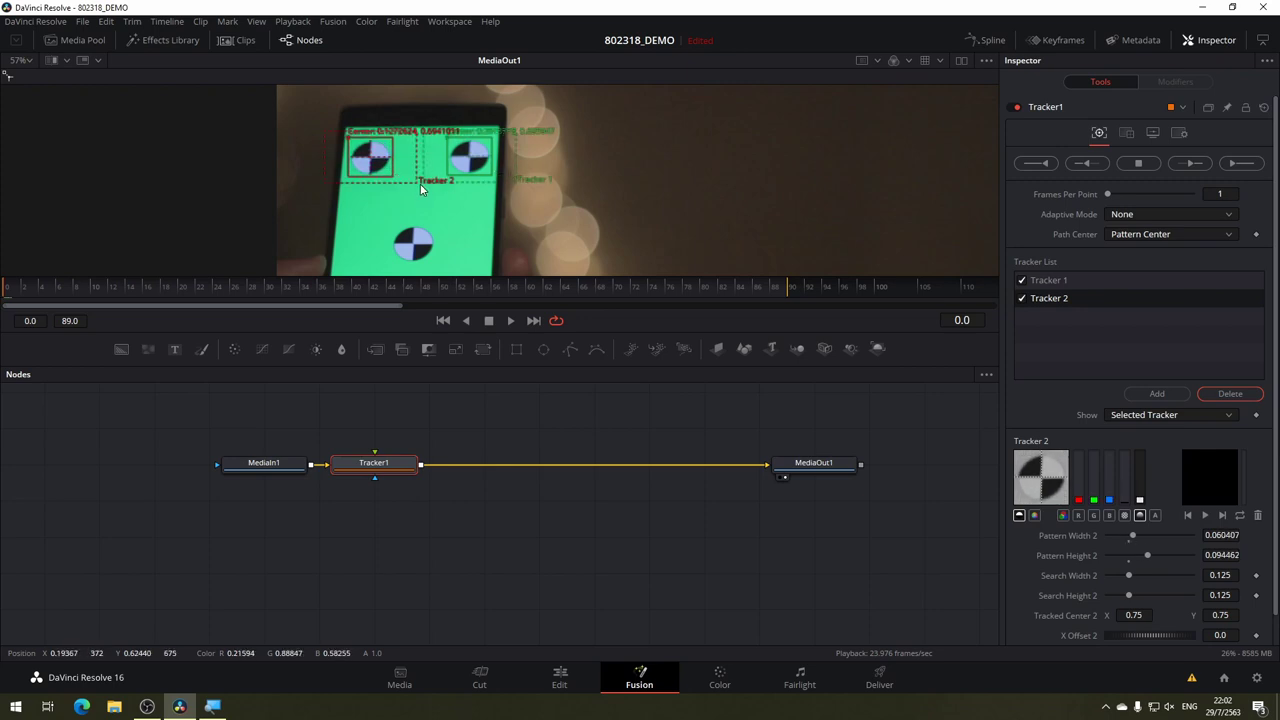
drag(416, 182, 424, 188)
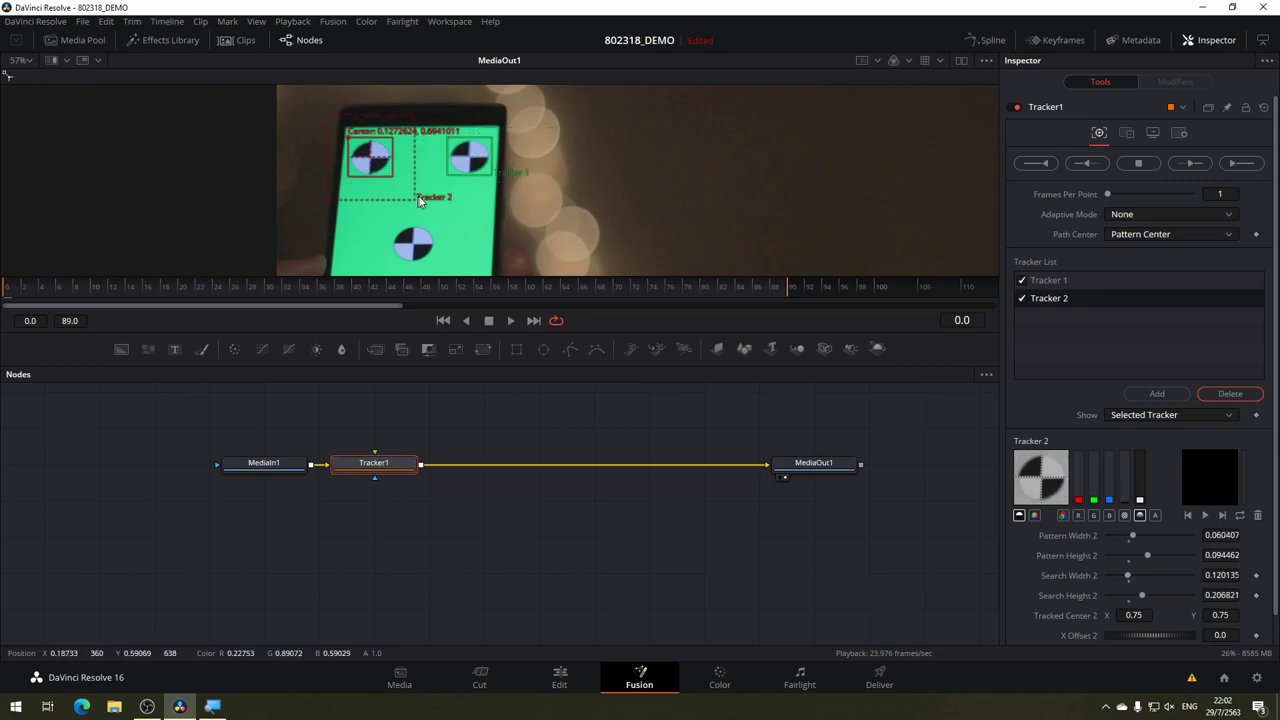
click(1062, 286)
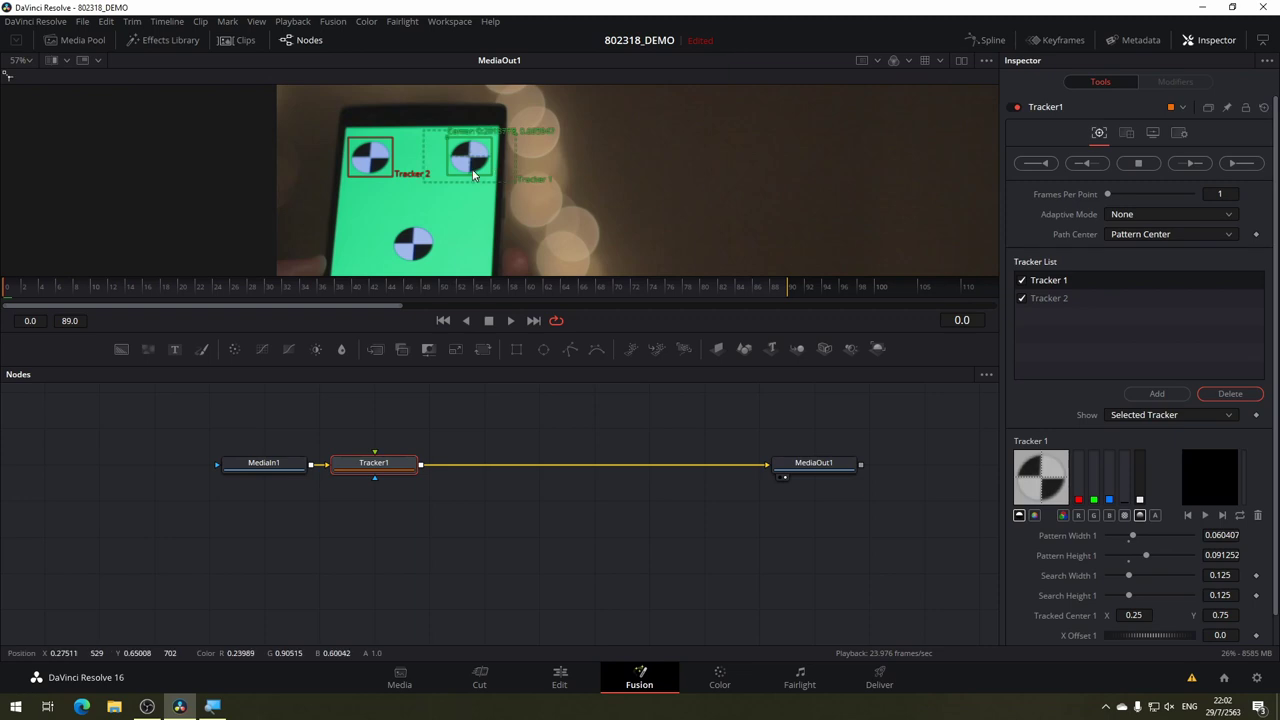
drag(512, 181, 521, 190)
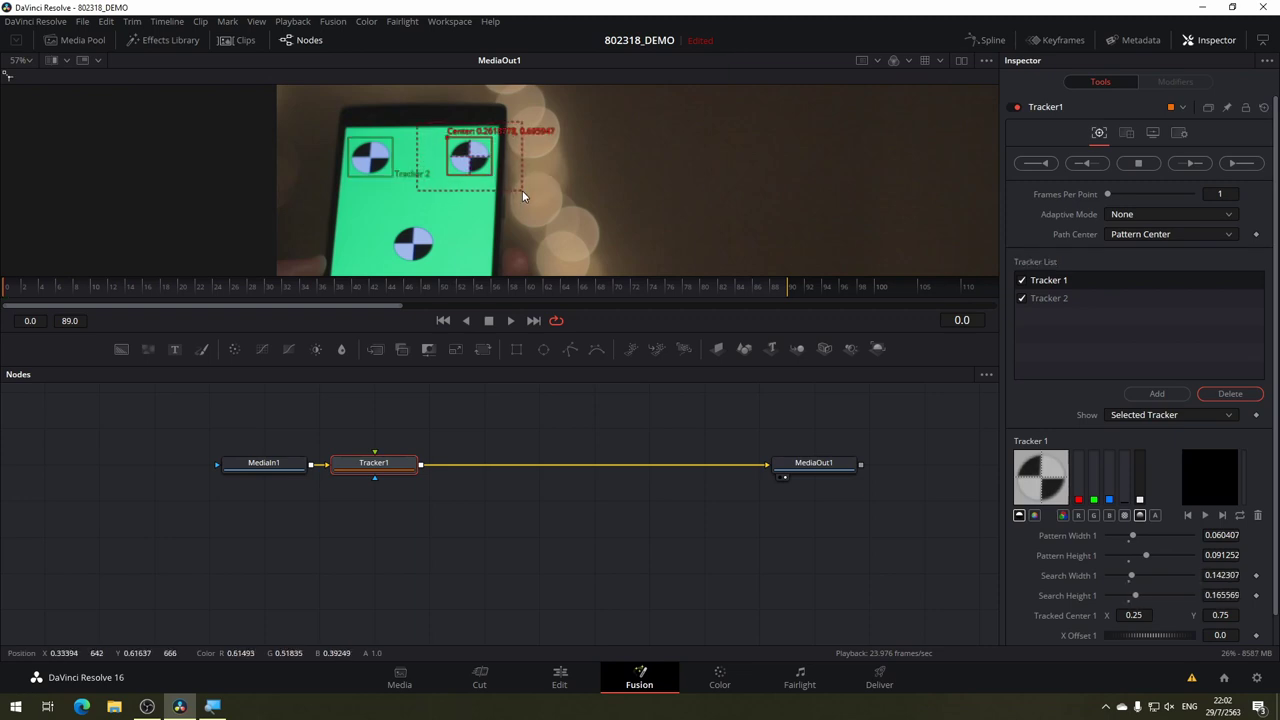
Add Trackers 3 and 4 on the lower-right and lower-left markers.
click(1165, 395)
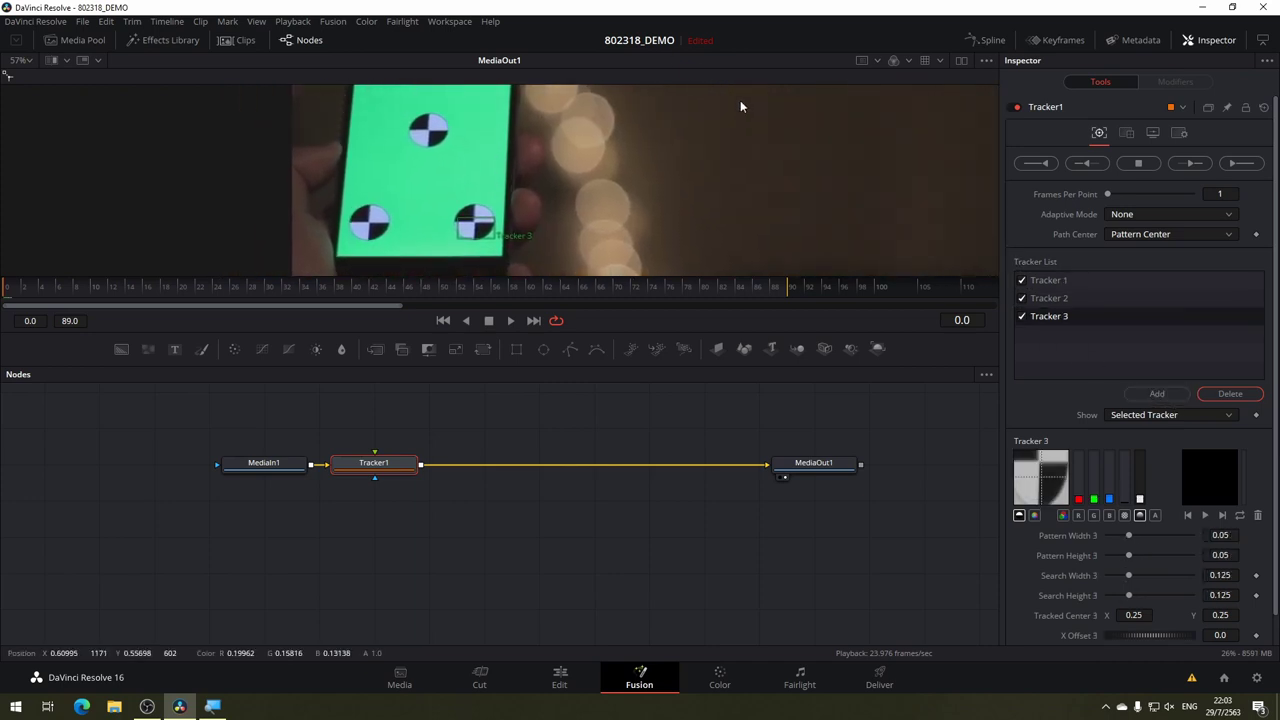
mouse_move(458, 224)
mouse_down()
mouse_move(474, 221)
mouse_move(499, 248)
mouse_up()
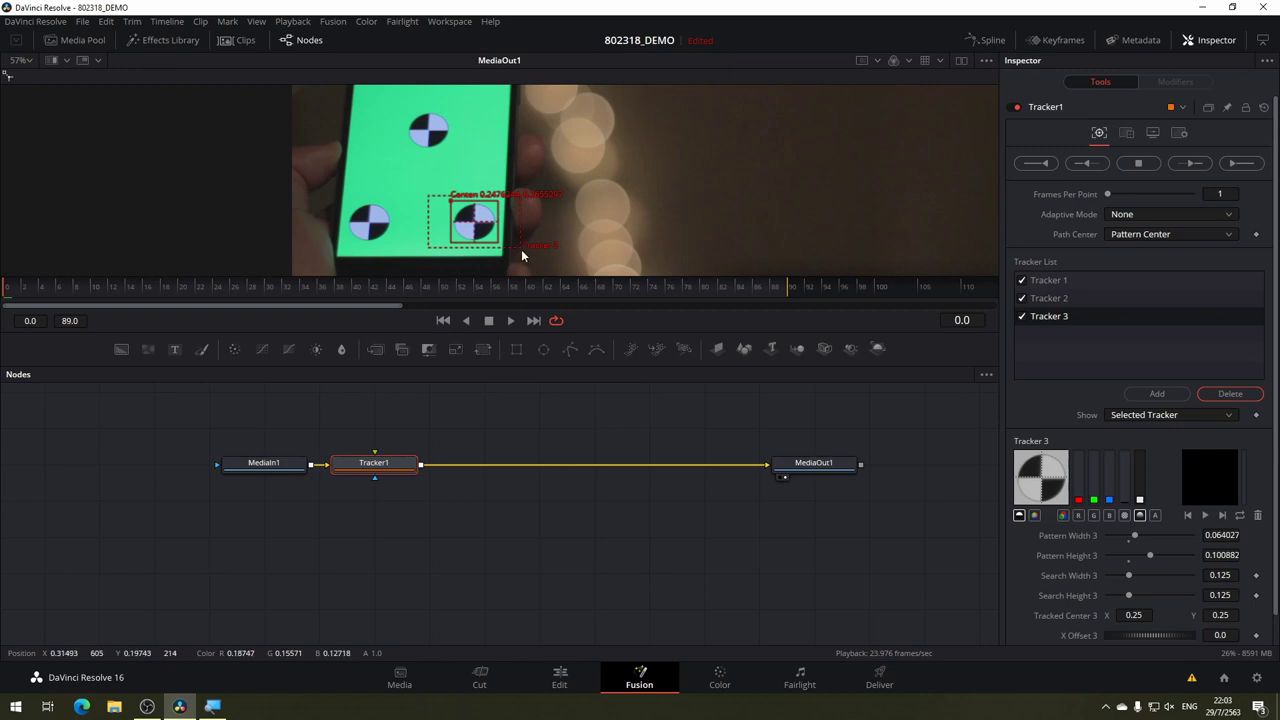
drag(521, 252, 528, 260)
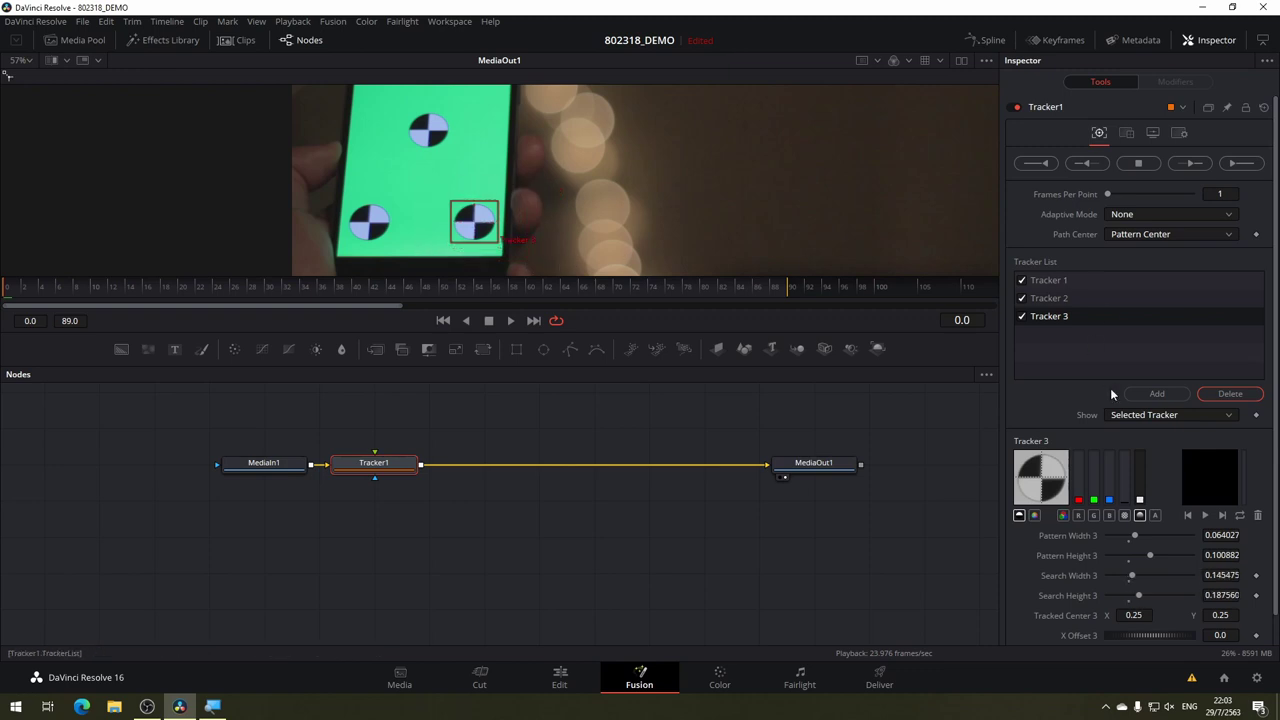
click(1150, 395)
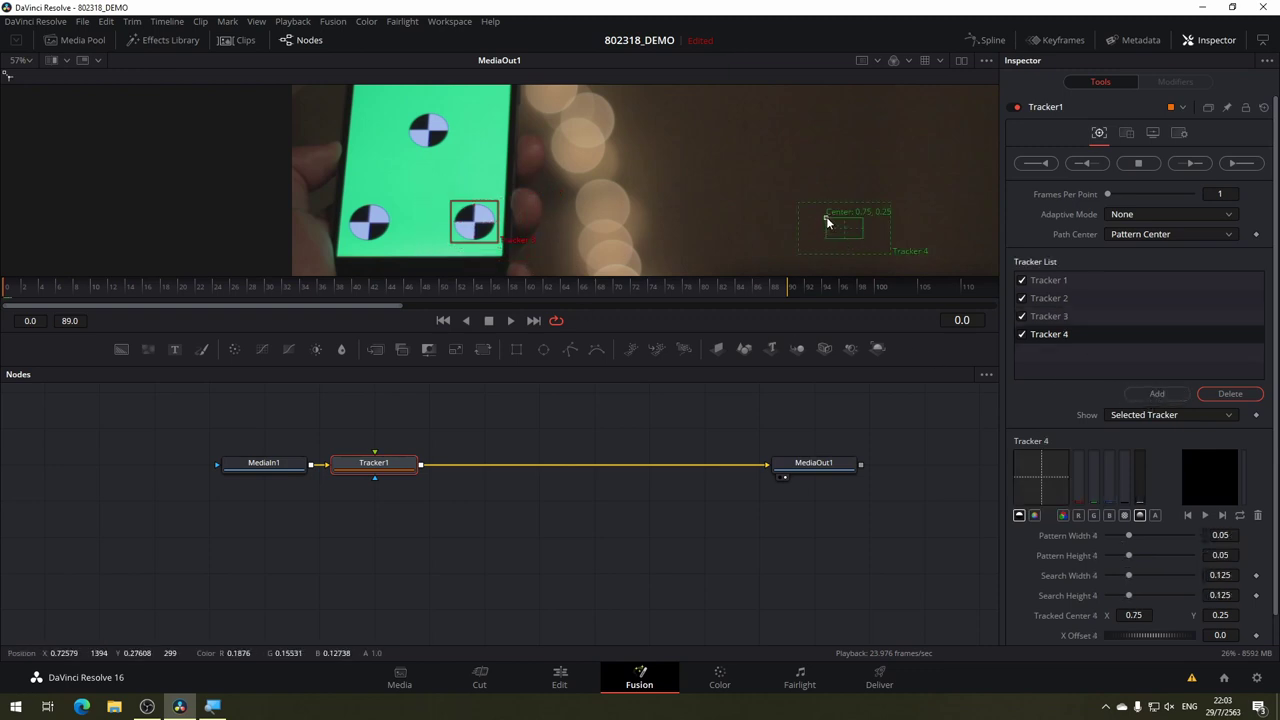
mouse_move(826, 222)
mouse_down()
mouse_move(351, 211)
mouse_move(417, 261)
mouse_up()
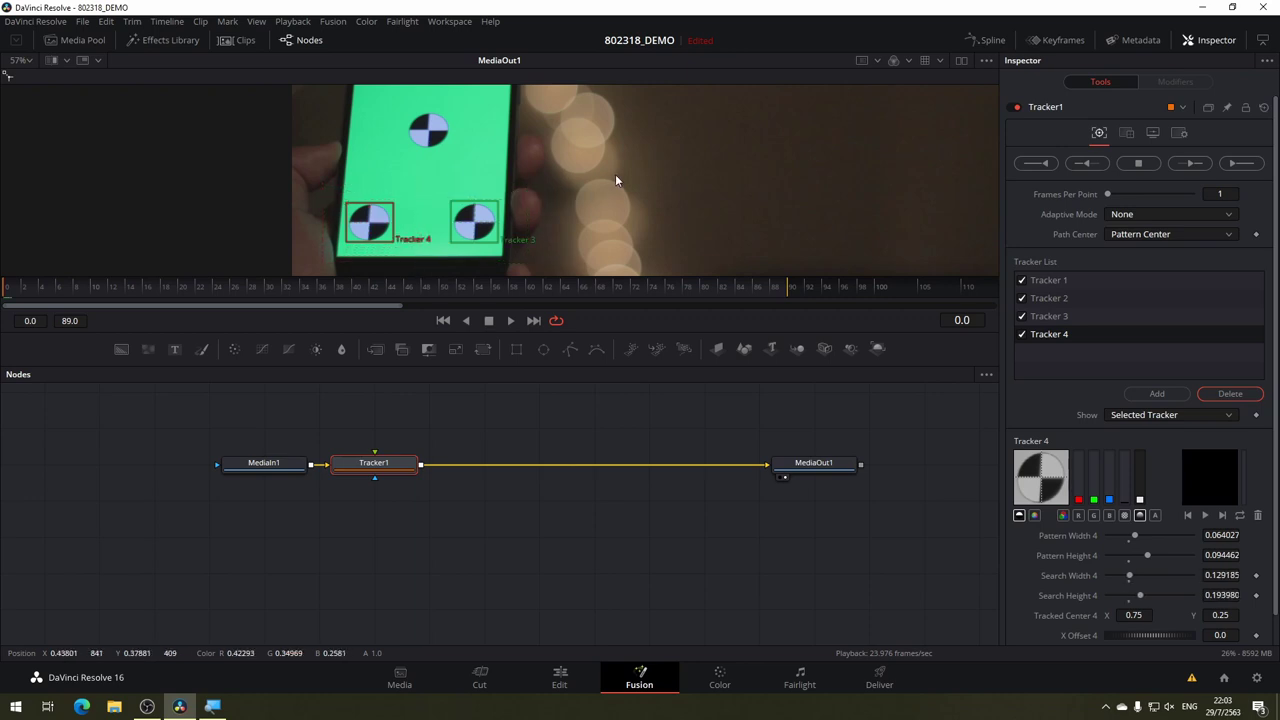
Set Adaptive Mode to Every Frame and Path Center to Track Center (Append).
click(1148, 212)
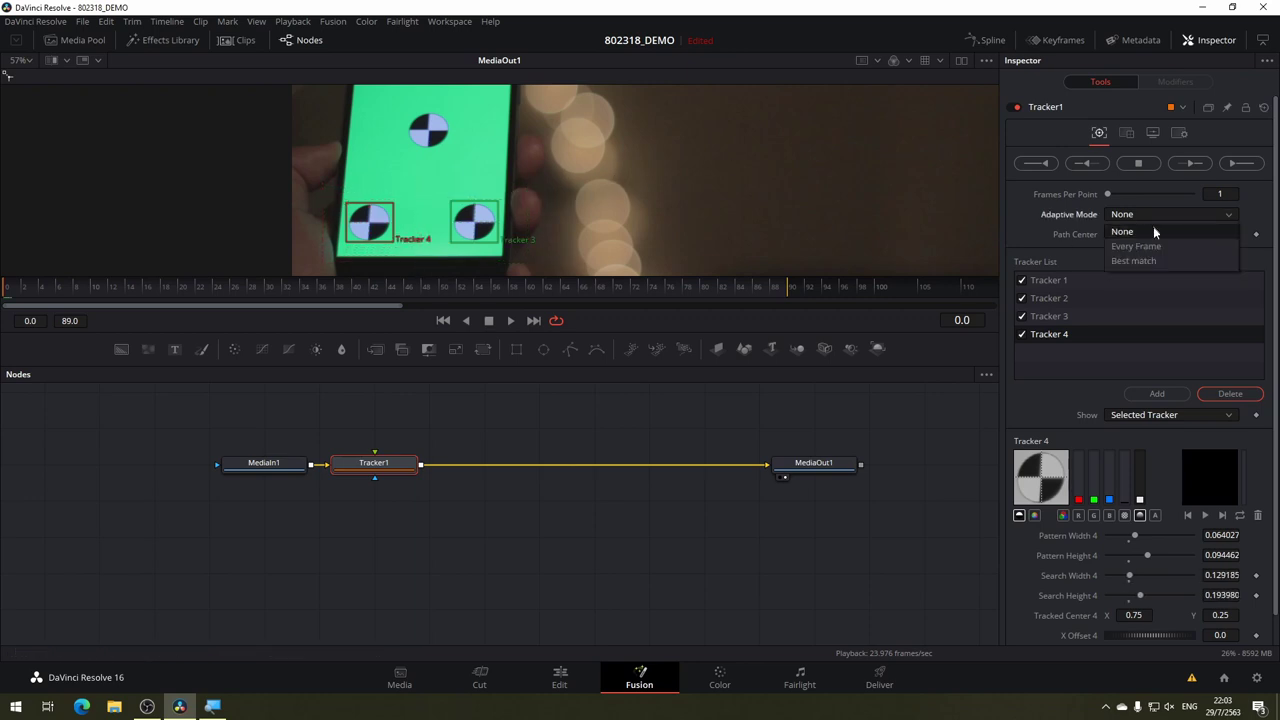
click(1164, 246)
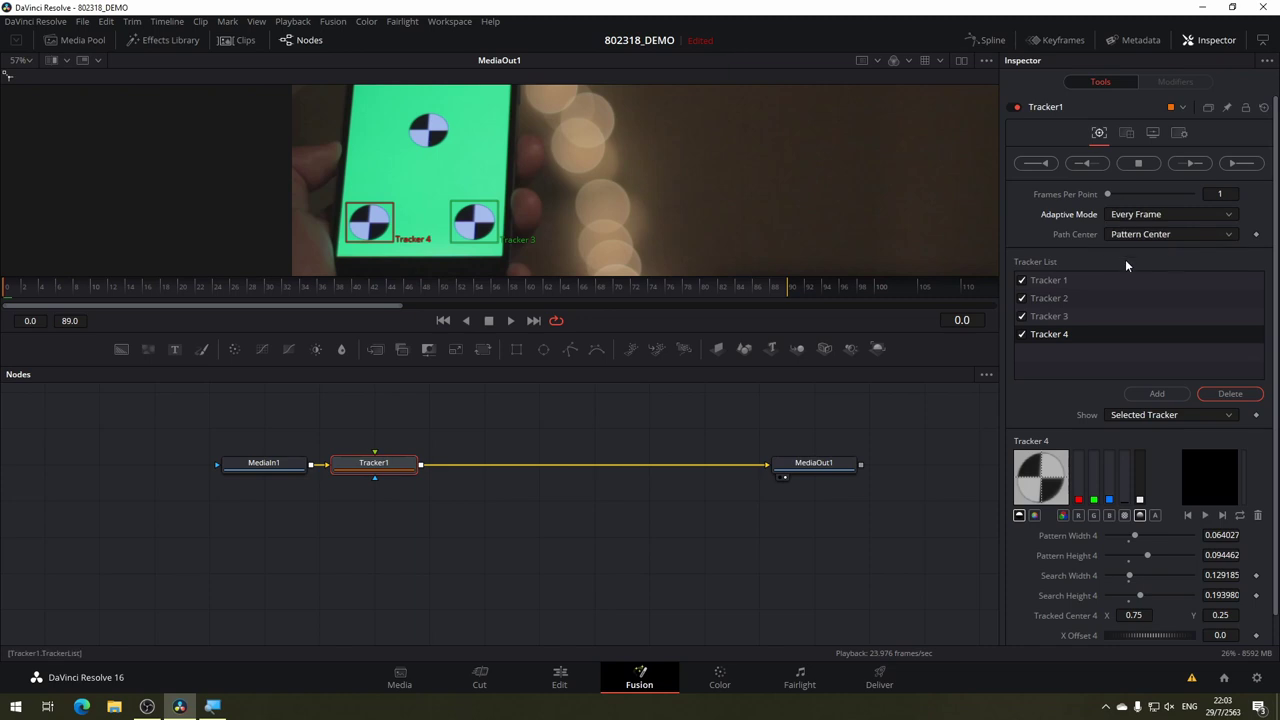
click(1148, 236)
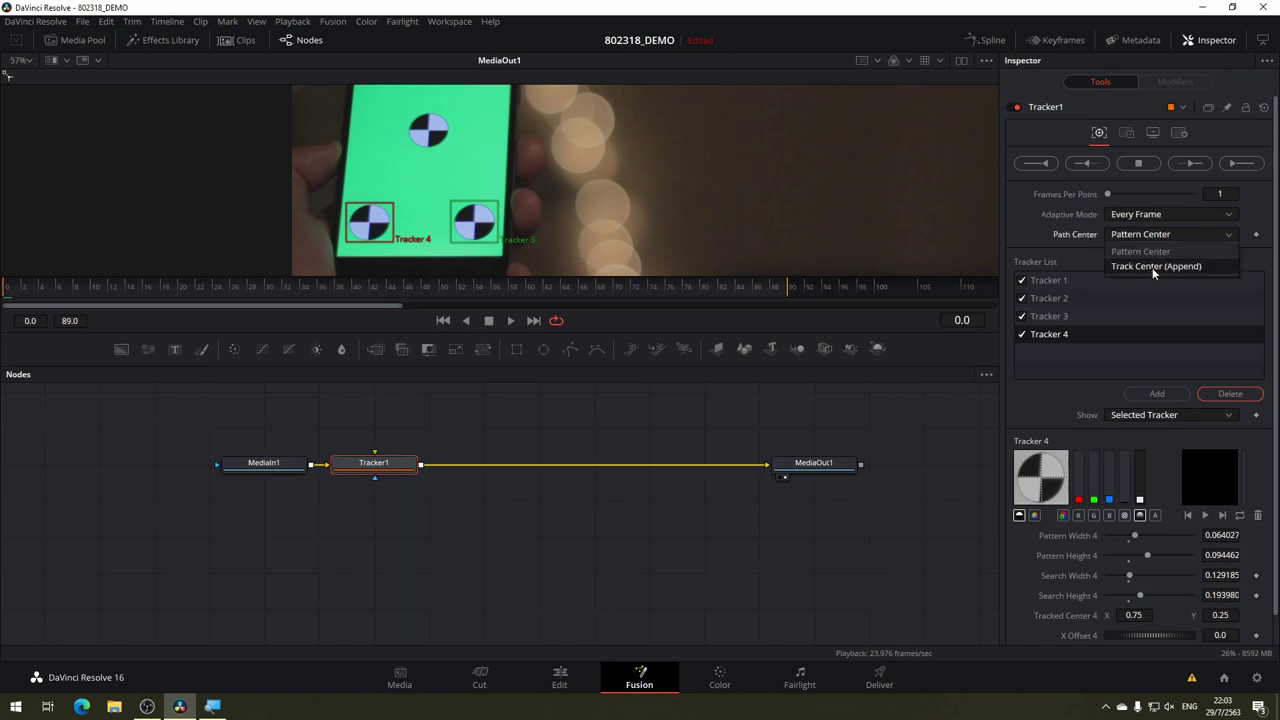
click(1152, 267)
mouse_move(596, 160)
mouse_down()
mouse_move(693, 234)
mouse_move(588, 173)
mouse_up()
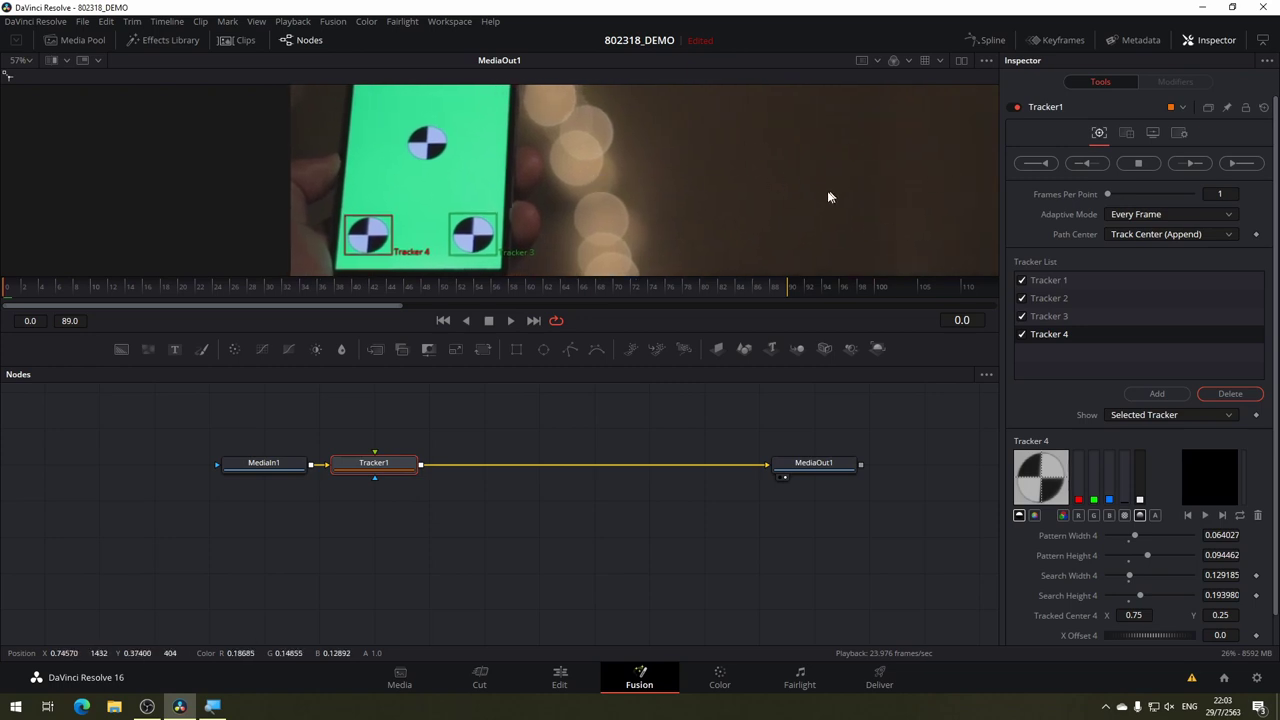
Track all four markers forward through the clip and scrub back to verify the tracking.
click(1237, 165)
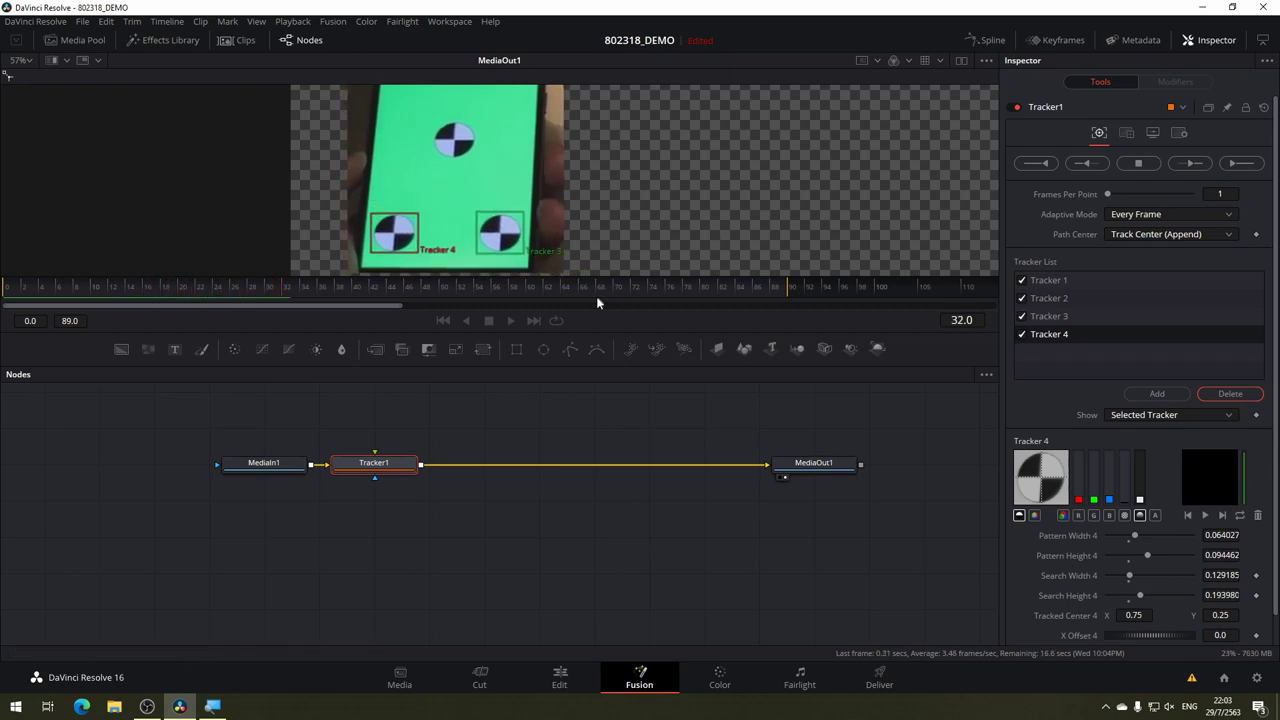
drag(579, 332, 575, 465)
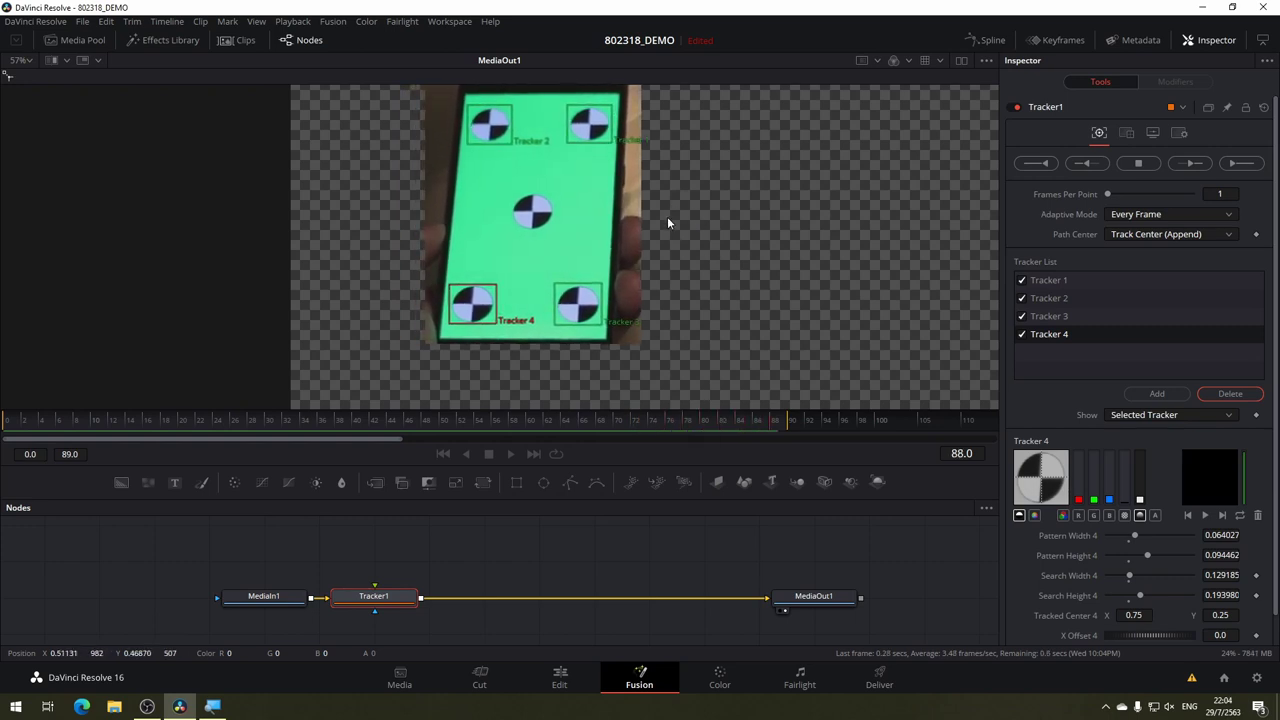
click(767, 414)
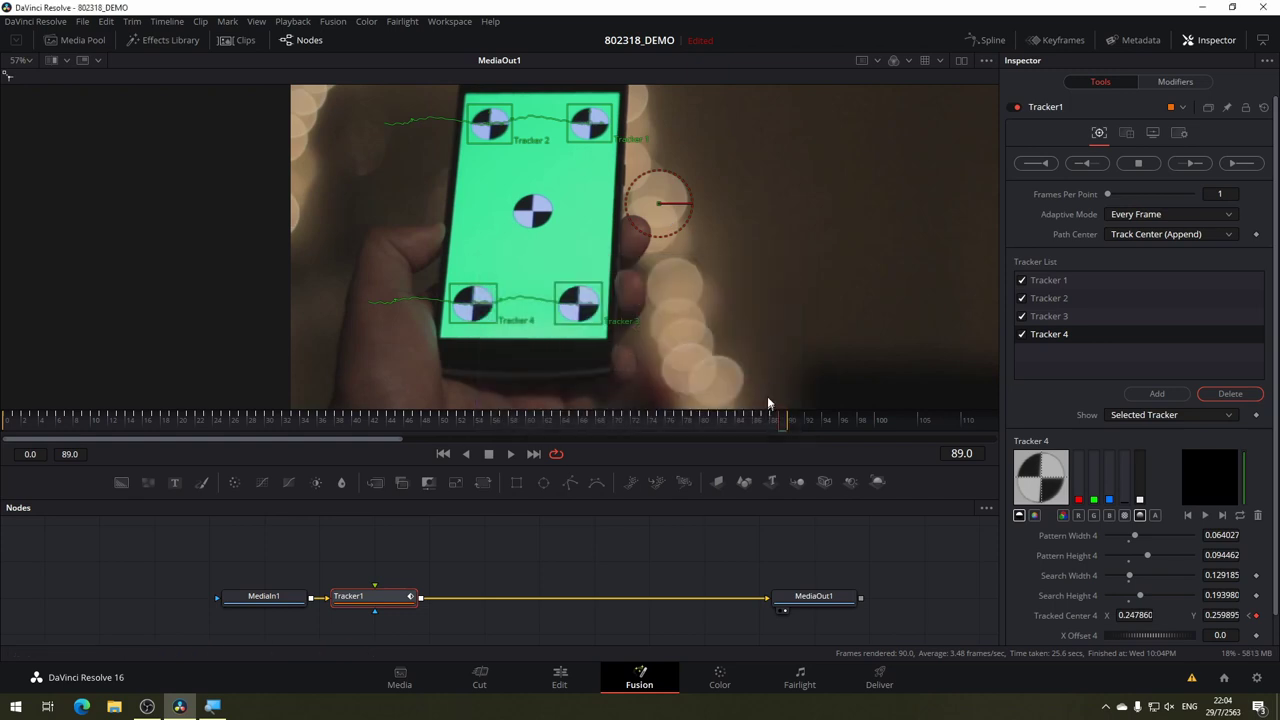
drag(694, 412, 662, 418)
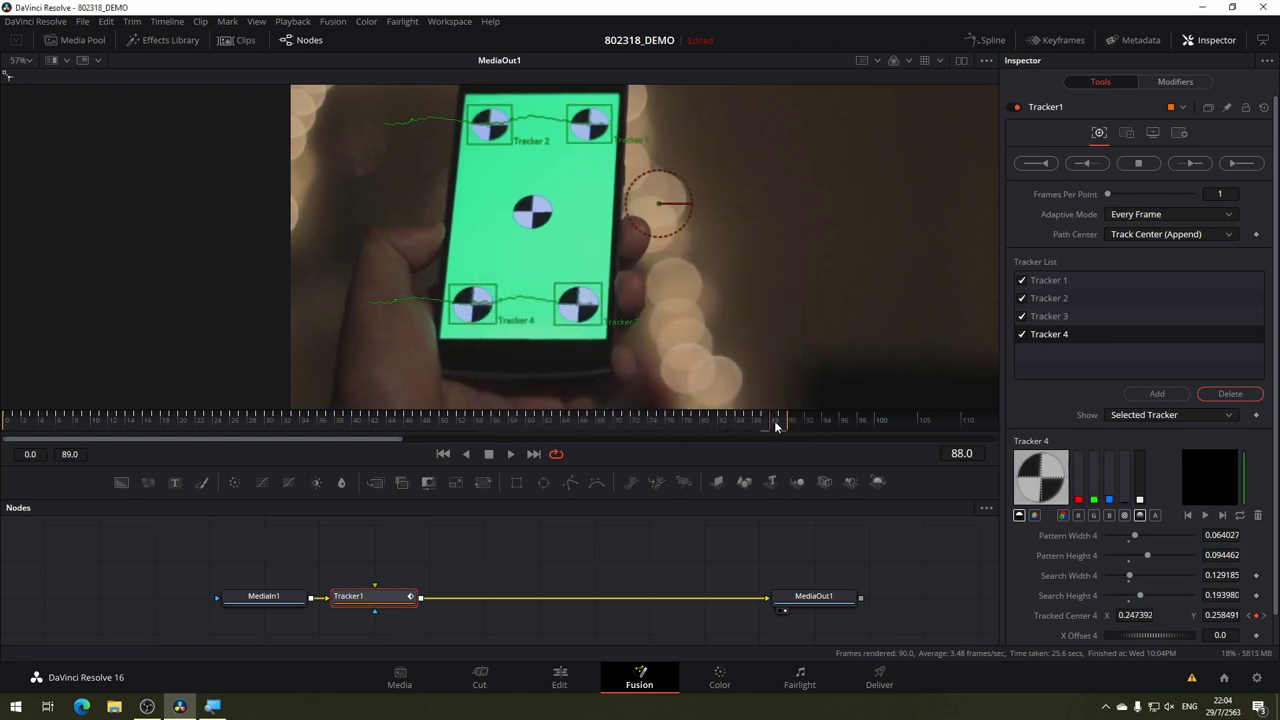
mouse_move(575, 430)
mouse_down()
mouse_move(3, 427)
mouse_move(648, 452)
mouse_move(784, 425)
mouse_up()
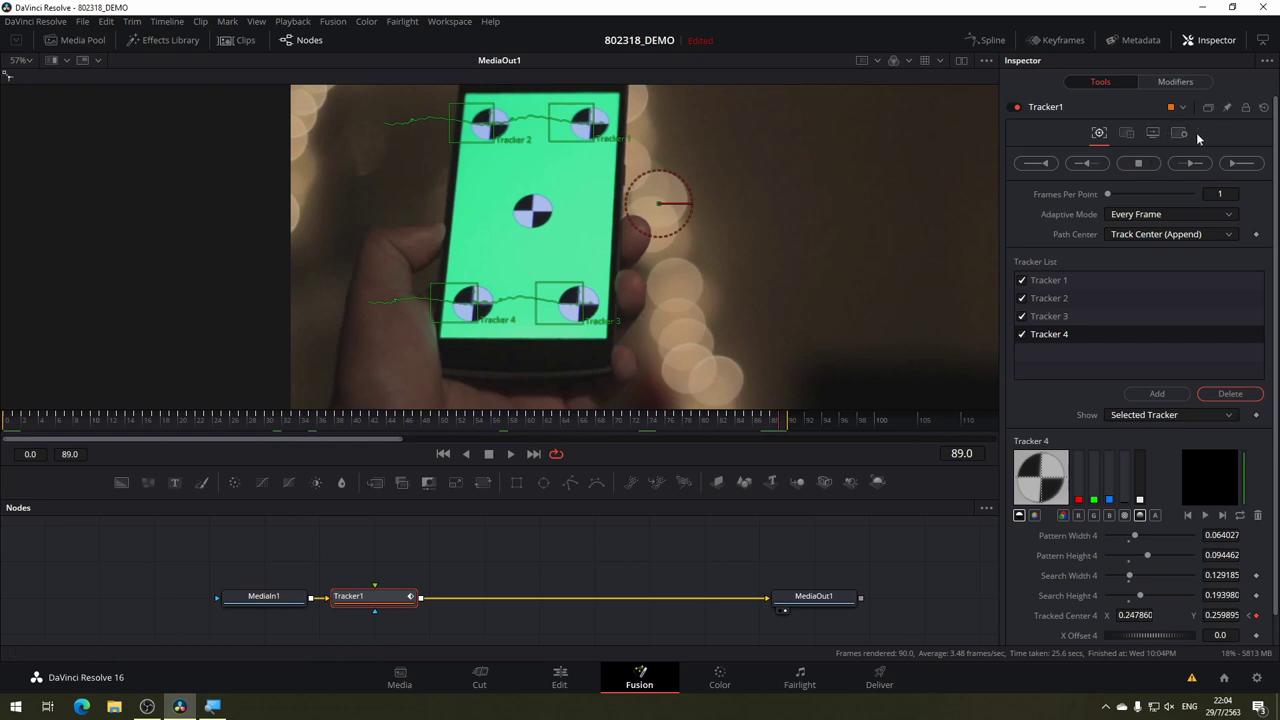
Switch Tracker1's operation to Corner Positioning.
click(1127, 133)
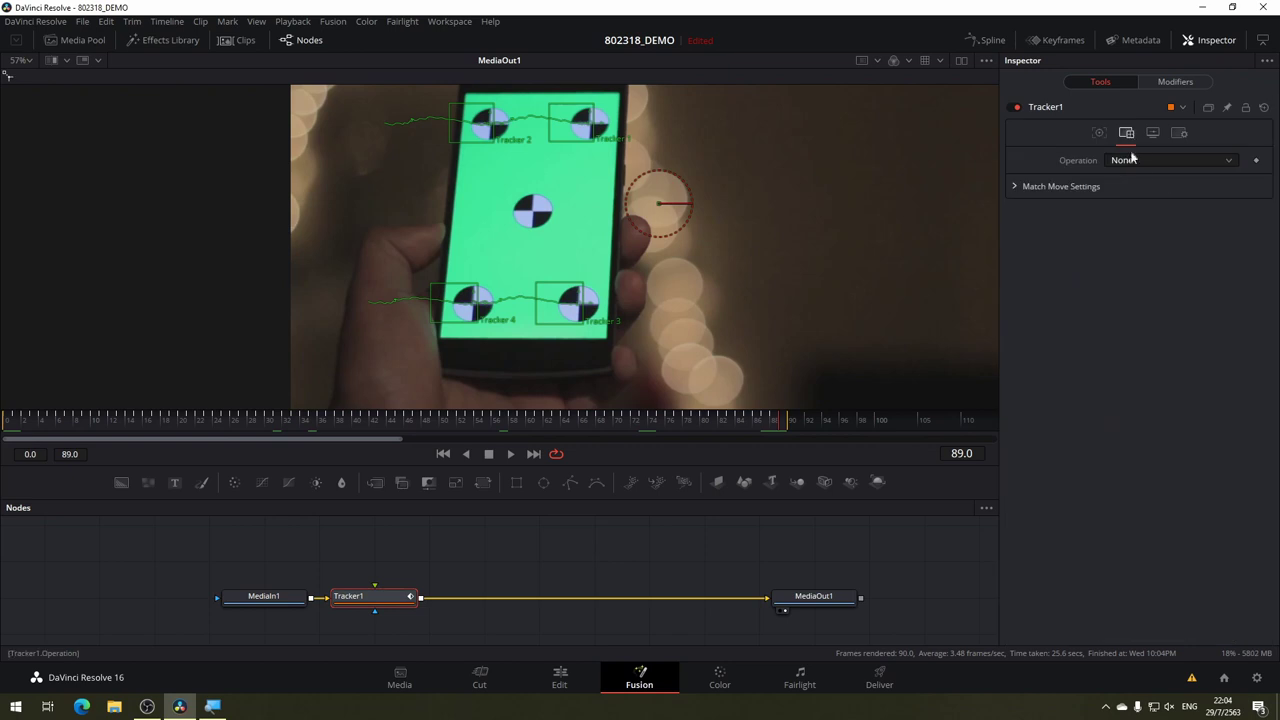
click(1146, 162)
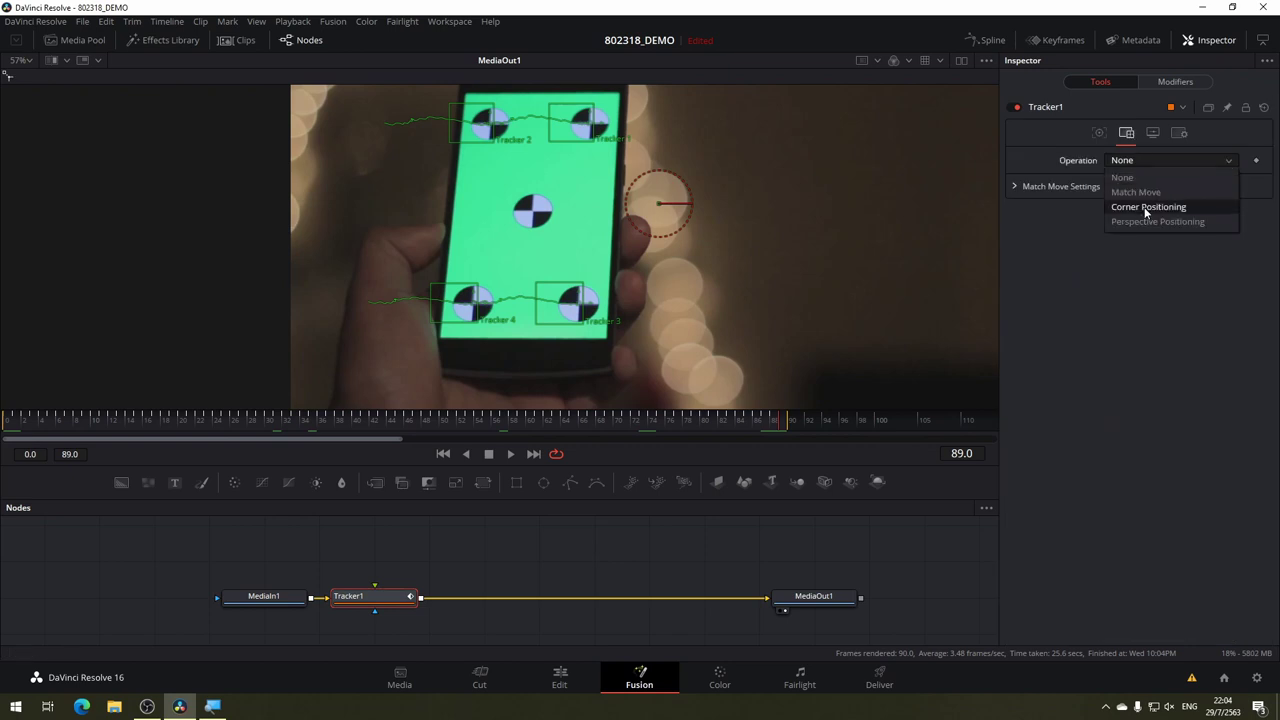
click(1146, 207)
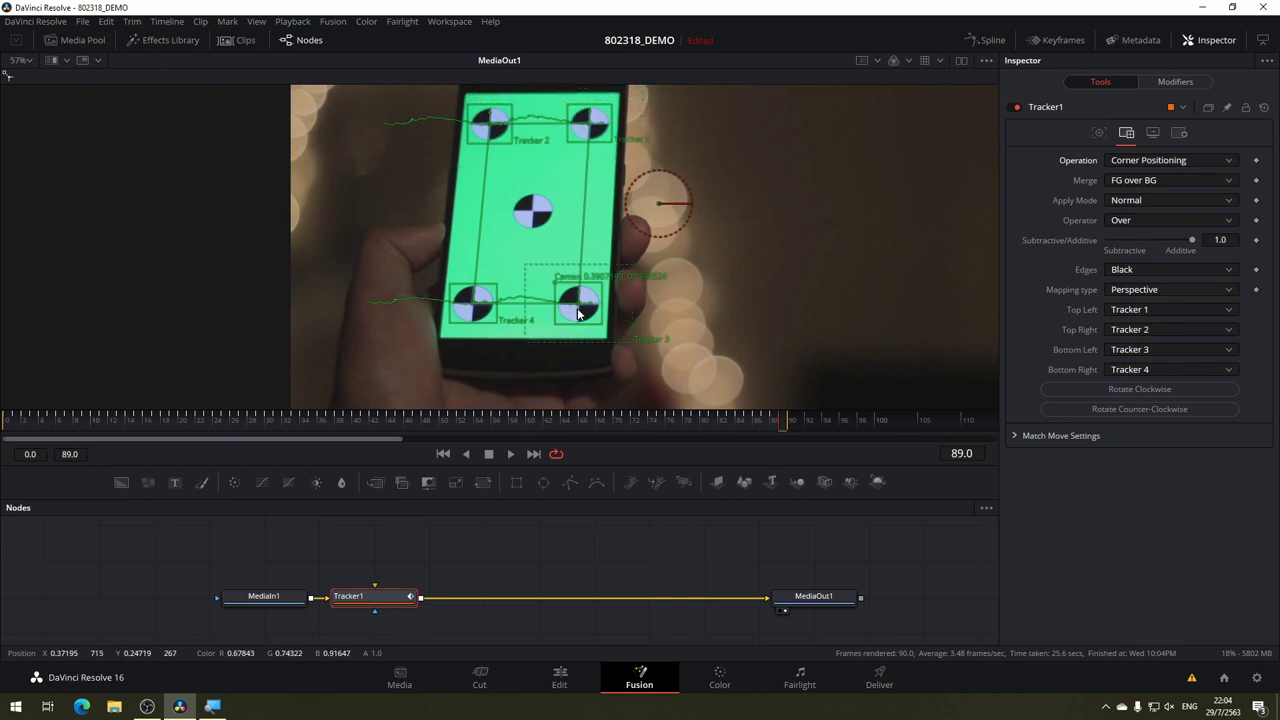
drag(288, 414, 72, 438)
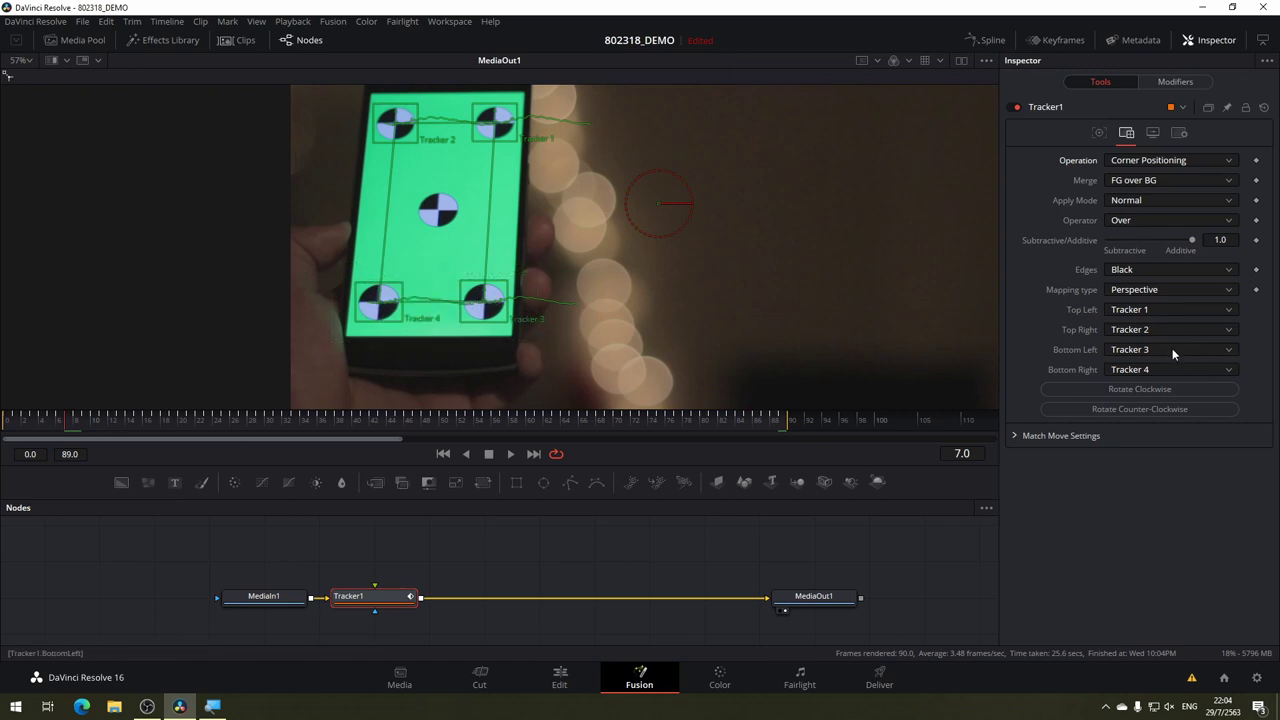
Assign Tracker 3 to the bottom-left corner and Tracker 4 to the bottom-right, then check frame 21.
click(1121, 349)
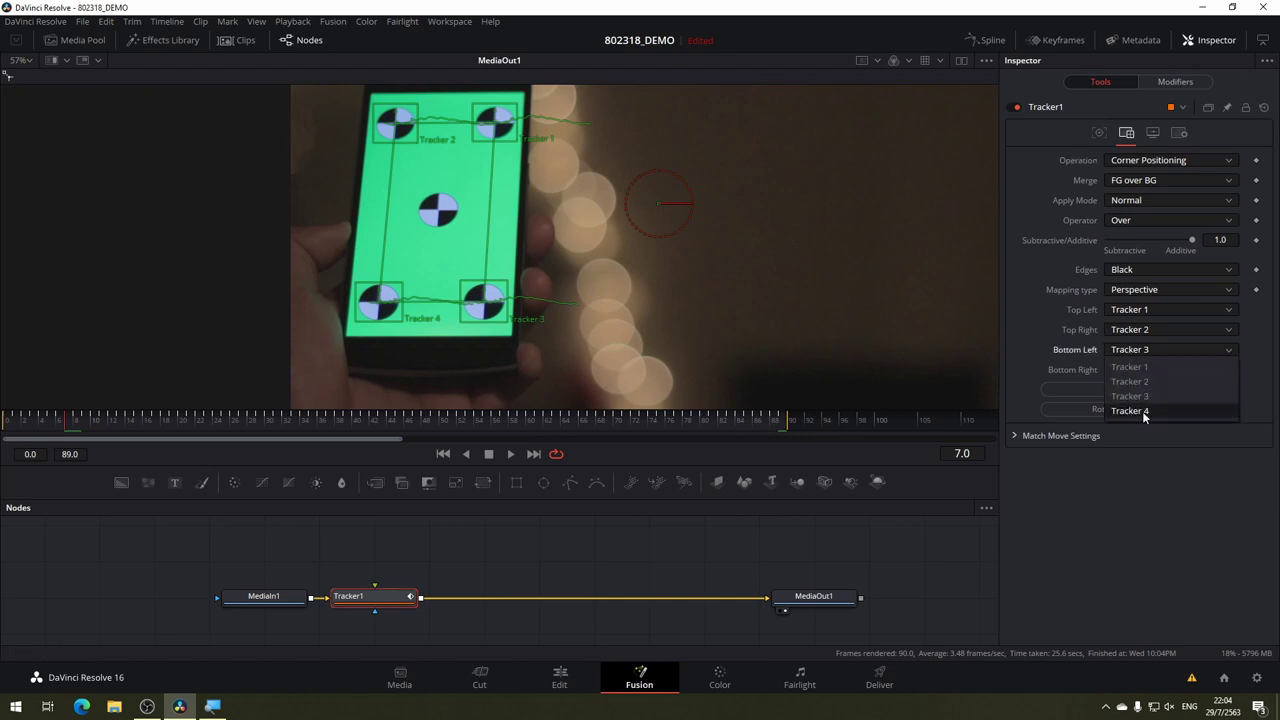
click(1142, 411)
click(1143, 370)
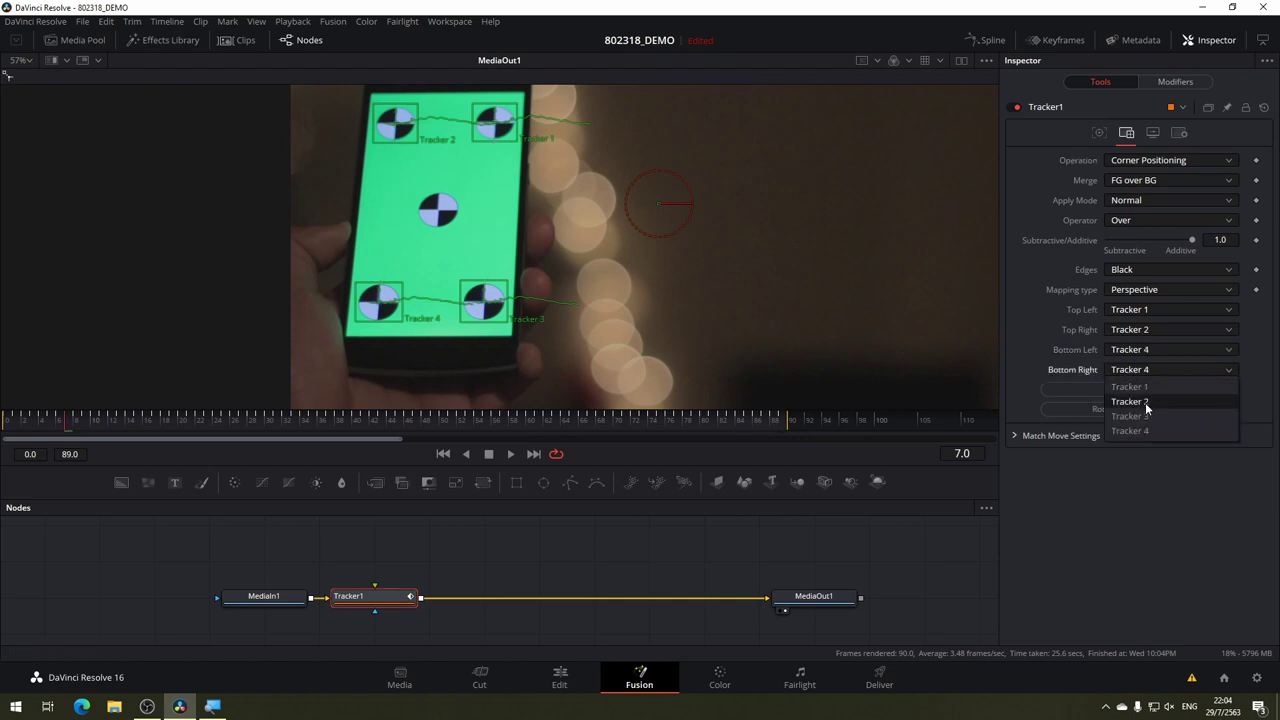
click(1145, 416)
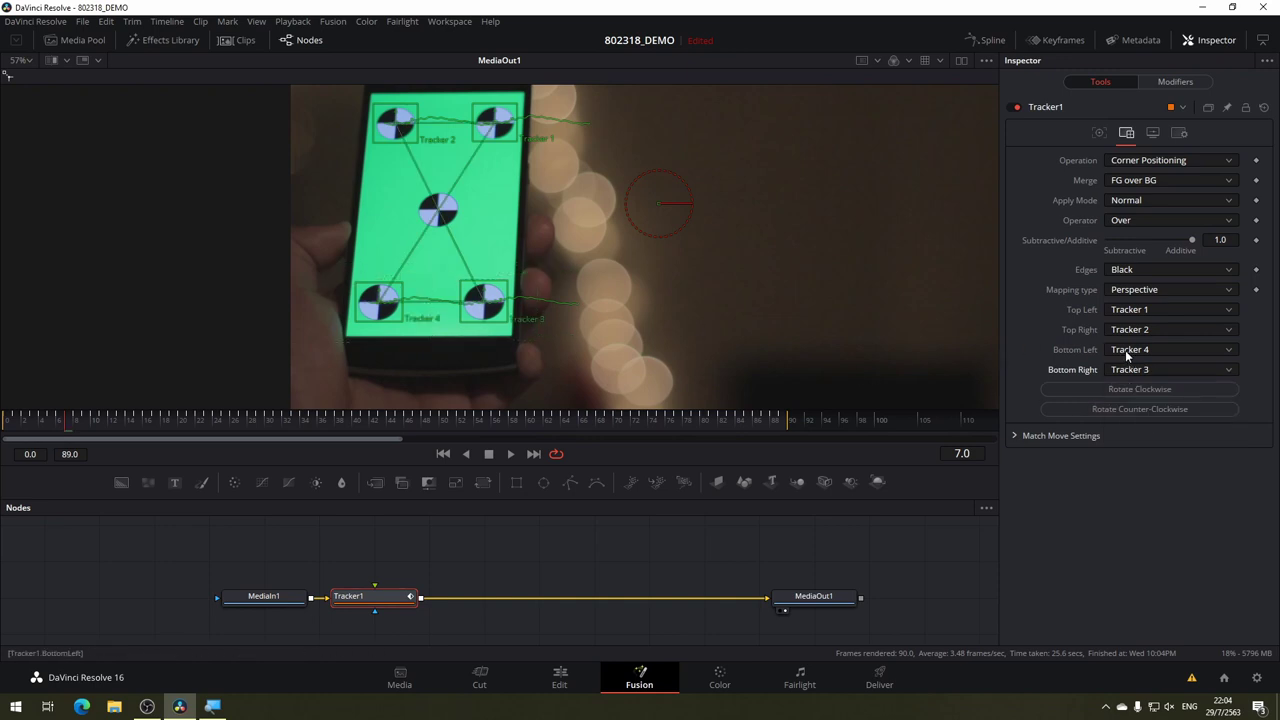
click(1128, 355)
click(1135, 396)
click(1137, 371)
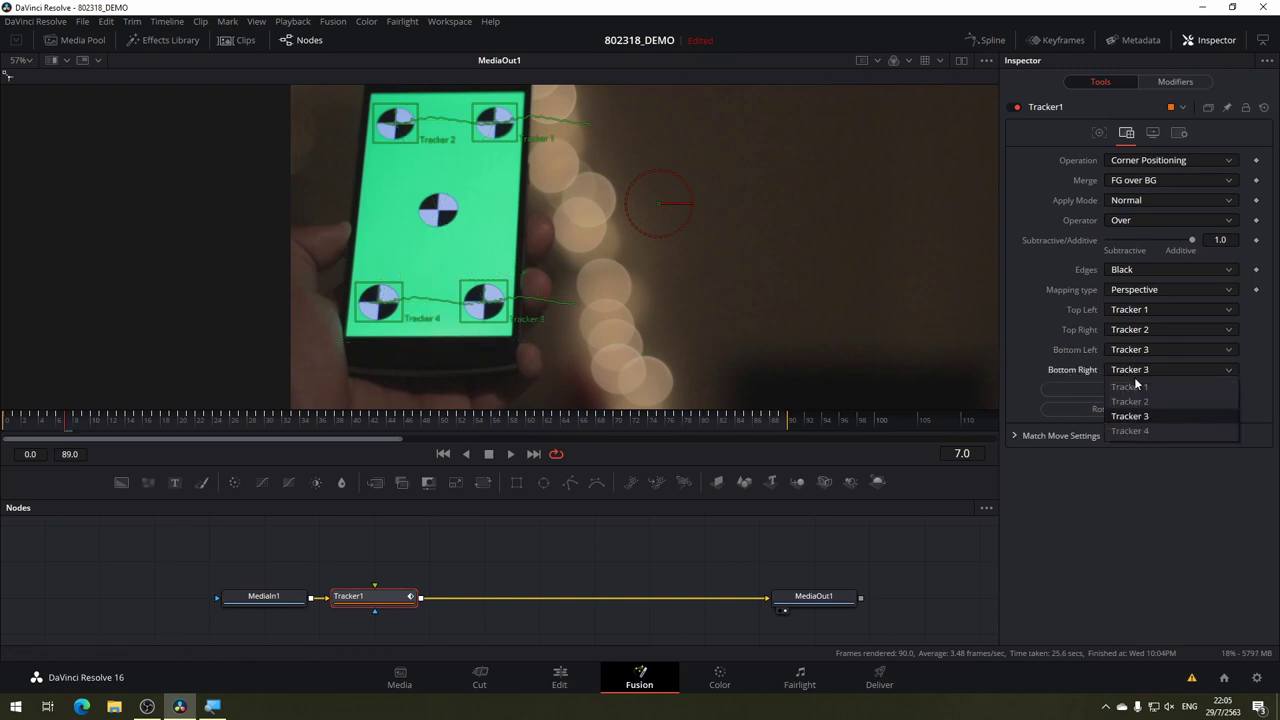
click(1138, 431)
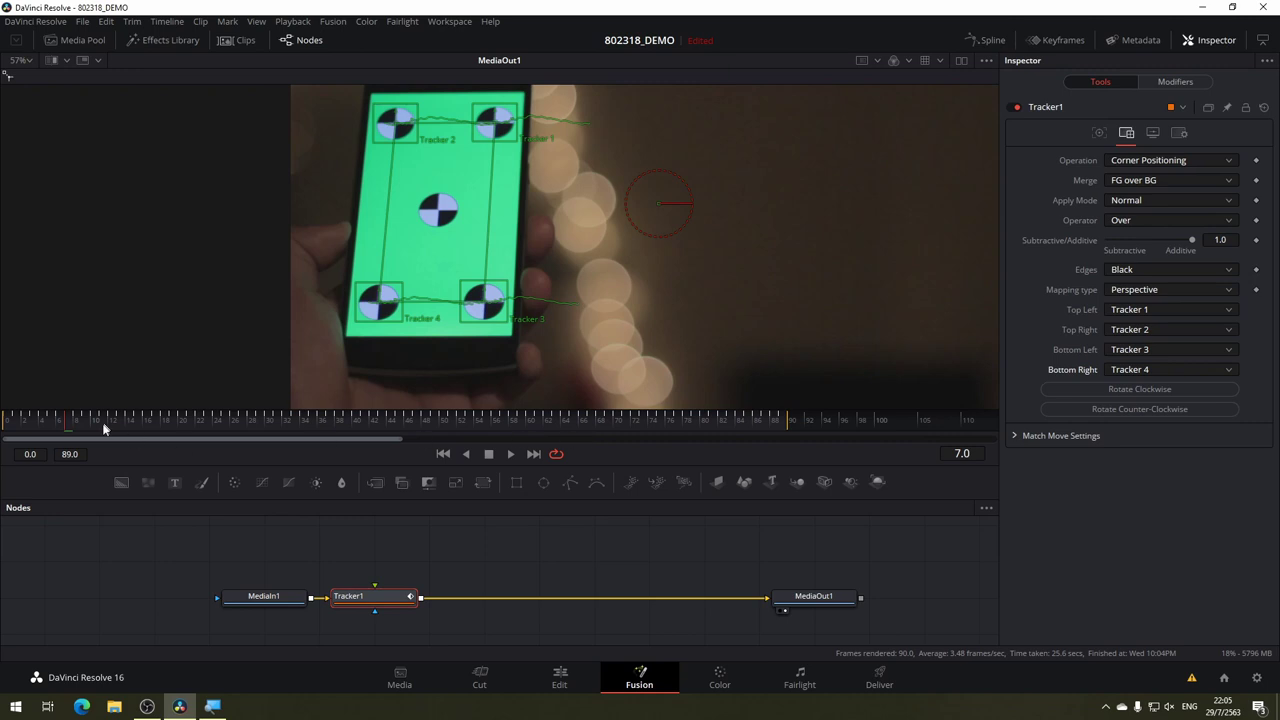
drag(47, 424, 188, 424)
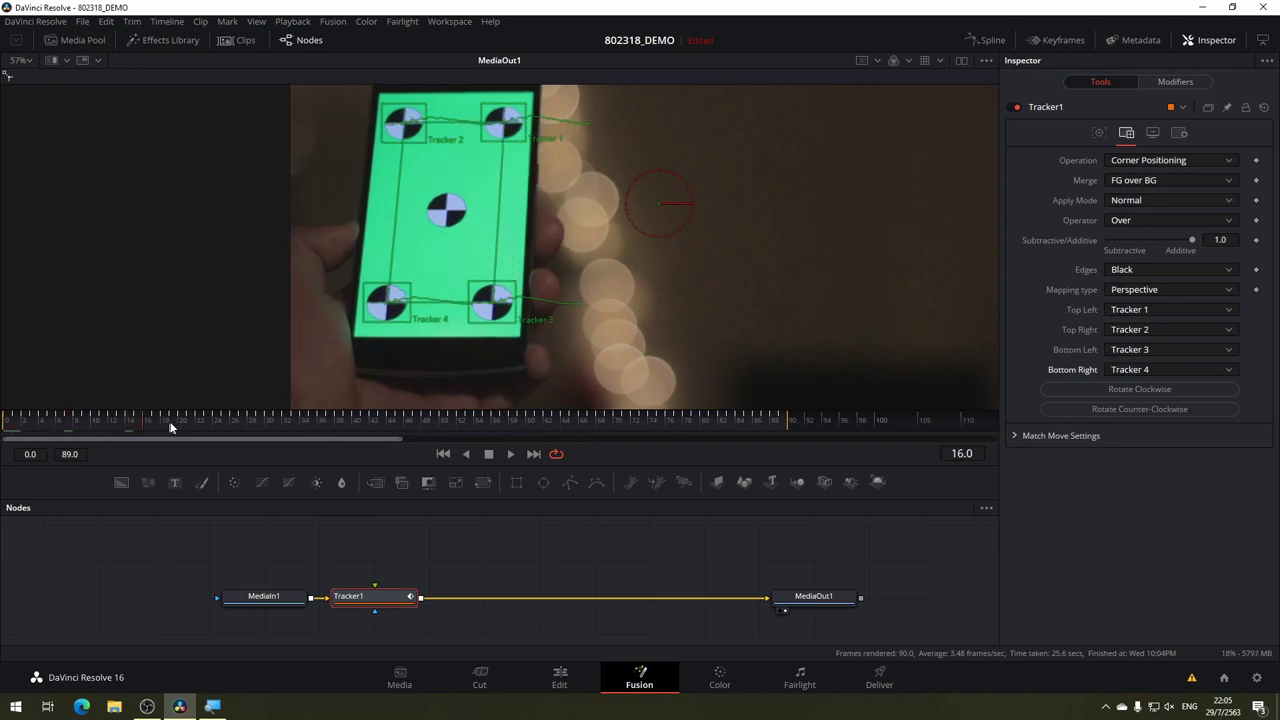
click(69, 42)
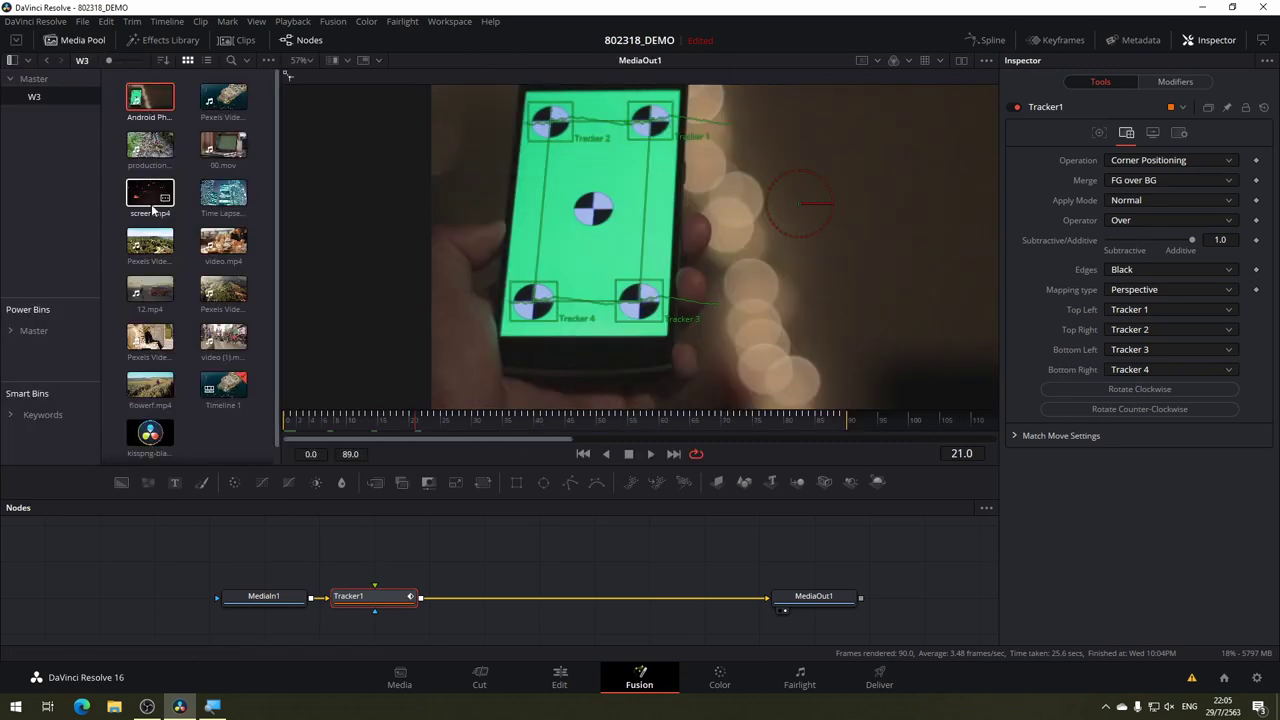
Add screen.mp4 as MediaIn2 feeding Tracker1 and scrub to check it pinned on the phone.
mouse_move(150, 195)
mouse_down()
mouse_move(232, 507)
mouse_move(280, 555)
mouse_move(395, 541)
mouse_move(370, 614)
mouse_up()
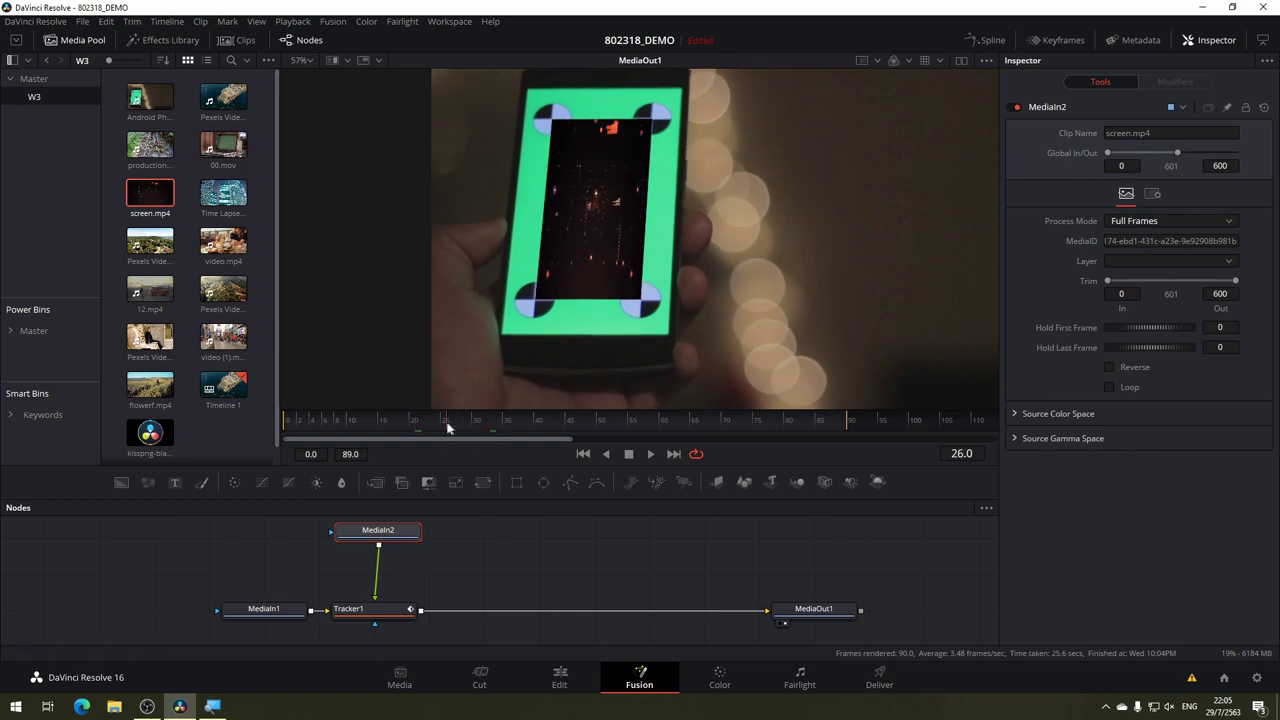
drag(318, 436, 866, 427)
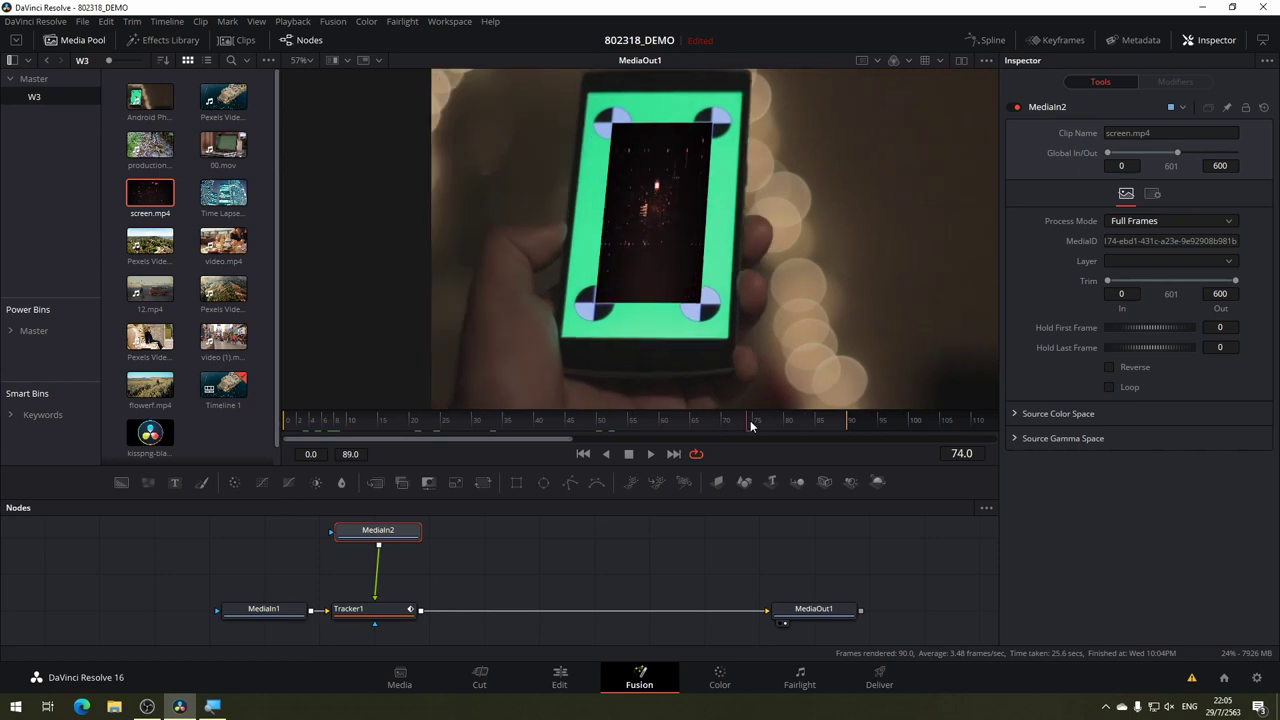
mouse_move(720, 440)
mouse_down()
mouse_move(375, 437)
mouse_move(772, 425)
mouse_up()
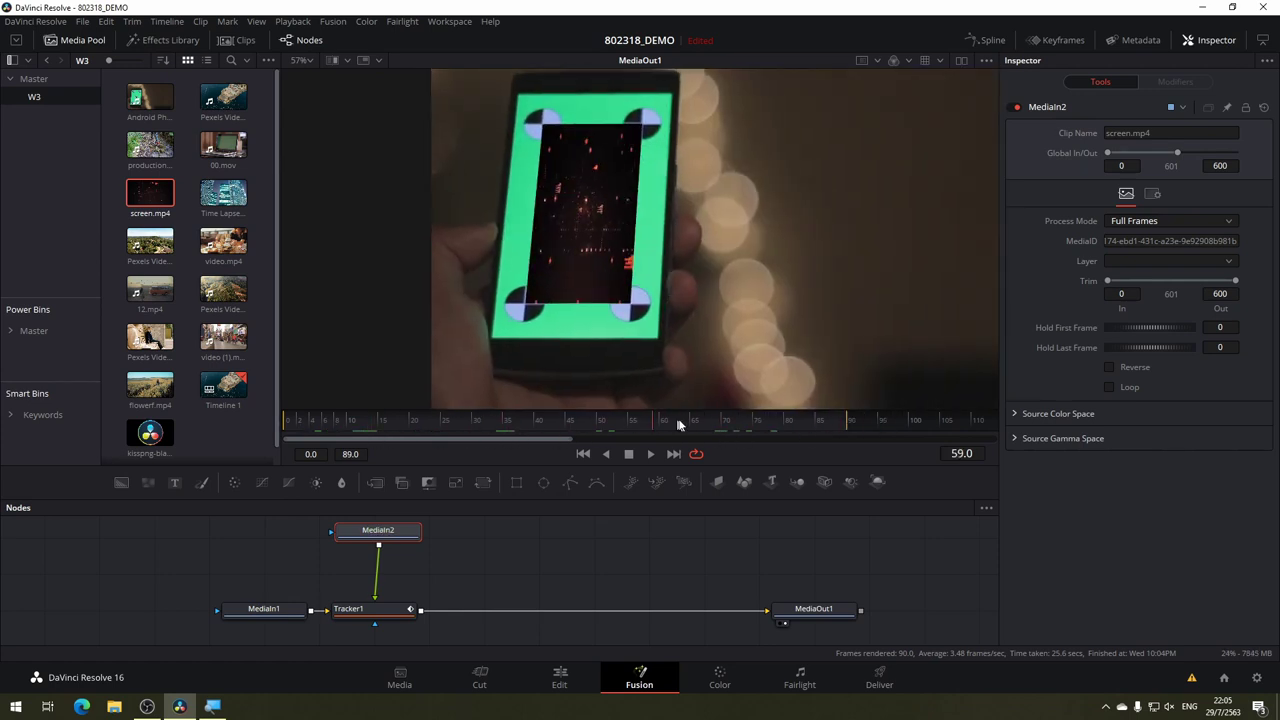
drag(494, 563, 560, 531)
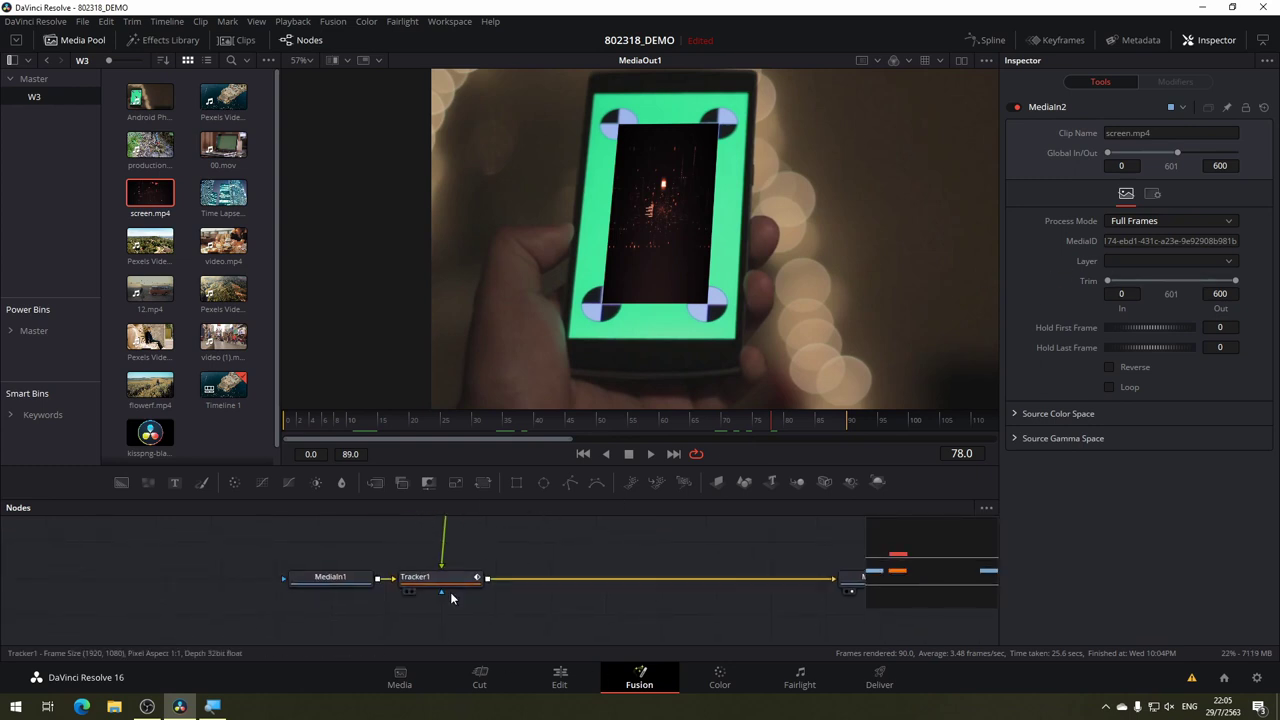
Set Tracker1's Merge option to FG only.
click(448, 582)
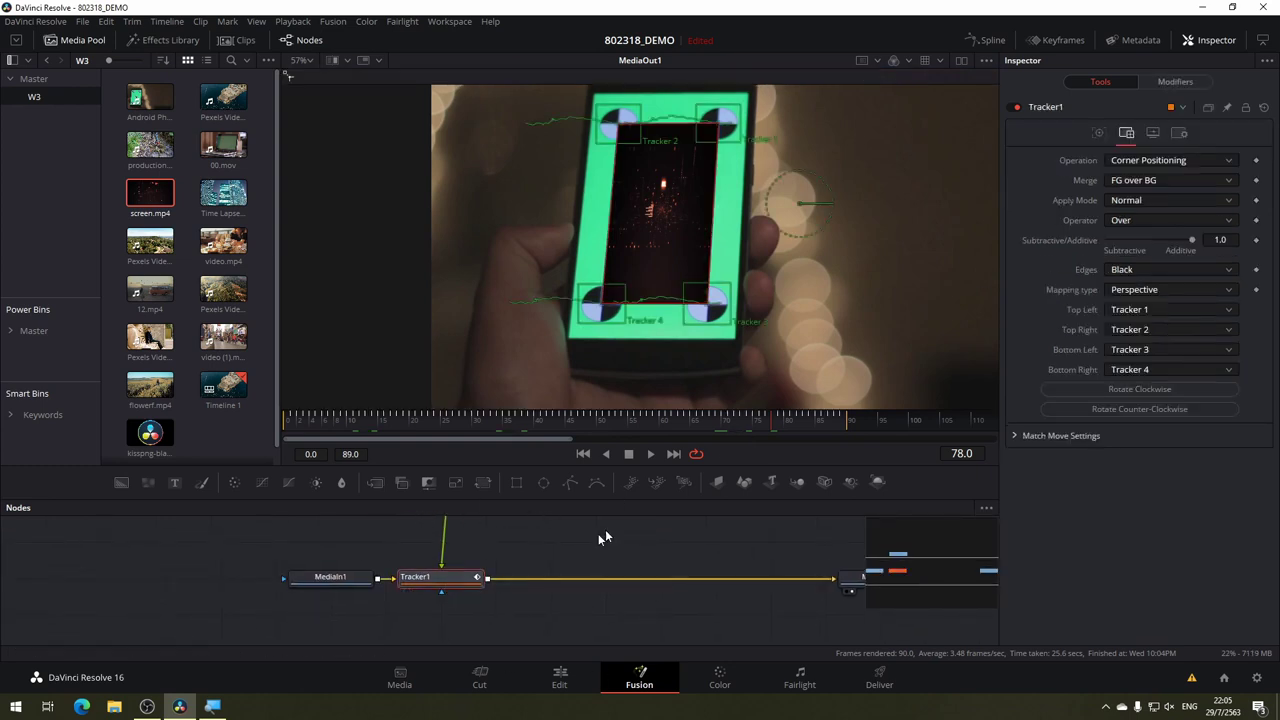
click(1152, 181)
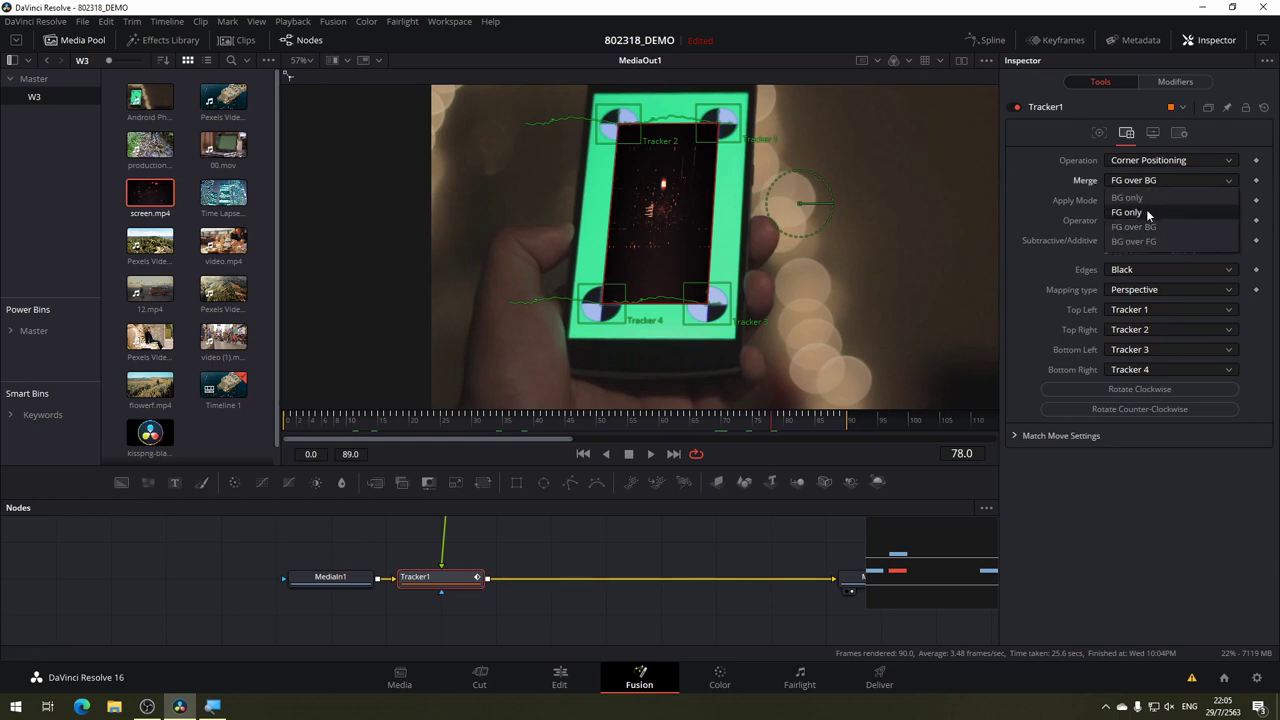
click(1148, 212)
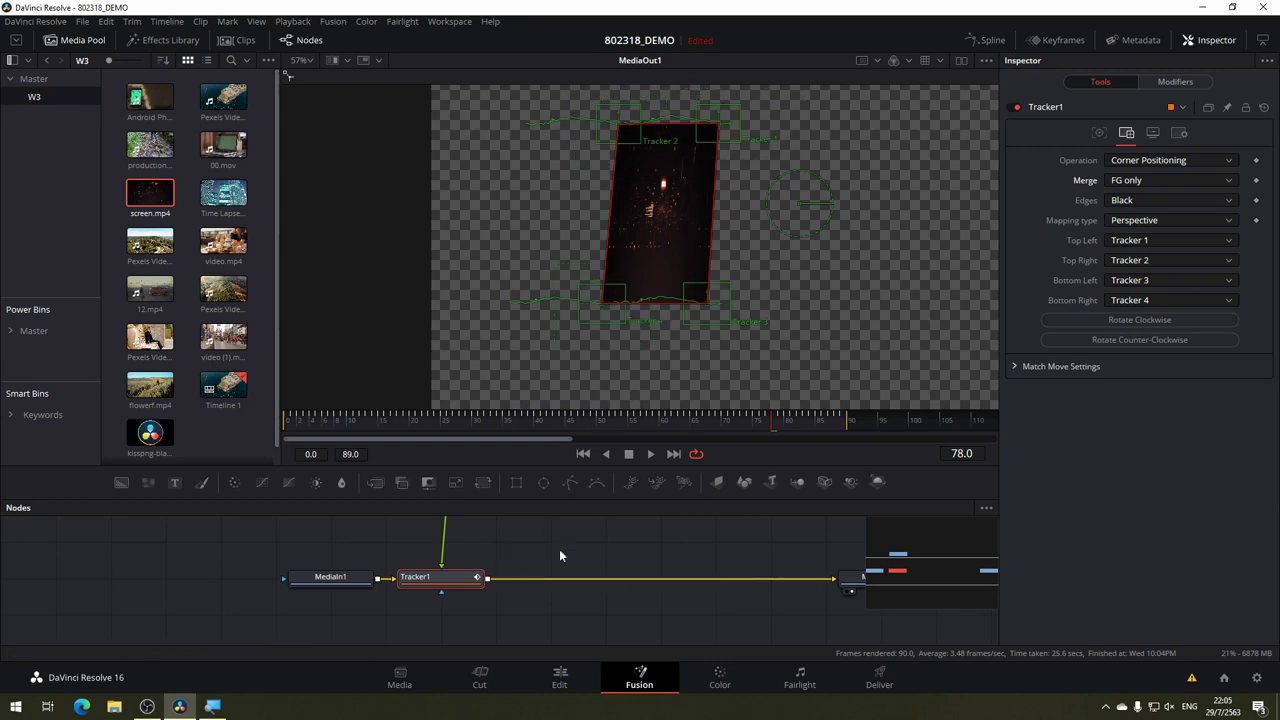
Expand Match Move Settings and keep the pivot type at Tracker Average.
mouse_move(564, 548)
mouse_down()
mouse_move(493, 502)
mouse_move(515, 501)
mouse_up()
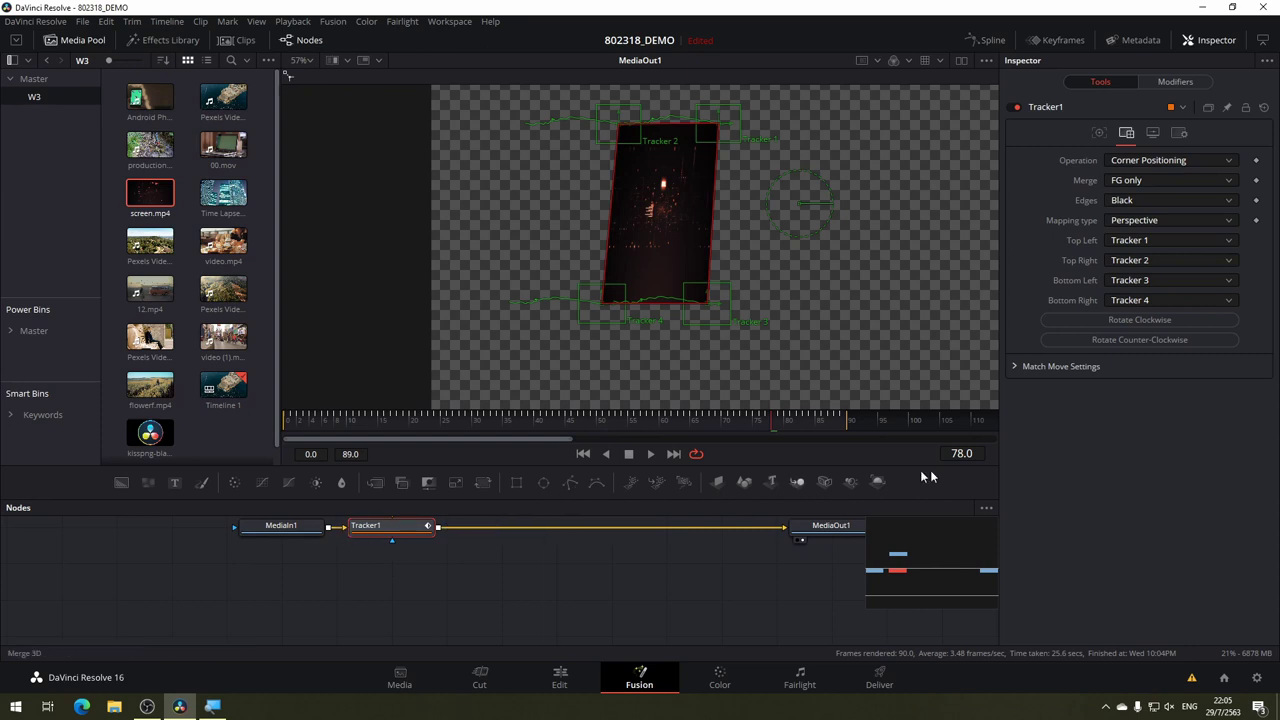
click(1014, 366)
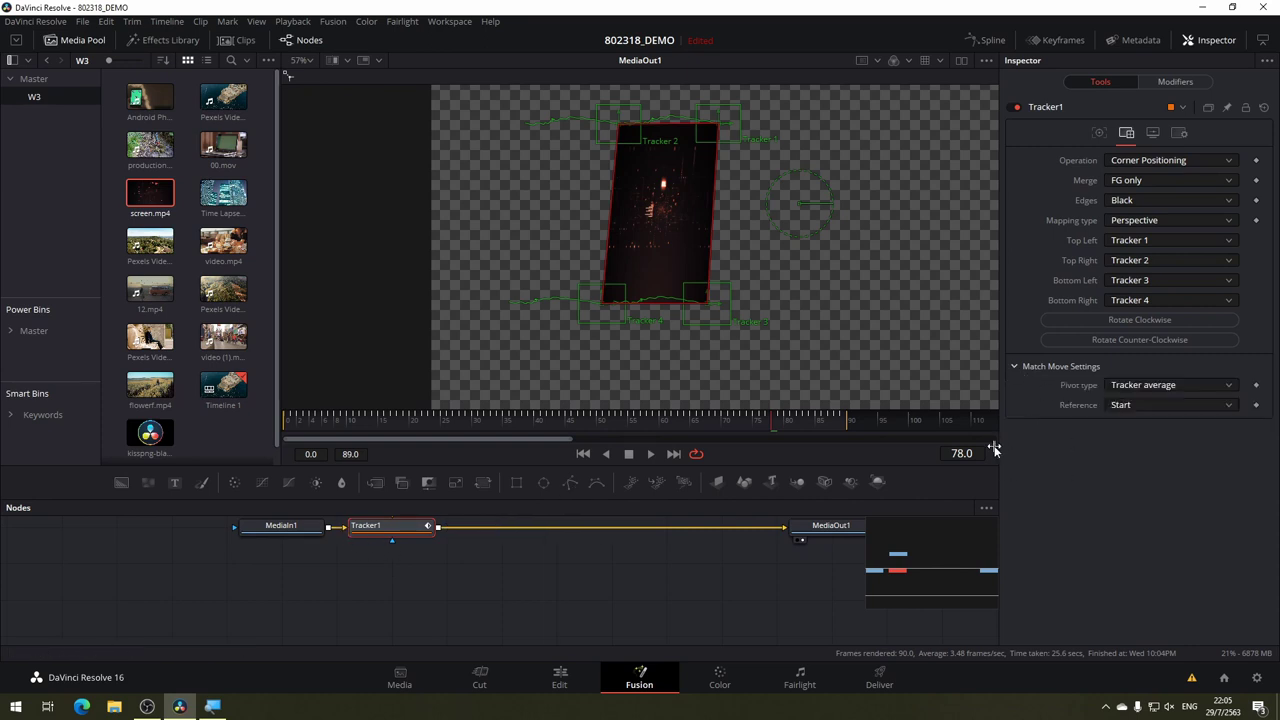
click(1174, 388)
click(1173, 390)
Move MediaIn1 away from Tracker1 in the node graph.
drag(457, 560, 569, 580)
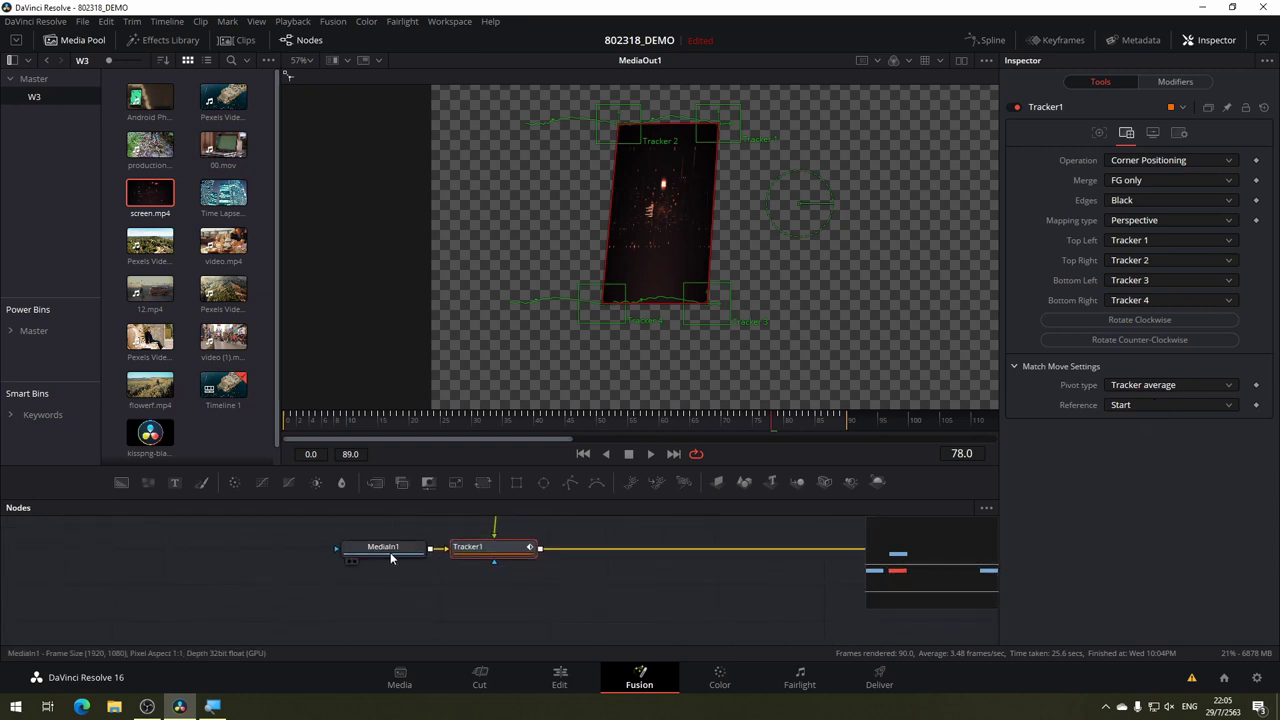
drag(390, 552, 295, 601)
drag(509, 602, 397, 563)
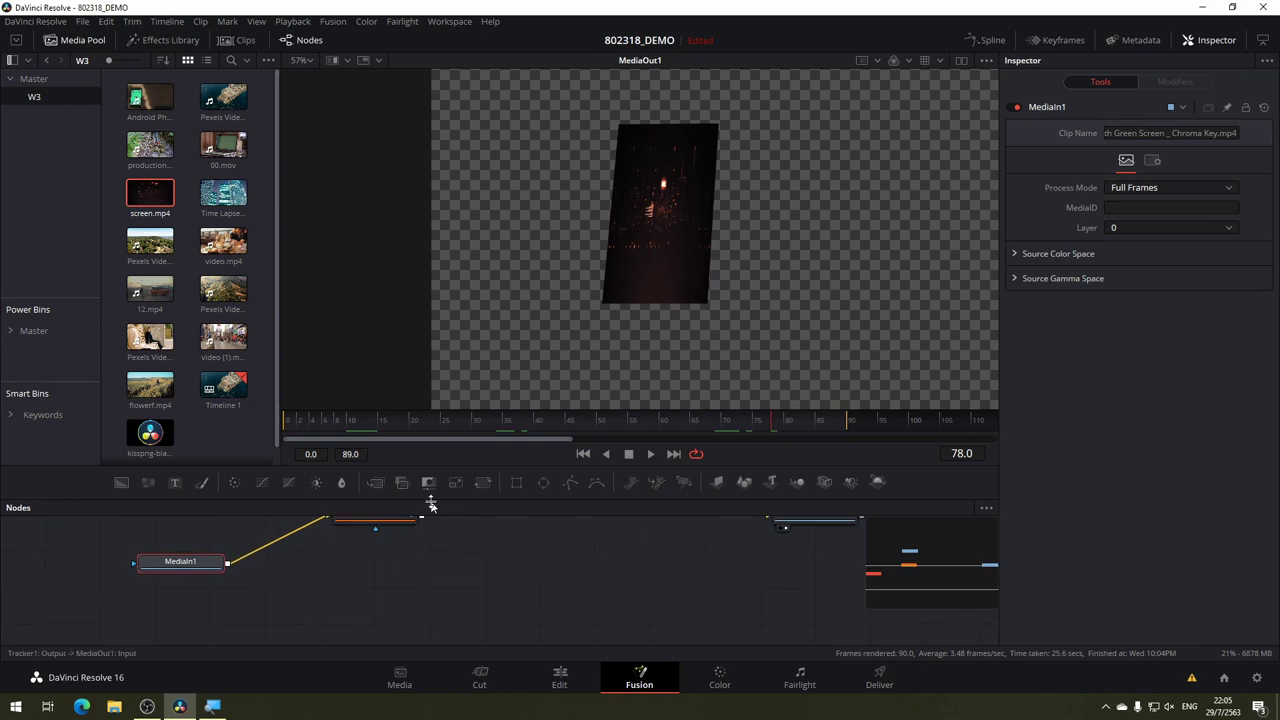
Add a Merge1 node to the graph below the existing nodes.
drag(430, 497, 457, 388)
drag(482, 518, 479, 567)
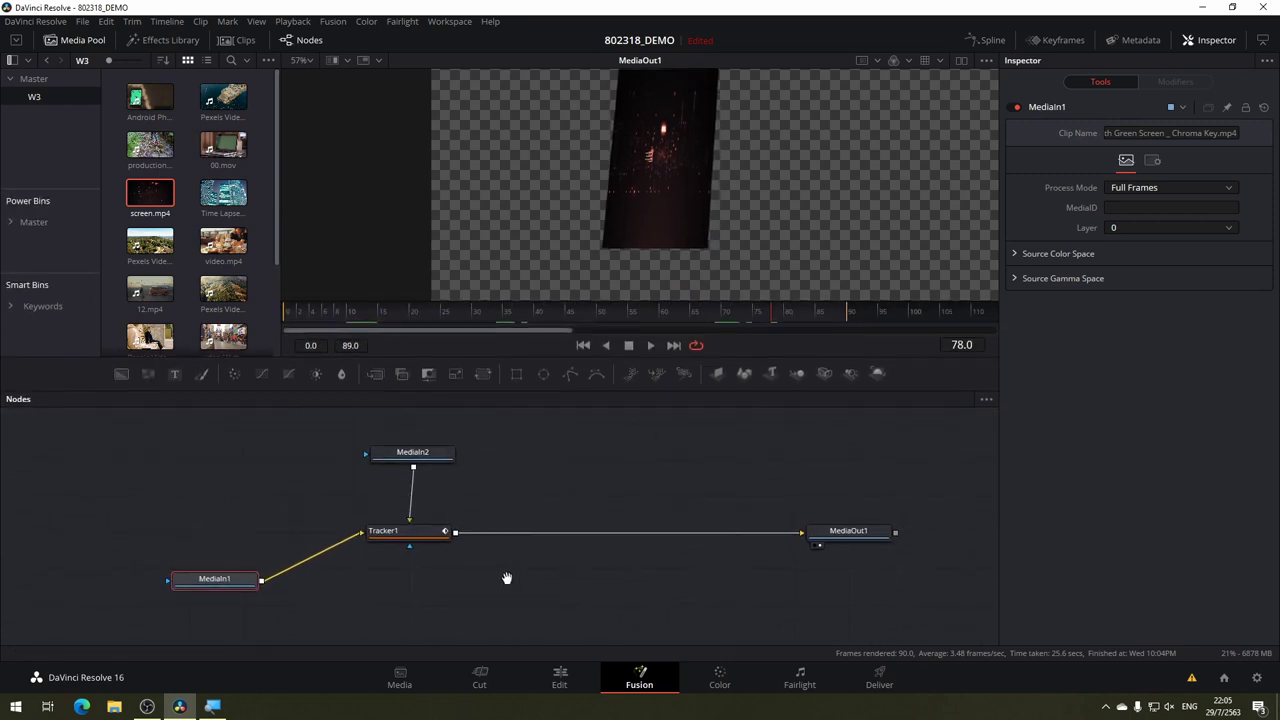
click(479, 567)
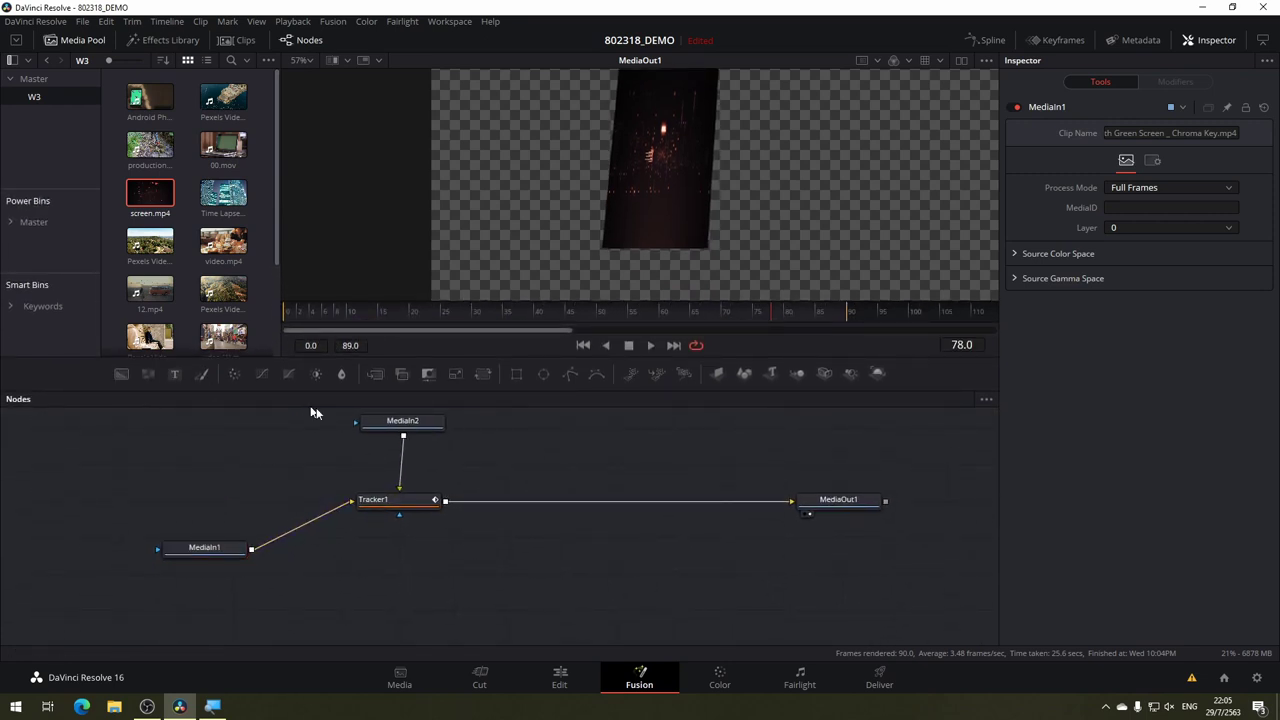
click(376, 374)
drag(481, 576, 482, 591)
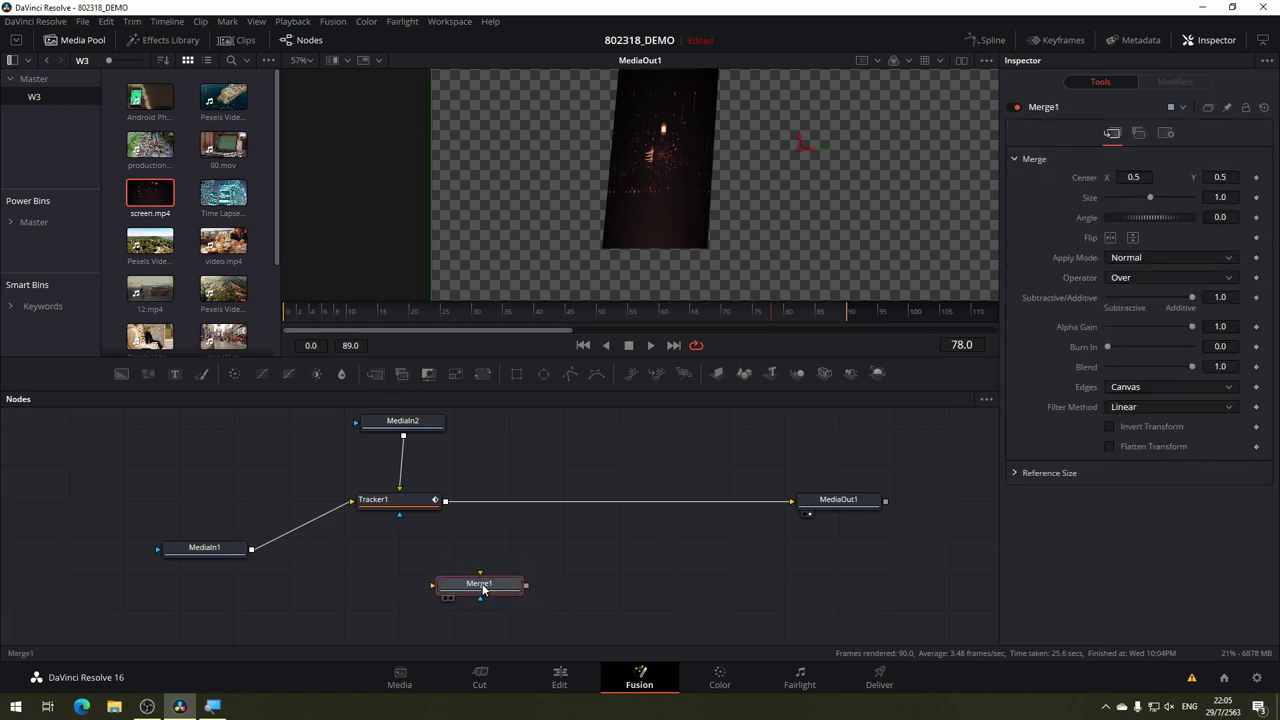
Wire MediaIn1 to Merge1's background, Tracker1 to its foreground, and Merge1 to MediaOut1.
drag(404, 588, 251, 549)
drag(251, 549, 434, 585)
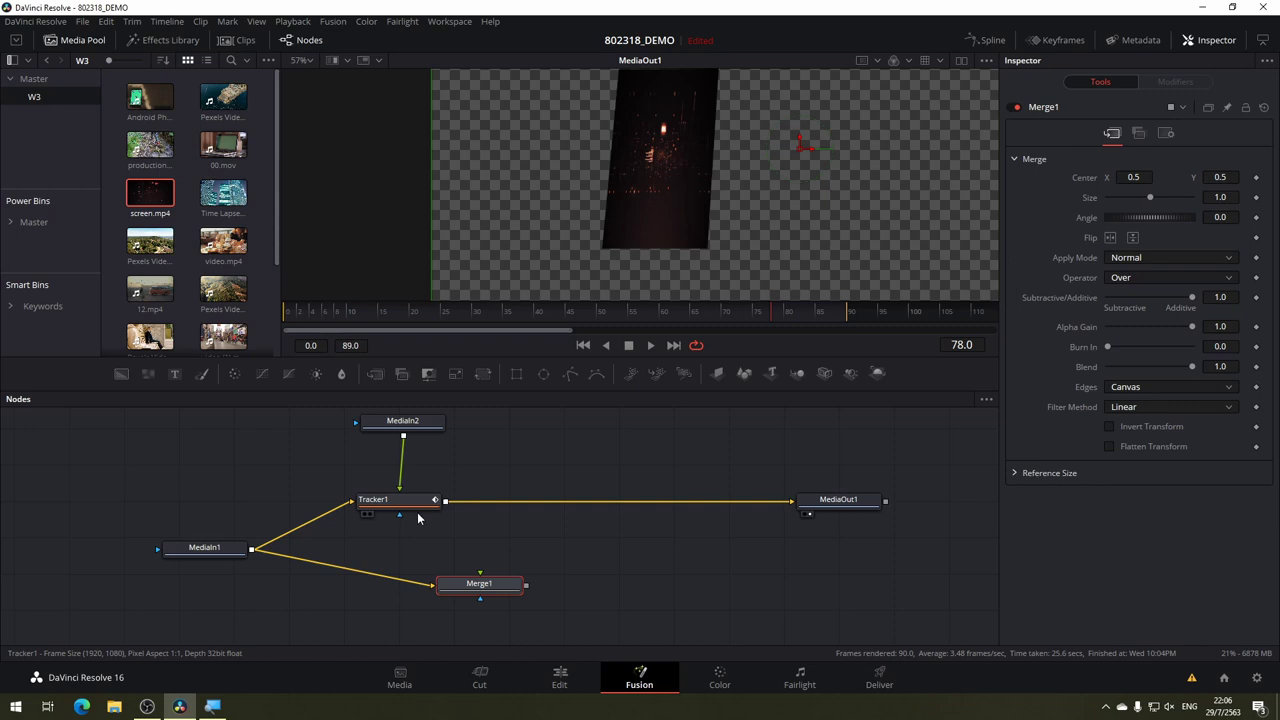
mouse_move(421, 507)
mouse_down()
mouse_move(422, 487)
mouse_move(490, 585)
mouse_move(393, 495)
mouse_up()
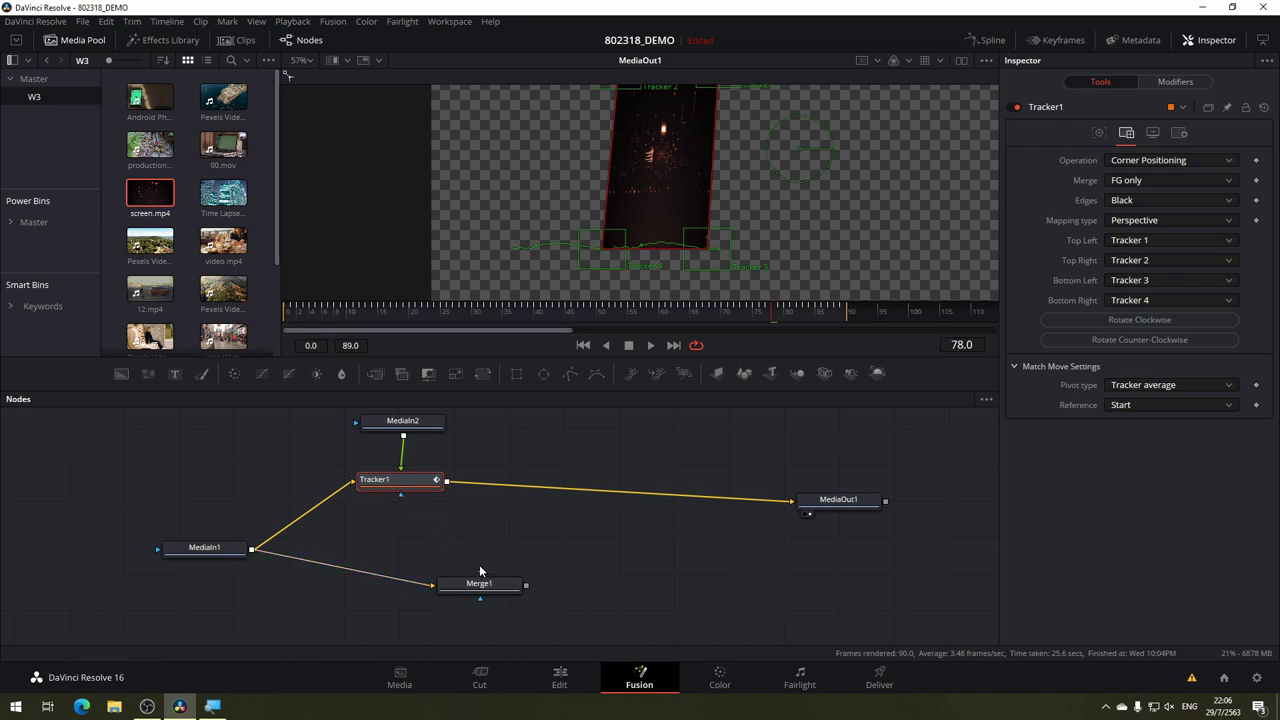
drag(480, 572, 446, 483)
drag(526, 585, 808, 503)
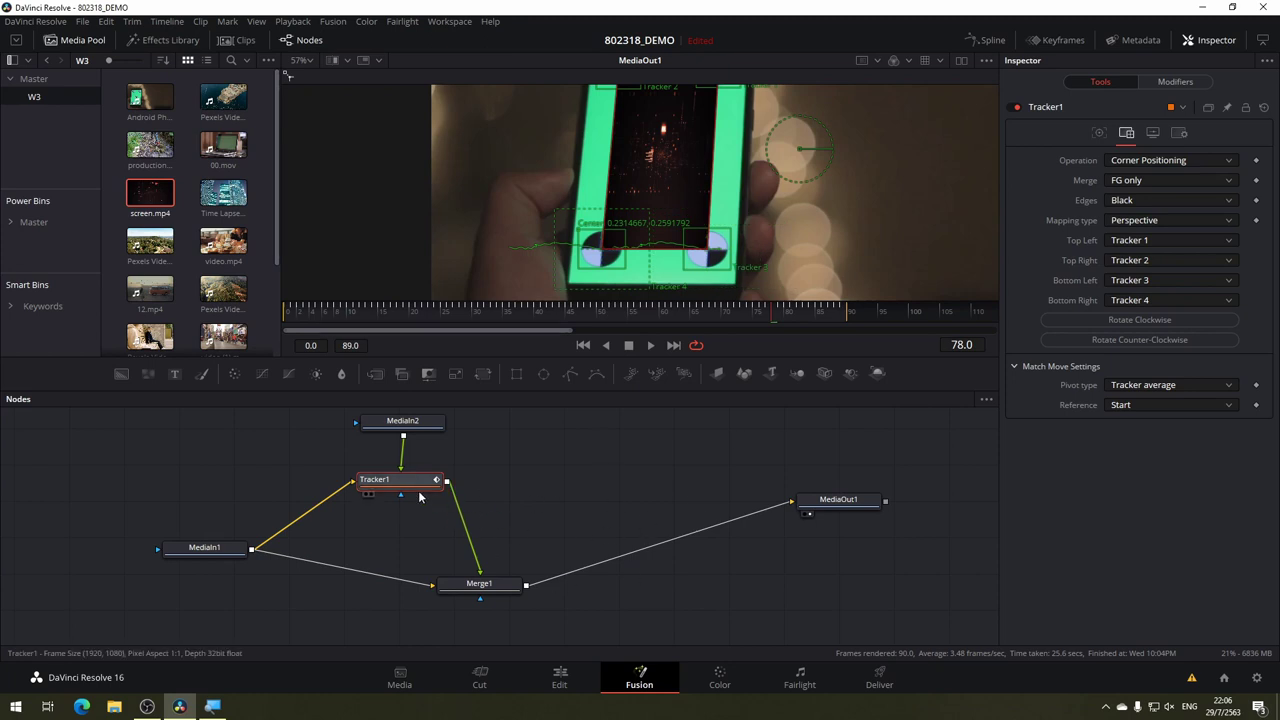
click(569, 447)
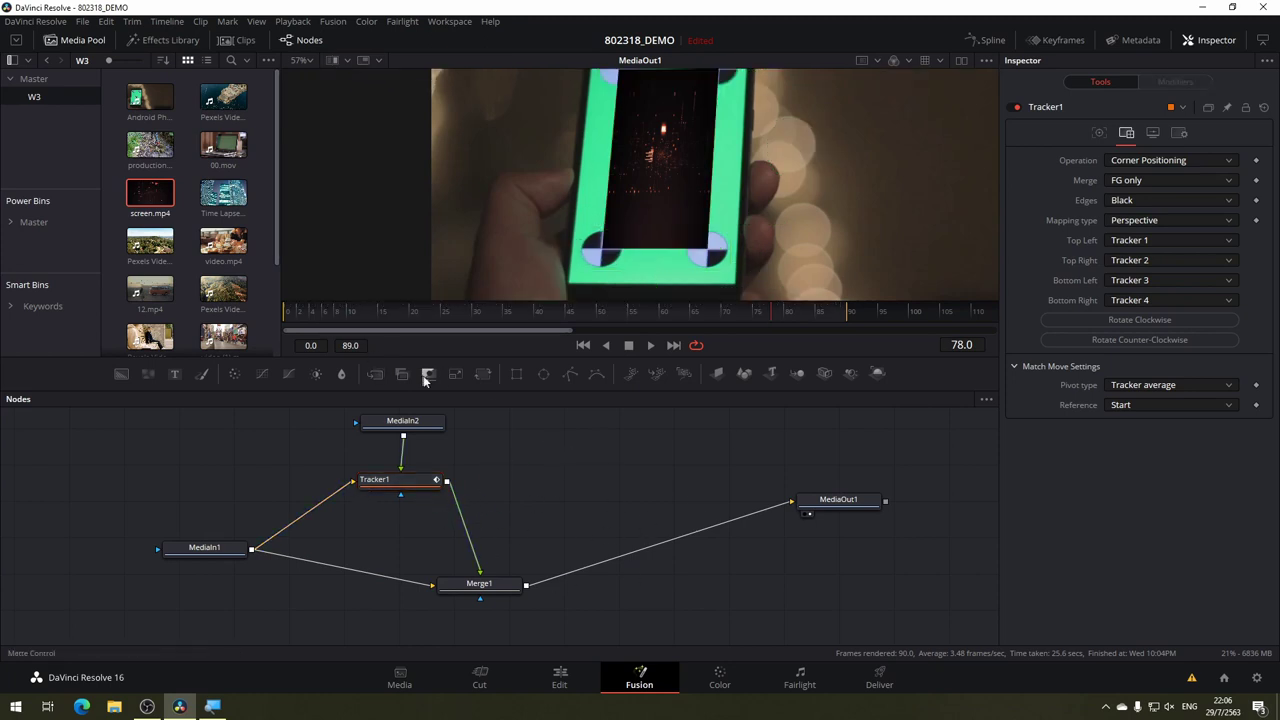
Insert a Transform node between Tracker1 and Merge1.
click(484, 378)
mouse_move(566, 451)
mouse_down()
mouse_move(502, 524)
mouse_move(576, 459)
mouse_move(467, 533)
mouse_up()
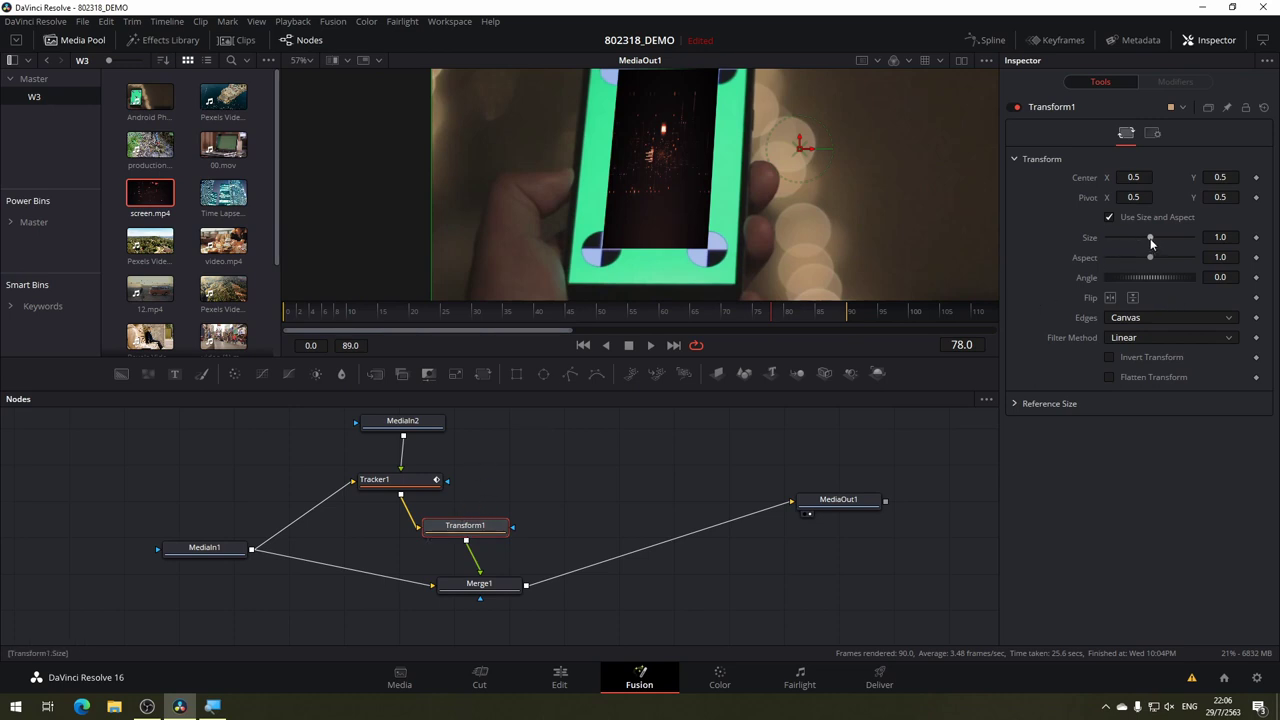
scroll(858, 192, down, 2)
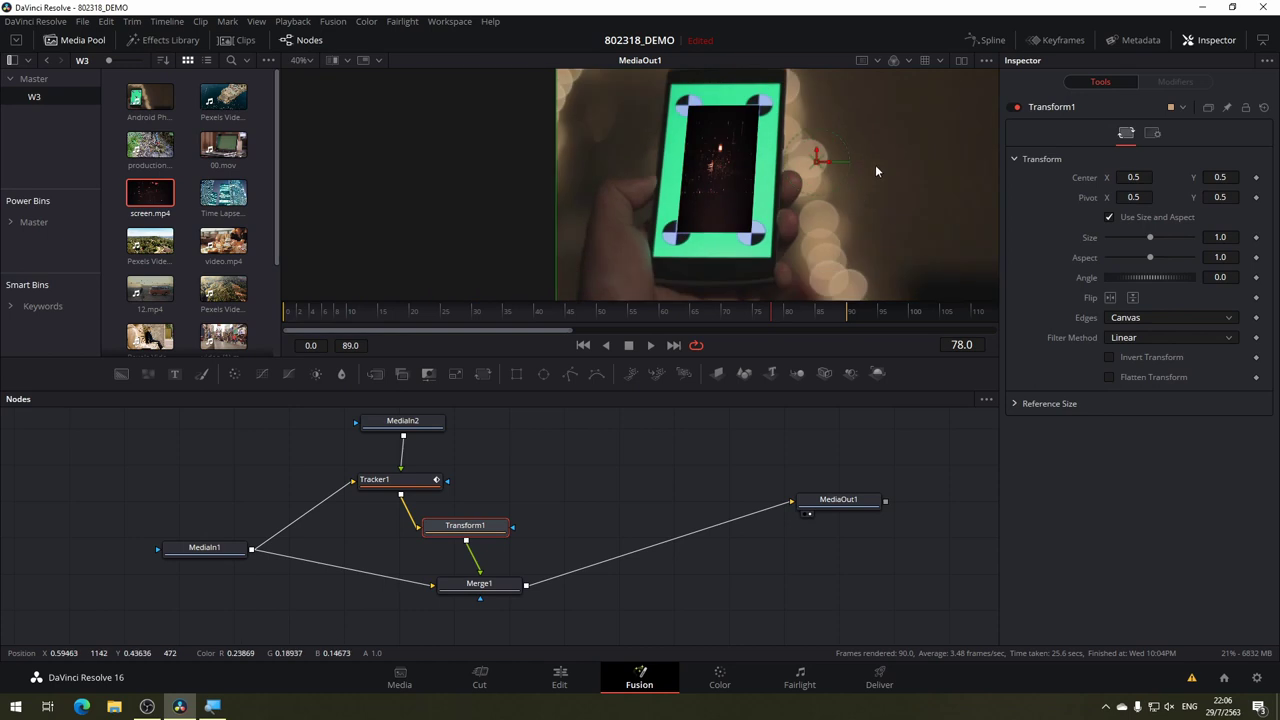
drag(875, 164, 800, 171)
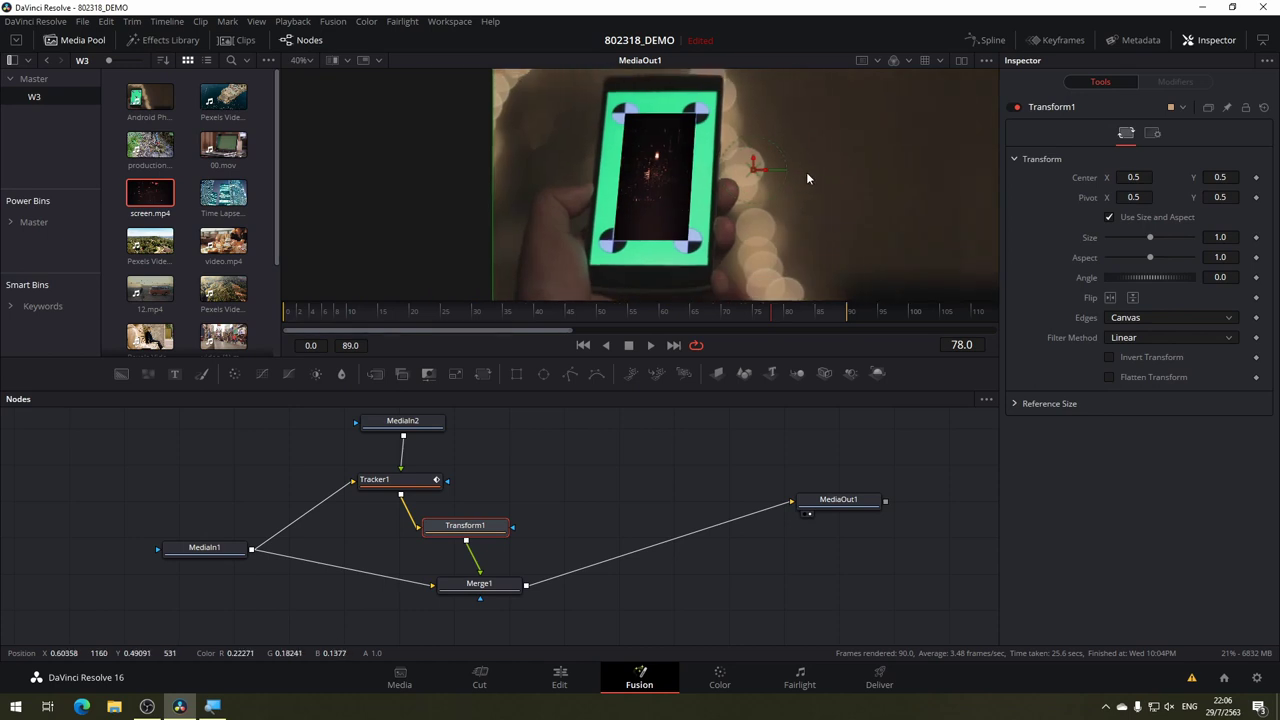
Set Transform1's pivot X to 0.313 and its size to 1.38.
drag(1150, 236, 1156, 242)
double_click(1155, 240)
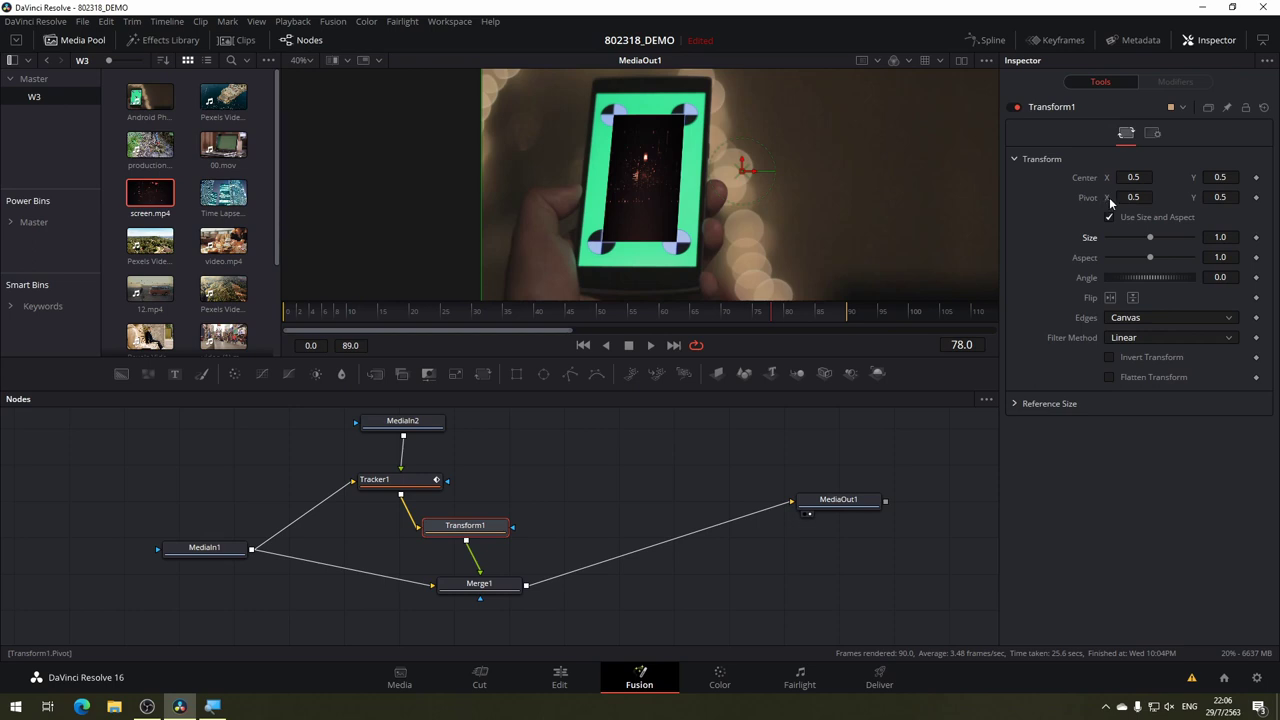
drag(746, 171, 735, 175)
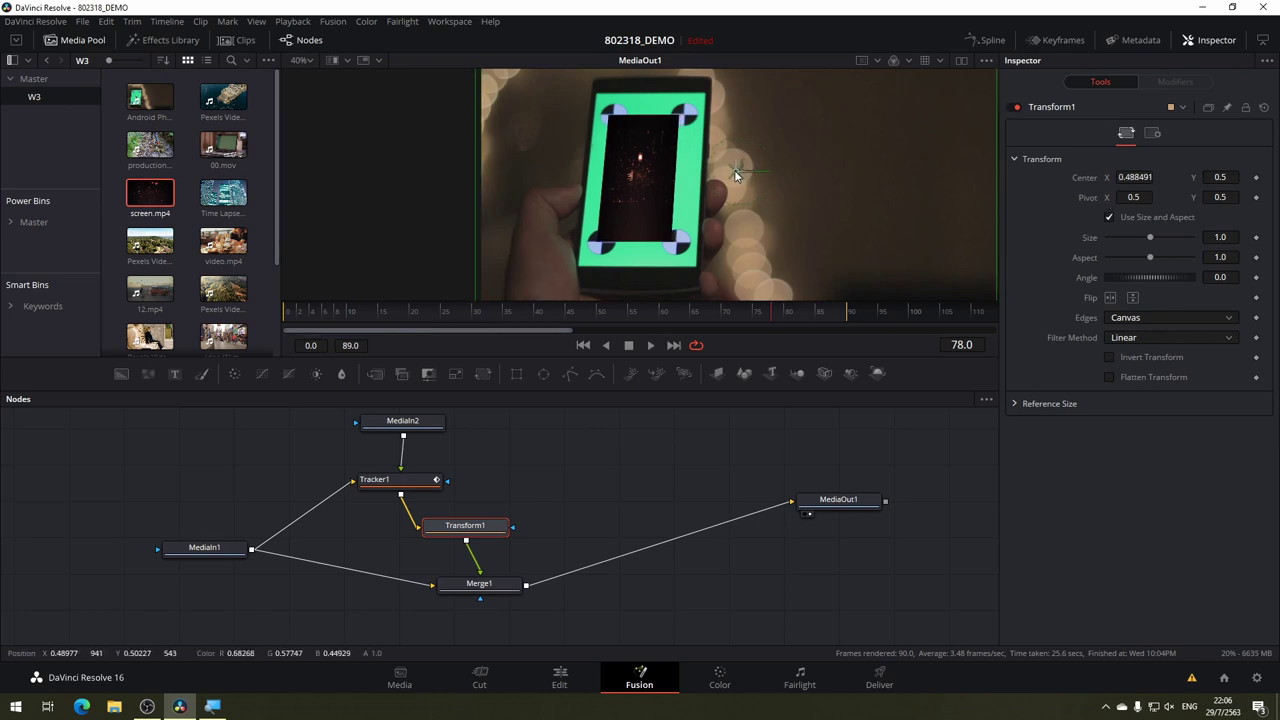
key(ctrl+z)
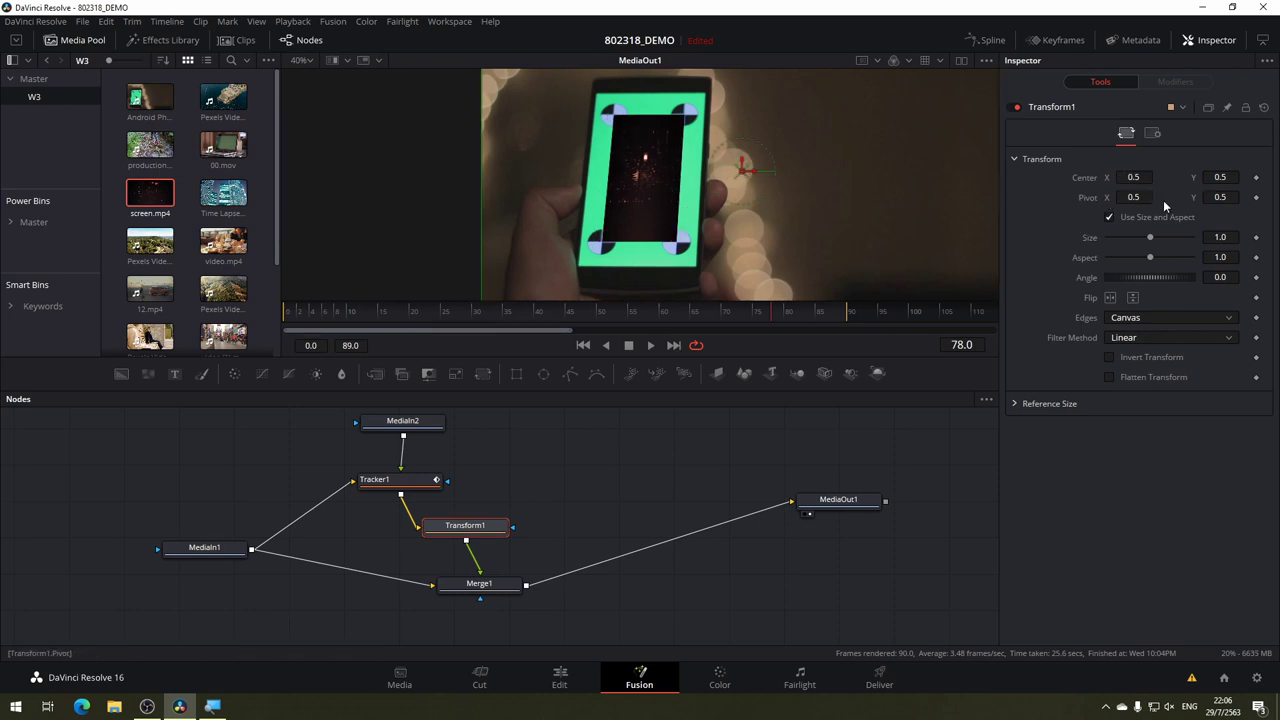
text(0.486)
drag(1133, 197, 1208, 198)
drag(1149, 241, 1153, 241)
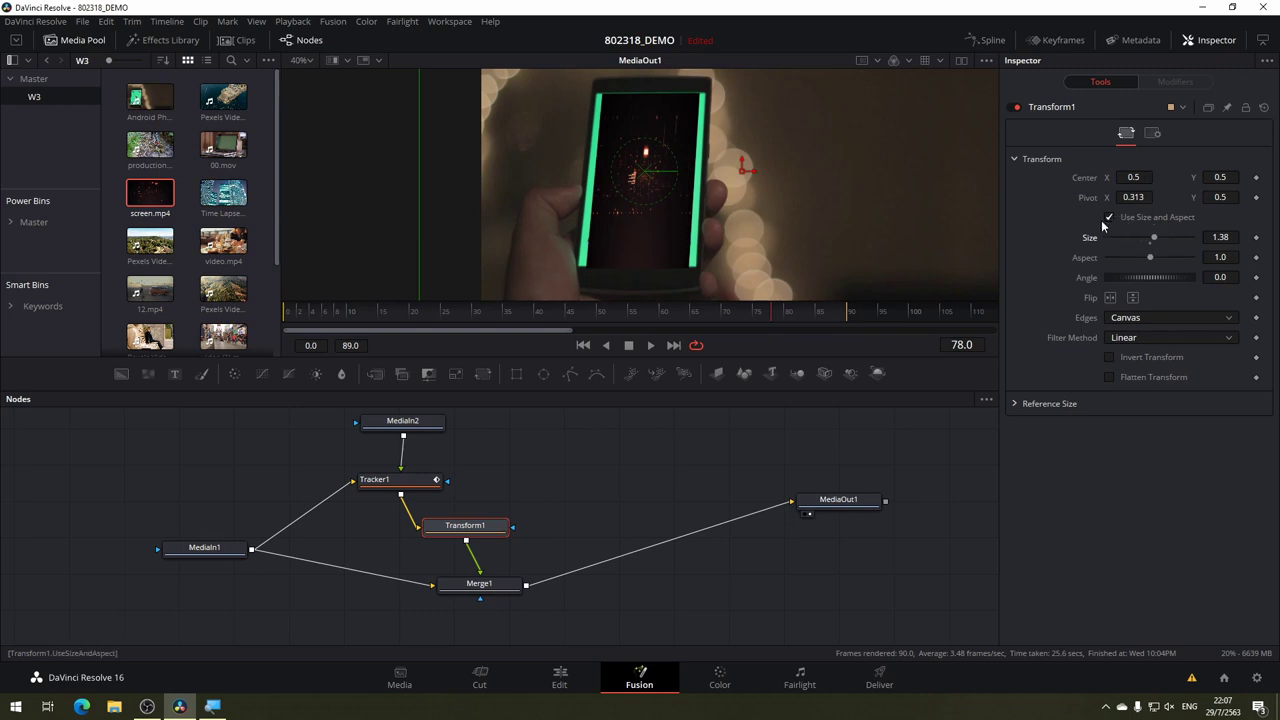
Turn off Use Size and Aspect, set X Size 1.57 and Y Size 1.38, then scrub to check.
key(ctrl+z)
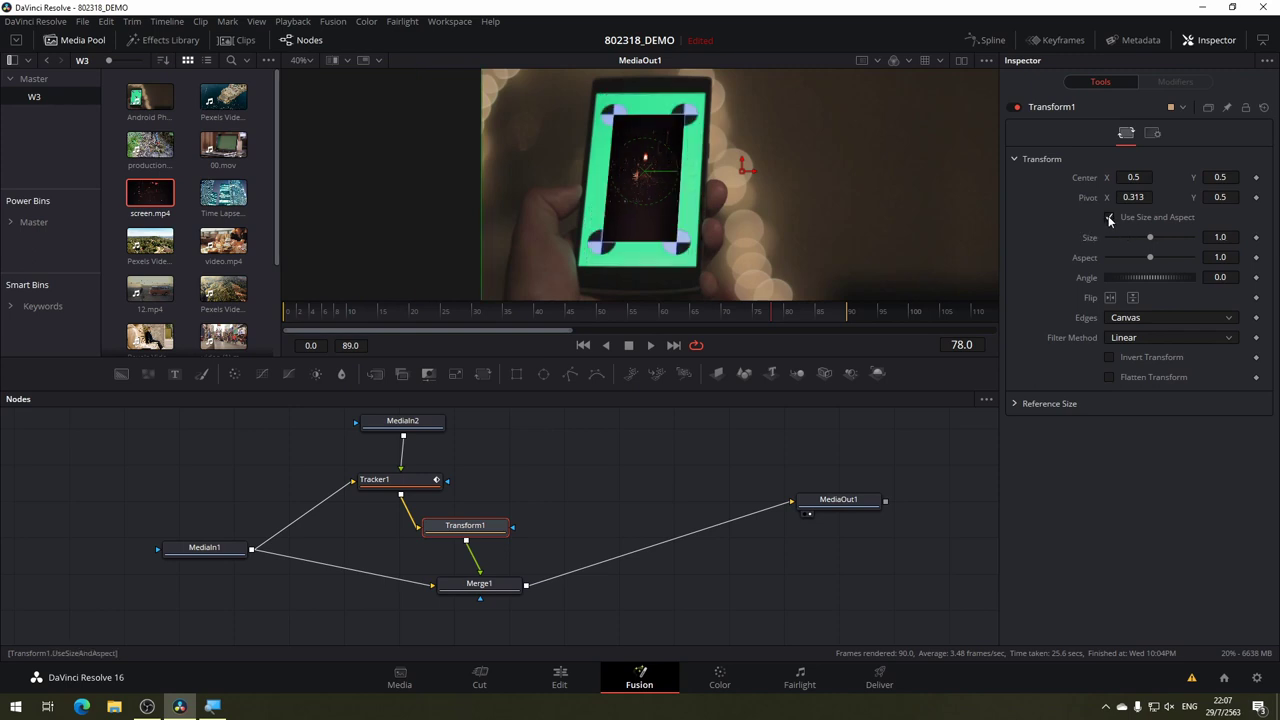
click(1109, 218)
drag(1151, 241, 1156, 241)
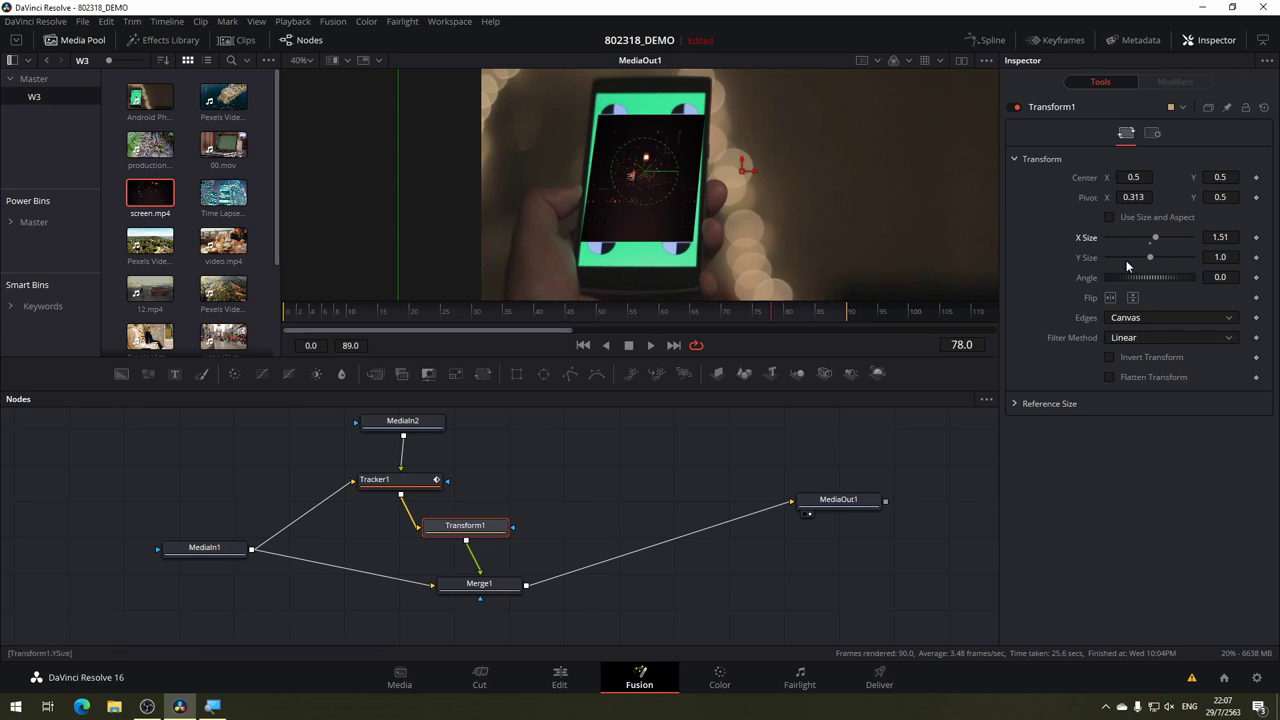
drag(1150, 260, 1154, 258)
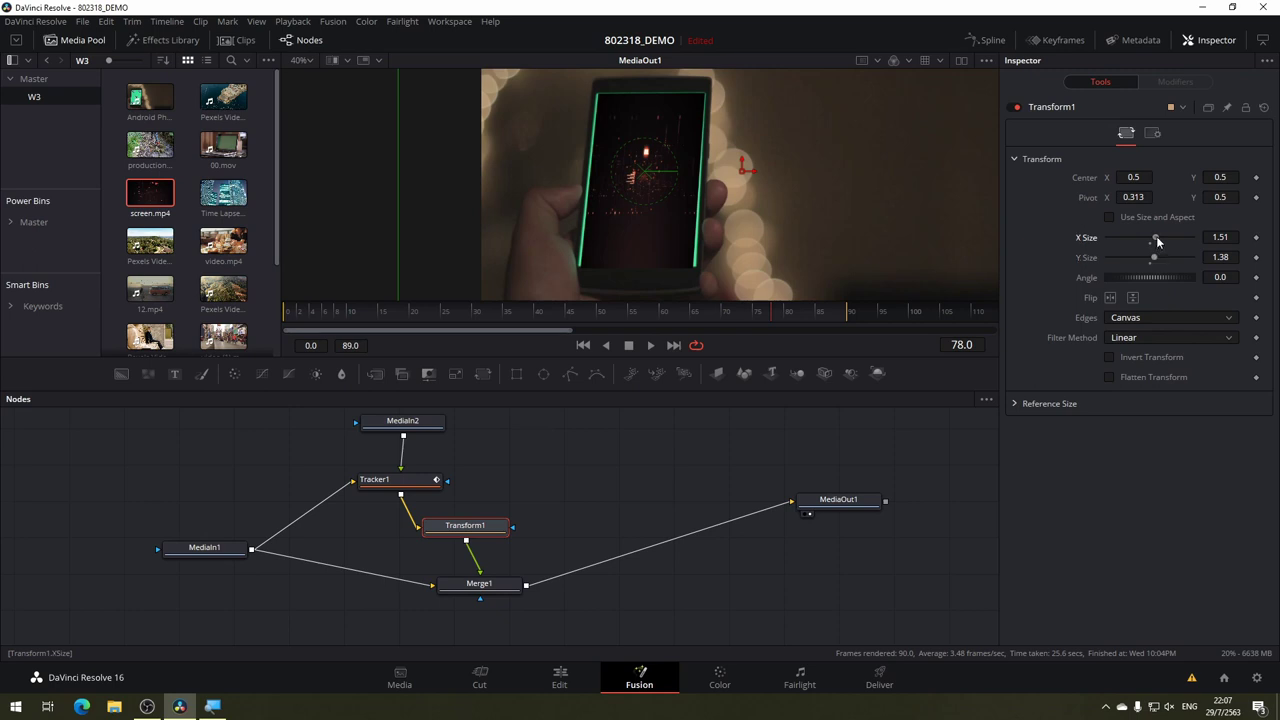
drag(1157, 240, 1158, 241)
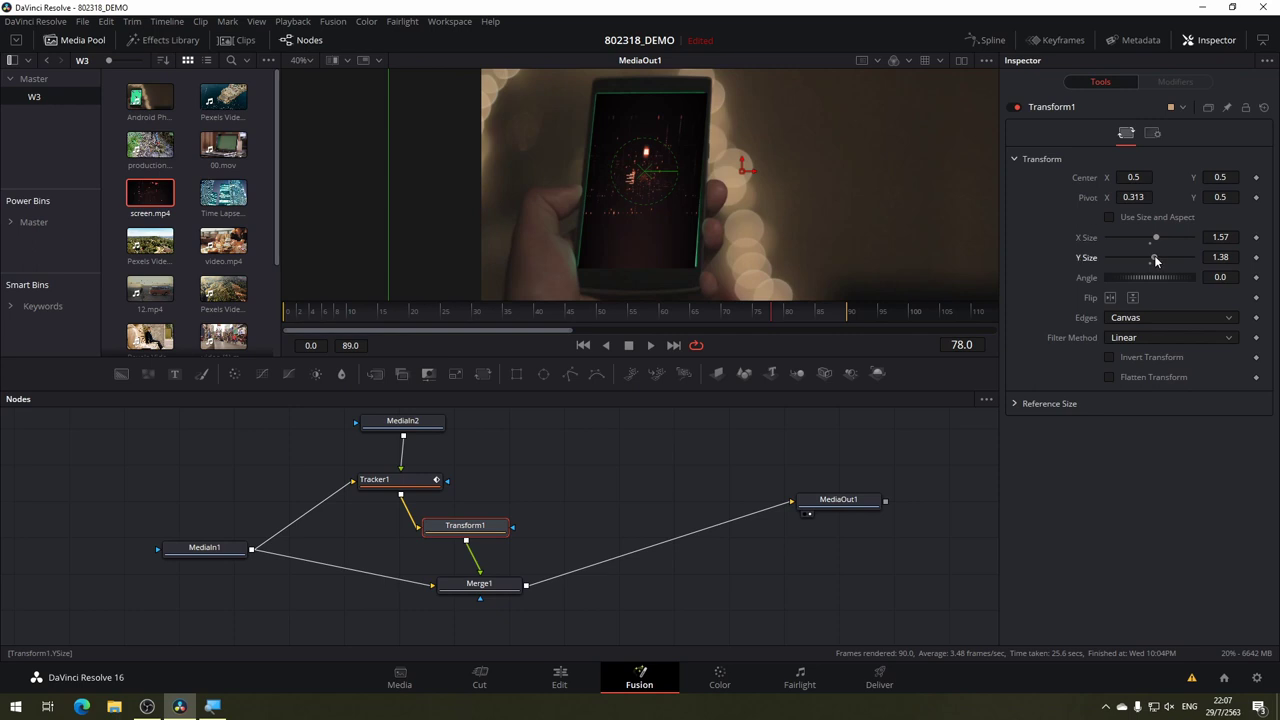
drag(1156, 261, 1156, 260)
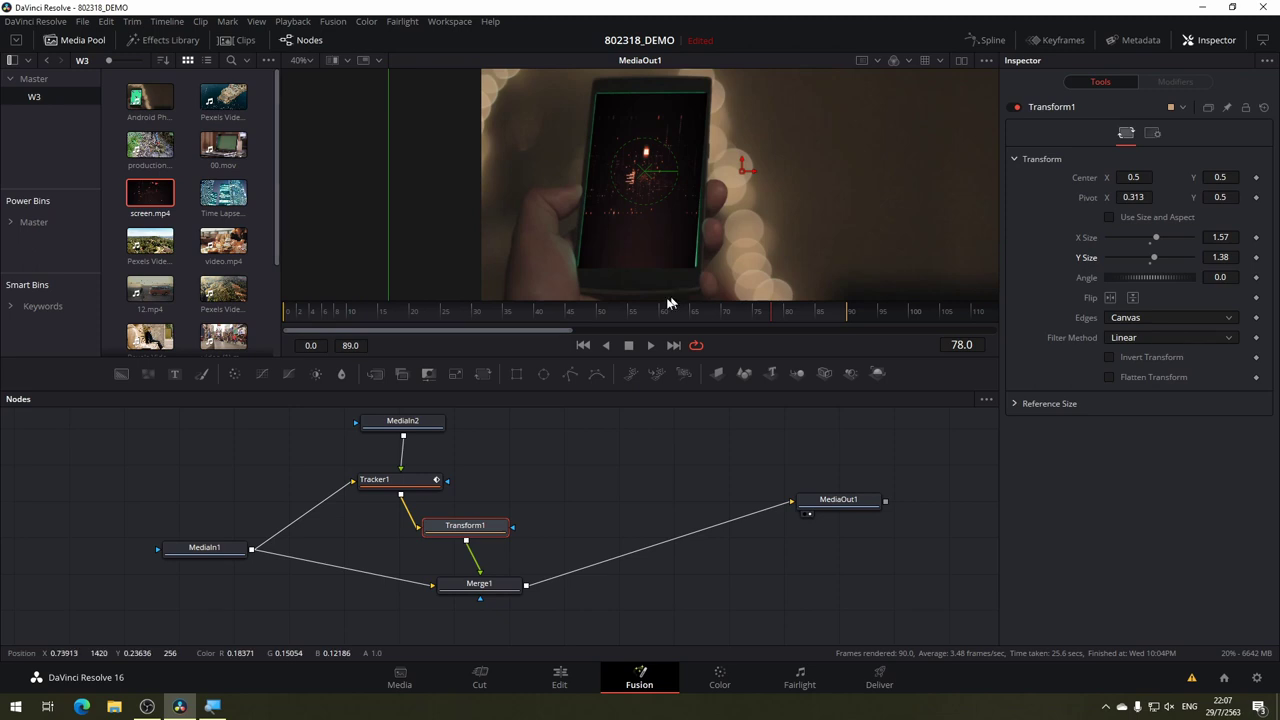
click(491, 310)
mouse_move(605, 314)
mouse_down()
mouse_move(500, 333)
mouse_move(290, 340)
mouse_up()
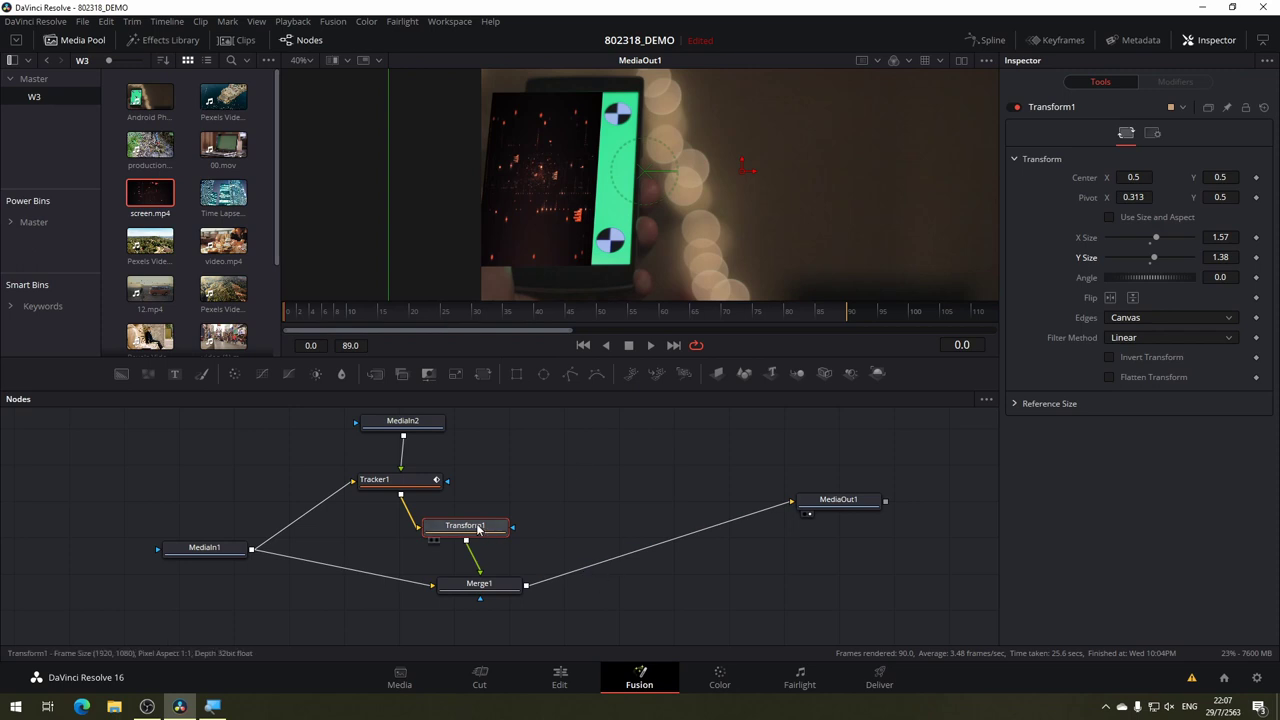
Rearrange the node graph and delete Transform1 from after Tracker1.
drag(458, 529, 566, 487)
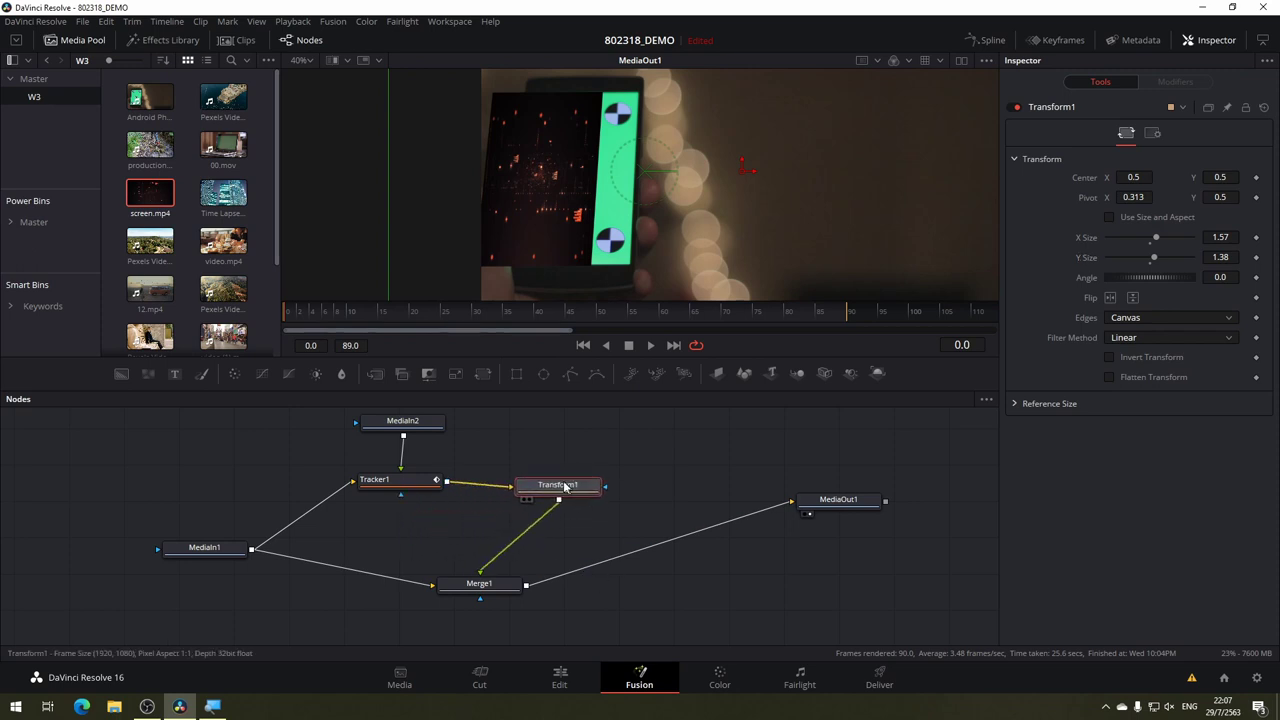
drag(527, 437, 571, 500)
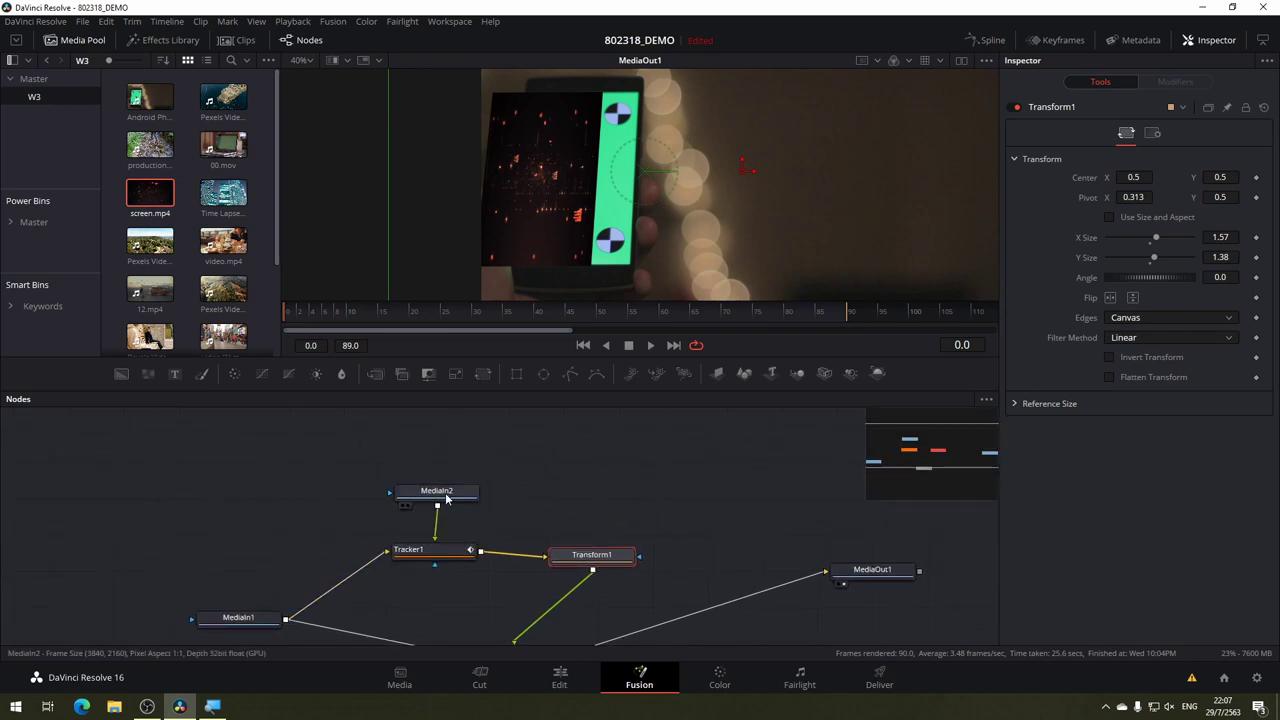
drag(446, 491, 446, 441)
click(580, 561)
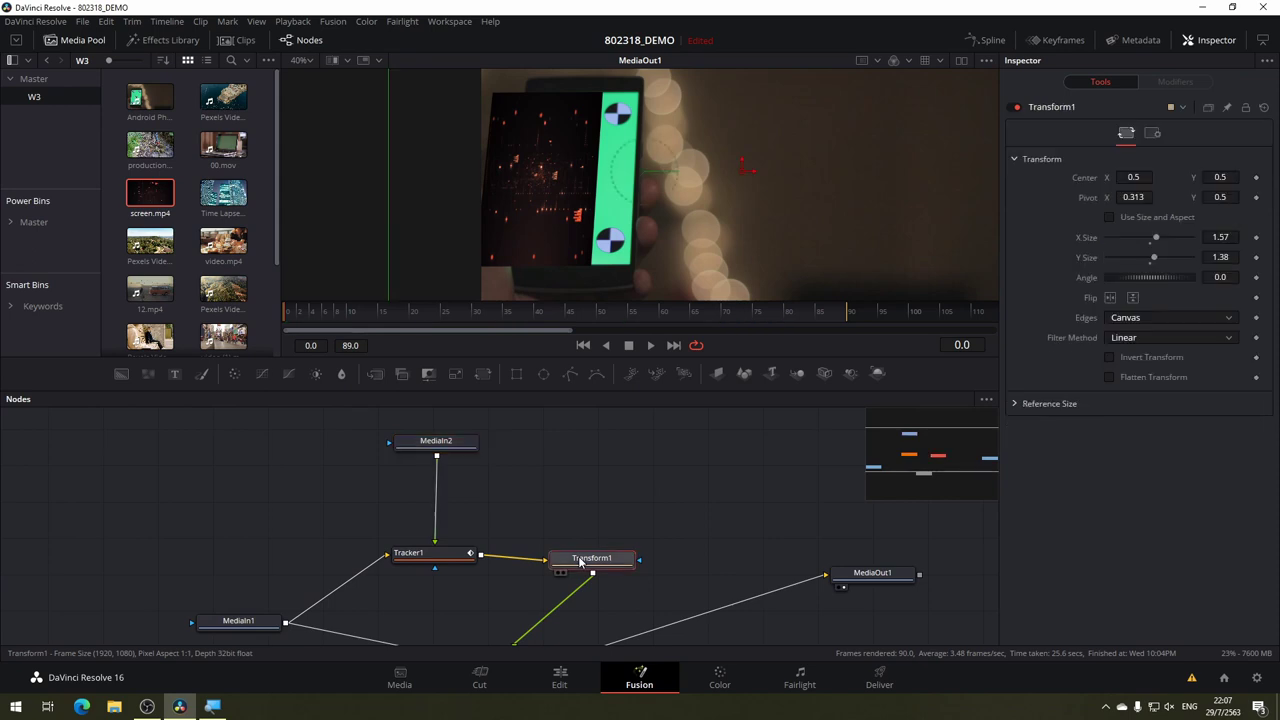
key(Delete)
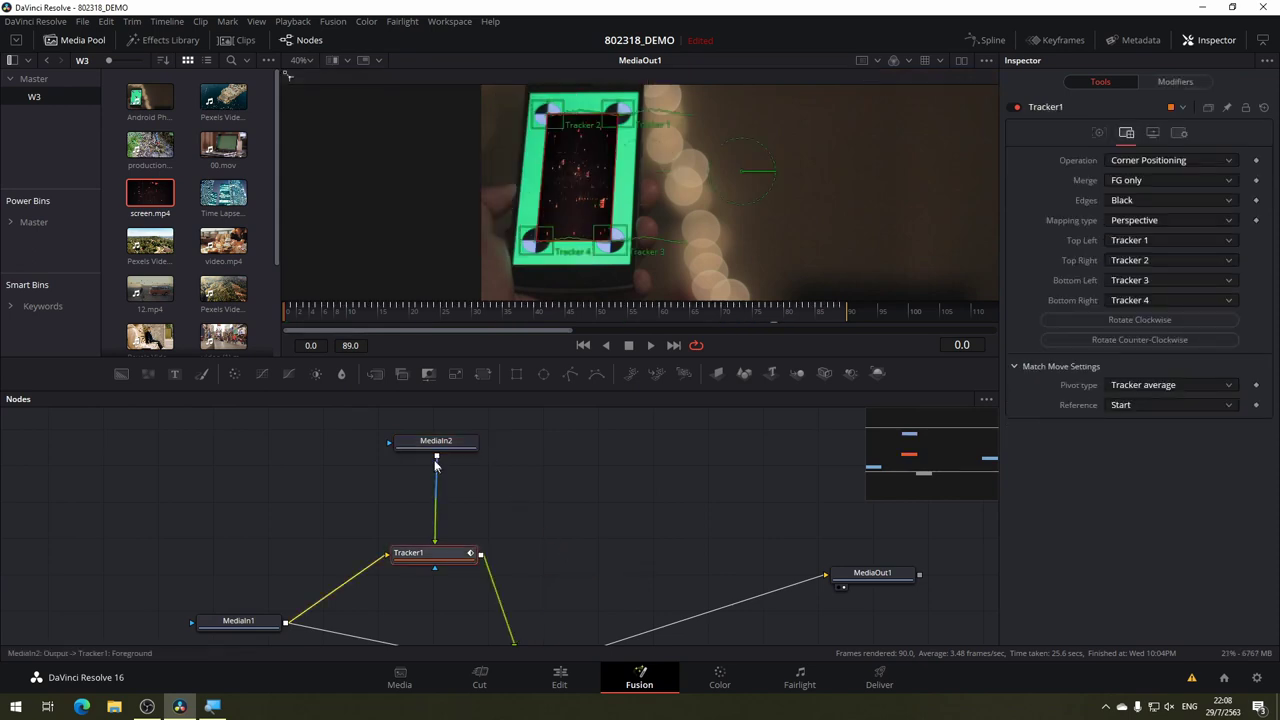
Add a new Transform node right after MediaIn2, keeping its size at 1.0.
click(437, 448)
click(483, 376)
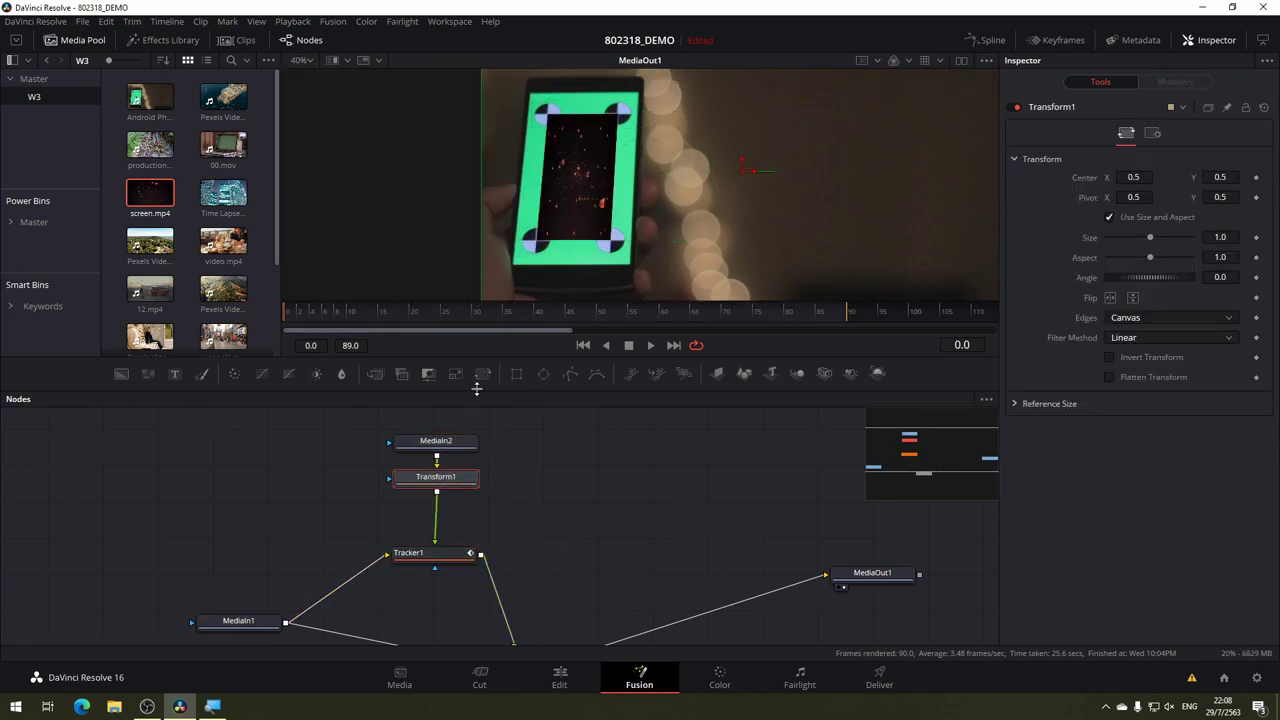
drag(1150, 238, 1187, 243)
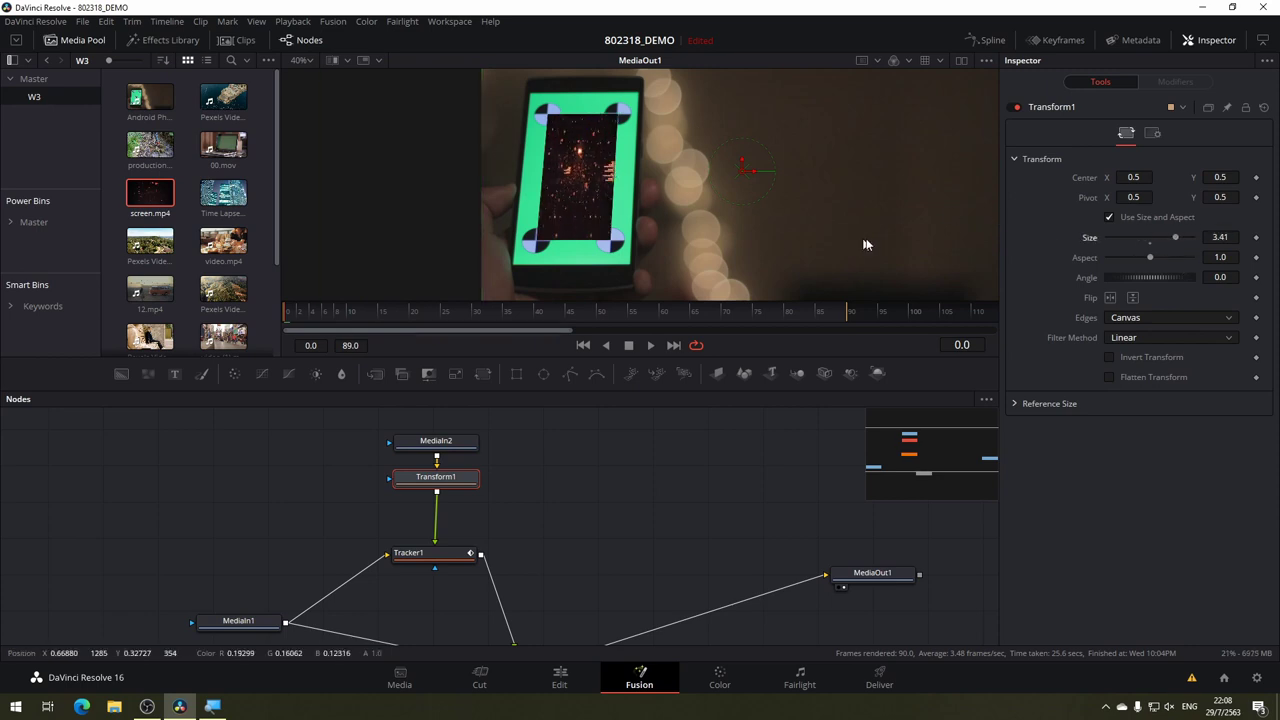
key(ctrl+z)
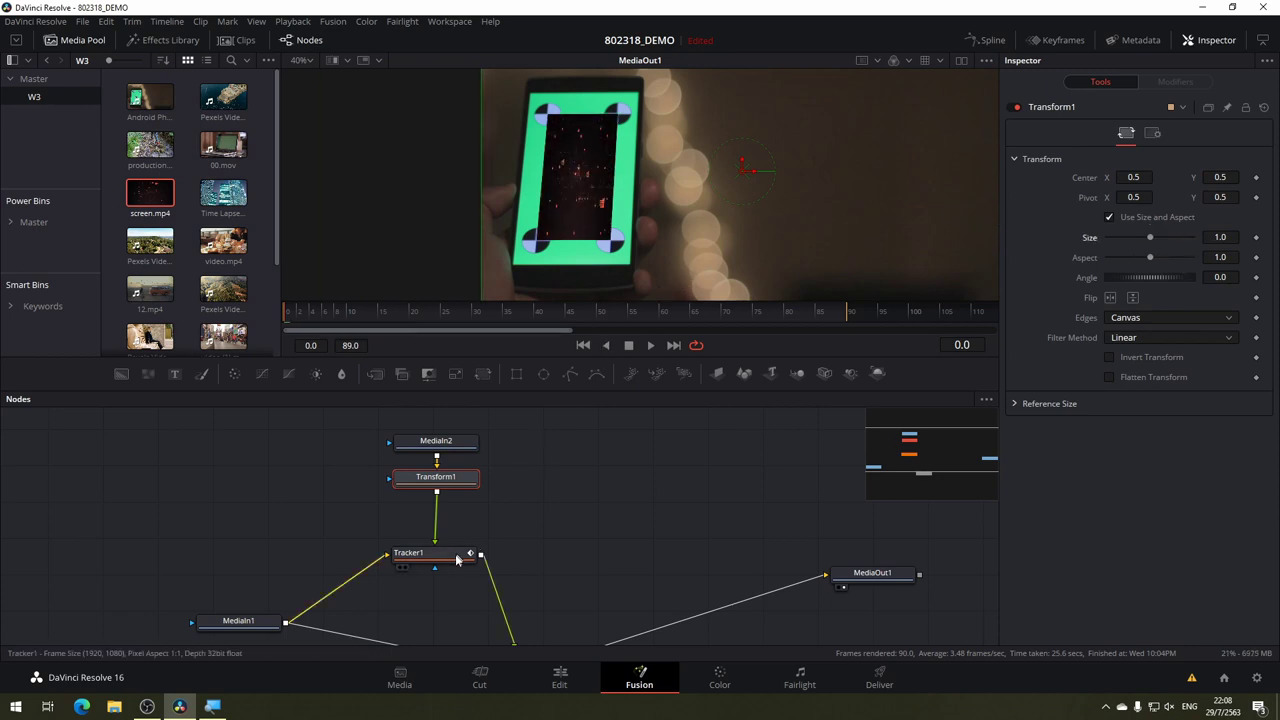
click(447, 565)
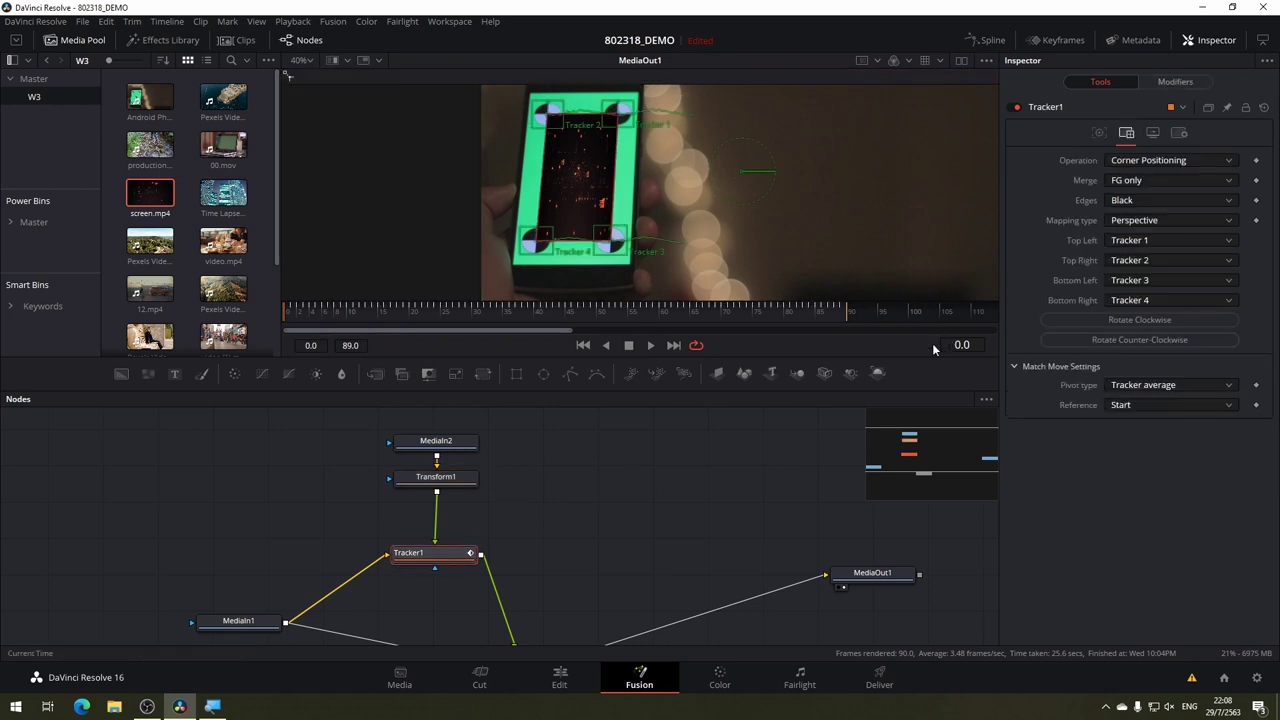
Switch Tracker1 to Perspective Positioning and shrink Transform1 to size 0.48.
click(1231, 163)
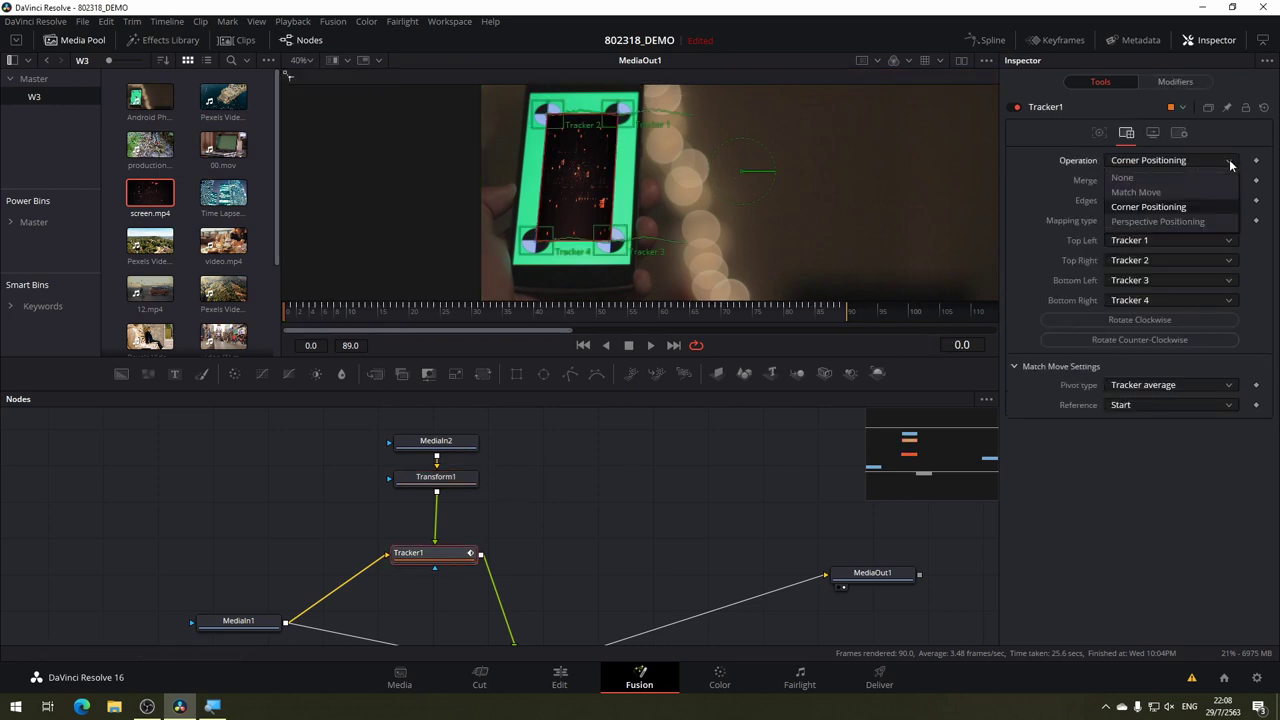
click(1197, 221)
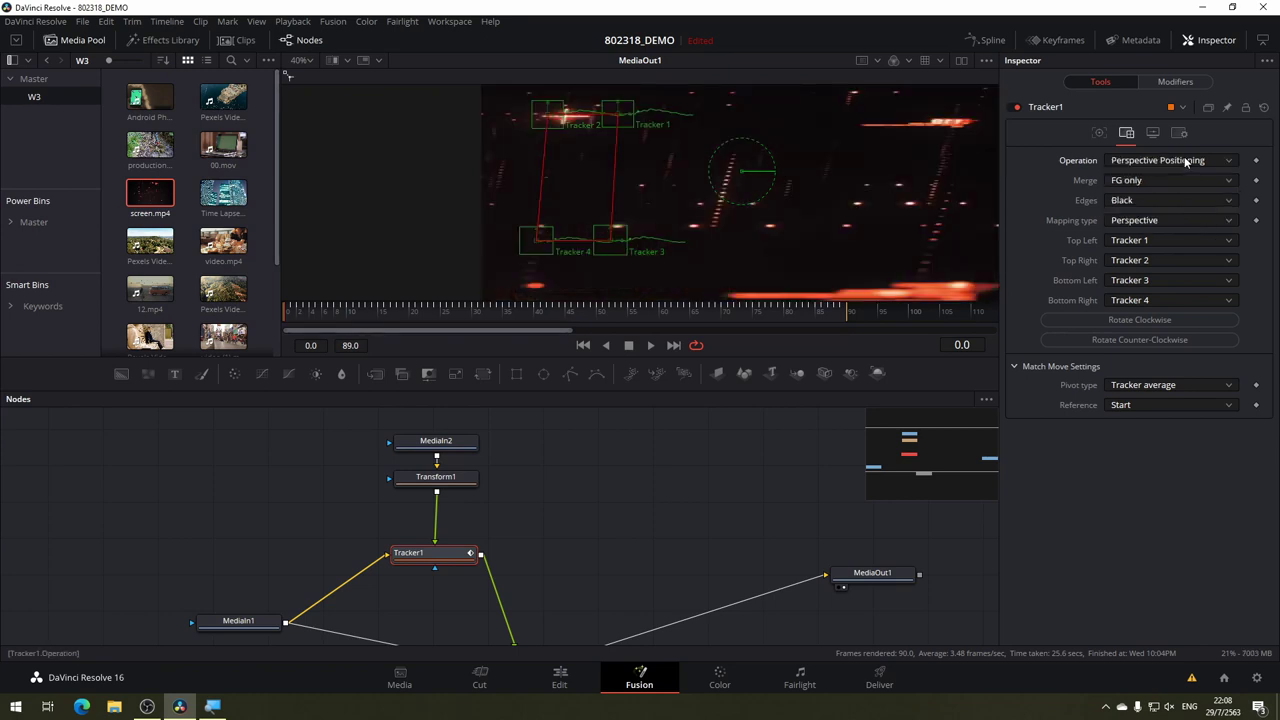
click(455, 478)
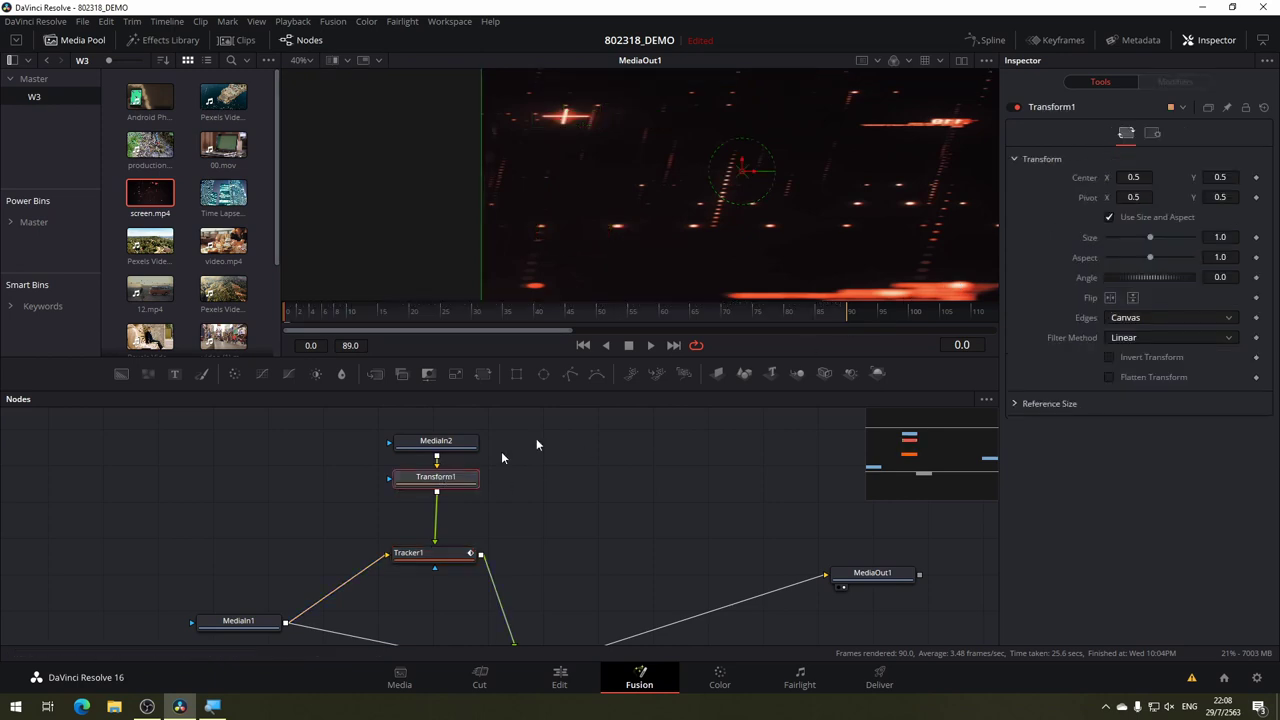
drag(1150, 238, 1133, 242)
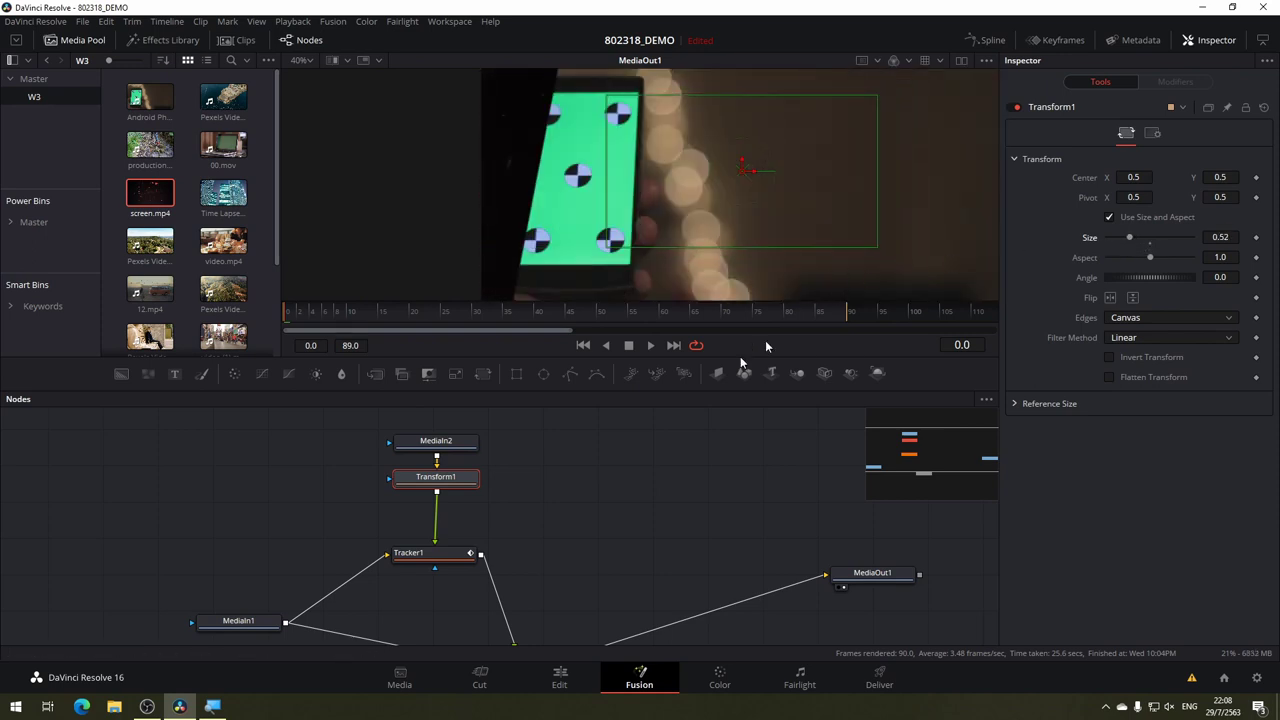
key(ctrl+z)
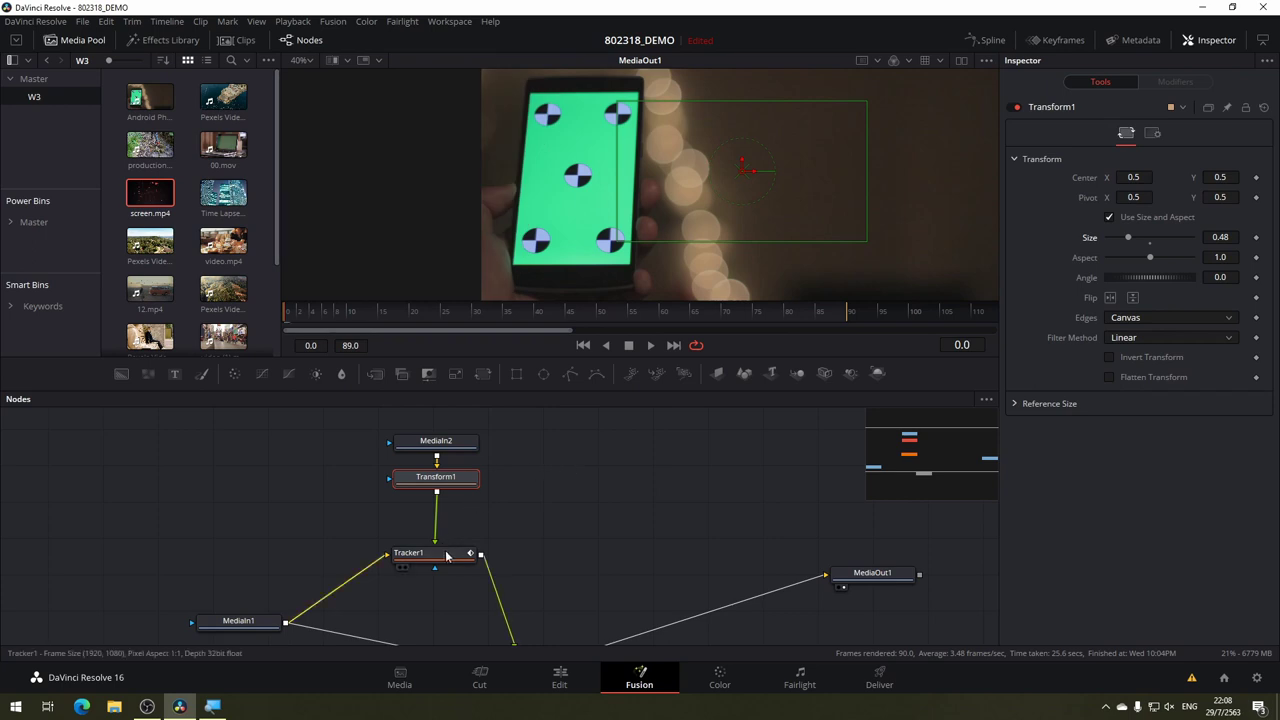
Set Tracker1's operation to Corner Positioning and disable Transform1.
click(449, 557)
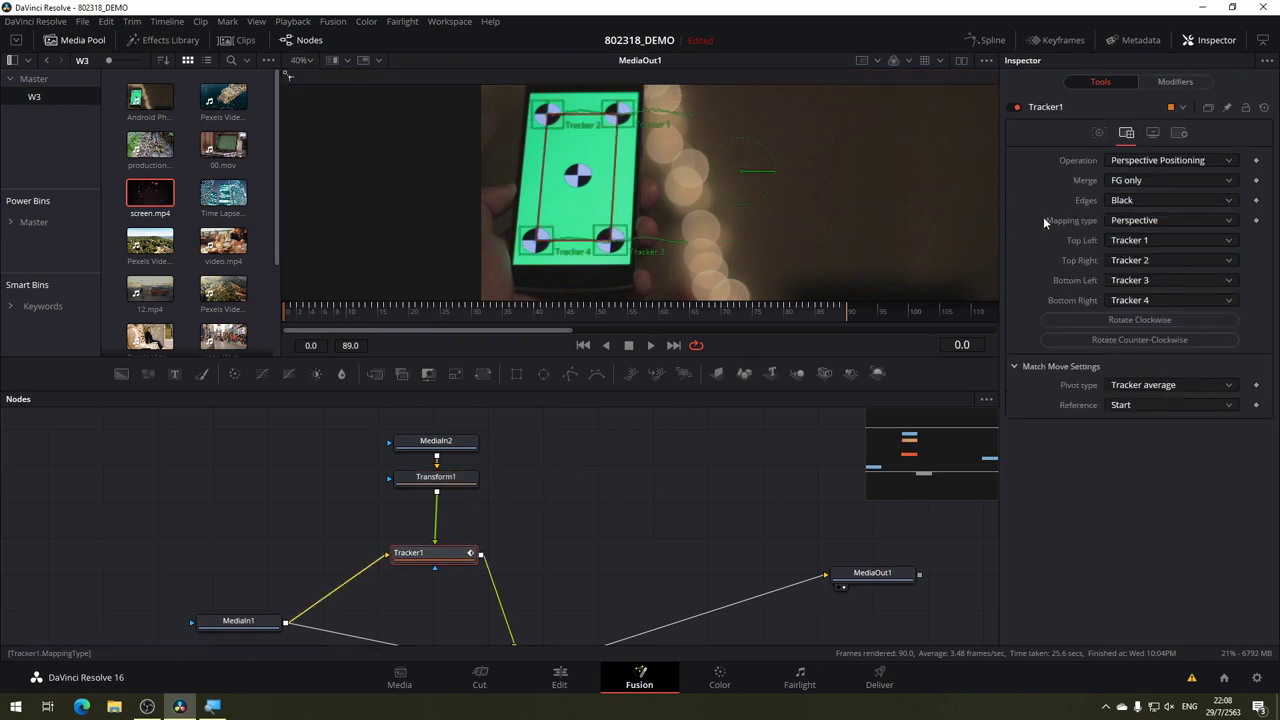
click(1157, 160)
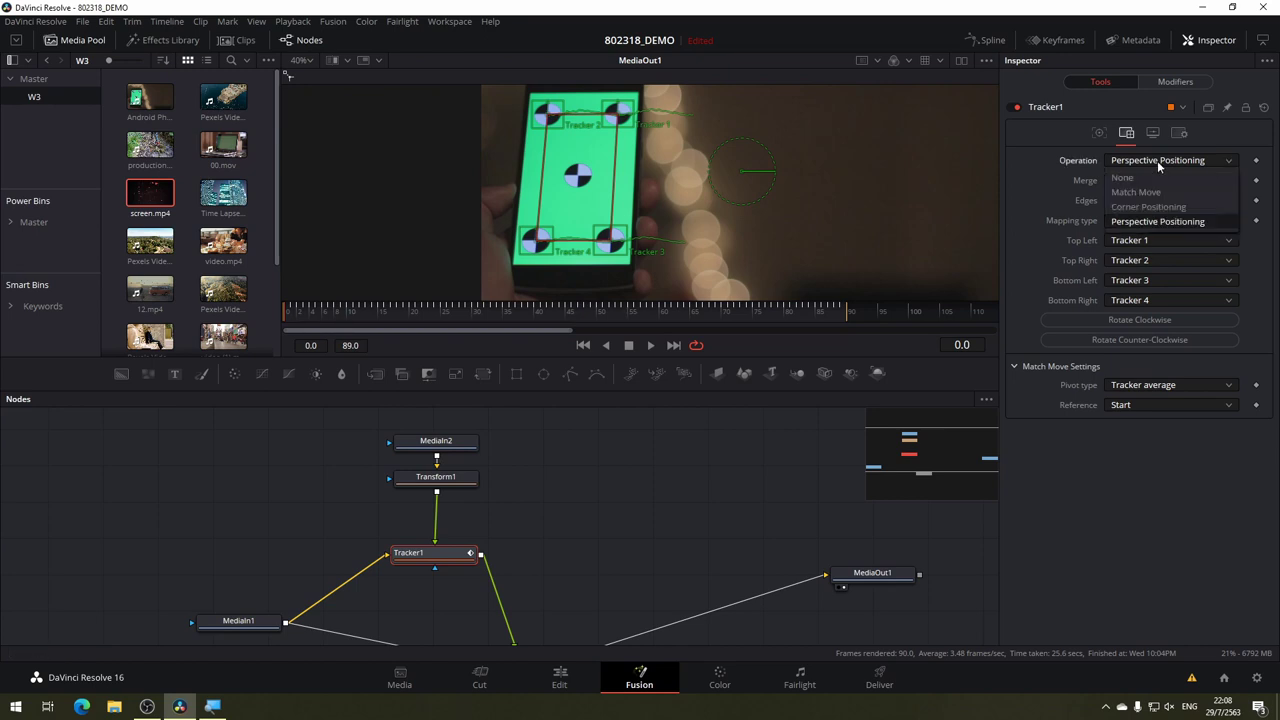
click(1153, 206)
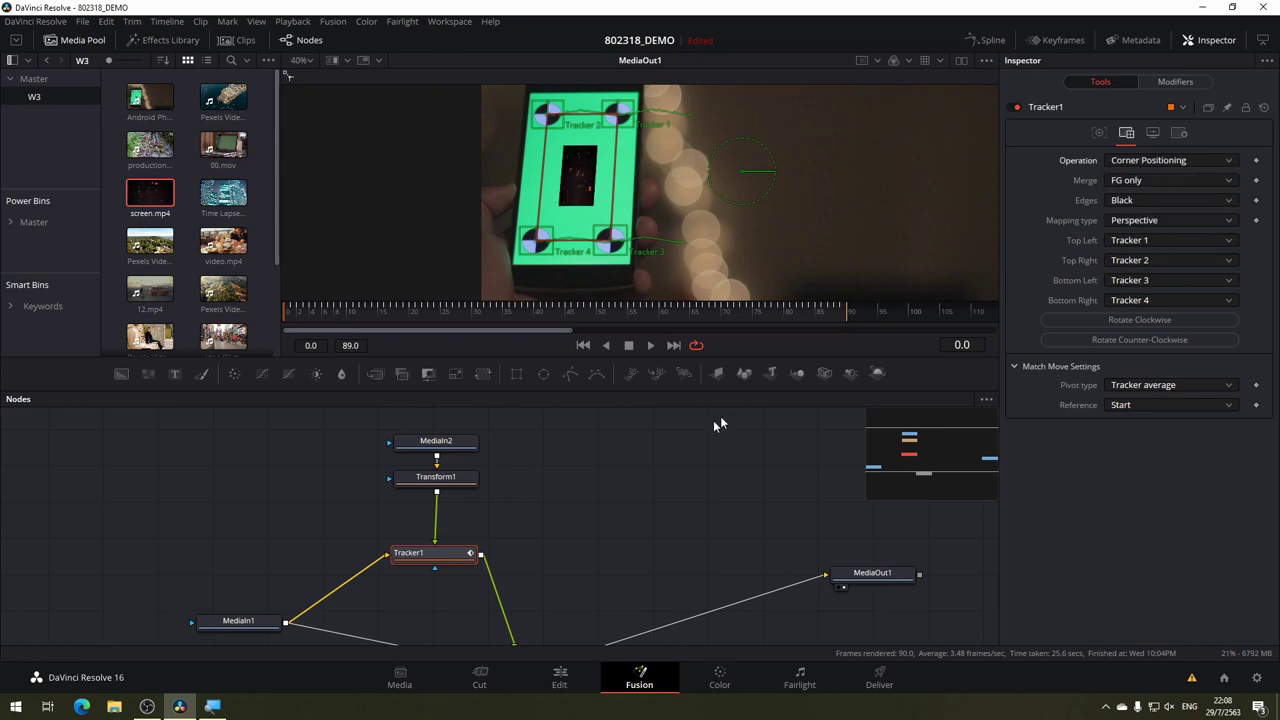
click(435, 476)
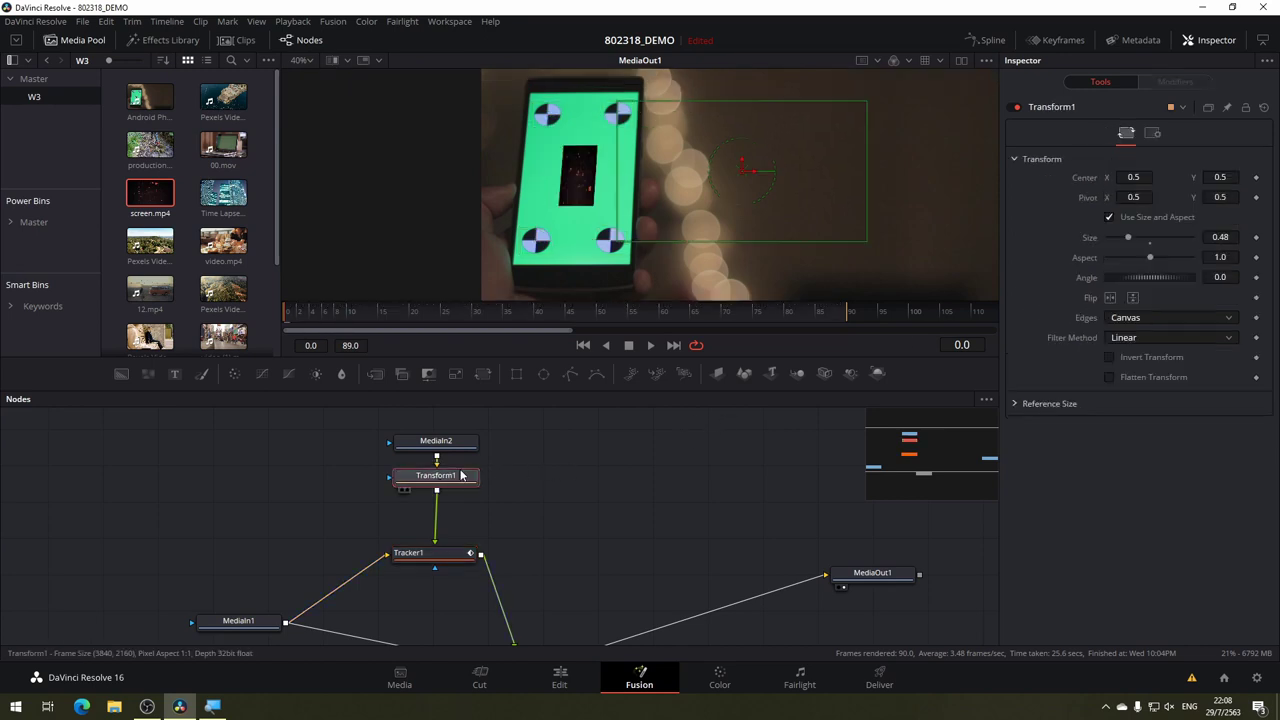
click(1016, 106)
click(449, 560)
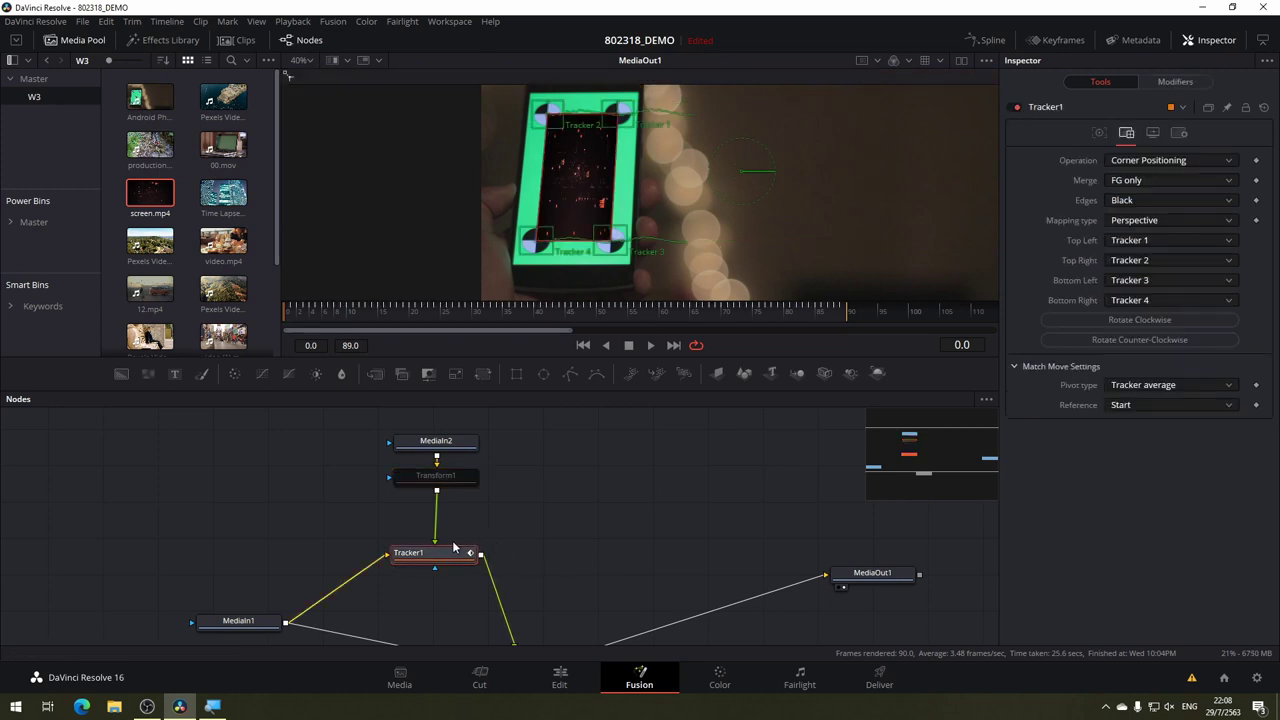
Drag the four tracker boxes outward to the phone screen's corners.
click(460, 485)
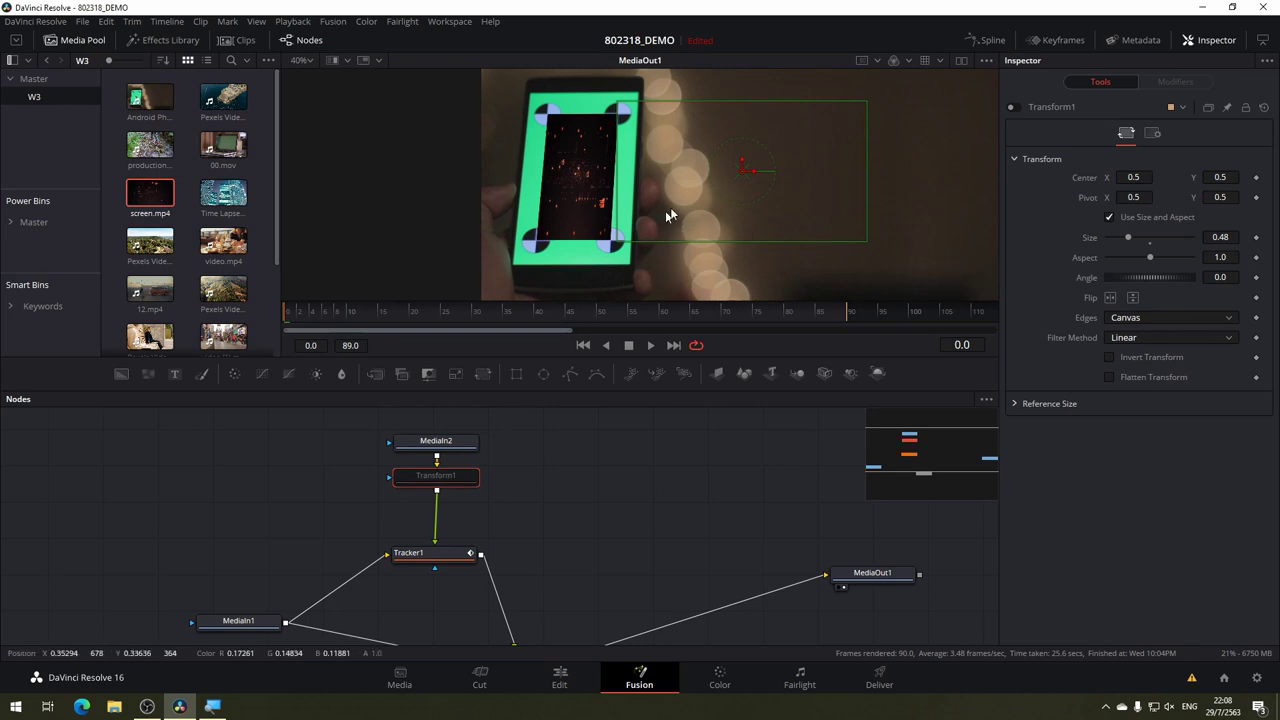
click(456, 561)
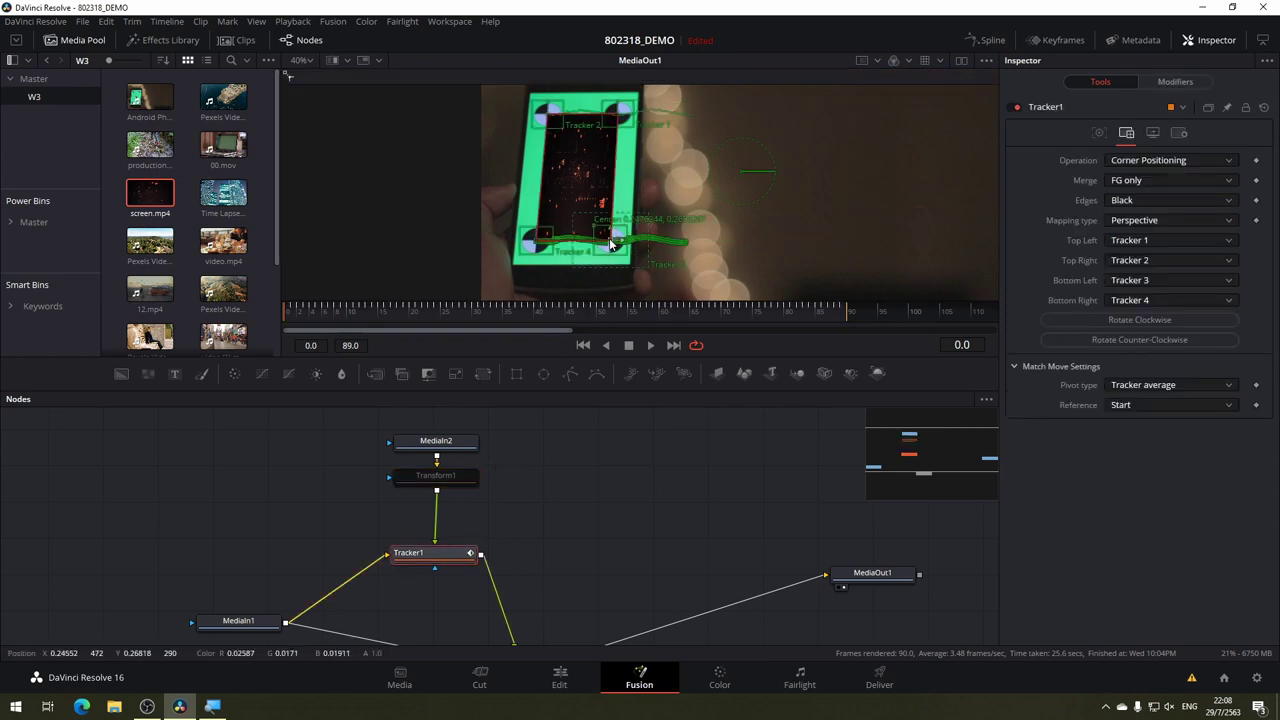
drag(611, 244, 630, 268)
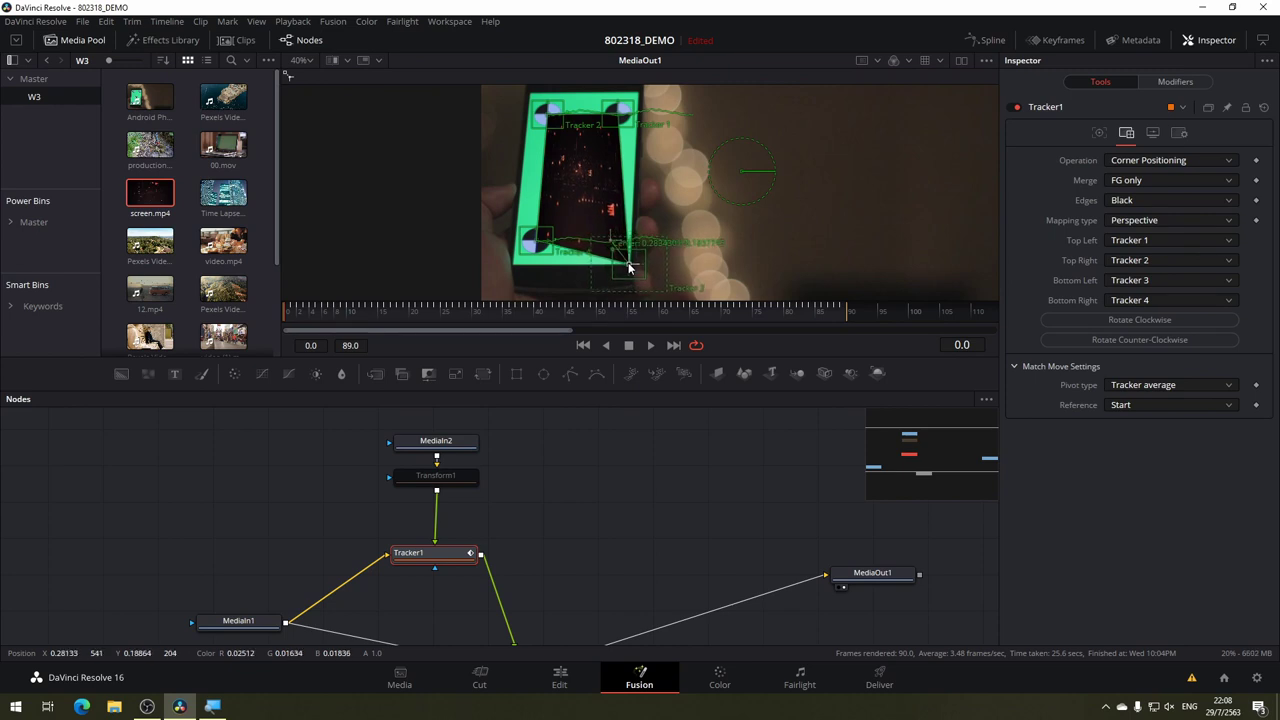
drag(537, 243, 514, 271)
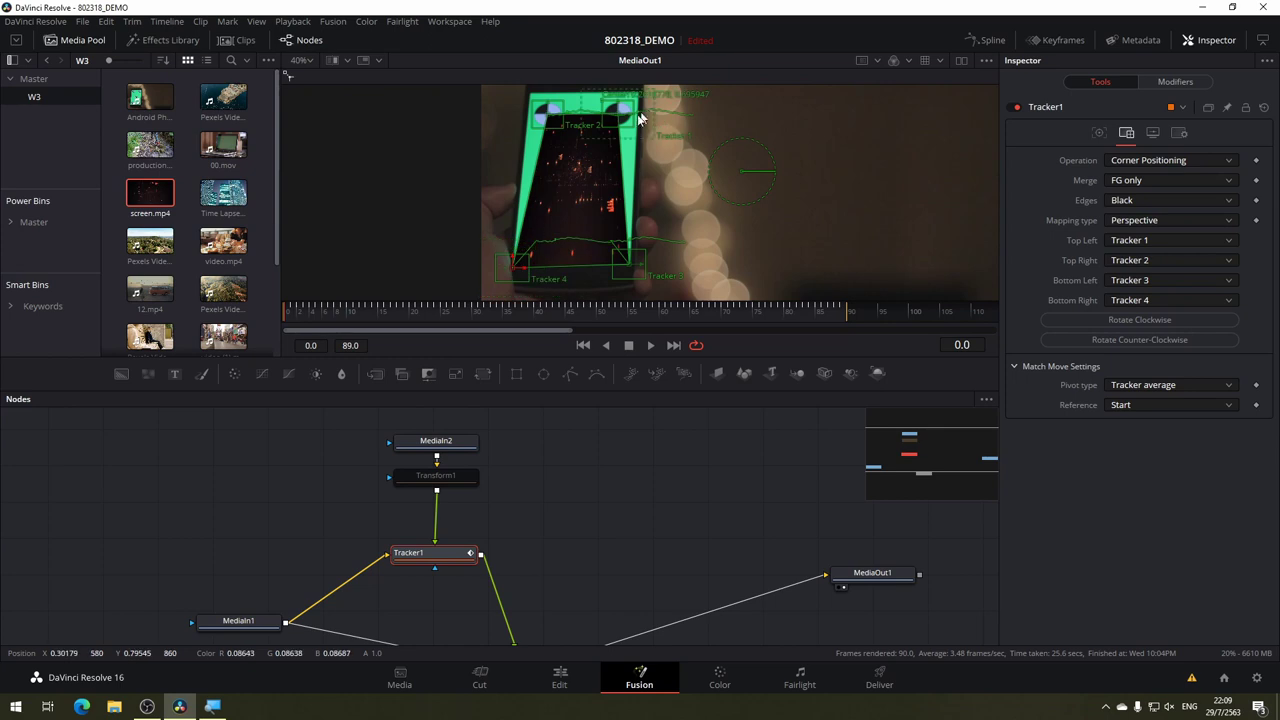
mouse_move(618, 113)
mouse_down()
mouse_move(624, 122)
mouse_move(637, 97)
mouse_up()
drag(547, 112, 529, 92)
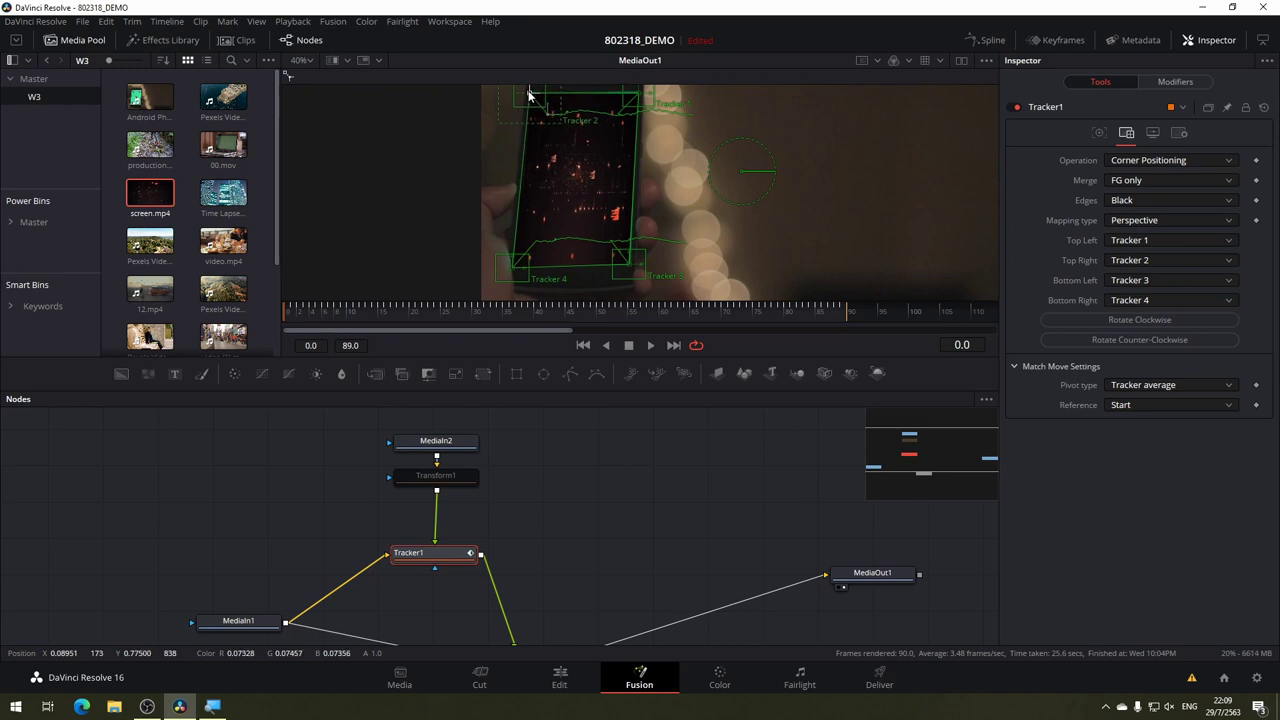
mouse_move(629, 320)
mouse_down()
mouse_move(561, 323)
mouse_move(824, 313)
mouse_move(287, 347)
mouse_up()
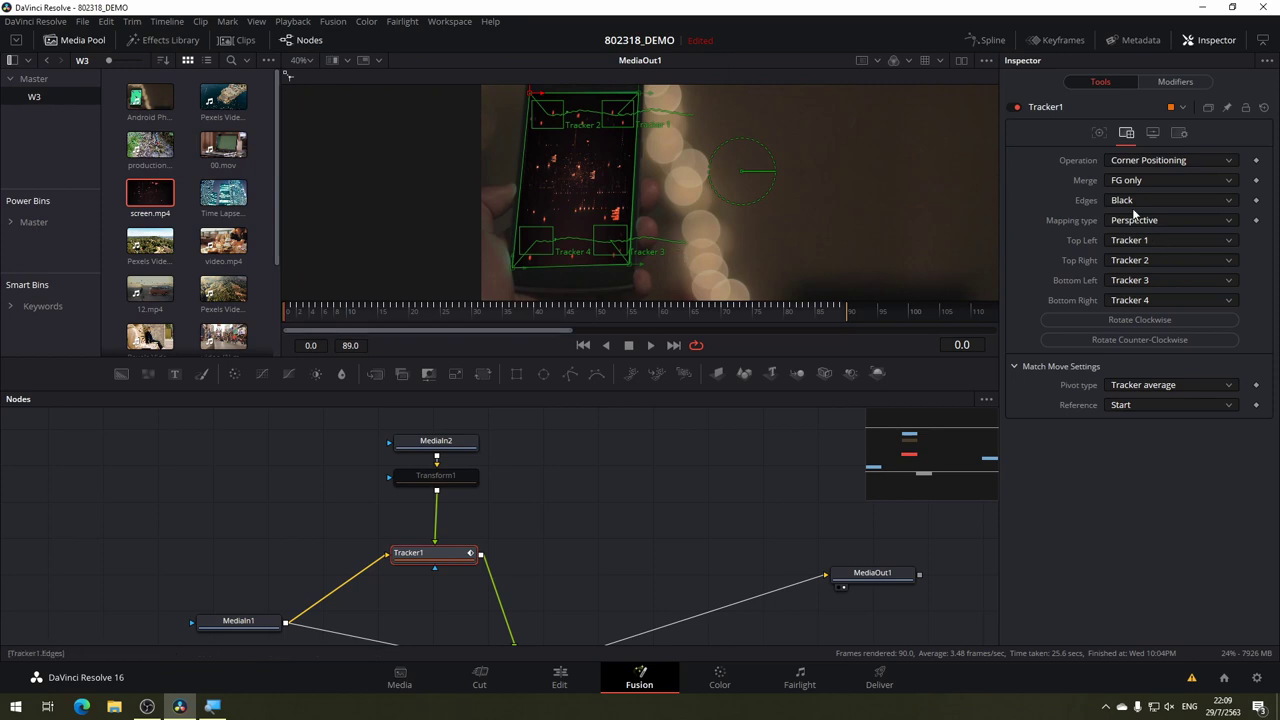
Set the Match Move reference to End and show Tracker1's tracking controls.
click(1203, 393)
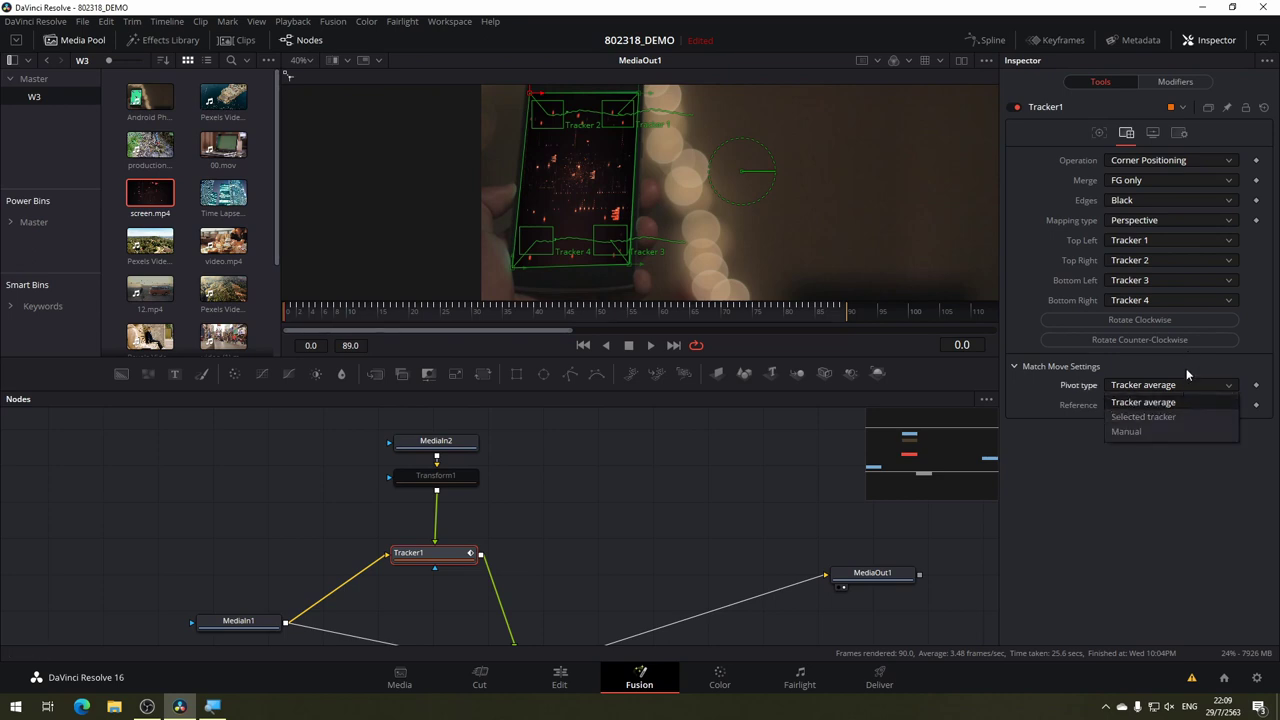
click(1168, 402)
click(1170, 405)
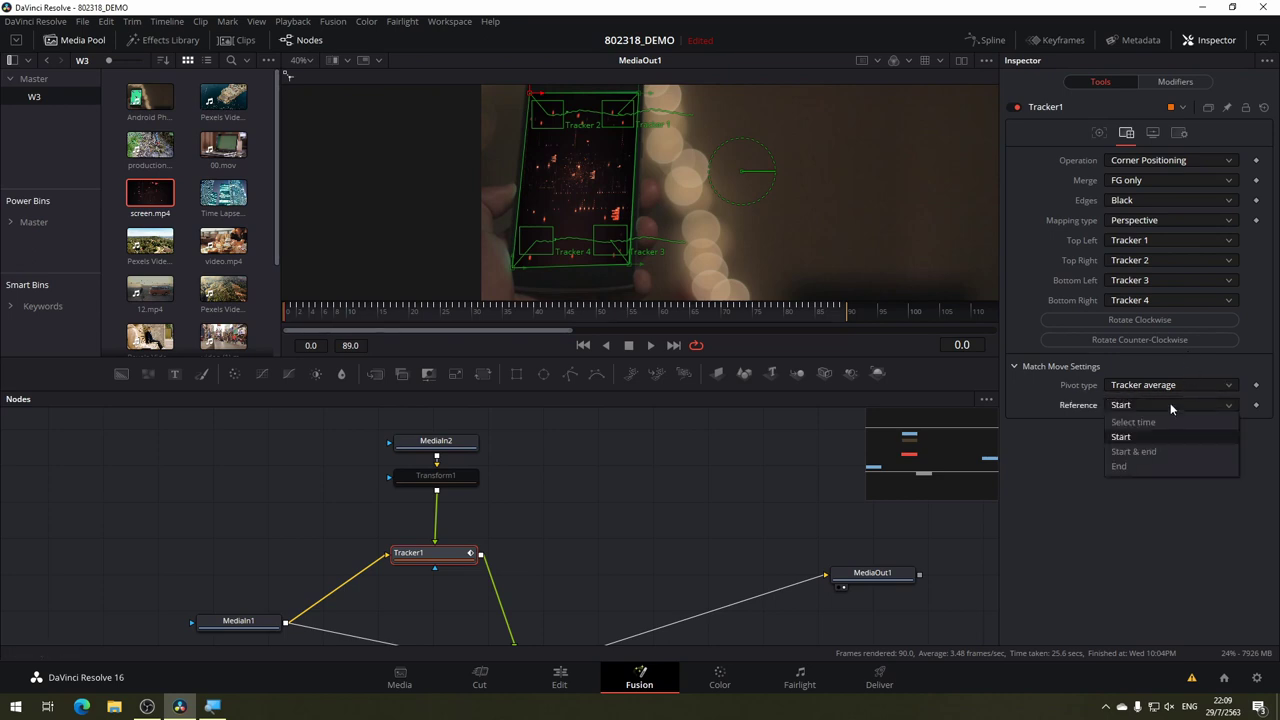
click(1152, 467)
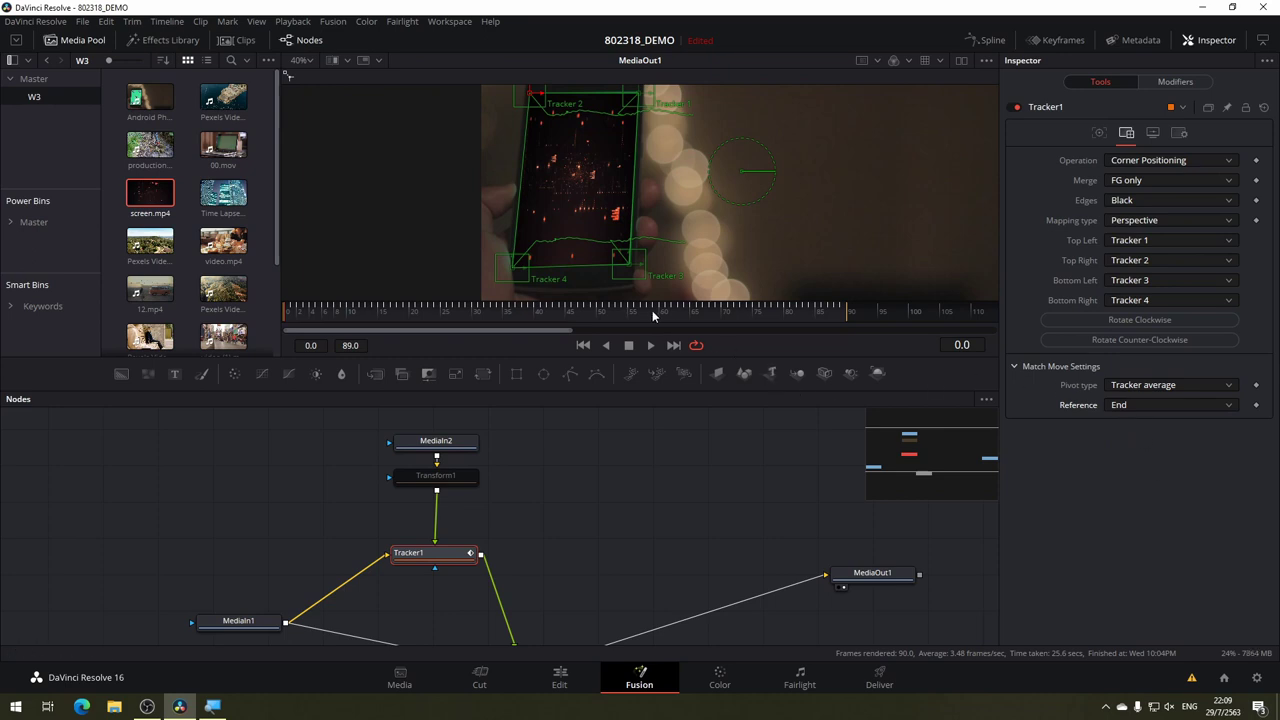
mouse_move(651, 314)
mouse_down()
mouse_move(347, 341)
mouse_move(277, 323)
mouse_up()
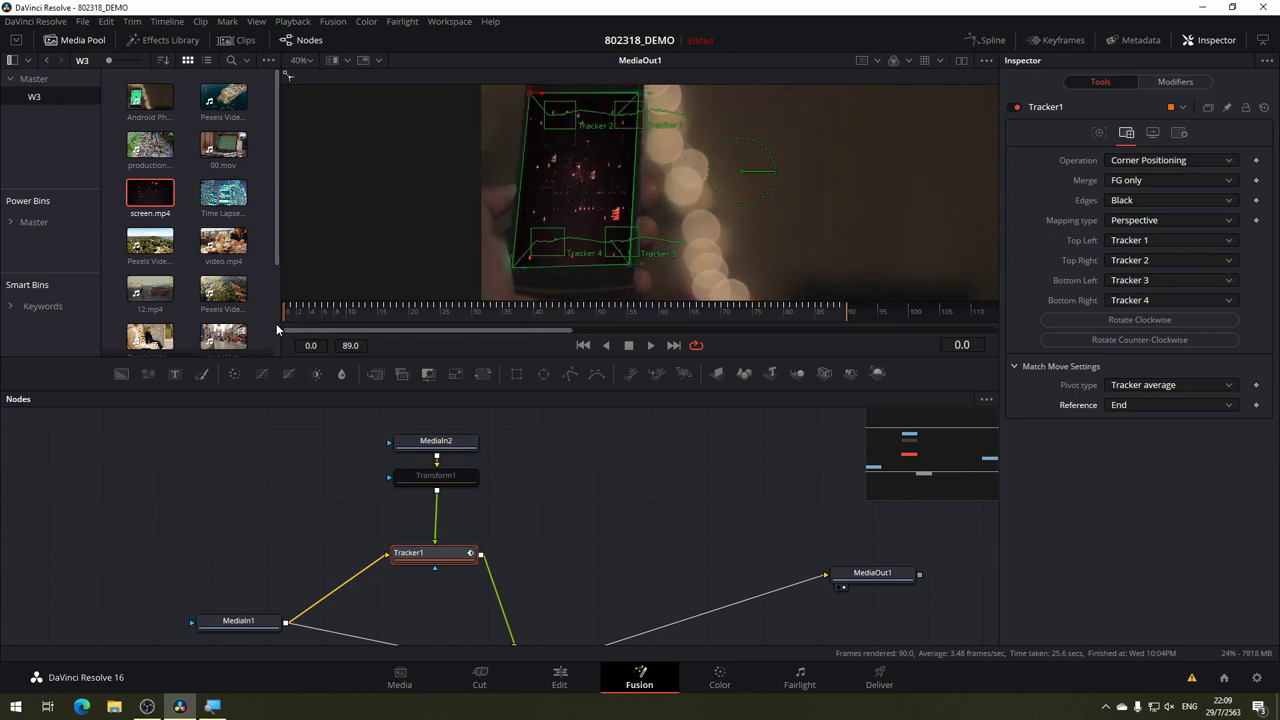
click(1099, 132)
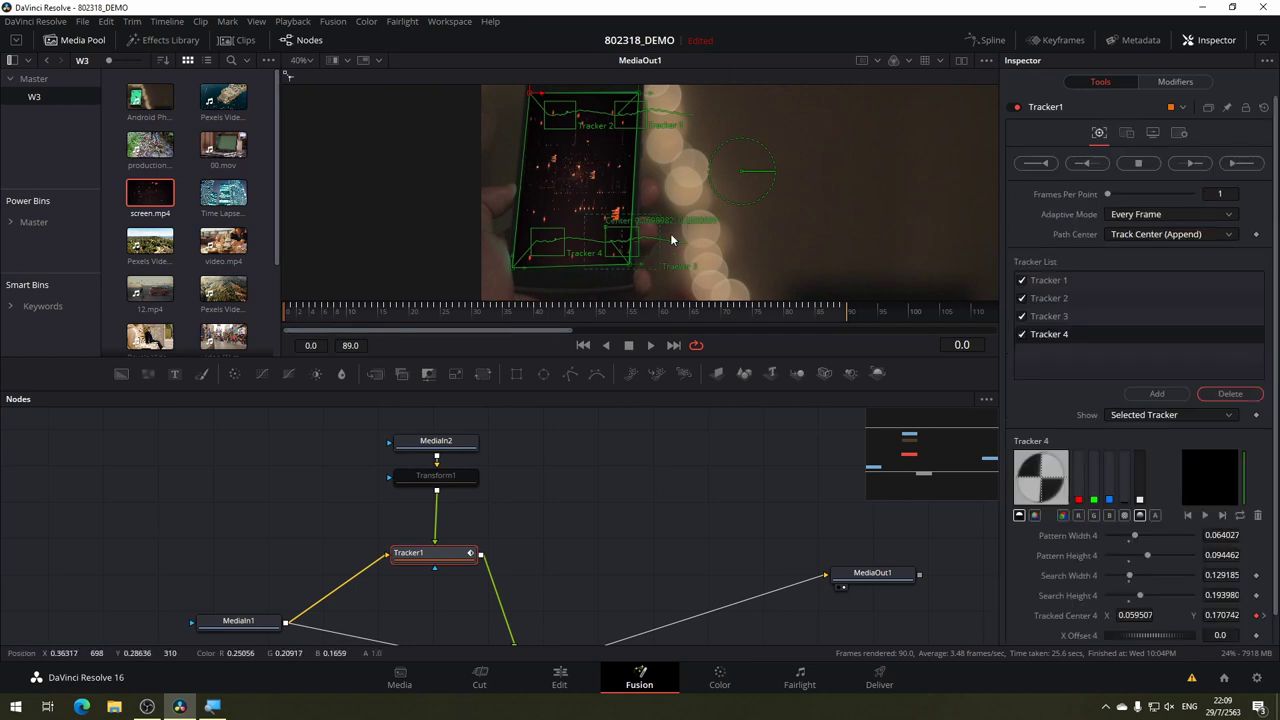
Start a forward track, cancel it, and scrub to frame 74 to review.
click(1190, 164)
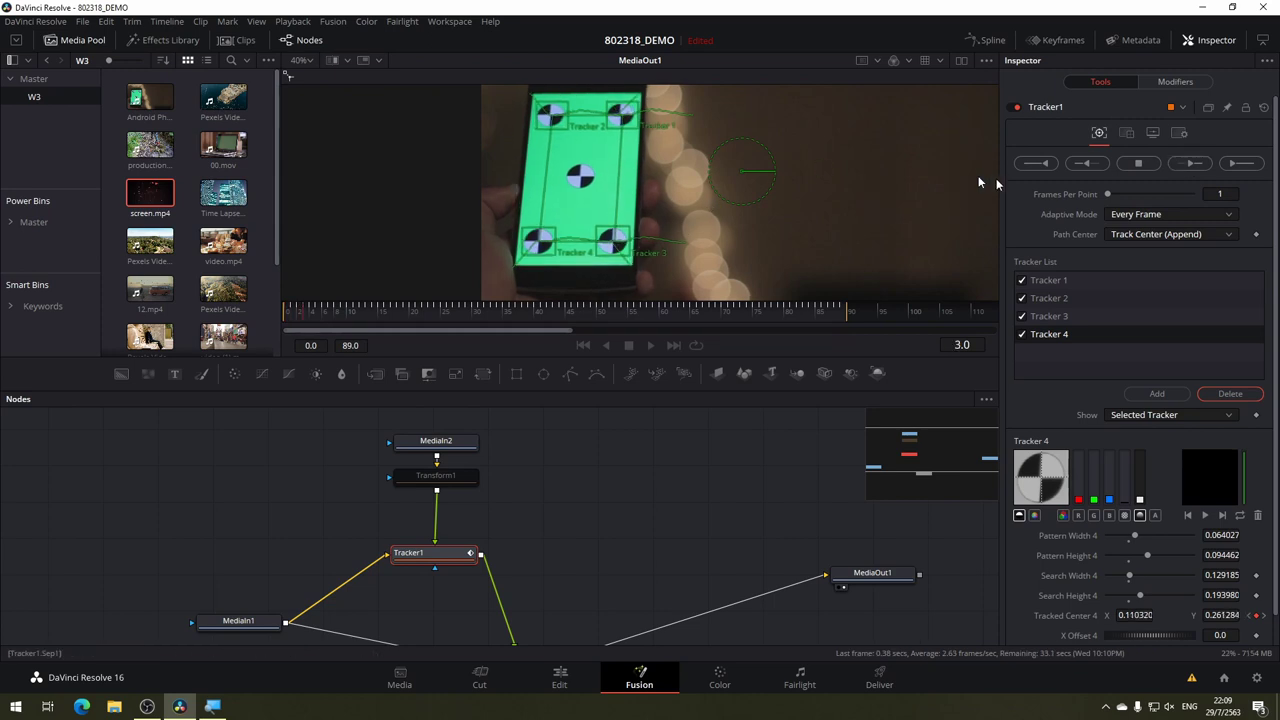
click(772, 320)
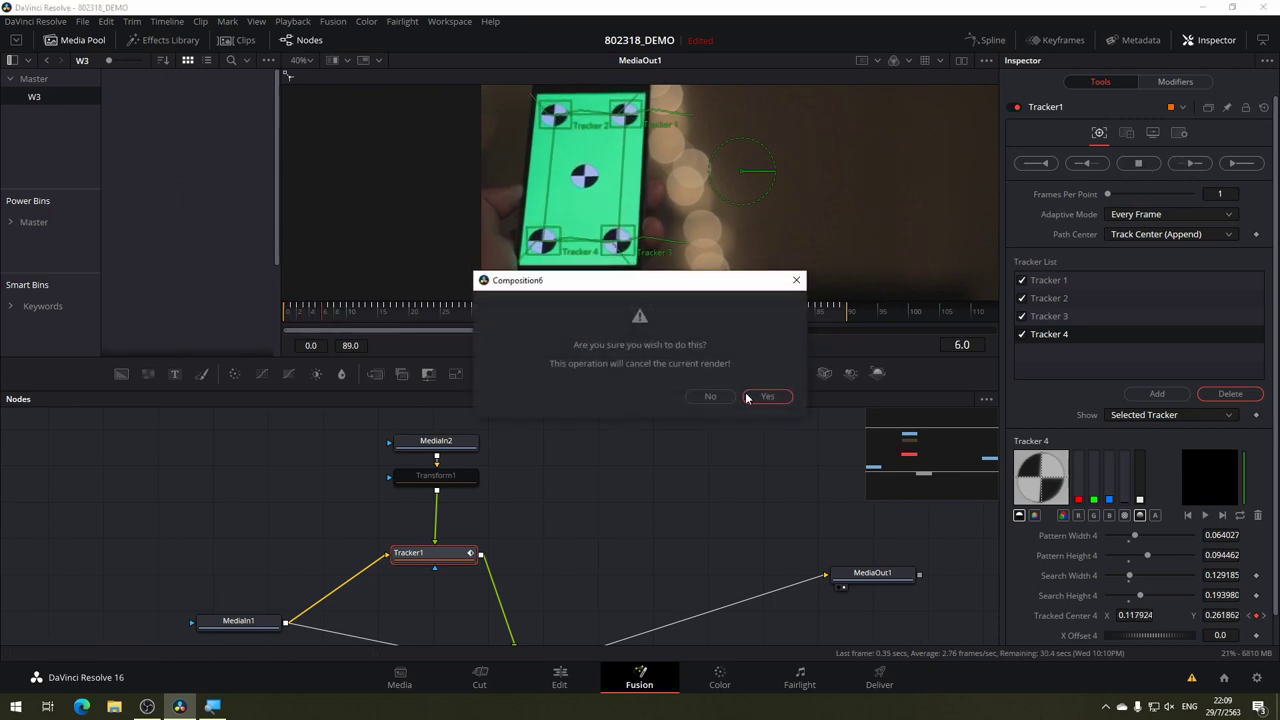
click(776, 397)
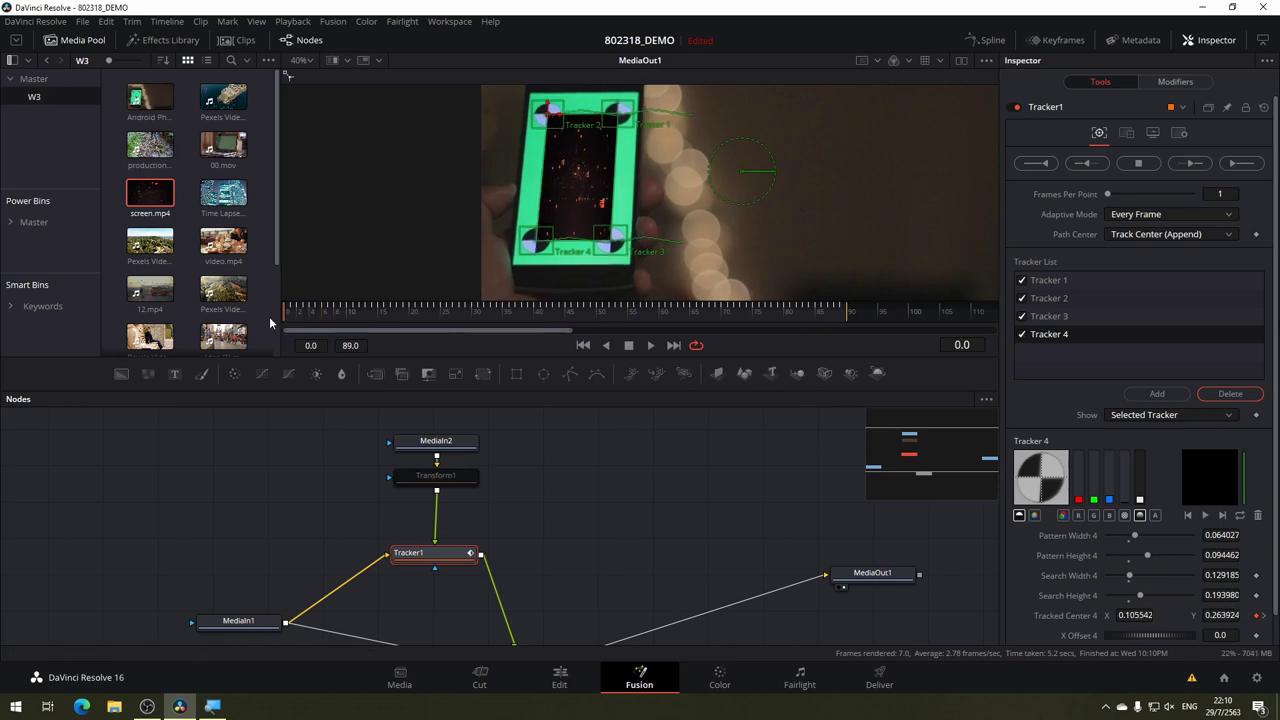
drag(295, 320, 750, 310)
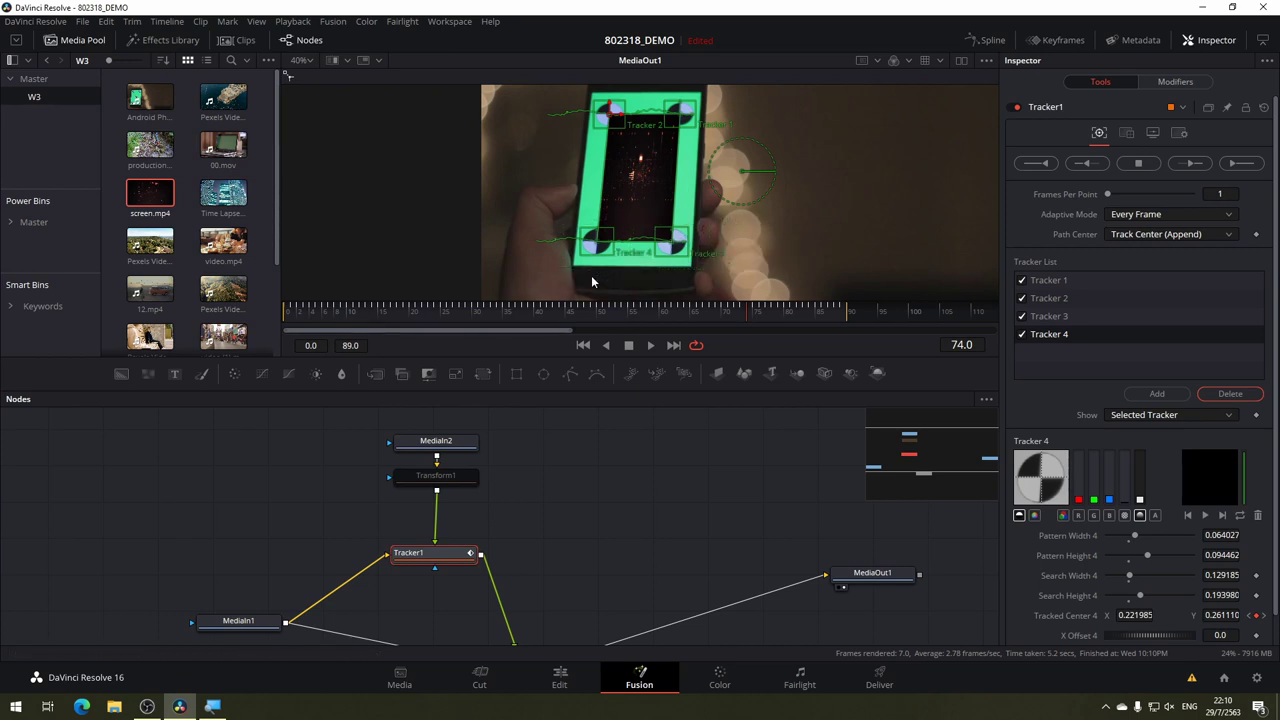
Box-select Transform1, Tracker1 and Merge1 in the node graph.
mouse_move(598, 492)
mouse_down()
mouse_move(564, 451)
mouse_move(574, 504)
mouse_up()
scroll(575, 500, down, 3)
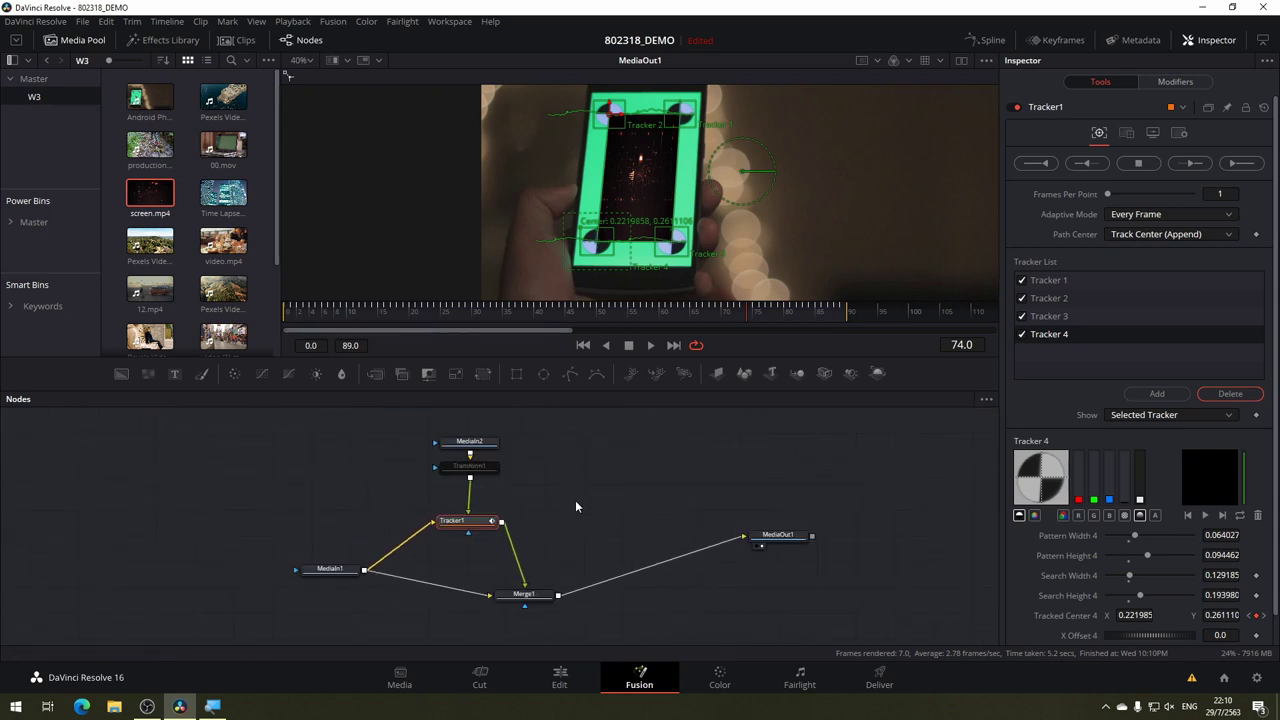
scroll(575, 500, down, 2)
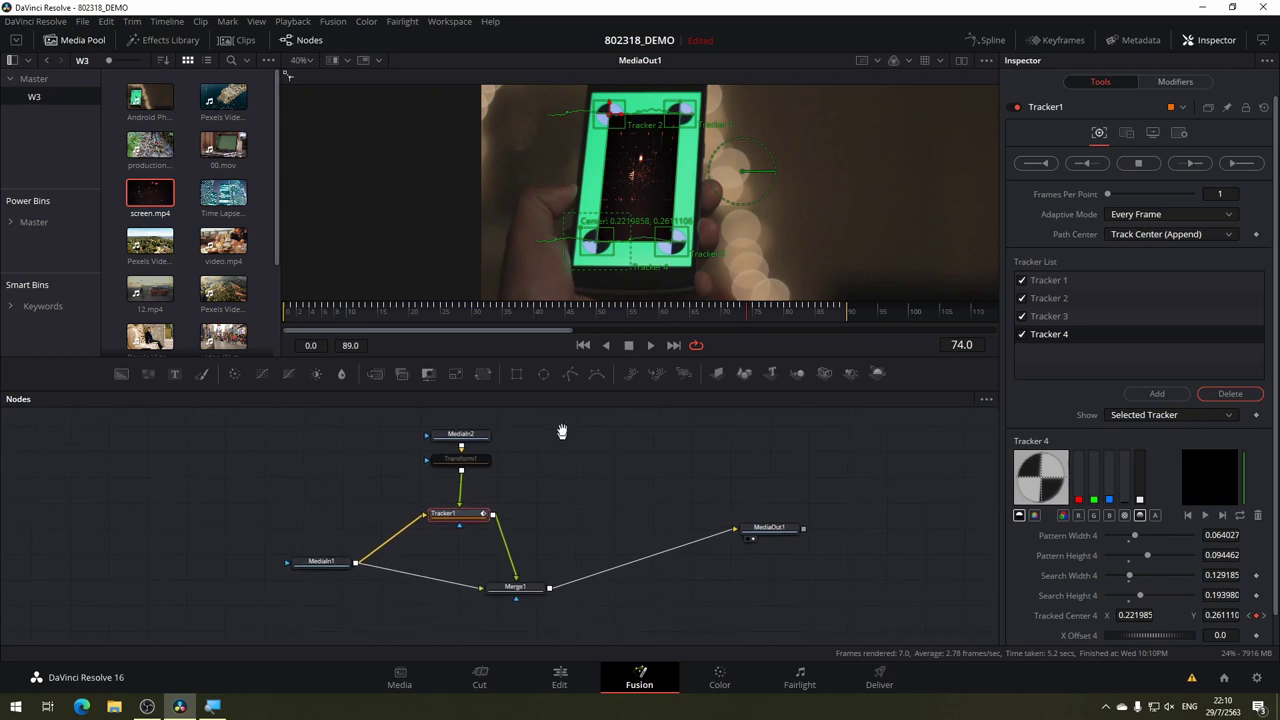
mouse_move(586, 421)
mouse_down()
mouse_move(417, 601)
mouse_move(393, 593)
mouse_up()
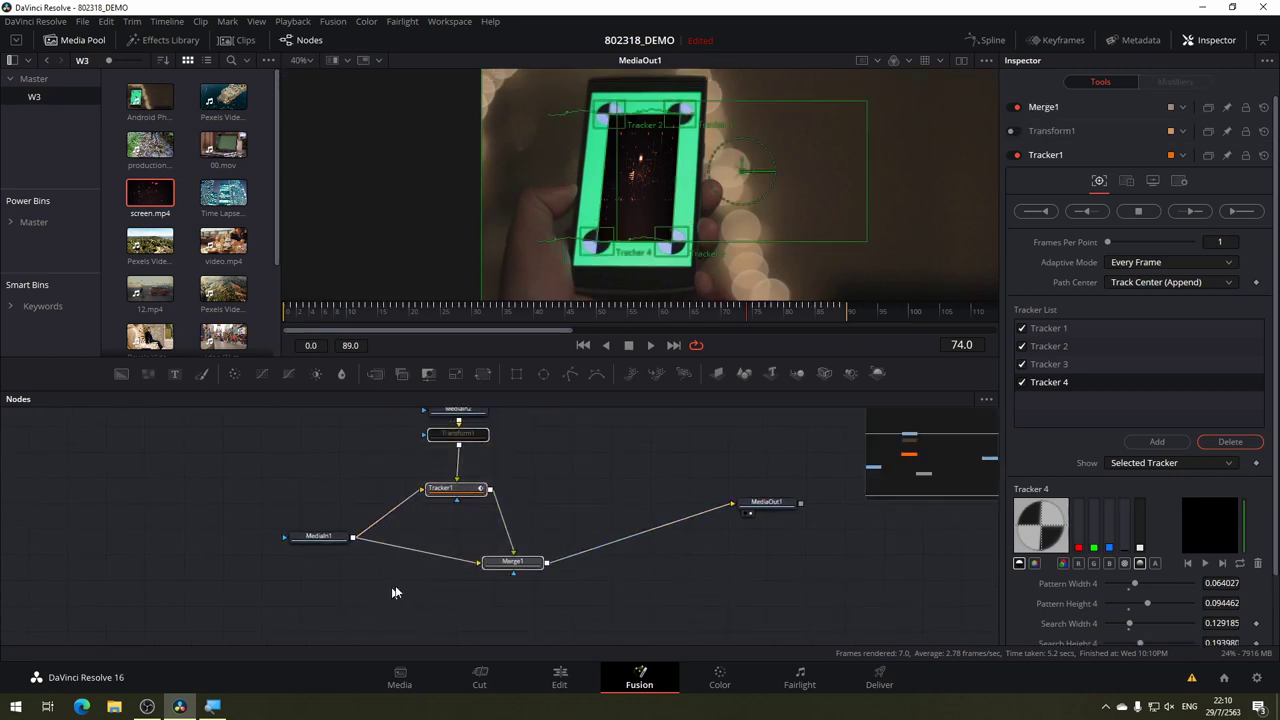
Delete Transform1, Tracker1 and Merge1, then search the tool list for 'Tracker'.
key(Delete)
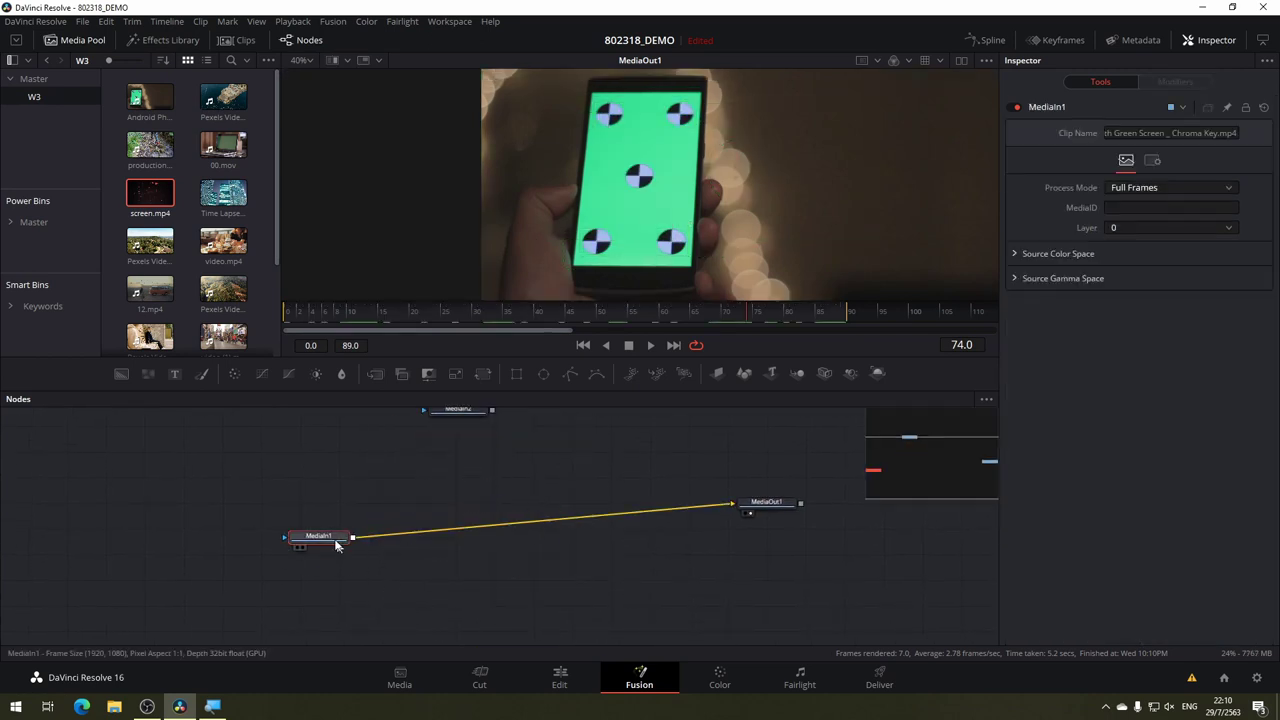
drag(334, 537, 337, 478)
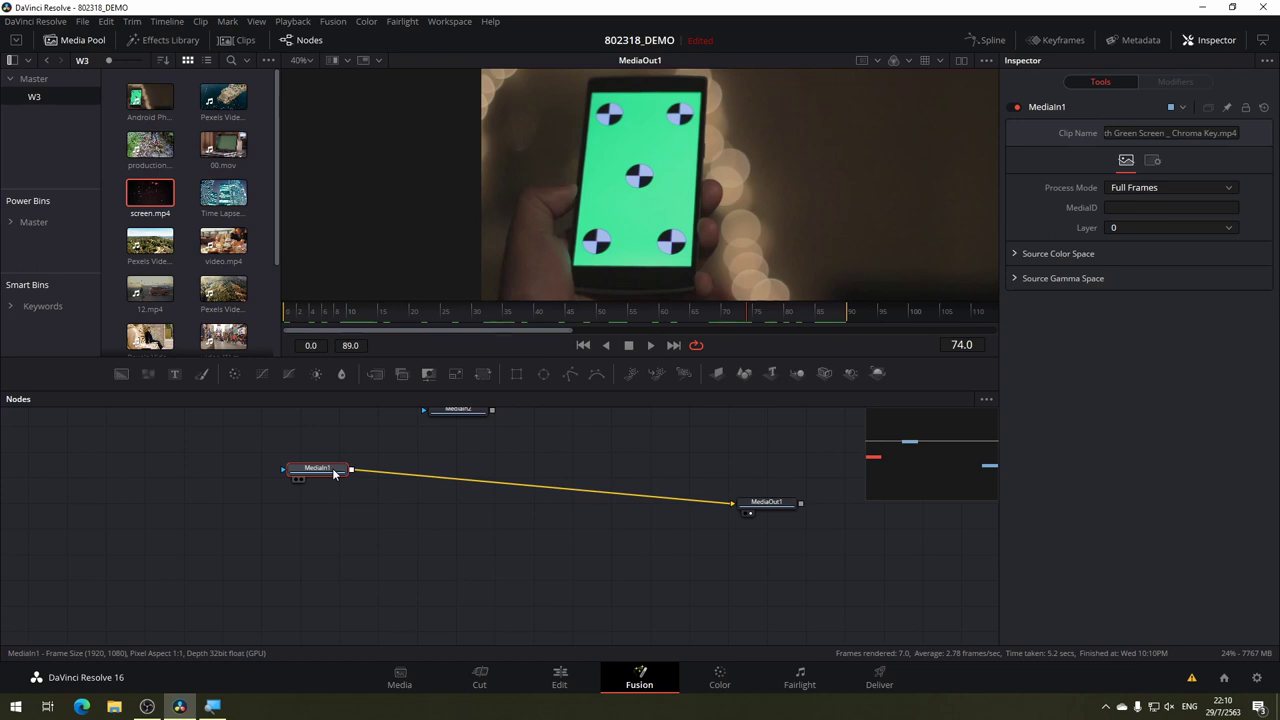
key(shift+space)
text(Tracker)
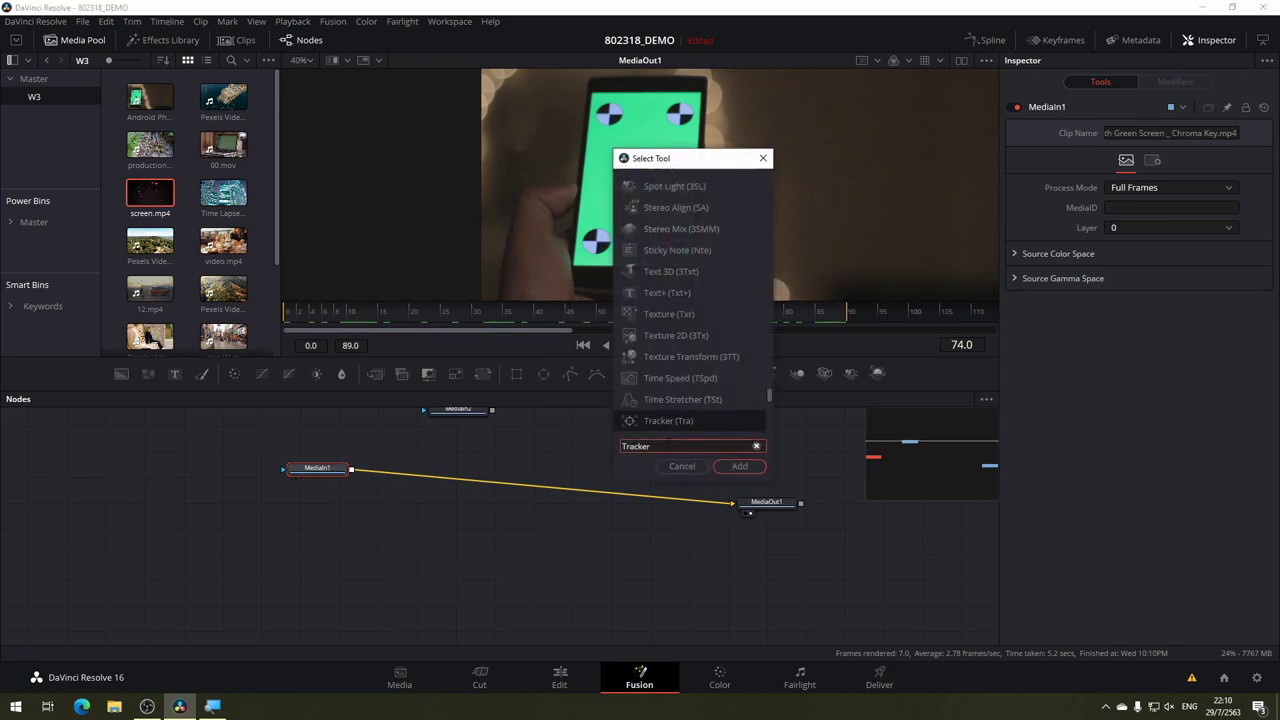
click(666, 445)
Add a Planar Tracker after MediaIn1 with tracker type Hybrid Point/Area.
key(BackSpace)
key(BackSpace)
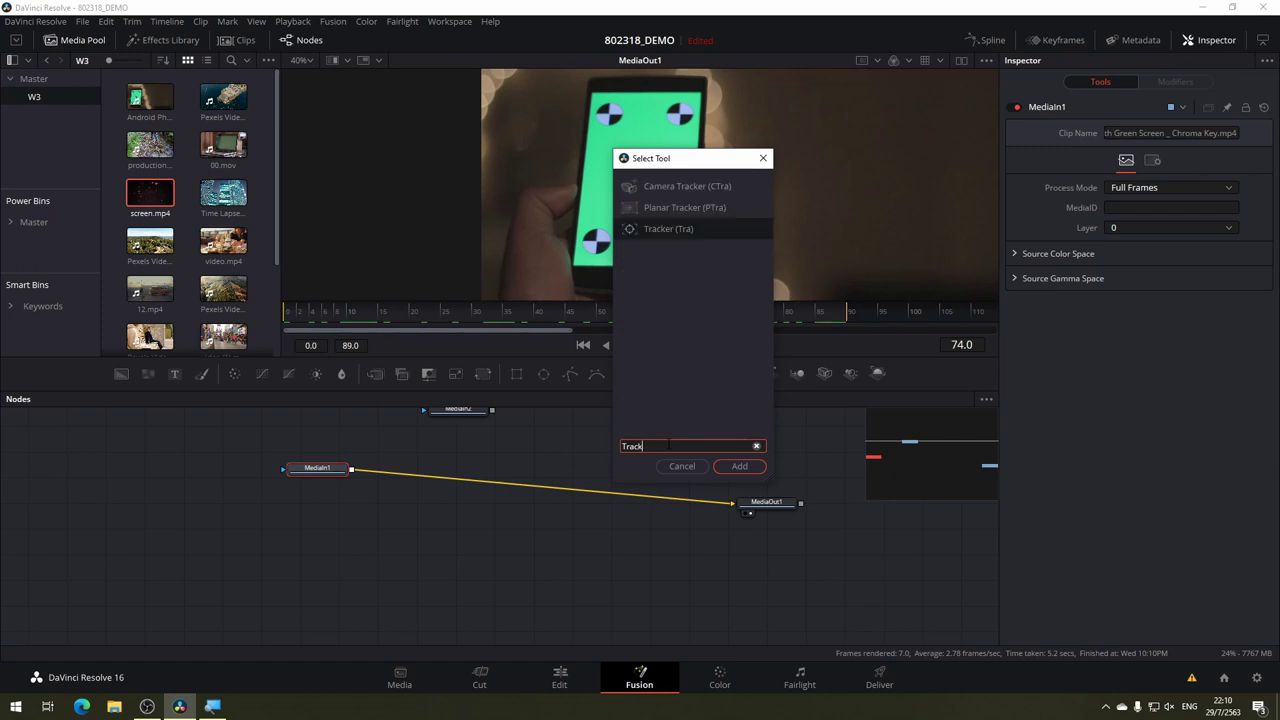
click(682, 207)
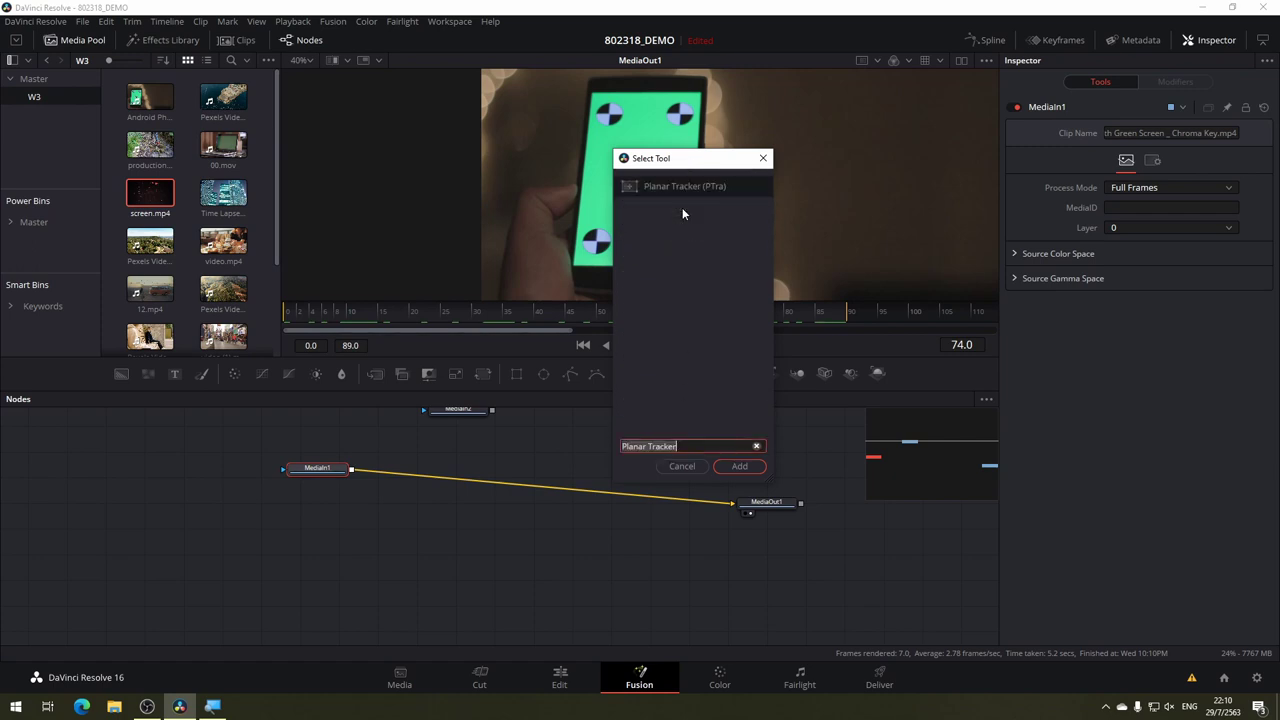
click(740, 467)
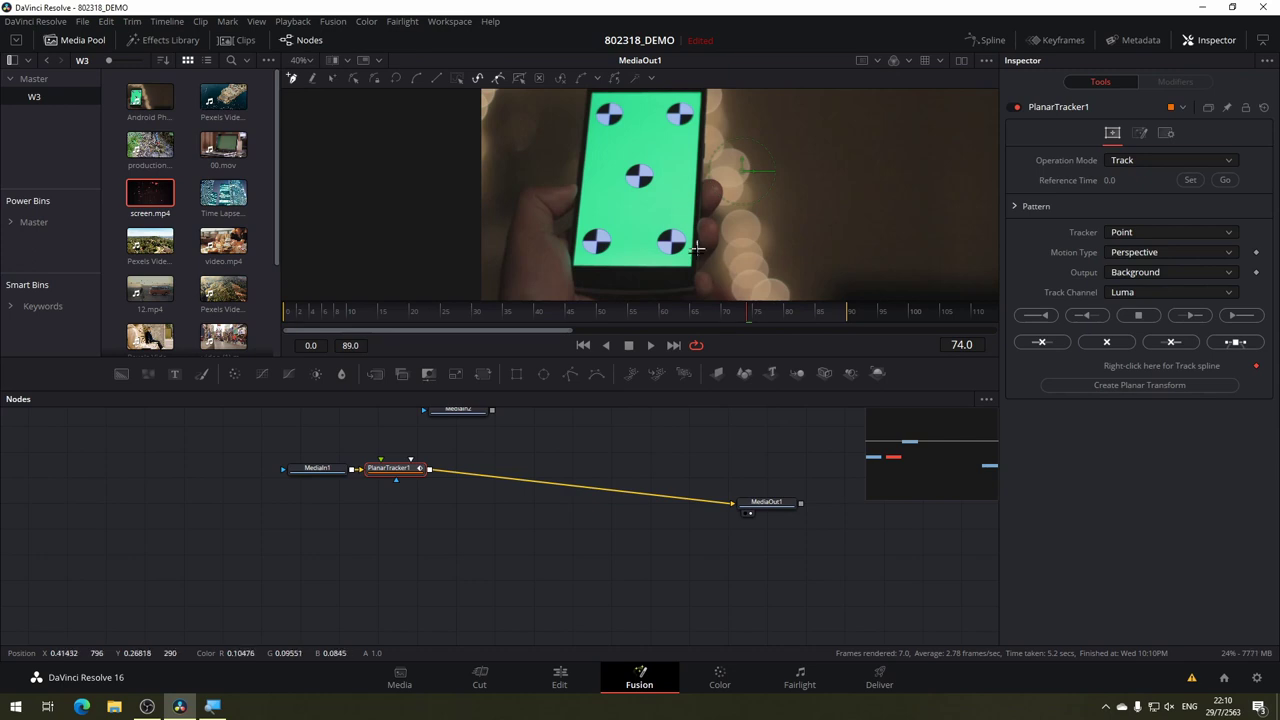
click(1134, 236)
click(1148, 262)
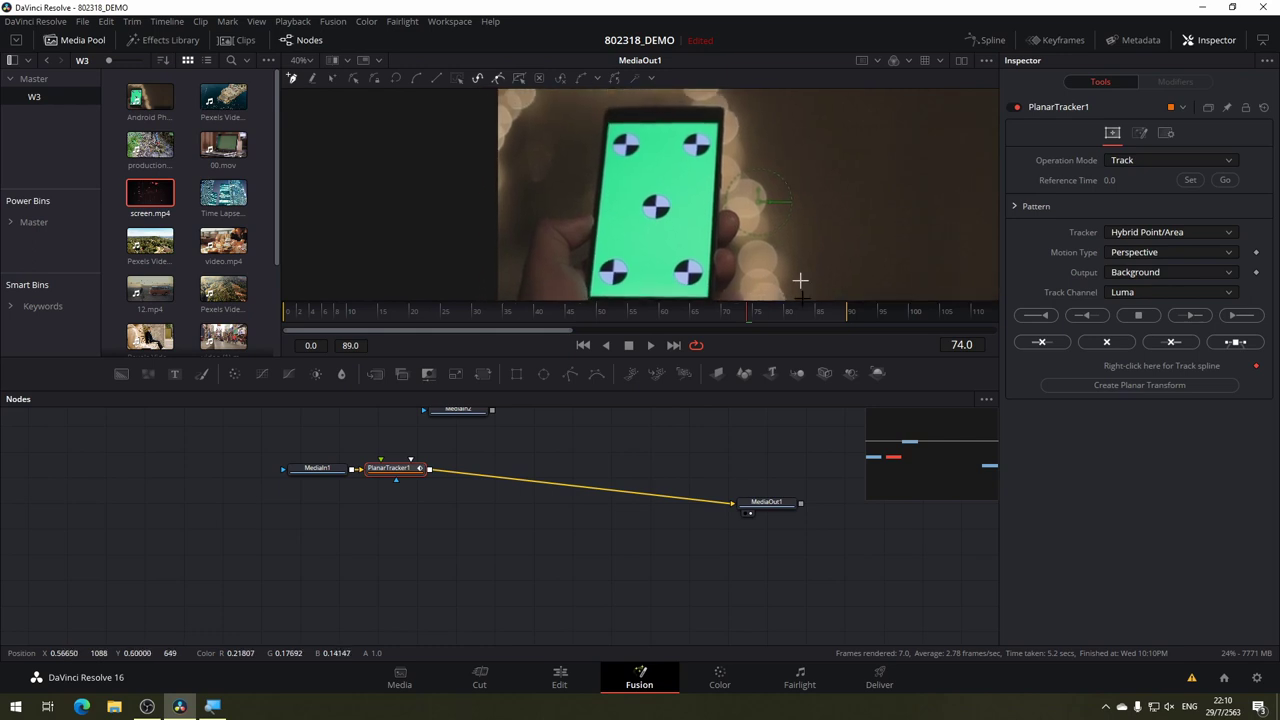
Return to the first frame of the clip.
click(836, 318)
key(Home)
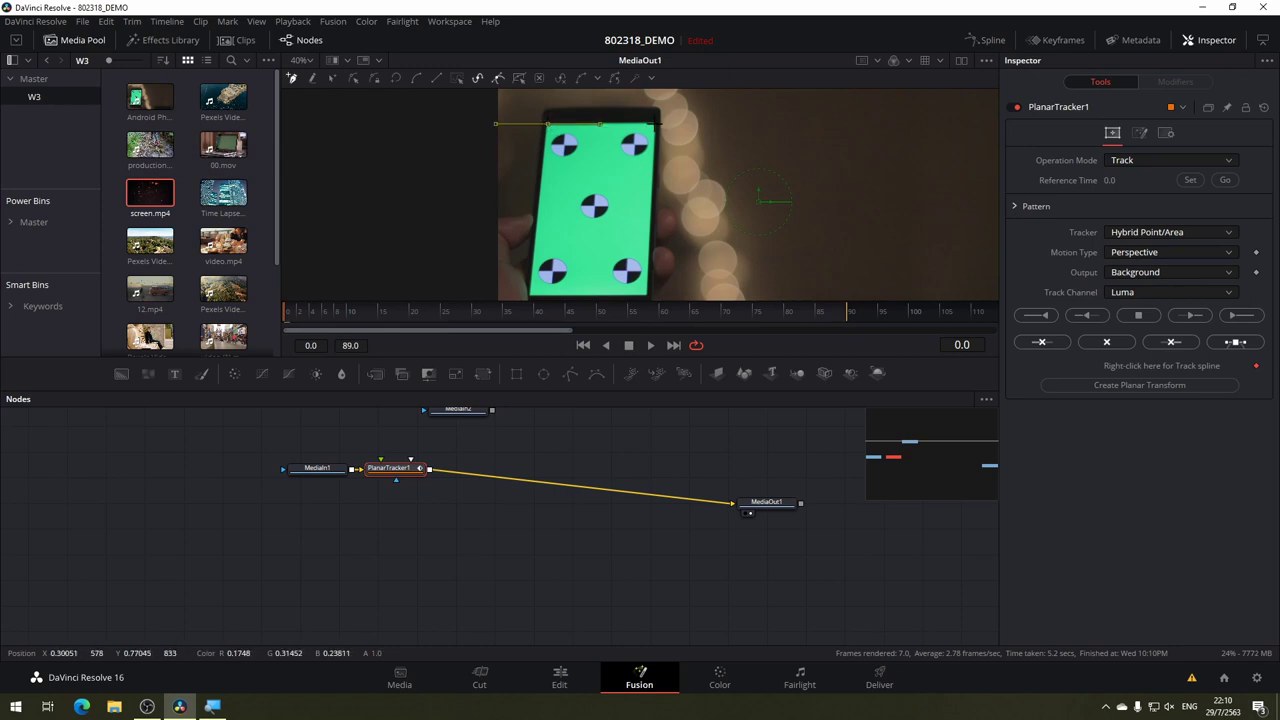
scroll(640, 240, down, 3)
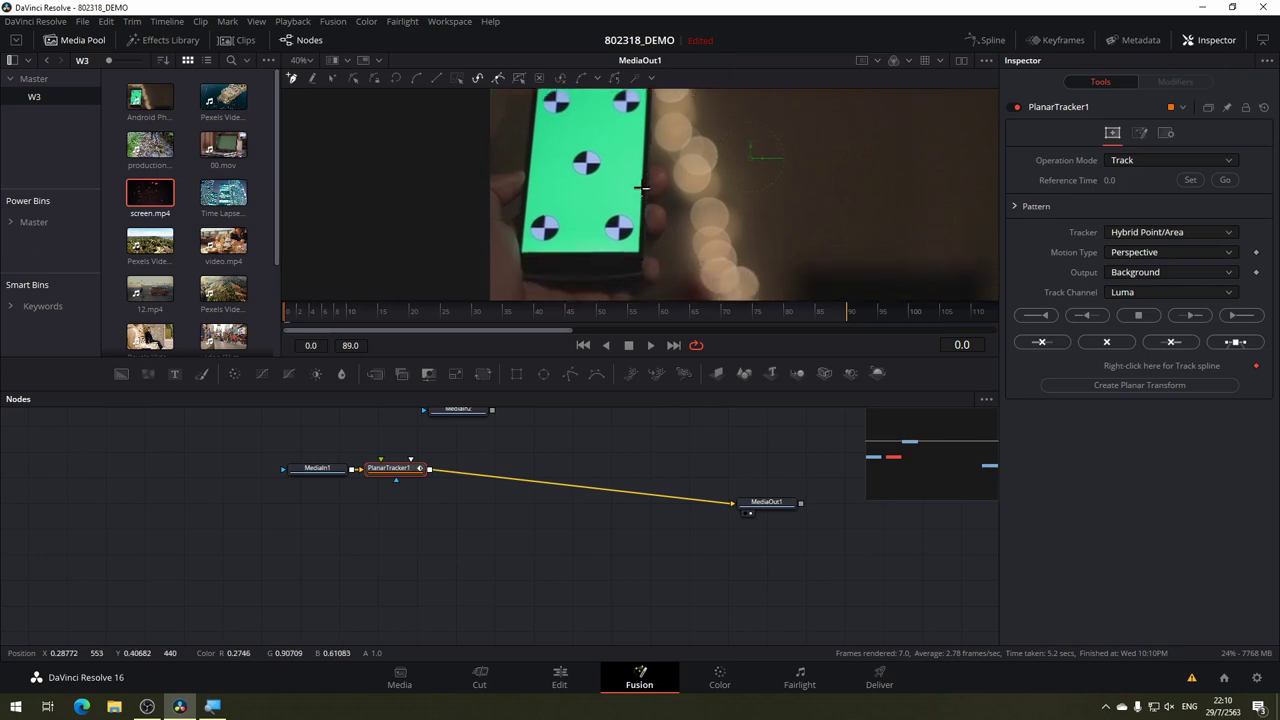
Outline the phone screen with a planar polygon and track it to the end.
click(639, 250)
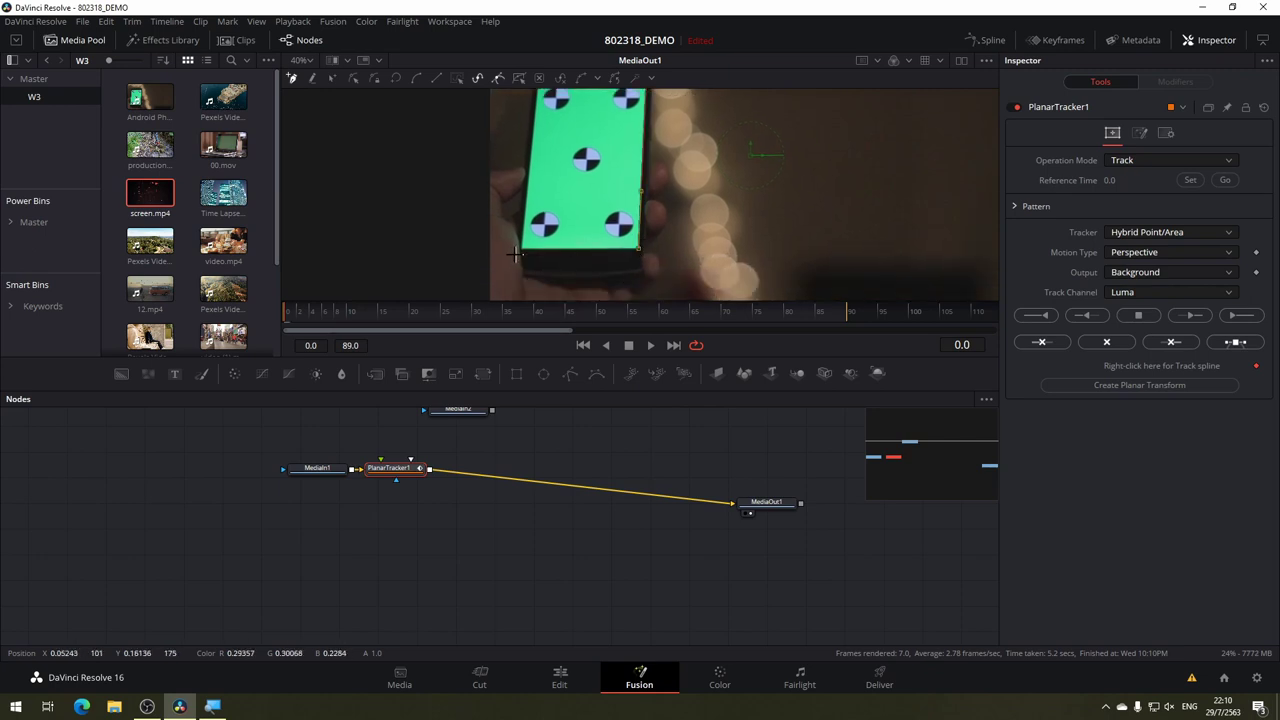
scroll(584, 204, up, 3)
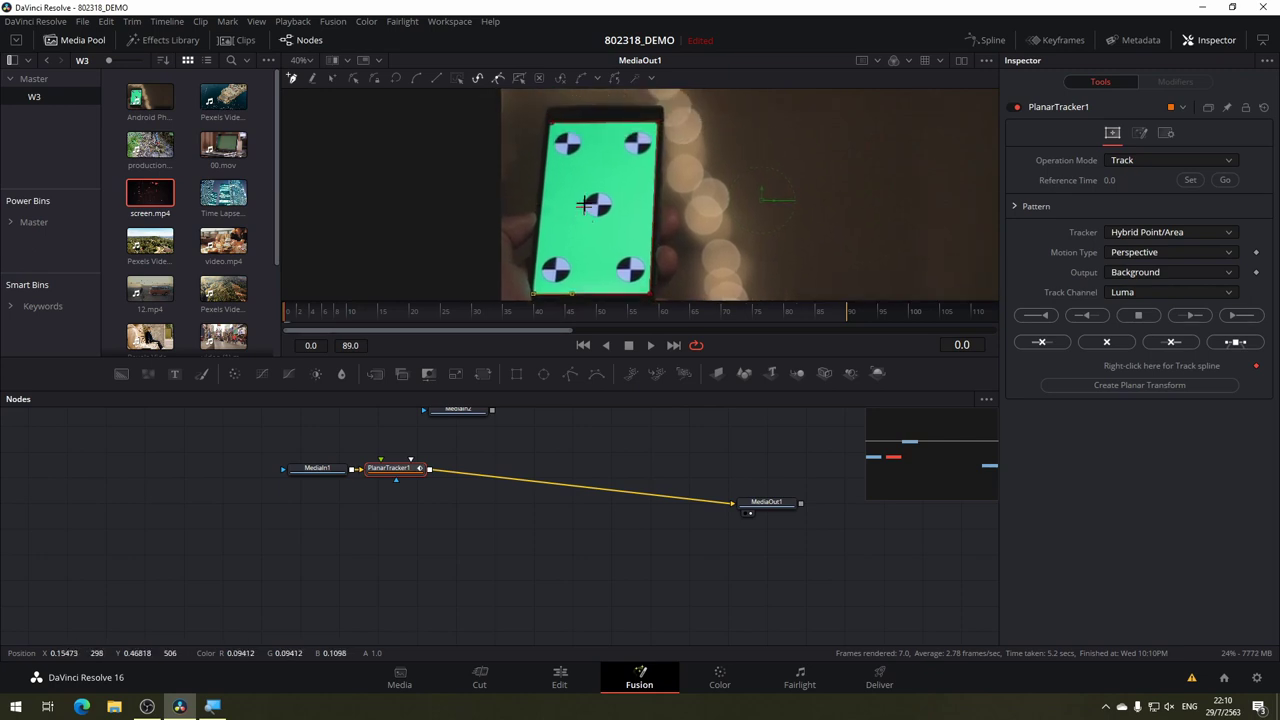
click(552, 125)
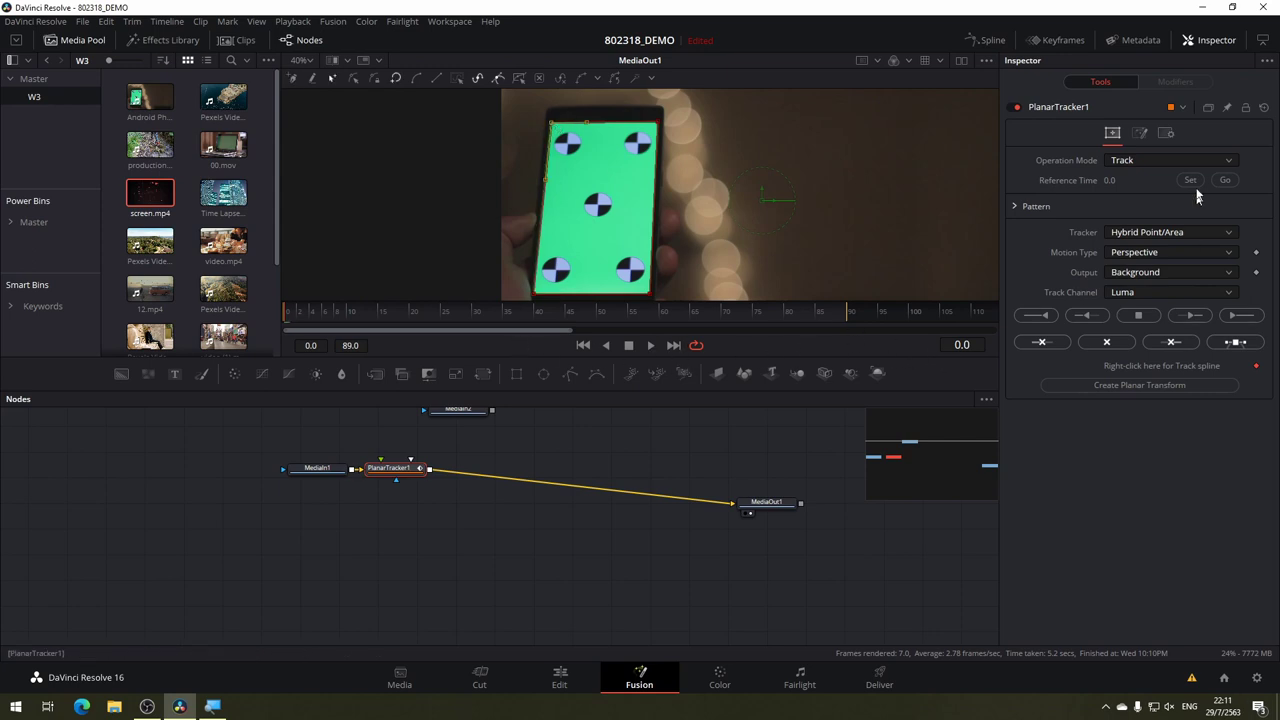
click(1243, 317)
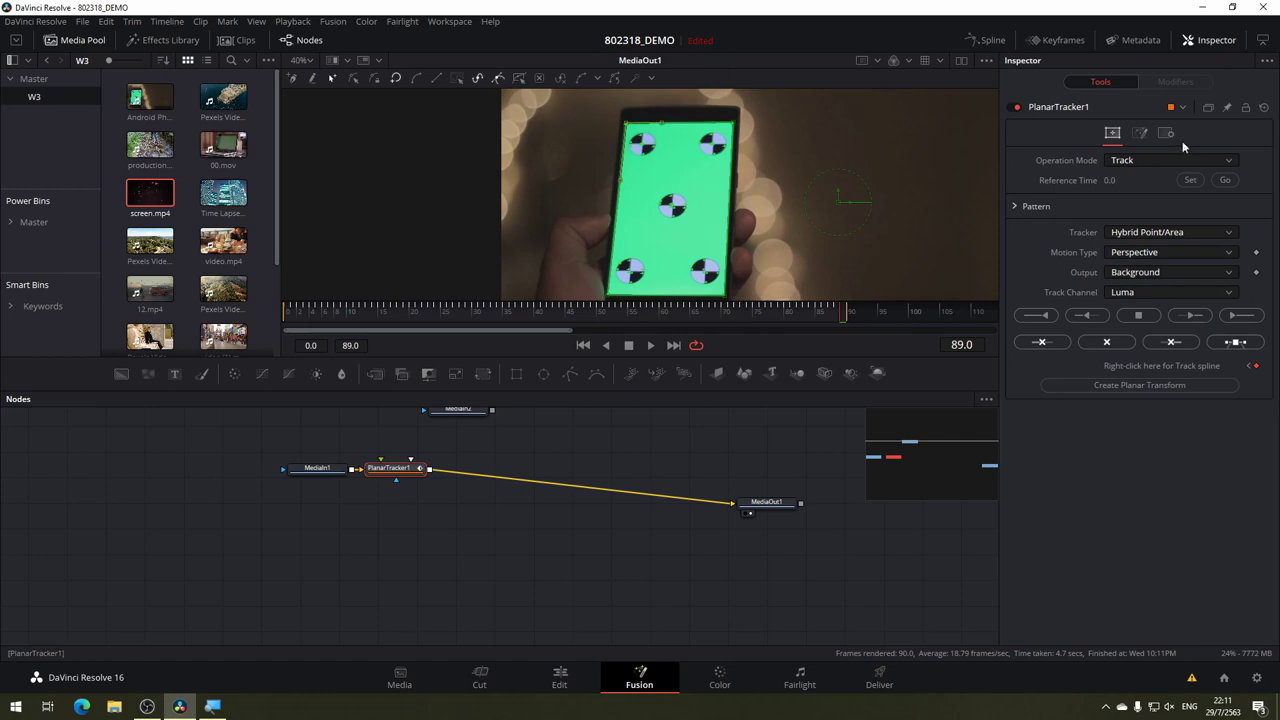
click(1165, 160)
Switch PlanarTracker1 to Corner Pin, fit its four corners to the phone, and wire MediaIn2 into it.
click(1152, 209)
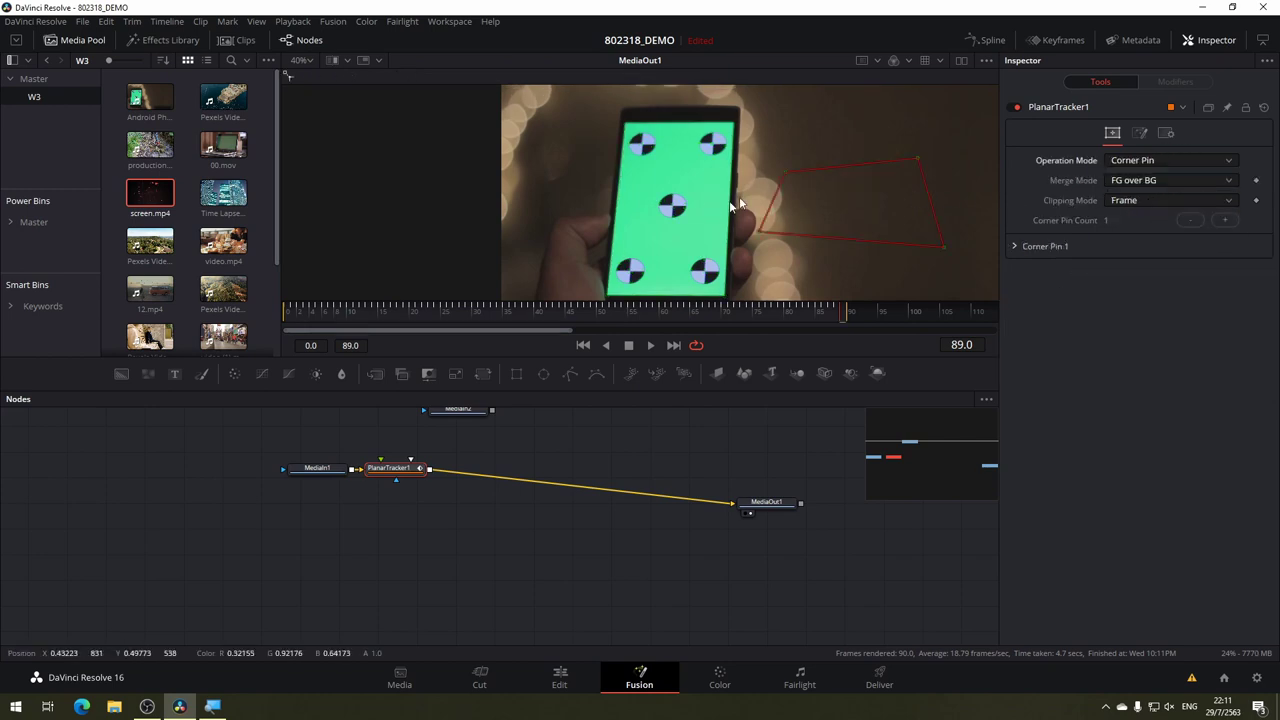
drag(782, 172, 623, 126)
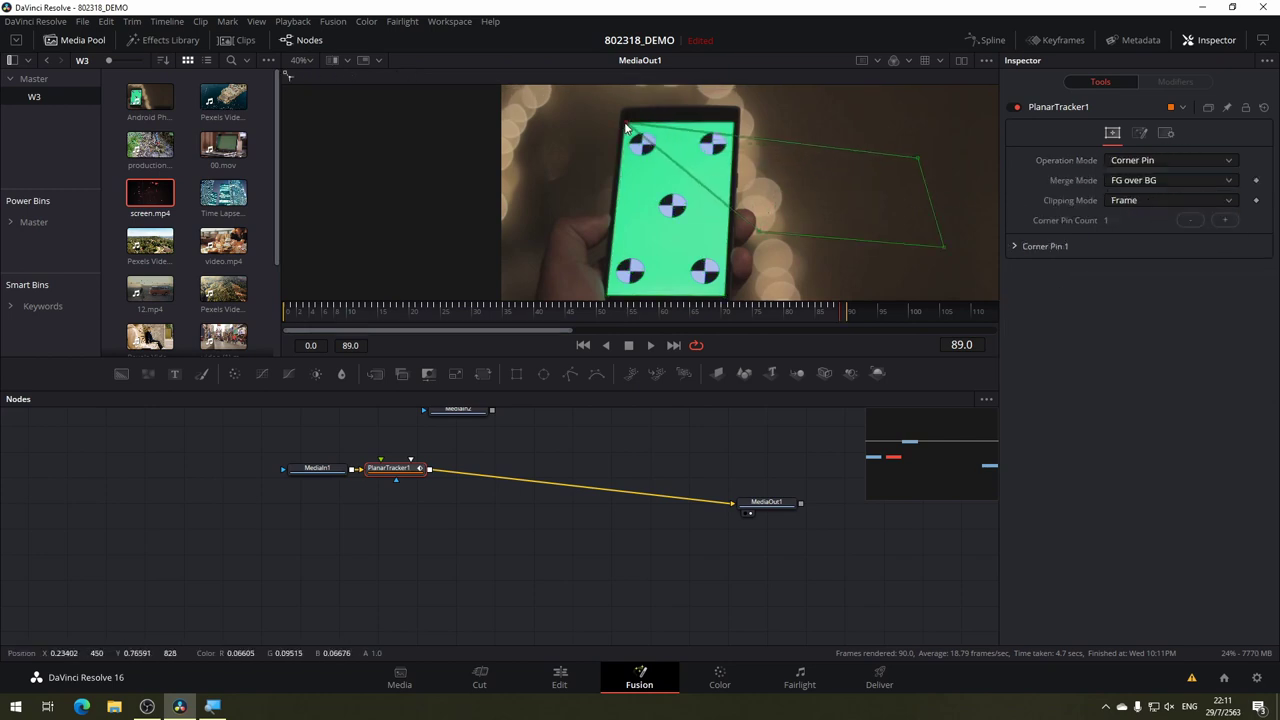
drag(757, 229, 605, 300)
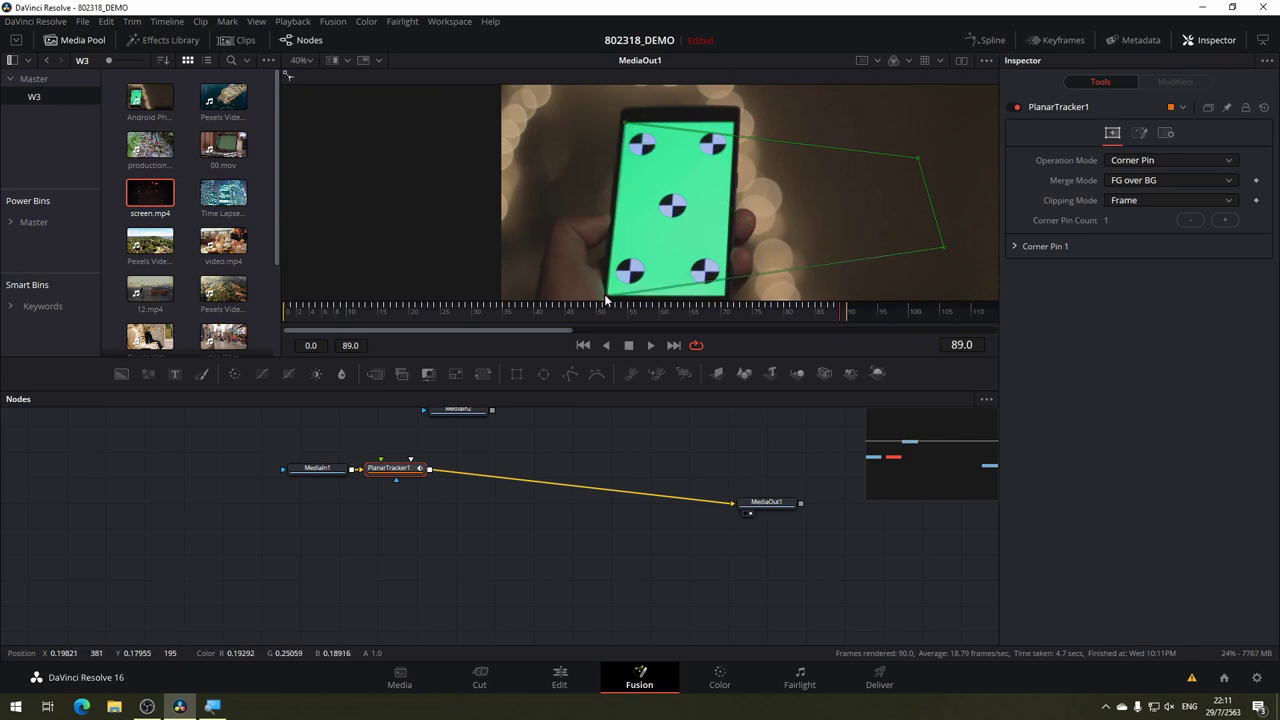
drag(940, 250, 722, 300)
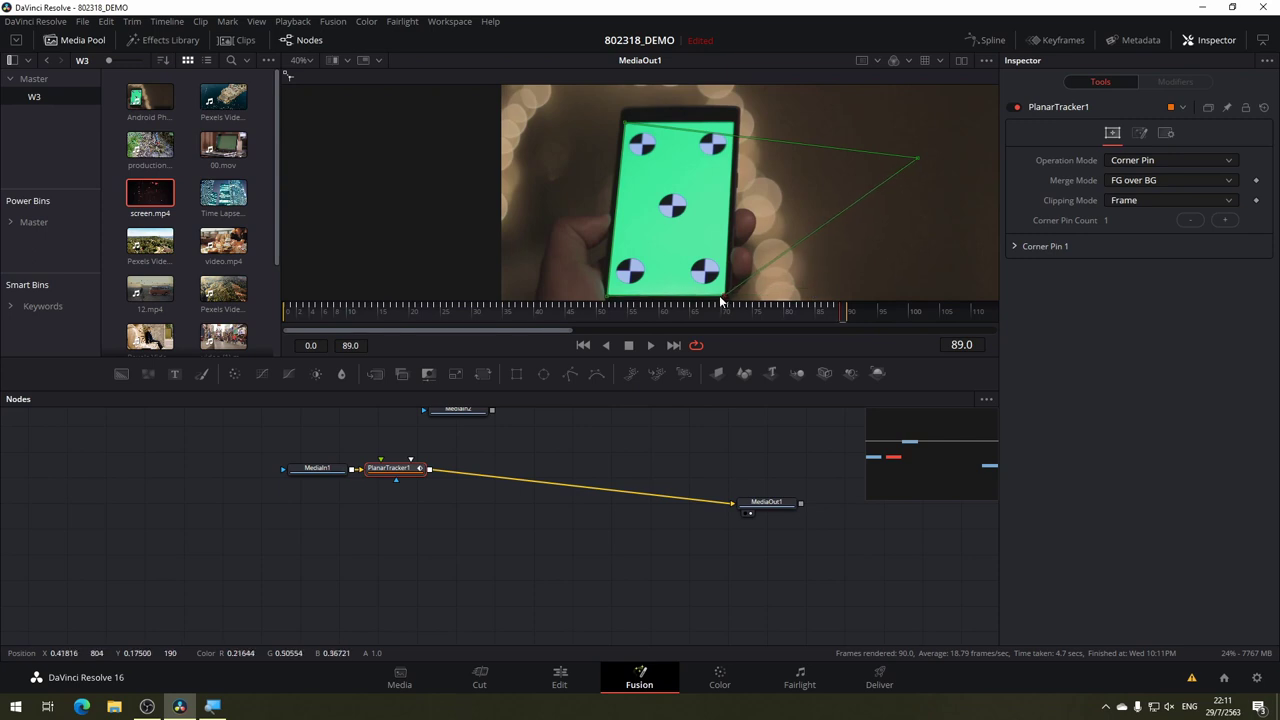
drag(914, 157, 733, 120)
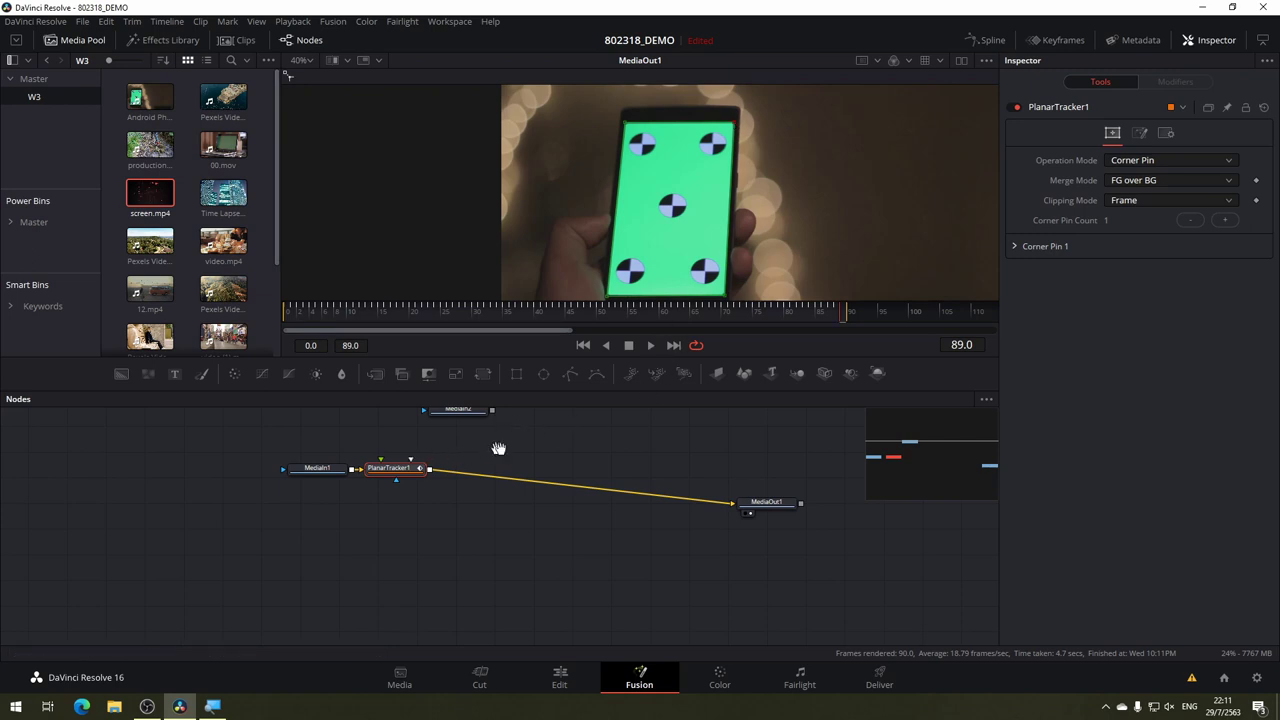
mouse_move(498, 448)
mouse_down()
mouse_move(603, 466)
mouse_move(525, 494)
mouse_up()
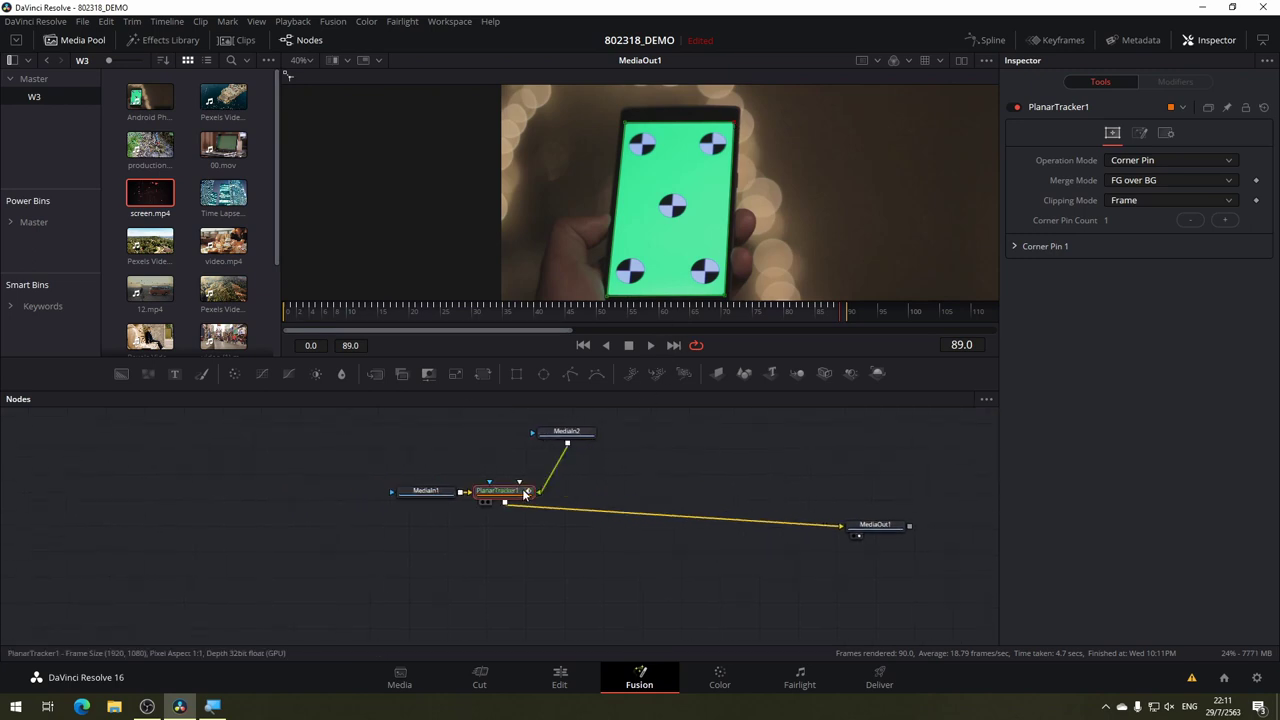
Scrub the Fusion composite across frames 3 to 86 to check the replaced phone screen.
click(567, 311)
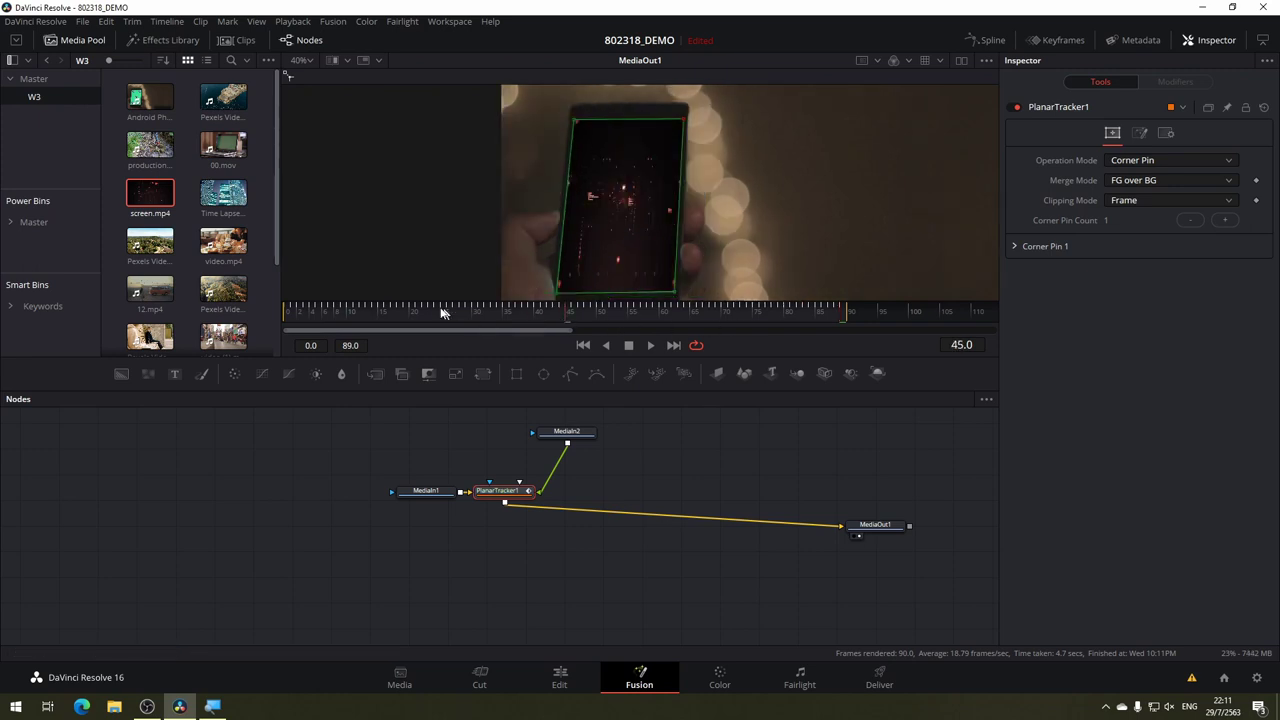
click(380, 310)
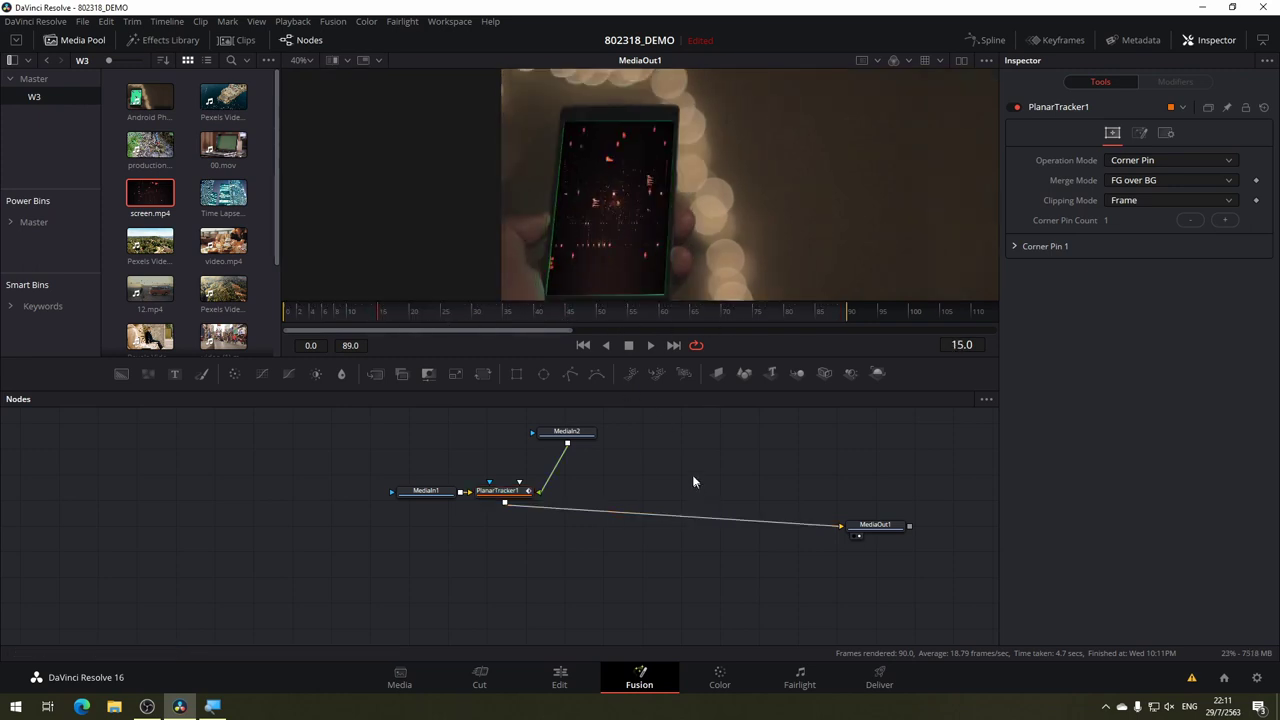
click(660, 311)
click(810, 311)
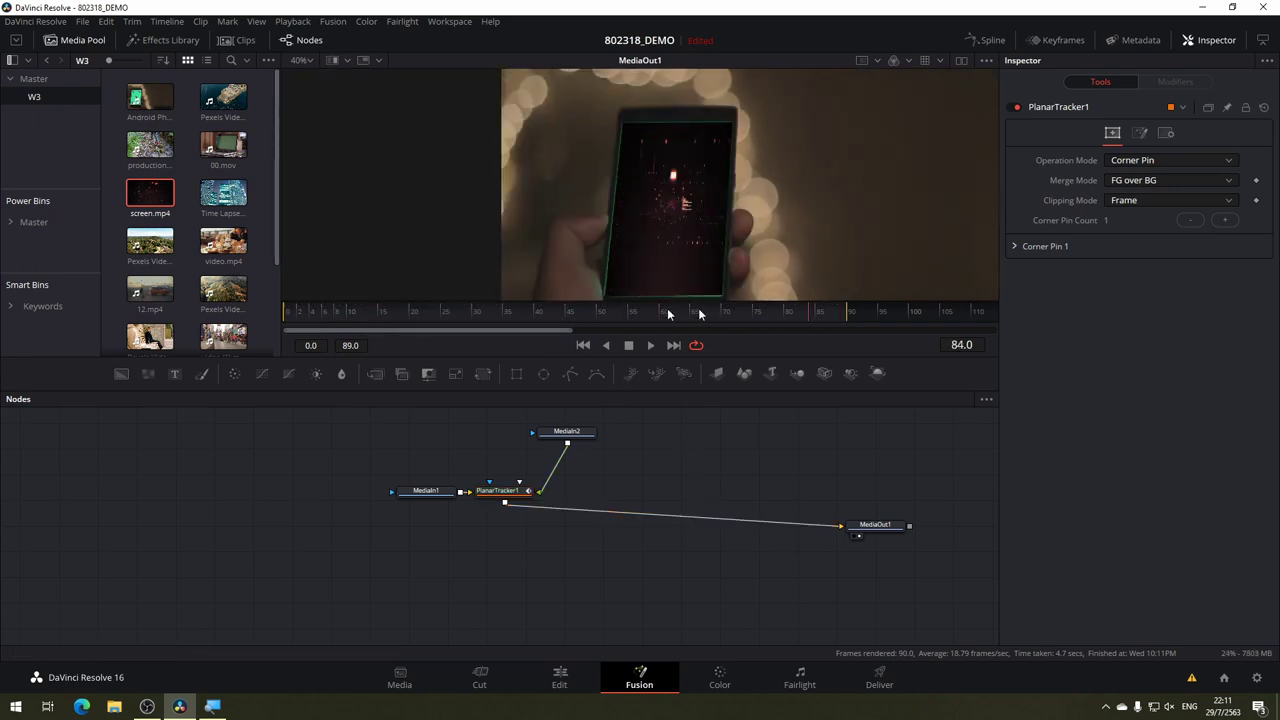
click(306, 313)
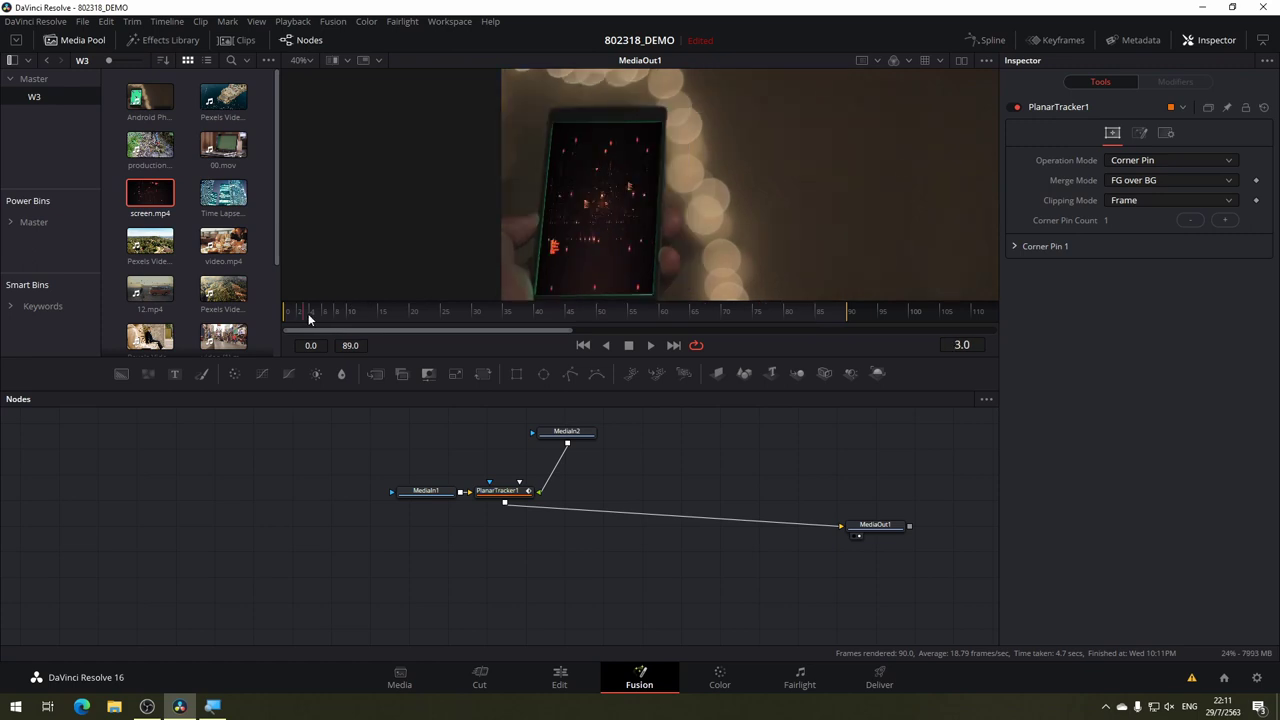
click(715, 318)
click(800, 316)
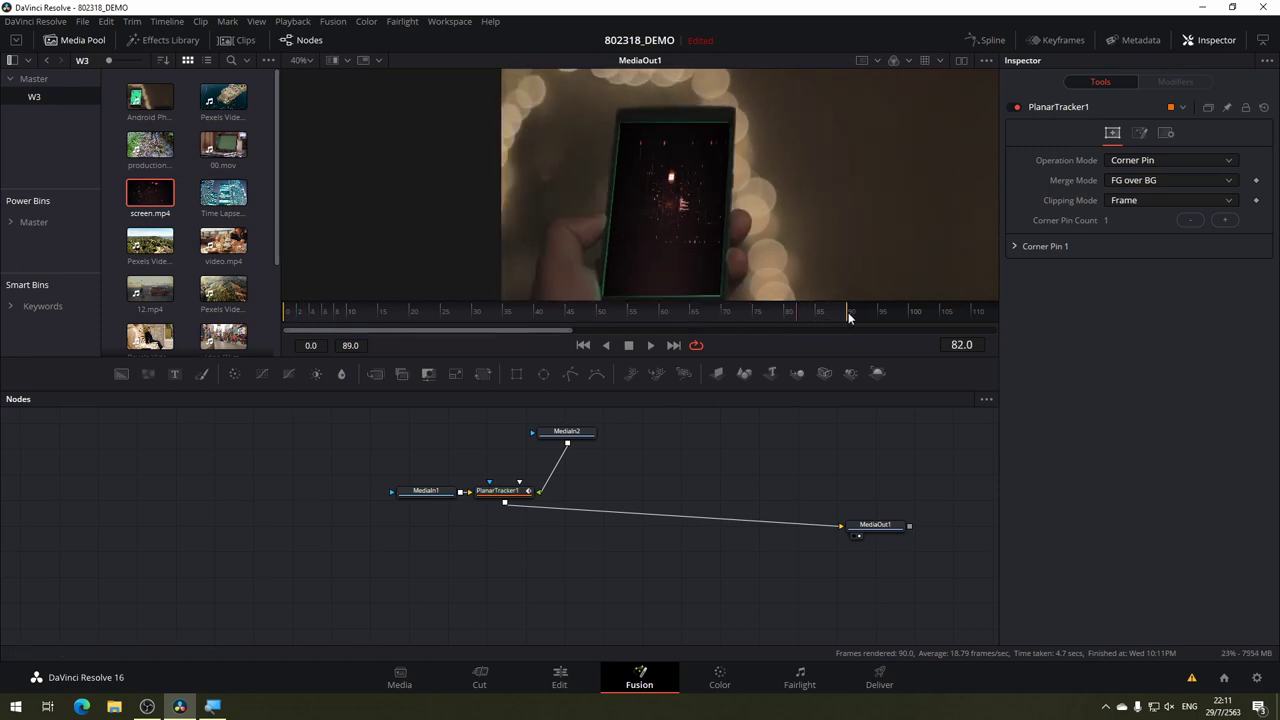
click(827, 315)
Recheck the screen around frames 14 and 75, then return to the Edit page timeline.
click(395, 318)
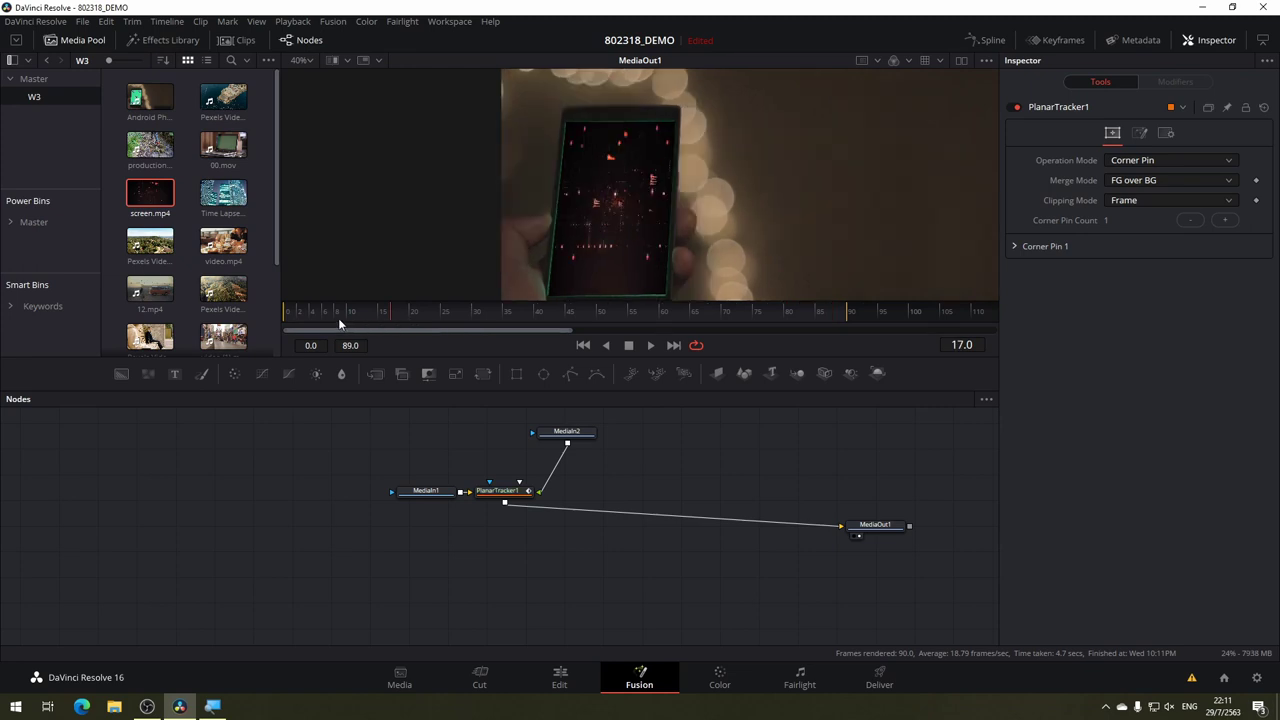
click(376, 318)
click(695, 310)
click(756, 310)
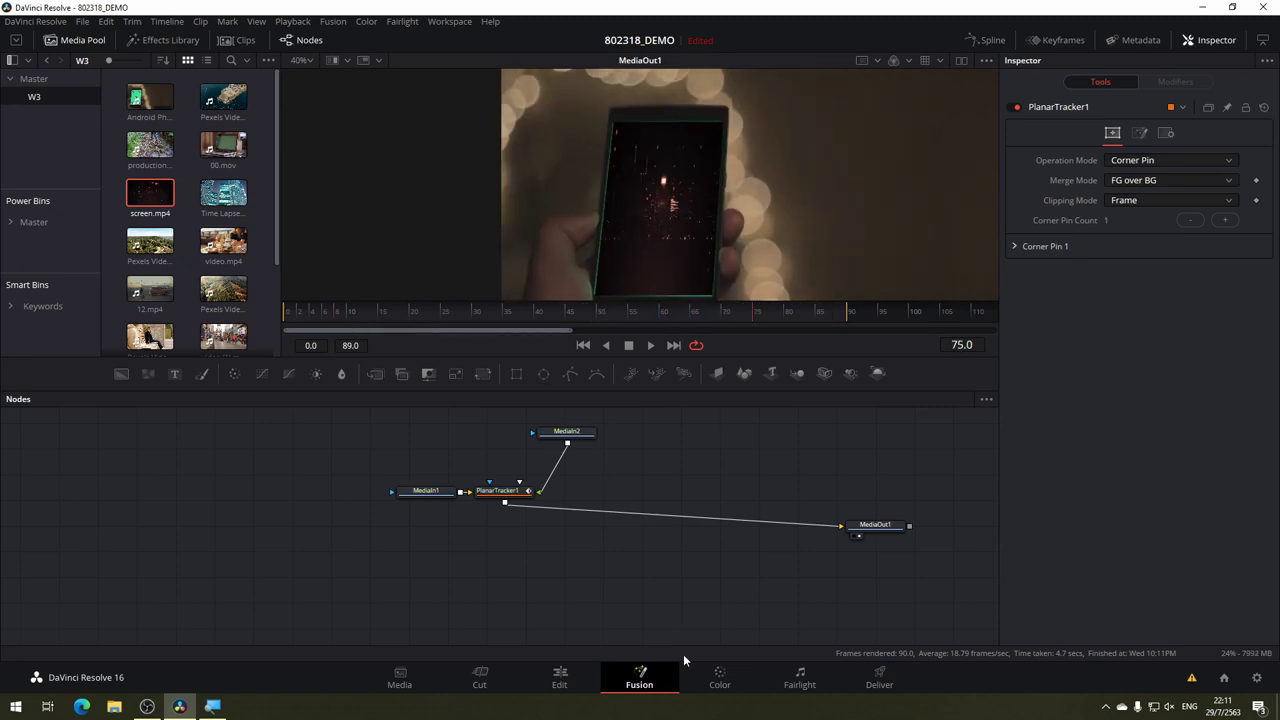
click(560, 680)
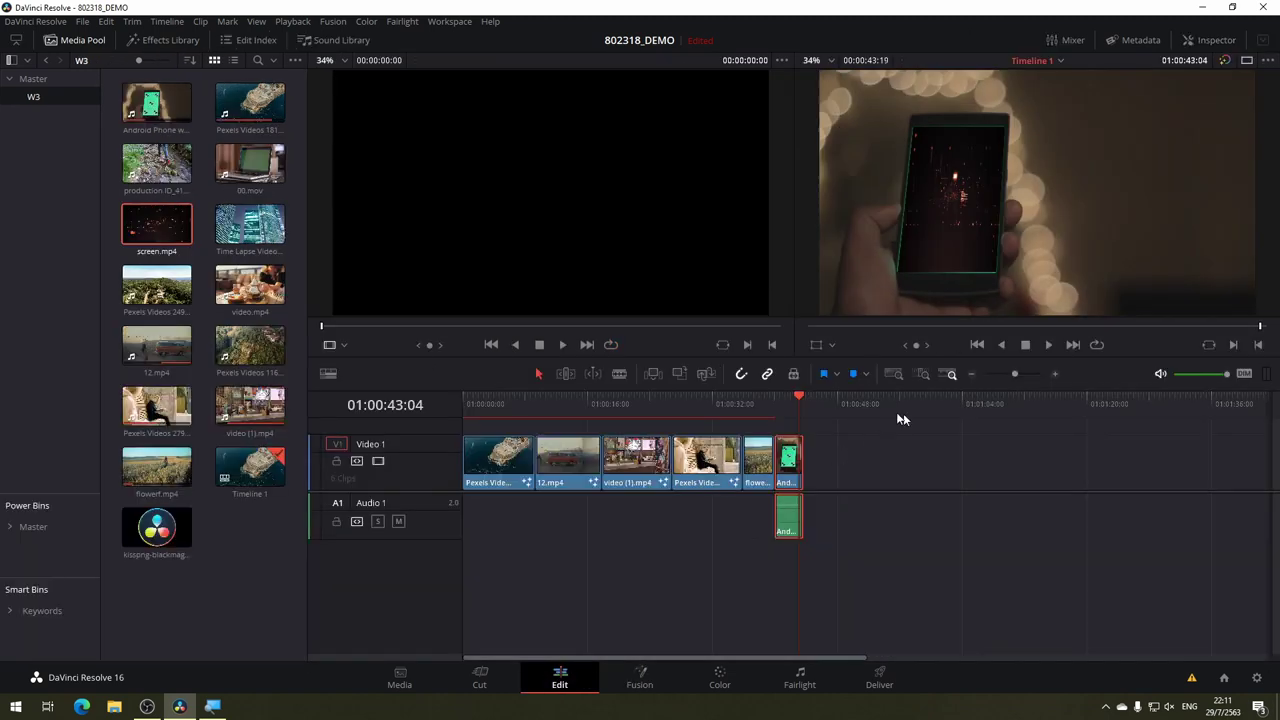
mouse_move(798, 401)
mouse_down()
mouse_move(753, 403)
mouse_move(768, 403)
mouse_up()
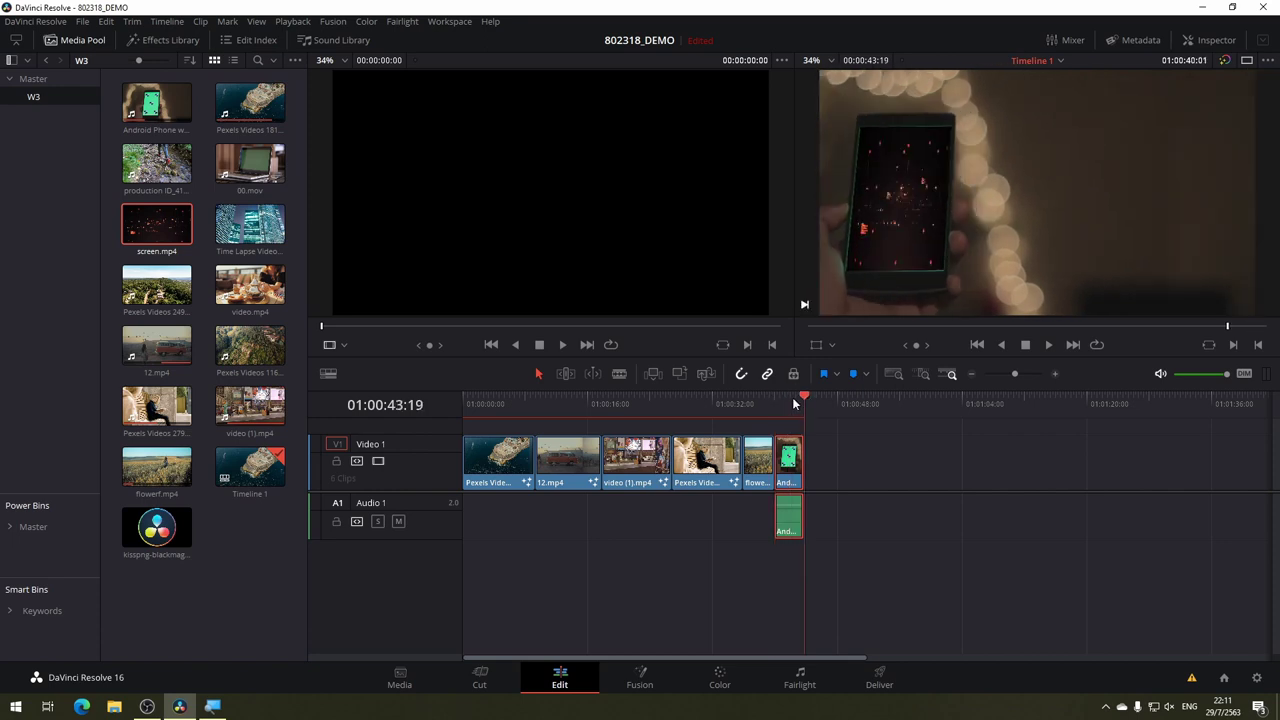
mouse_move(786, 403)
mouse_down()
mouse_move(576, 404)
mouse_move(790, 413)
mouse_up()
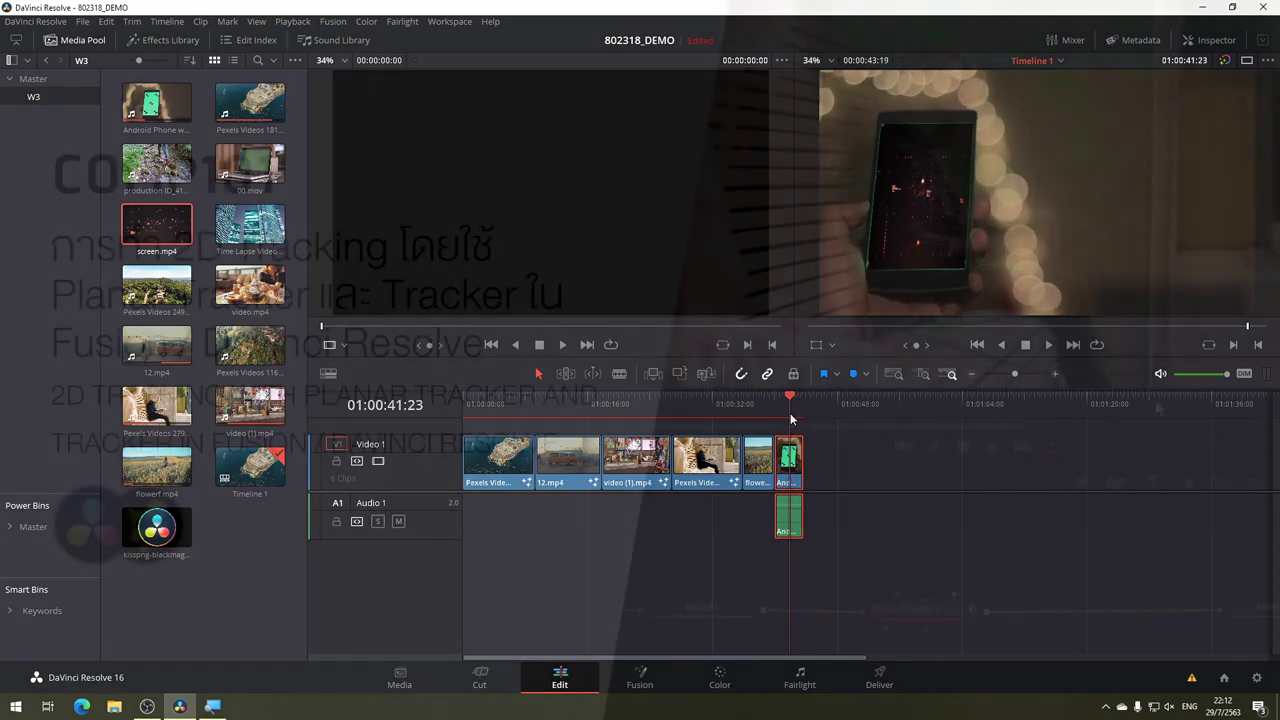